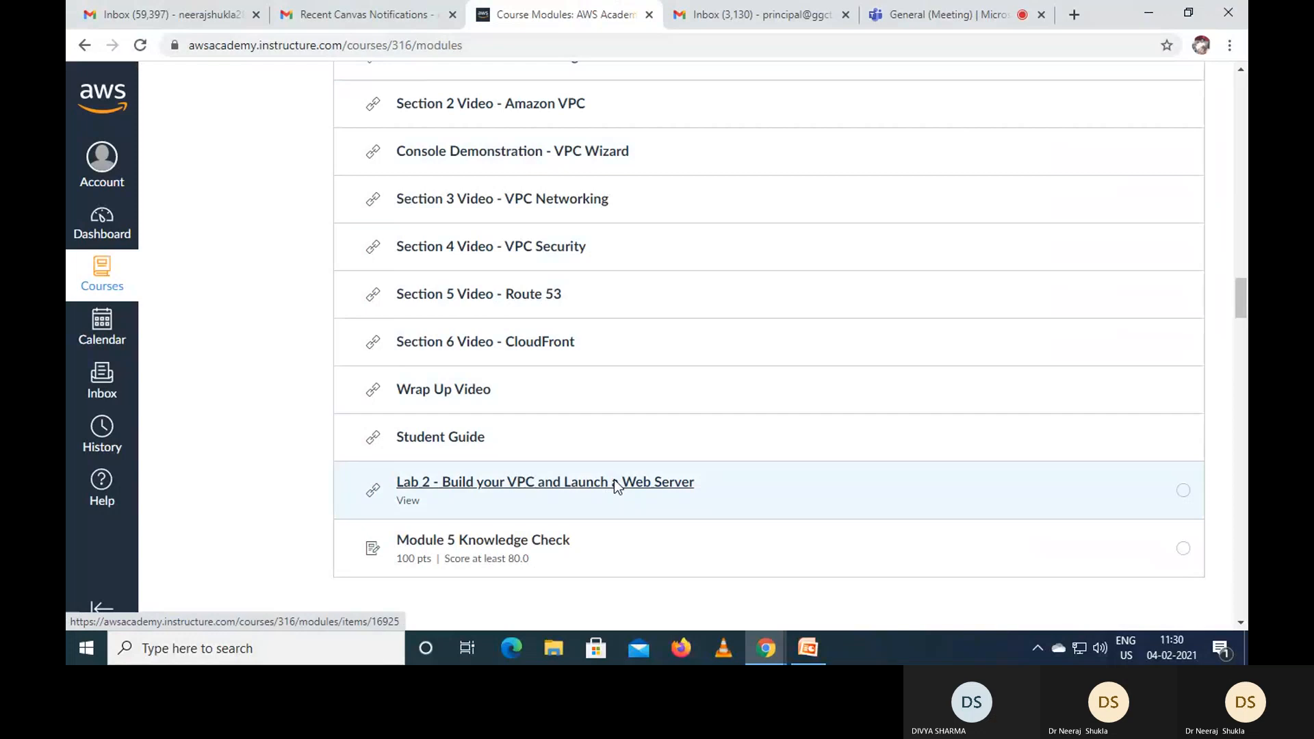
- Open Lab 2 - Build your VPC and Launch a Web Server, start the lab session, and open its AWS Management Console
{"action": "left_click", "coordinate": [616, 486]}
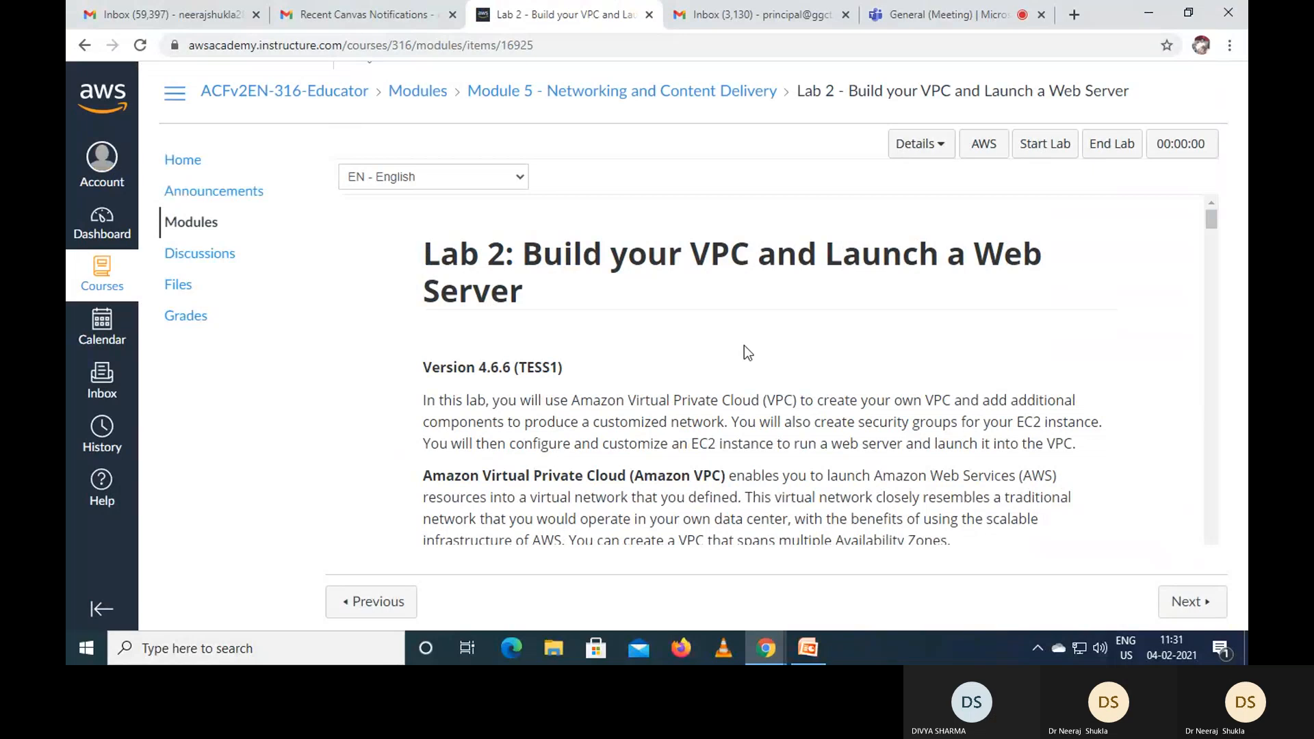
{"action": "left_click", "coordinate": [1044, 149]}
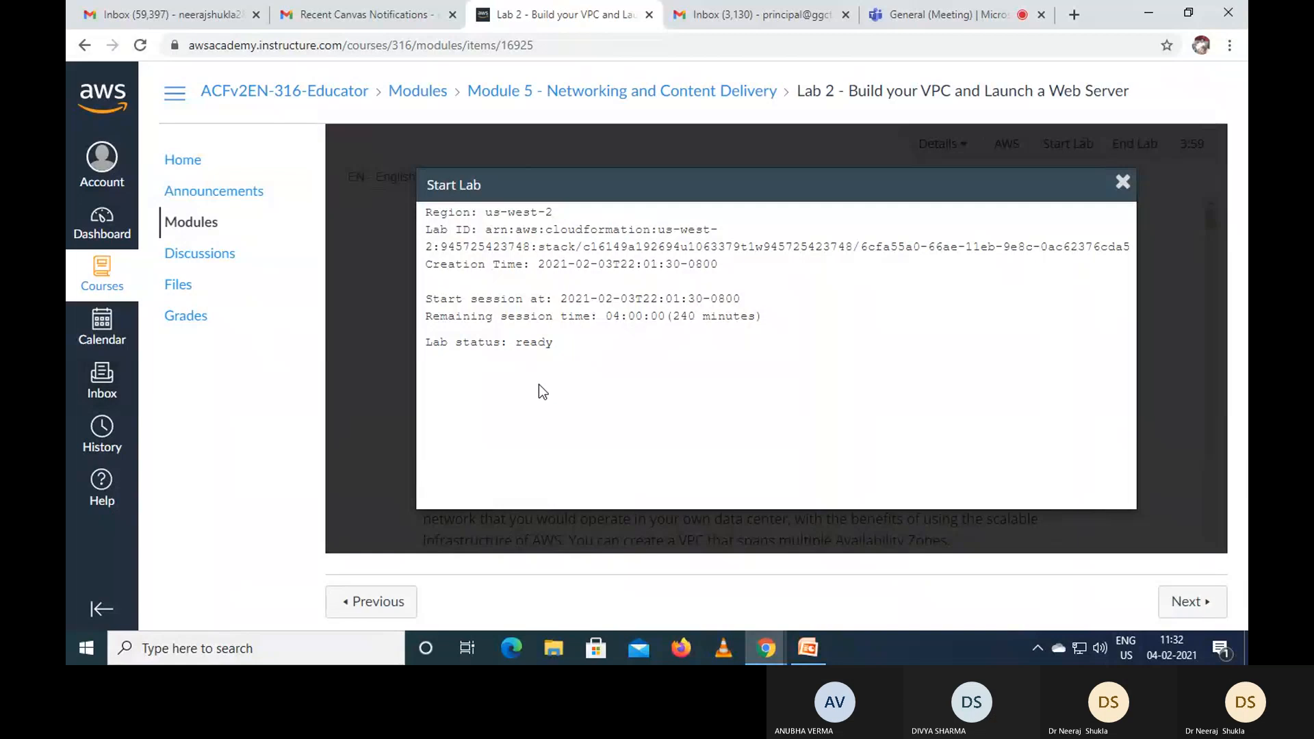
{"action": "left_click", "coordinate": [1123, 184]}
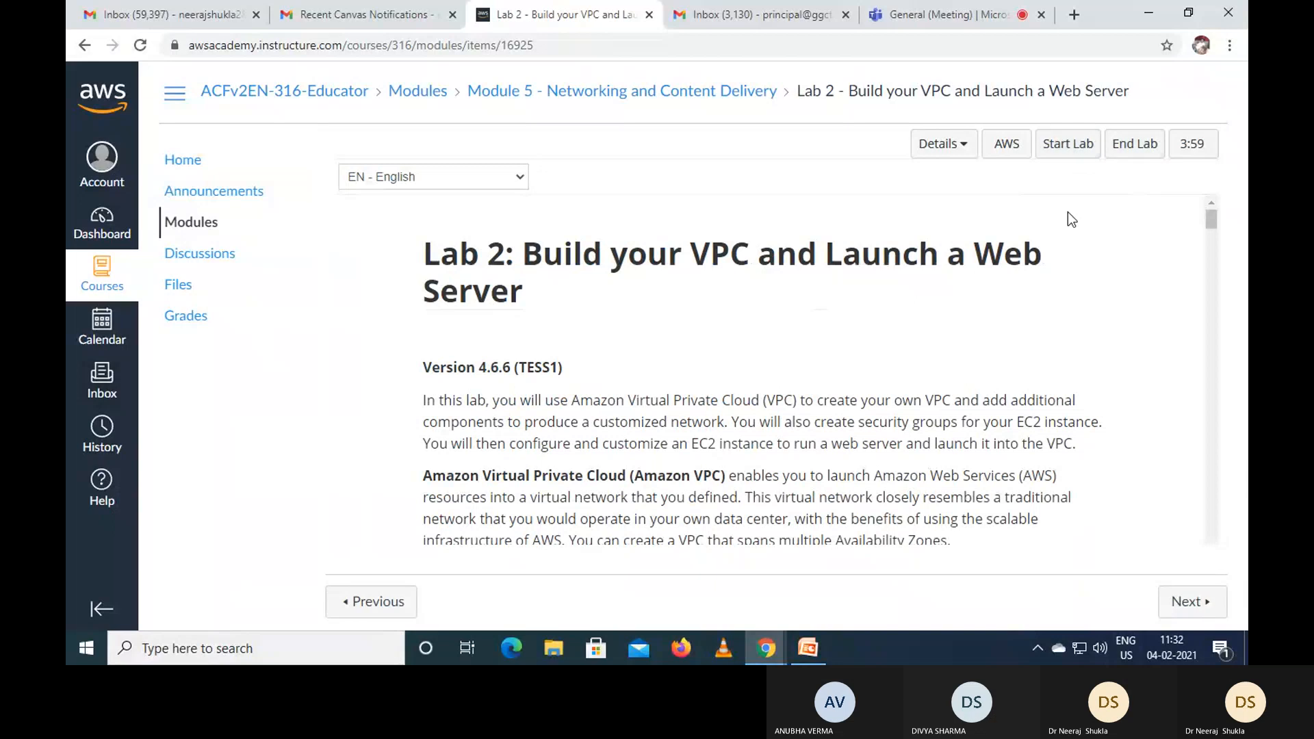
{"action": "left_click", "coordinate": [1008, 152]}
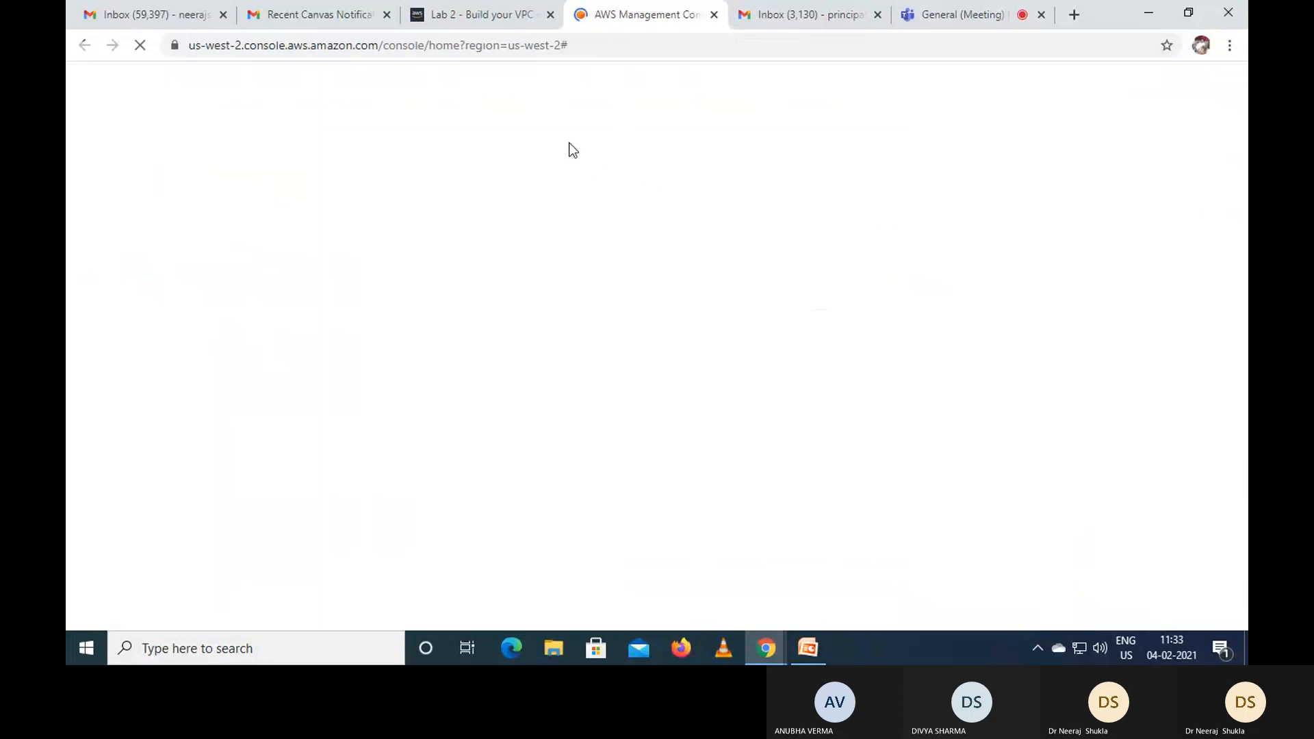
- Return to the Lab 2 instructions and read the infrastructure diagram, objectives, console access steps and the start of Task 1: Create Your VPC
{"action": "left_click", "coordinate": [500, 14]}
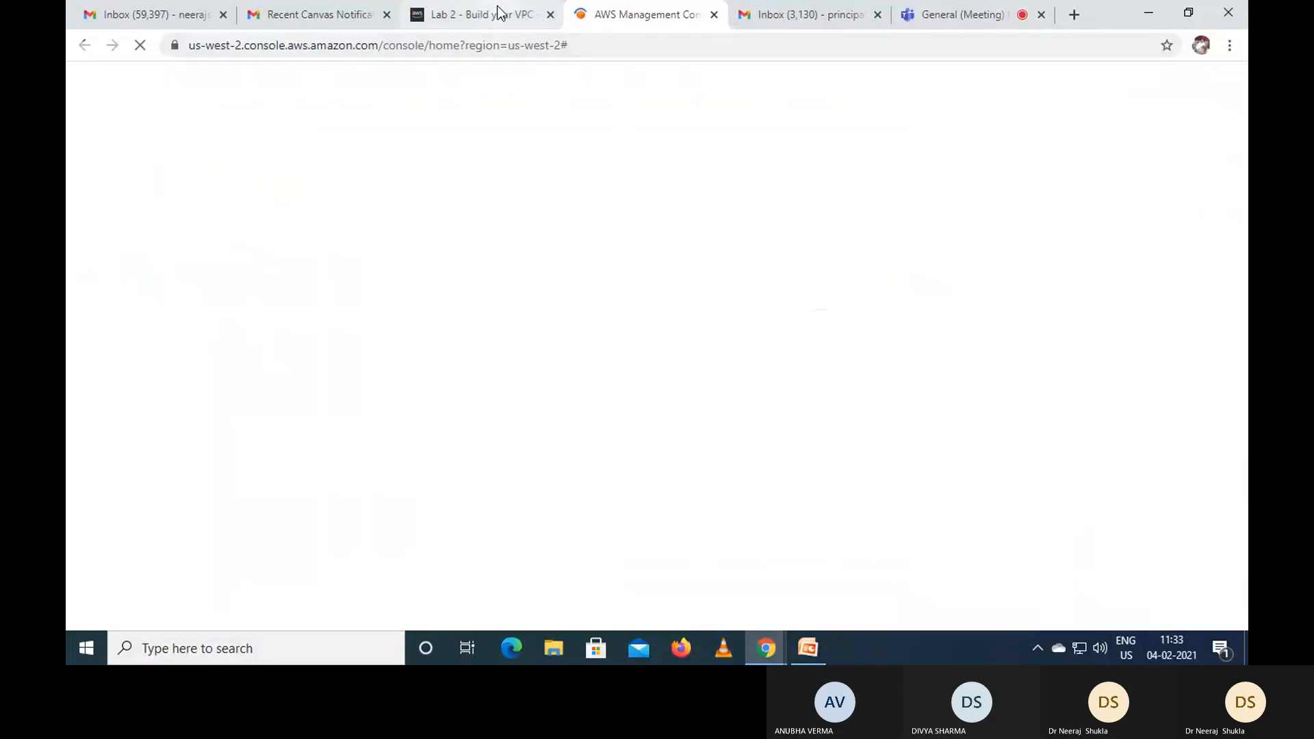
{"action": "scroll", "coordinate": [803, 300], "scroll_direction": "down", "scroll_amount": 5}
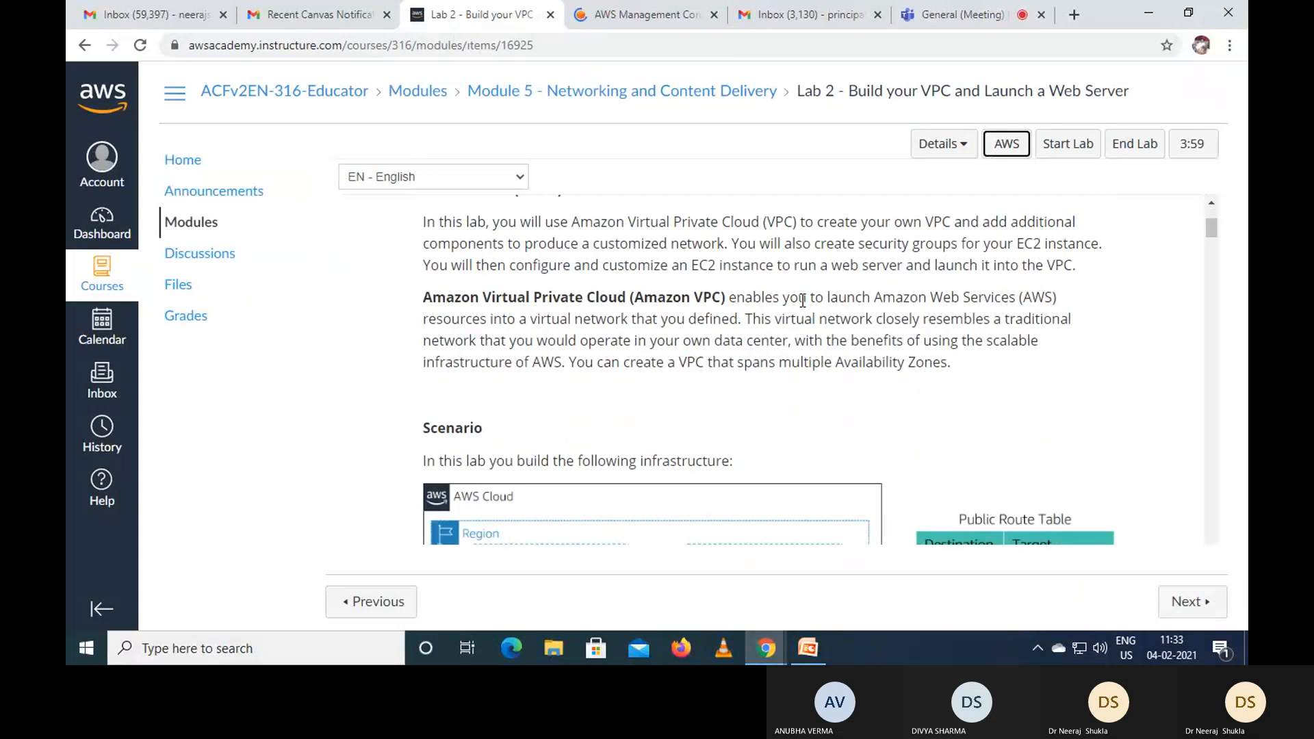
{"action": "scroll", "coordinate": [802, 299], "scroll_direction": "down", "scroll_amount": 1}
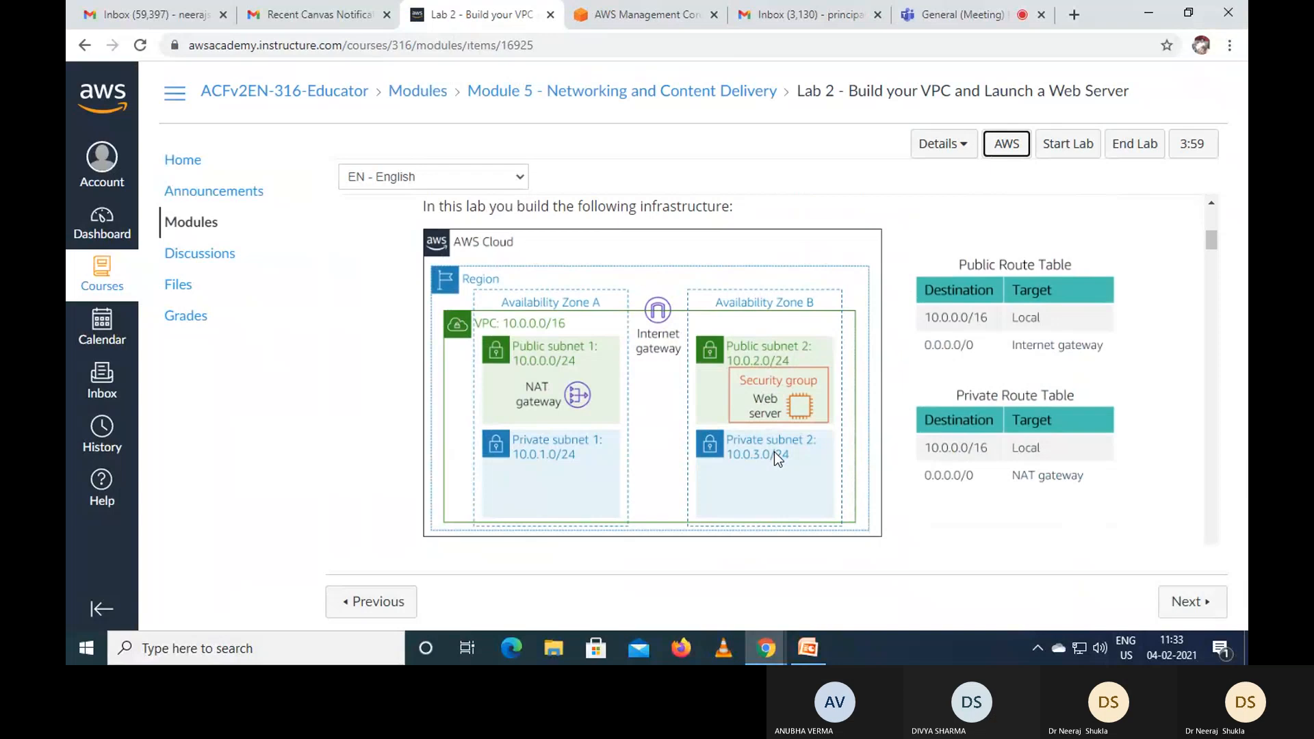
{"action": "scroll", "coordinate": [776, 453], "scroll_direction": "down", "scroll_amount": 4}
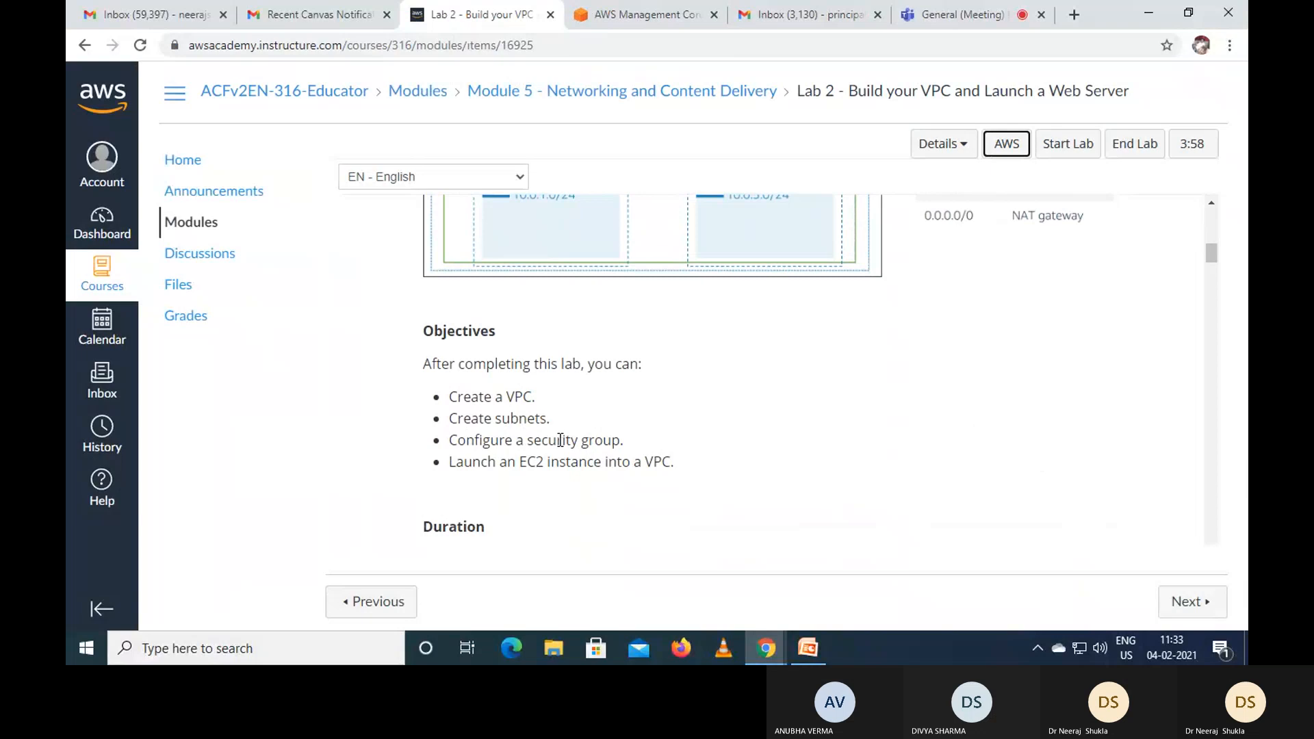
{"action": "scroll", "coordinate": [560, 441], "scroll_direction": "up", "scroll_amount": 3}
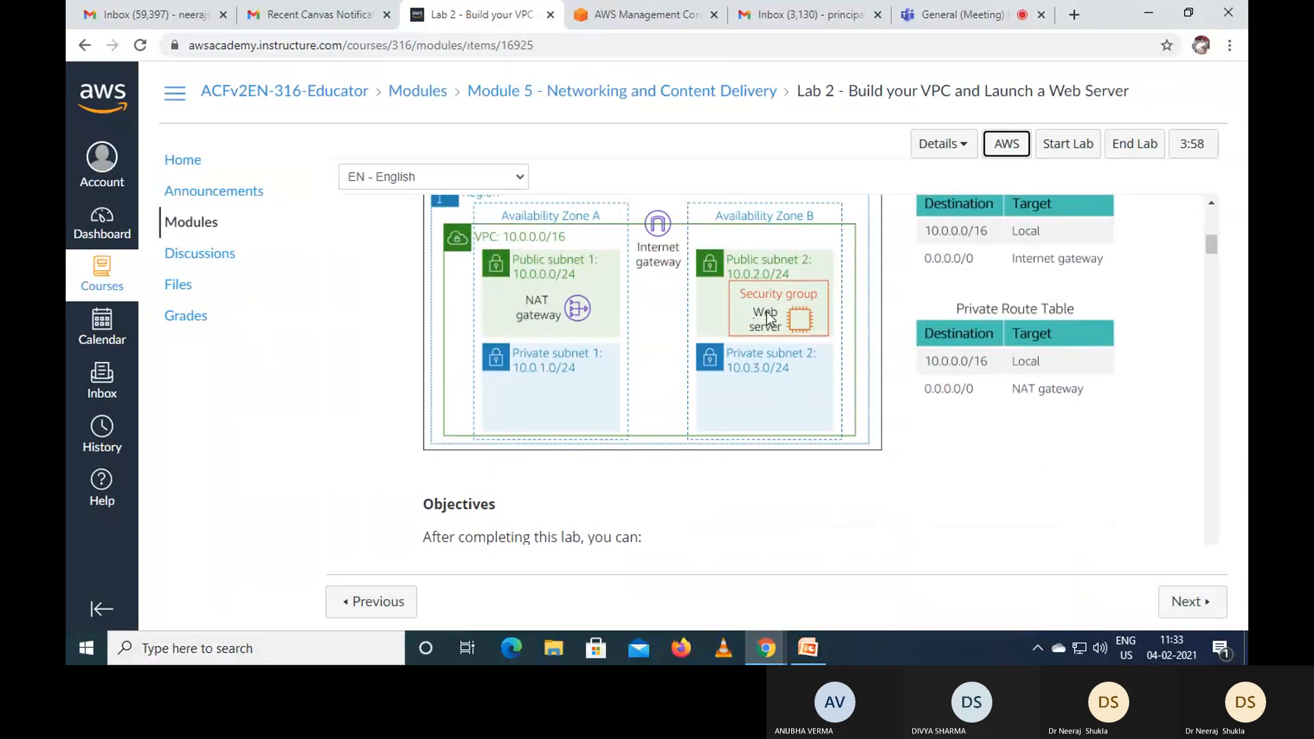
{"action": "scroll", "coordinate": [788, 417], "scroll_direction": "down", "scroll_amount": 5}
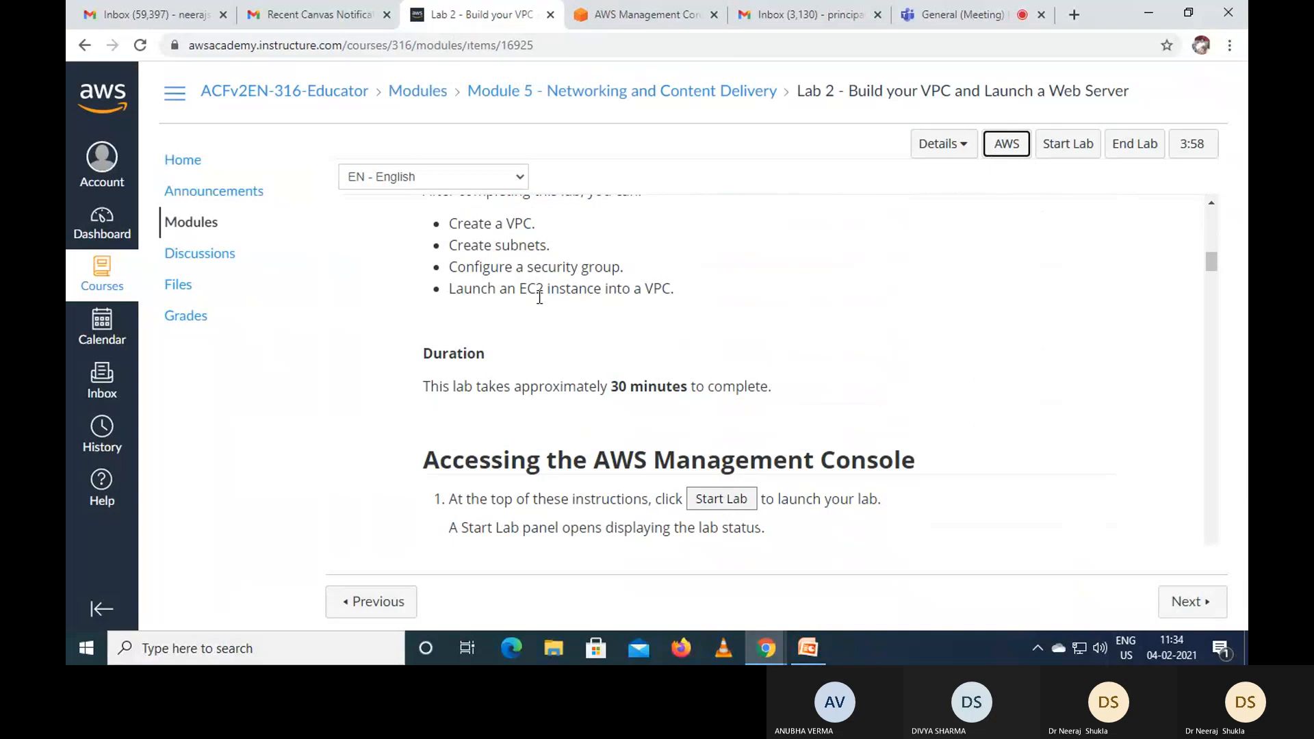
{"action": "scroll", "coordinate": [731, 329], "scroll_direction": "up", "scroll_amount": 5}
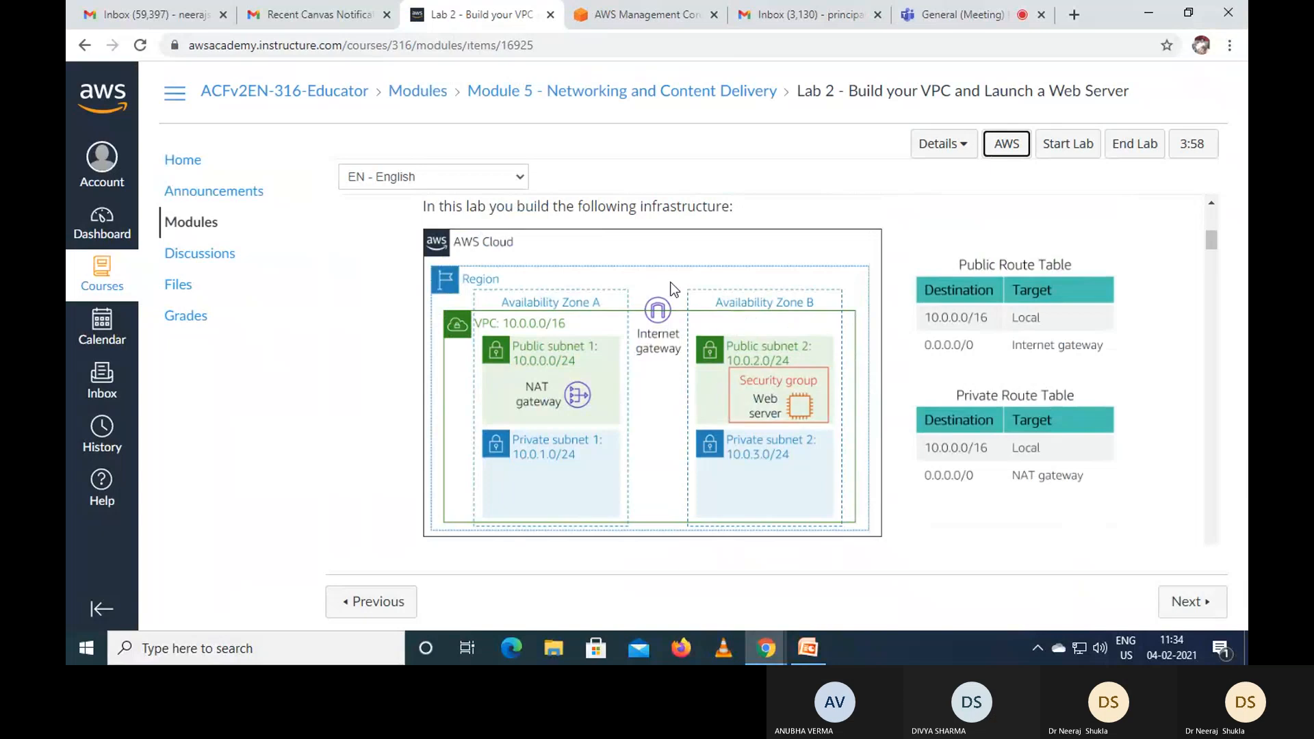
{"action": "scroll", "coordinate": [738, 453], "scroll_direction": "down", "scroll_amount": 5}
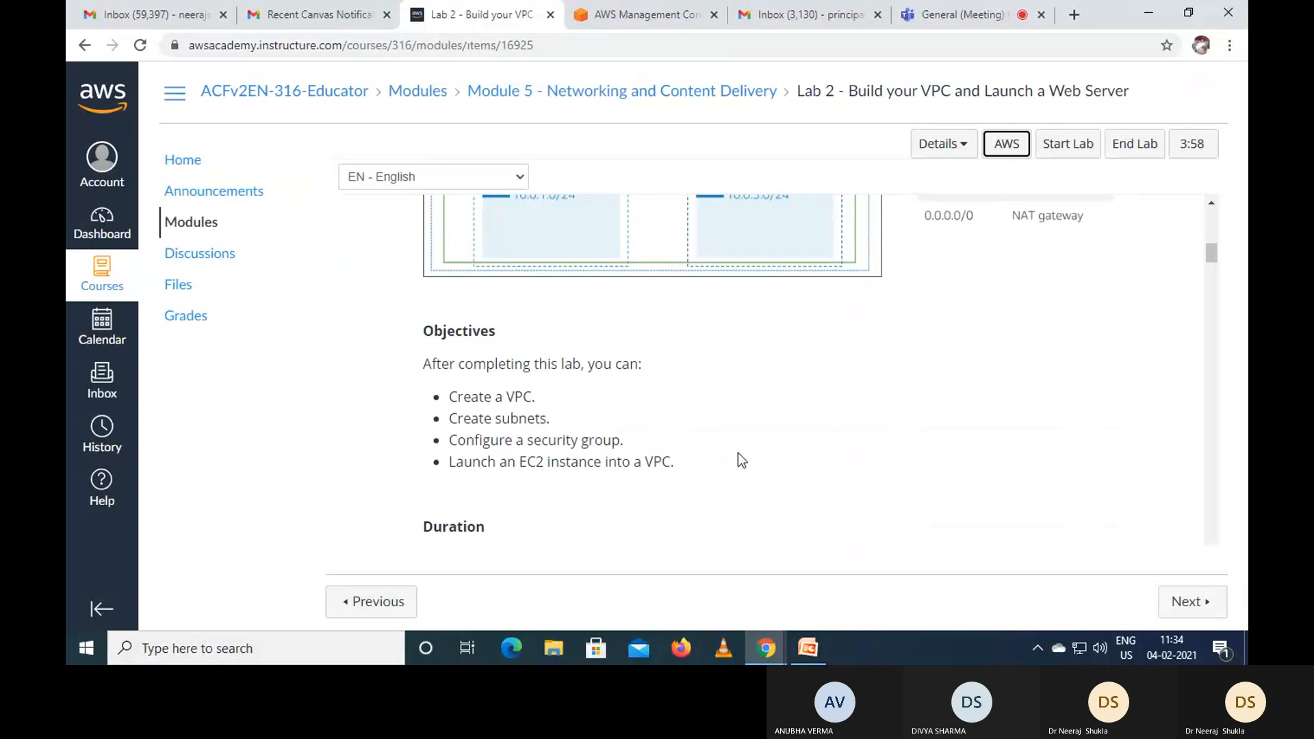
{"action": "scroll", "coordinate": [730, 441], "scroll_direction": "down", "scroll_amount": 3}
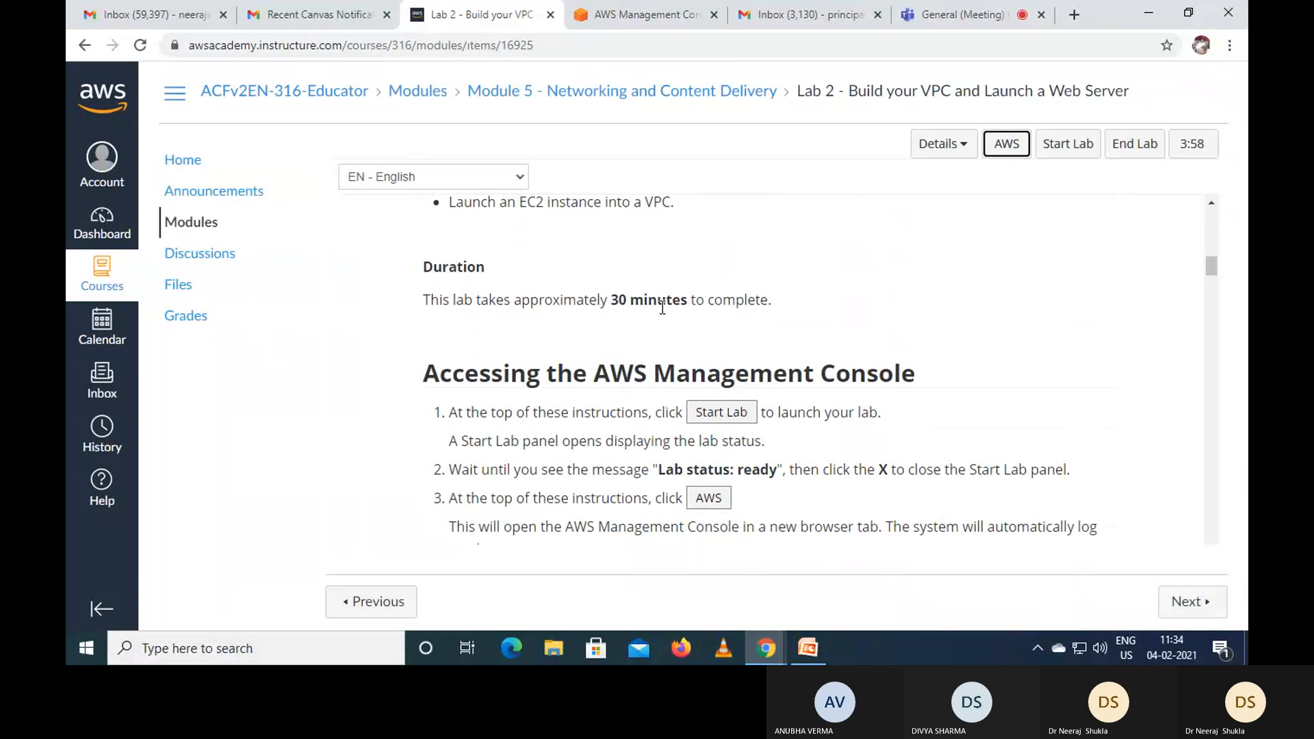
{"action": "scroll", "coordinate": [661, 308], "scroll_direction": "down", "scroll_amount": 1}
{"action": "scroll", "coordinate": [677, 369], "scroll_direction": "down", "scroll_amount": 2}
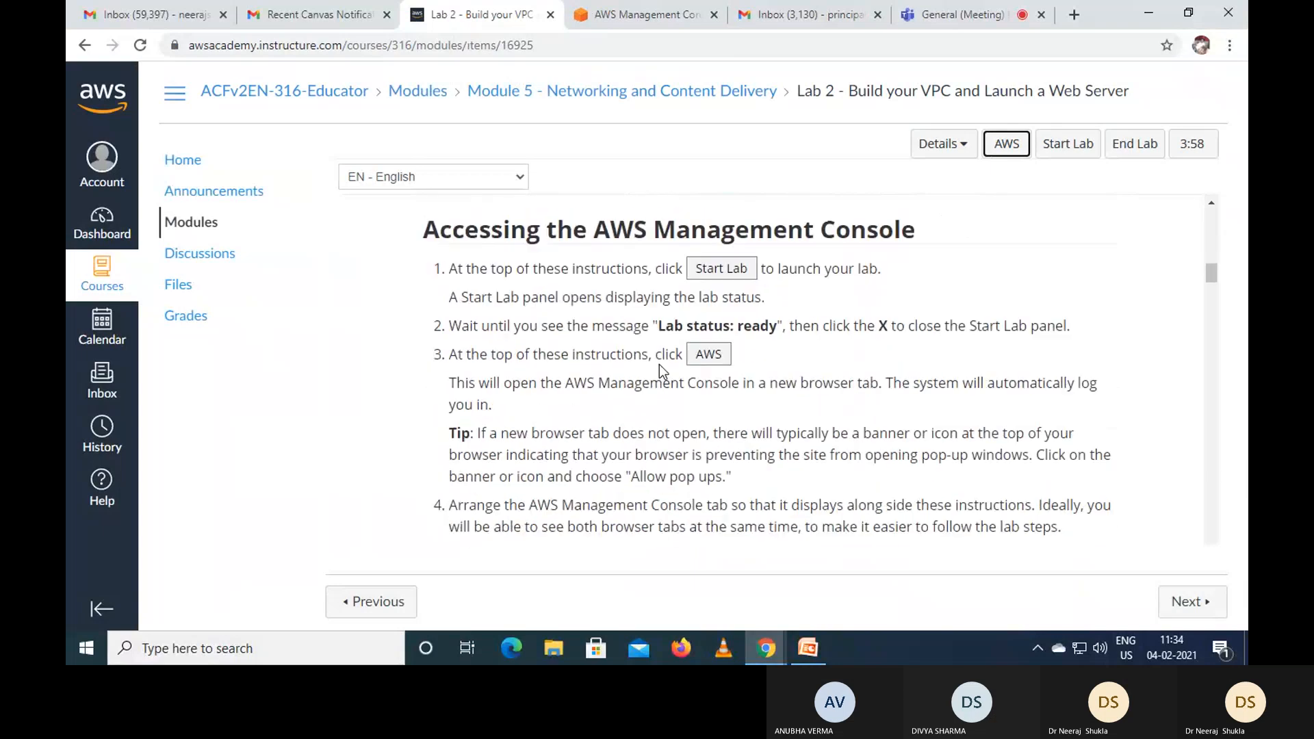
{"action": "scroll", "coordinate": [703, 403], "scroll_direction": "down", "scroll_amount": 3}
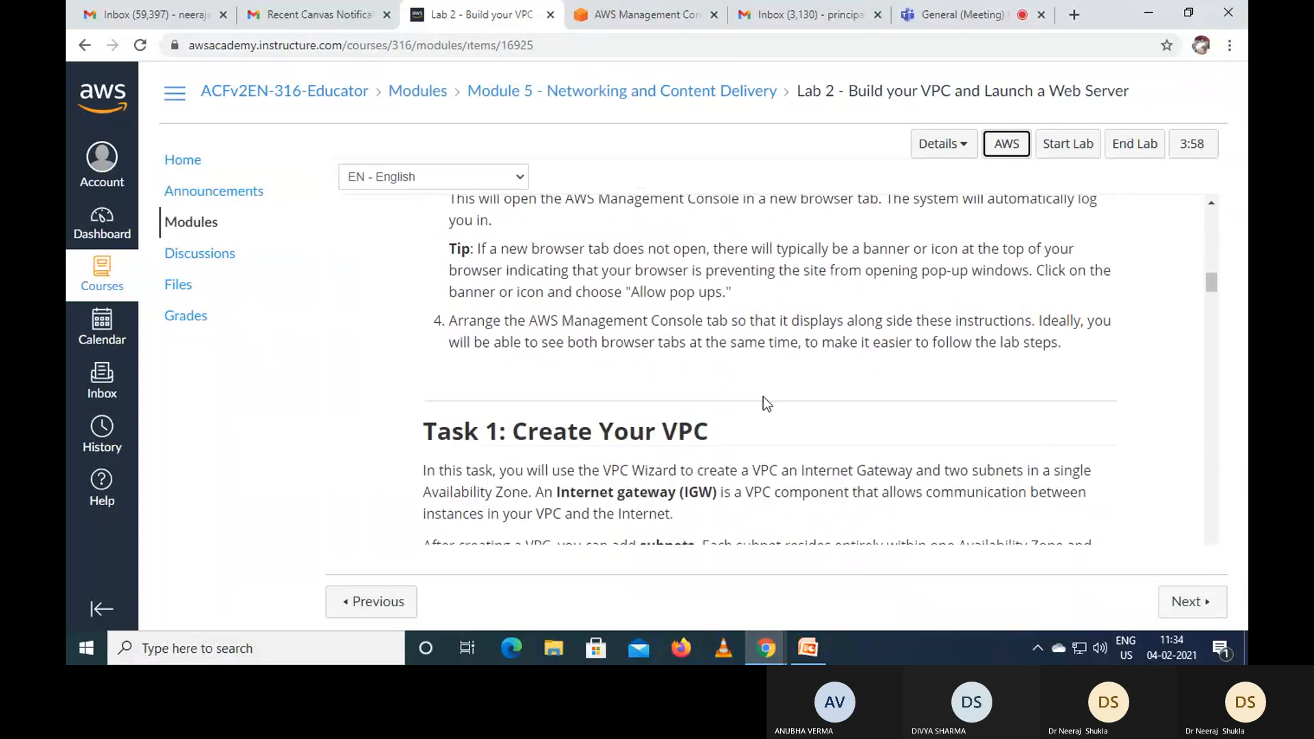
{"action": "scroll", "coordinate": [765, 398], "scroll_direction": "down", "scroll_amount": 1}
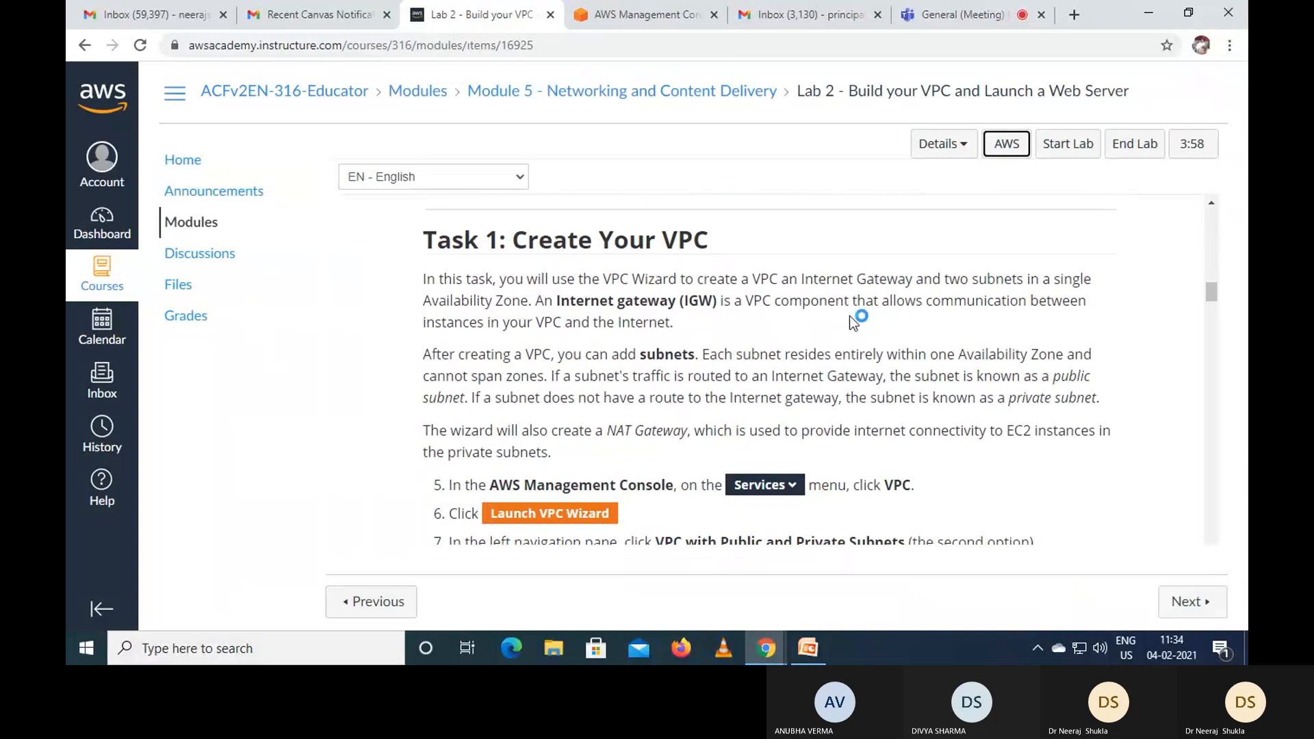
{"action": "scroll", "coordinate": [850, 317], "scroll_direction": "down", "scroll_amount": 1}
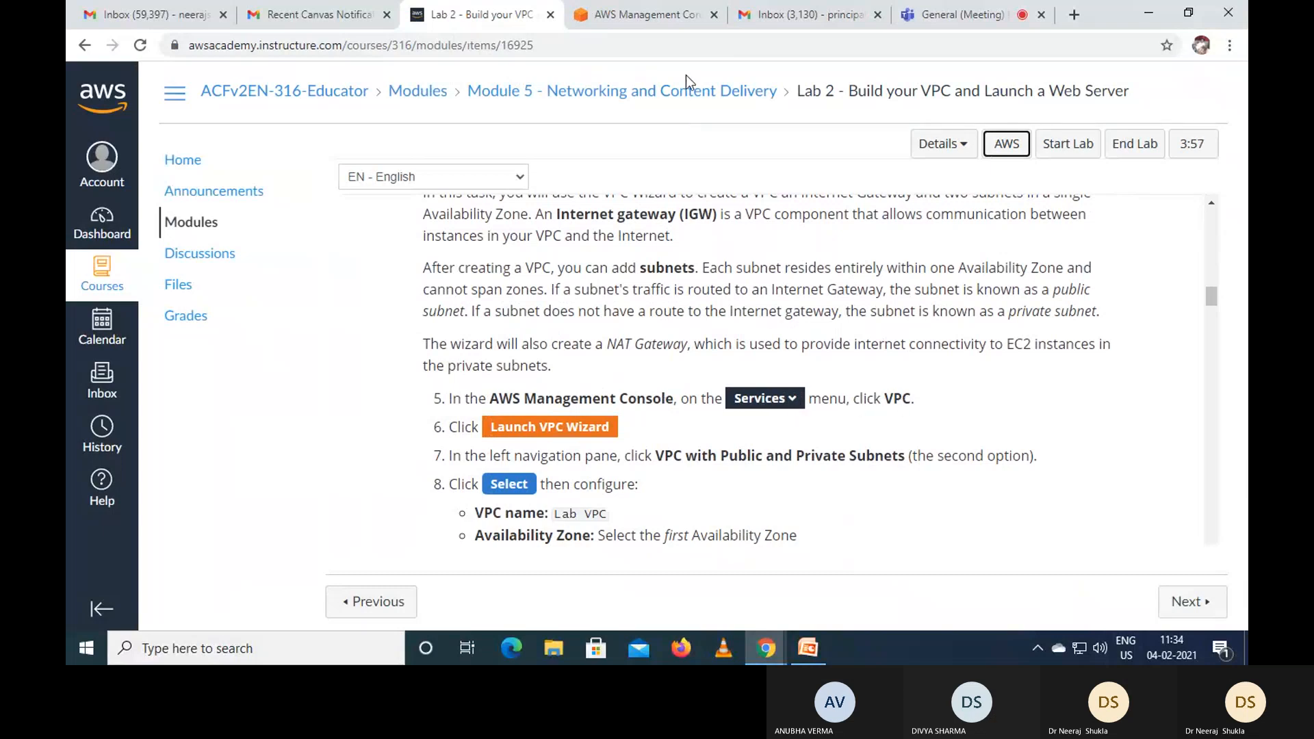
- In the AWS console, open the VPC service and launch the VPC Wizard, following Task 1 of the lab instructions
{"action": "left_click", "coordinate": [675, 17]}
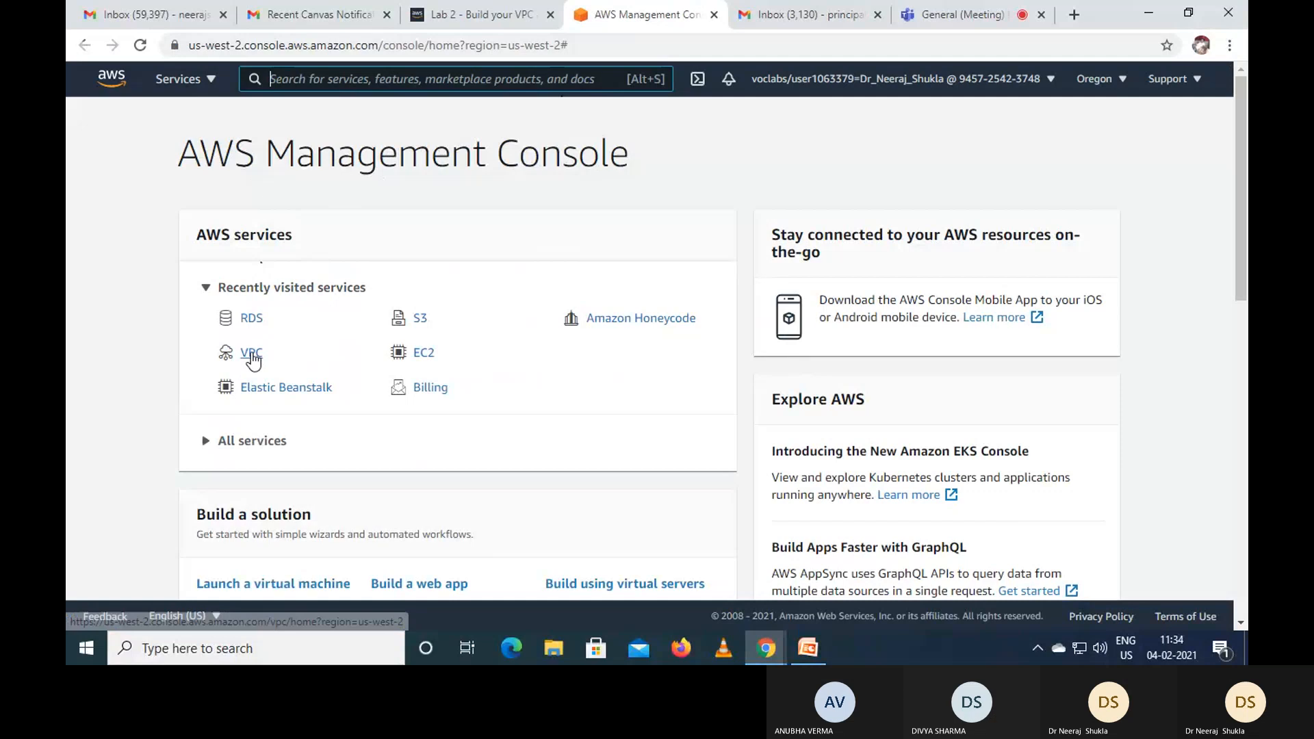
{"action": "left_click", "coordinate": [253, 353]}
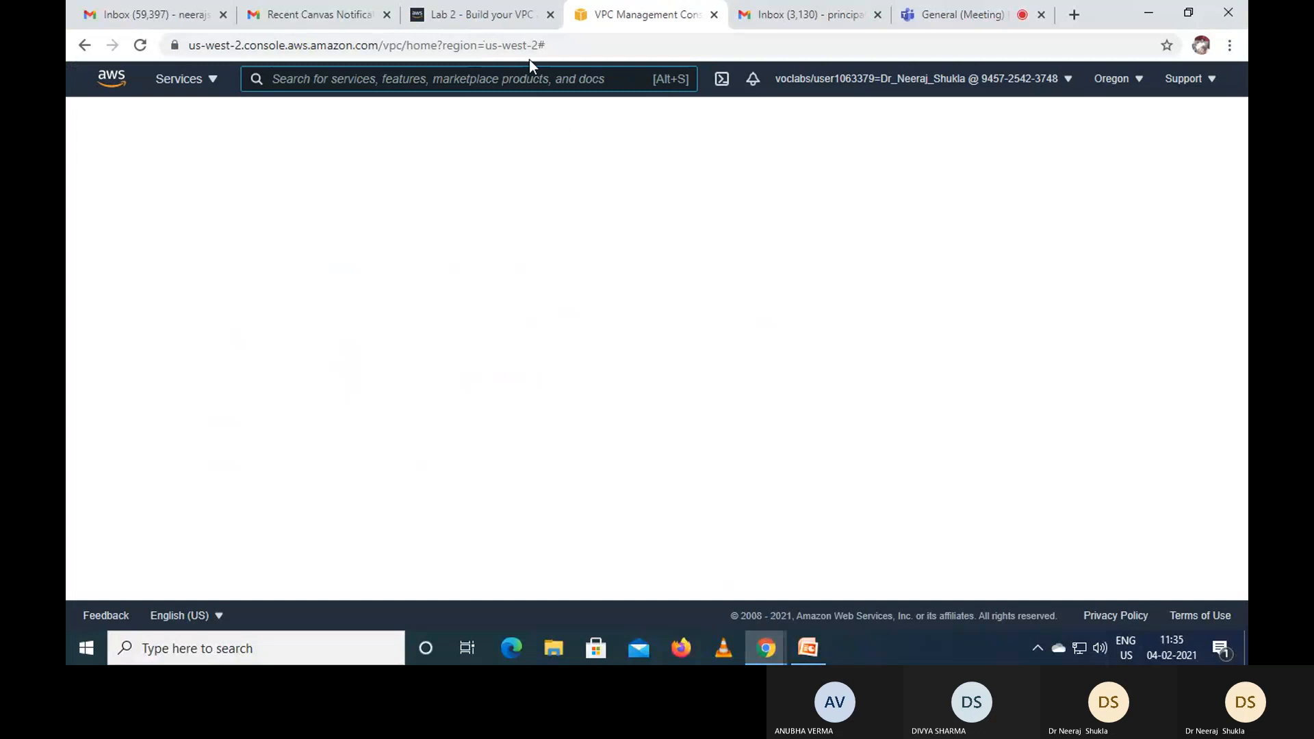
{"action": "left_click", "coordinate": [510, 20]}
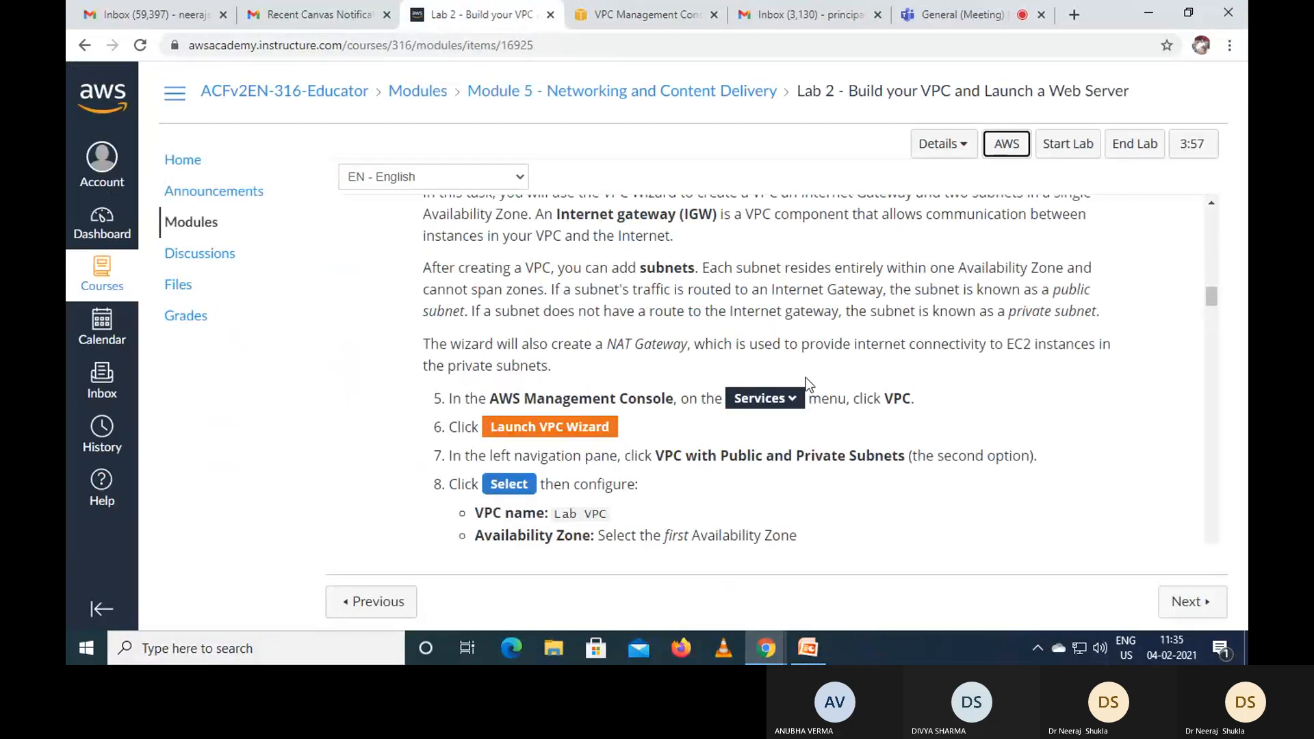
{"action": "scroll", "coordinate": [916, 416], "scroll_direction": "down", "scroll_amount": 1}
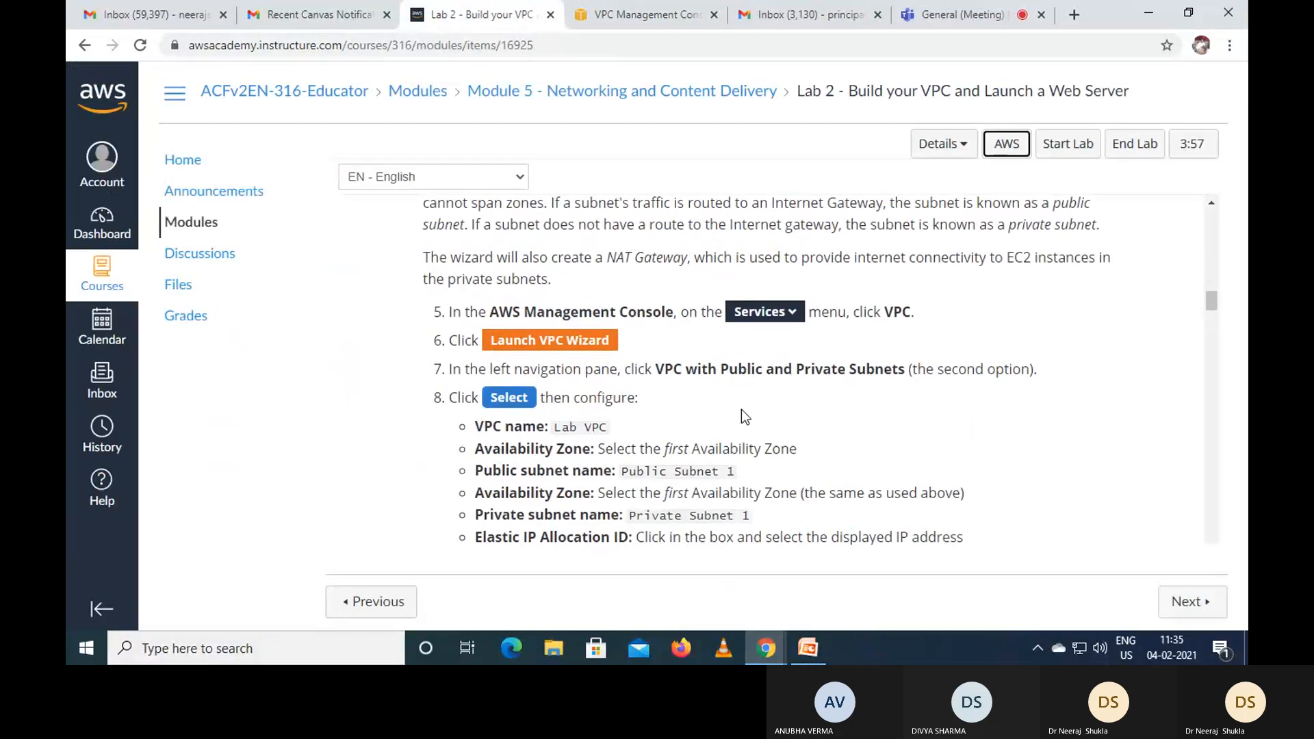
{"action": "scroll", "coordinate": [704, 417], "scroll_direction": "down", "scroll_amount": 1}
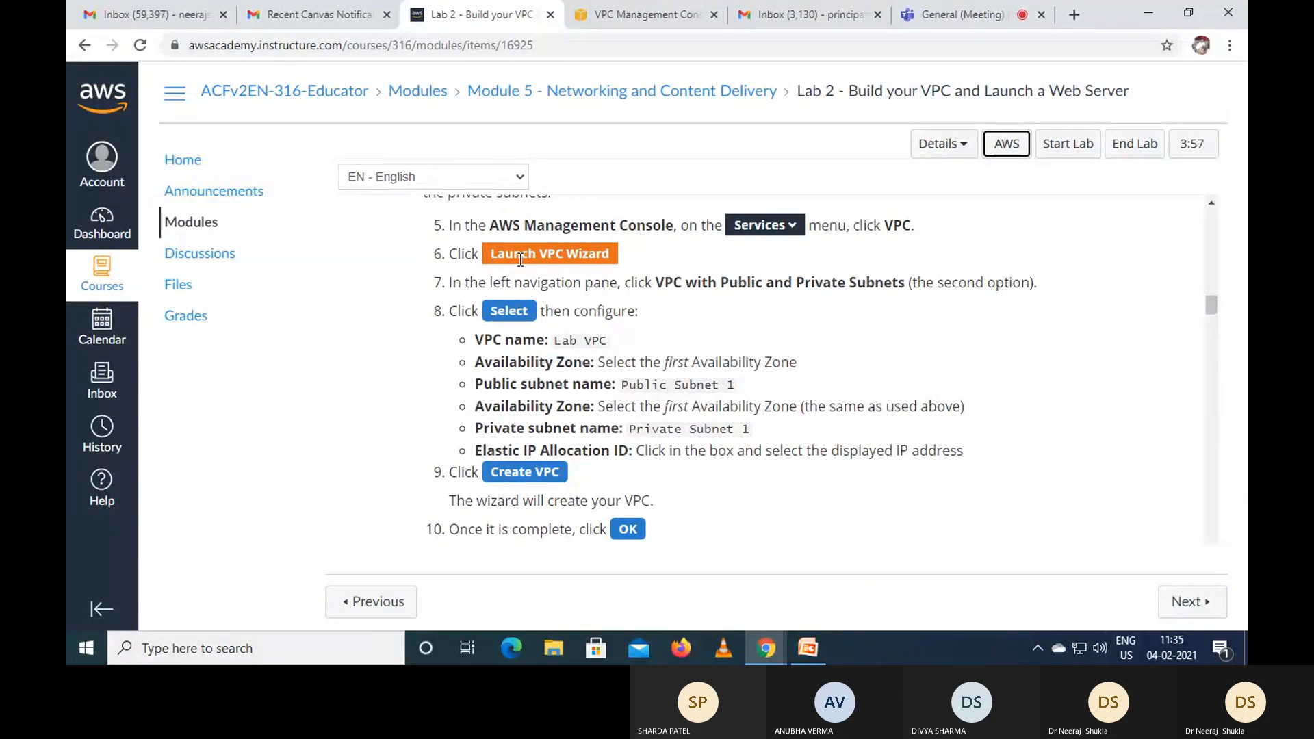
{"action": "left_click", "coordinate": [637, 15]}
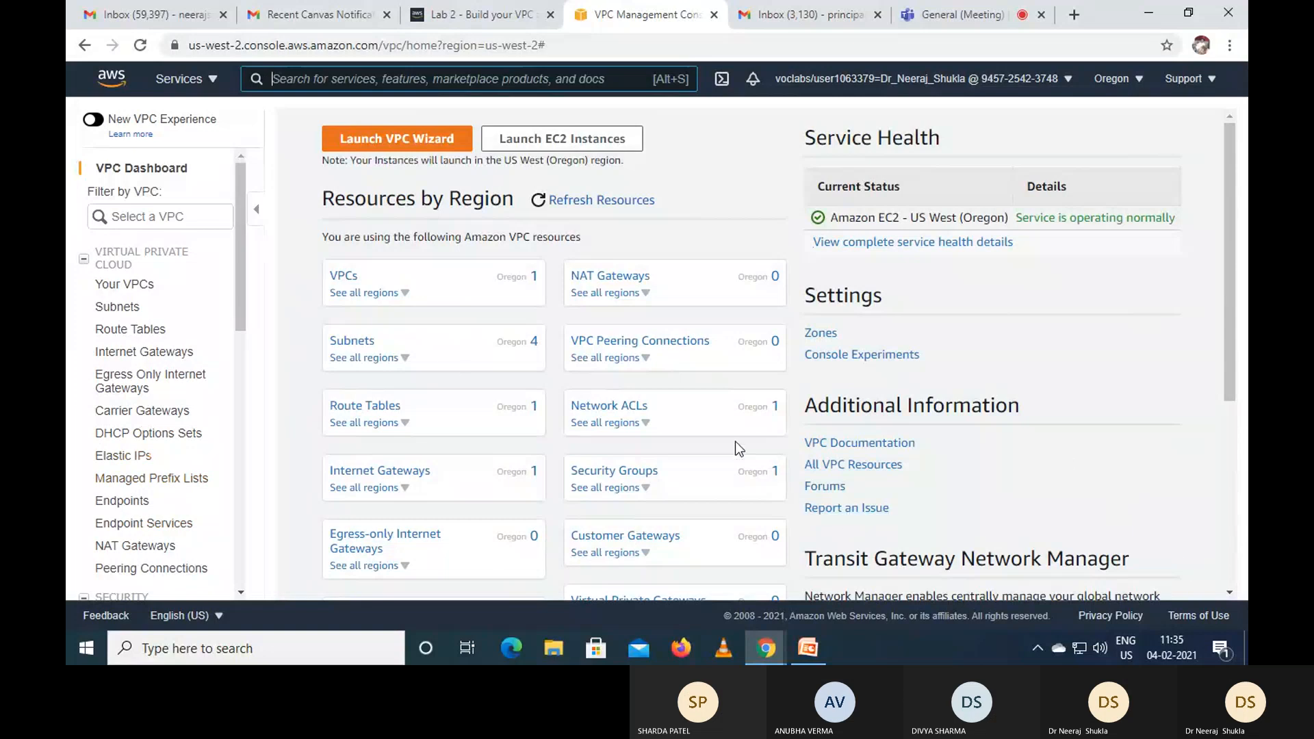
{"action": "left_click", "coordinate": [437, 139]}
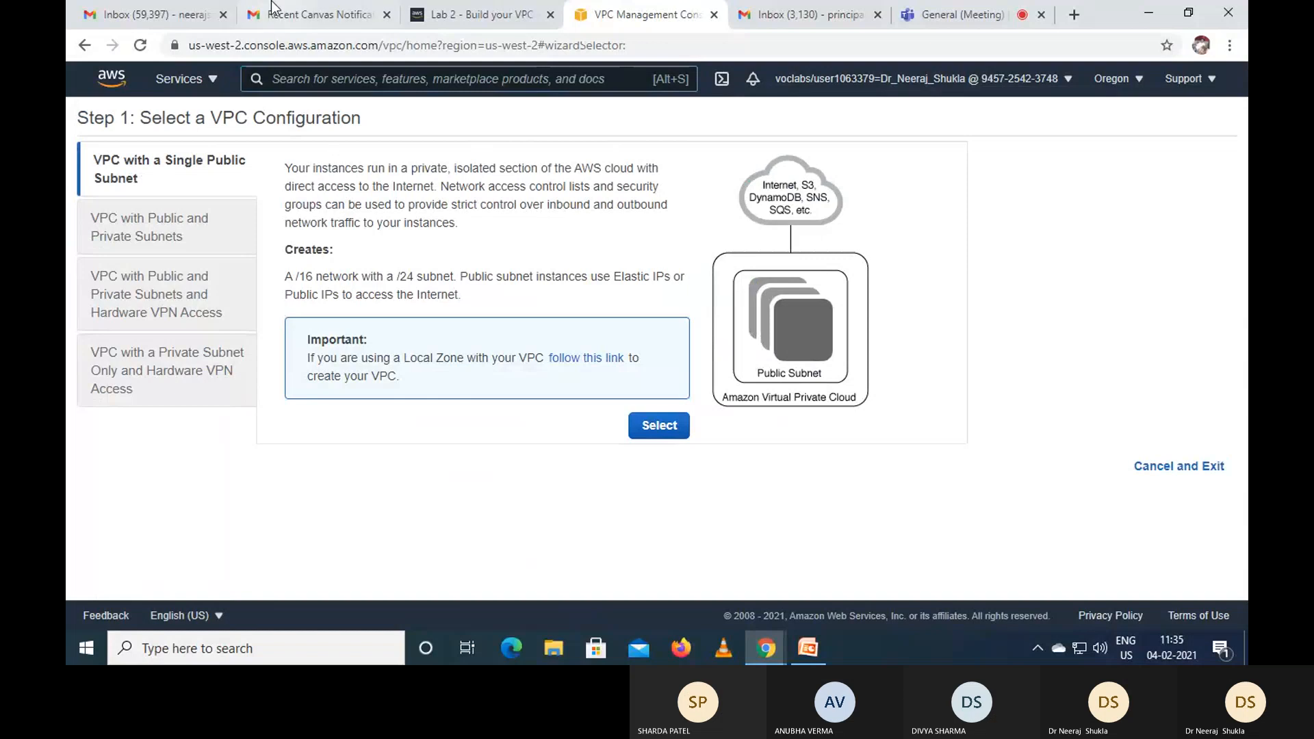
- Check the configuration named in the lab instructions and examine the public/private subnet and hardware VPN options in the VPC wizard
{"action": "left_click", "coordinate": [461, 3]}
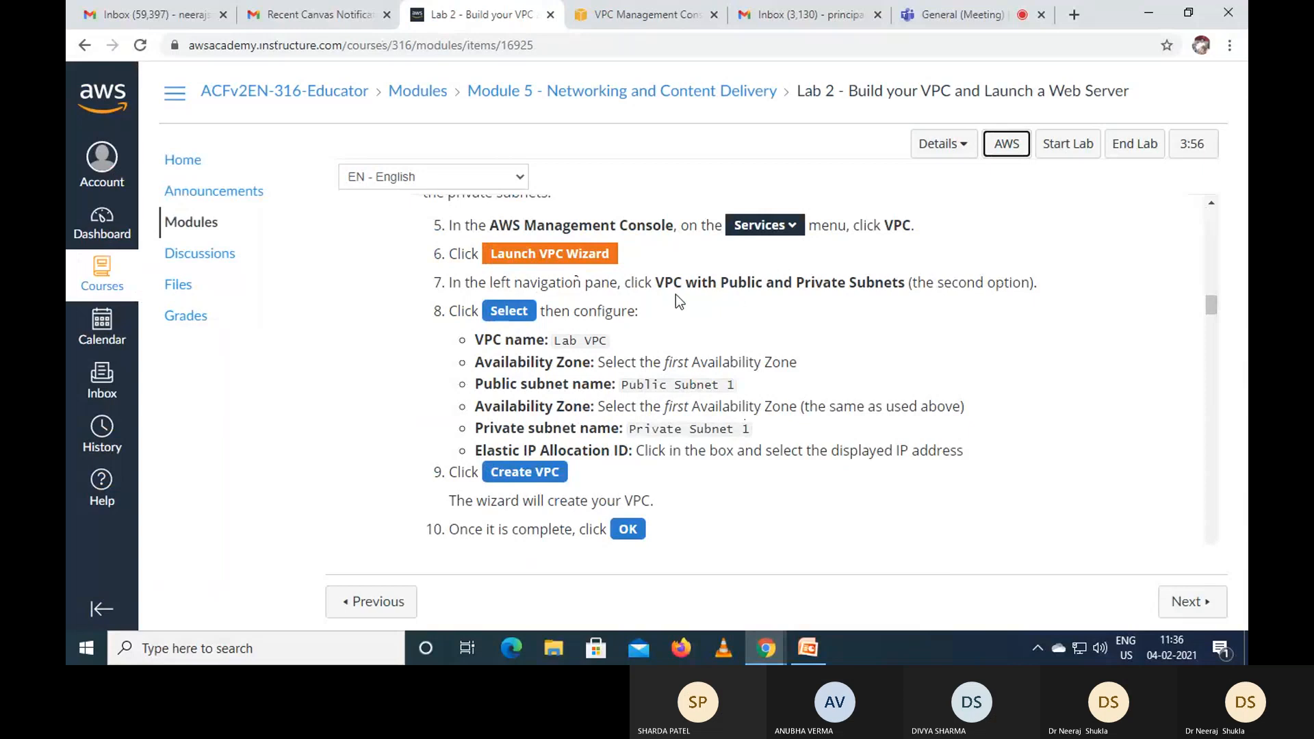
{"action": "left_click", "coordinate": [662, 19]}
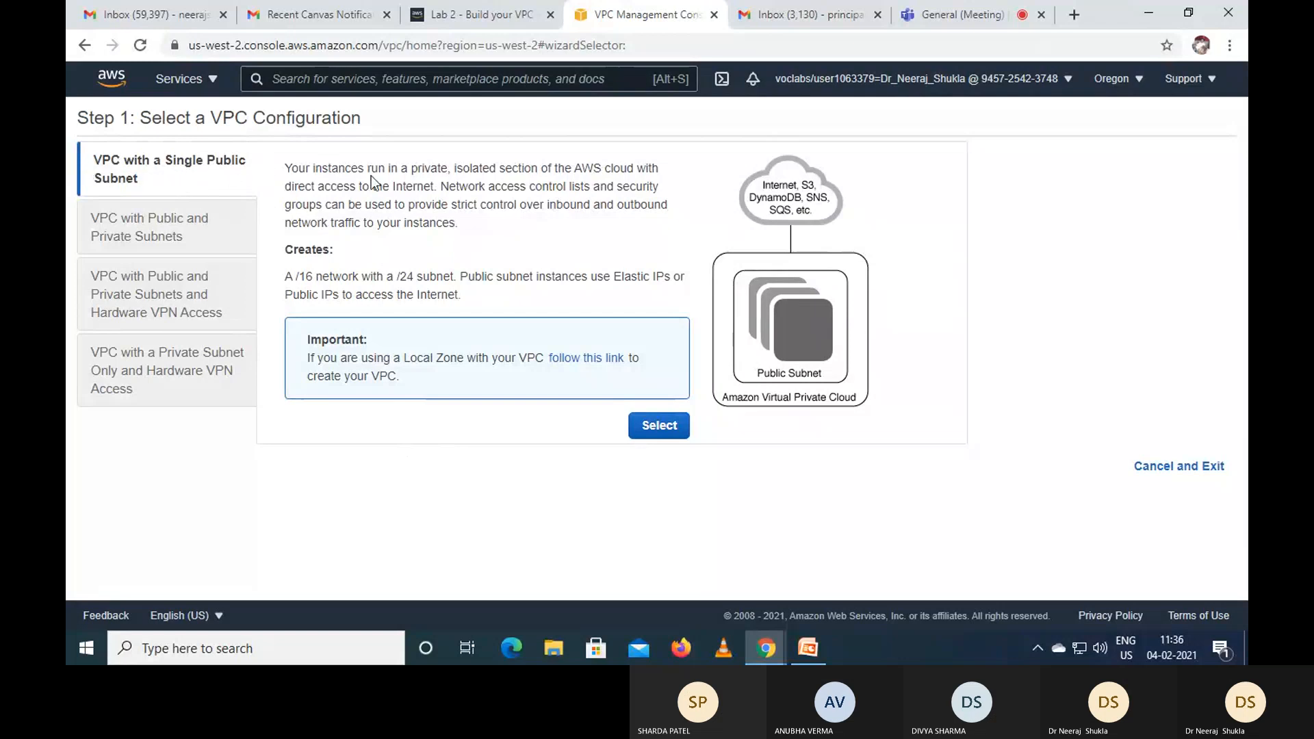
{"action": "left_click", "coordinate": [173, 222]}
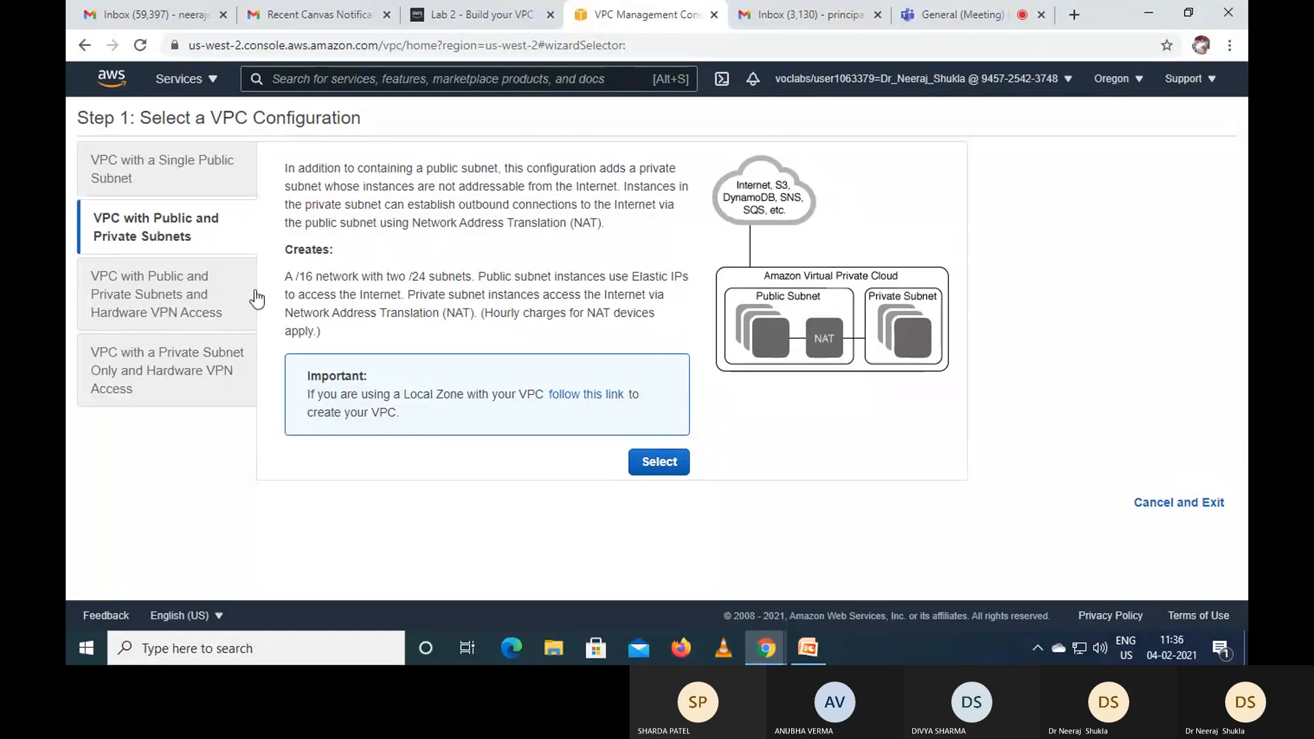
{"action": "left_click", "coordinate": [214, 308]}
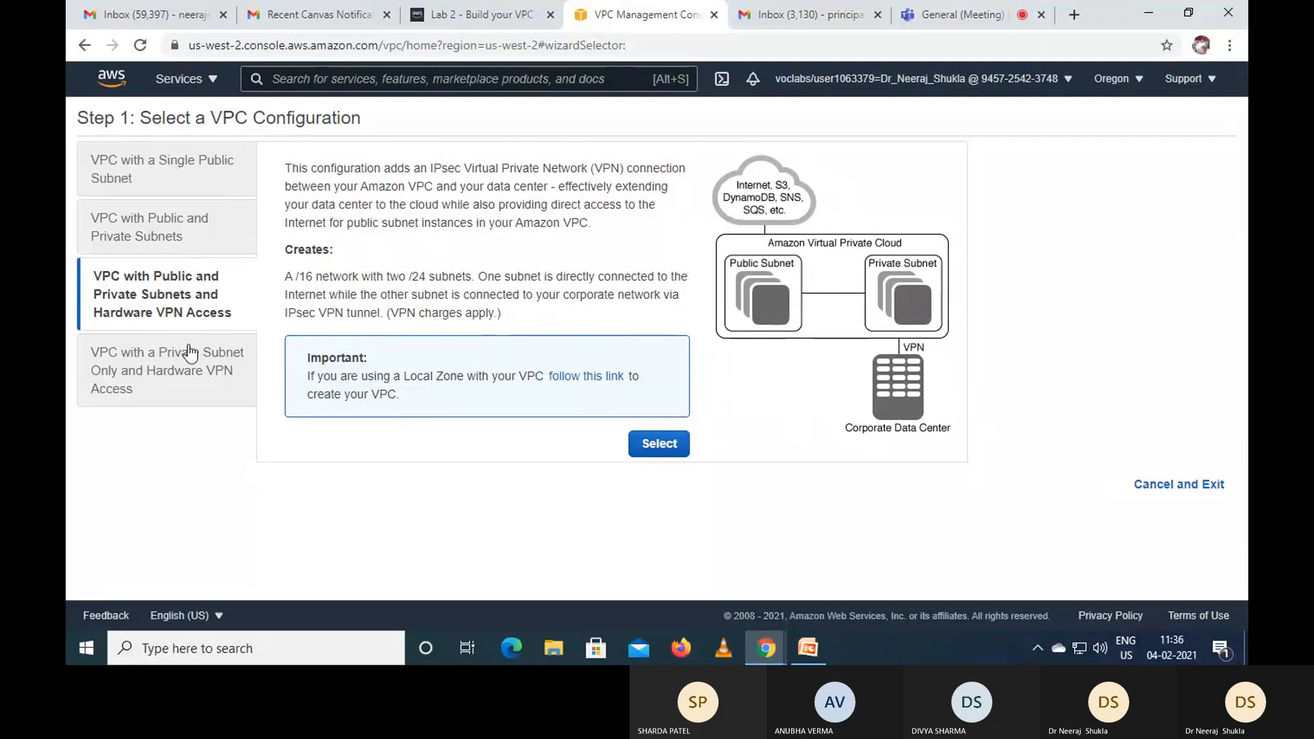
{"action": "left_click", "coordinate": [183, 382]}
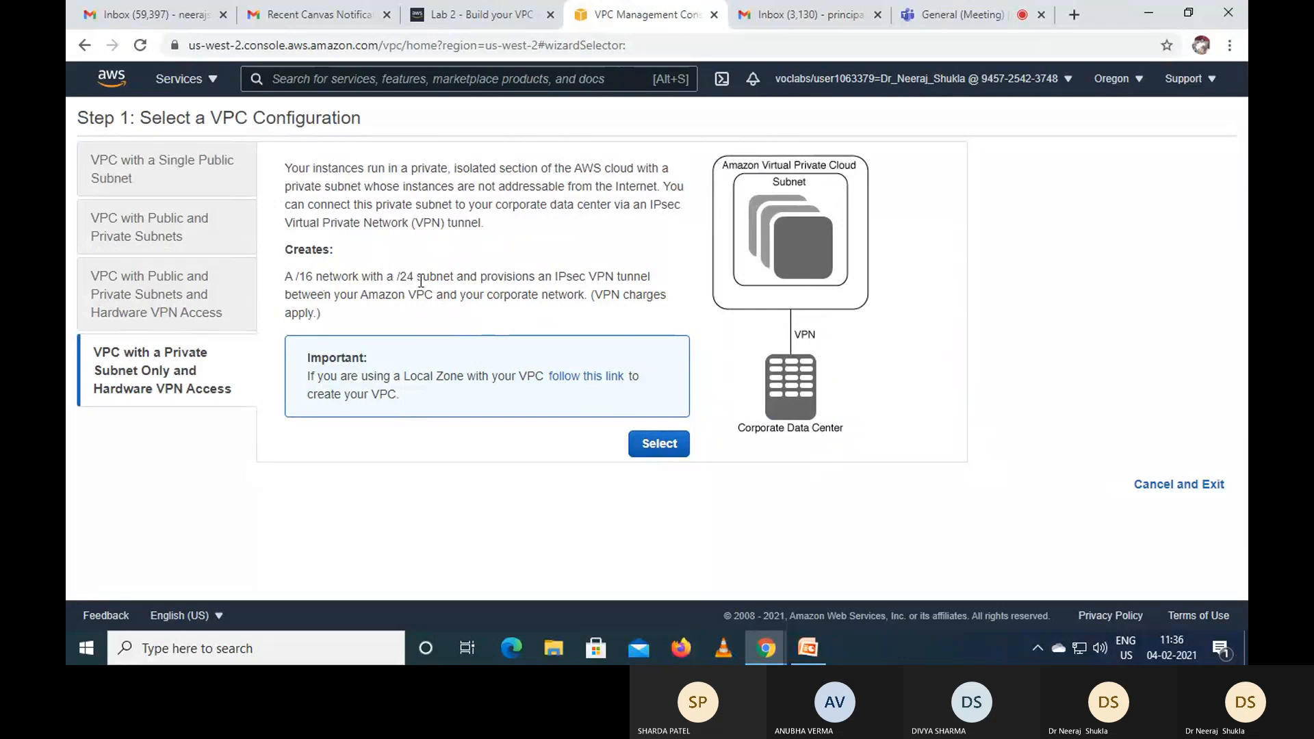
- Choose the VPC with Public and Private Subnets configuration and continue to its settings, checking it against the lab instructions
{"action": "left_click", "coordinate": [144, 237]}
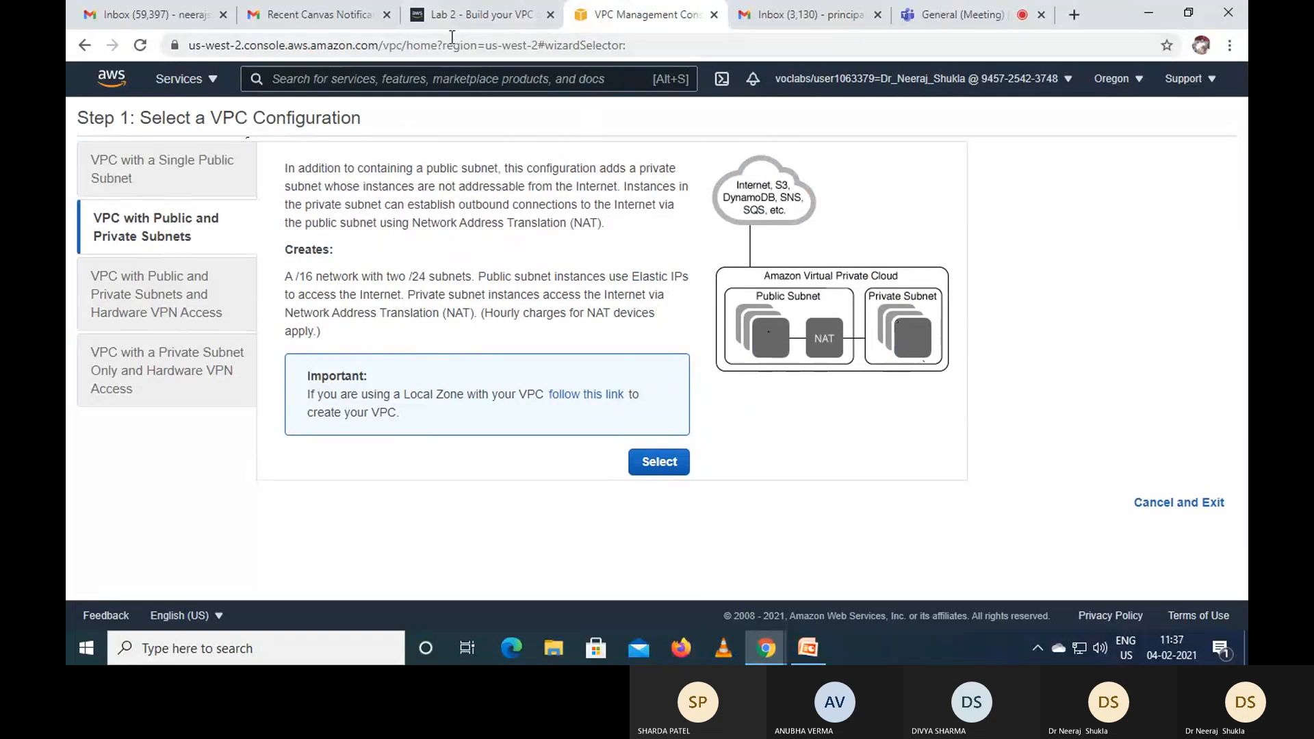
{"action": "left_click", "coordinate": [486, 21]}
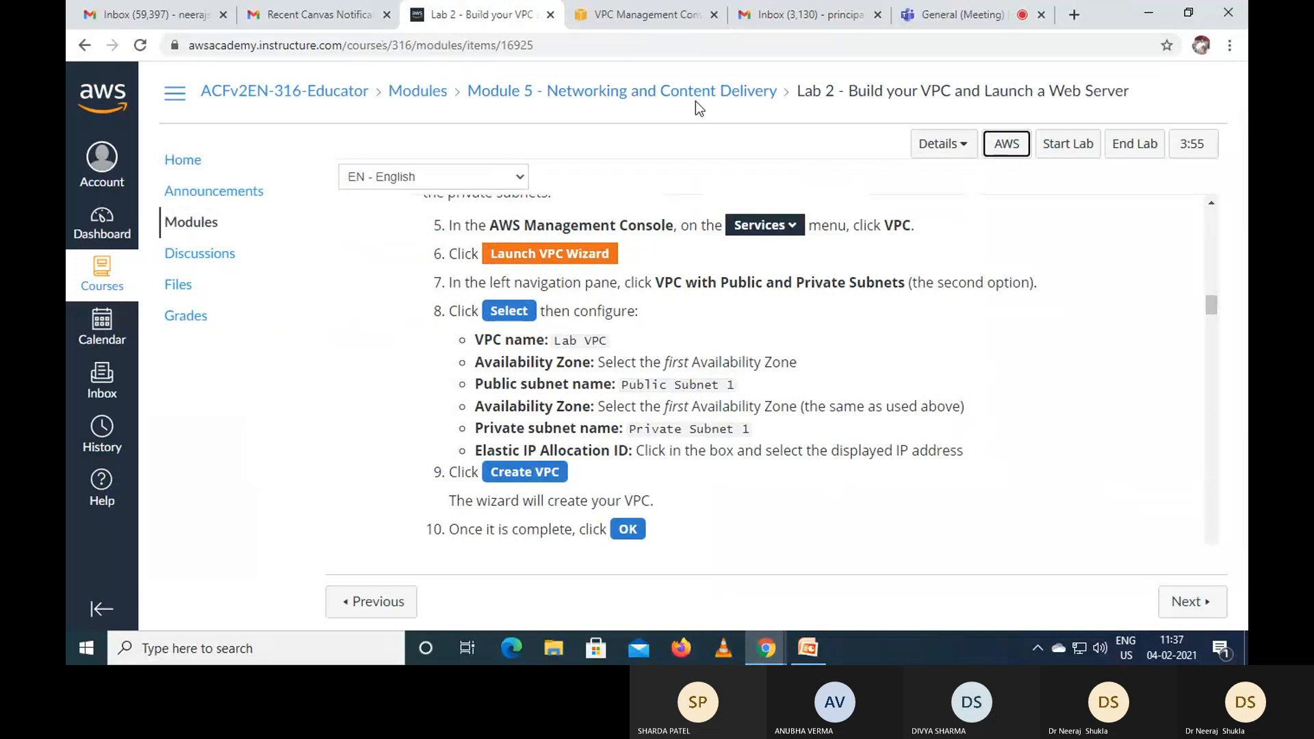
{"action": "left_click", "coordinate": [649, 15]}
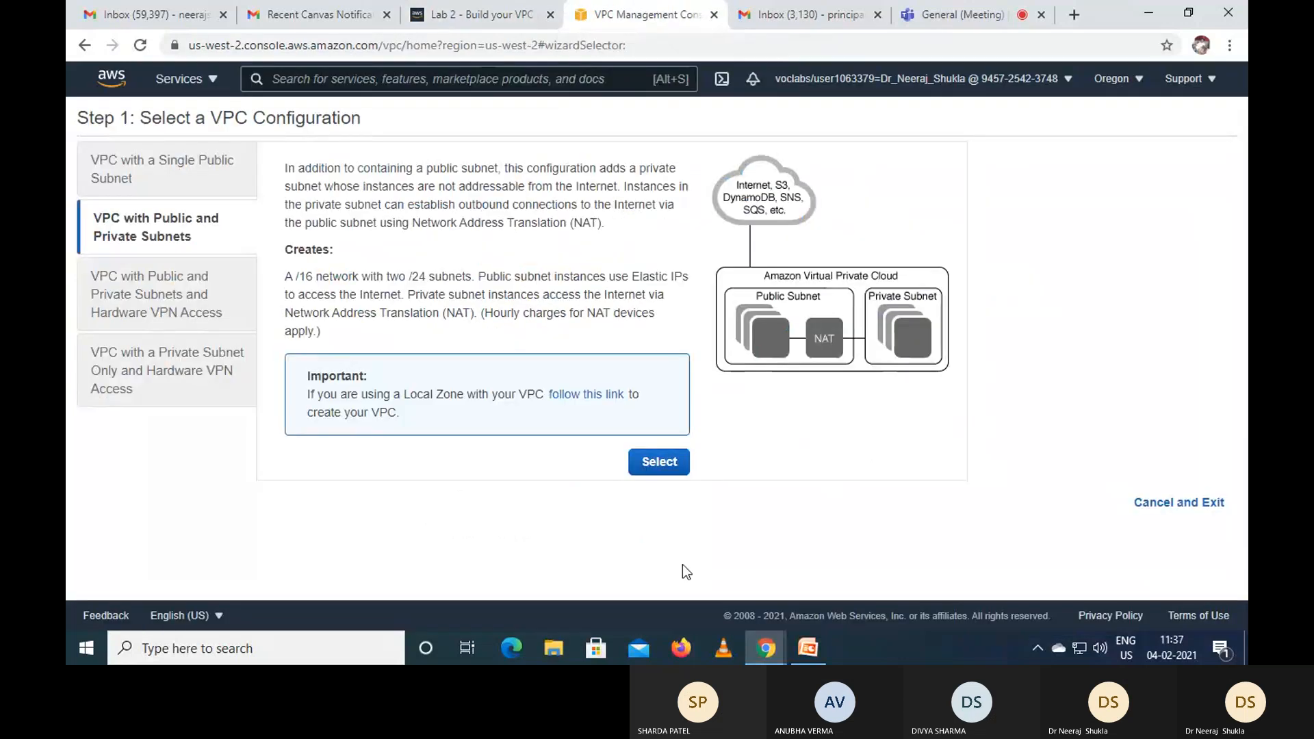
{"action": "left_click", "coordinate": [659, 479]}
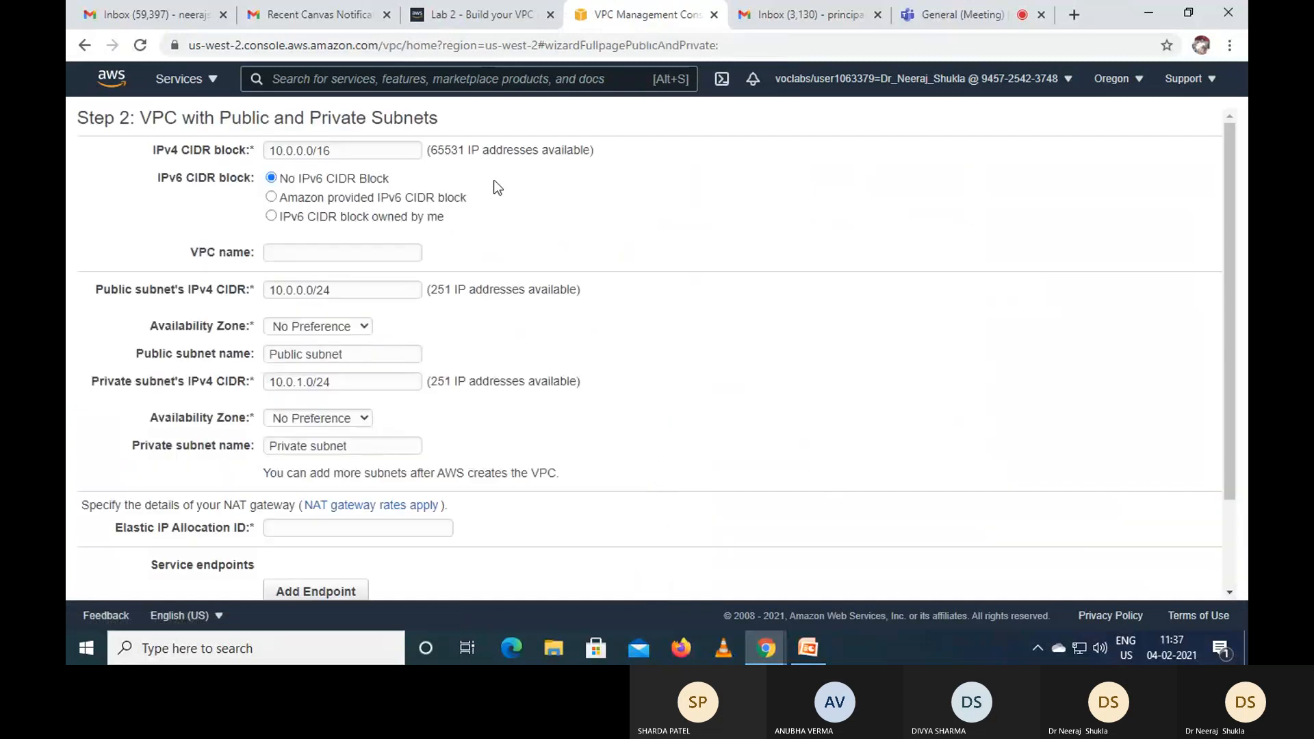
- Copy the VPC name from the lab instructions and enter Lab VPC as the VPC name in the wizard
{"action": "left_click", "coordinate": [487, 16]}
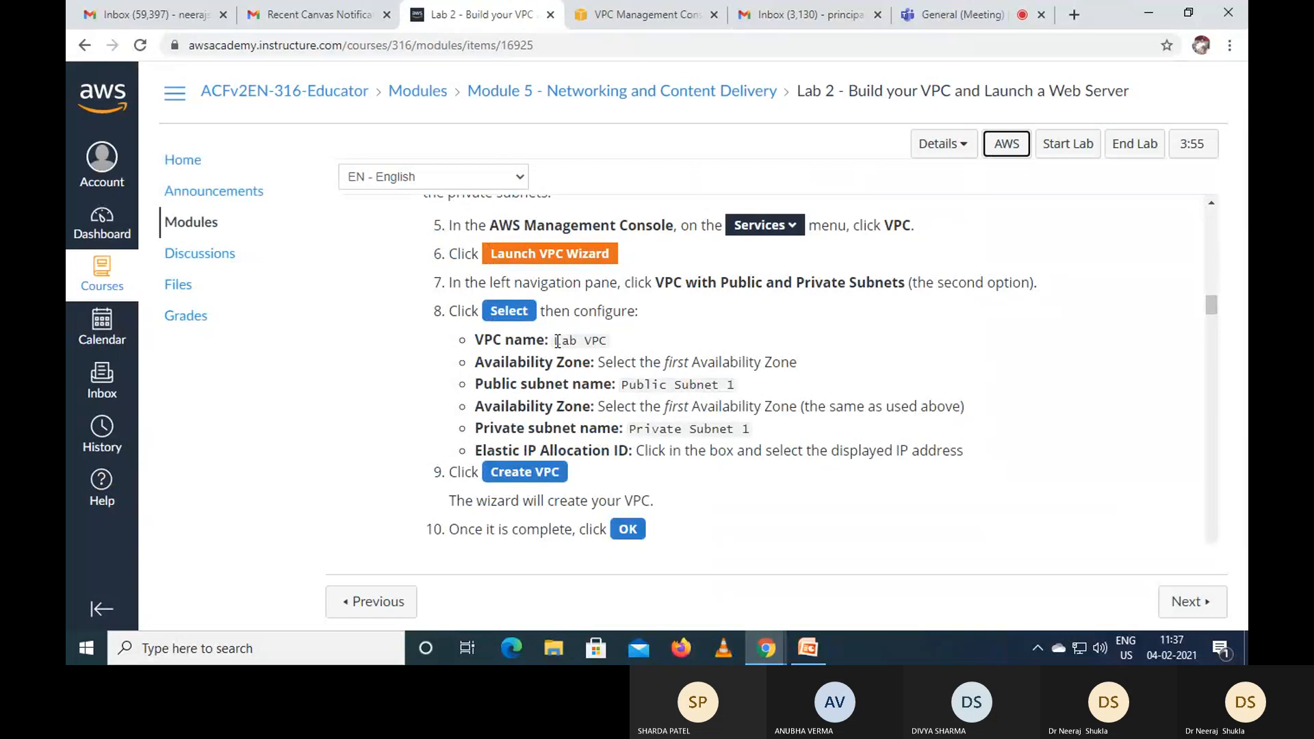
{"action": "left_click_drag", "start_coordinate": [557, 340], "coordinate": [609, 342]}
{"action": "key", "text": "ctrl+c"}
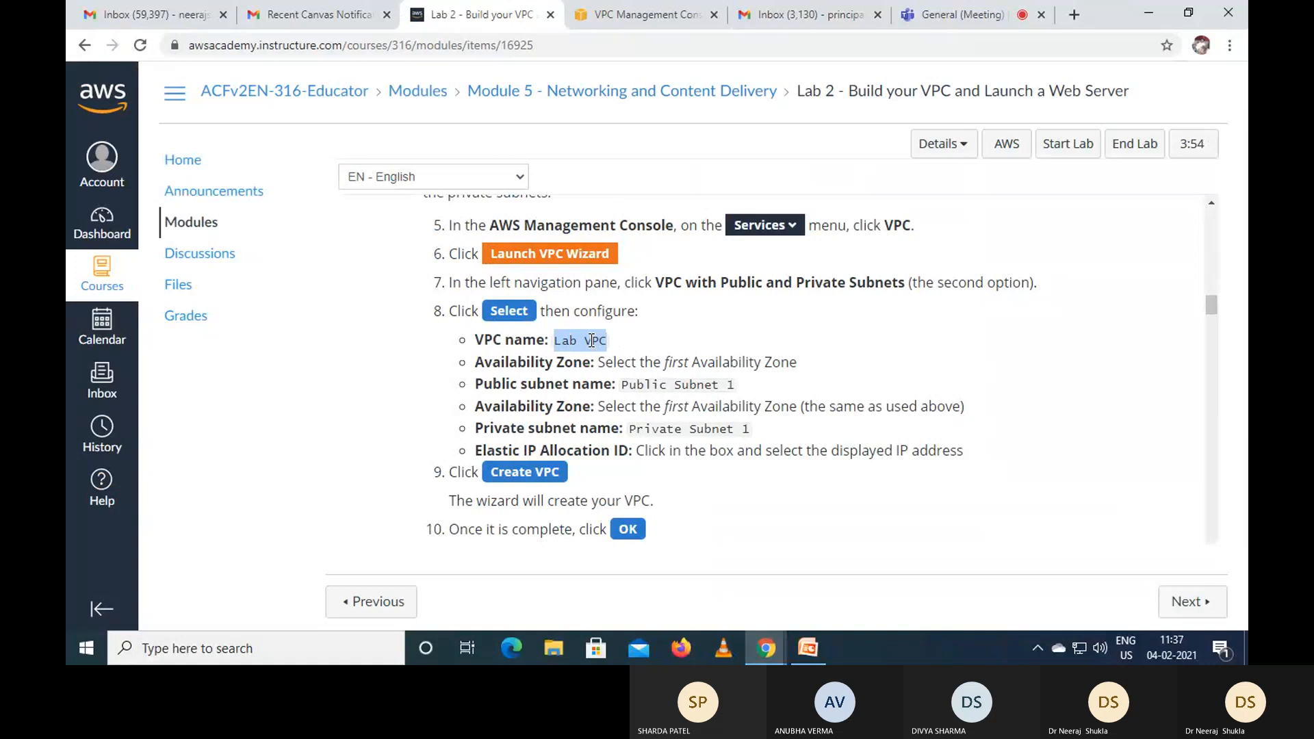
{"action": "right_click", "coordinate": [592, 340]}
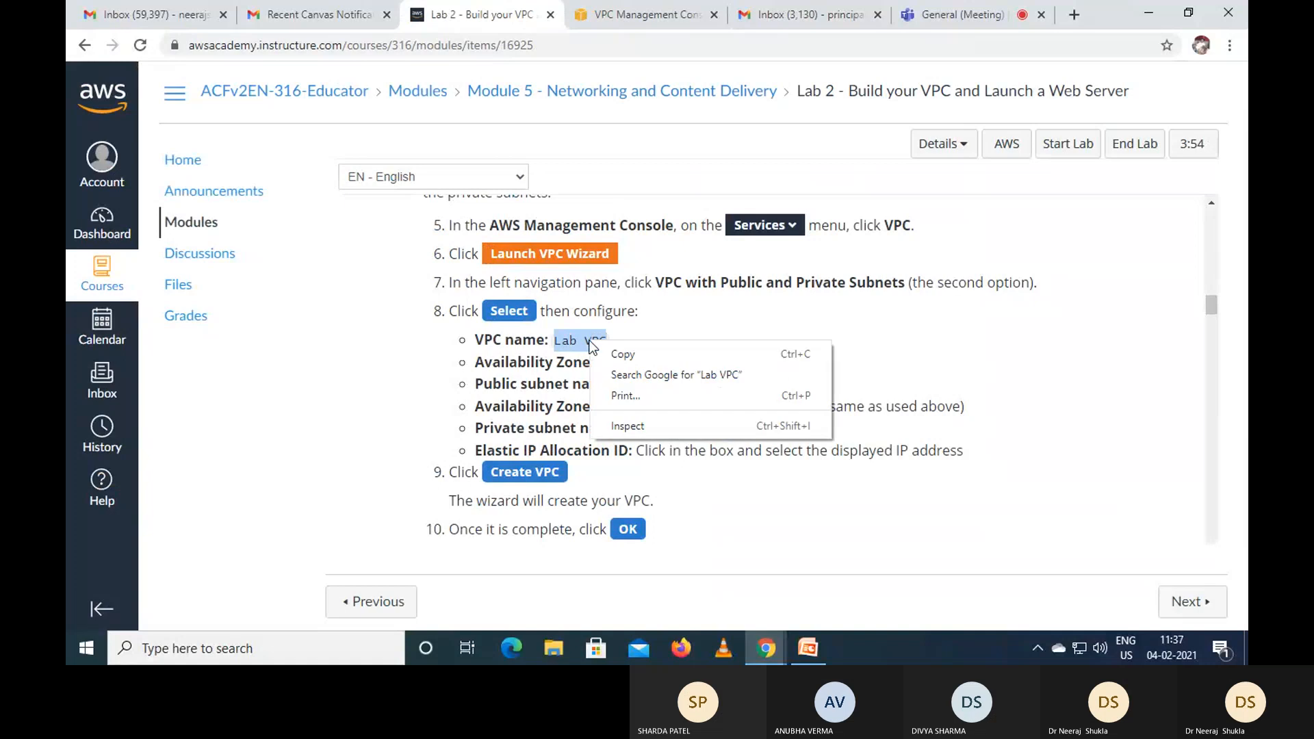
{"action": "left_click", "coordinate": [621, 354]}
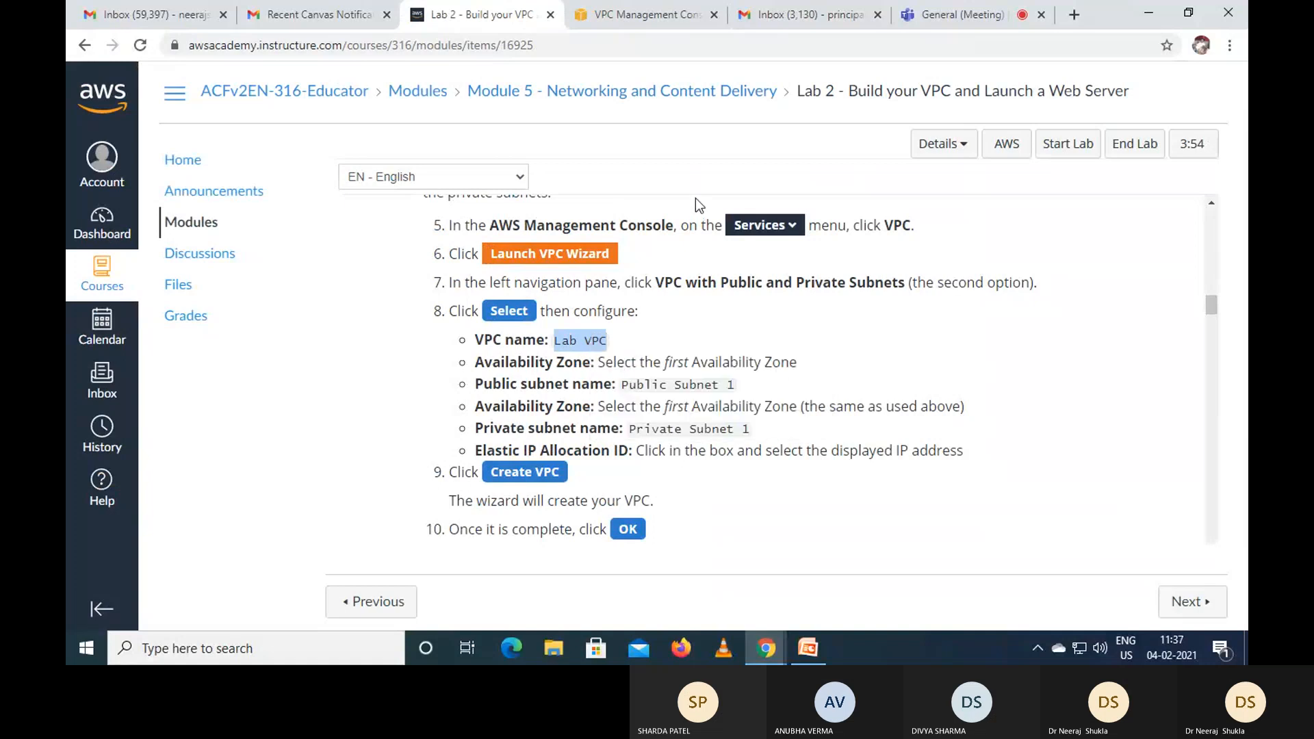
{"action": "left_click", "coordinate": [656, 19]}
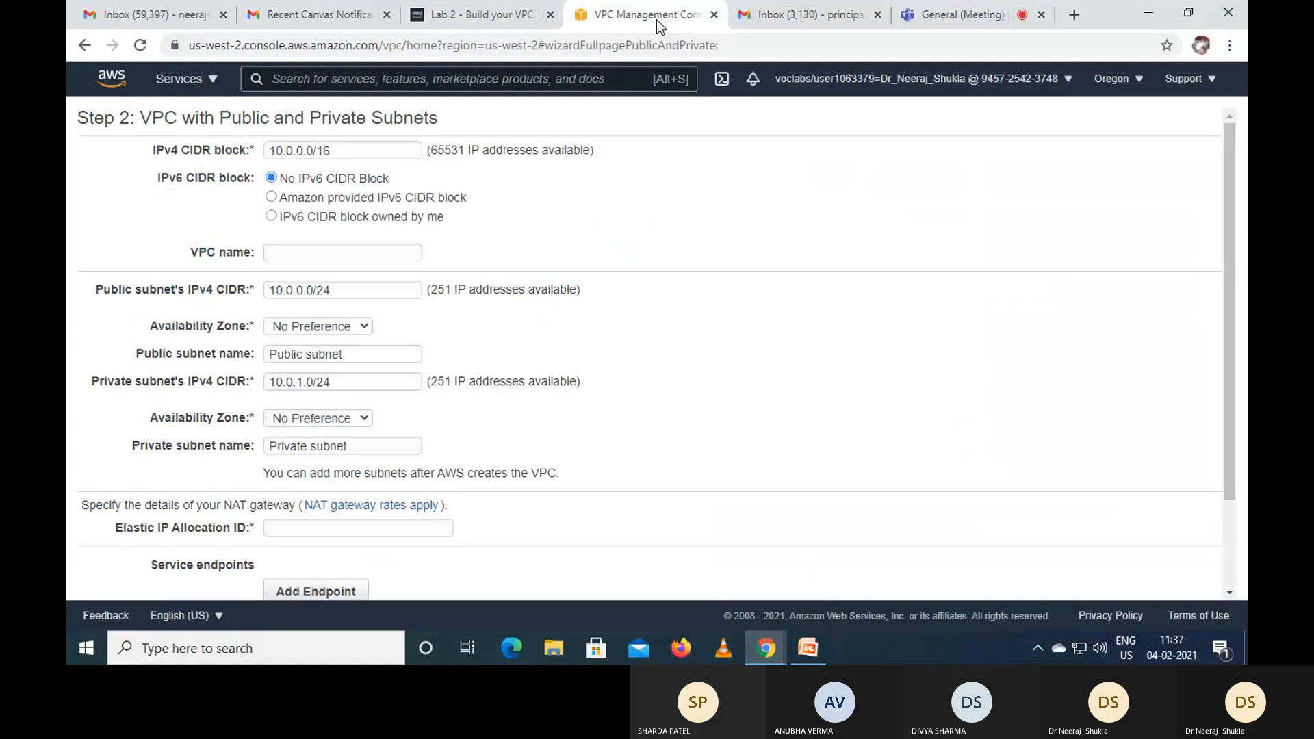
{"action": "left_click", "coordinate": [332, 250]}
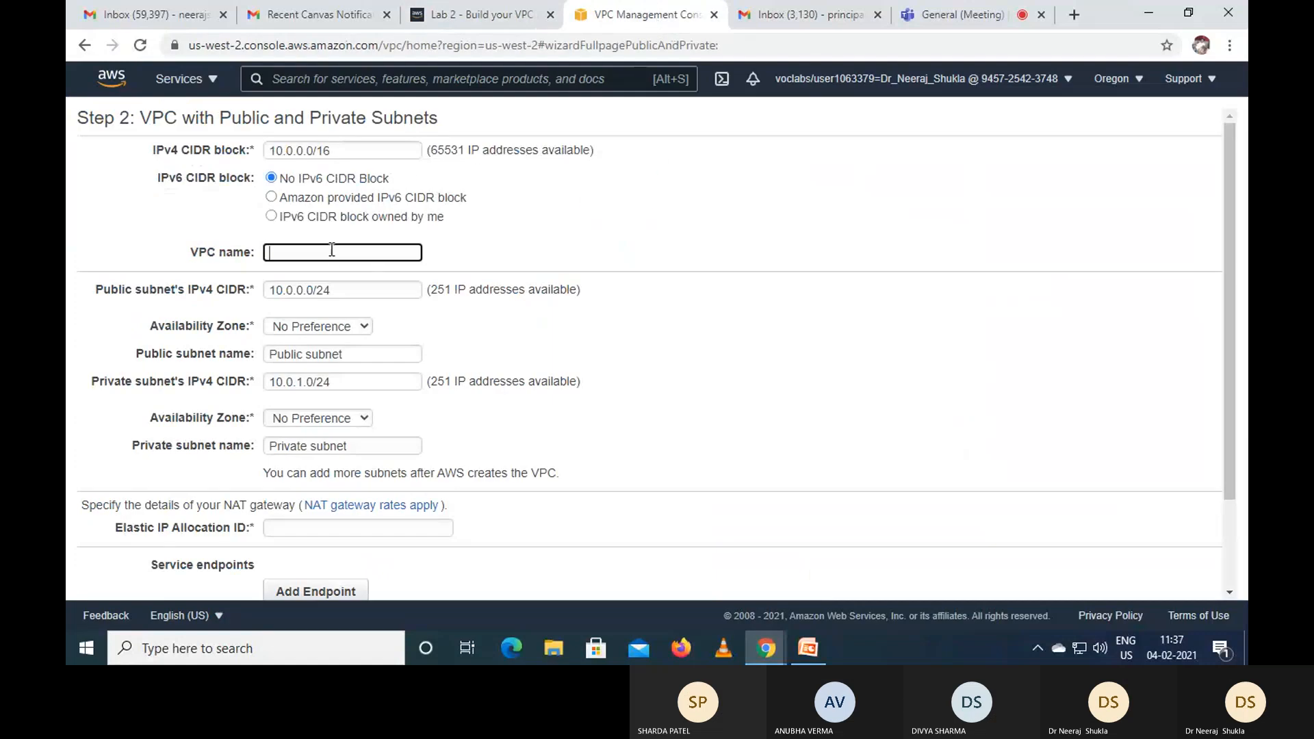
{"action": "right_click", "coordinate": [331, 251]}
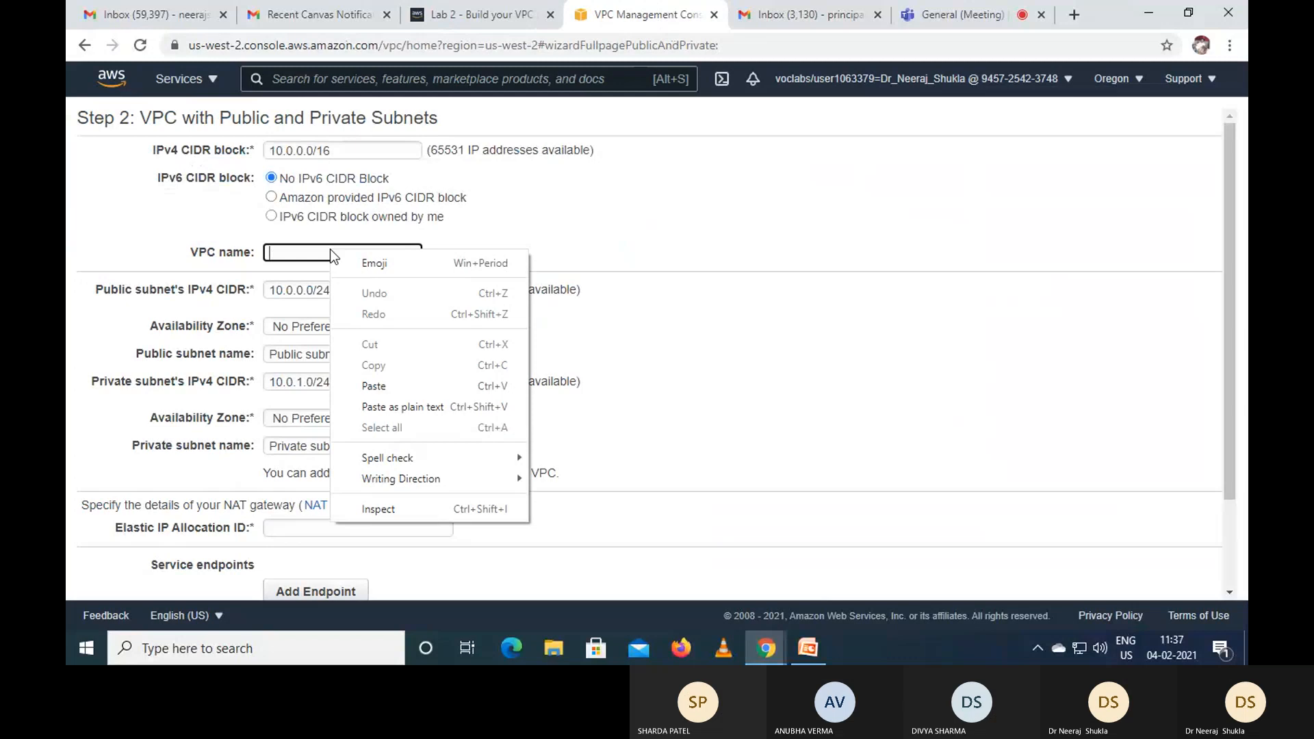
{"action": "left_click", "coordinate": [408, 388]}
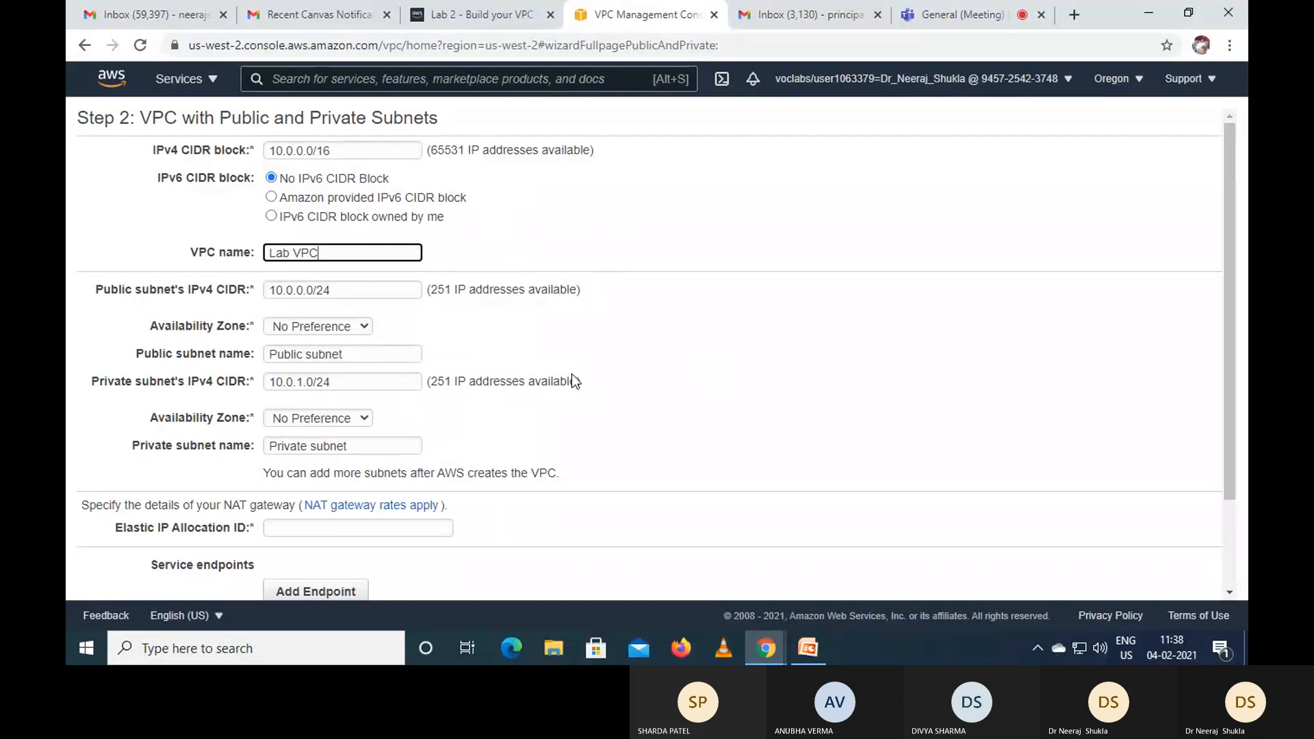
- Check the lab instructions and set the public subnet's Availability Zone to us-west-2a in the VPC wizard
{"action": "left_click", "coordinate": [486, 19]}
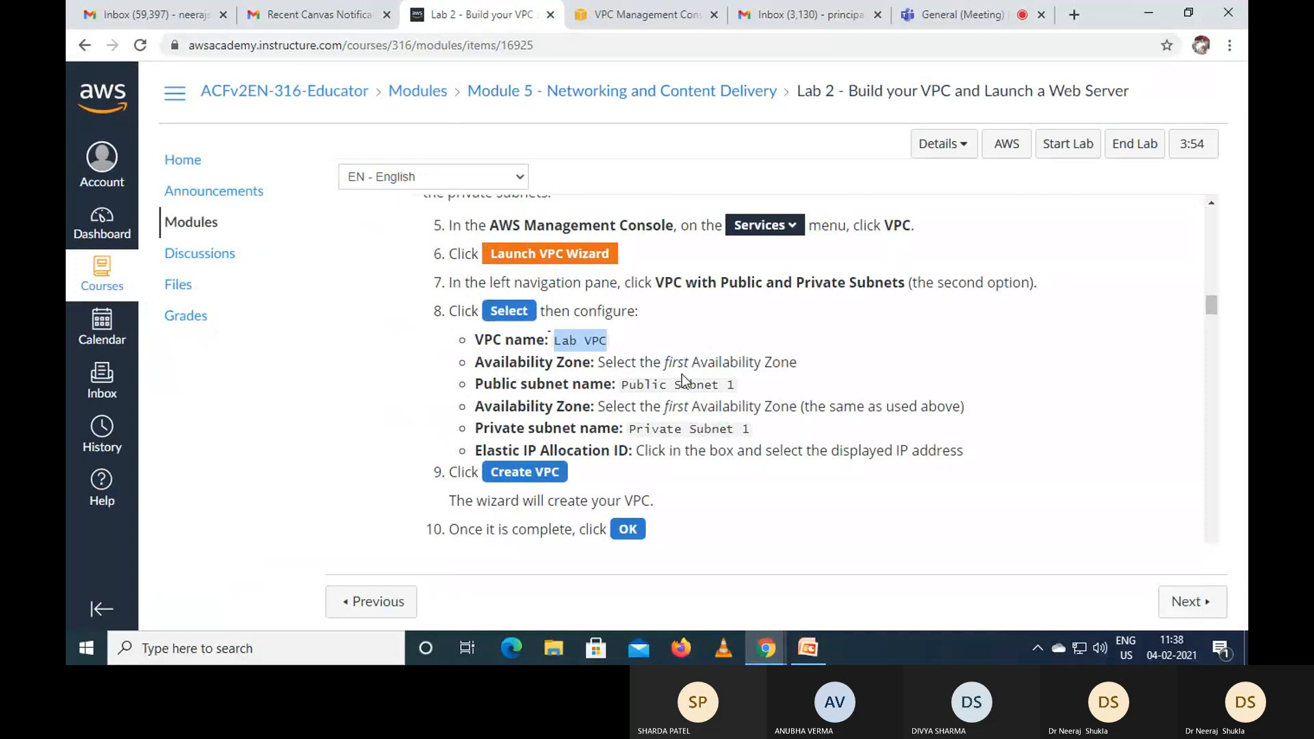
{"action": "left_click", "coordinate": [645, 20]}
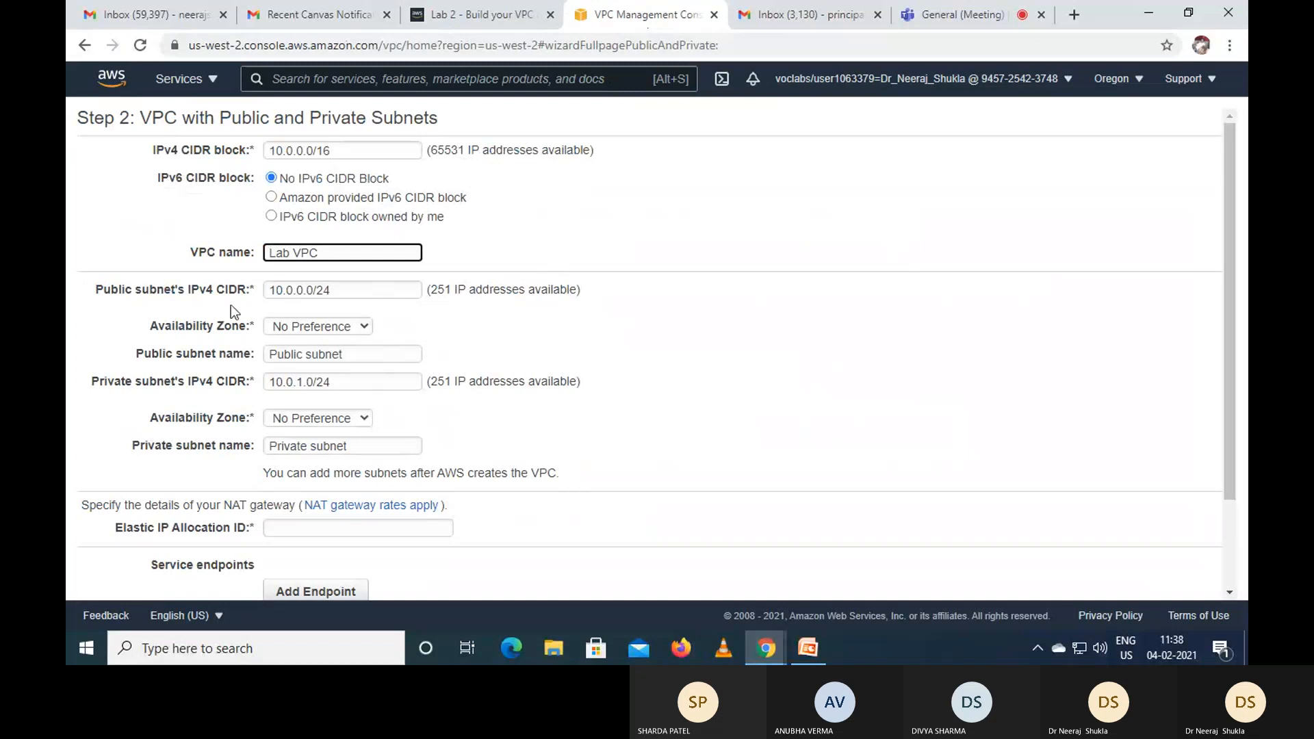
{"action": "left_click", "coordinate": [364, 330]}
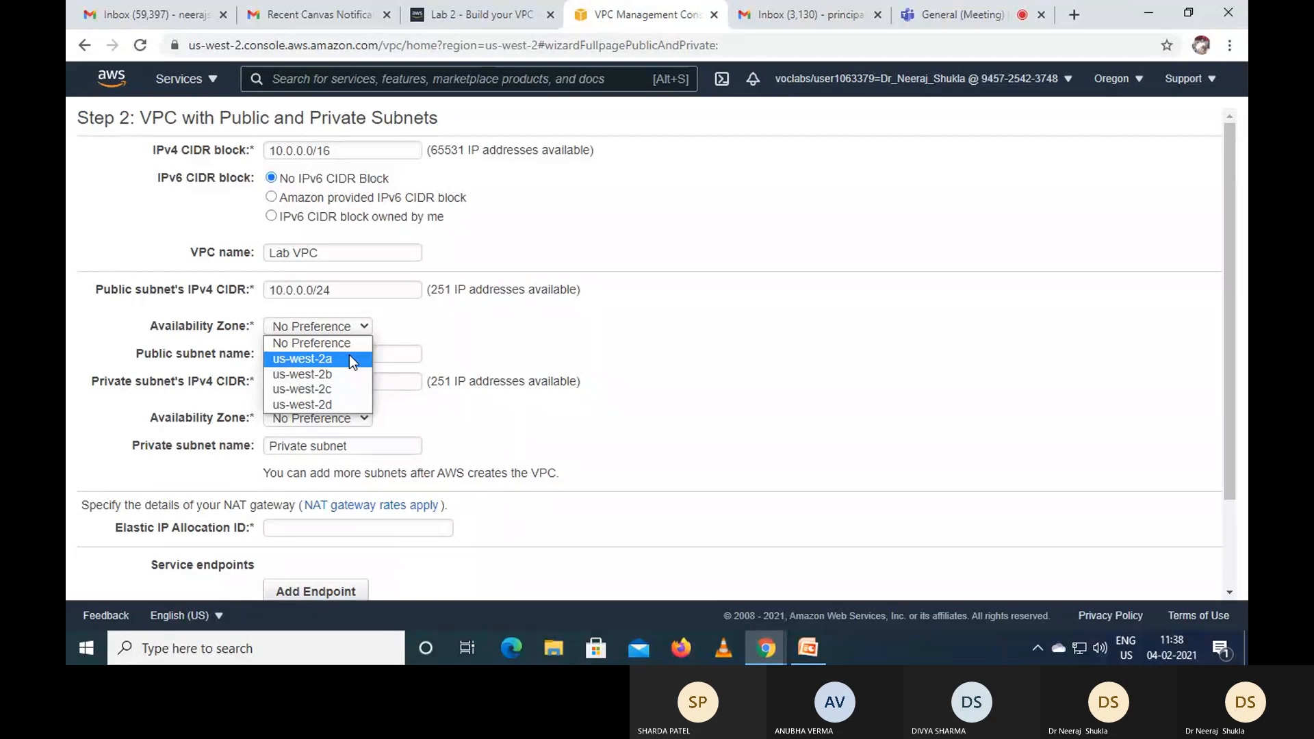
{"action": "left_click", "coordinate": [349, 359]}
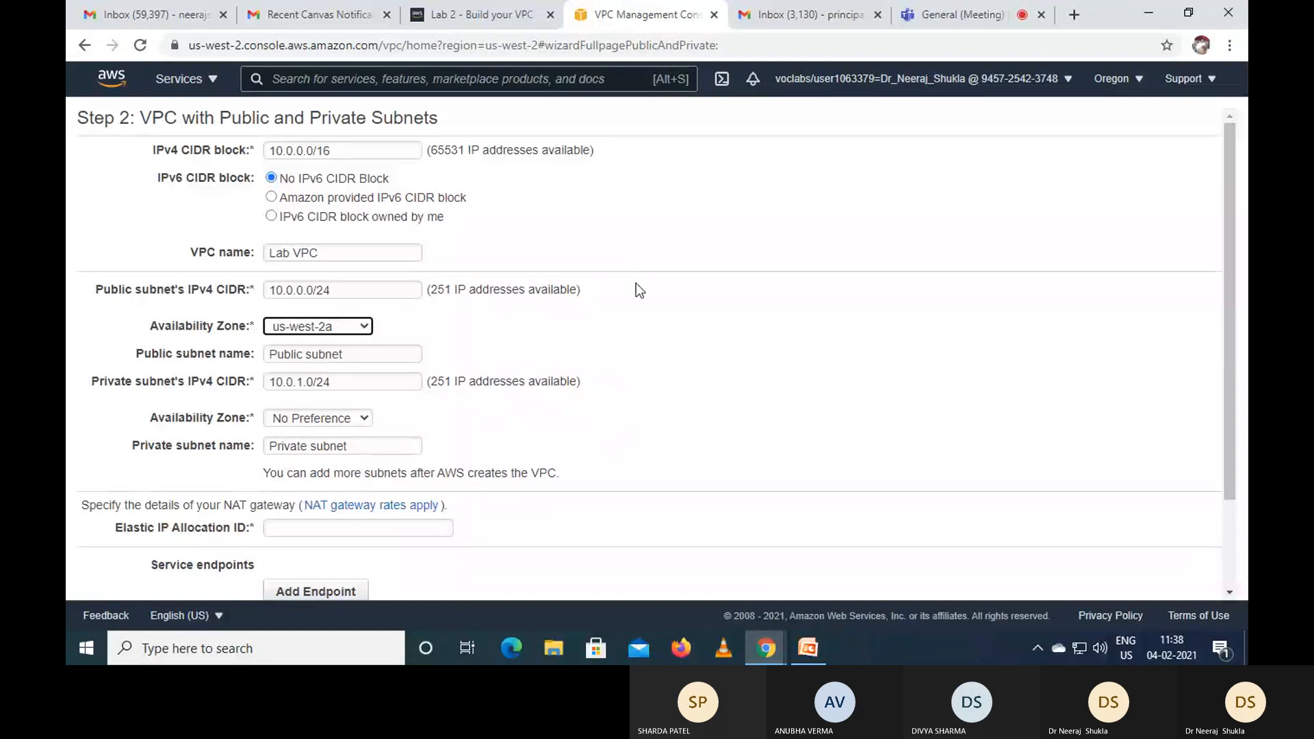
- Copy the public subnet name from the lab instructions and replace the wizard's default with Public Subnet 1
{"action": "left_click", "coordinate": [518, 20]}
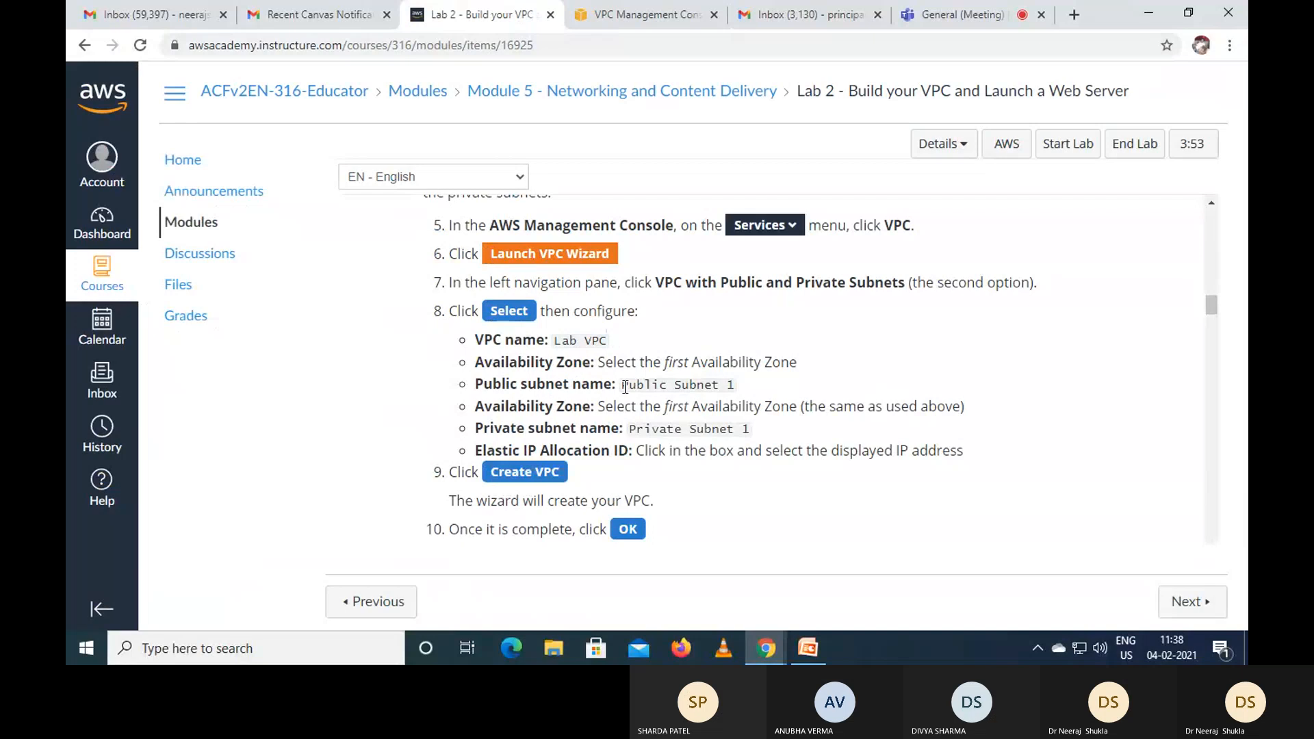
{"action": "left_click_drag", "start_coordinate": [621, 384], "coordinate": [723, 384]}
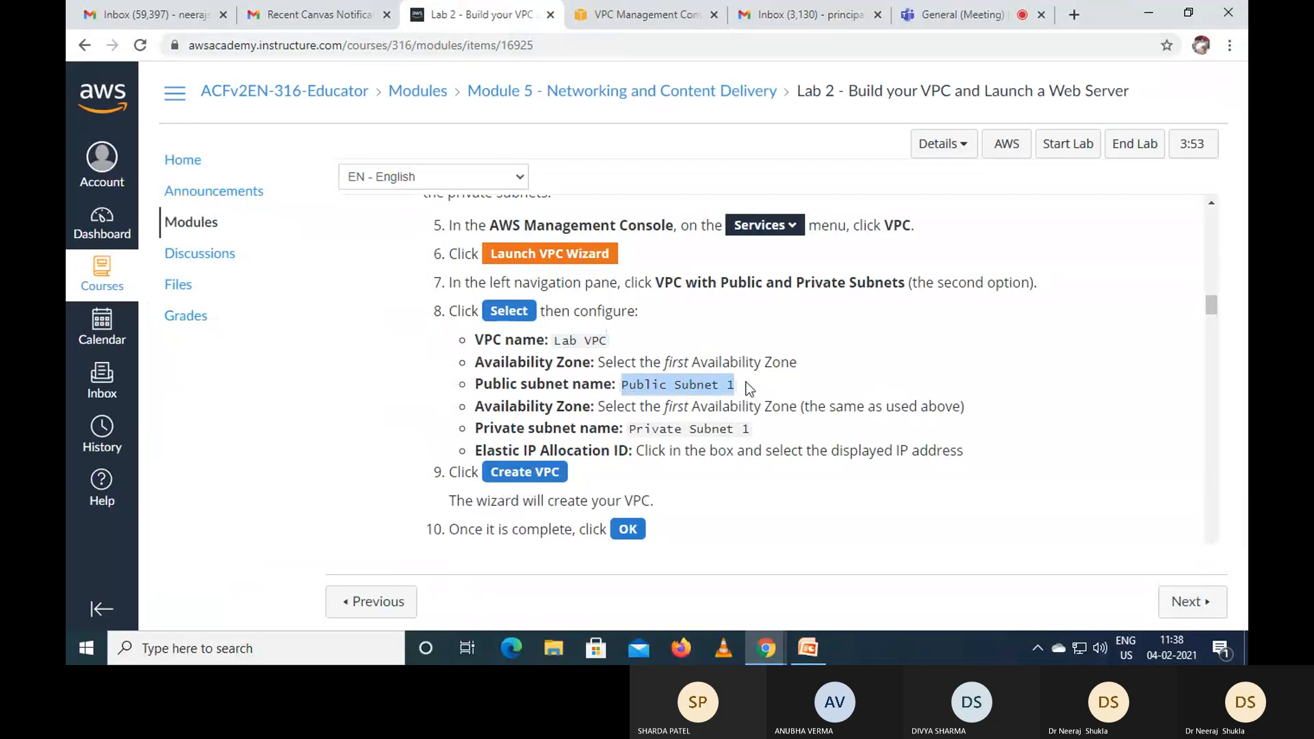
{"action": "right_click", "coordinate": [694, 380]}
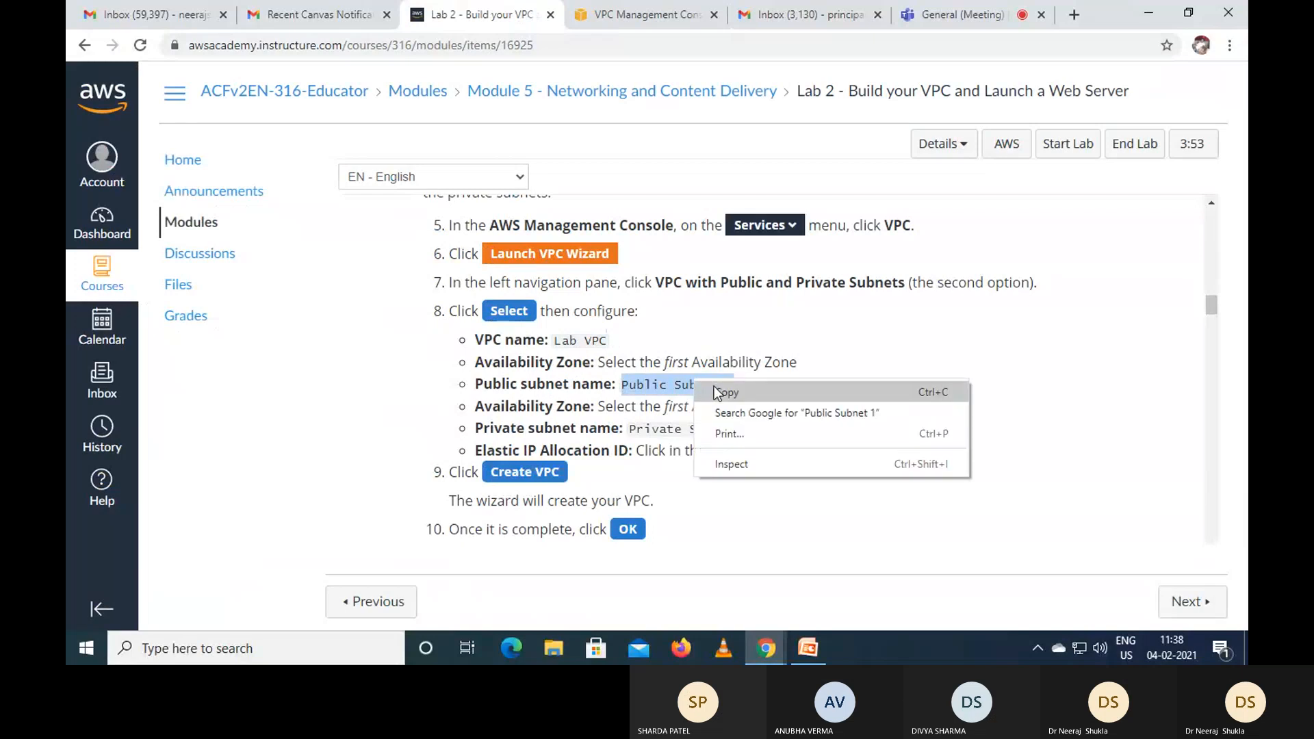
{"action": "left_click", "coordinate": [713, 392]}
{"action": "left_click", "coordinate": [643, 15]}
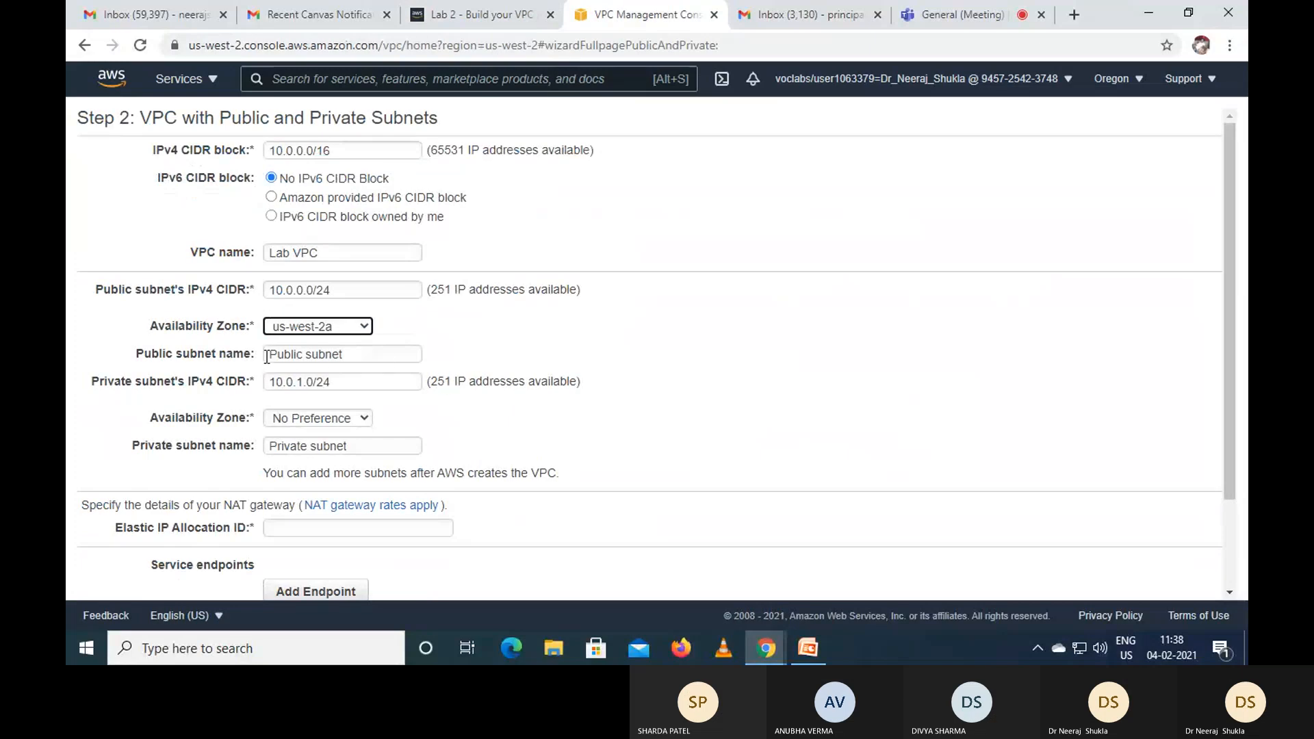
{"action": "left_click_drag", "start_coordinate": [266, 356], "coordinate": [390, 356]}
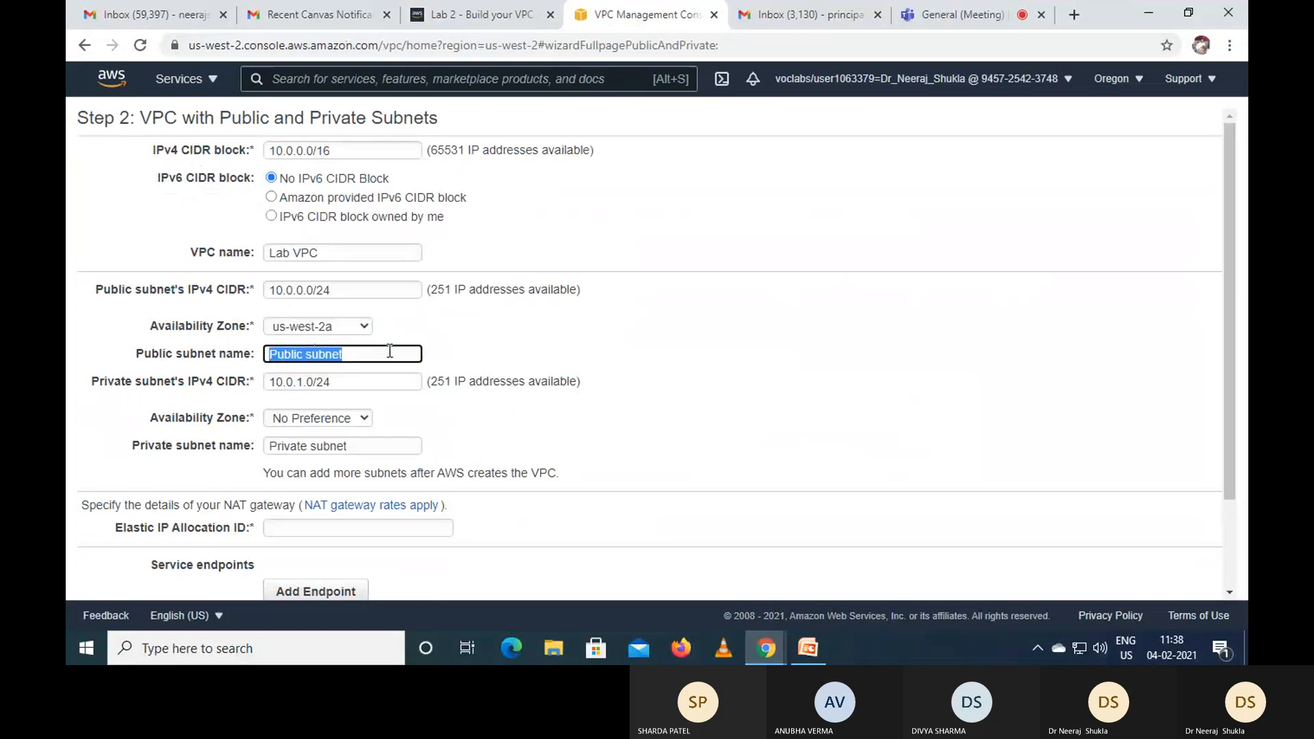
{"action": "right_click", "coordinate": [322, 355]}
{"action": "left_click", "coordinate": [354, 434]}
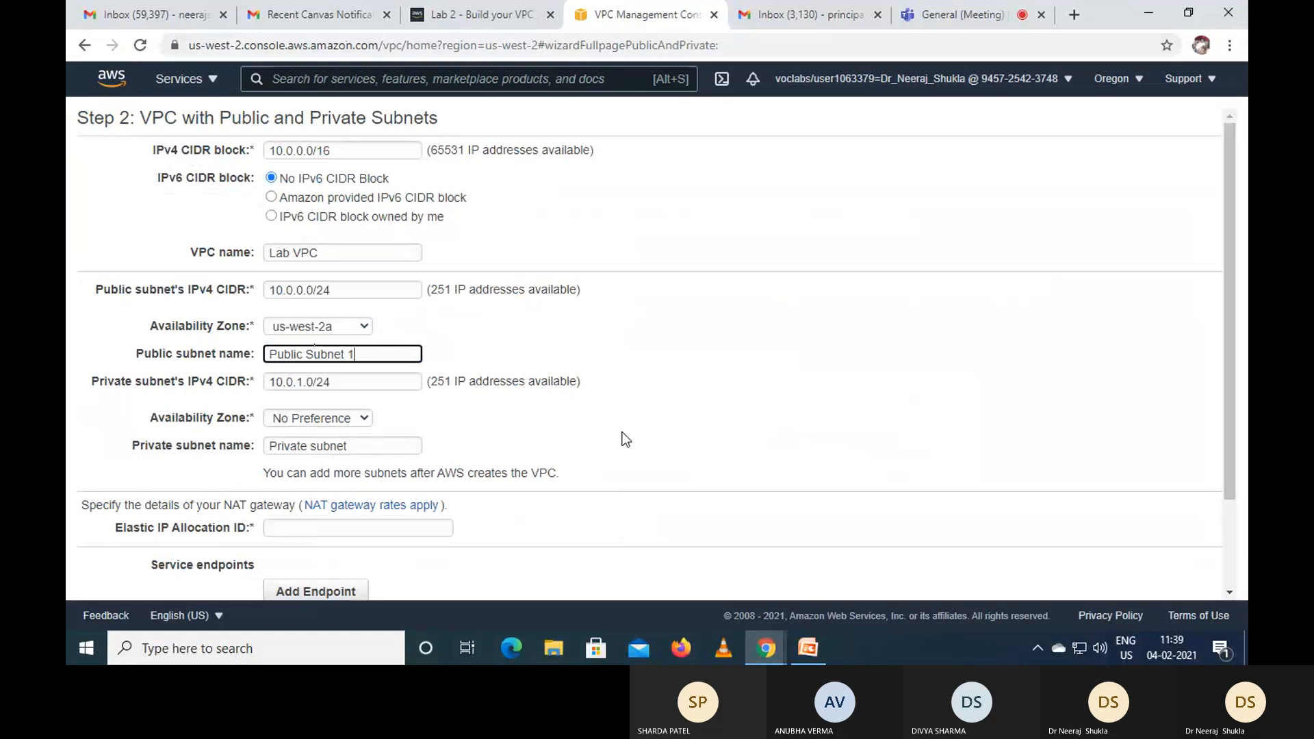
- Check the lab instructions for the private subnet and set its Availability Zone to us-west-2a in the wizard
{"action": "left_click", "coordinate": [507, 15]}
{"action": "left_click", "coordinate": [809, 445]}
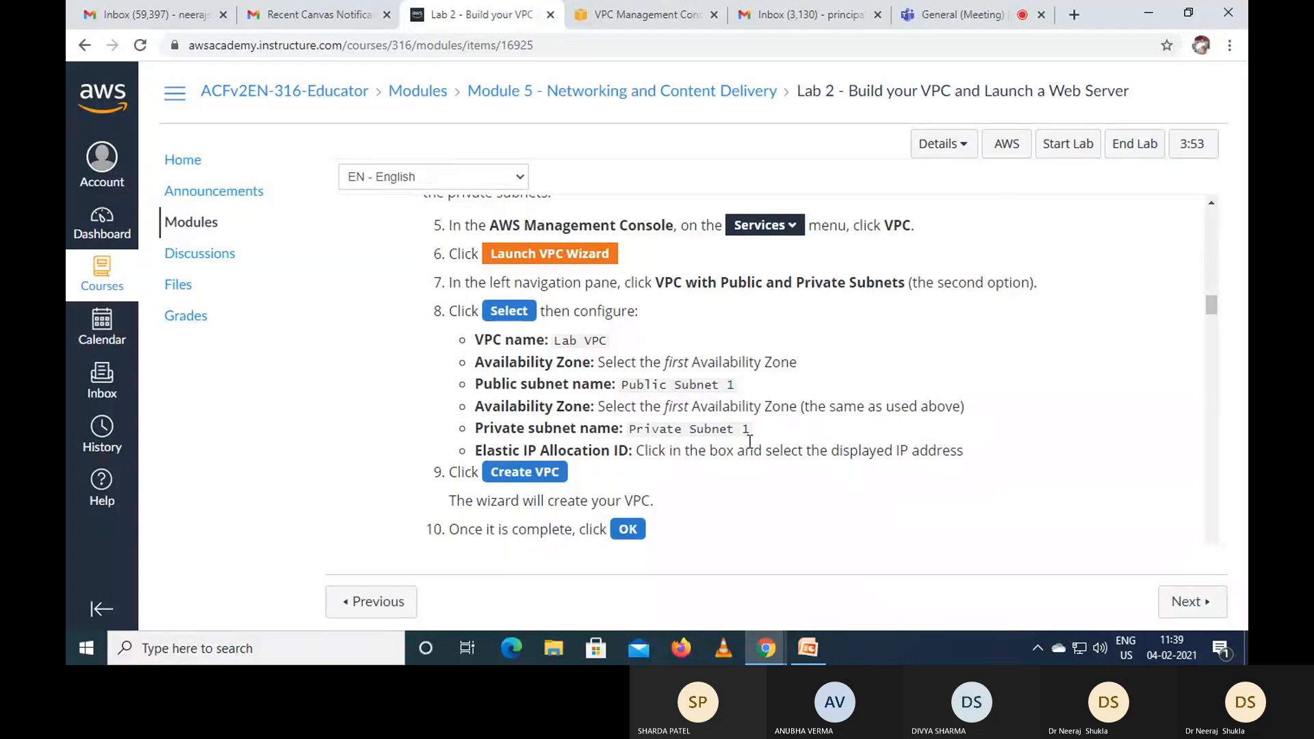
{"action": "left_click", "coordinate": [625, 17]}
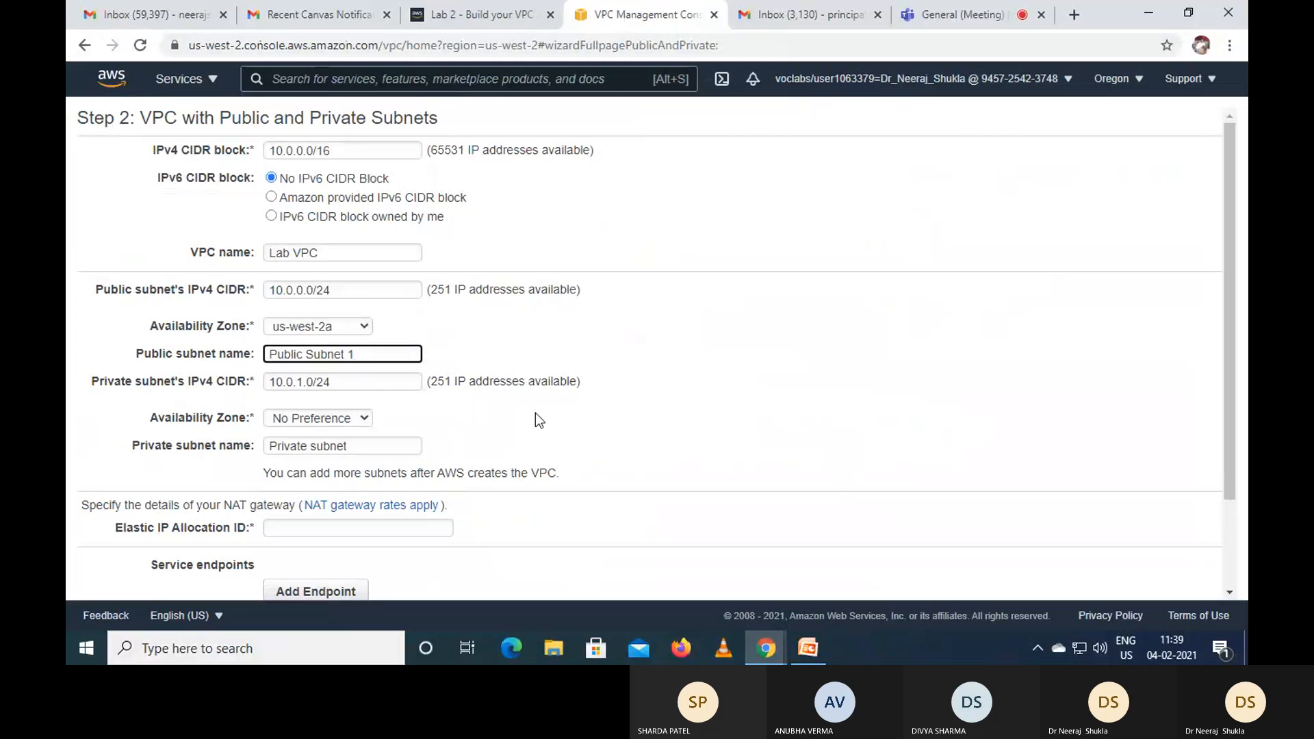
{"action": "scroll", "coordinate": [536, 420], "scroll_direction": "down", "scroll_amount": 1}
{"action": "left_click", "coordinate": [364, 333]}
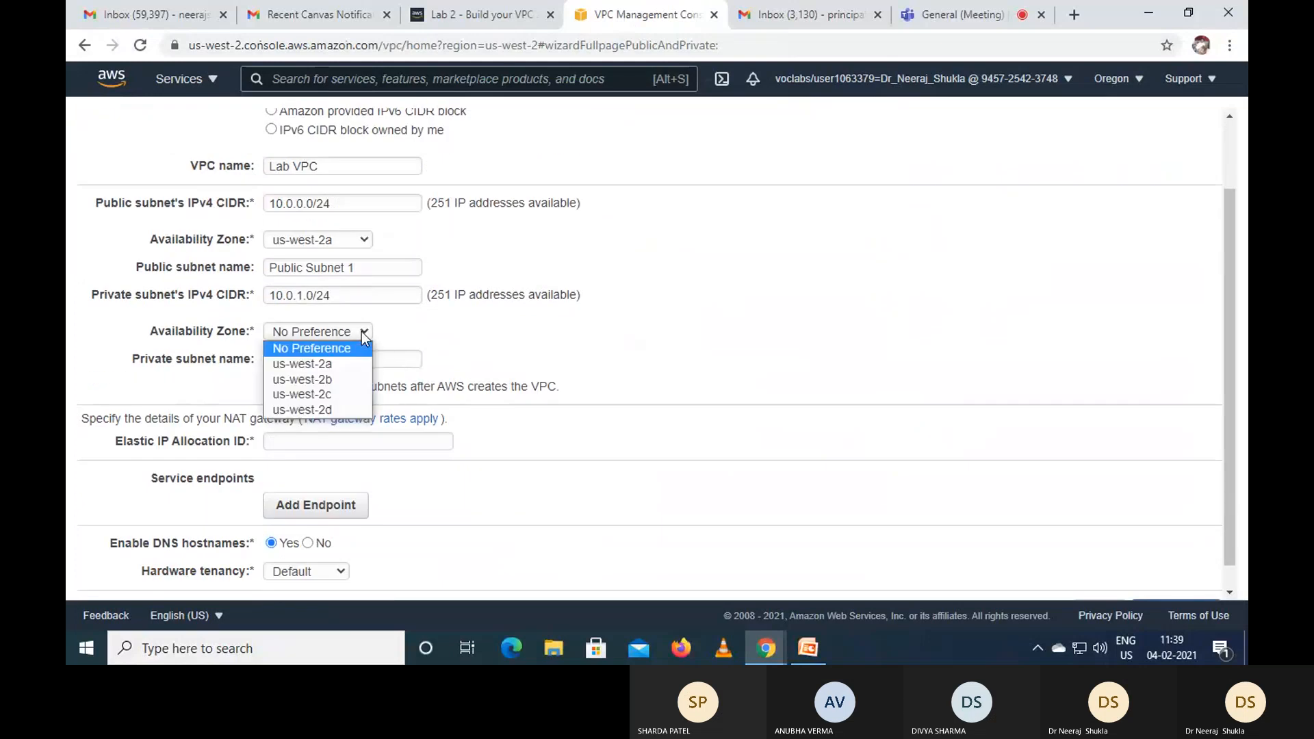
{"action": "left_click", "coordinate": [302, 364]}
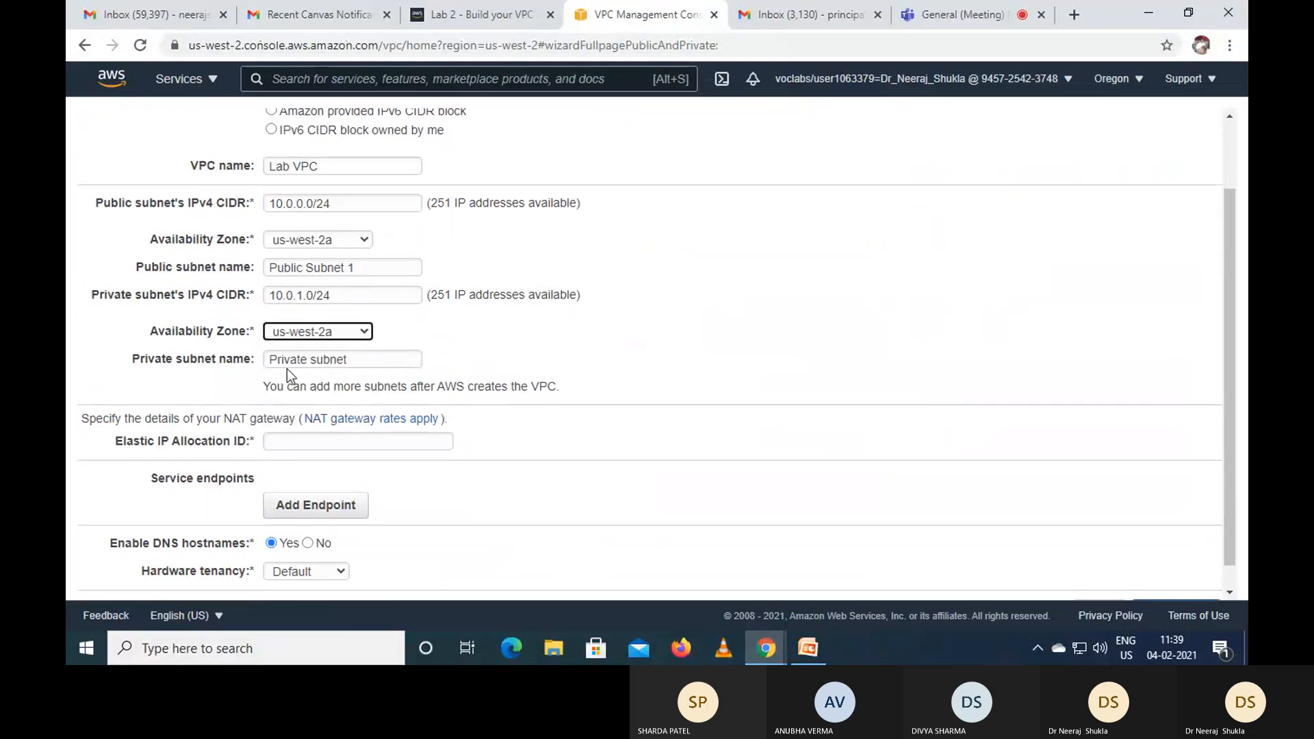
- Copy the private subnet name from the lab instructions and replace the wizard's default with Private Subnet 1
{"action": "left_click", "coordinate": [483, 13]}
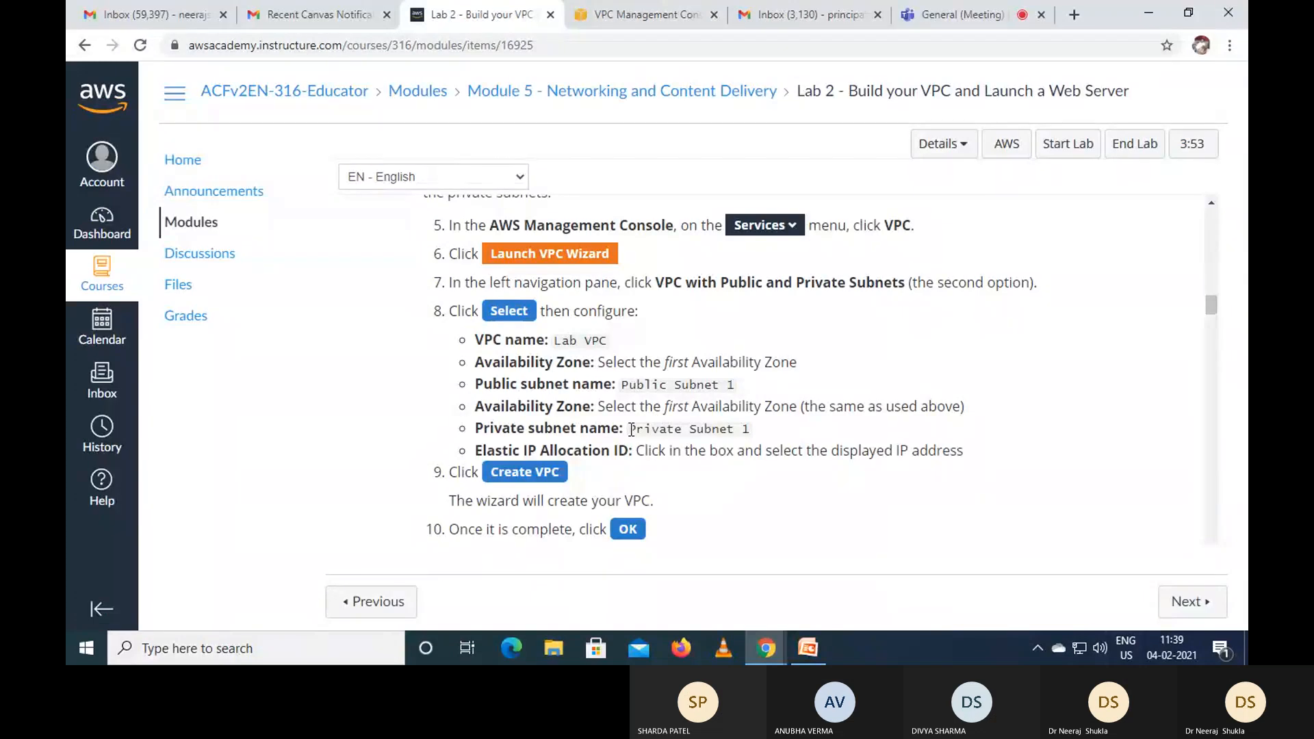
{"action": "left_click_drag", "start_coordinate": [628, 429], "coordinate": [765, 436]}
{"action": "right_click", "coordinate": [721, 432]}
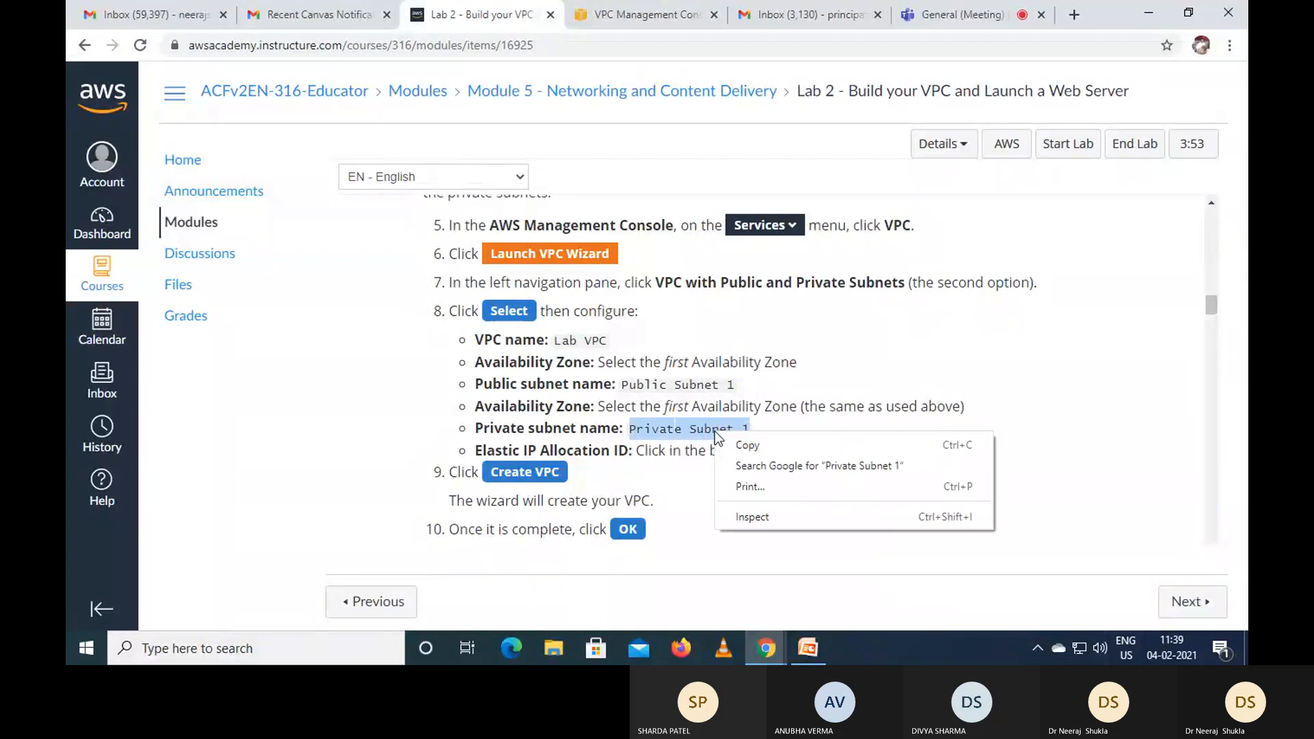
{"action": "left_click", "coordinate": [737, 441]}
{"action": "left_click", "coordinate": [655, 15]}
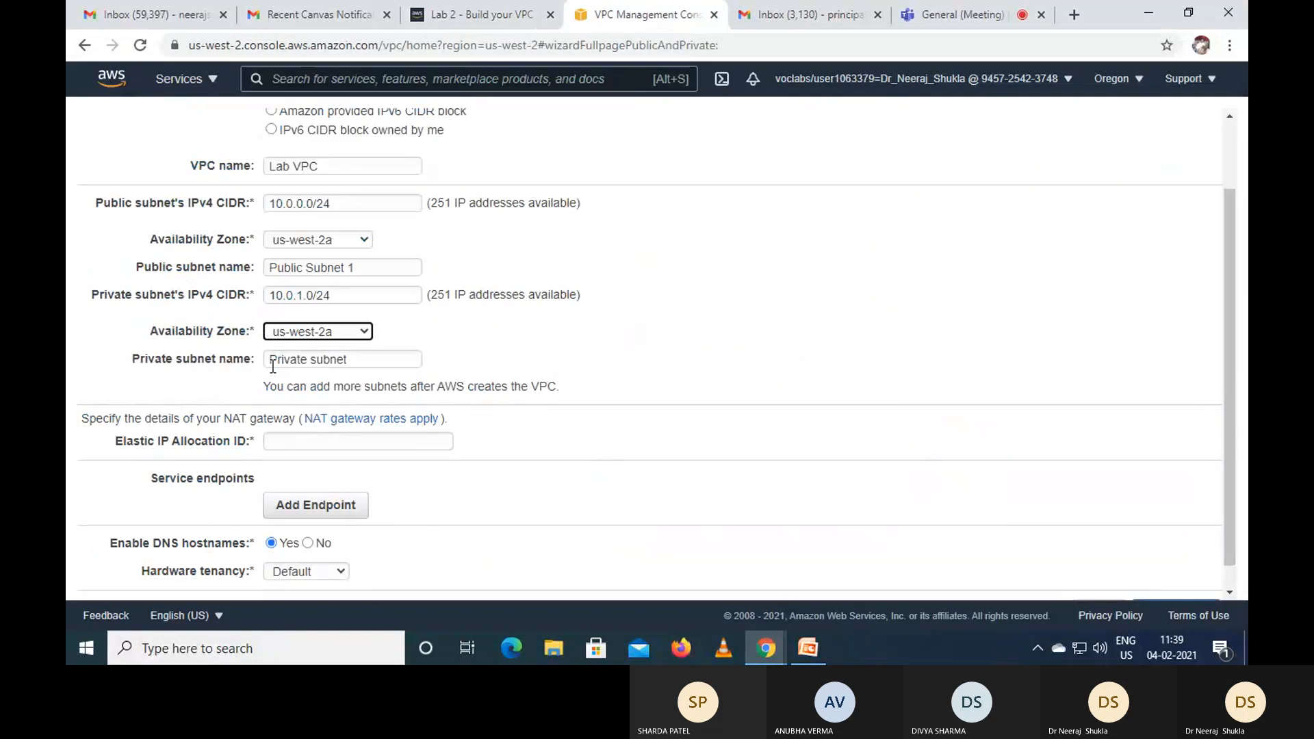
{"action": "left_click_drag", "start_coordinate": [268, 358], "coordinate": [405, 375]}
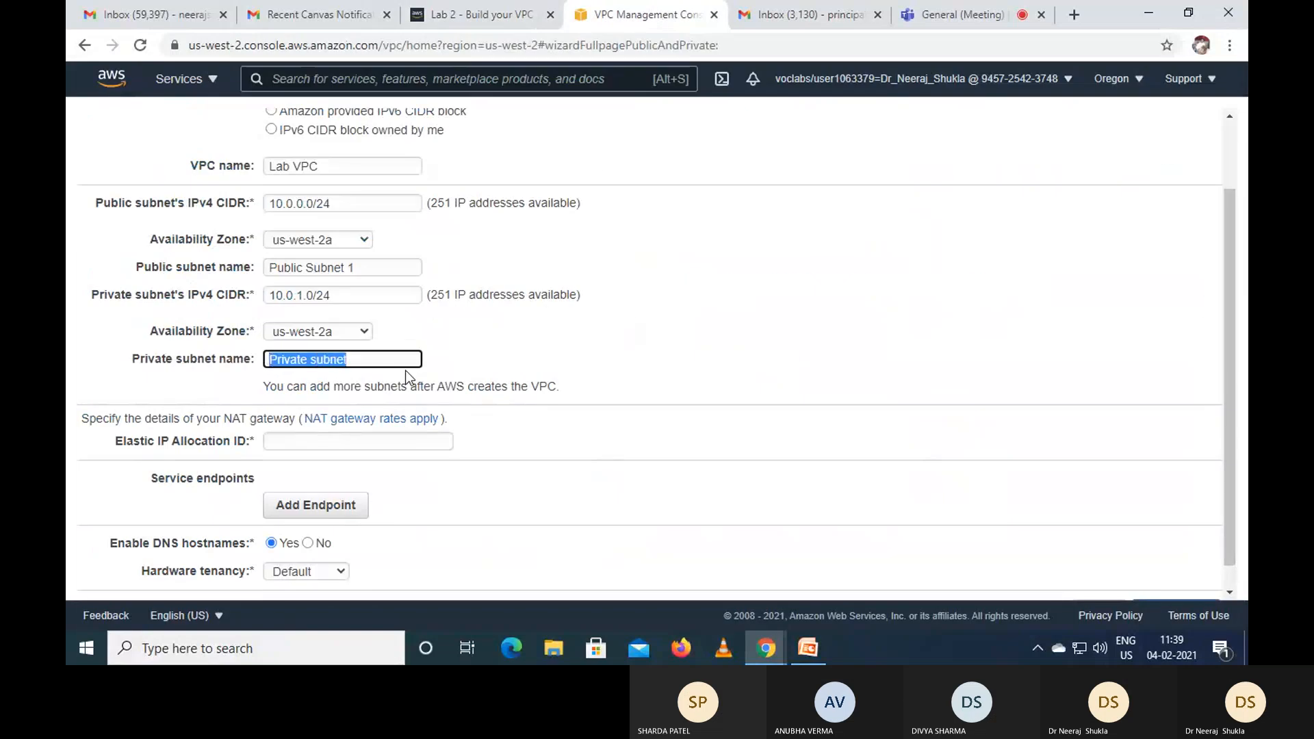
{"action": "right_click", "coordinate": [310, 360]}
{"action": "left_click", "coordinate": [361, 172]}
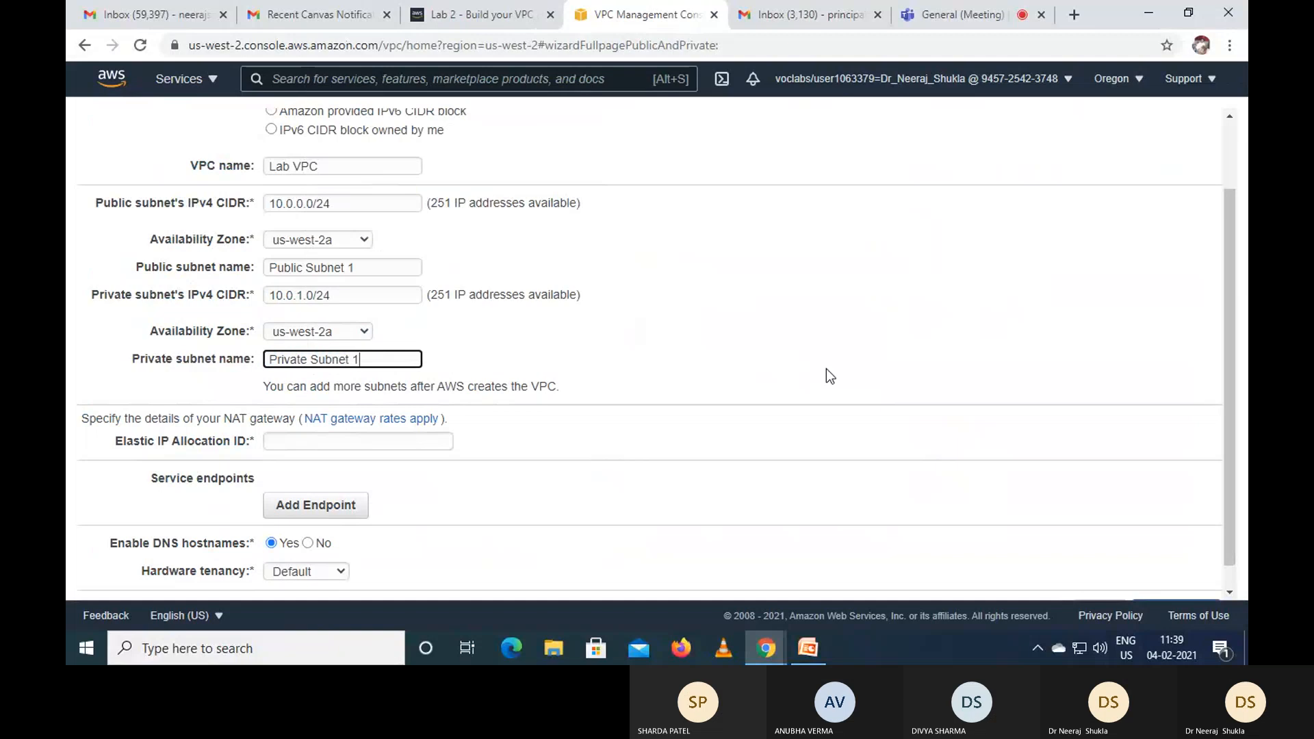
{"action": "left_click", "coordinate": [761, 383]}
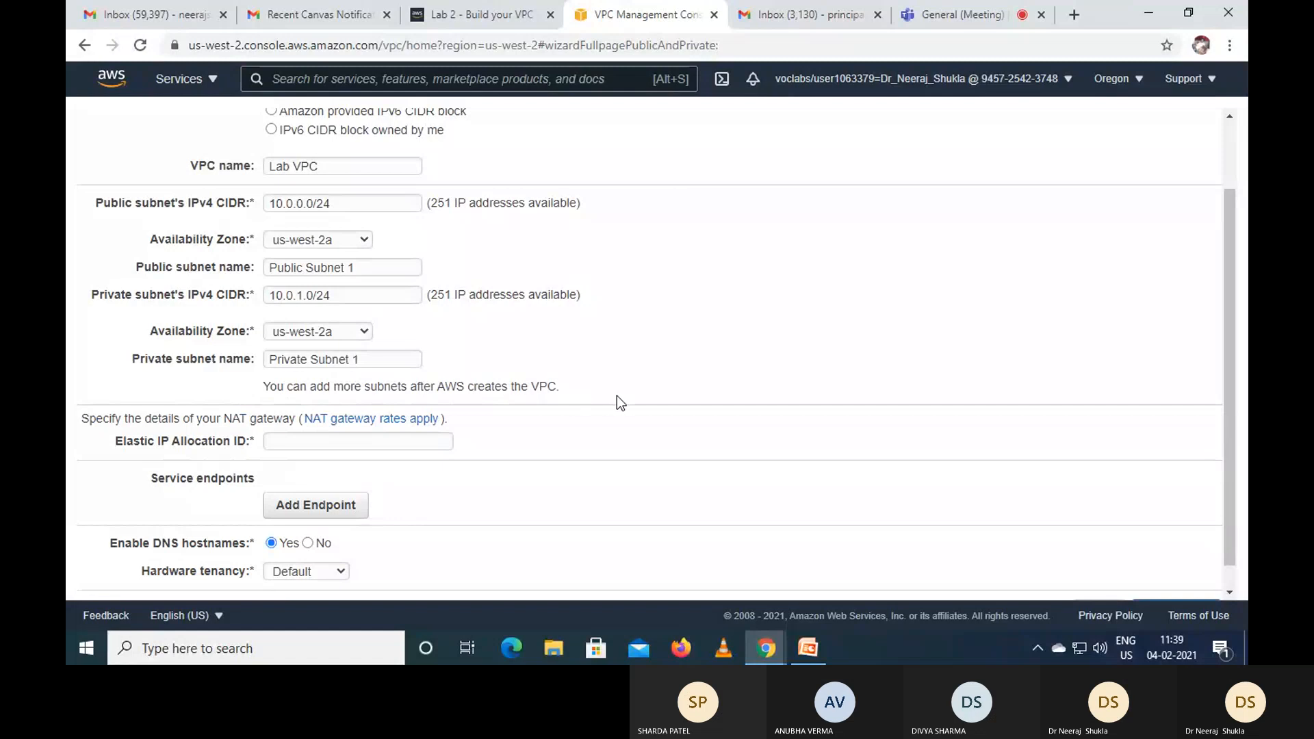
- Review the VPC wizard settings against the lab instructions, including the Elastic IP Allocation ID and VPC creation steps
{"action": "scroll", "coordinate": [618, 395], "scroll_direction": "up", "scroll_amount": 2}
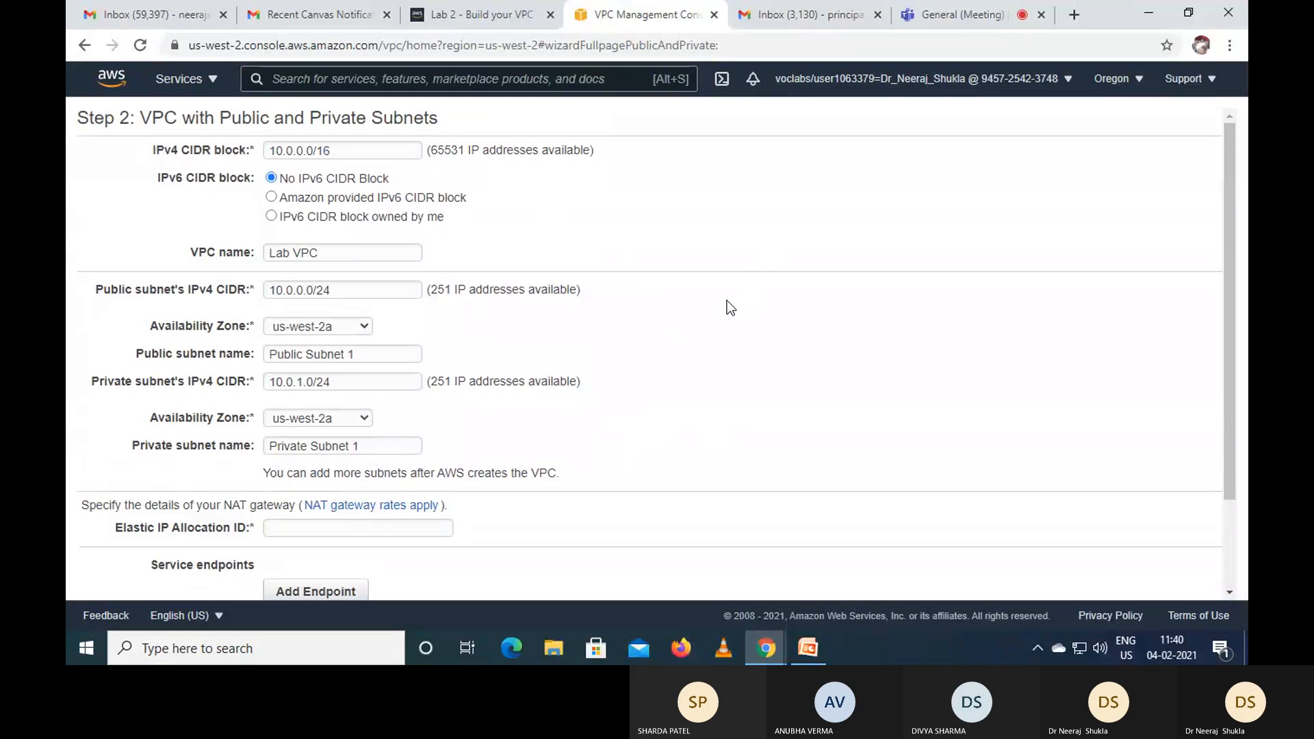
{"action": "left_click", "coordinate": [507, 25]}
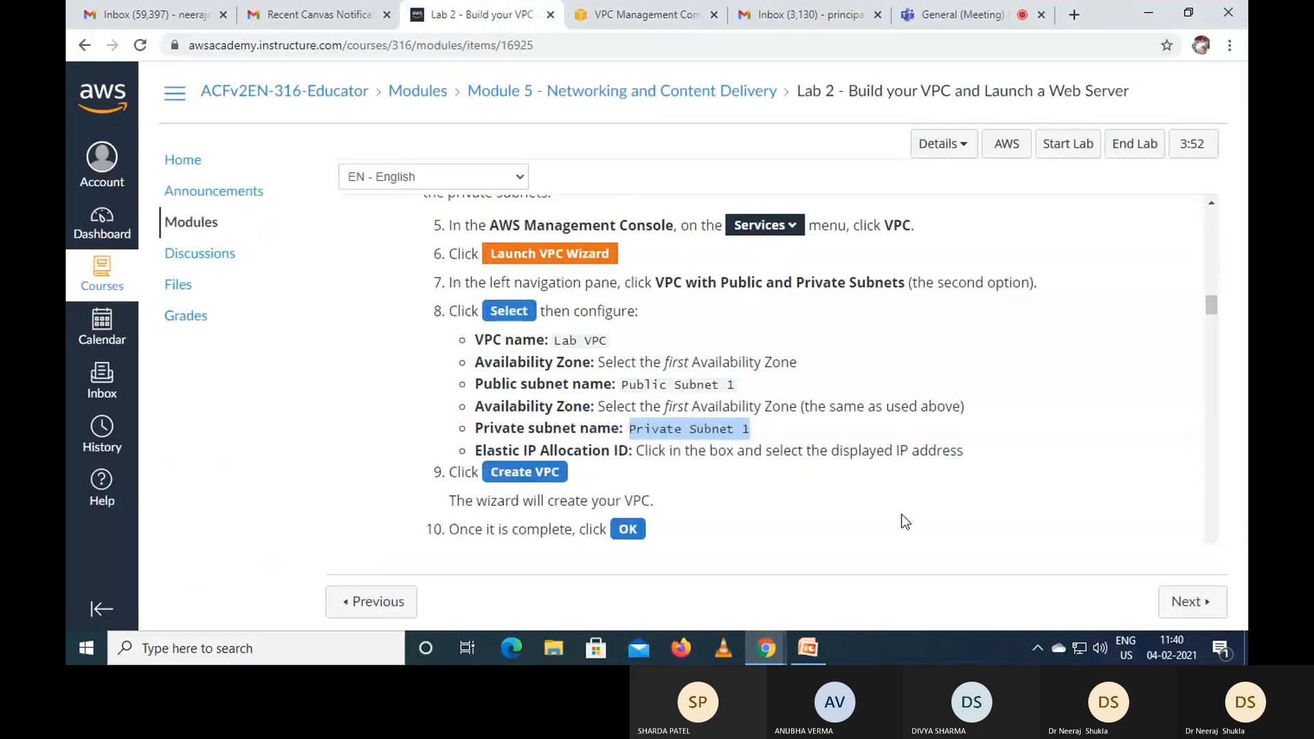
{"action": "scroll", "coordinate": [895, 494], "scroll_direction": "down", "scroll_amount": 1}
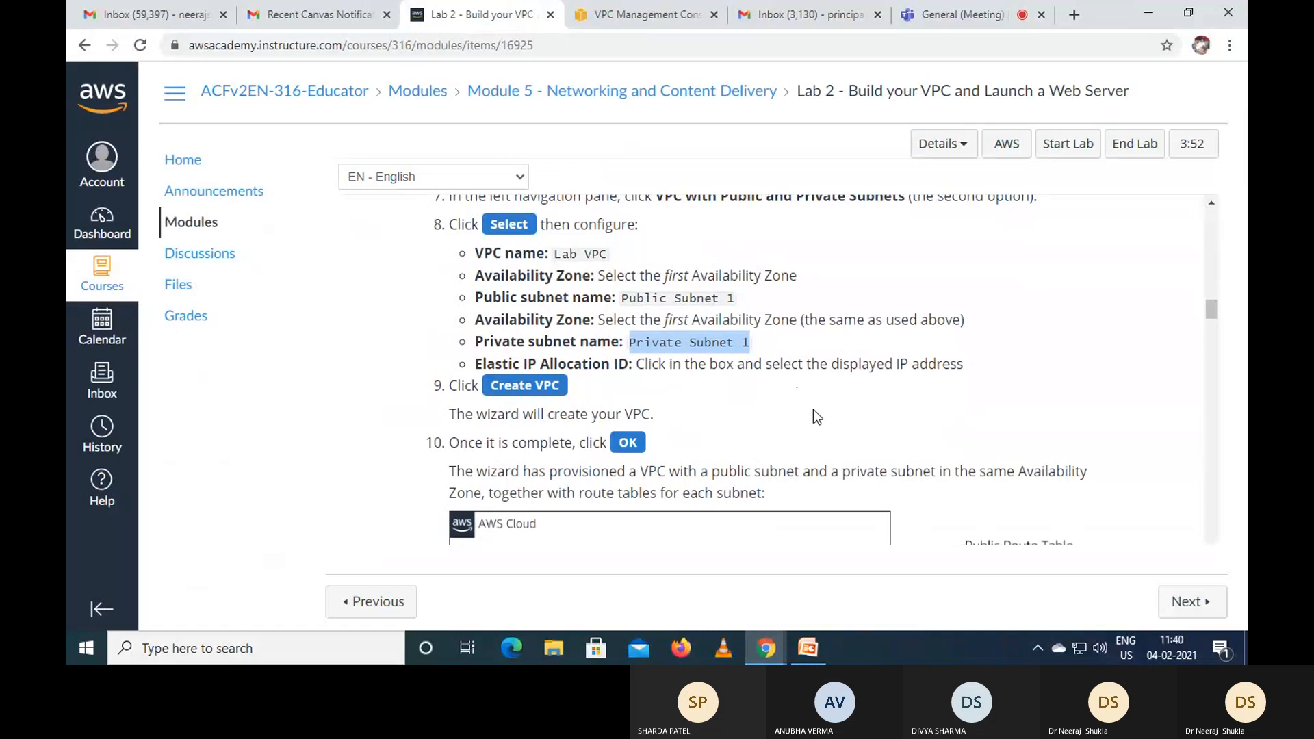
{"action": "right_click", "coordinate": [622, 138]}
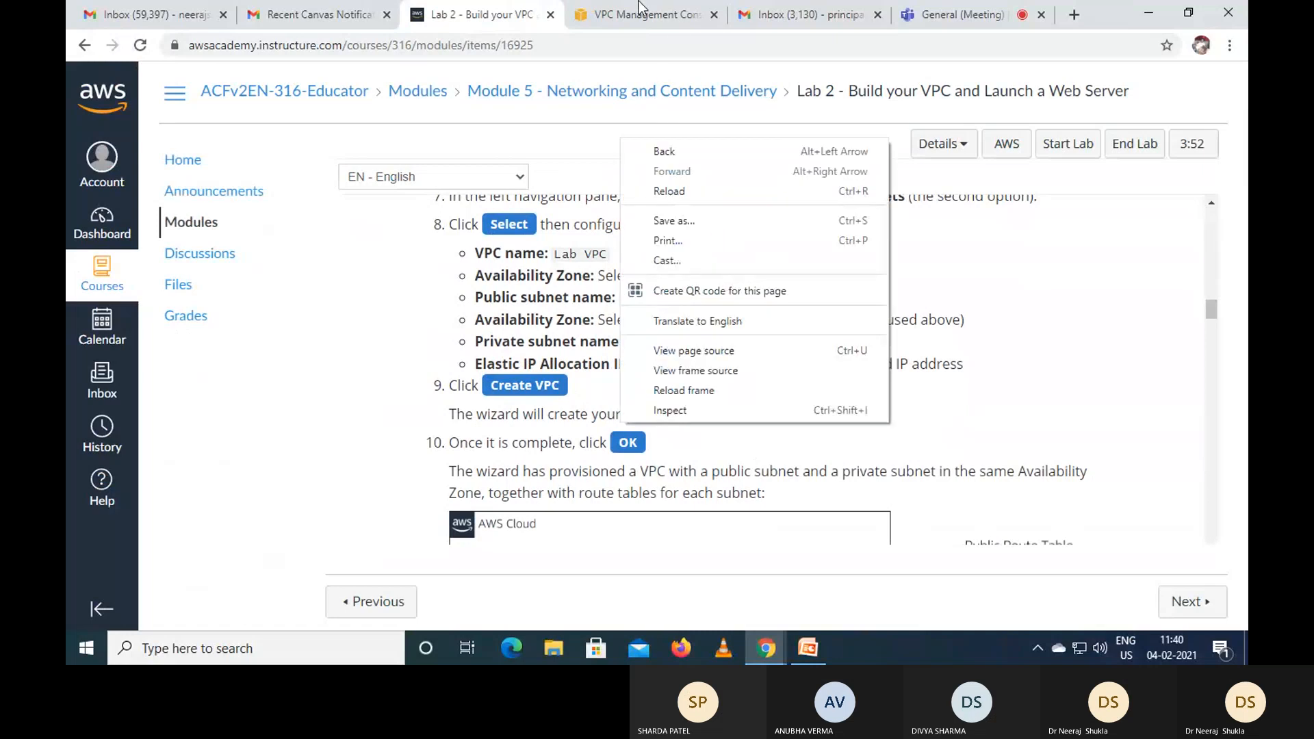
{"action": "left_click", "coordinate": [638, 12]}
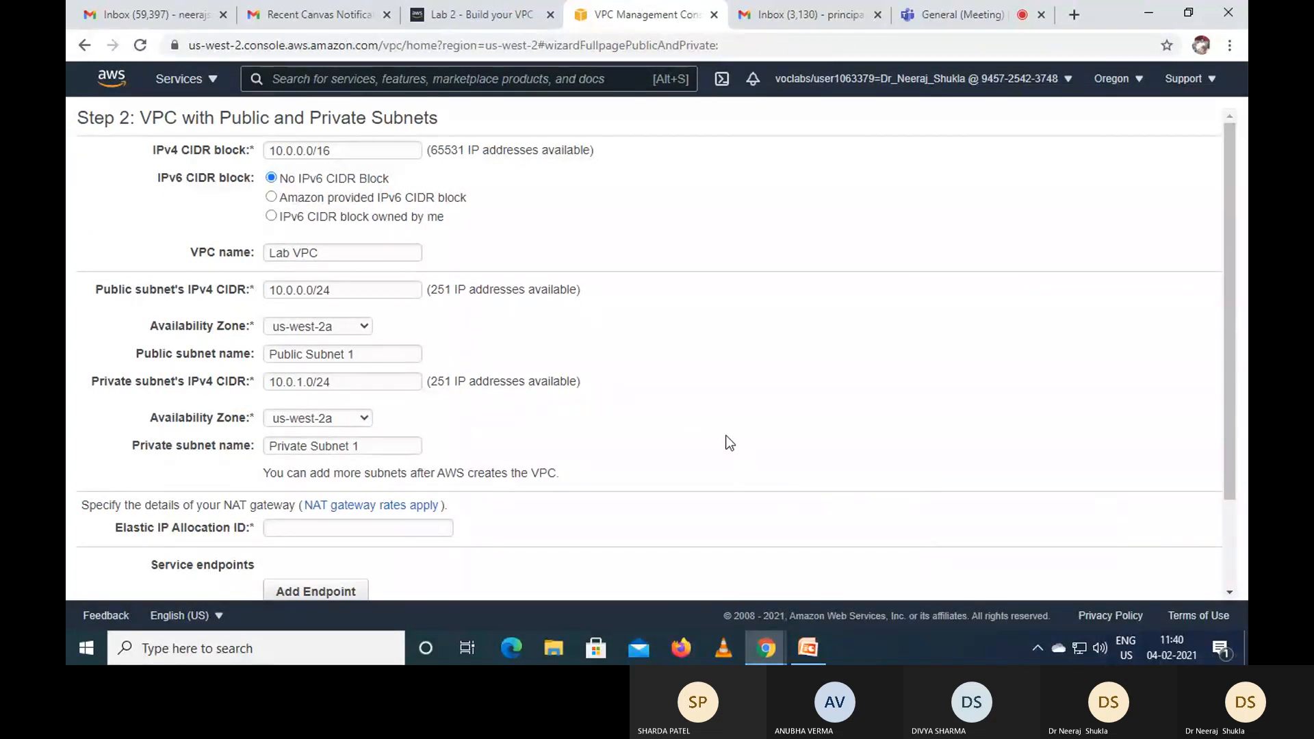
{"action": "left_click", "coordinate": [478, 14]}
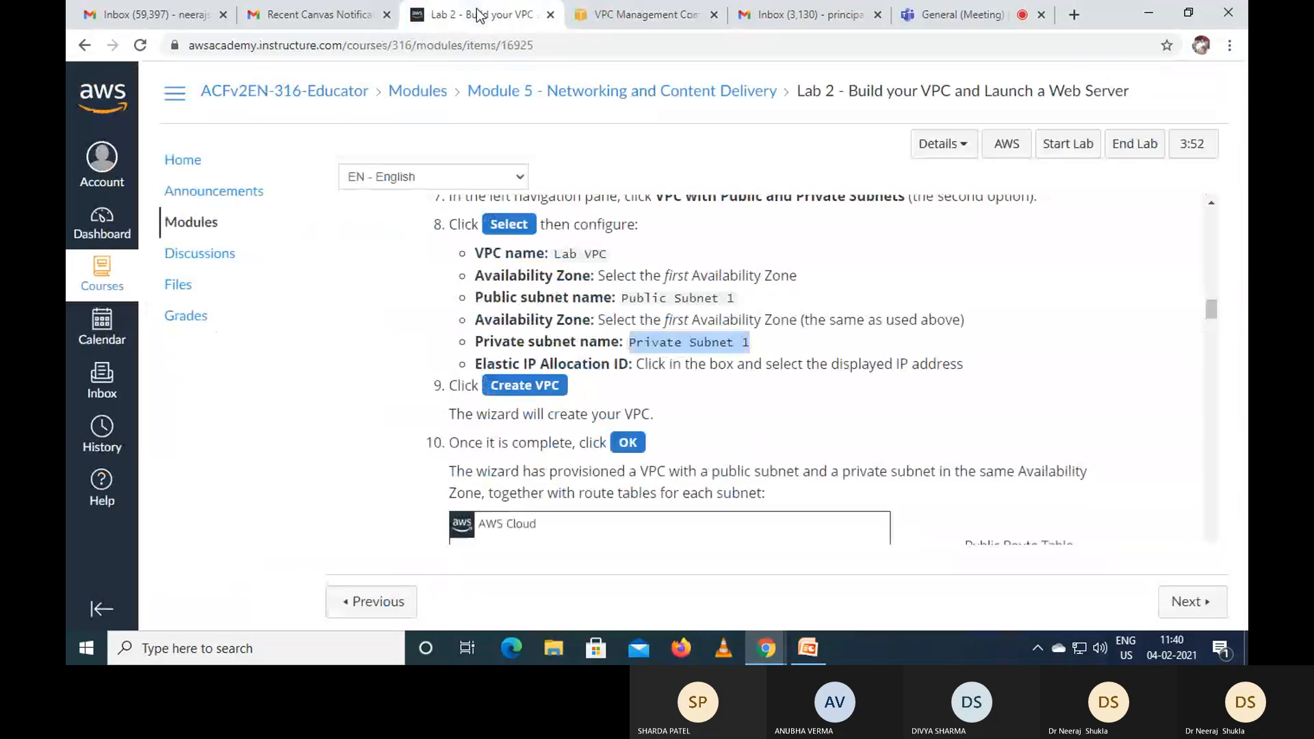
{"action": "left_click", "coordinate": [659, 18]}
{"action": "scroll", "coordinate": [623, 548], "scroll_direction": "down", "scroll_amount": 2}
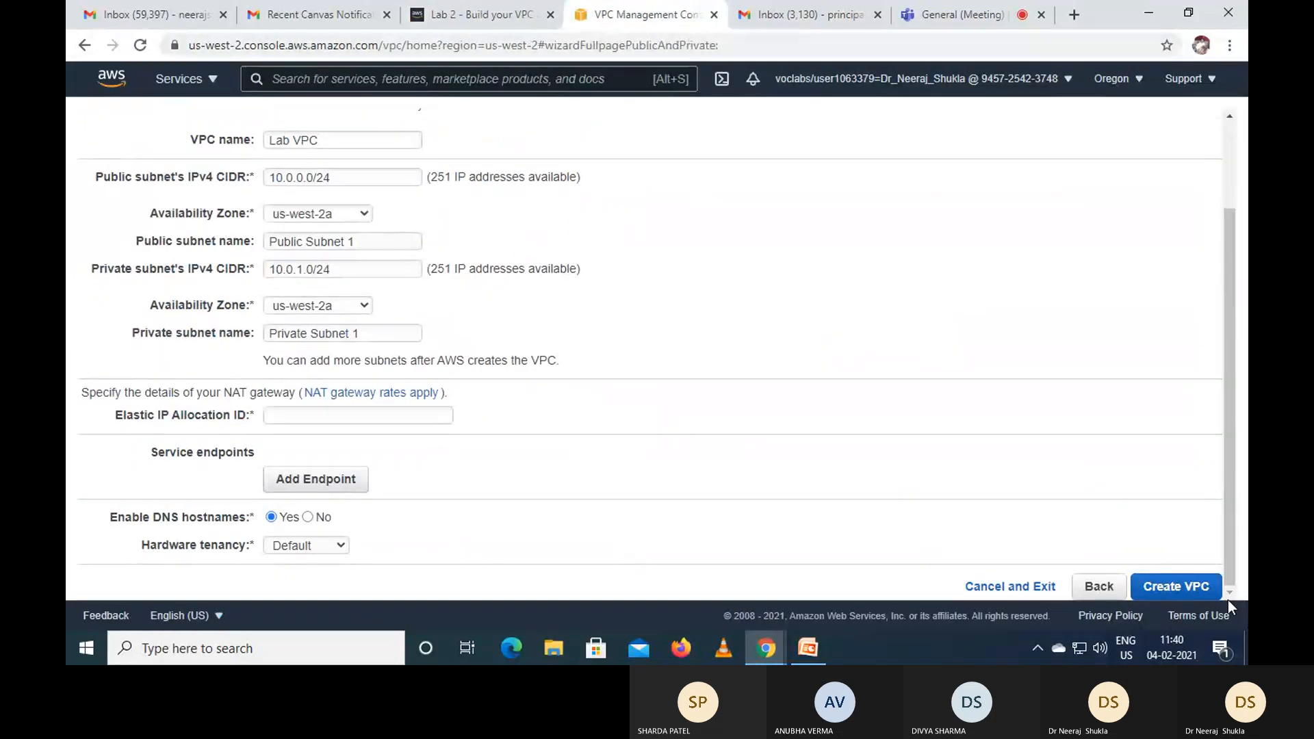
- Select the existing Elastic IP 44.238.149.96 as the NAT gateway's allocation ID, as the lab instructions direct, and create the VPC
{"action": "left_click", "coordinate": [1188, 589]}
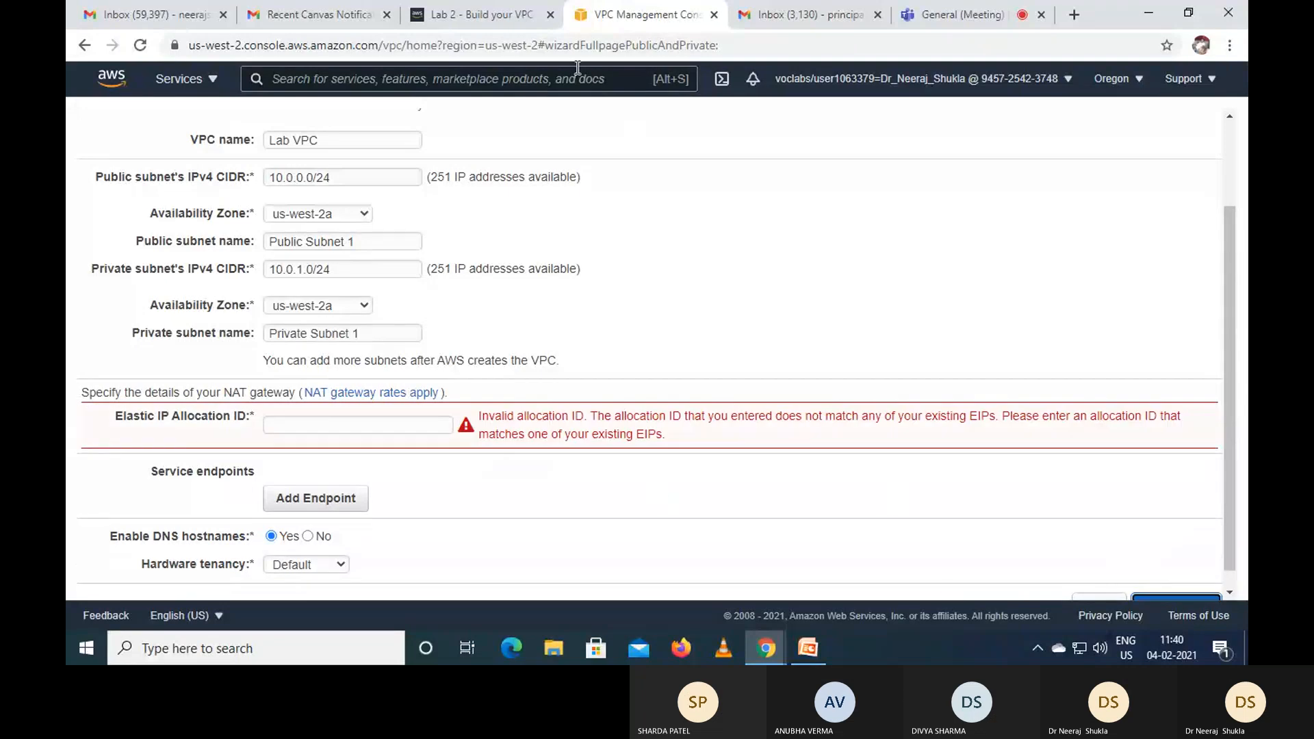
{"action": "left_click", "coordinate": [494, 17]}
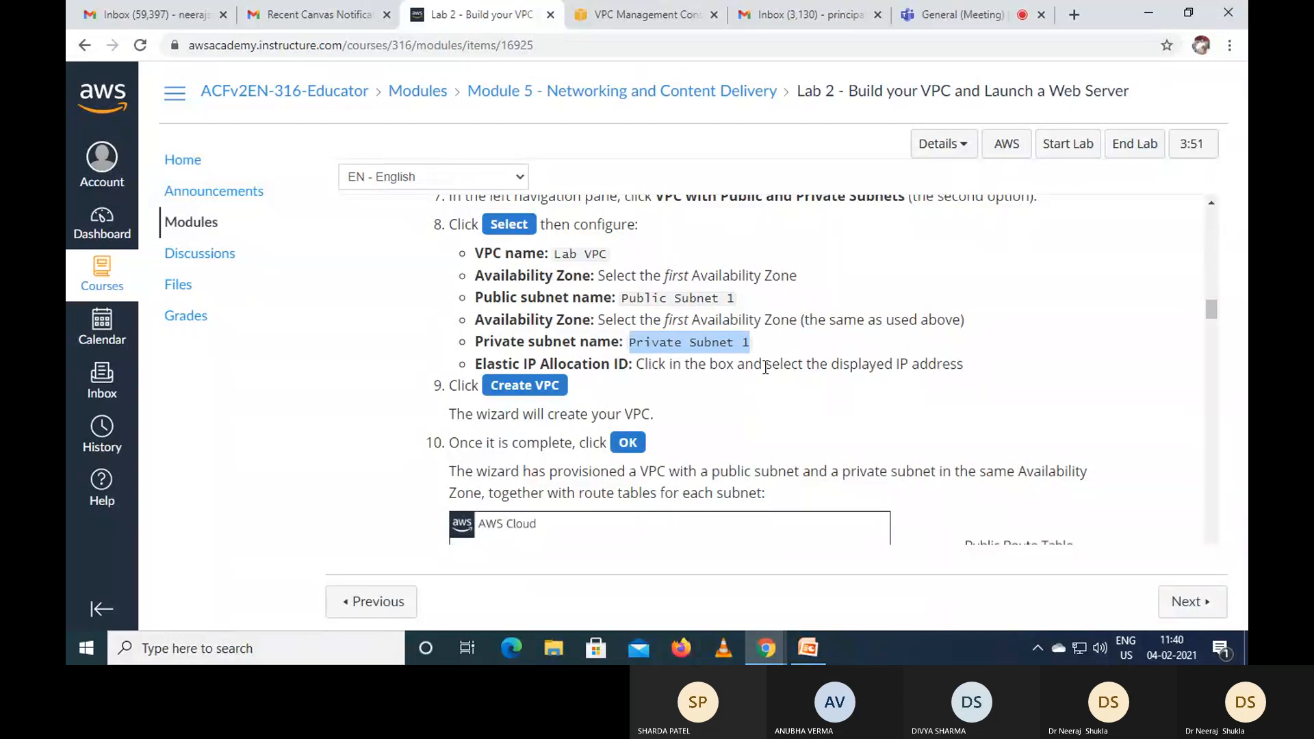
{"action": "left_click", "coordinate": [630, 14]}
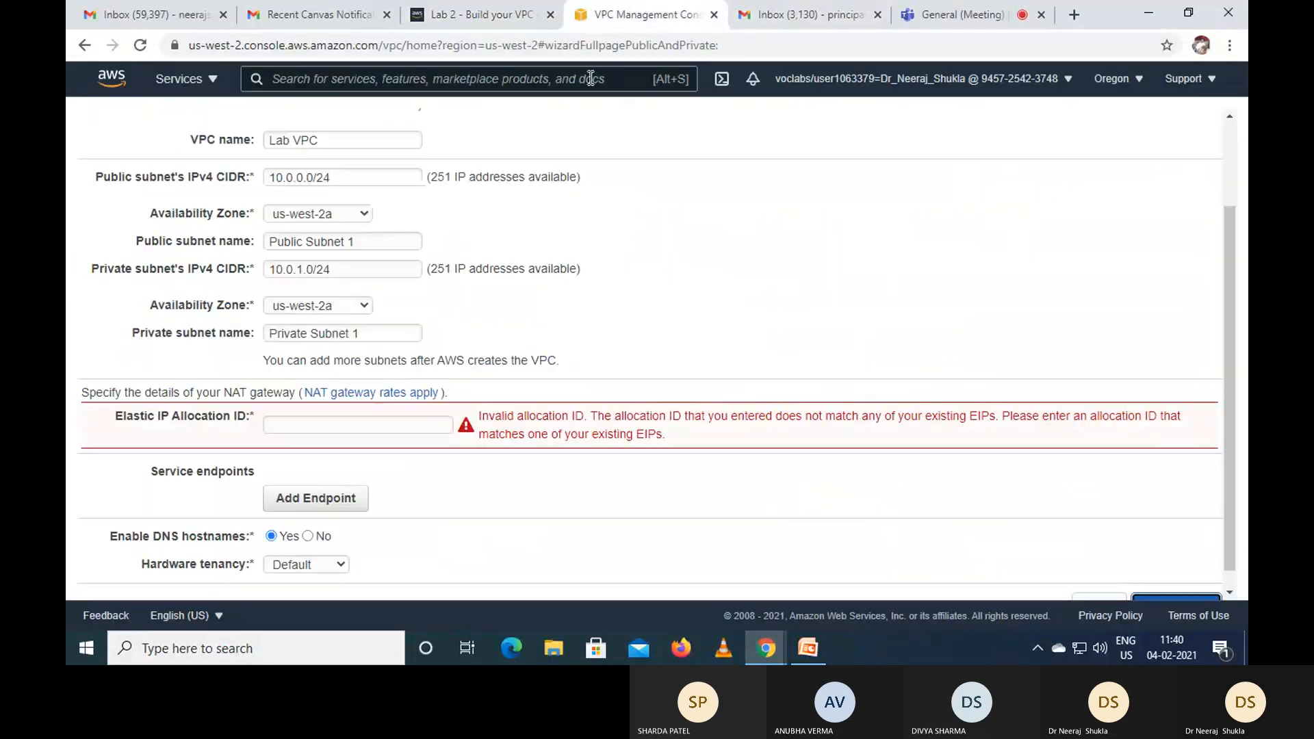
{"action": "left_click", "coordinate": [333, 426]}
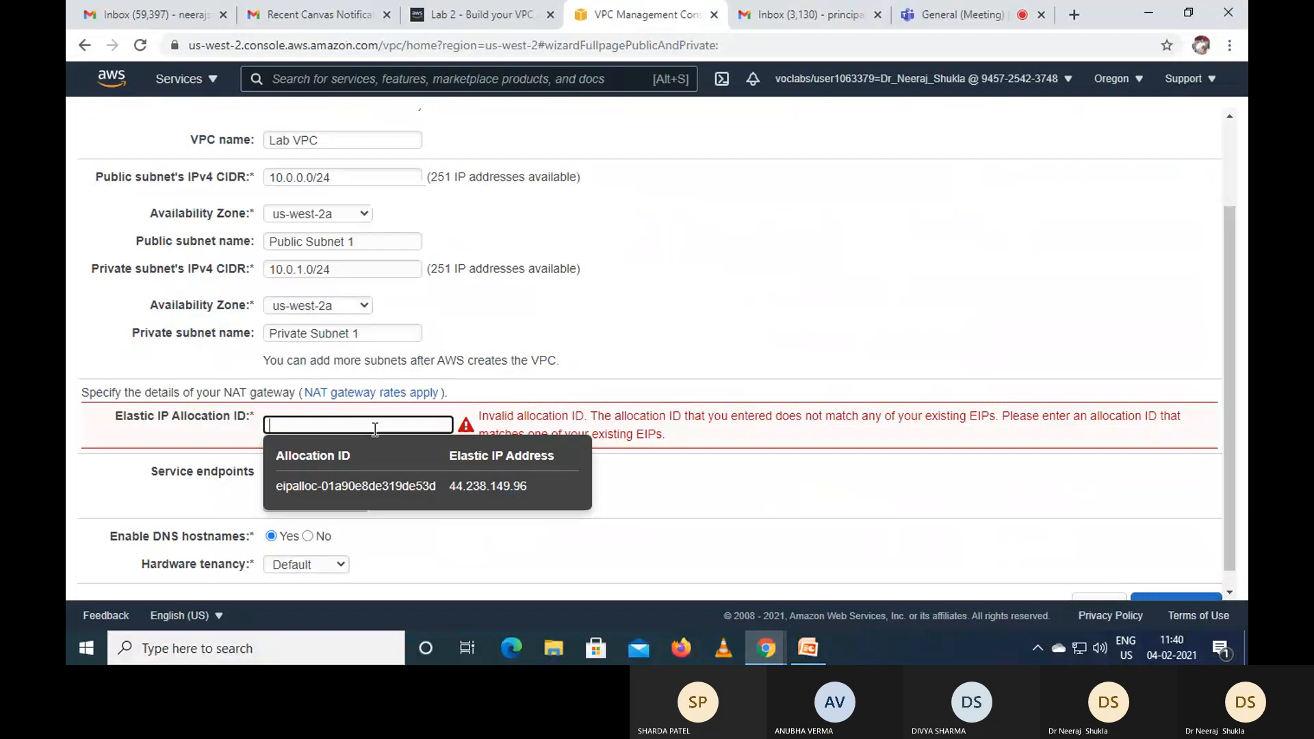
{"action": "left_click", "coordinate": [464, 486]}
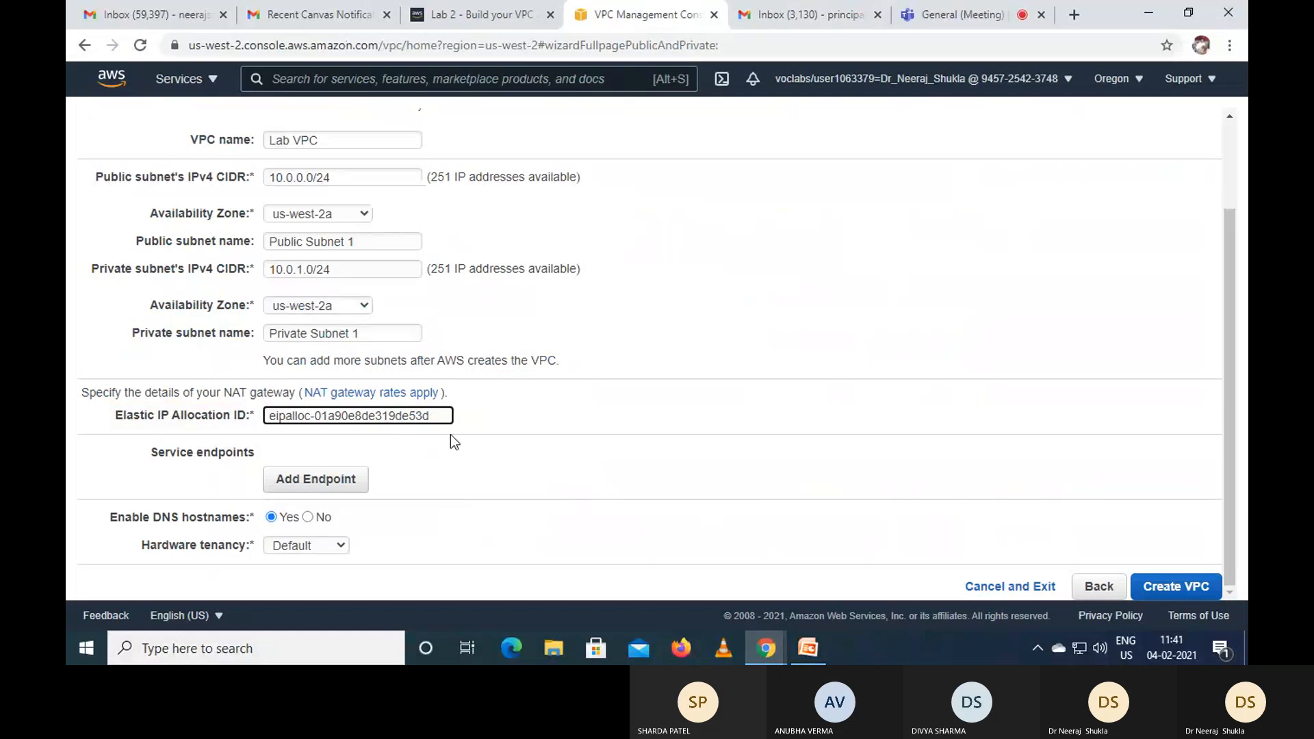
{"action": "left_click", "coordinate": [1176, 586]}
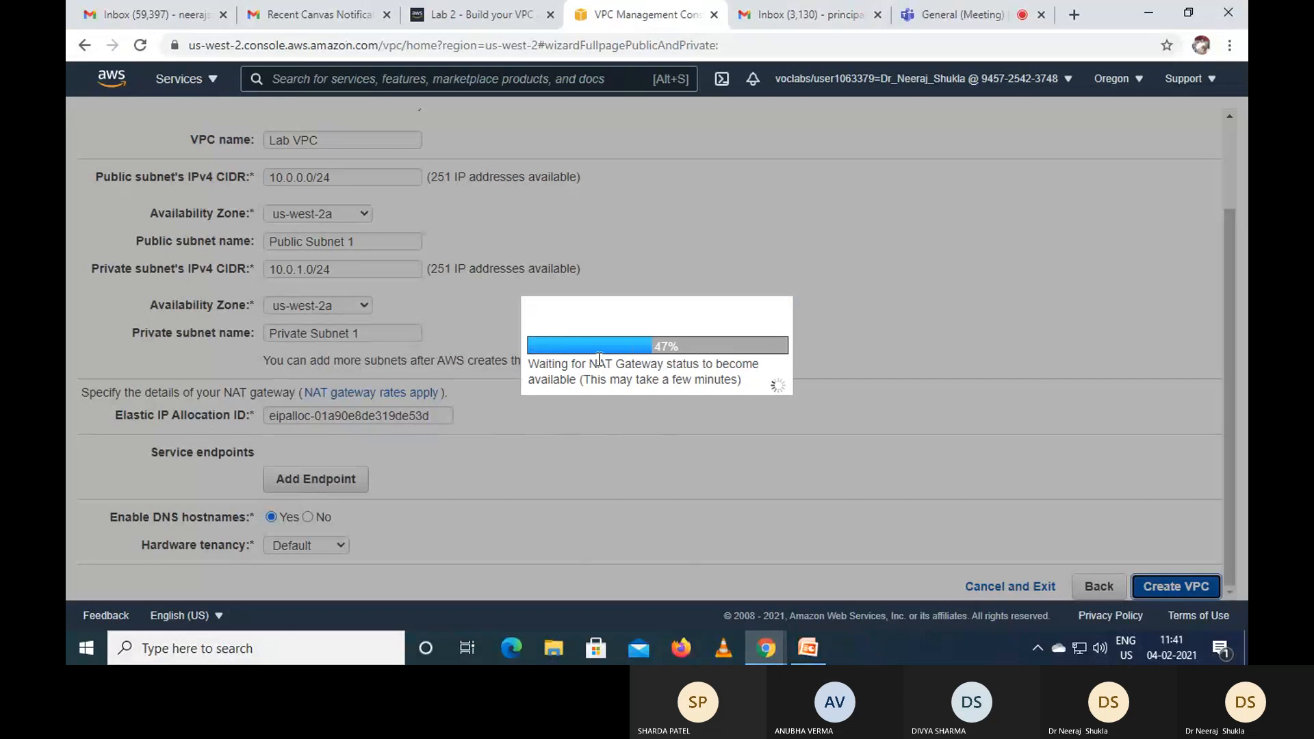
- Review the lab instructions' diagram and route tables for the provisioned VPC, and check the VPC creation progress
{"action": "left_click", "coordinate": [510, 12]}
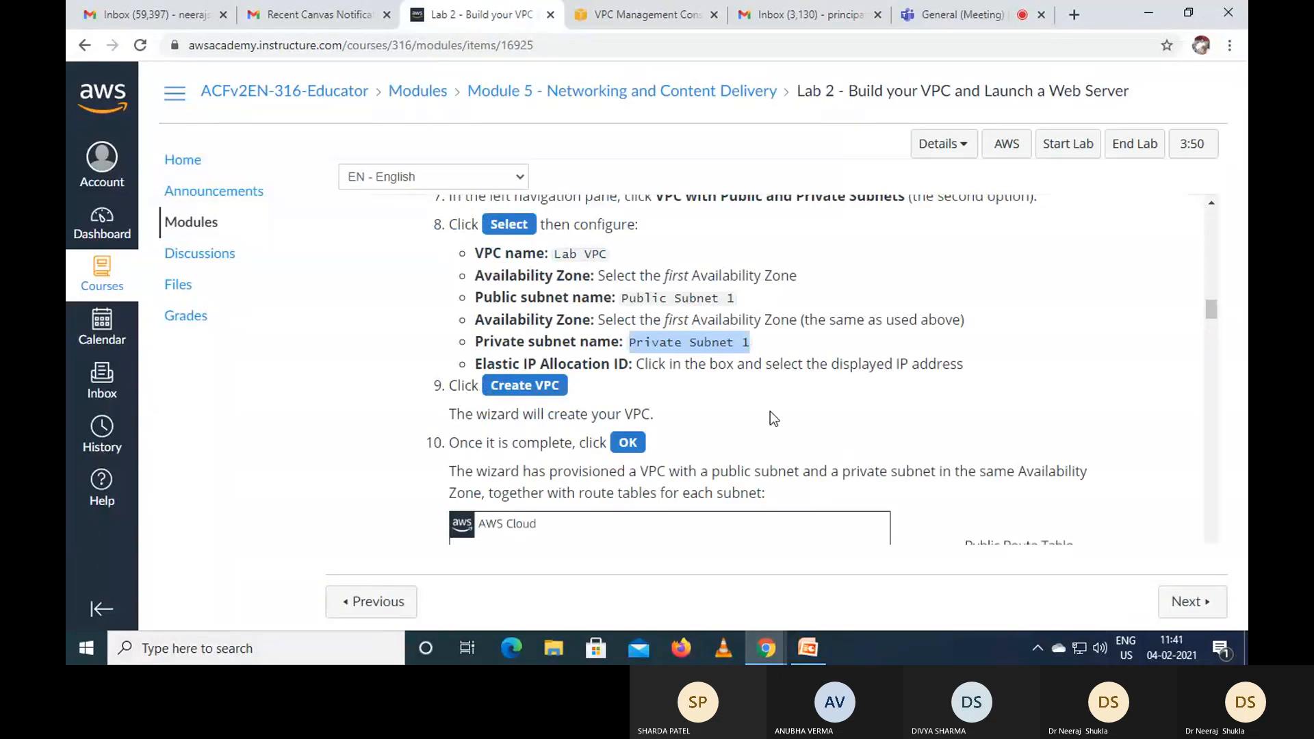
{"action": "left_click", "coordinate": [770, 412]}
{"action": "scroll", "coordinate": [770, 412], "scroll_direction": "down", "scroll_amount": 2}
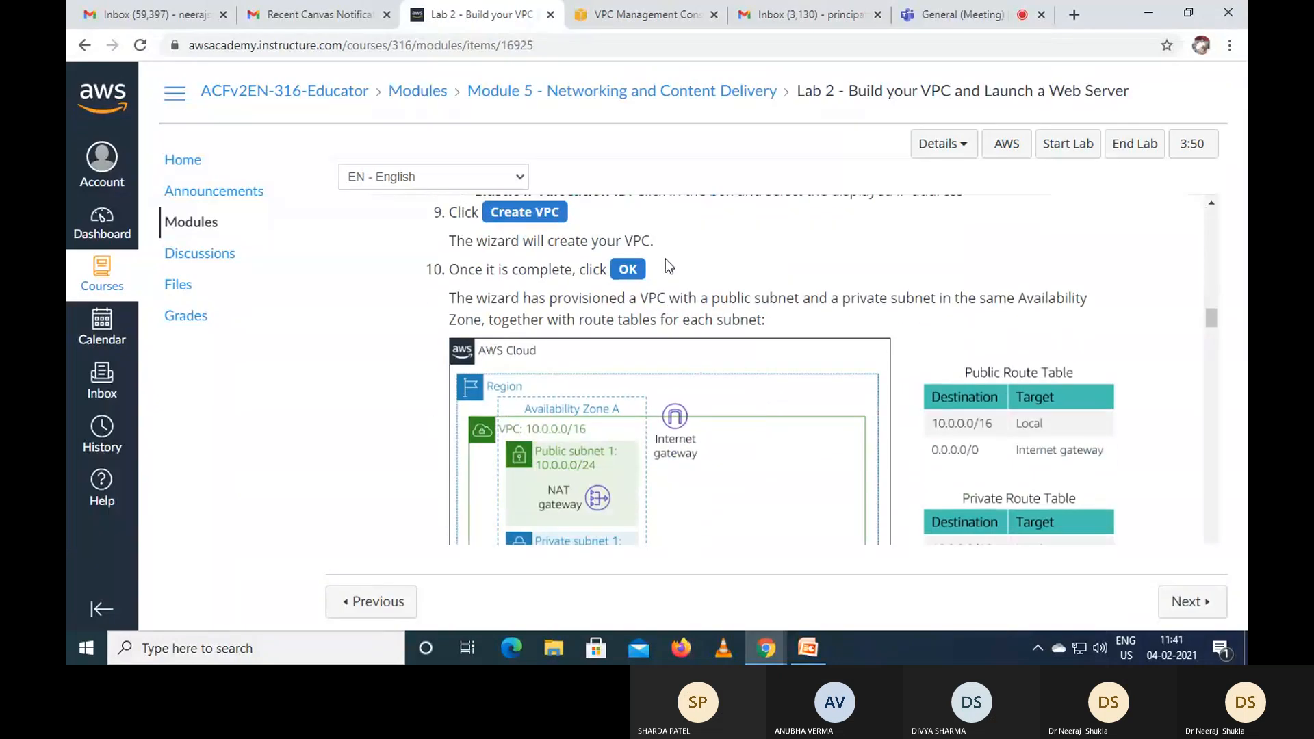
{"action": "scroll", "coordinate": [788, 349], "scroll_direction": "down", "scroll_amount": 1}
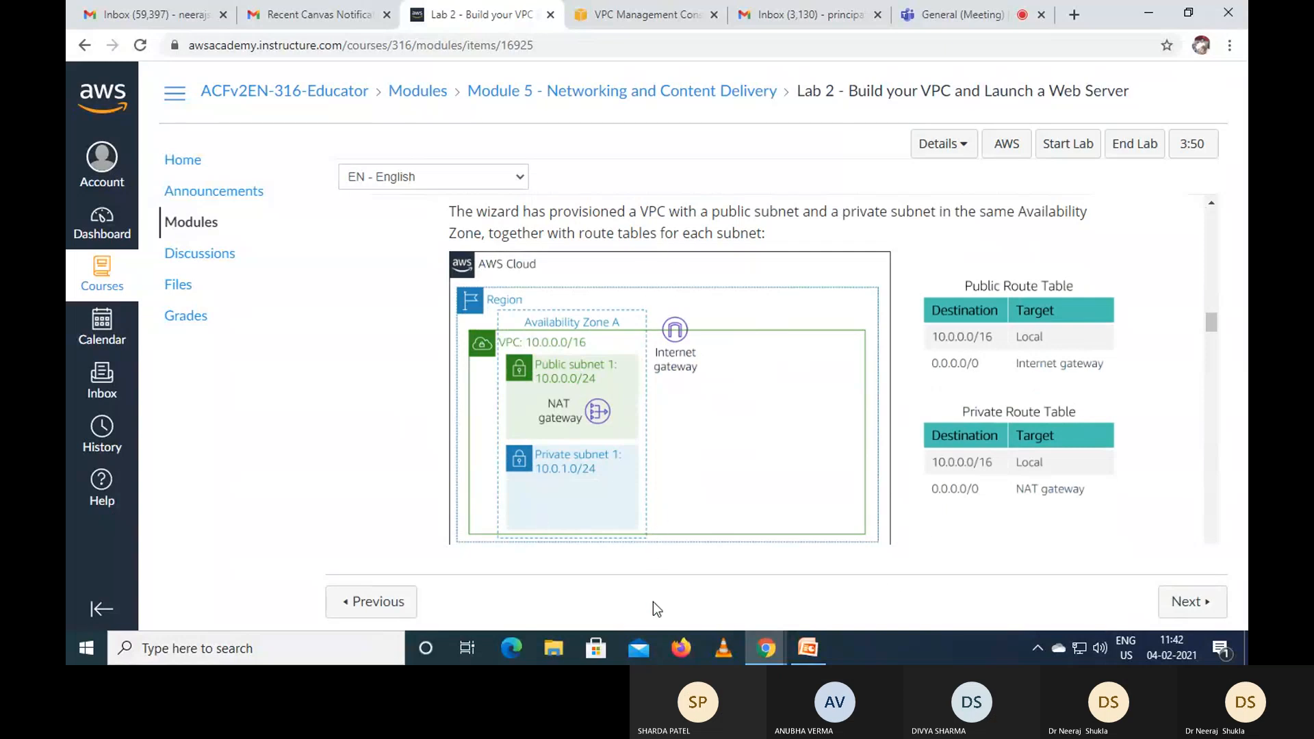
{"action": "left_click", "coordinate": [654, 14]}
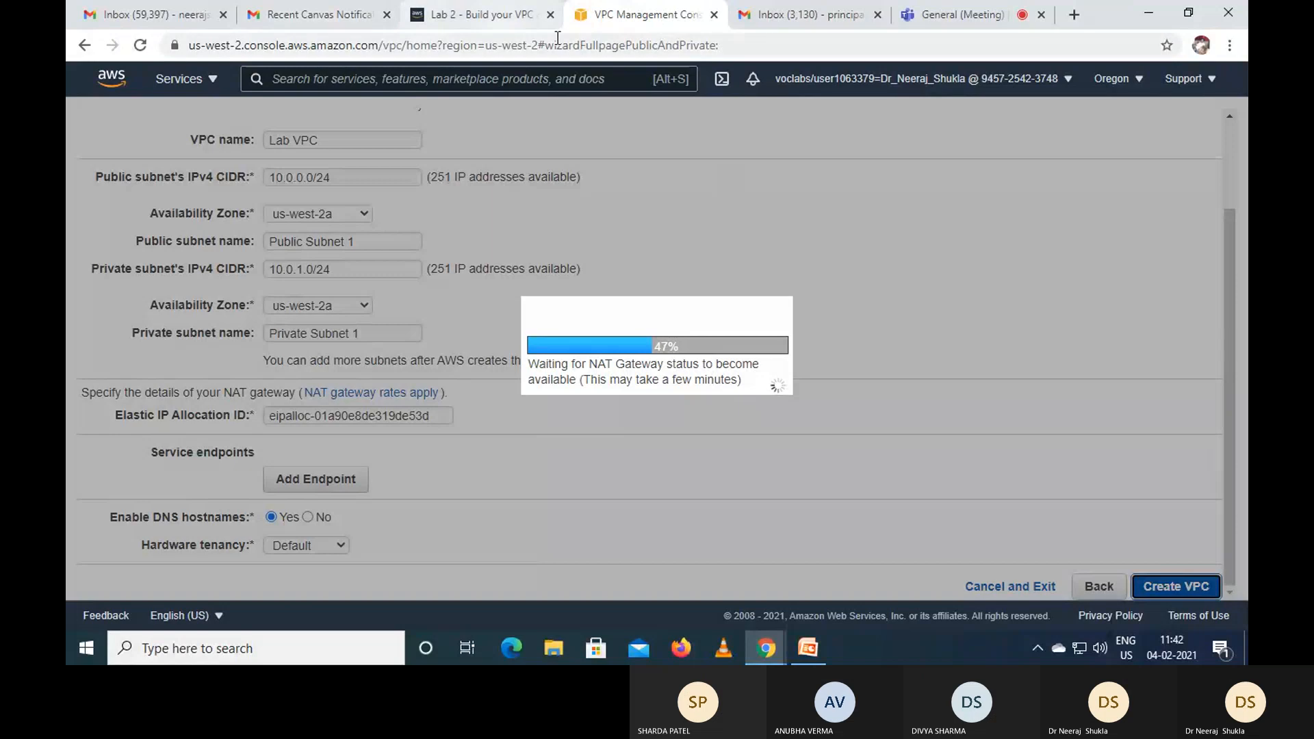
- Read the subnet CIDR explanations and the Task 2 settings for Public Subnet 2, marking the second Availability Zone instruction
{"action": "left_click", "coordinate": [471, 19]}
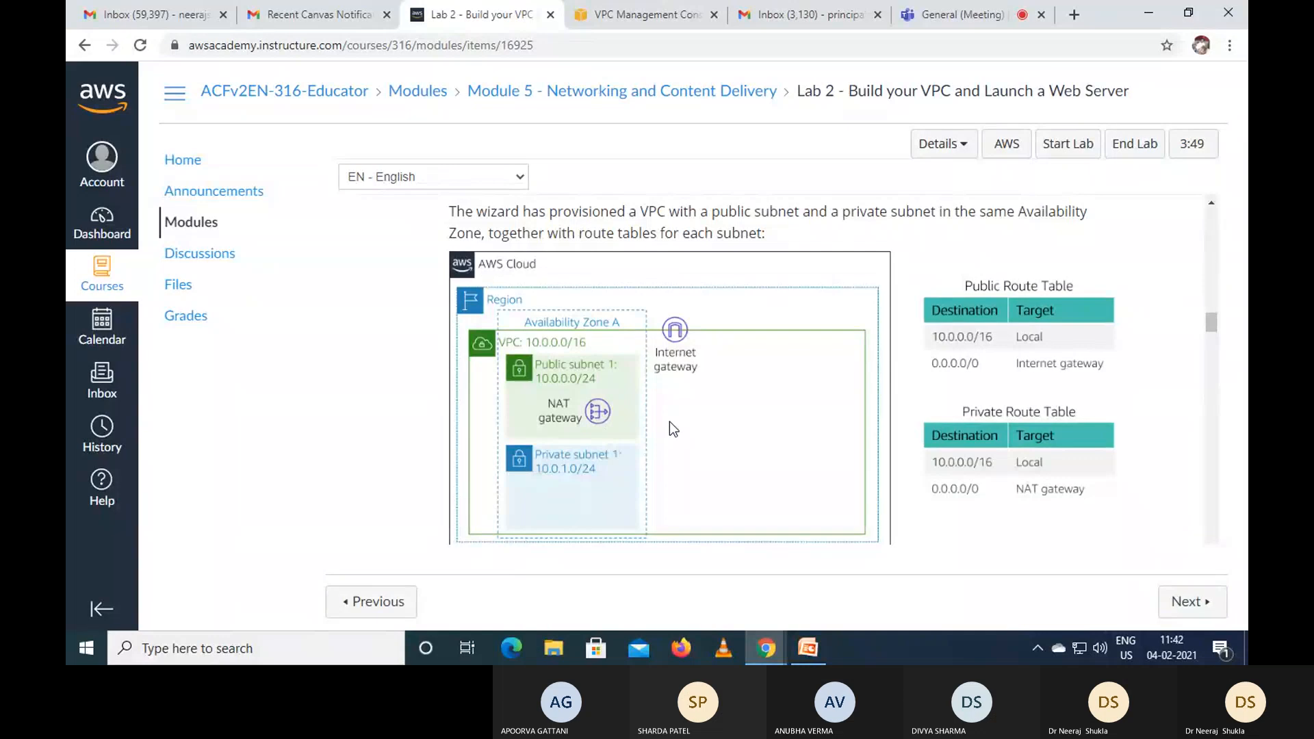
{"action": "scroll", "coordinate": [729, 400], "scroll_direction": "down", "scroll_amount": 1}
{"action": "scroll", "coordinate": [730, 405], "scroll_direction": "down", "scroll_amount": 2}
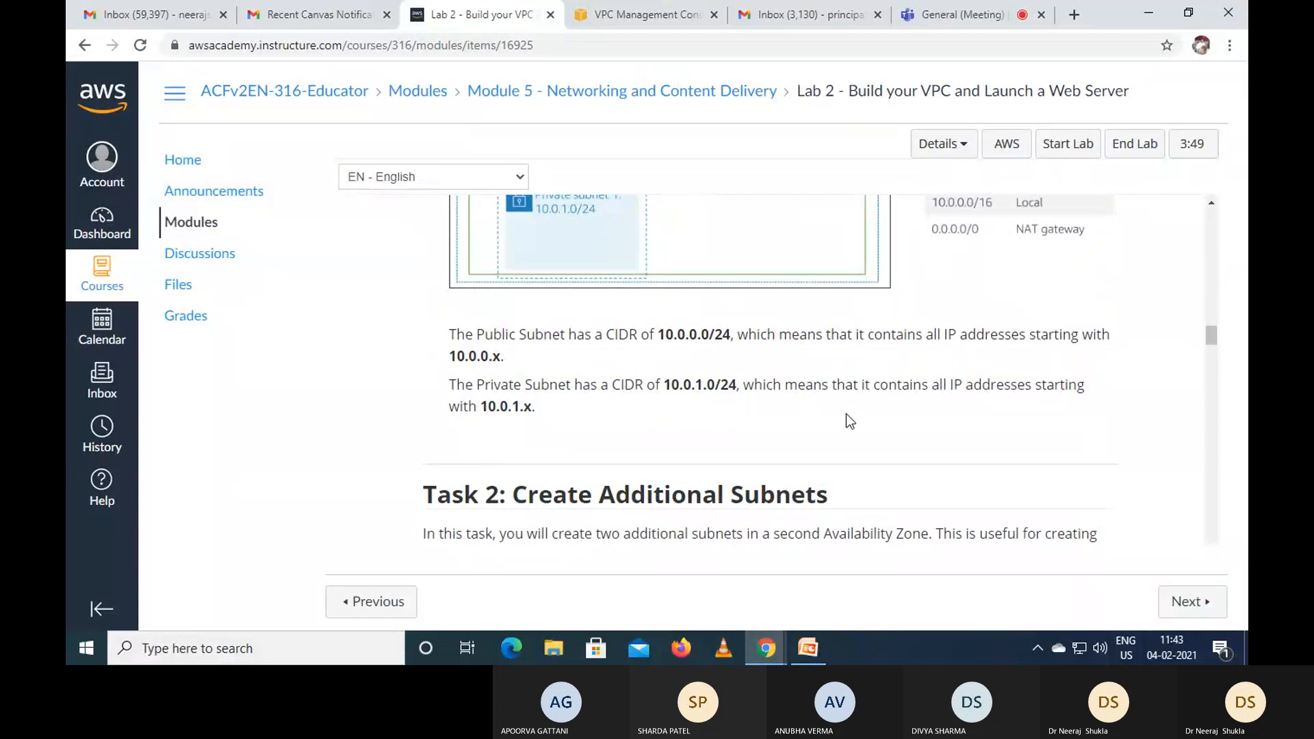
{"action": "scroll", "coordinate": [848, 420], "scroll_direction": "down", "scroll_amount": 1}
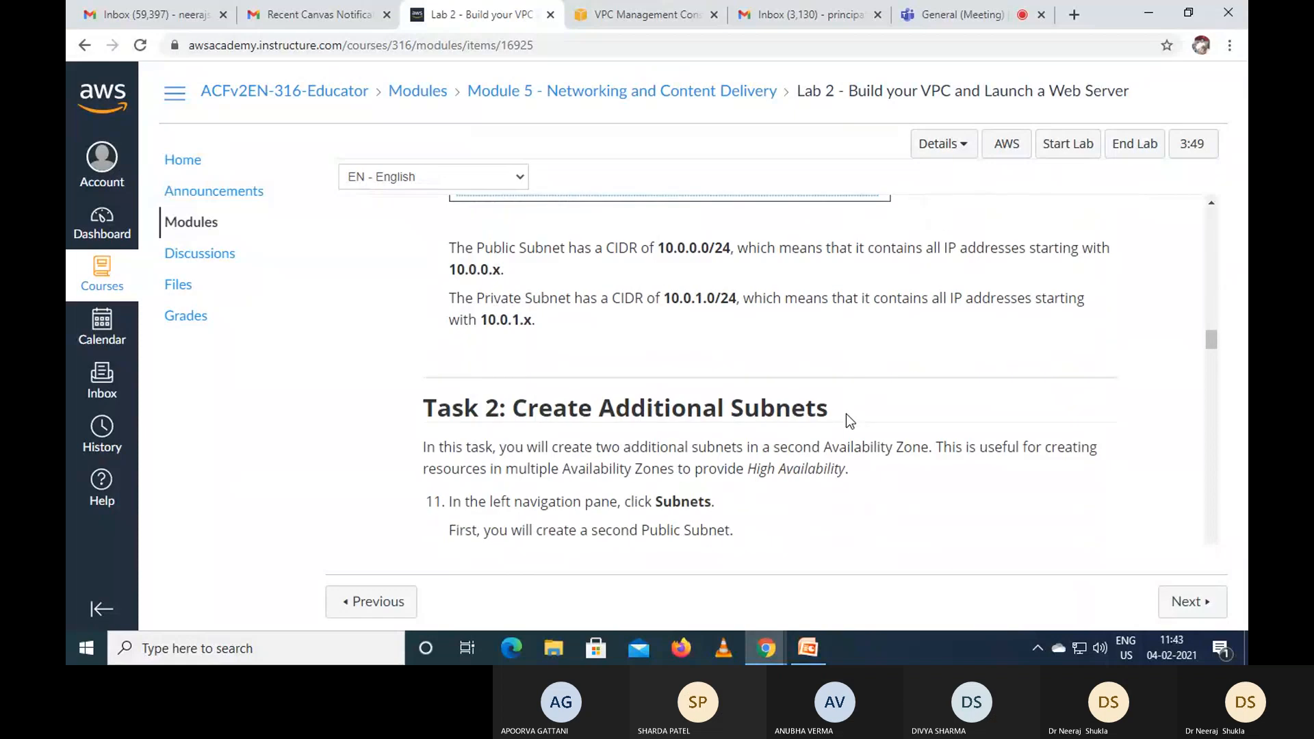
{"action": "scroll", "coordinate": [849, 419], "scroll_direction": "down", "scroll_amount": 1}
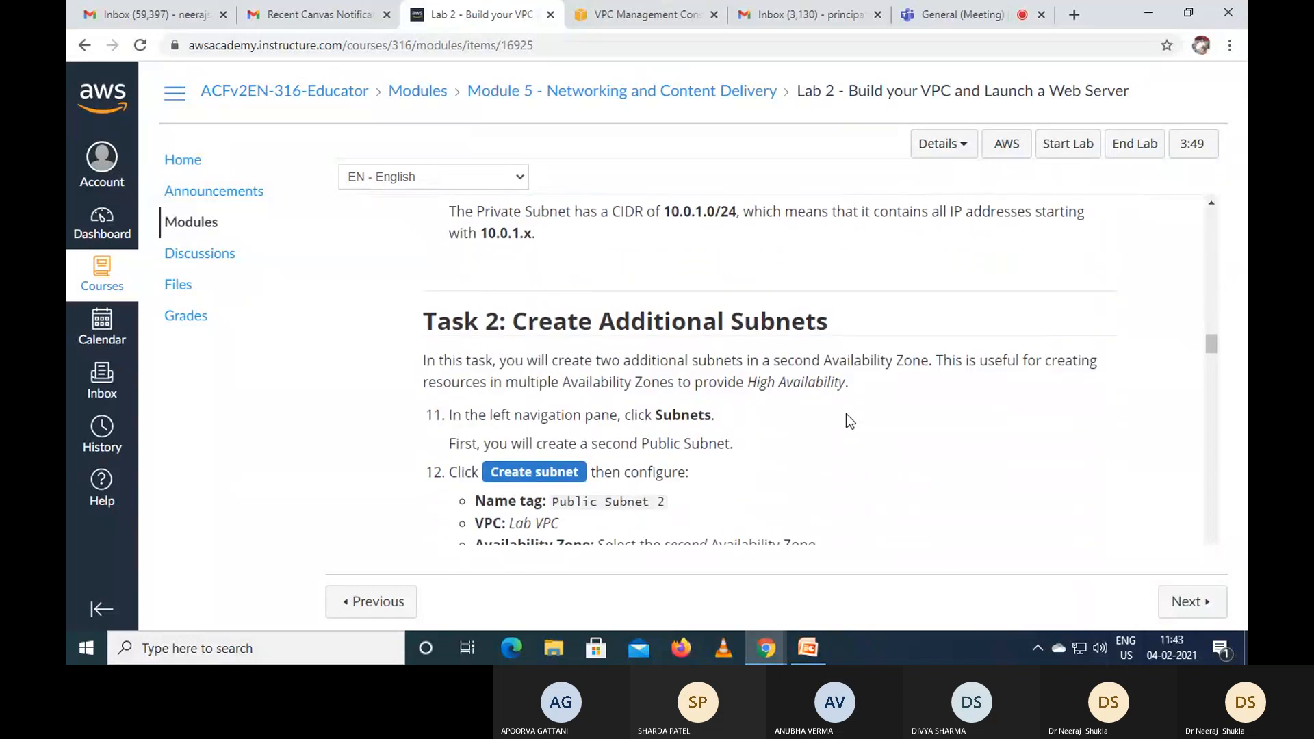
{"action": "scroll", "coordinate": [846, 414], "scroll_direction": "down", "scroll_amount": 1}
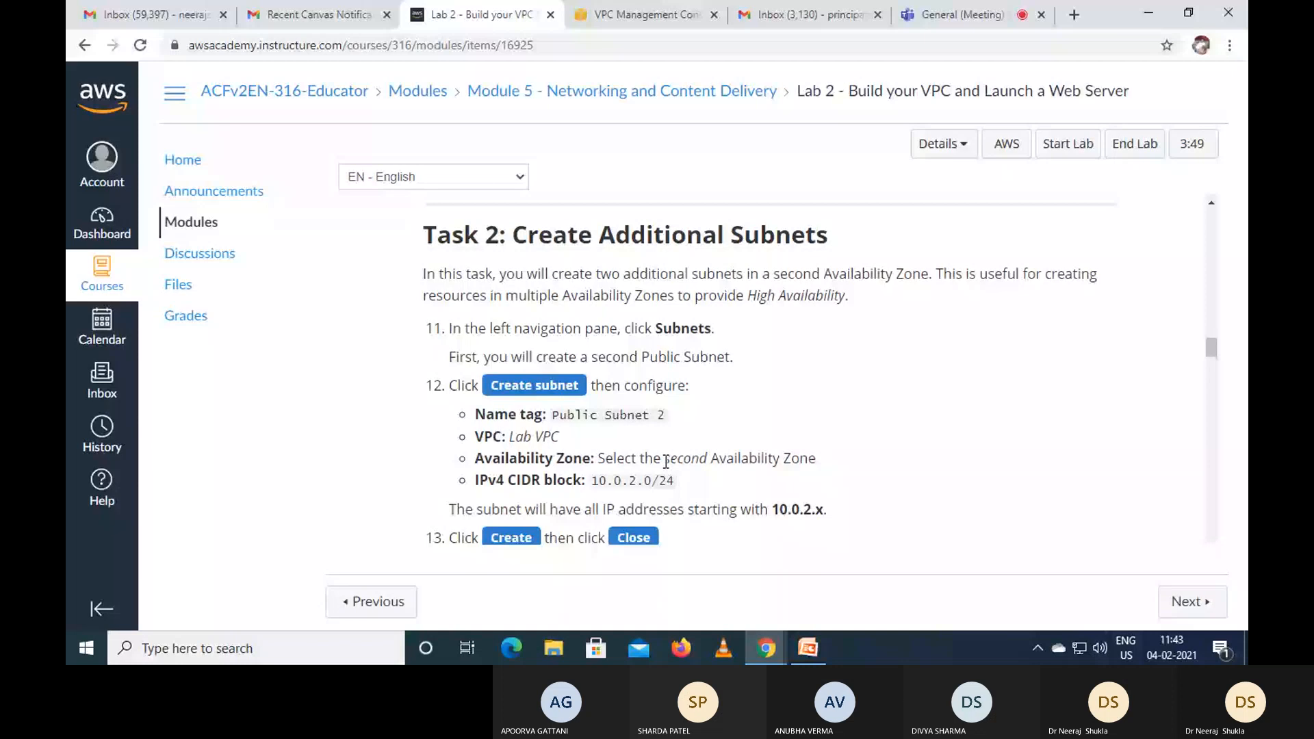
{"action": "left_click_drag", "start_coordinate": [666, 462], "coordinate": [848, 460]}
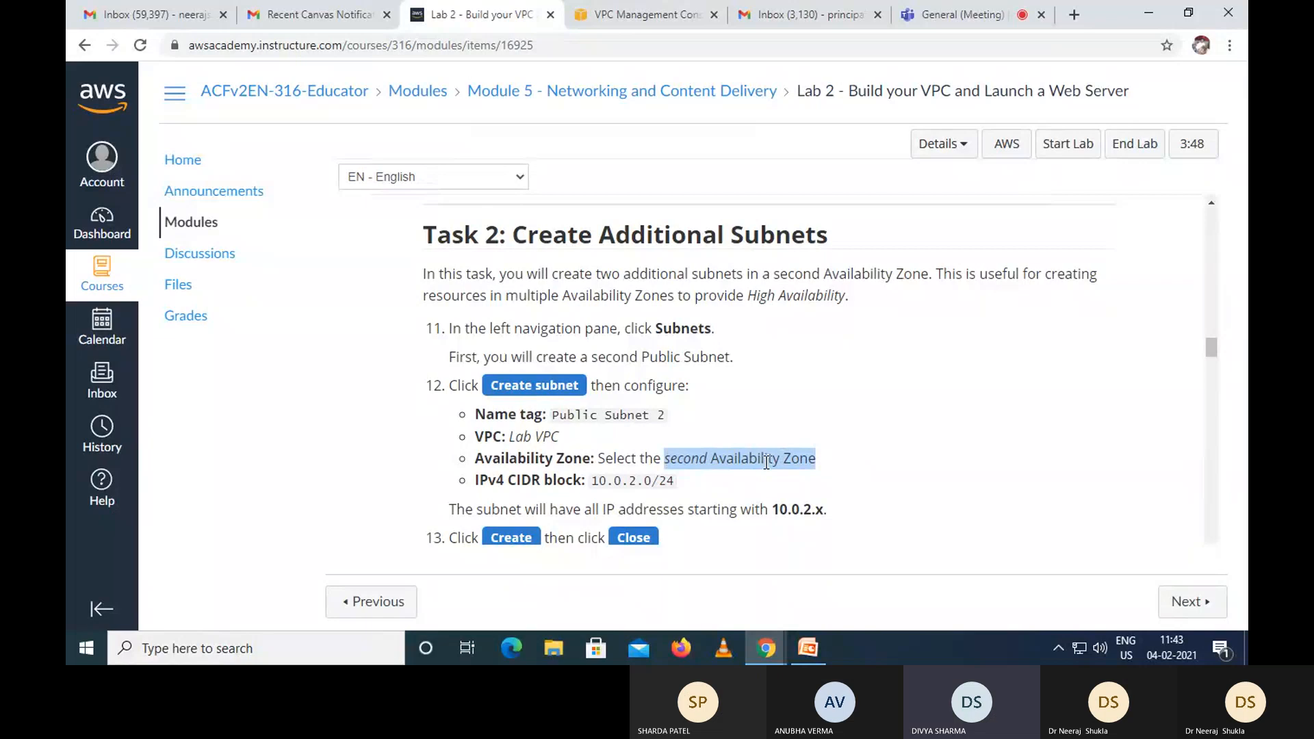
- Examine the architecture diagram at the start of the lab instructions, covering Availability Zones A and B and their subnets
{"action": "scroll", "coordinate": [985, 429], "scroll_direction": "up", "scroll_amount": 6}
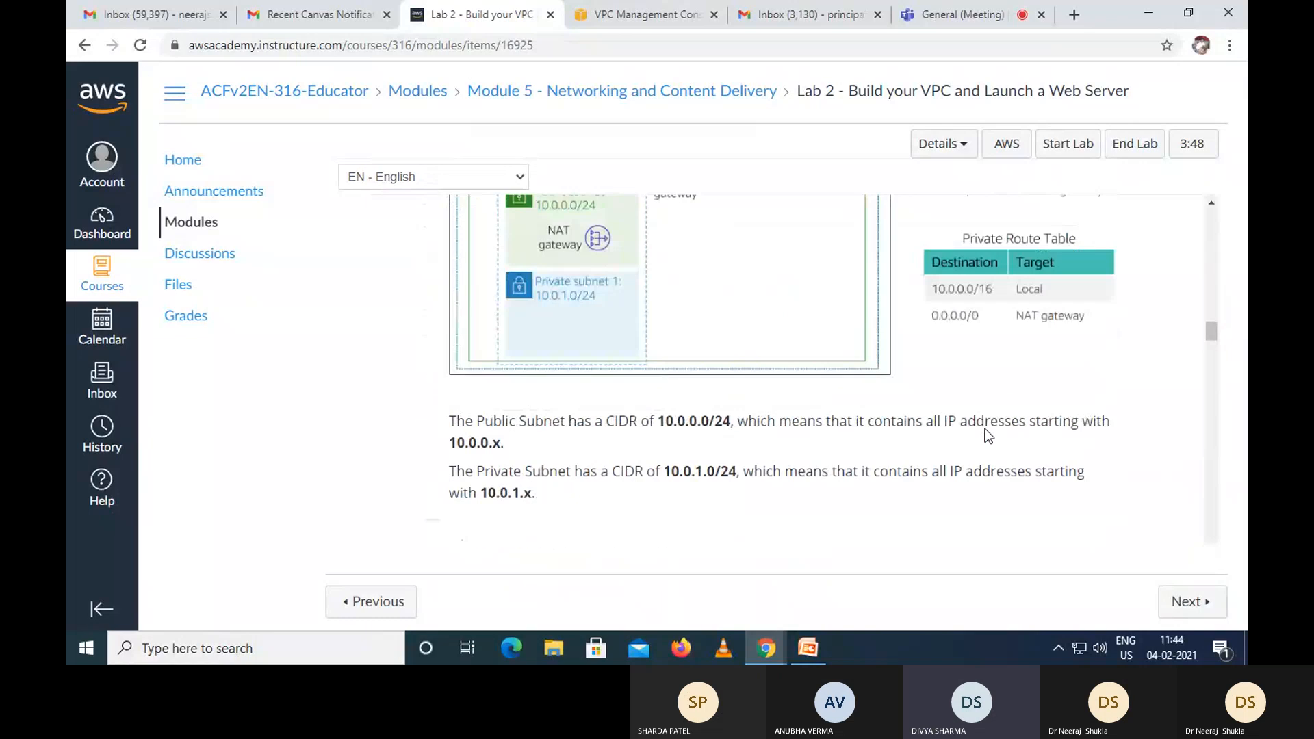
{"action": "scroll", "coordinate": [984, 428], "scroll_direction": "up", "scroll_amount": 4}
{"action": "scroll", "coordinate": [984, 428], "scroll_direction": "up", "scroll_amount": 3}
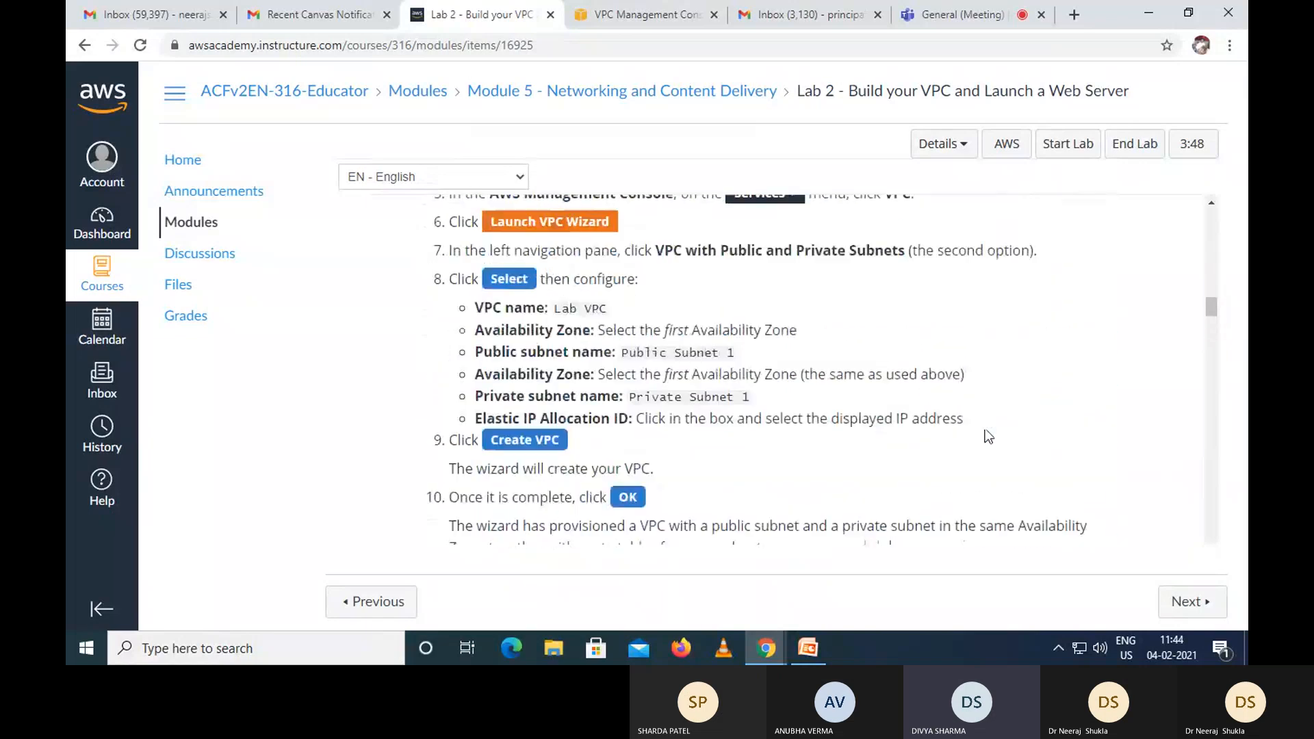
{"action": "scroll", "coordinate": [984, 429], "scroll_direction": "up", "scroll_amount": 5}
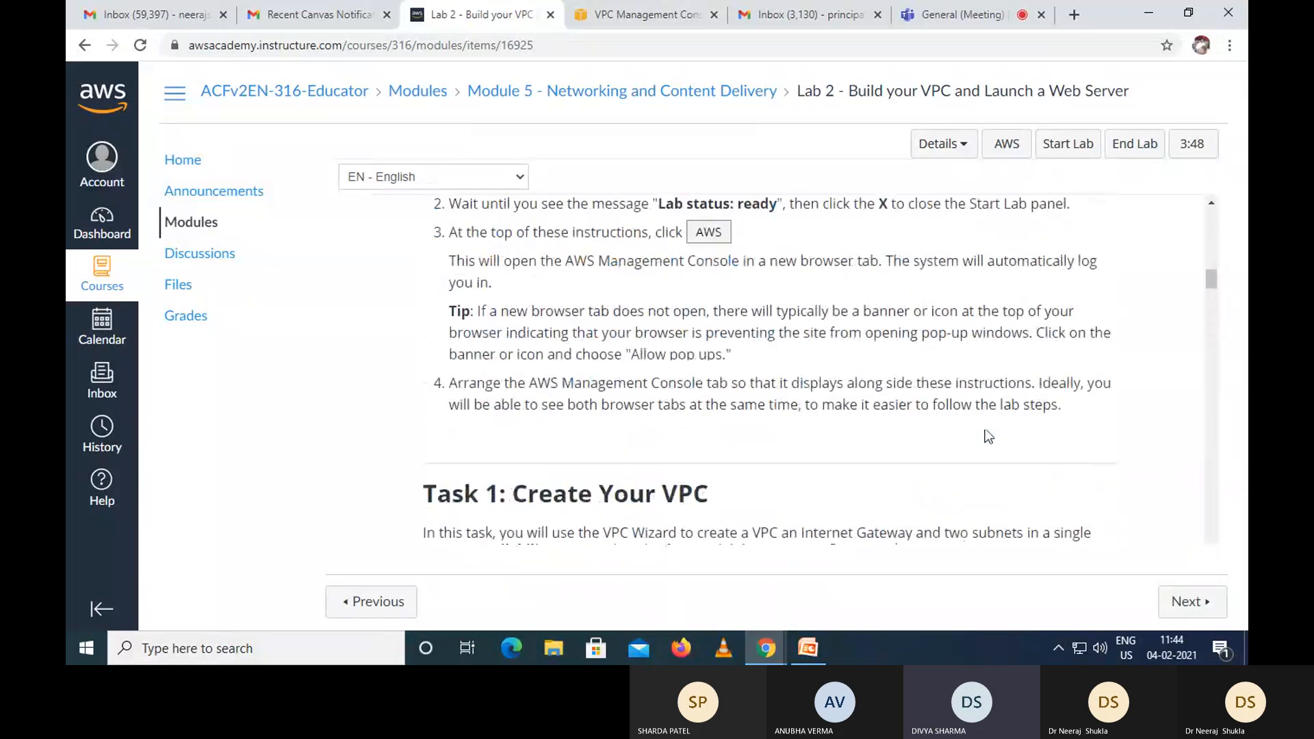
{"action": "scroll", "coordinate": [984, 429], "scroll_direction": "up", "scroll_amount": 10}
{"action": "scroll", "coordinate": [984, 428], "scroll_direction": "down", "scroll_amount": 3}
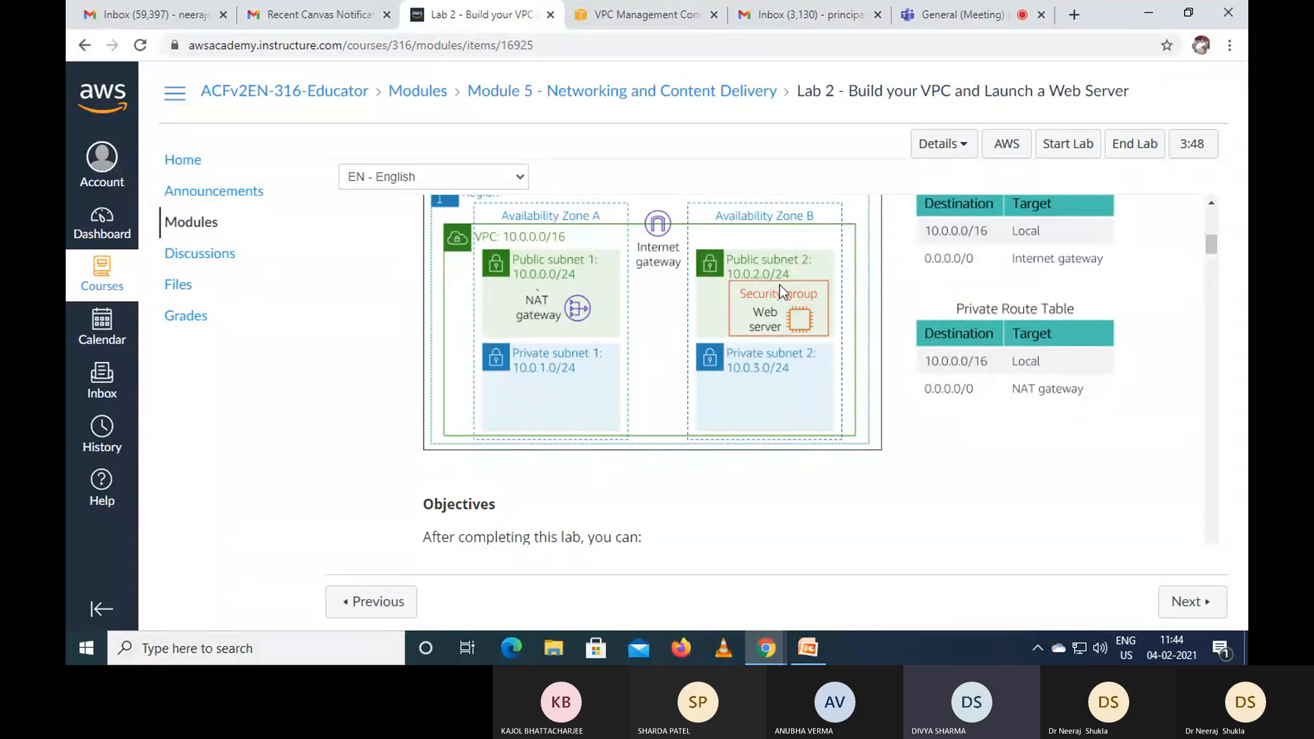
- Return to Task 2 in the lab instructions and read the settings for Public Subnet 2 and Private Subnet 2
{"action": "scroll", "coordinate": [841, 438], "scroll_direction": "down", "scroll_amount": 1}
{"action": "scroll", "coordinate": [842, 441], "scroll_direction": "down", "scroll_amount": 15}
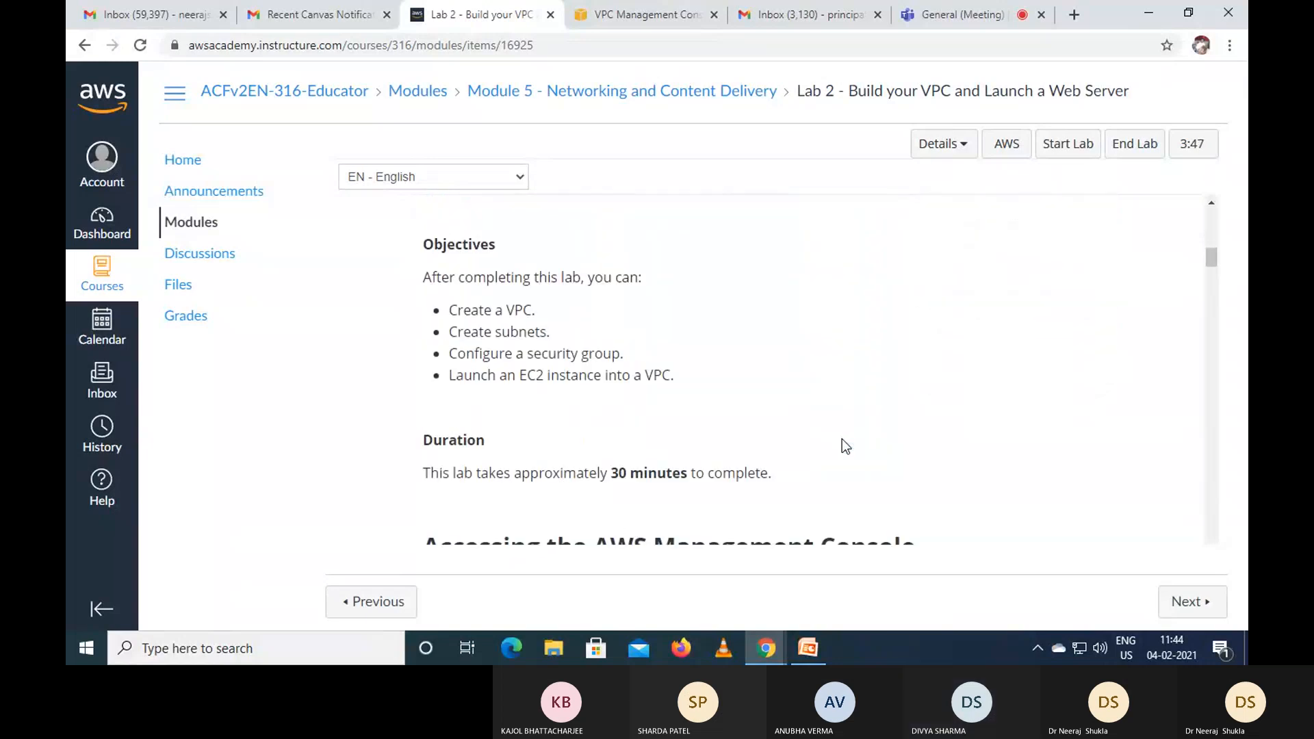
{"action": "scroll", "coordinate": [842, 444], "scroll_direction": "down", "scroll_amount": 10}
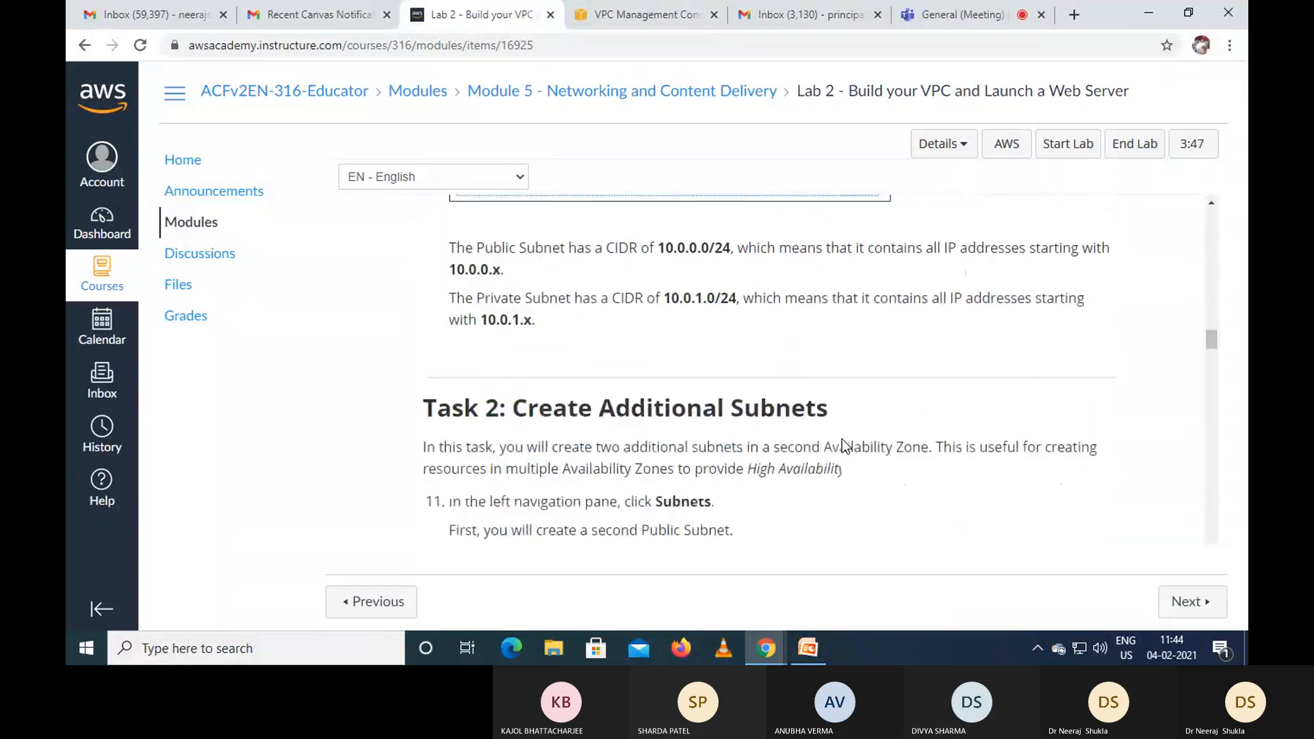
{"action": "scroll", "coordinate": [830, 416], "scroll_direction": "up", "scroll_amount": 3}
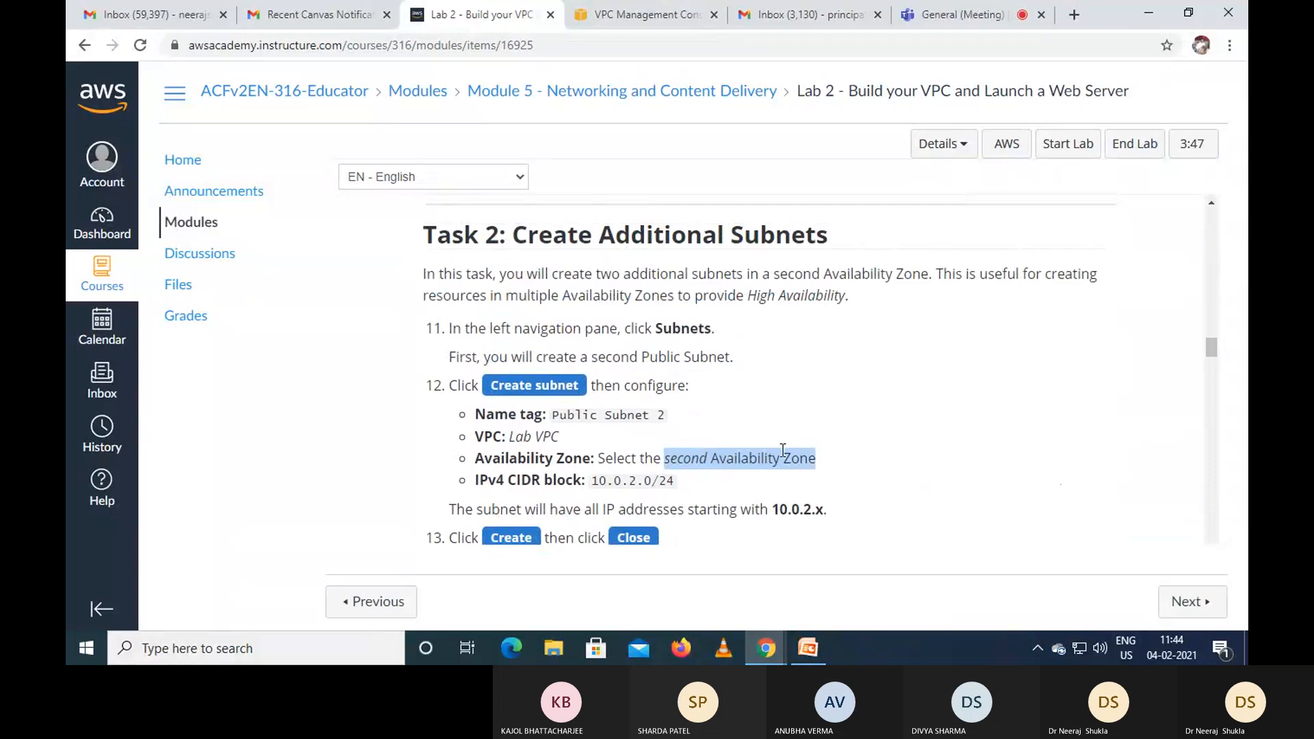
{"action": "left_click", "coordinate": [592, 449]}
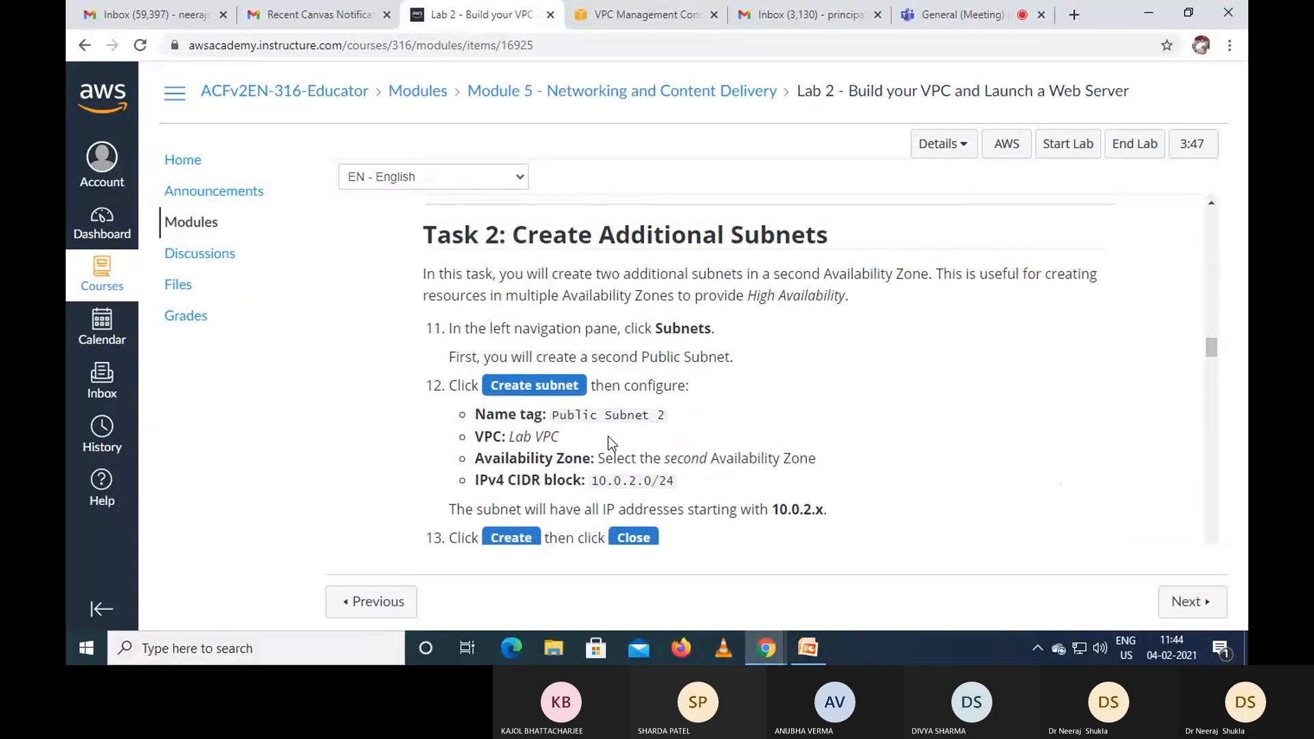
{"action": "scroll", "coordinate": [609, 437], "scroll_direction": "down", "scroll_amount": 3}
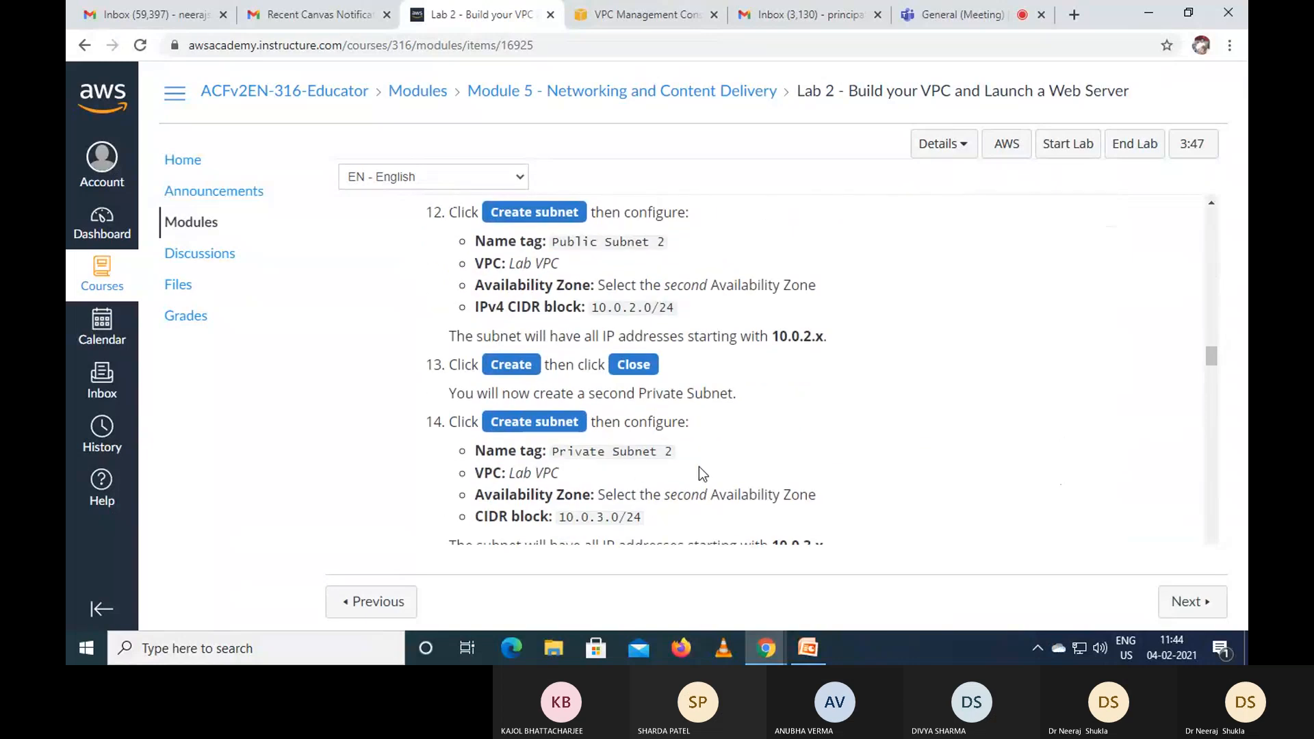
{"action": "scroll", "coordinate": [700, 468], "scroll_direction": "up", "scroll_amount": 3}
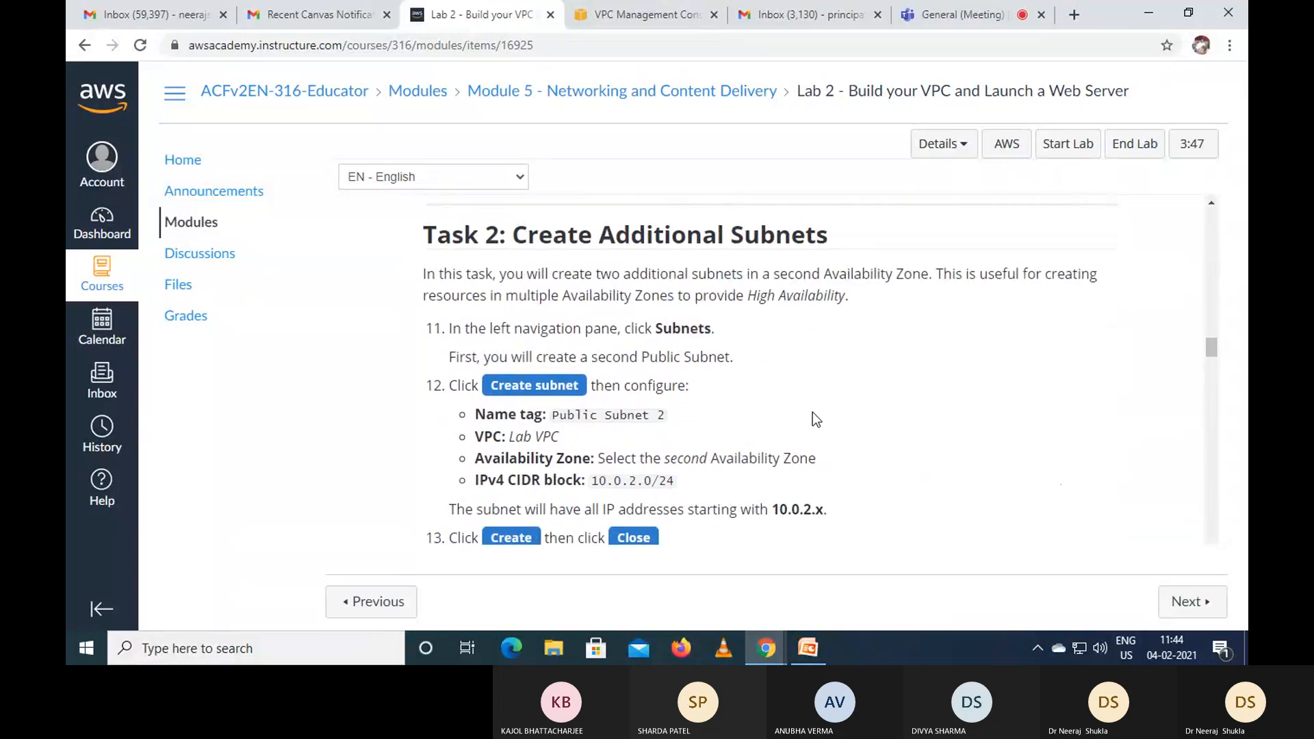
- Finish the VPC wizard in the AWS console and inspect the details and CIDRs of Lab VPC
{"action": "left_click", "coordinate": [683, 14]}
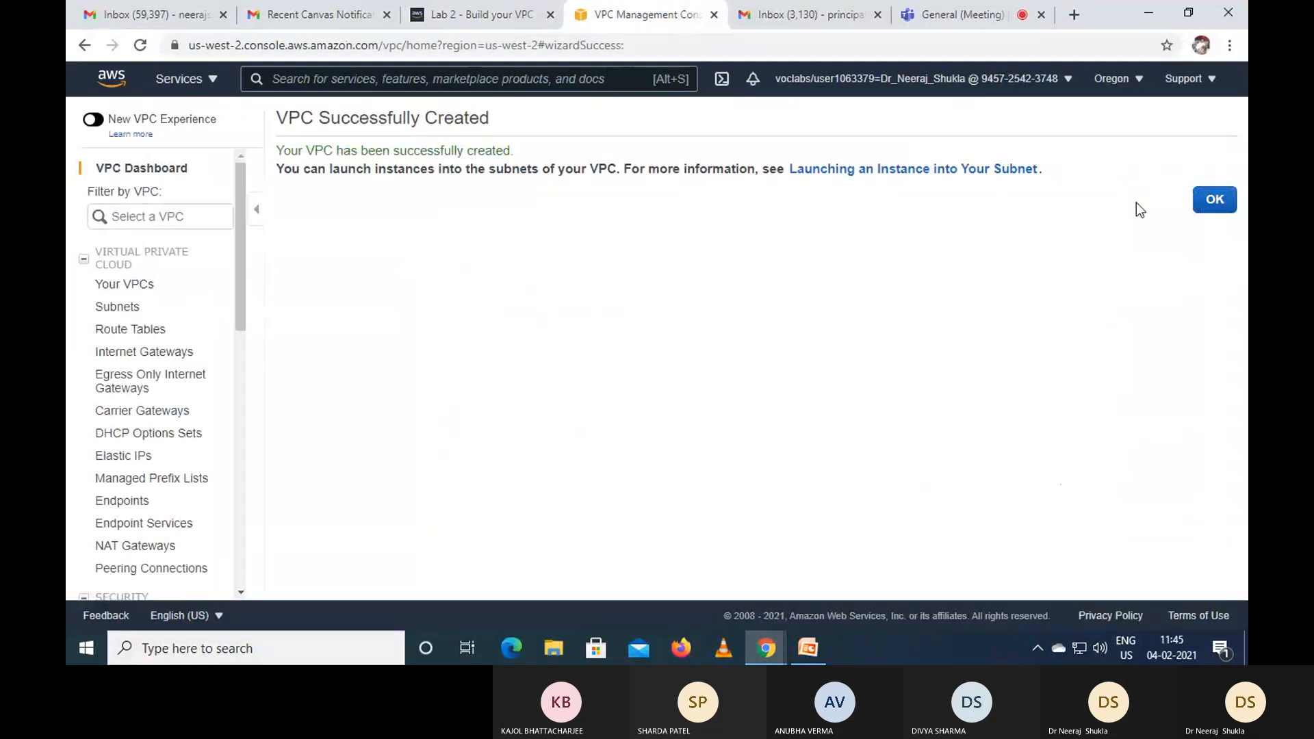
{"action": "left_click", "coordinate": [1219, 201]}
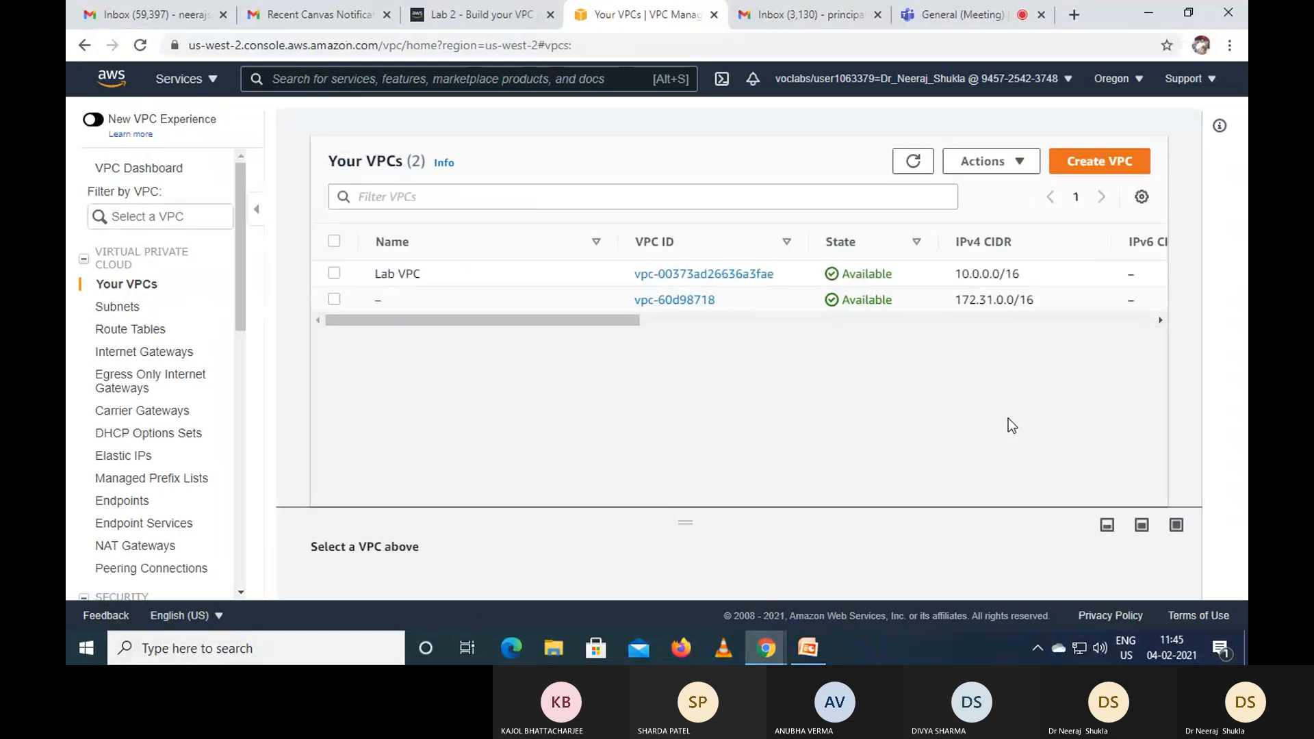
{"action": "mouse_move", "coordinate": [434, 274]}
{"action": "left_click", "coordinate": [722, 274]}
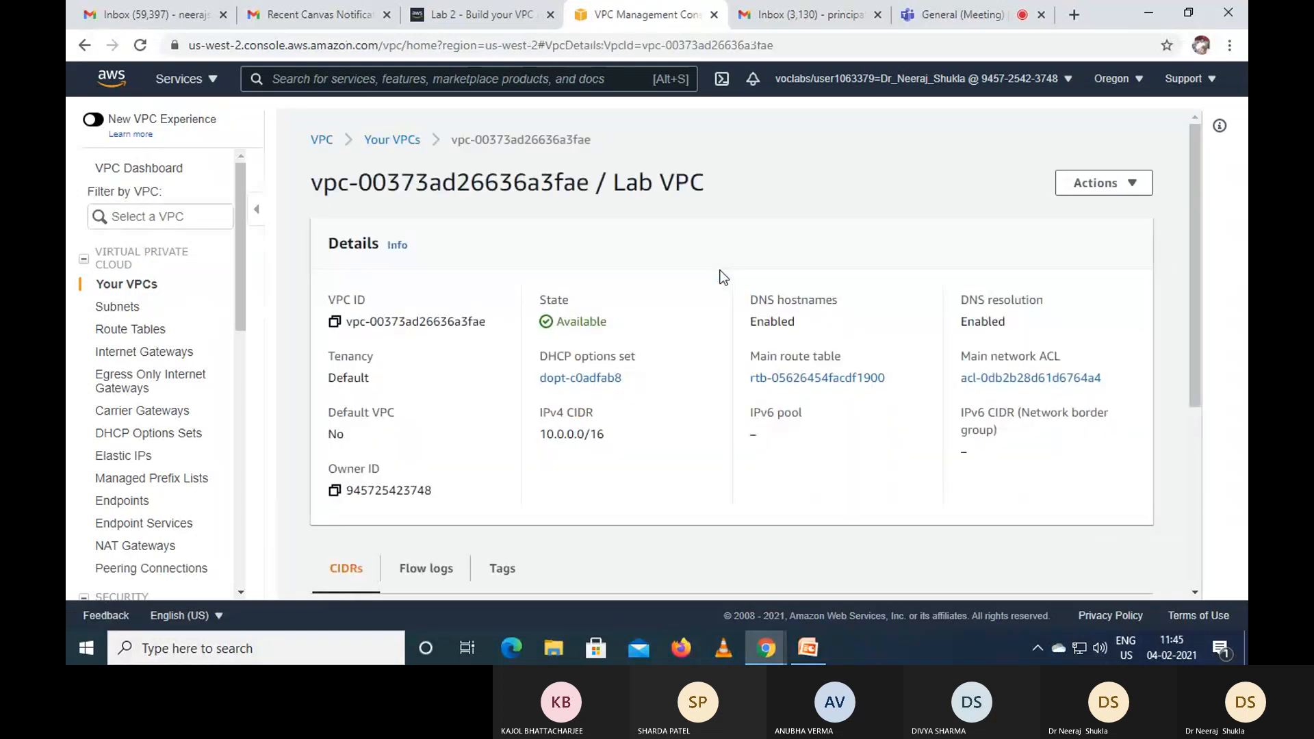
{"action": "scroll", "coordinate": [760, 327], "scroll_direction": "down", "scroll_amount": 6}
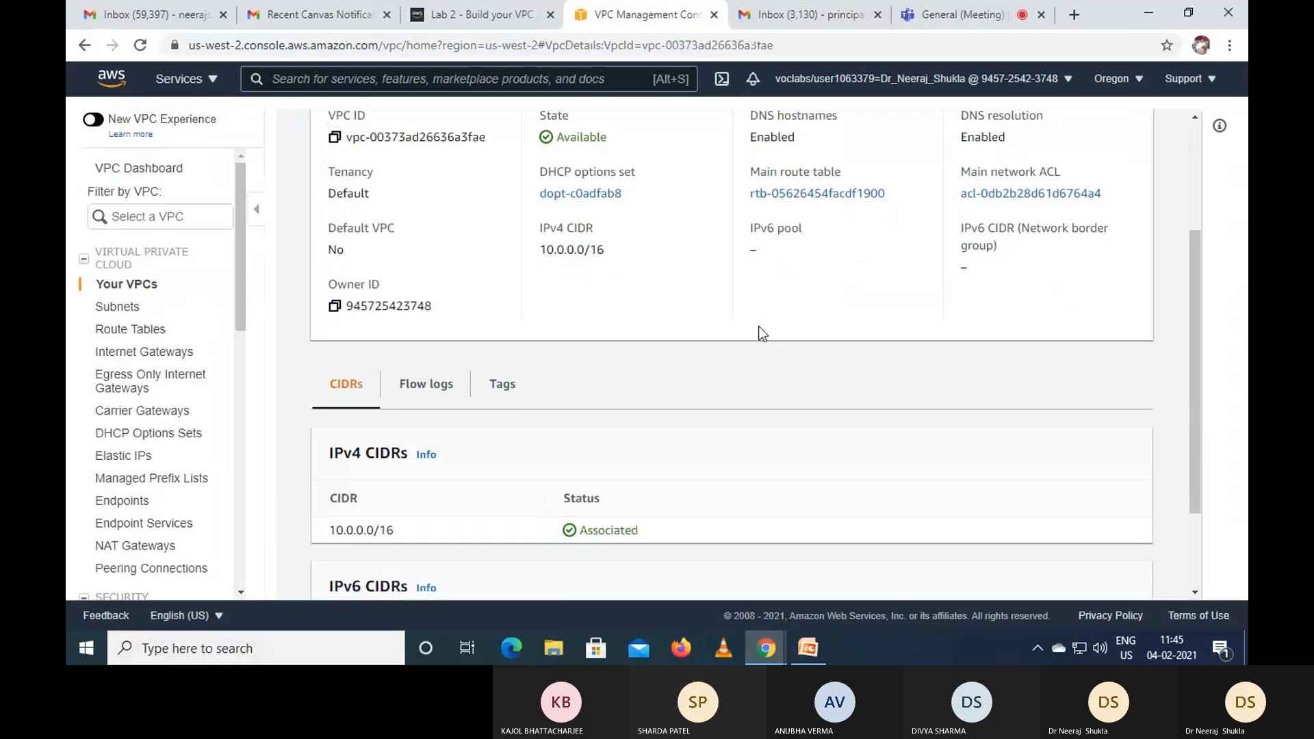
{"action": "scroll", "coordinate": [759, 328], "scroll_direction": "up", "scroll_amount": 5}
{"action": "scroll", "coordinate": [760, 333], "scroll_direction": "up", "scroll_amount": 1}
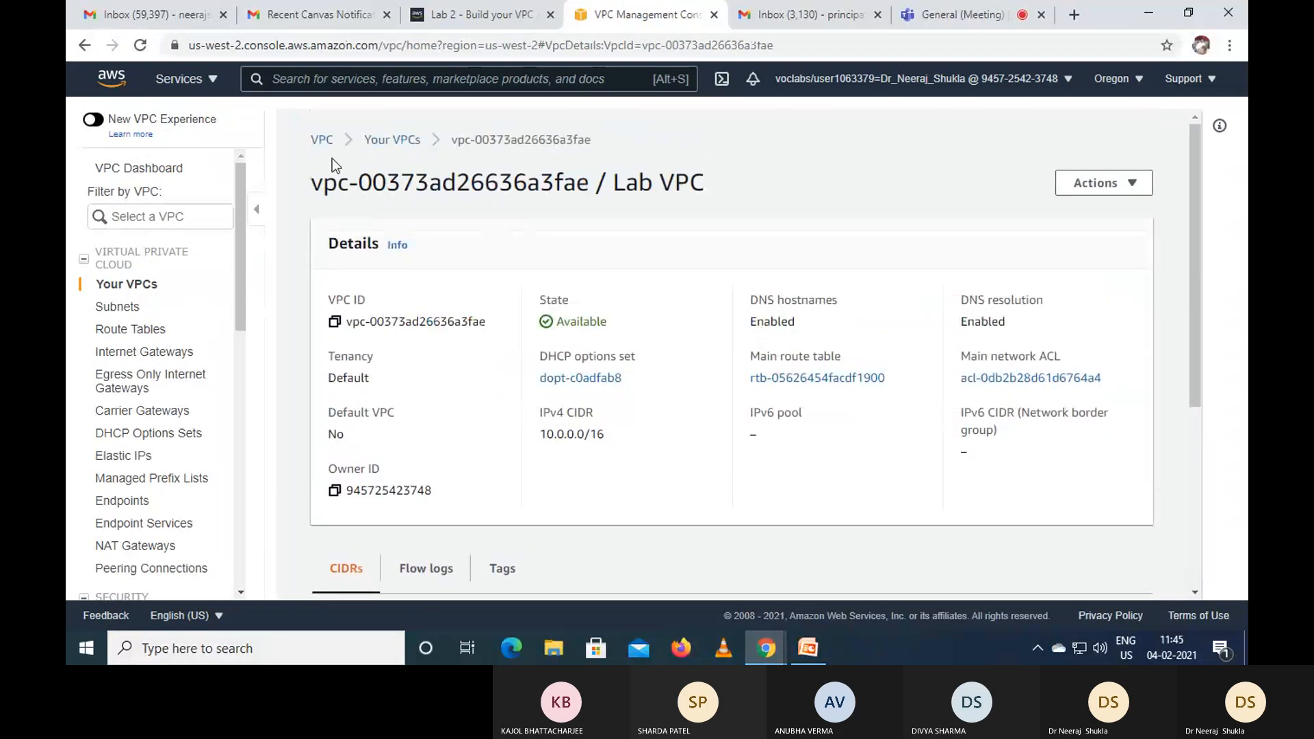
- Return to the VPC dashboard, recheck the Task 2 instructions, and select Lab VPC in the VPC list
{"action": "left_click", "coordinate": [322, 140]}
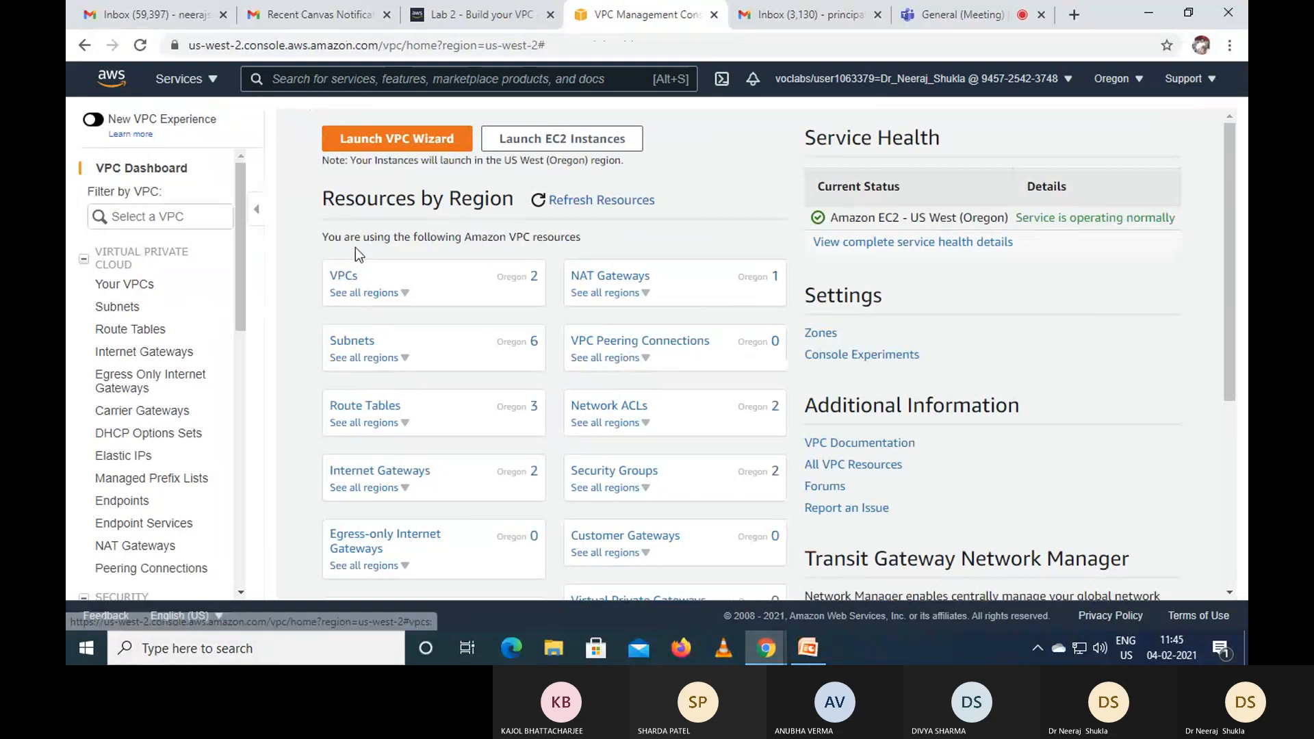
{"action": "left_click", "coordinate": [482, 15]}
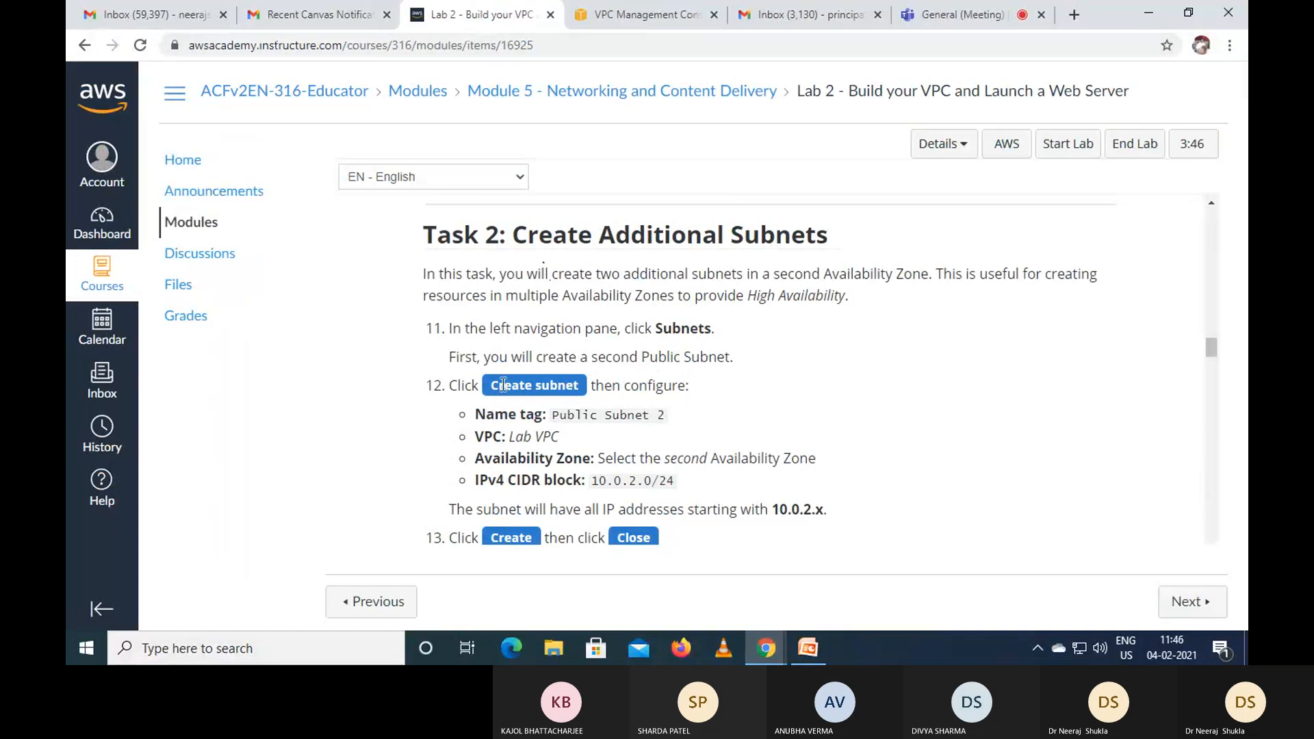
{"action": "left_click", "coordinate": [616, 17]}
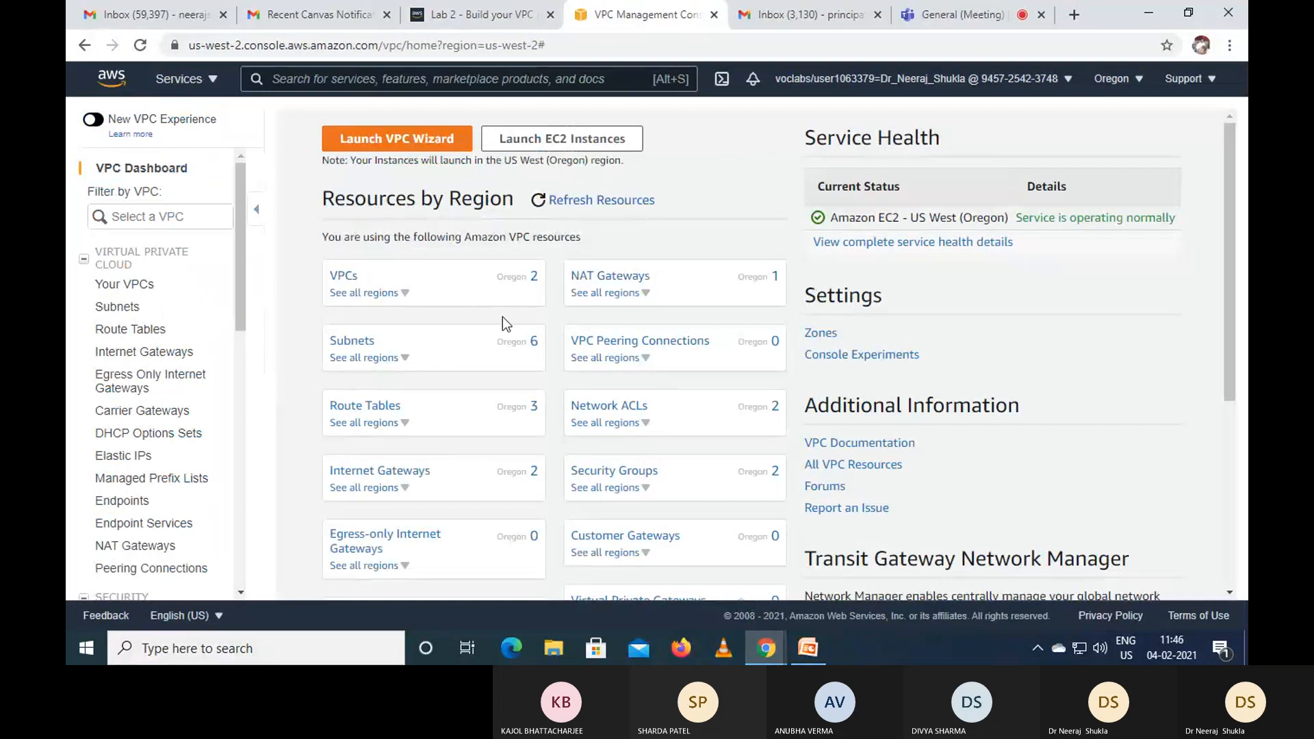
{"action": "left_click", "coordinate": [343, 278]}
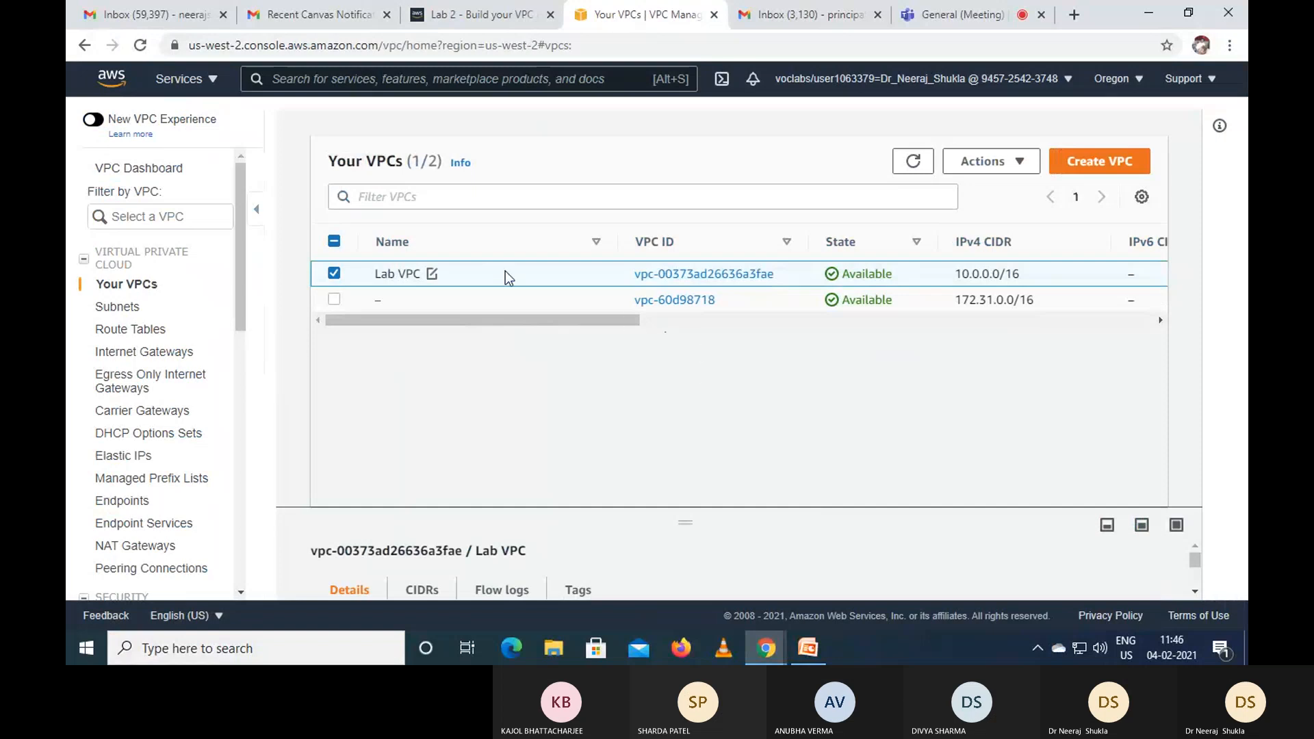
- Open the details of Lab VPC and review its settings, CIDRs and available actions
{"action": "left_click", "coordinate": [682, 272]}
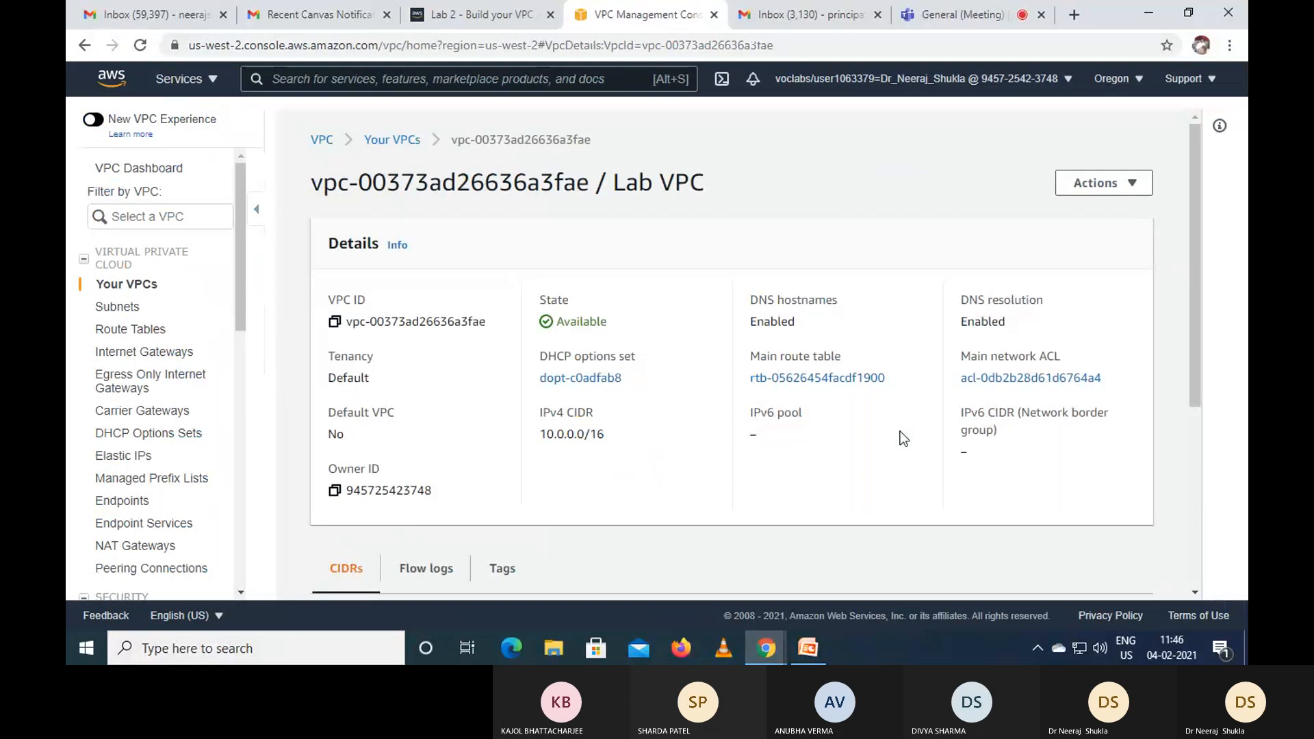
{"action": "scroll", "coordinate": [901, 432], "scroll_direction": "down", "scroll_amount": 4}
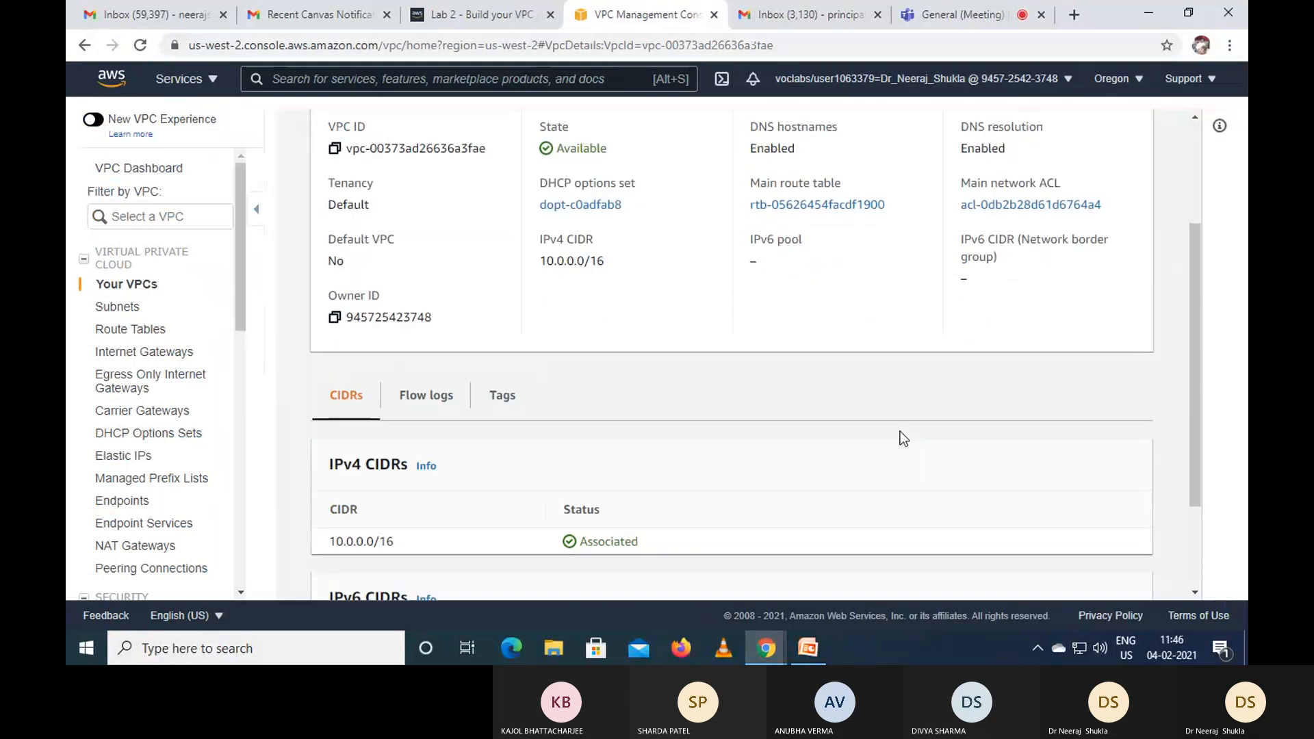
{"action": "scroll", "coordinate": [901, 432], "scroll_direction": "up", "scroll_amount": 4}
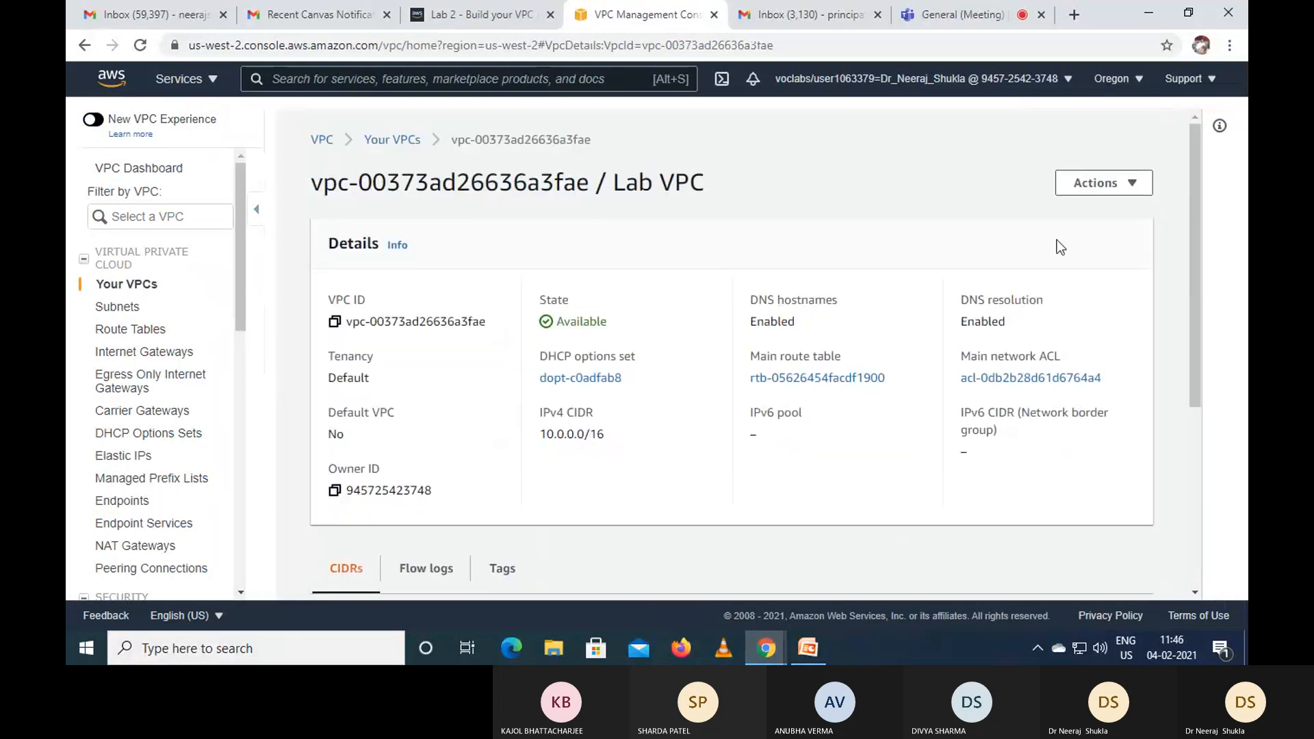
{"action": "left_click", "coordinate": [1130, 190]}
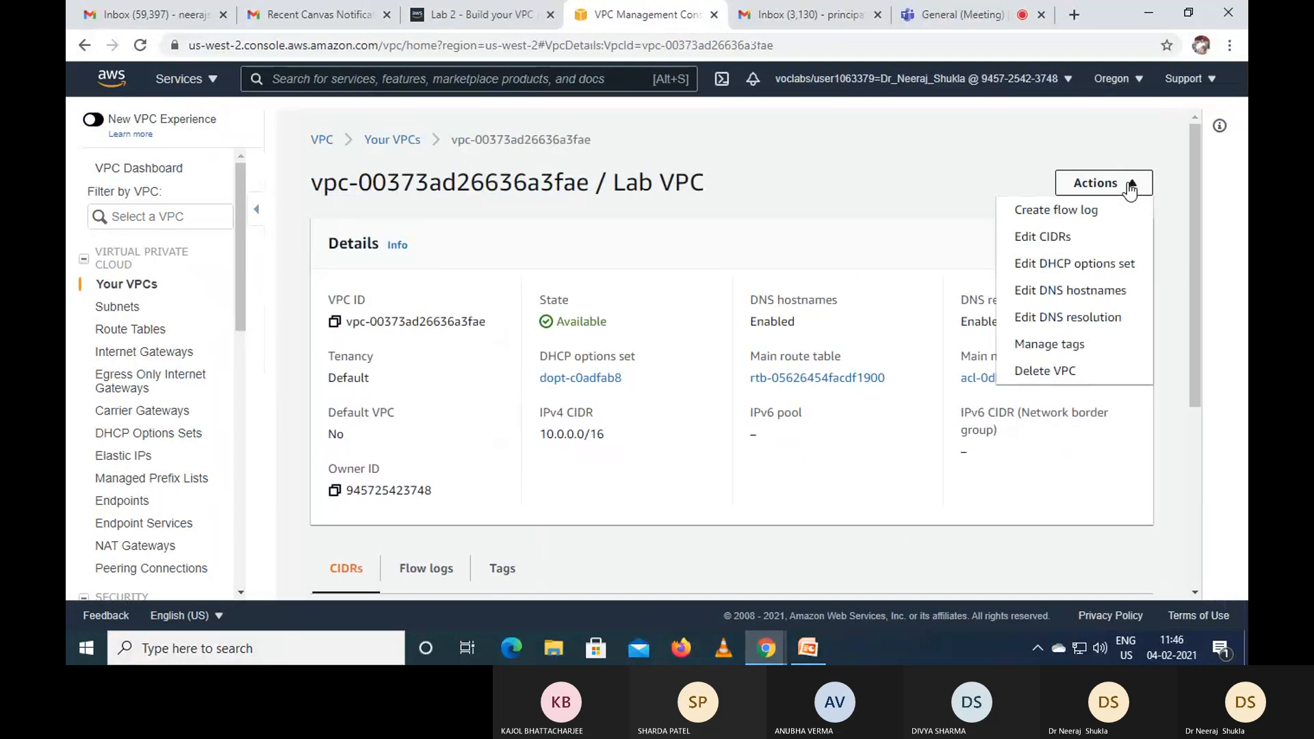
{"action": "left_click", "coordinate": [960, 177]}
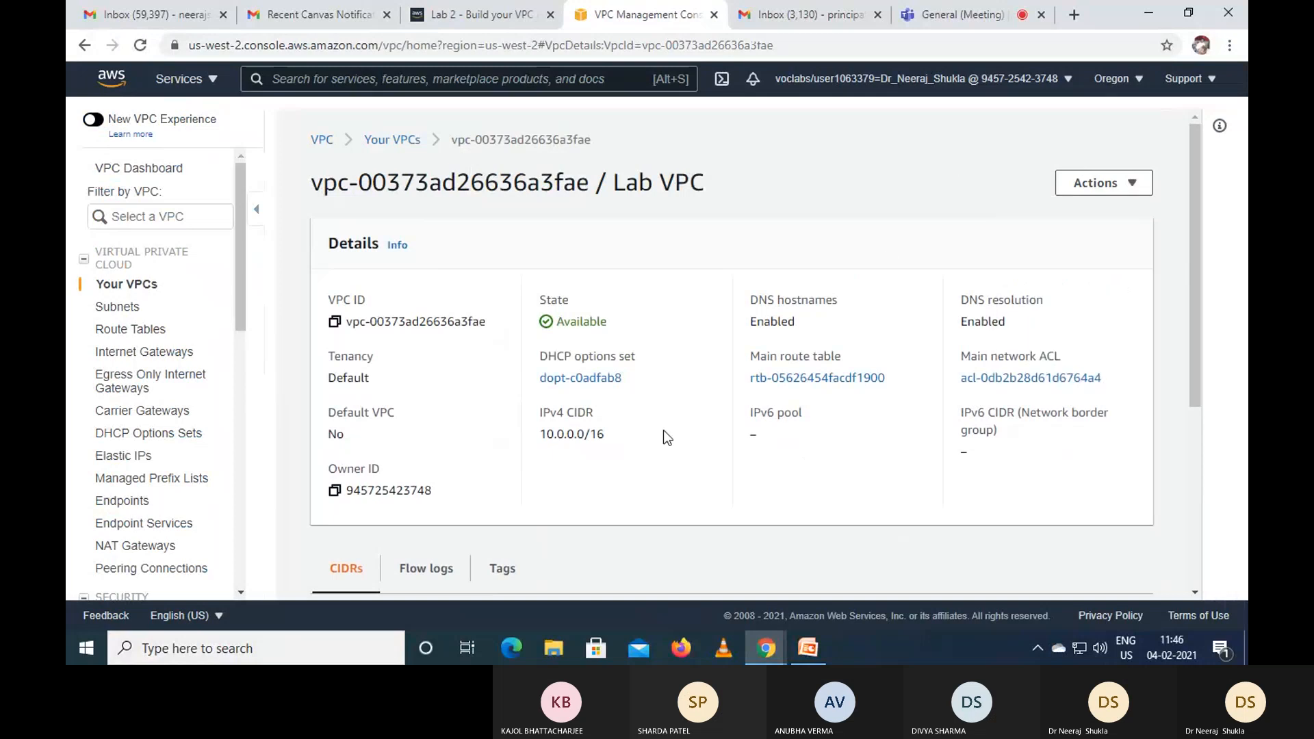
- Start creating a subnet and copy the name tag Public Subnet 2 from the Task 2 lab instructions
{"action": "left_click", "coordinate": [117, 308]}
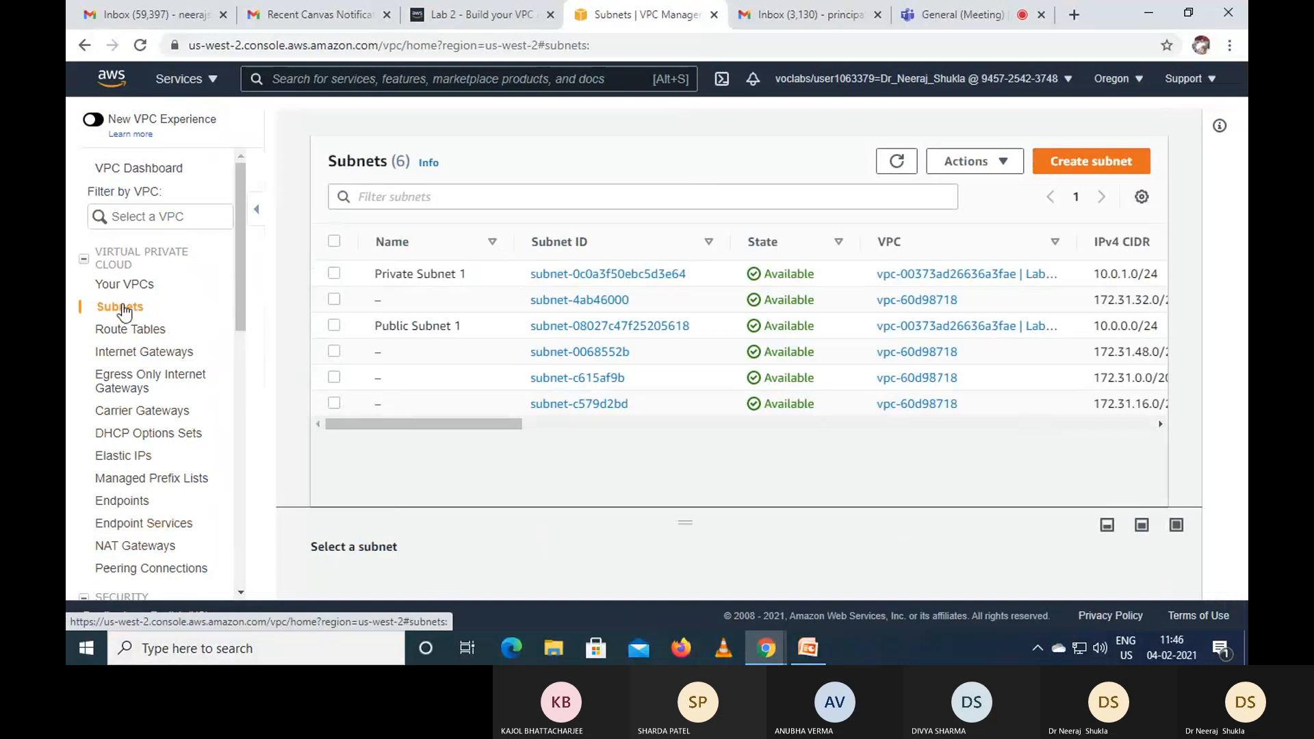
{"action": "left_click", "coordinate": [1108, 164]}
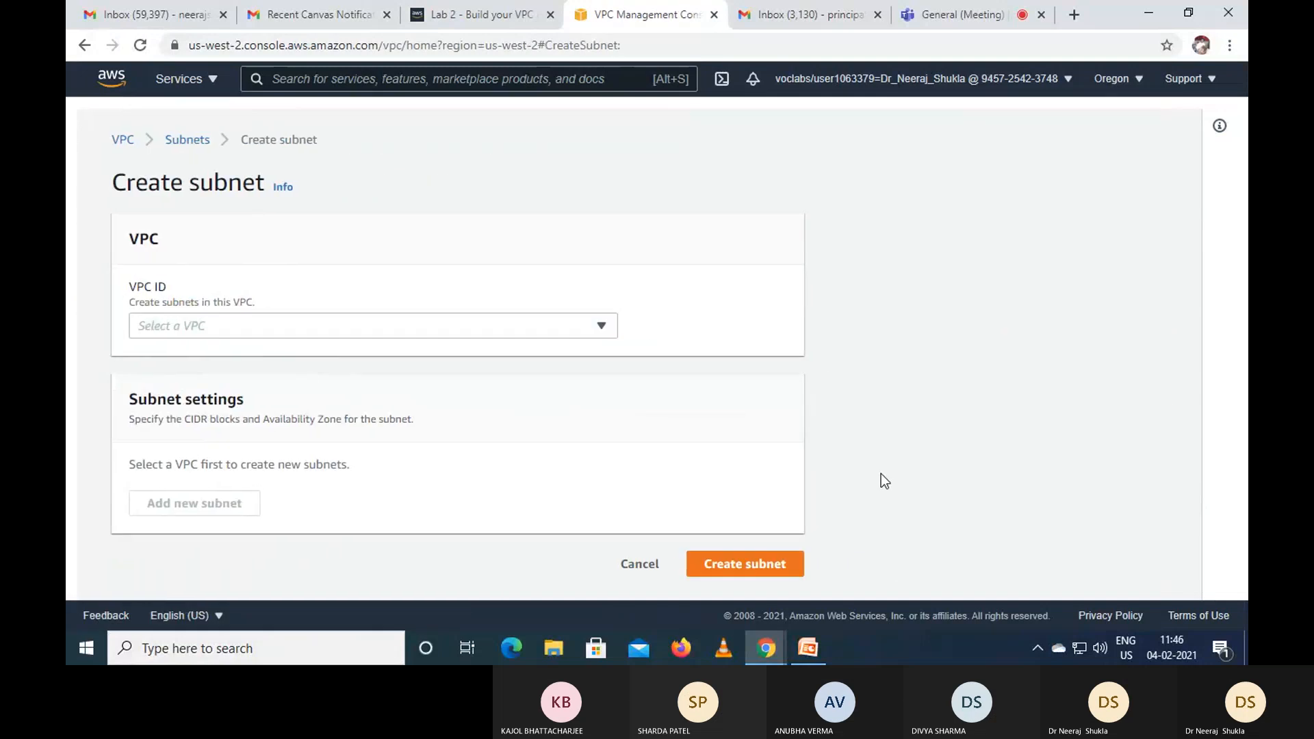
{"action": "left_click", "coordinate": [499, 14]}
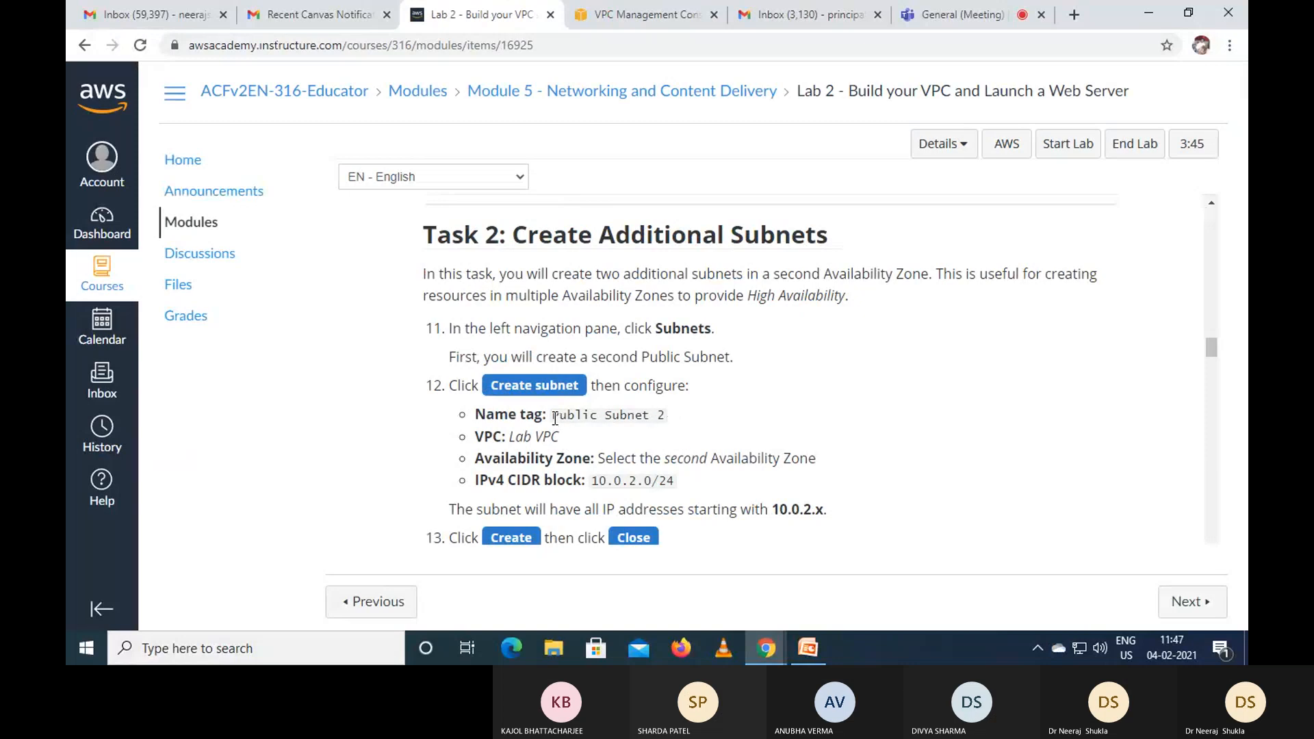
{"action": "left_click_drag", "start_coordinate": [554, 417], "coordinate": [638, 417]}
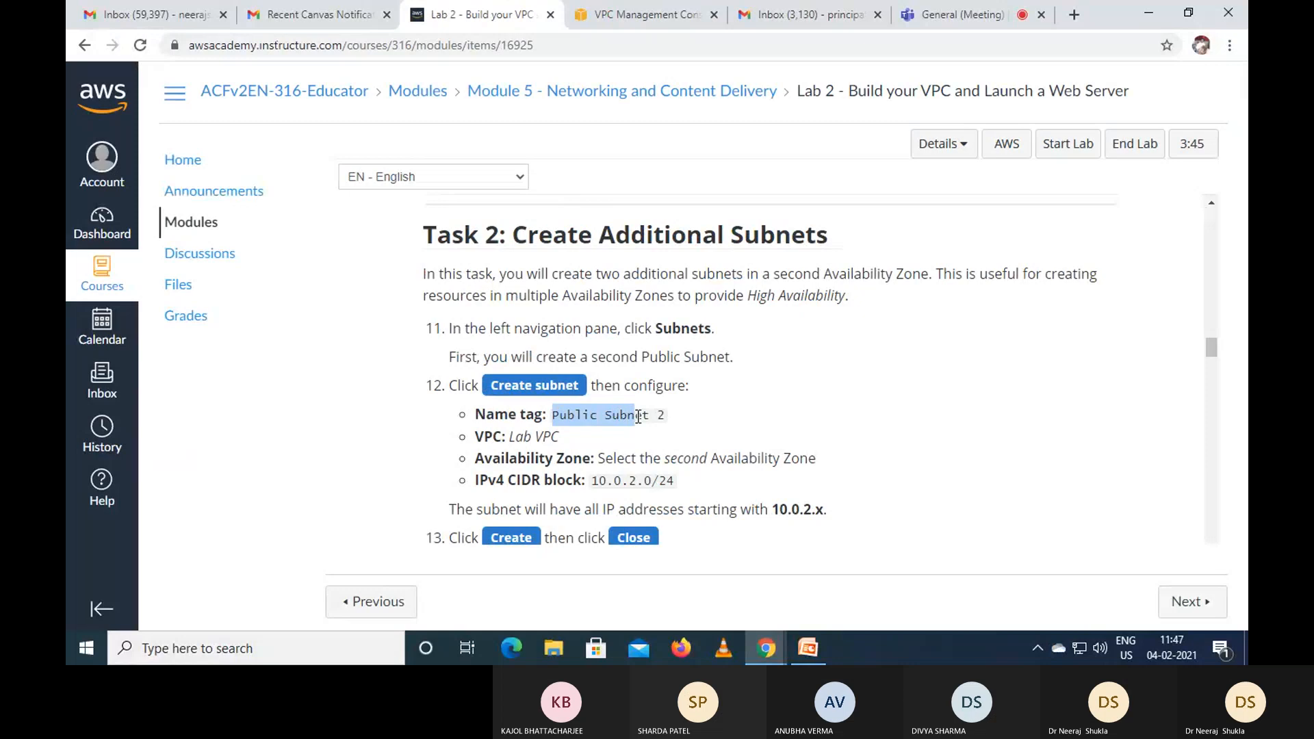
{"action": "scroll", "coordinate": [766, 417], "scroll_direction": "down", "scroll_amount": 1}
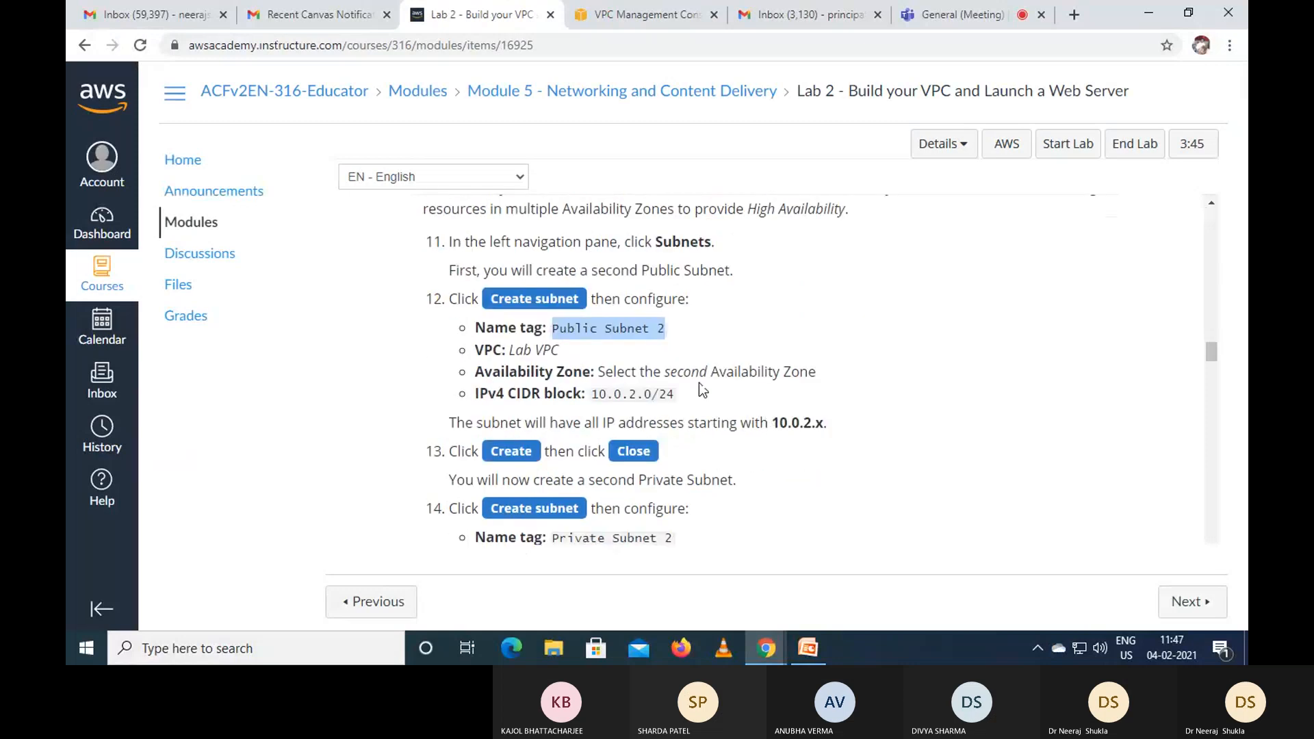
{"action": "right_click", "coordinate": [635, 331]}
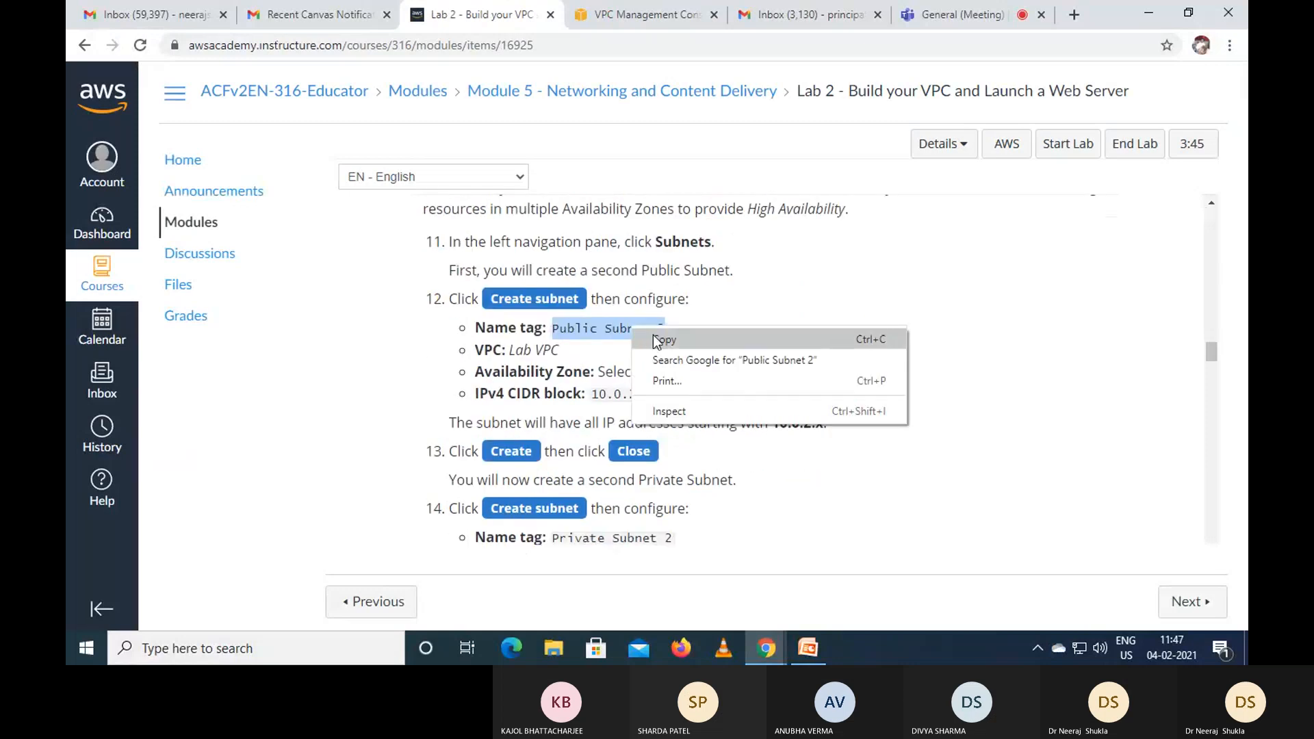
{"action": "left_click", "coordinate": [653, 335]}
{"action": "left_click", "coordinate": [607, 16]}
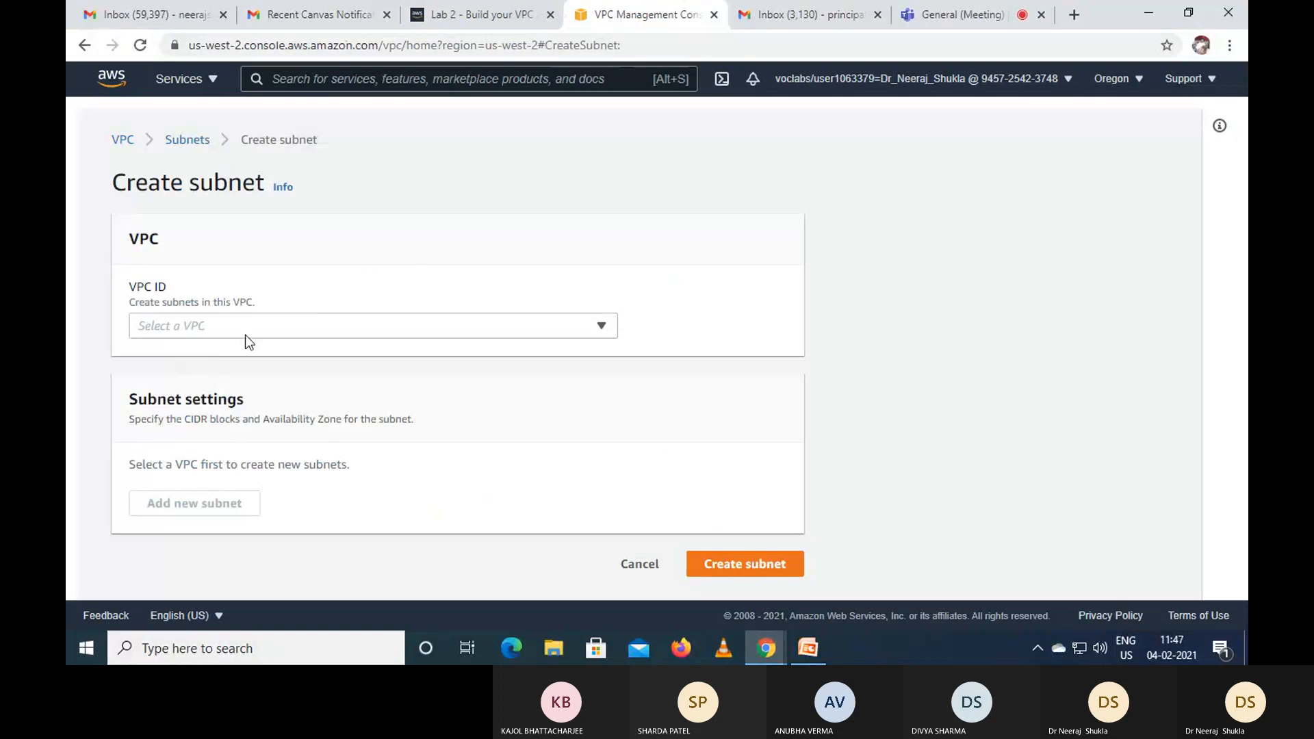
- Choose Lab VPC as the VPC for the new subnet and name the subnet Public Subnet 2
{"action": "left_click", "coordinate": [600, 328]}
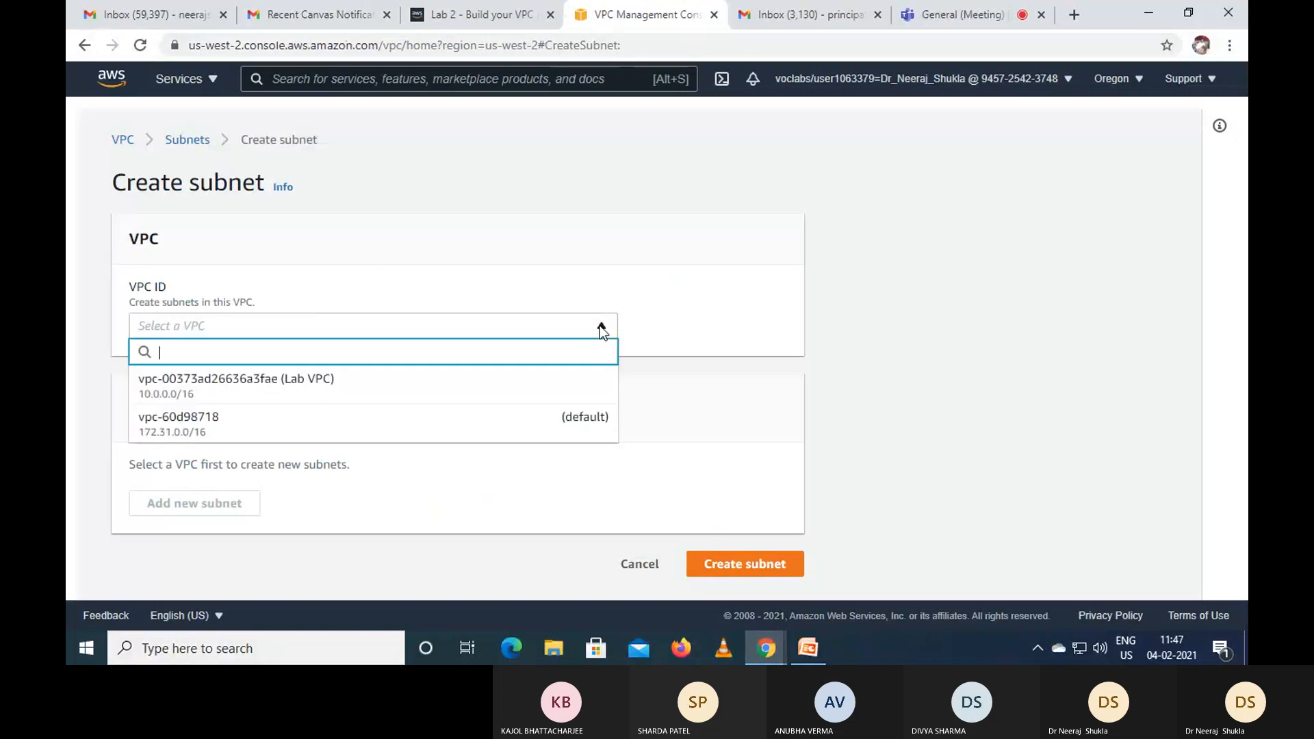
{"action": "left_click", "coordinate": [528, 382]}
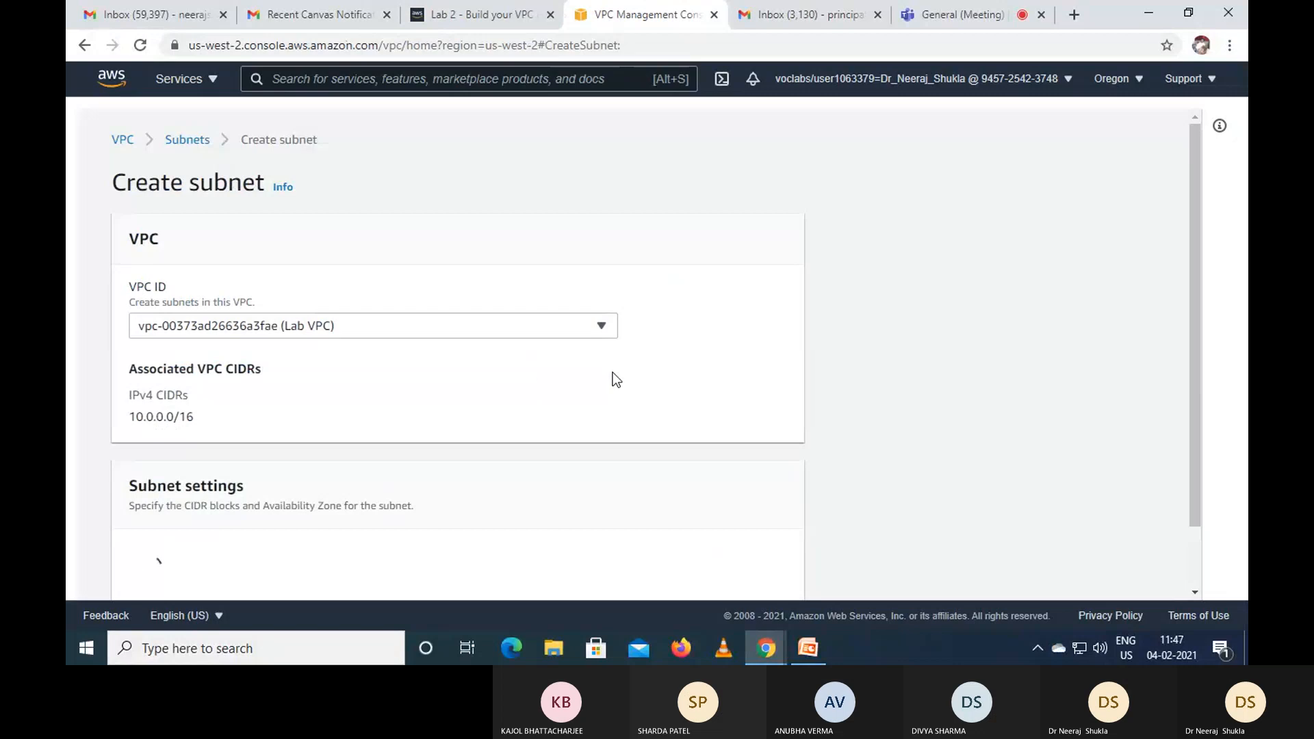
{"action": "scroll", "coordinate": [686, 365], "scroll_direction": "down", "scroll_amount": 4}
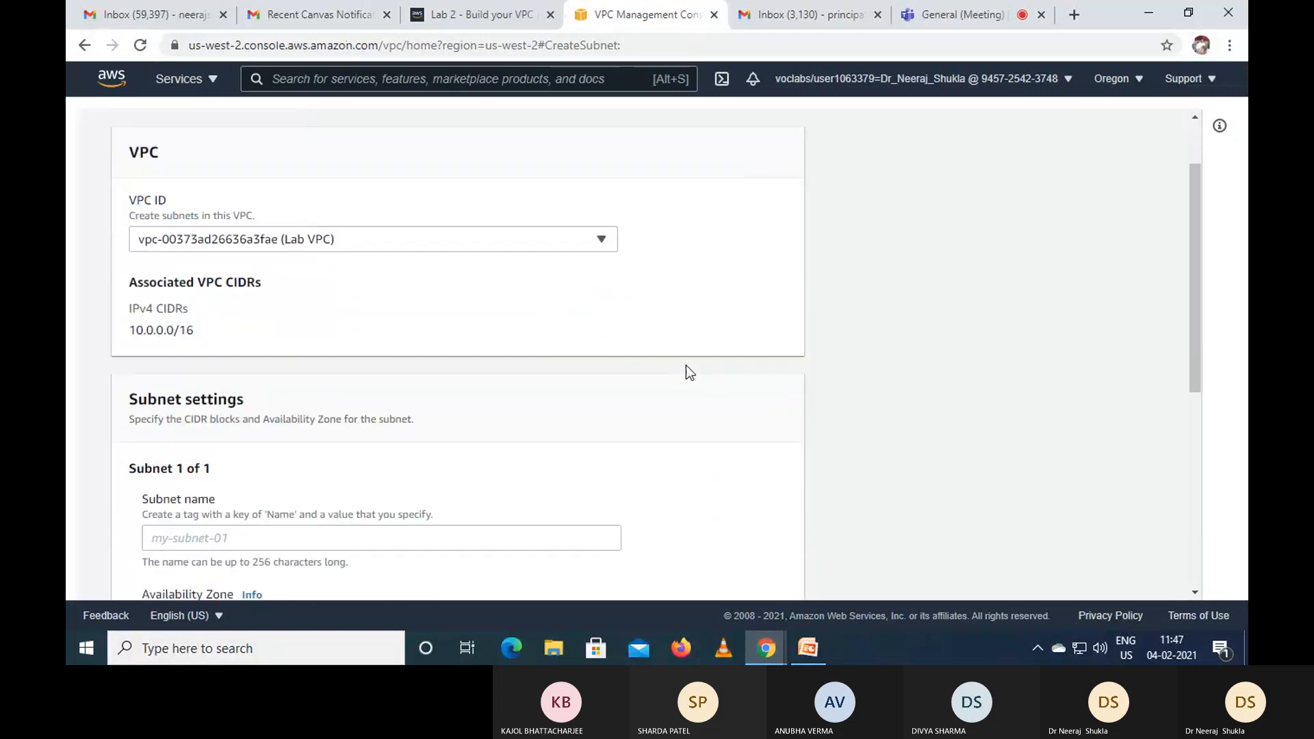
{"action": "left_click", "coordinate": [231, 369]}
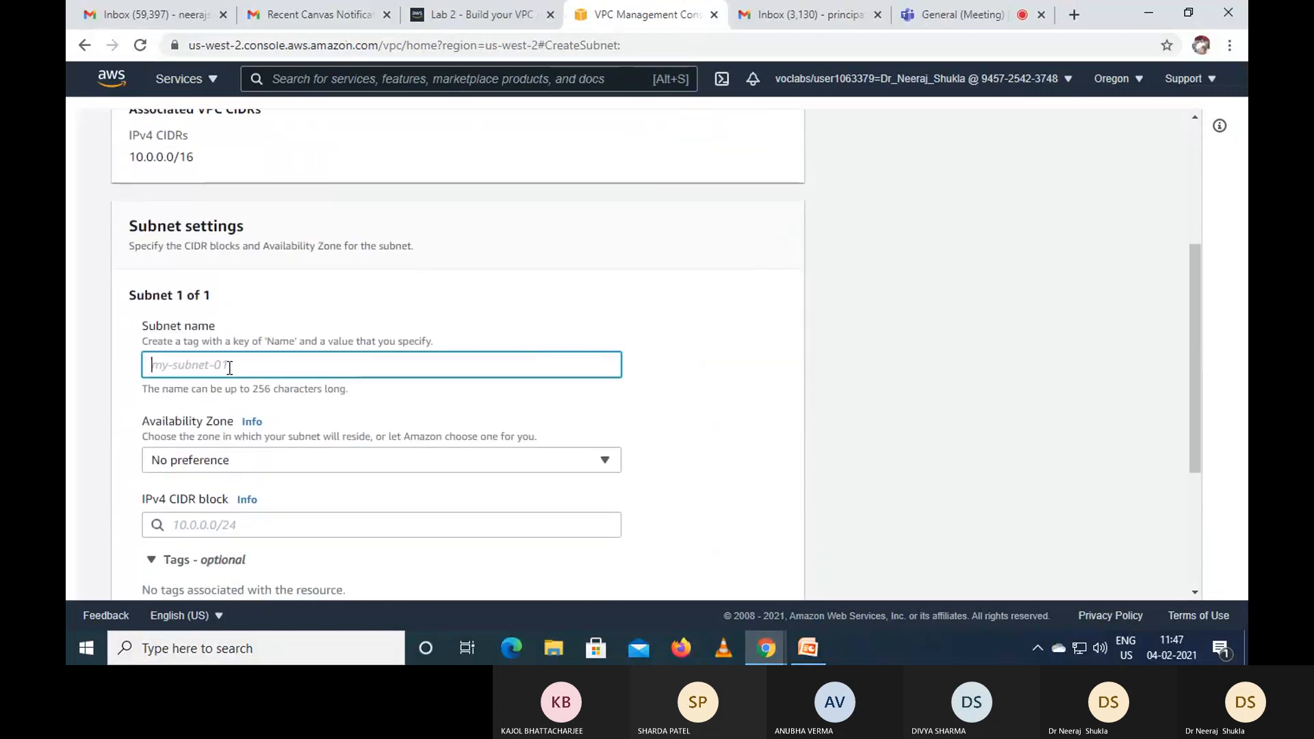
{"action": "right_click", "coordinate": [229, 368]}
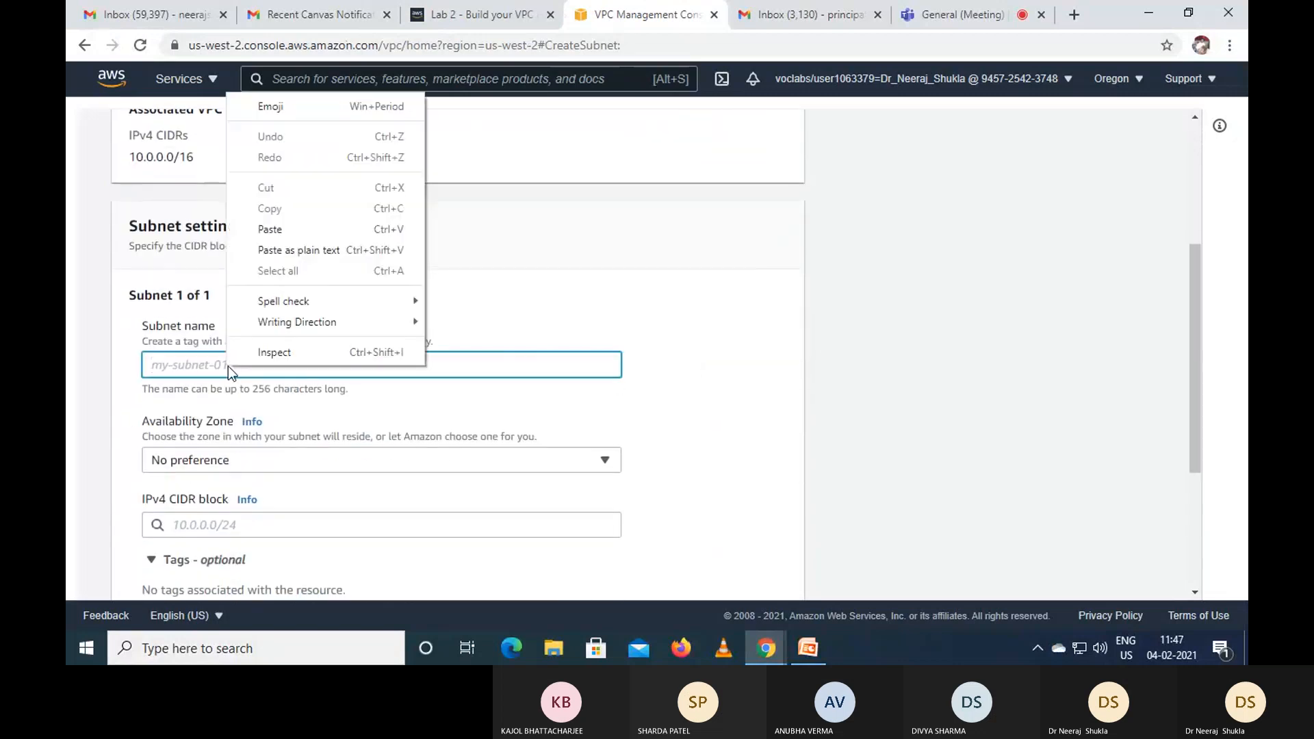
{"action": "left_click", "coordinate": [304, 230]}
- Set the Availability Zone of Public Subnet 2 to US West (Oregon) / us-west-2b and review the subnet settings
{"action": "scroll", "coordinate": [492, 375], "scroll_direction": "up", "scroll_amount": 3}
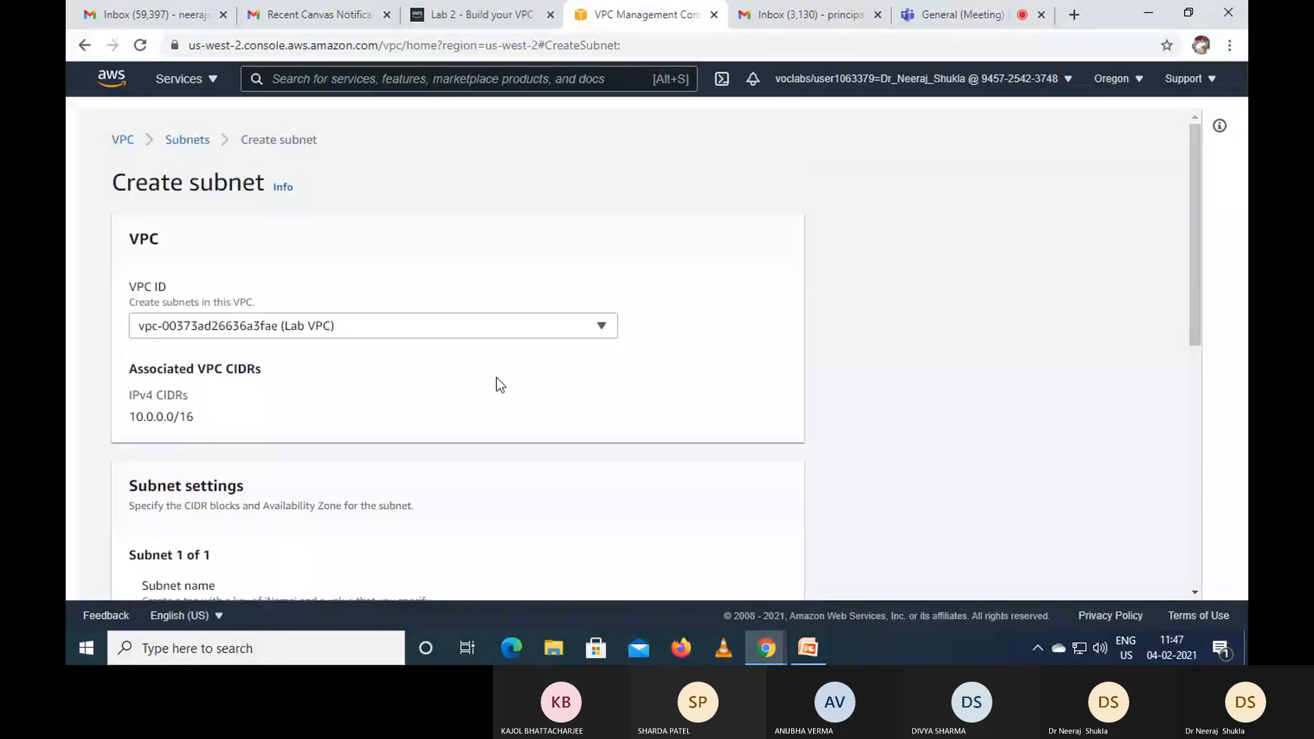
{"action": "scroll", "coordinate": [495, 376], "scroll_direction": "down", "scroll_amount": 6}
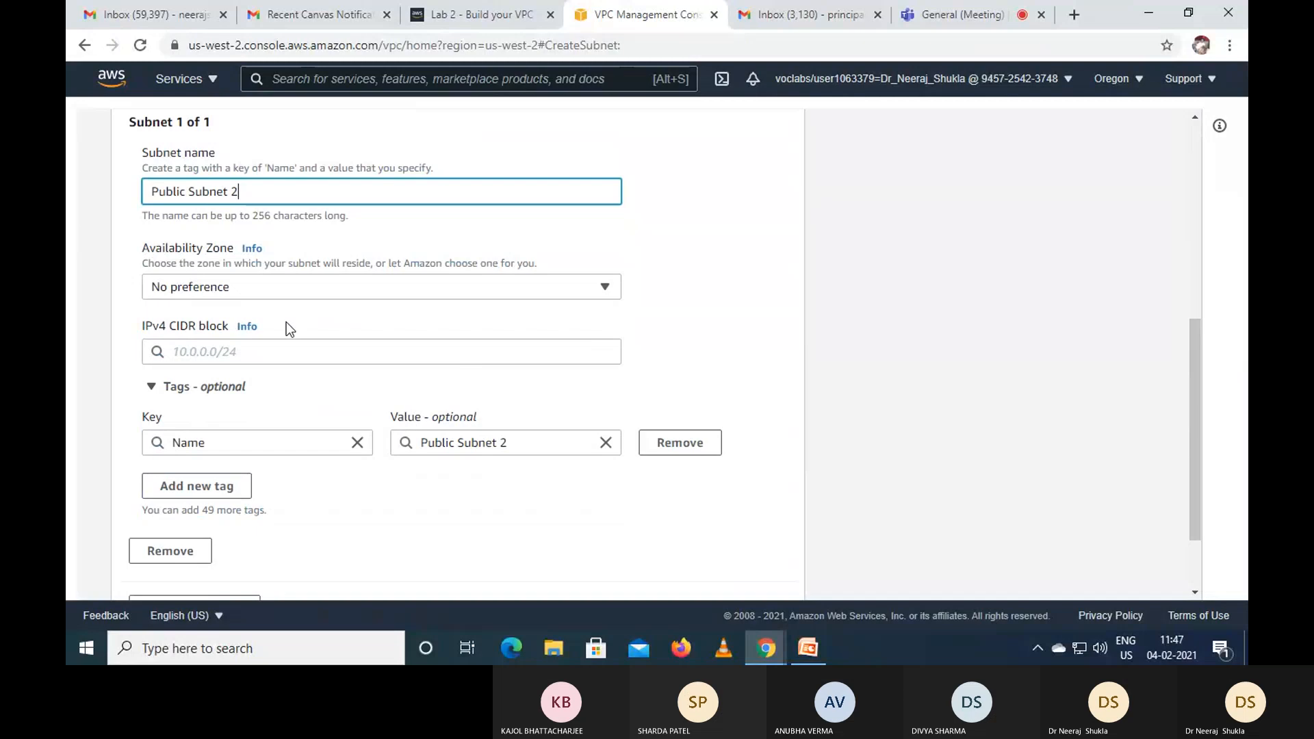
{"action": "scroll", "coordinate": [281, 313], "scroll_direction": "up", "scroll_amount": 5}
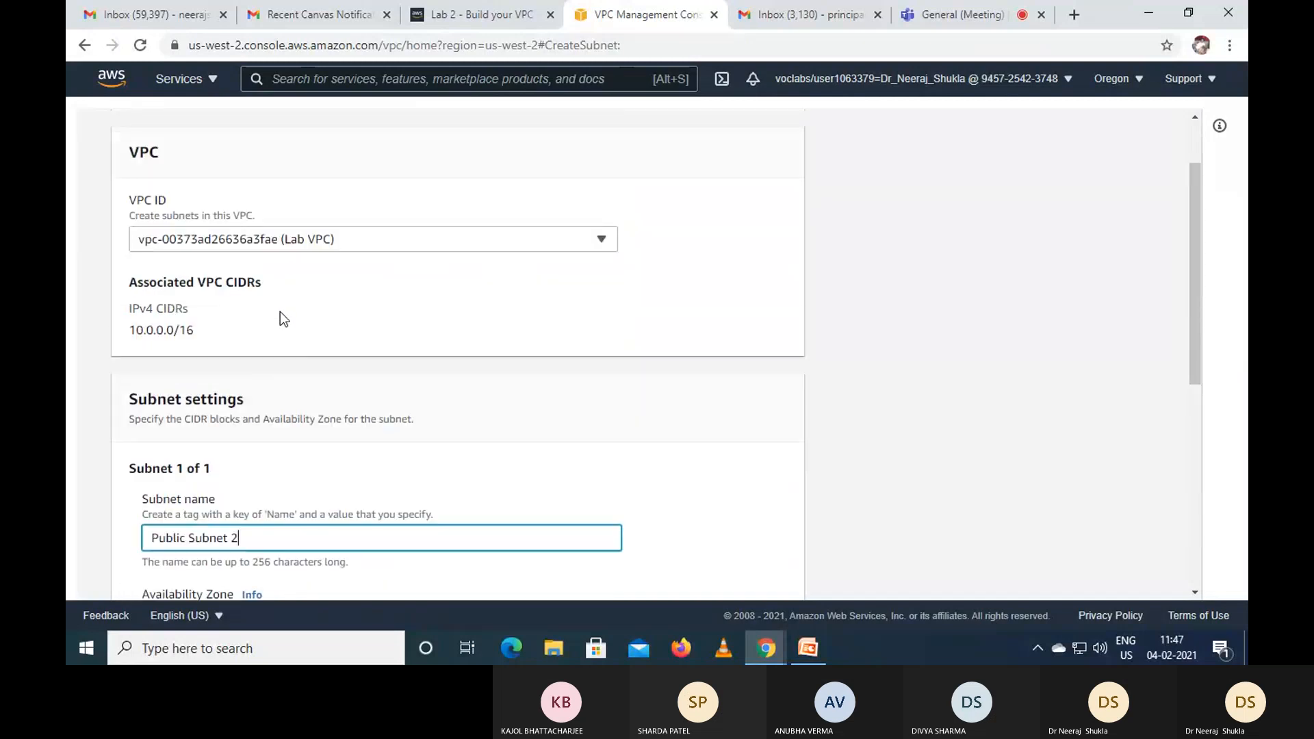
{"action": "scroll", "coordinate": [281, 311], "scroll_direction": "down", "scroll_amount": 5}
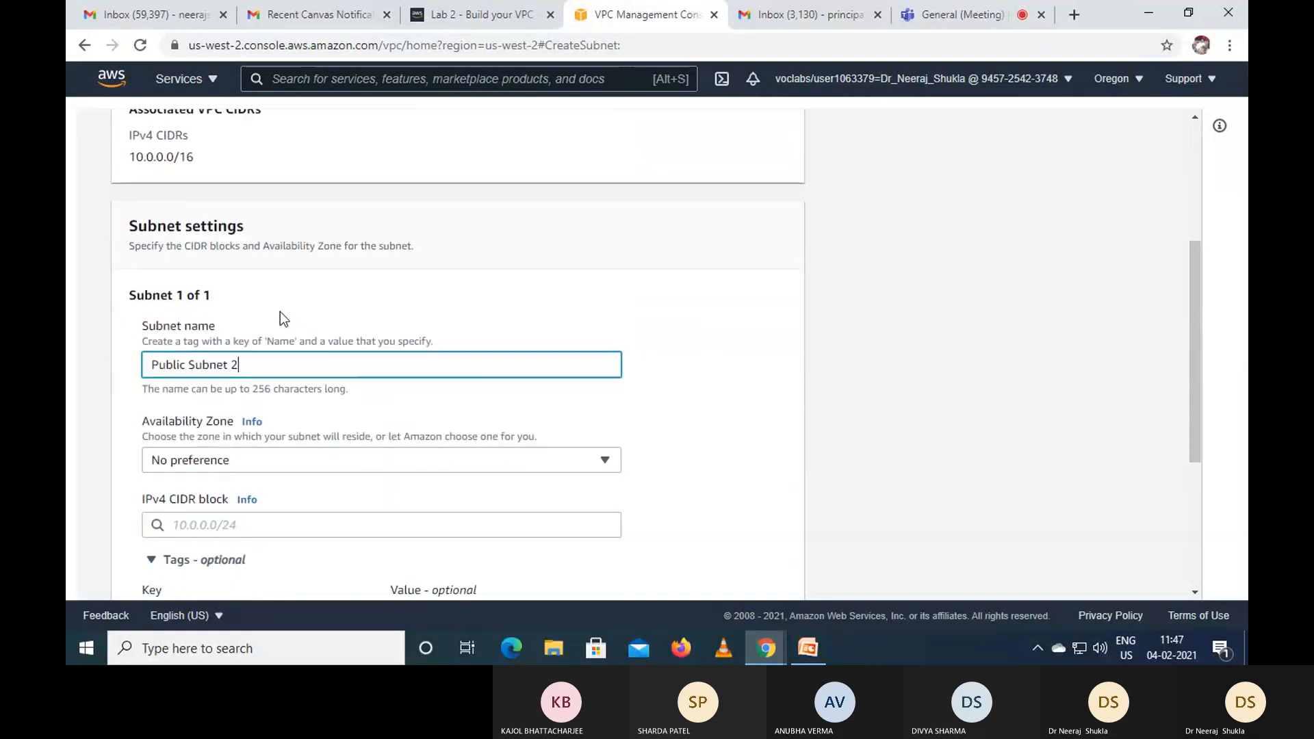
{"action": "left_click", "coordinate": [602, 295]}
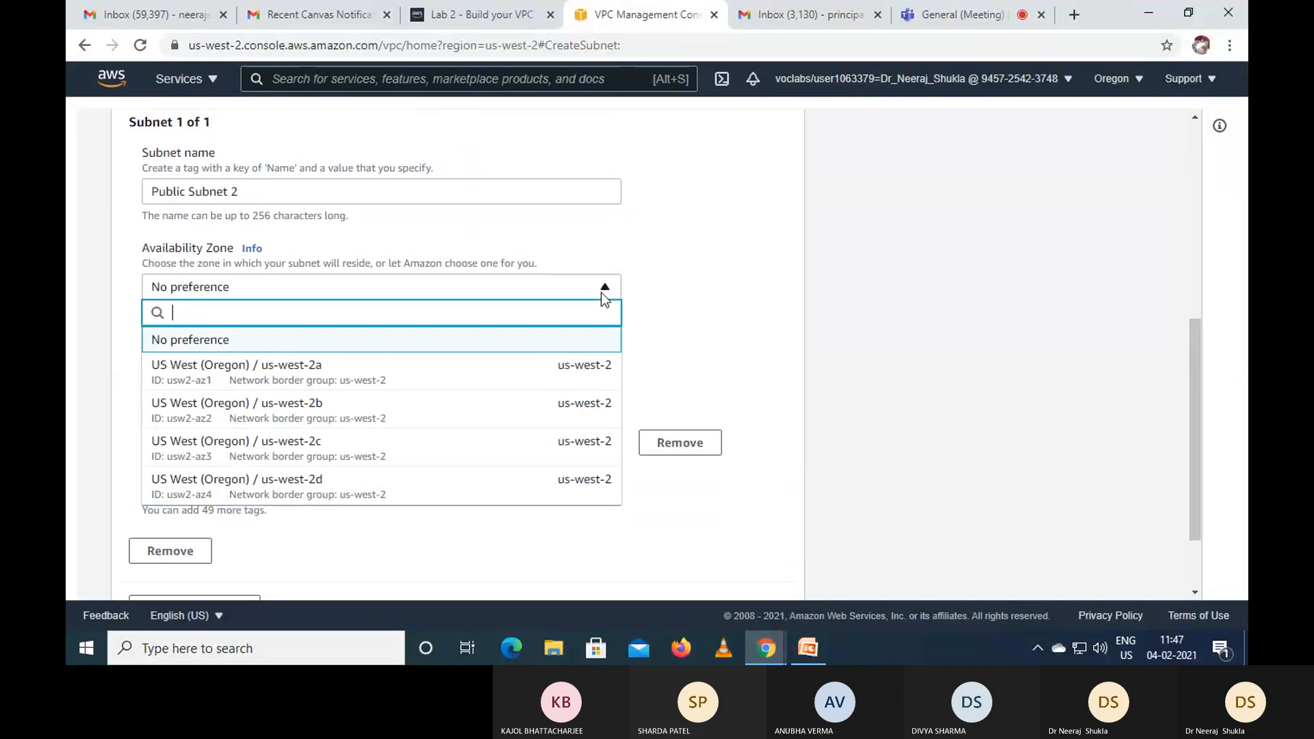
{"action": "left_click", "coordinate": [420, 409]}
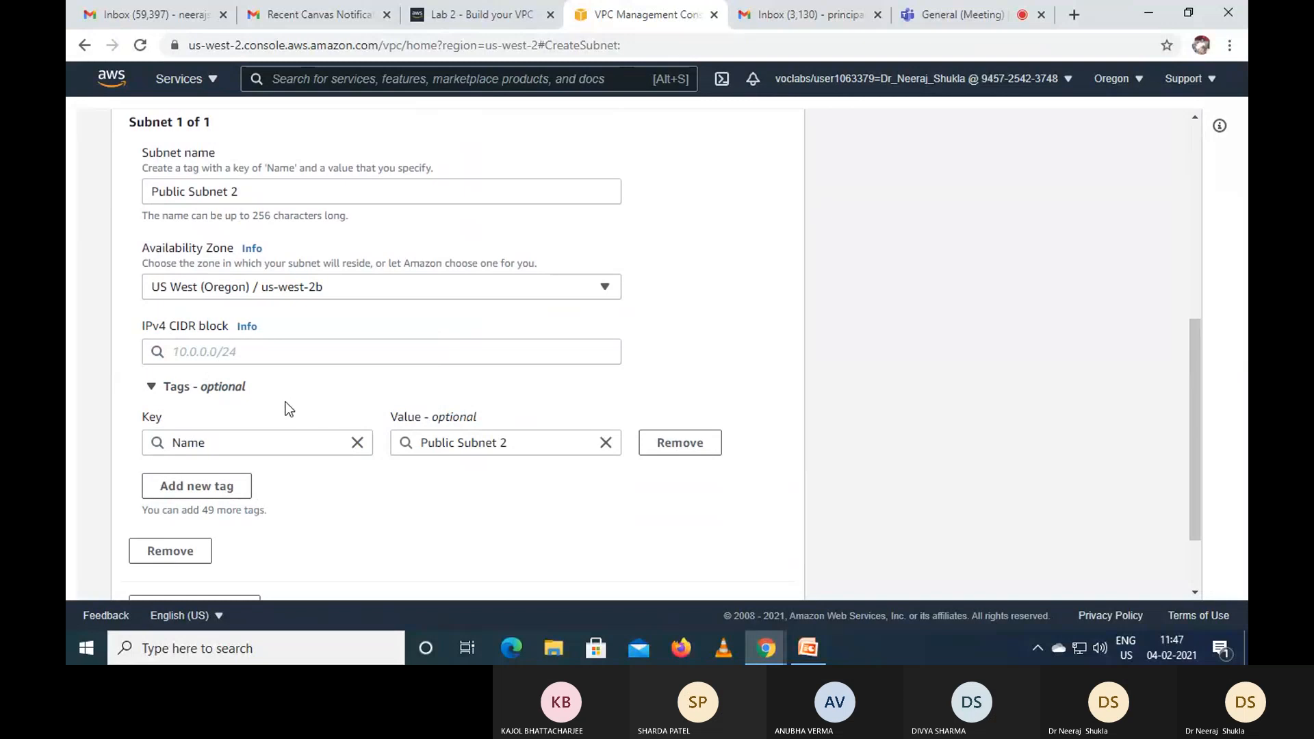
{"action": "scroll", "coordinate": [285, 401], "scroll_direction": "down", "scroll_amount": 2}
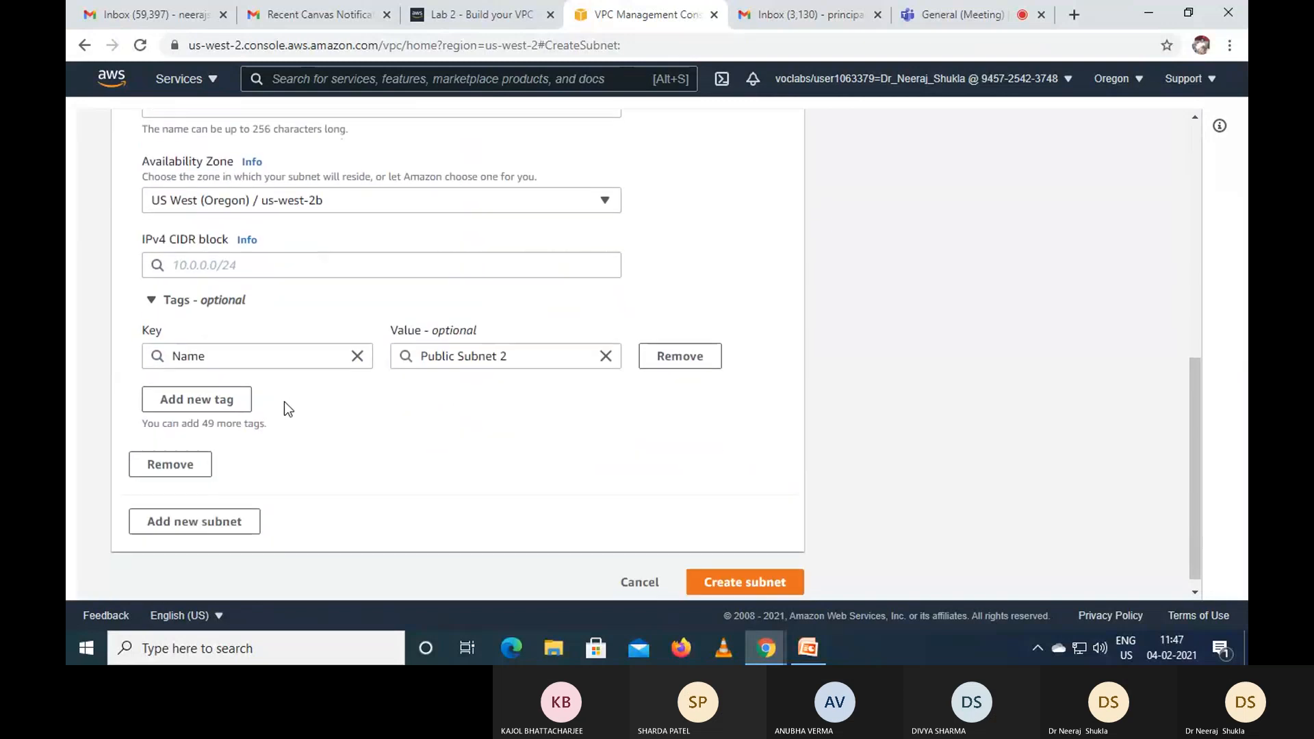
{"action": "scroll", "coordinate": [343, 421], "scroll_direction": "up", "scroll_amount": 8}
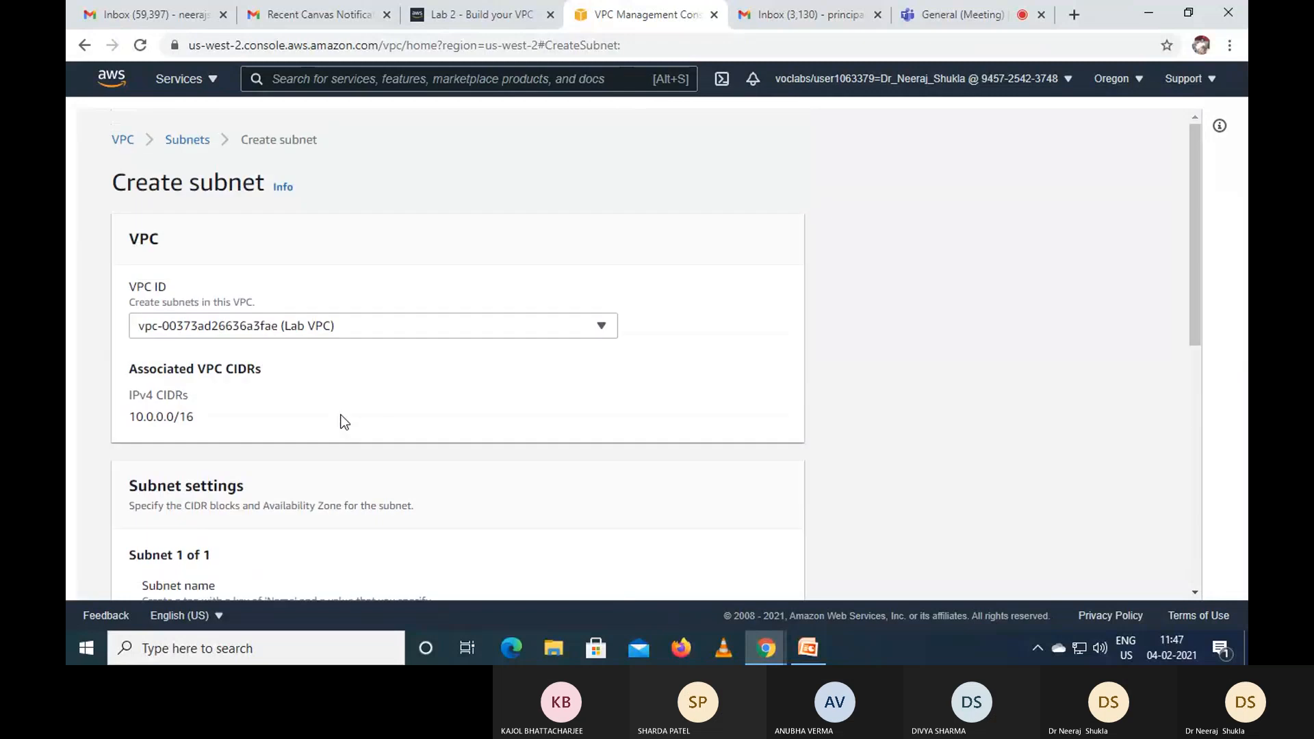
{"action": "scroll", "coordinate": [344, 421], "scroll_direction": "down", "scroll_amount": 3}
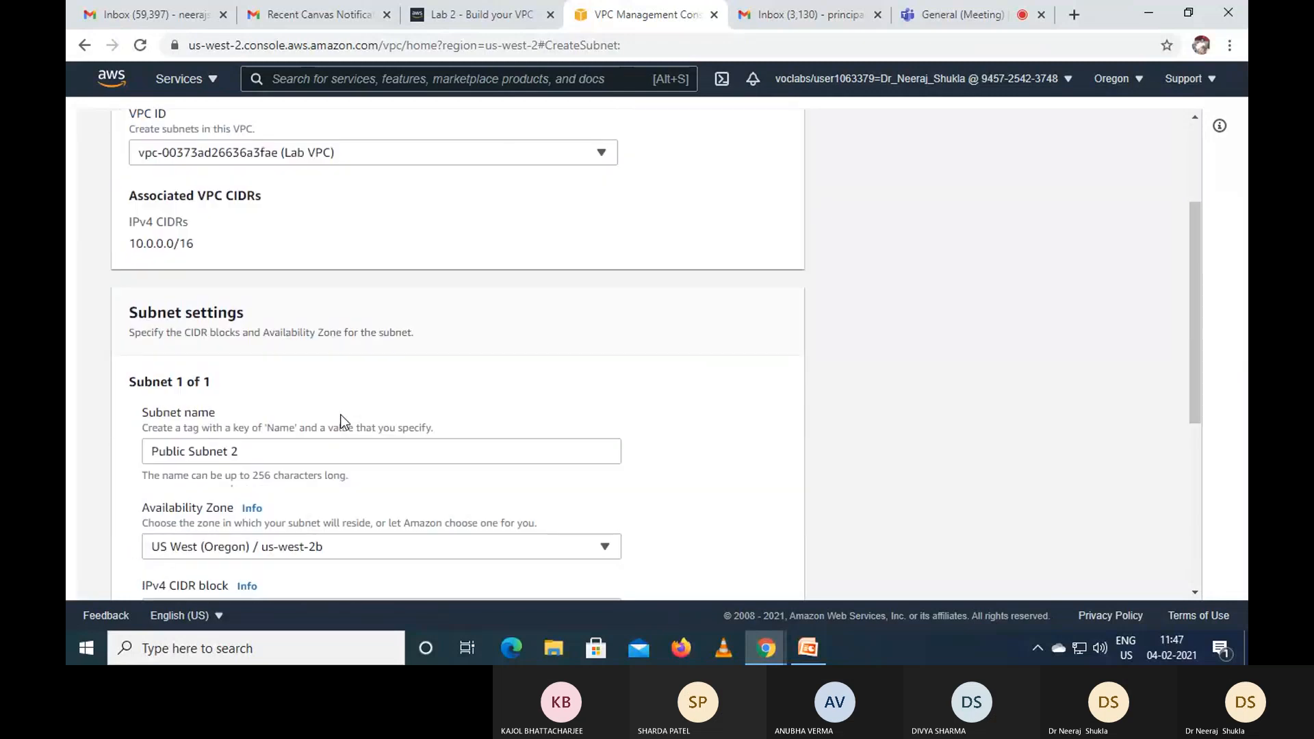
{"action": "scroll", "coordinate": [343, 421], "scroll_direction": "down", "scroll_amount": 1}
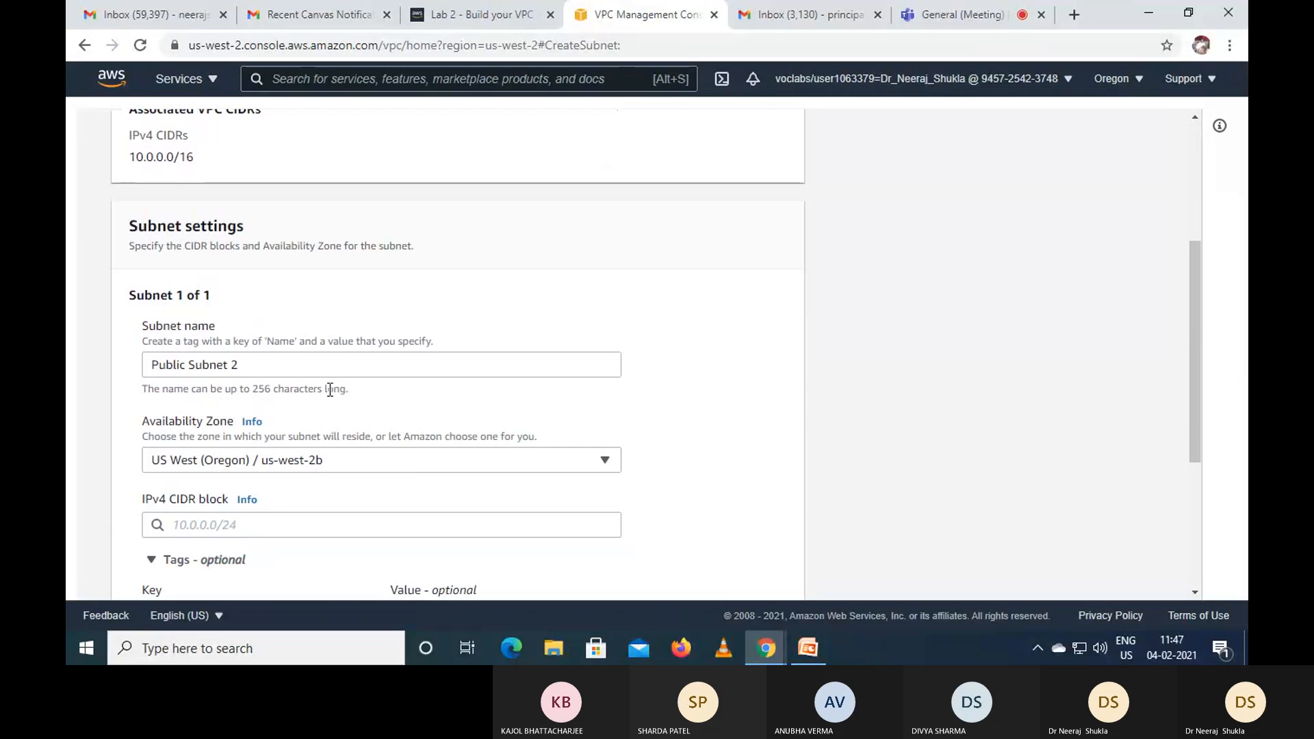
{"action": "scroll", "coordinate": [336, 386], "scroll_direction": "down", "scroll_amount": 1}
{"action": "scroll", "coordinate": [496, 446], "scroll_direction": "down", "scroll_amount": 2}
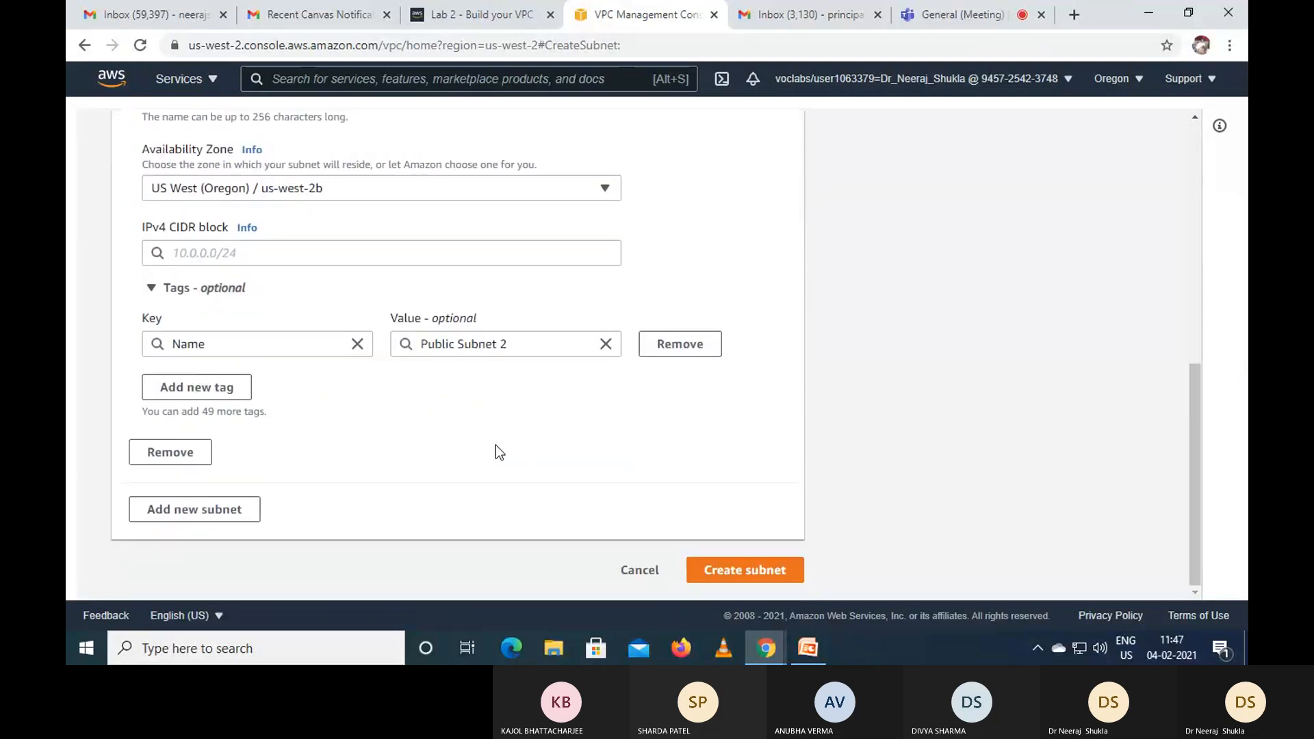
- Copy the IPv4 CIDR block 10.0.2.0/24 from the lab instructions and return to the subnet creation form
{"action": "left_click", "coordinate": [513, 14]}
{"action": "left_click", "coordinate": [920, 393]}
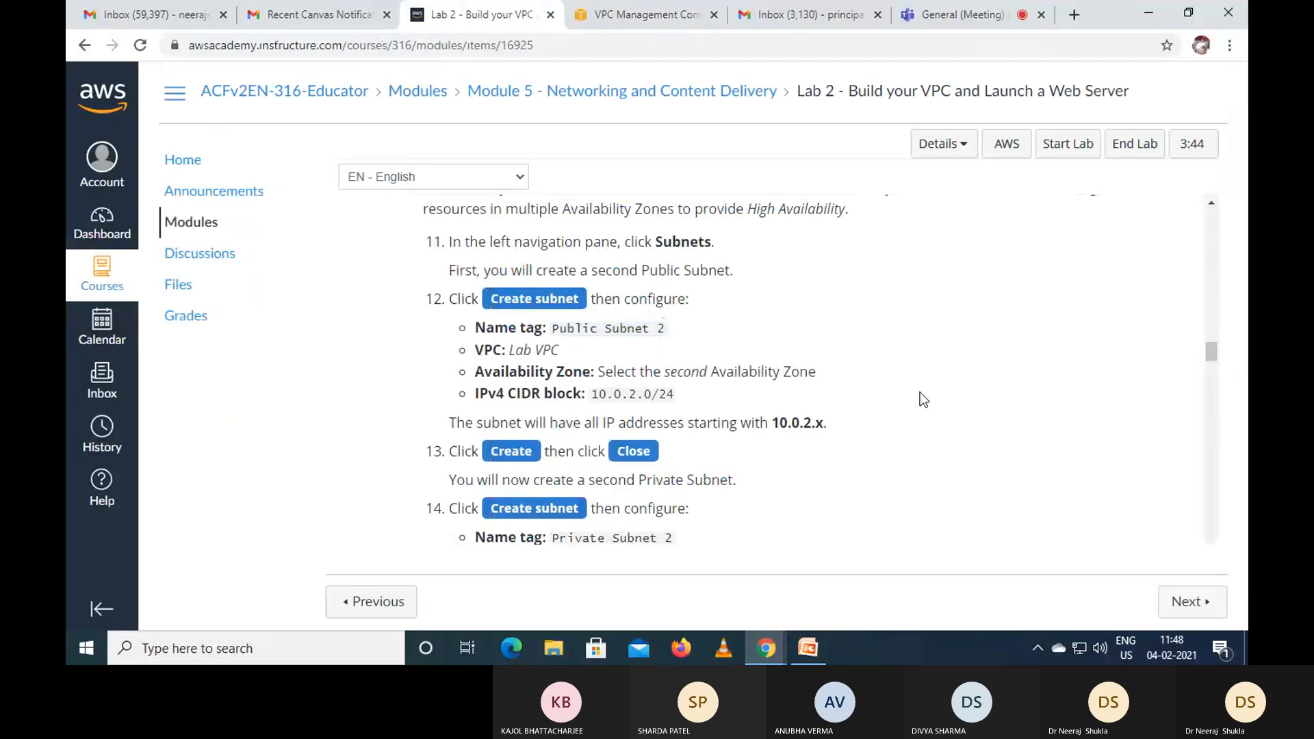
{"action": "left_click_drag", "start_coordinate": [593, 397], "coordinate": [691, 400]}
{"action": "right_click", "coordinate": [644, 402]}
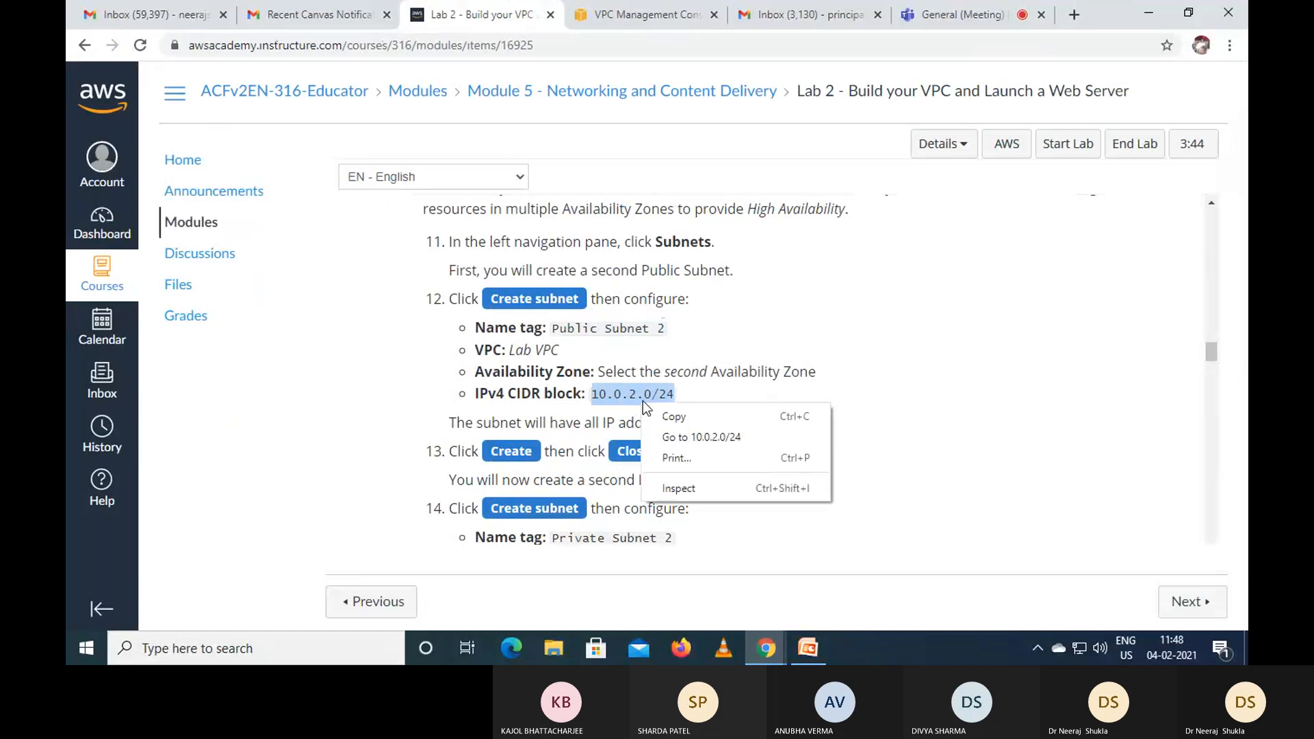
{"action": "left_click", "coordinate": [674, 416]}
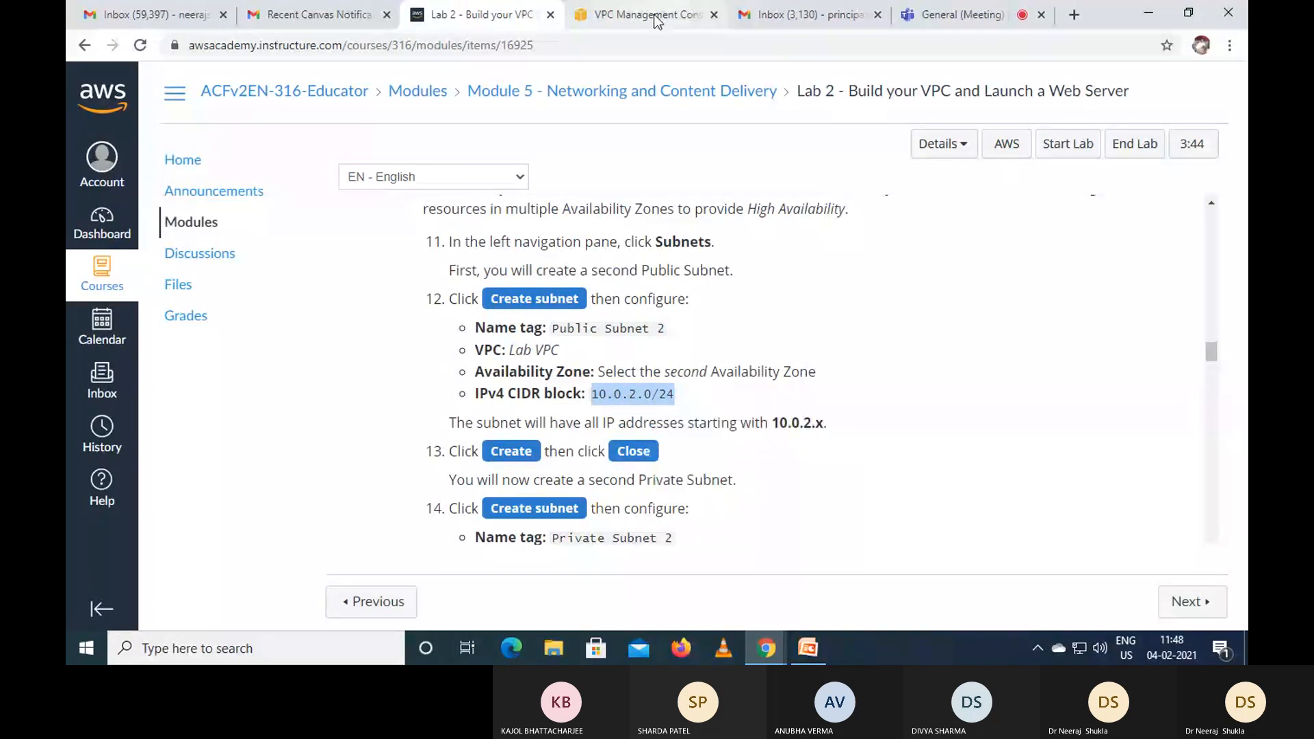
{"action": "left_click", "coordinate": [644, 14]}
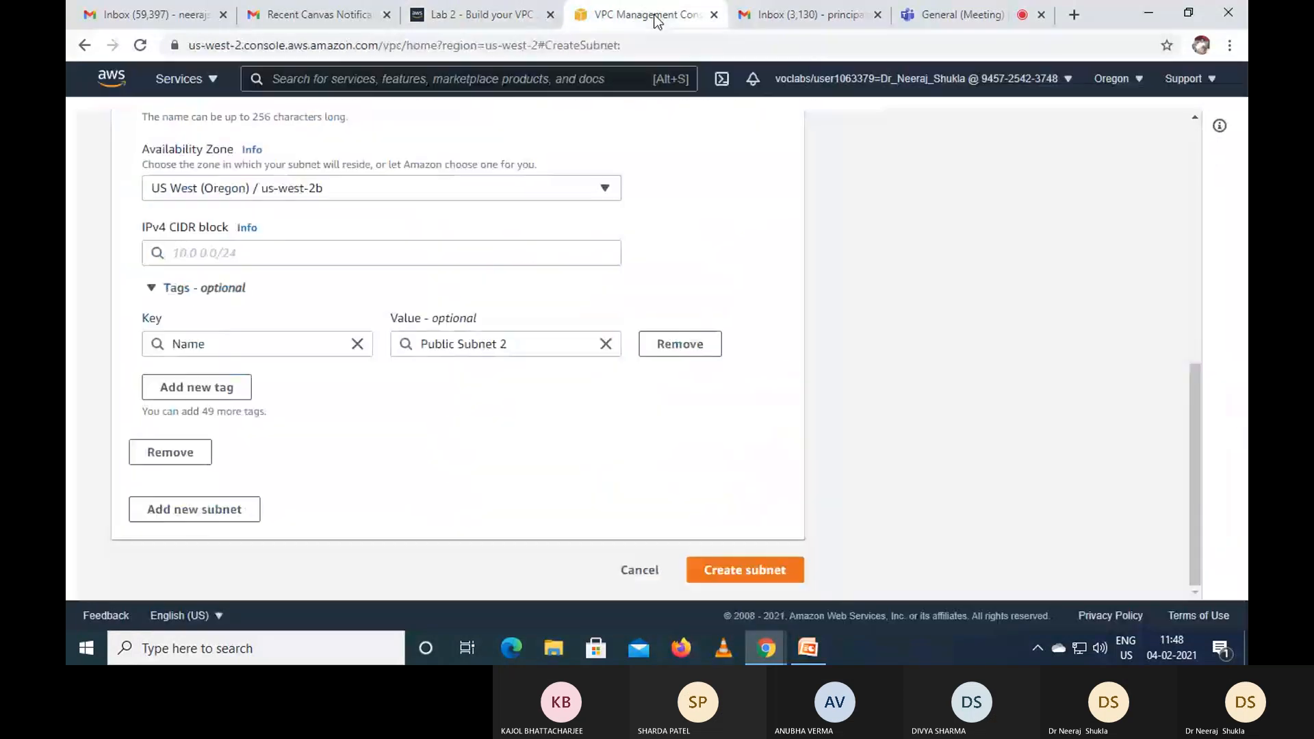
{"action": "left_click", "coordinate": [181, 255]}
{"action": "right_click", "coordinate": [181, 255]}
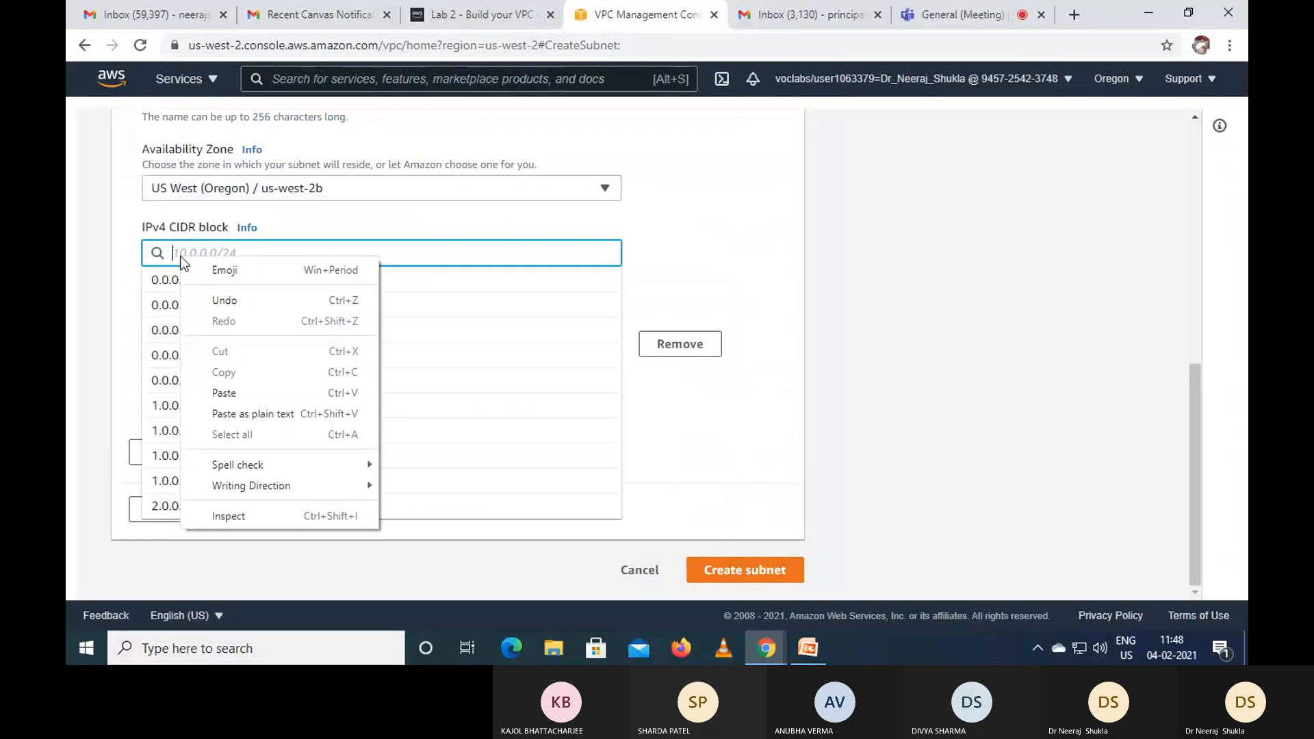
{"action": "left_click", "coordinate": [511, 328]}
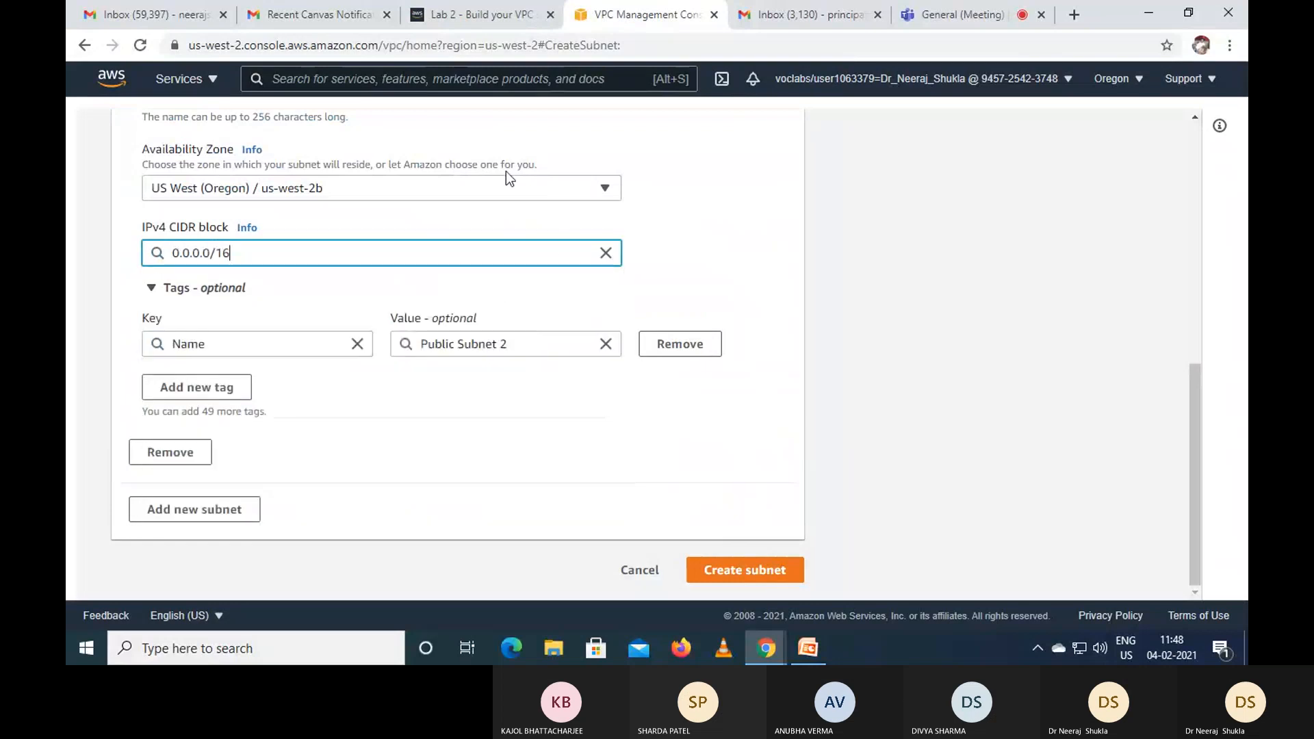
{"action": "left_click", "coordinate": [605, 255]}
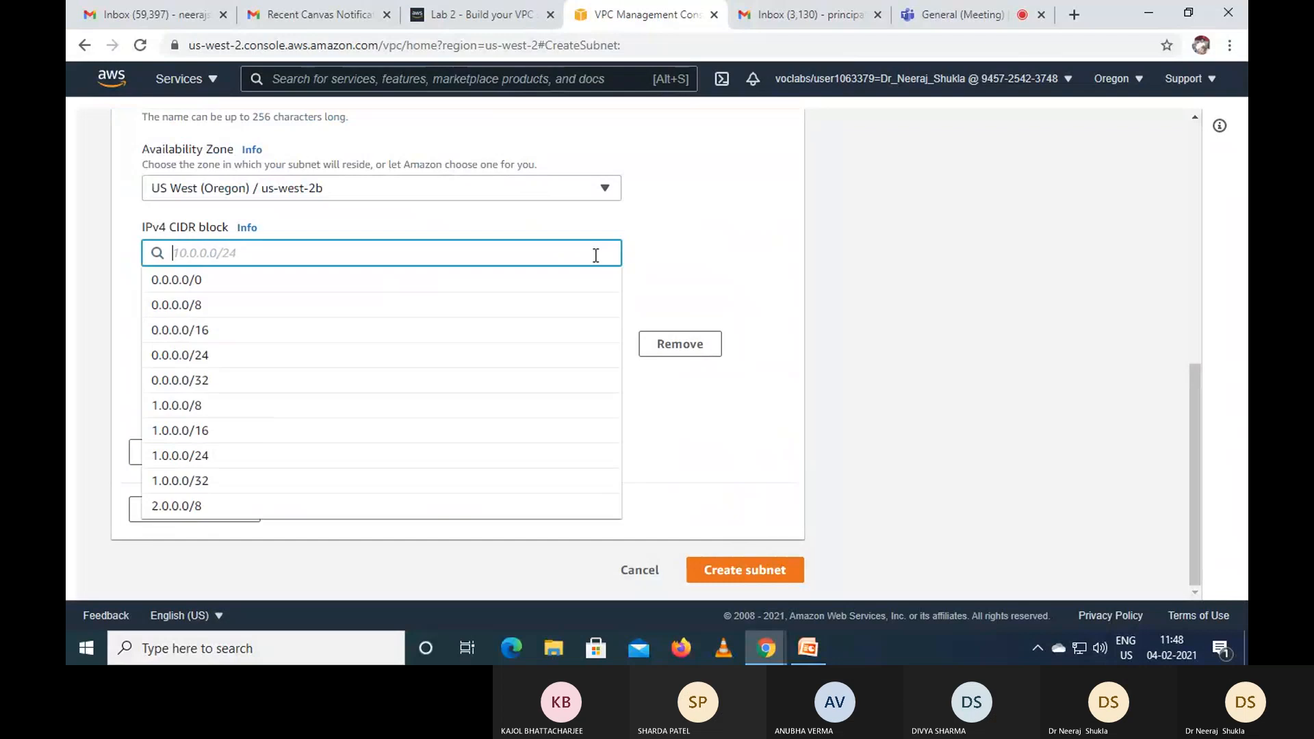
- Recheck the IPv4 CIDR block in the lab instructions and review the VPC, name and Availability Zone entered for Public Subnet 2
{"action": "left_click", "coordinate": [490, 23]}
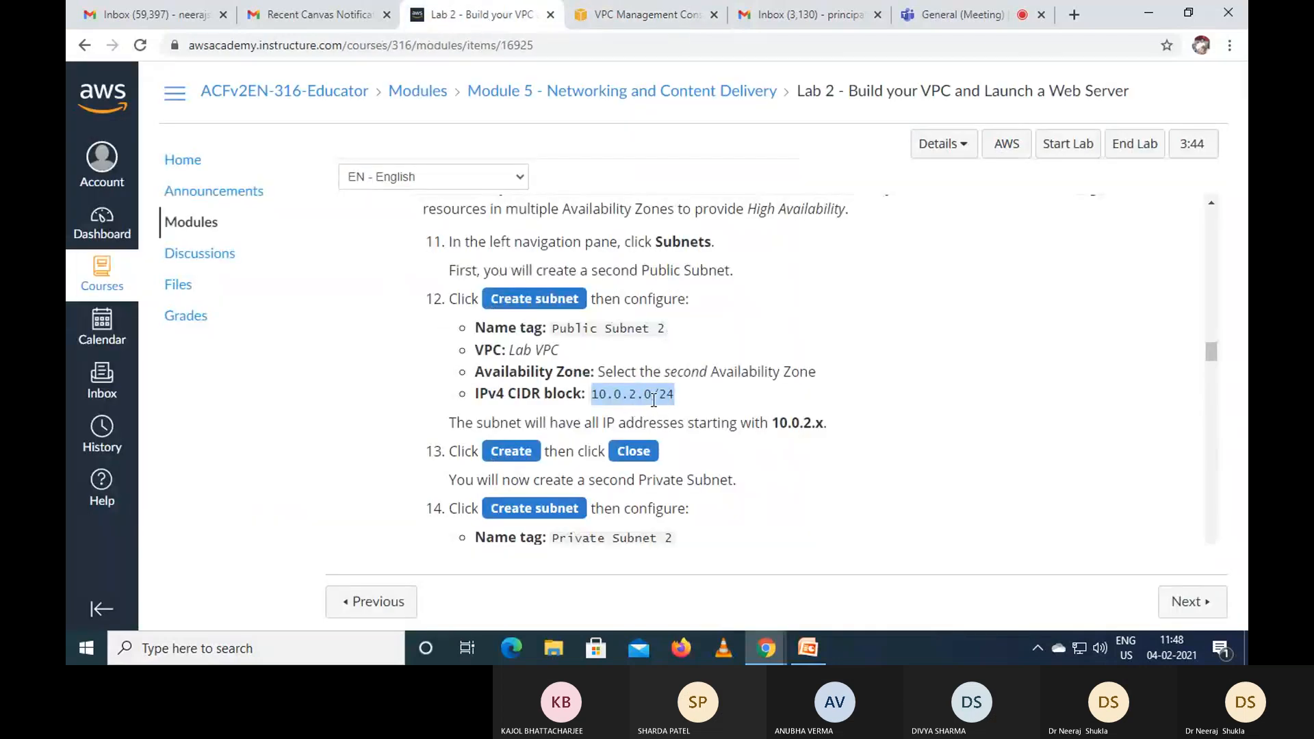
{"action": "left_click", "coordinate": [655, 16]}
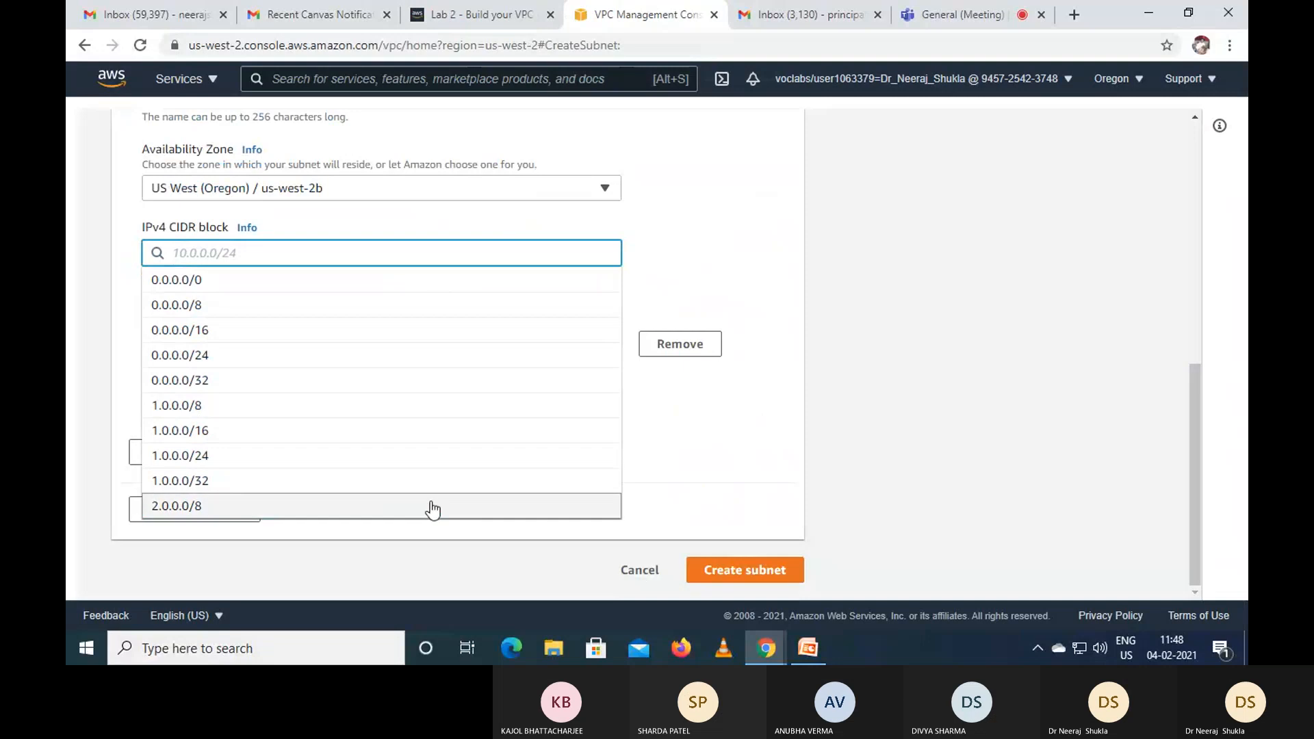
{"action": "scroll", "coordinate": [418, 472], "scroll_direction": "up", "scroll_amount": 5}
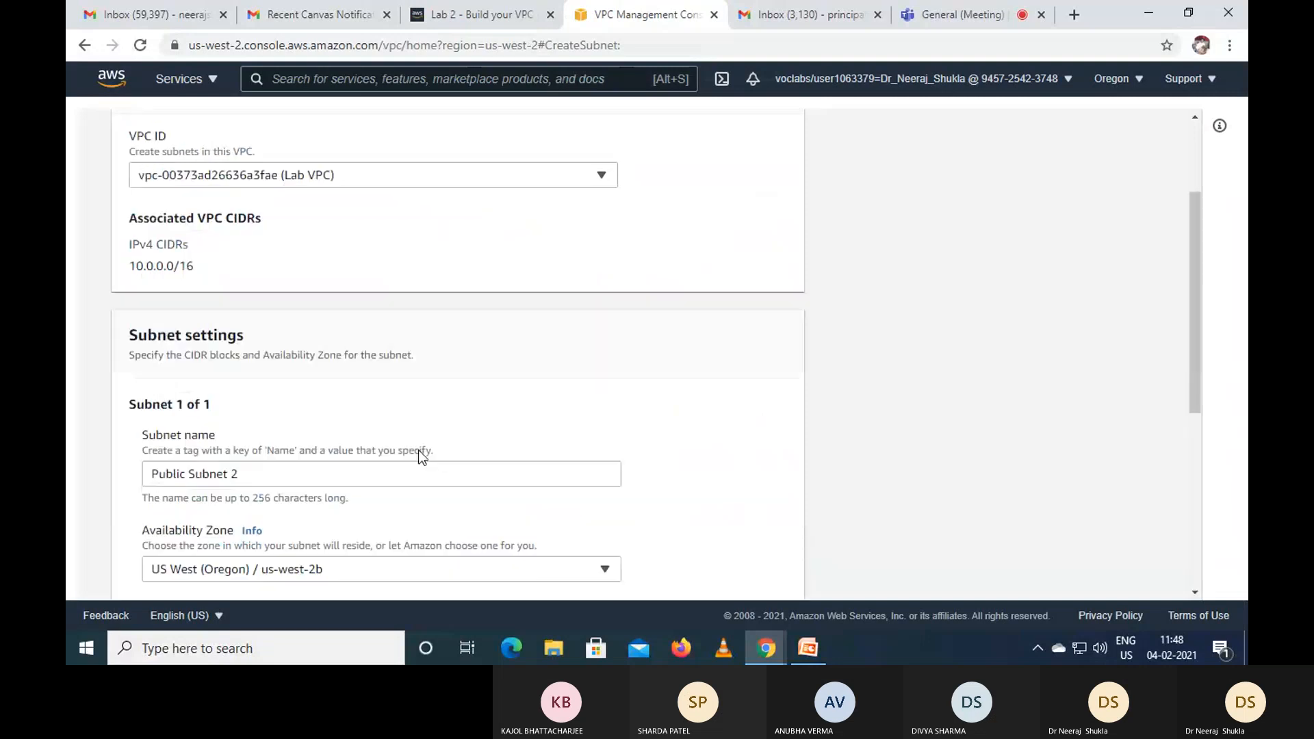
{"action": "scroll", "coordinate": [419, 450], "scroll_direction": "up", "scroll_amount": 2}
{"action": "scroll", "coordinate": [429, 392], "scroll_direction": "down", "scroll_amount": 2}
{"action": "scroll", "coordinate": [433, 399], "scroll_direction": "up", "scroll_amount": 1}
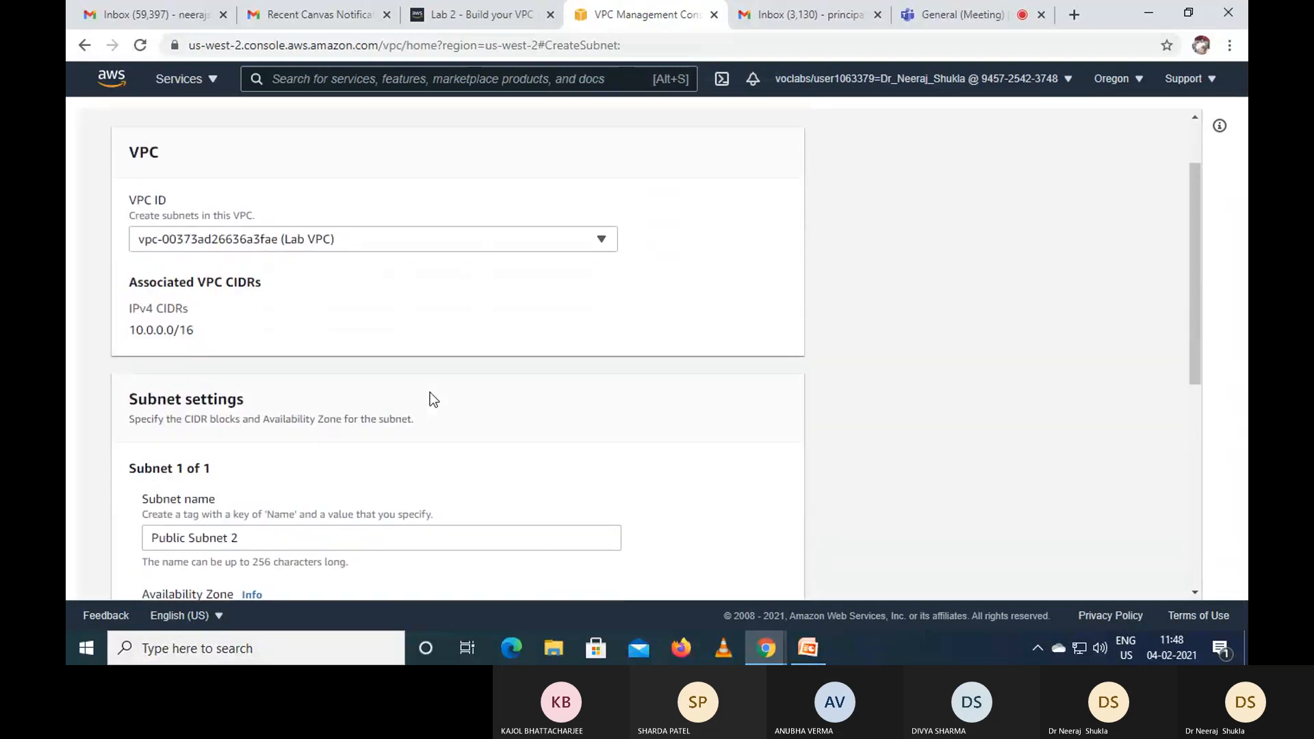
{"action": "scroll", "coordinate": [429, 392], "scroll_direction": "down", "scroll_amount": 4}
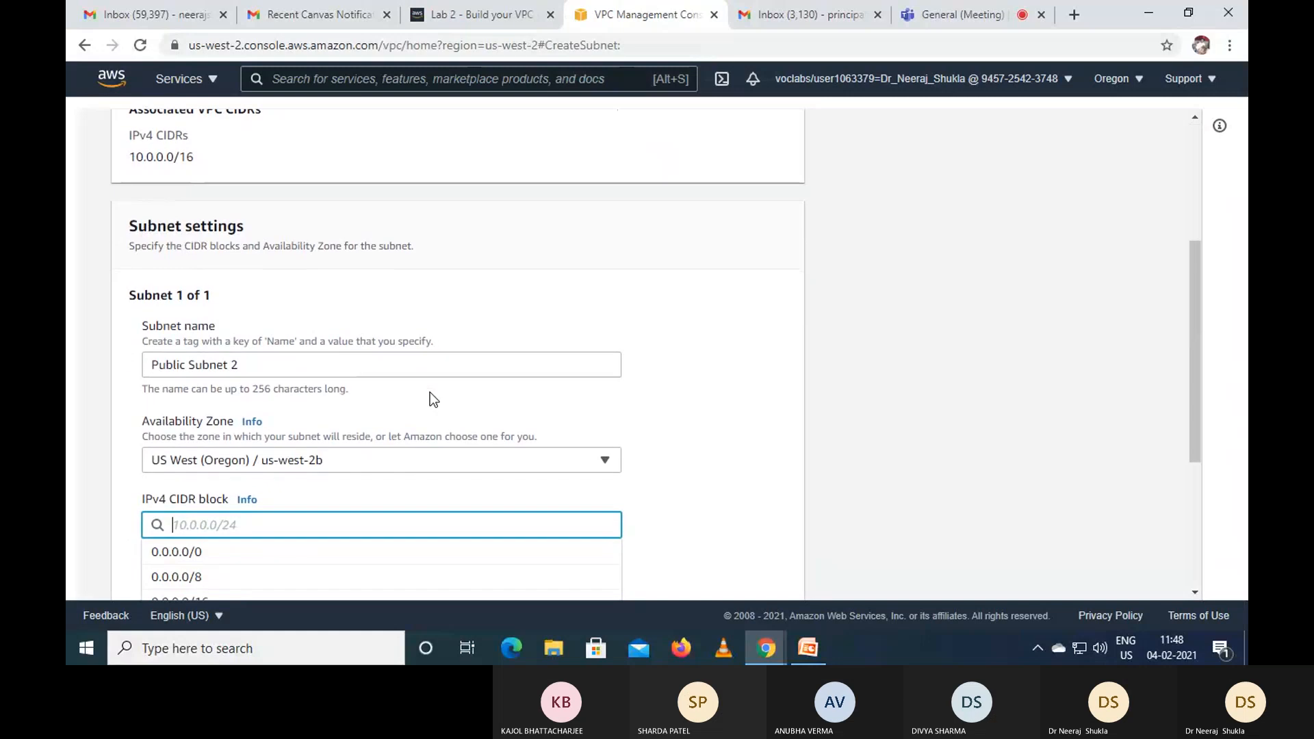
{"action": "scroll", "coordinate": [431, 401], "scroll_direction": "down", "scroll_amount": 1}
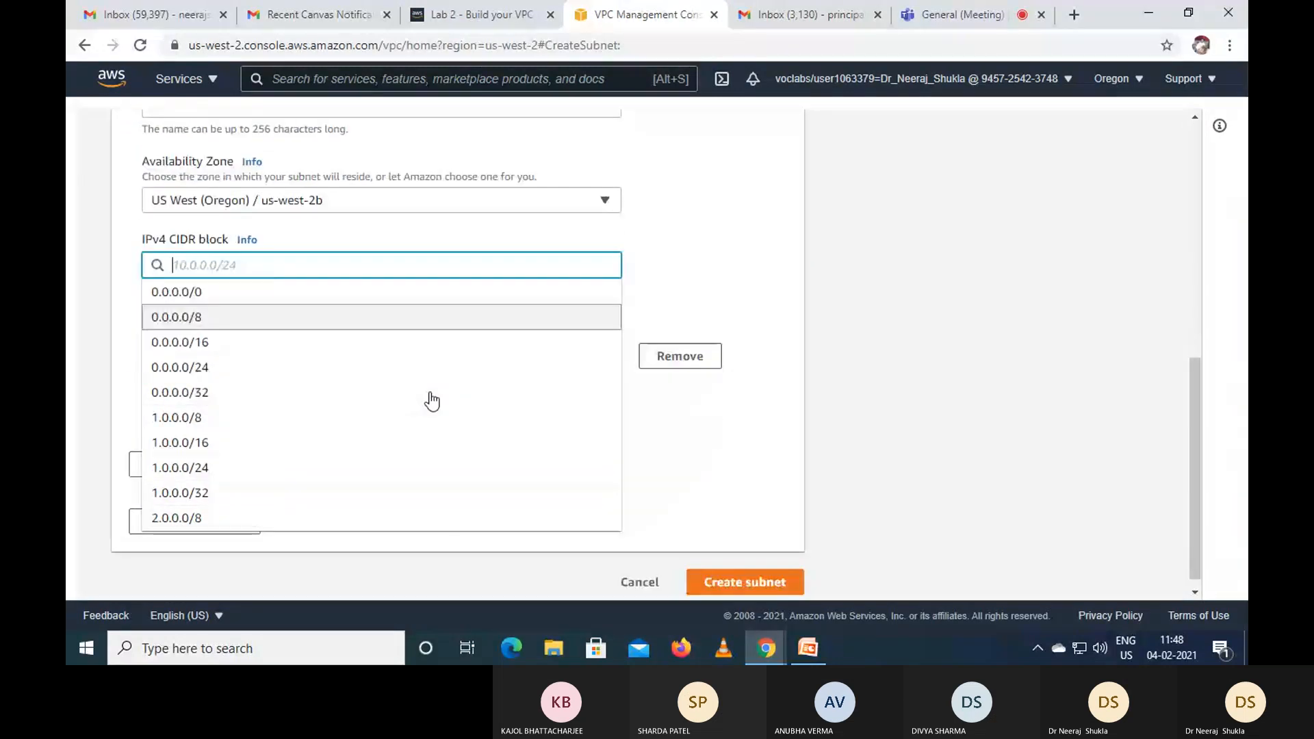
{"action": "scroll", "coordinate": [429, 397], "scroll_direction": "down", "scroll_amount": 1}
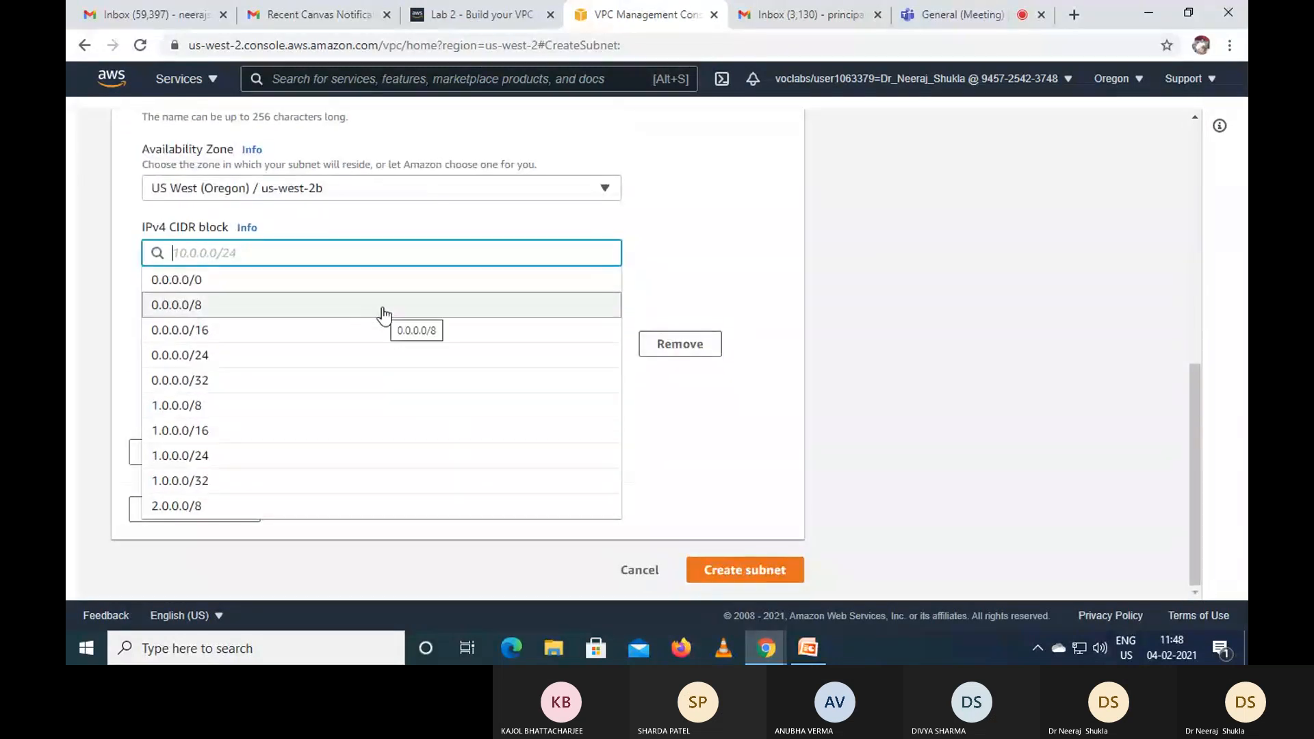
- Set the IPv4 CIDR block of Public Subnet 2 to 10.0.2.0/24
{"action": "type", "text": "10"}
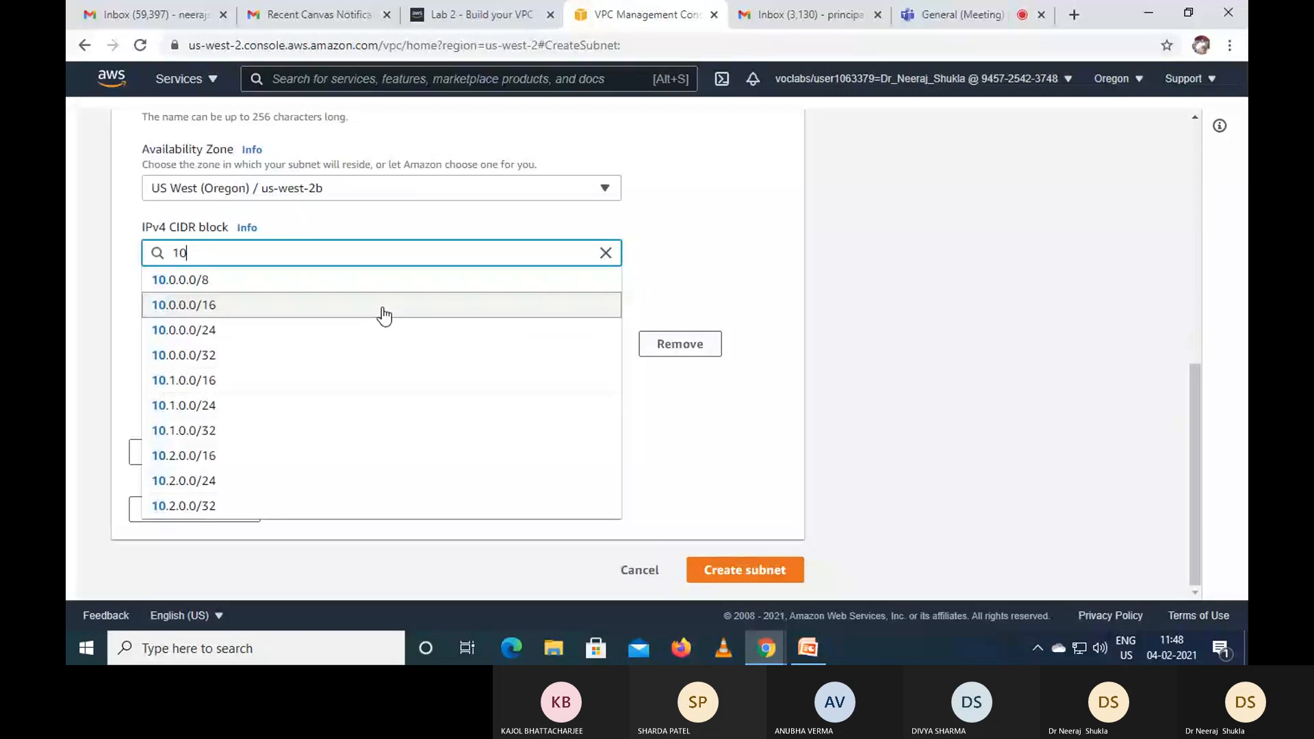
{"action": "type", "text": ".0."}
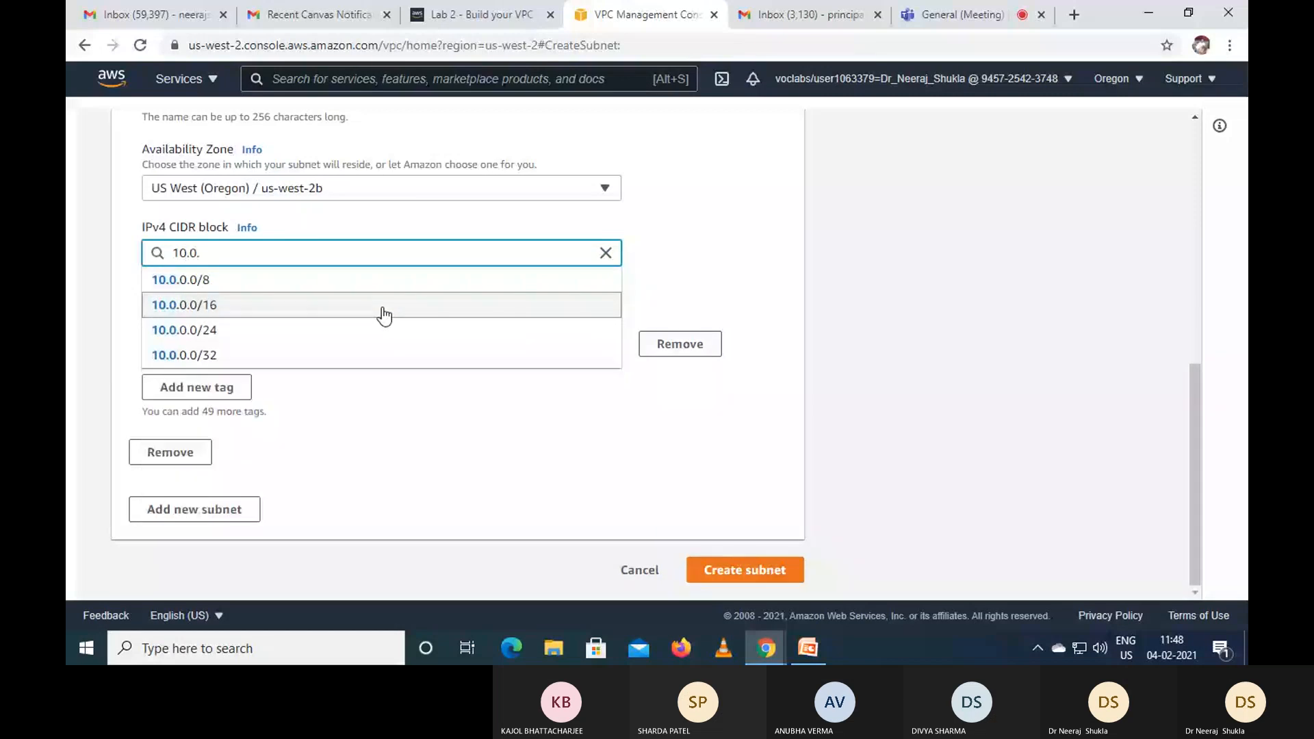
{"action": "type", "text": "2"}
{"action": "left_click", "coordinate": [368, 286]}
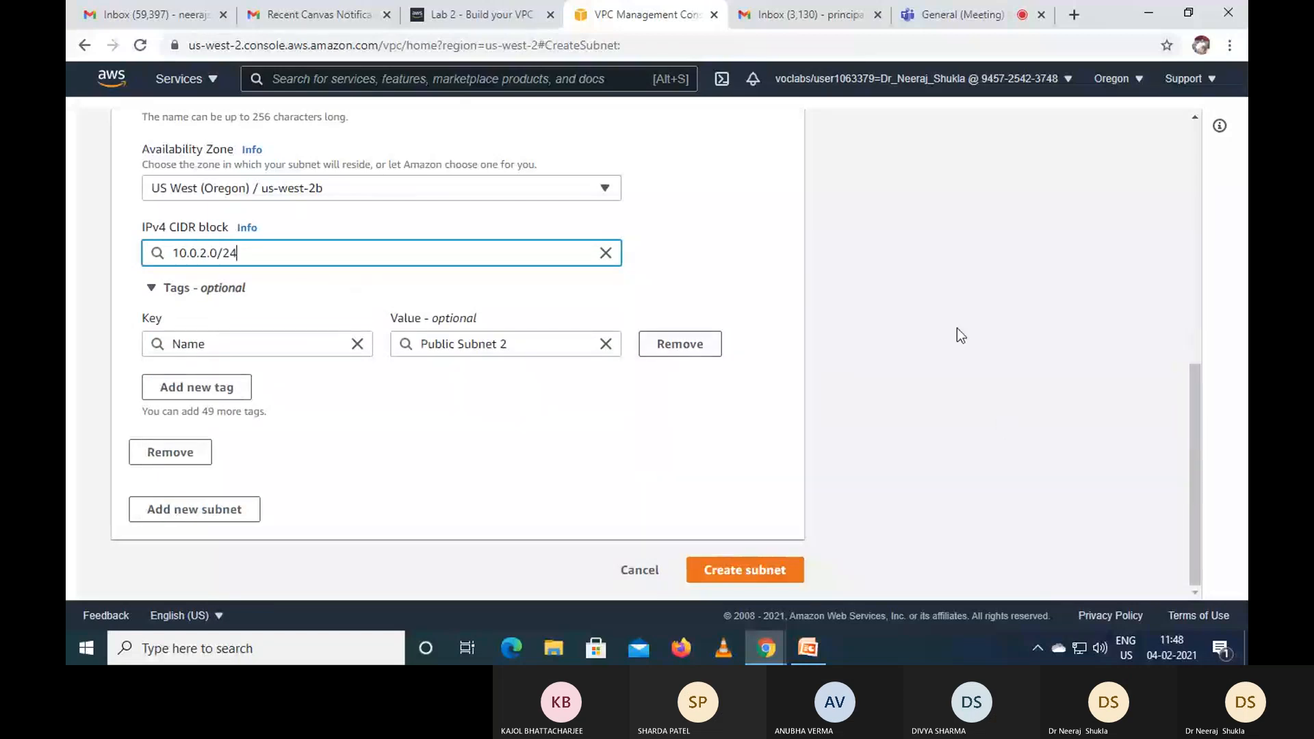
- Compare the form with the lab instructions through step 14 and create Public Subnet 2
{"action": "key", "text": "ctrl+shift+Tab"}
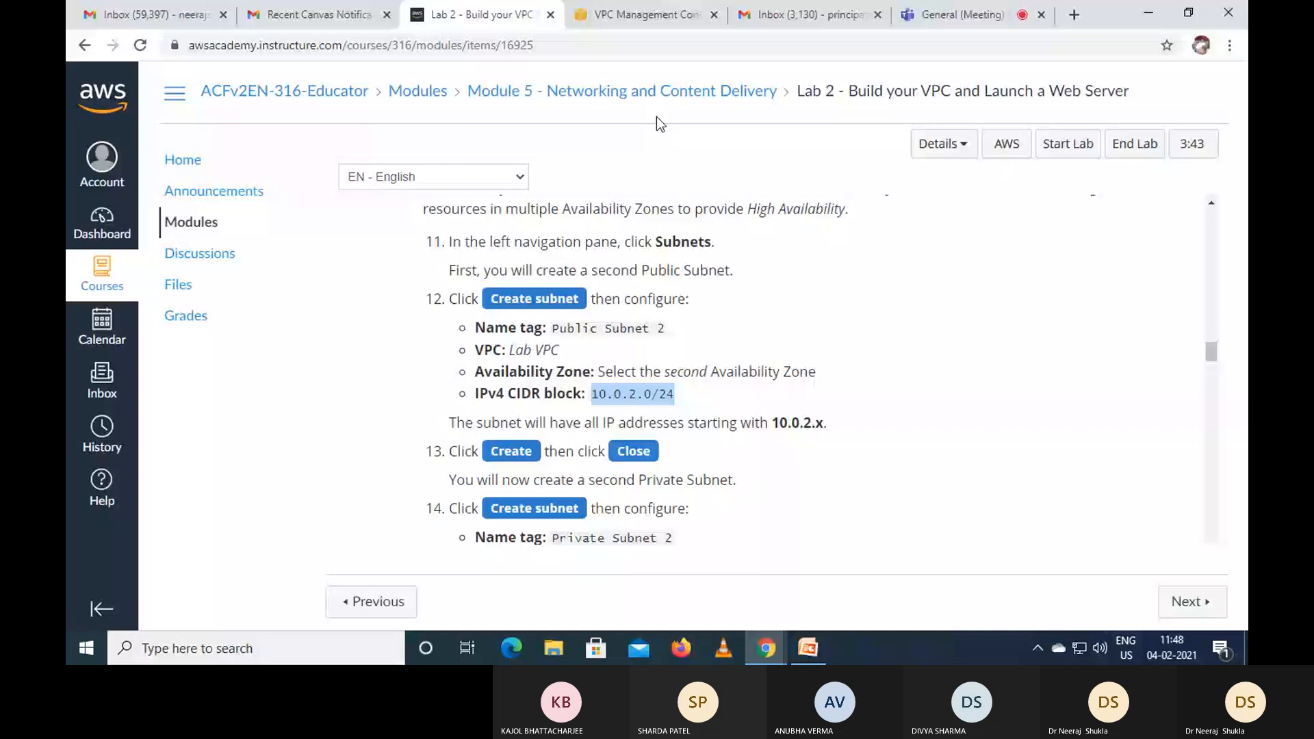
{"action": "key", "text": "ctrl+Tab"}
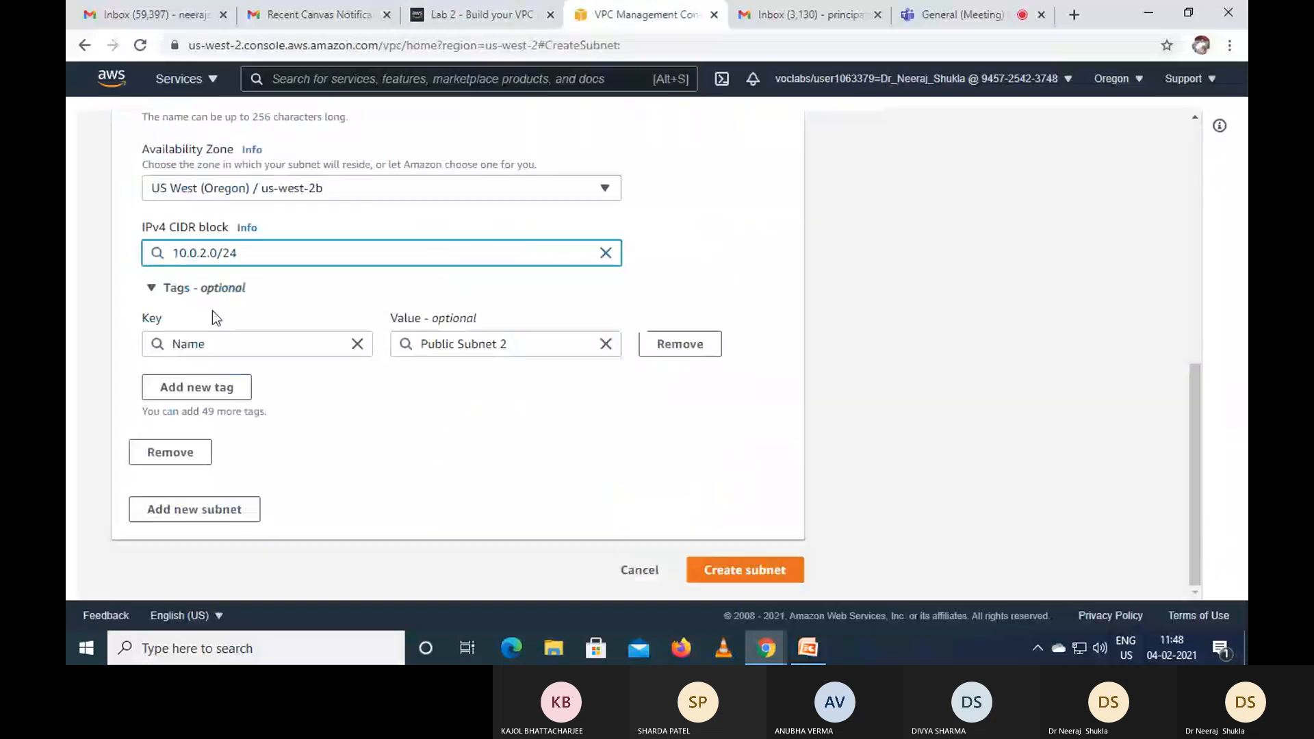
{"action": "left_click", "coordinate": [506, 15]}
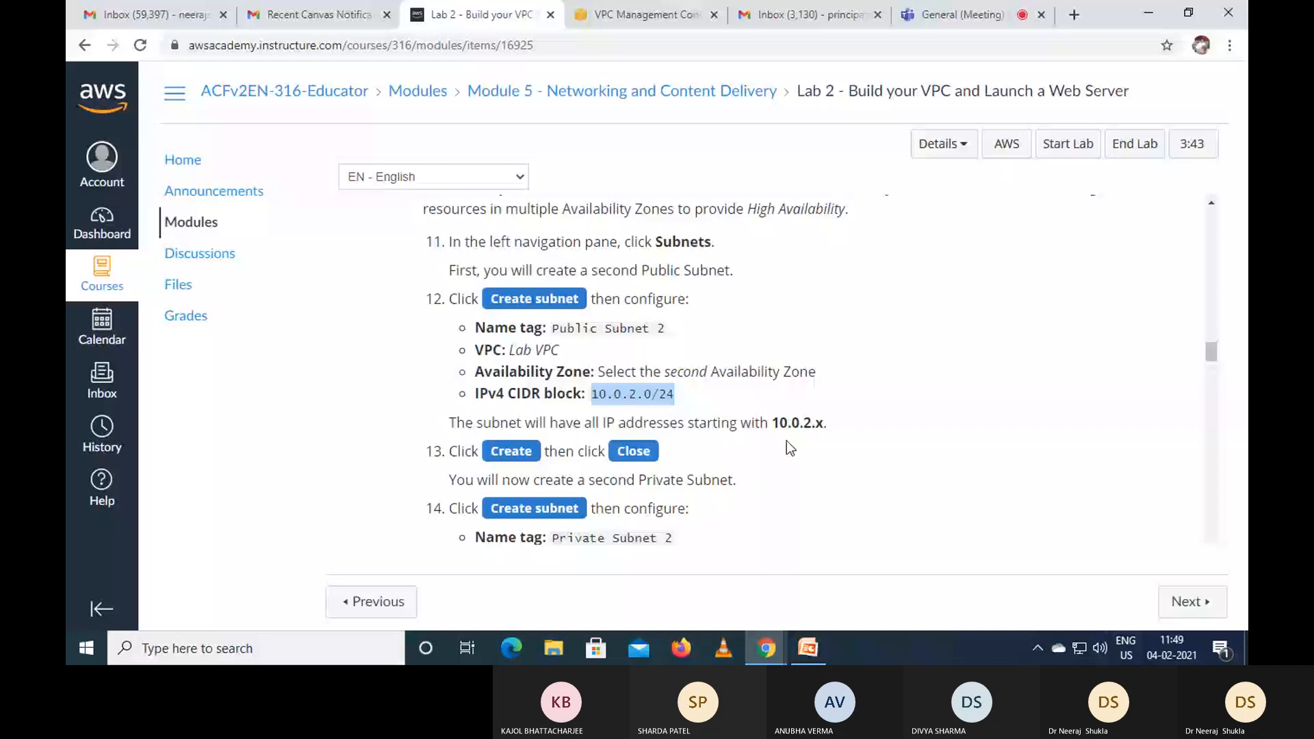
{"action": "scroll", "coordinate": [786, 440], "scroll_direction": "down", "scroll_amount": 1}
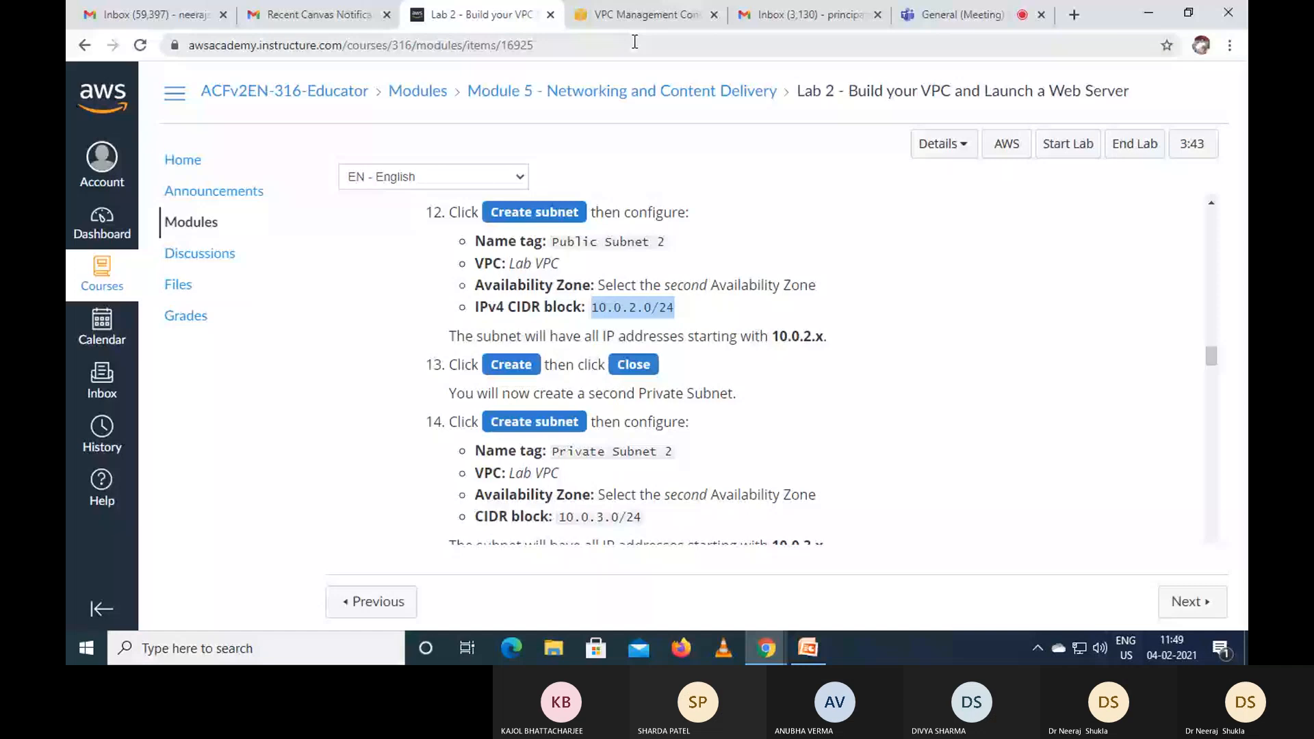
{"action": "left_click", "coordinate": [634, 14]}
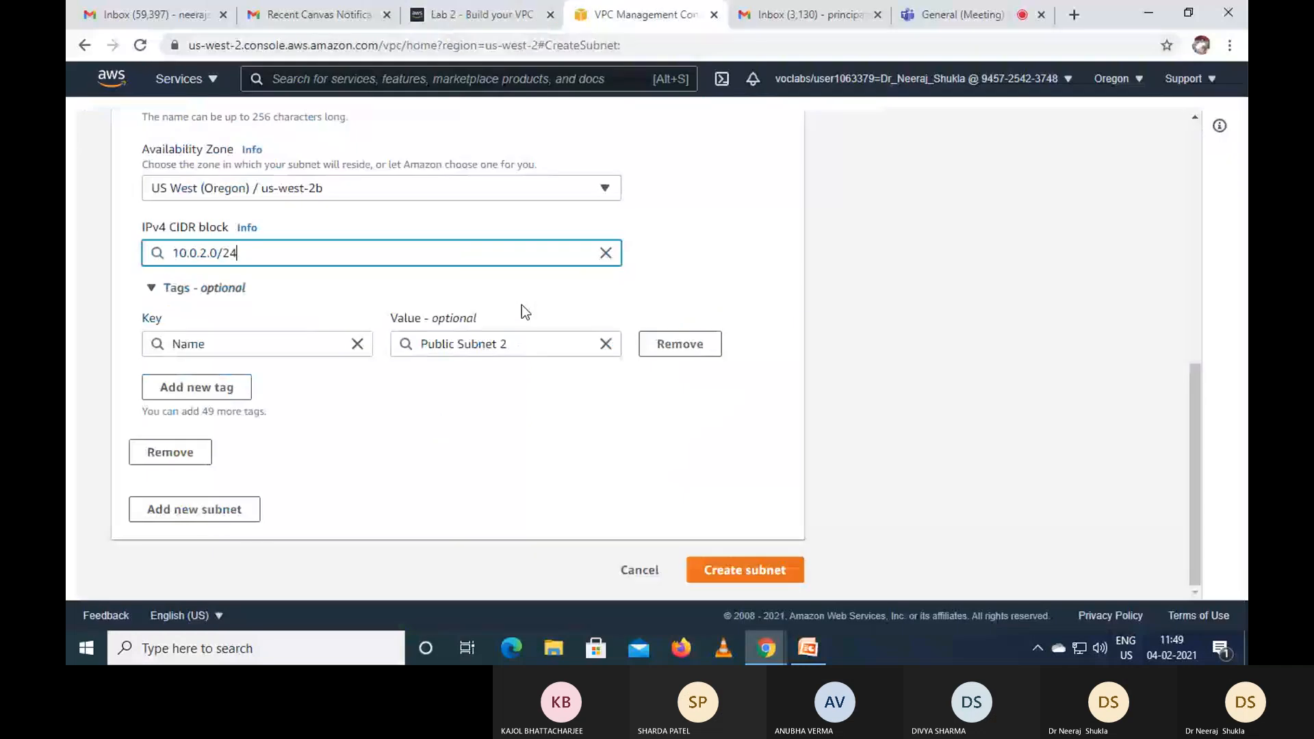
{"action": "left_click", "coordinate": [741, 574]}
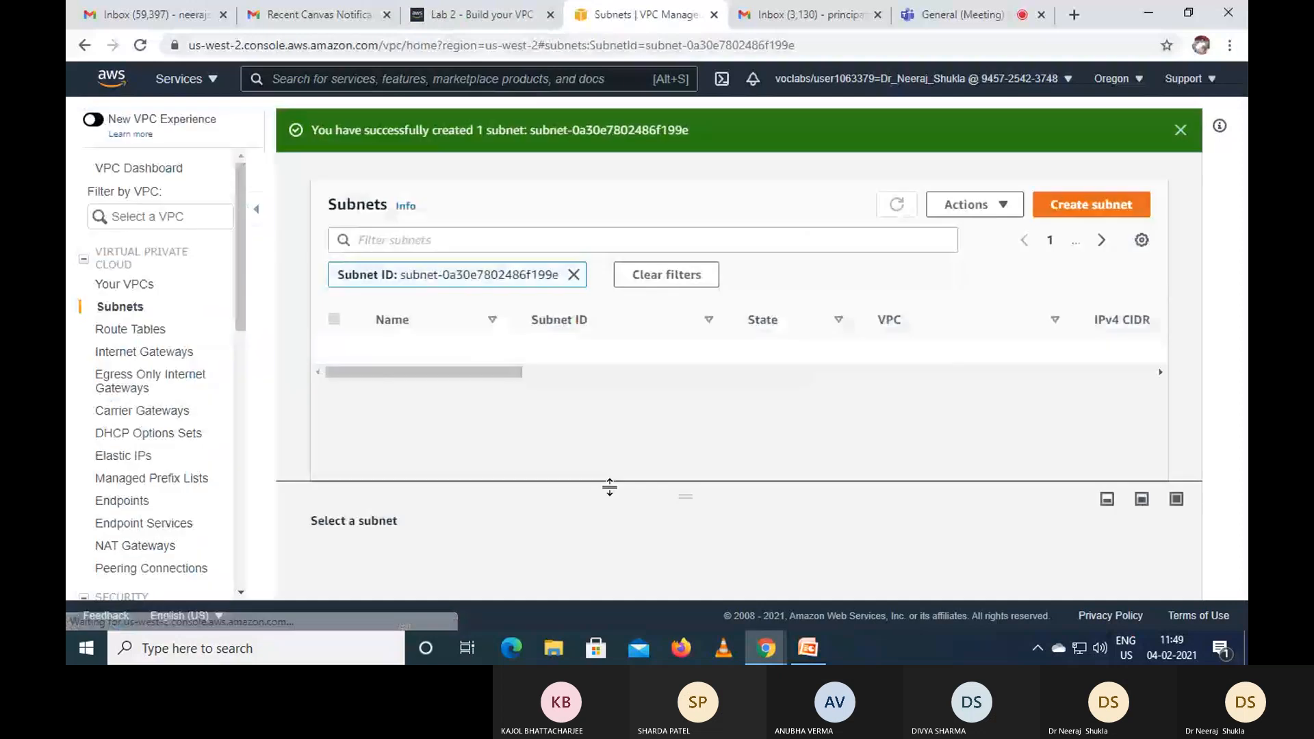
- Start creating another subnet and choose Lab VPC as its VPC
{"action": "left_click", "coordinate": [1181, 130]}
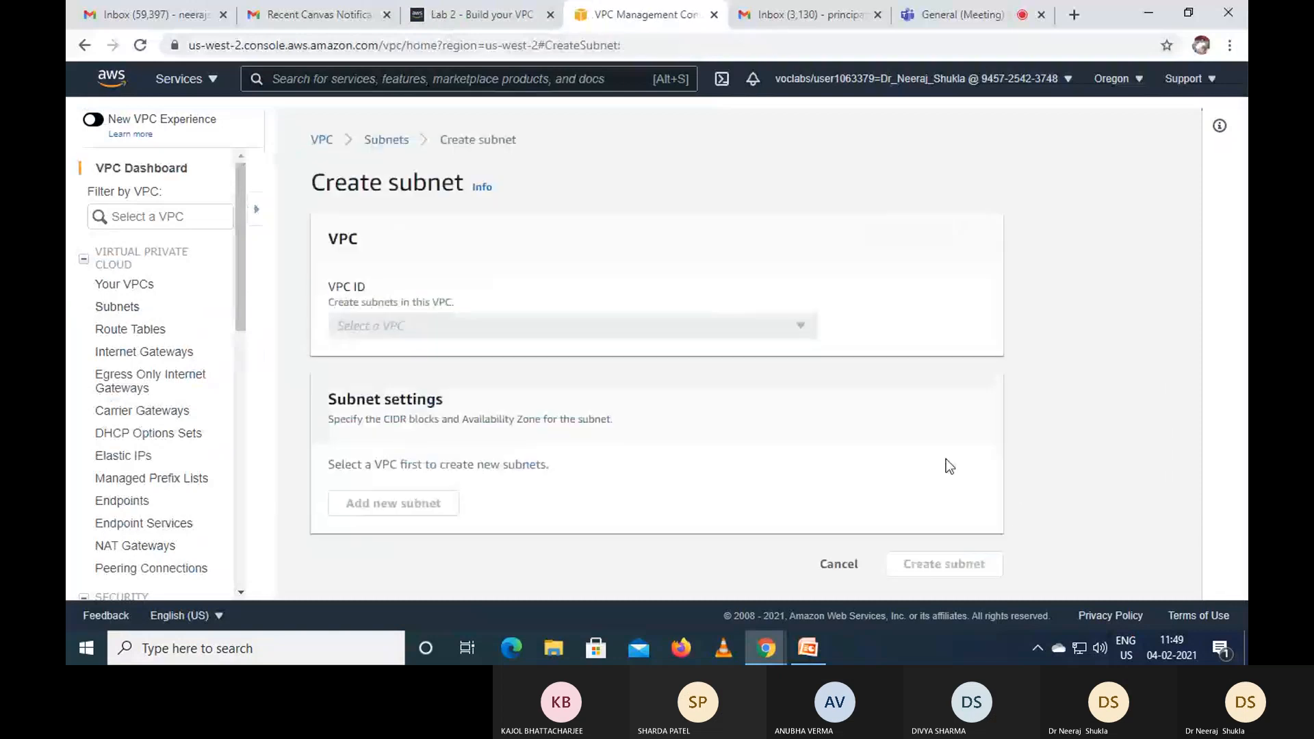
{"action": "left_click", "coordinate": [598, 327]}
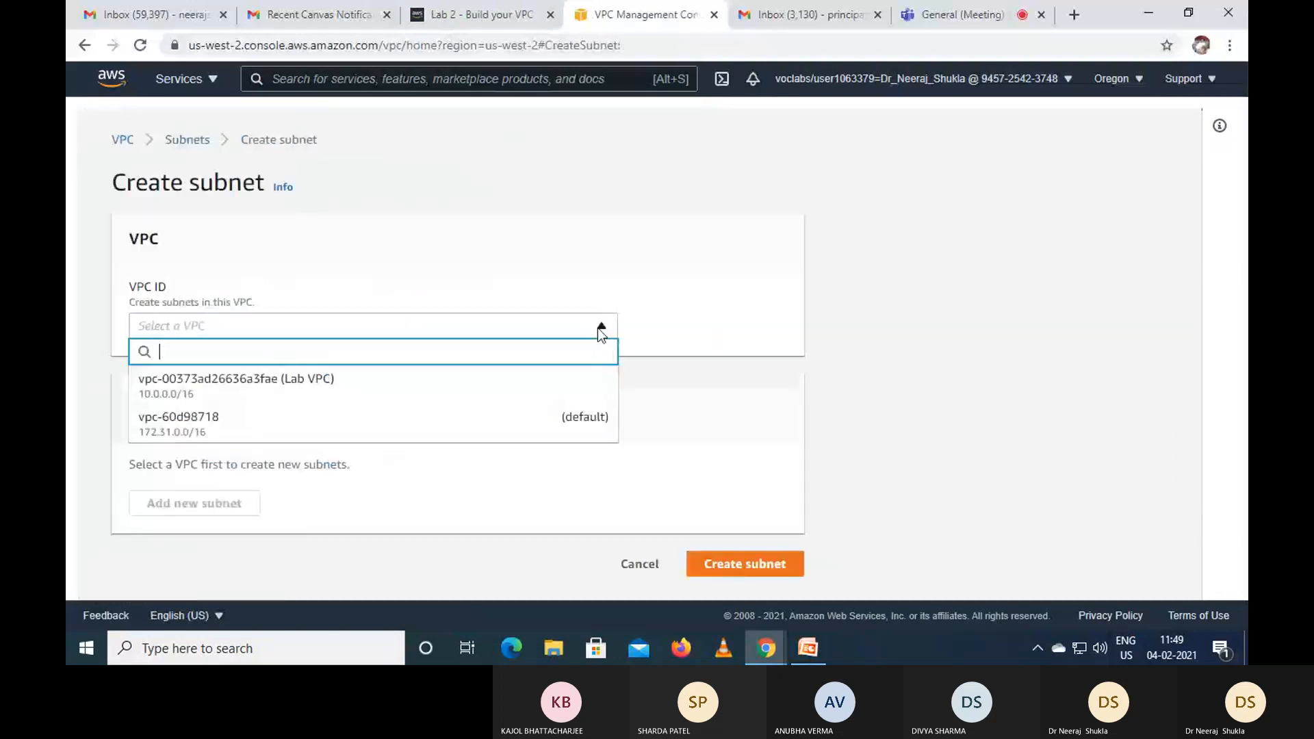
{"action": "left_click", "coordinate": [580, 394]}
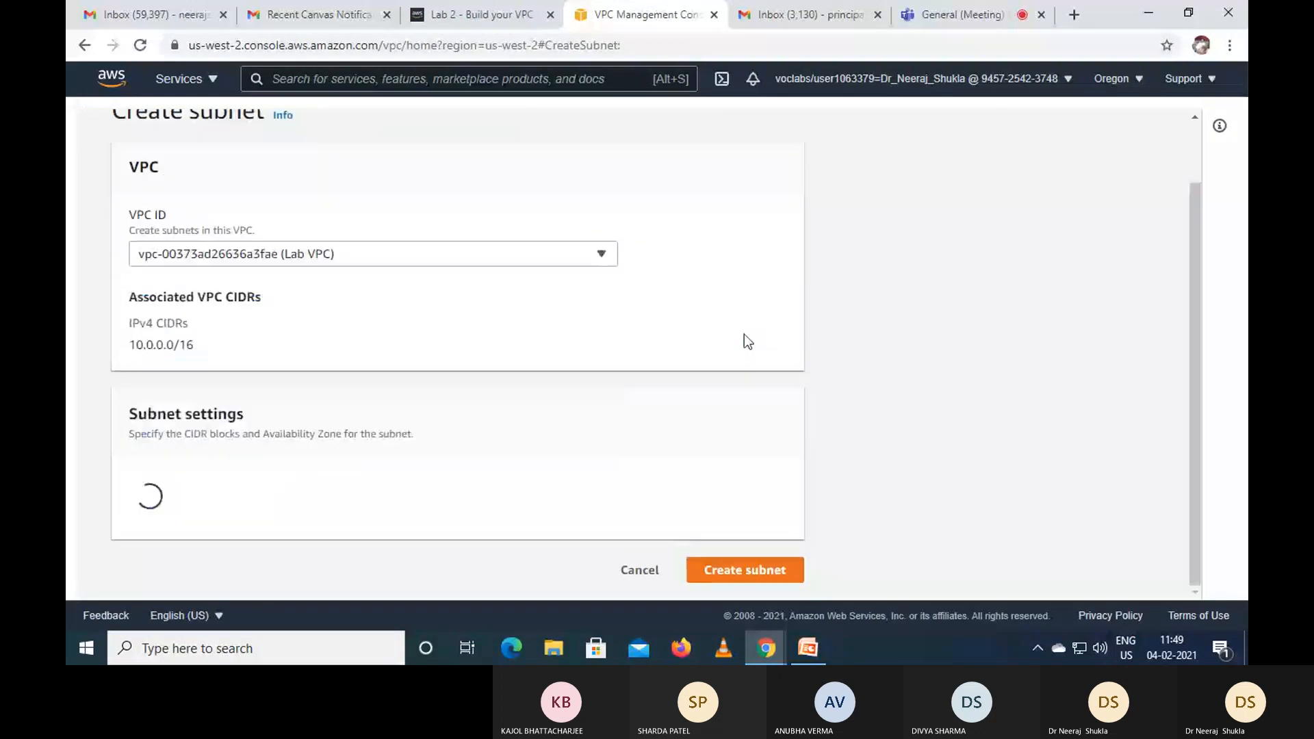
- Copy the name tag from step 14 of the lab instructions and name the new subnet Private Subnet 2
{"action": "key", "text": "ctrl+shift+Tab"}
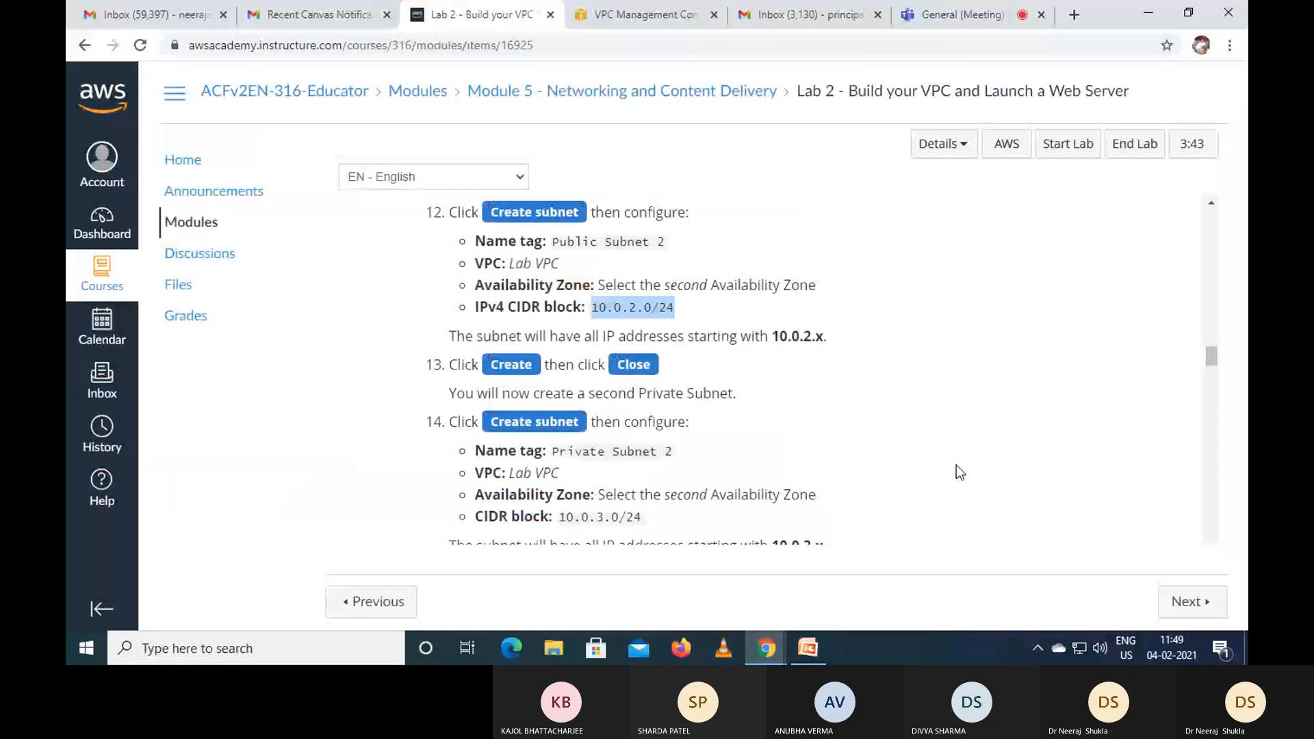
{"action": "scroll", "coordinate": [960, 473], "scroll_direction": "down", "scroll_amount": 1}
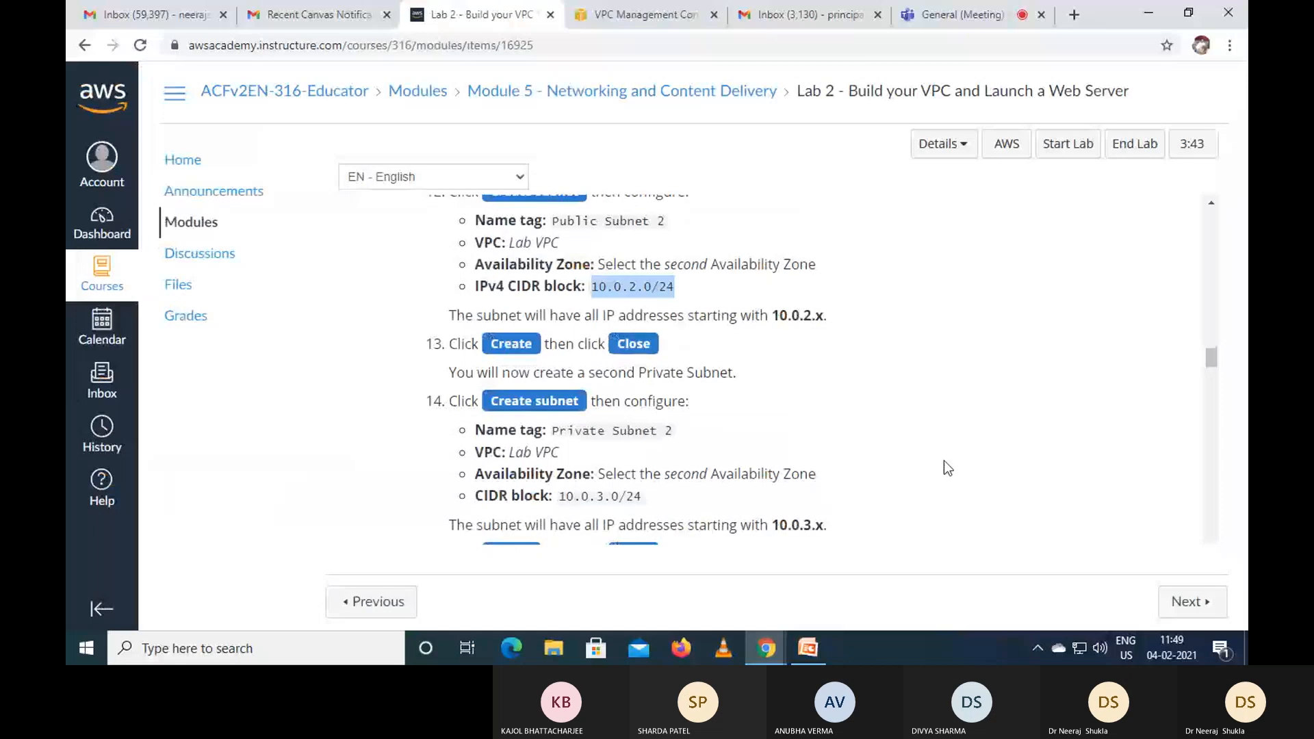
{"action": "scroll", "coordinate": [945, 464], "scroll_direction": "down", "scroll_amount": 2}
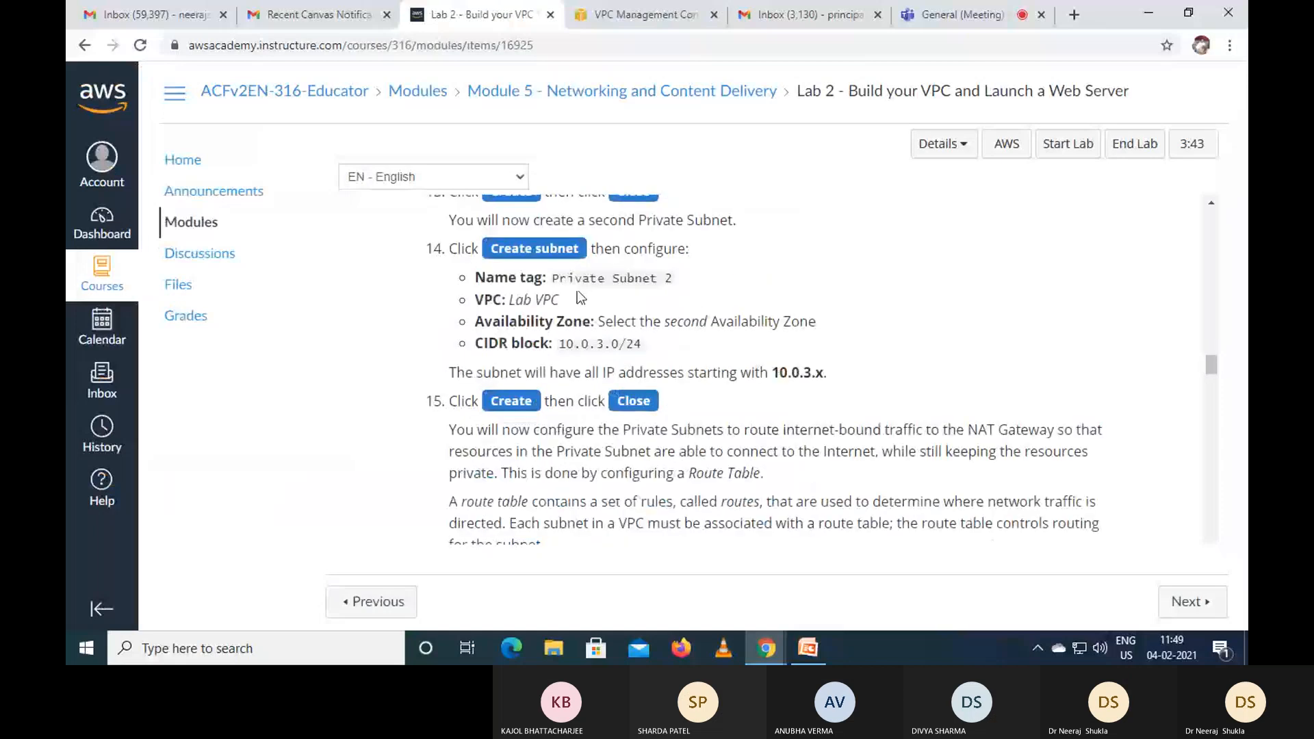
{"action": "left_click_drag", "start_coordinate": [555, 277], "coordinate": [673, 278]}
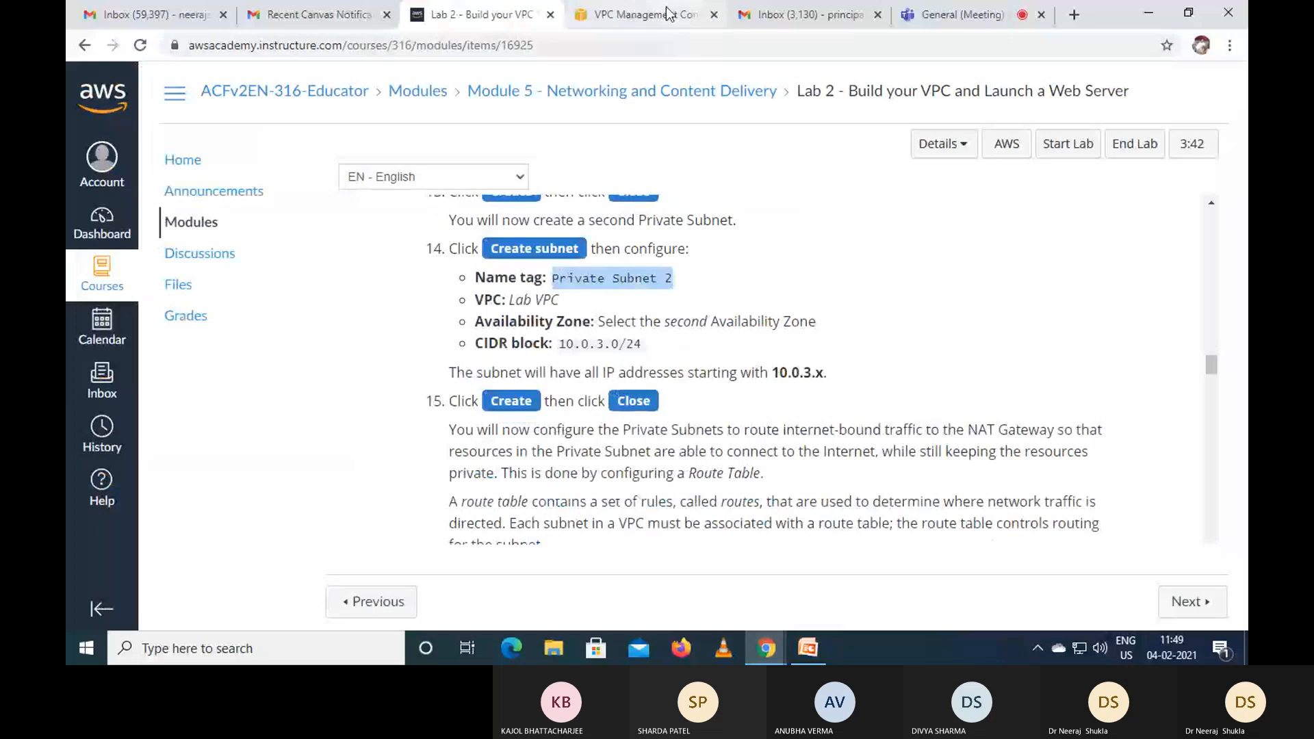
{"action": "left_click", "coordinate": [643, 14]}
{"action": "scroll", "coordinate": [885, 488], "scroll_direction": "down", "scroll_amount": 1}
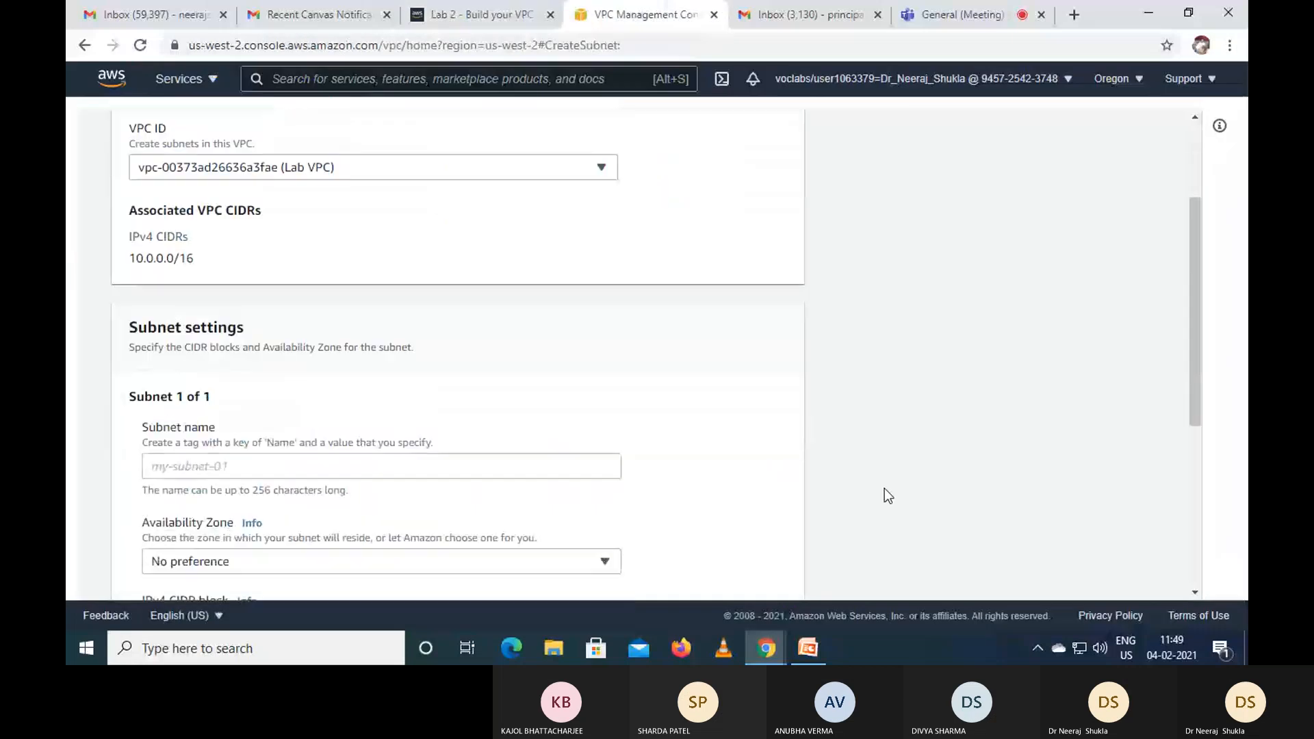
{"action": "scroll", "coordinate": [884, 487], "scroll_direction": "down", "scroll_amount": 1}
{"action": "left_click", "coordinate": [254, 377]}
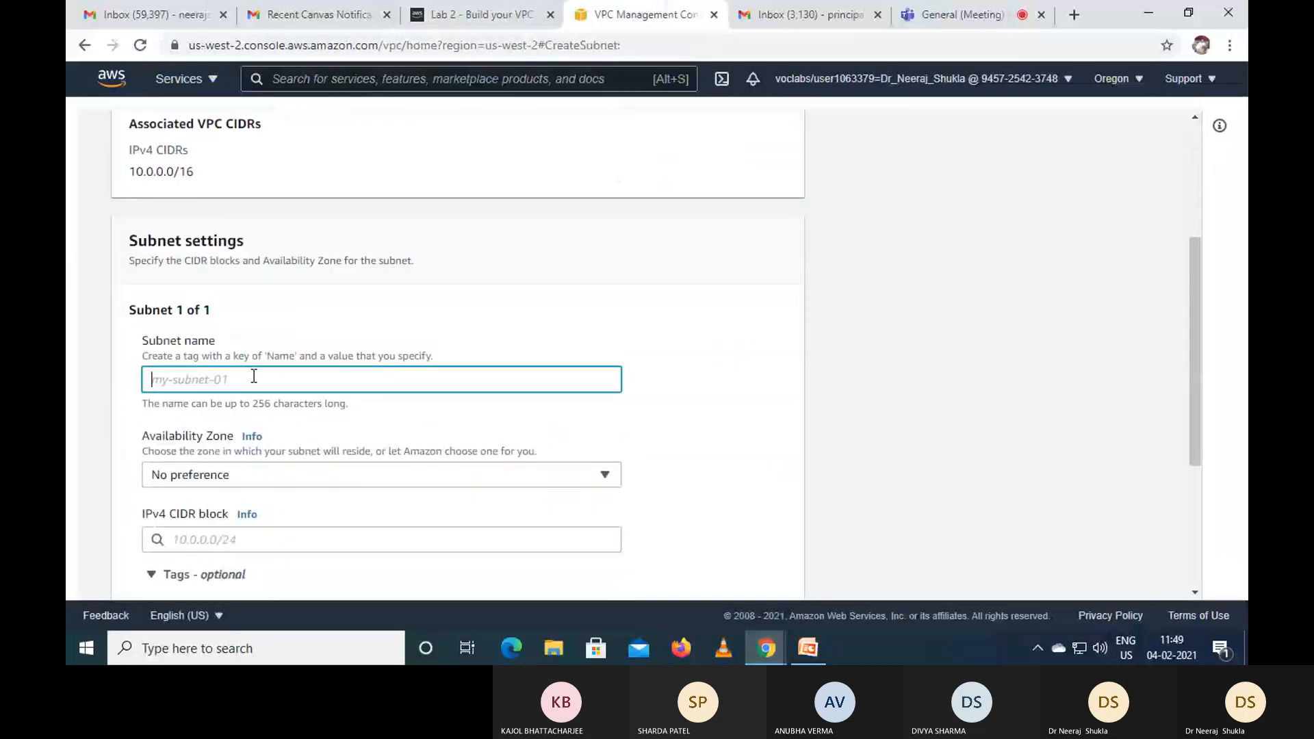
{"action": "right_click", "coordinate": [253, 376]}
{"action": "left_click", "coordinate": [295, 239]}
- Set the Availability Zone of Private Subnet 2 to US West (Oregon) / us-west-2b
{"action": "scroll", "coordinate": [590, 503], "scroll_direction": "down", "scroll_amount": 2}
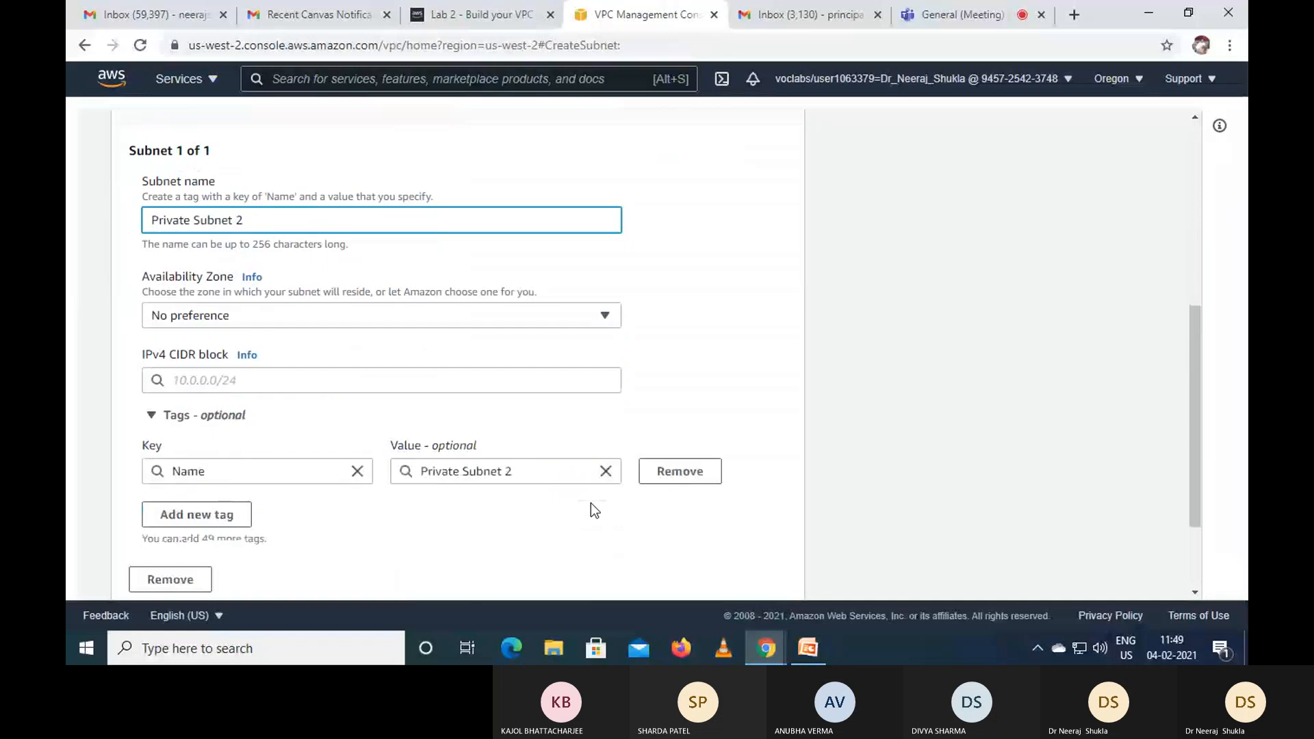
{"action": "left_click", "coordinate": [601, 303]}
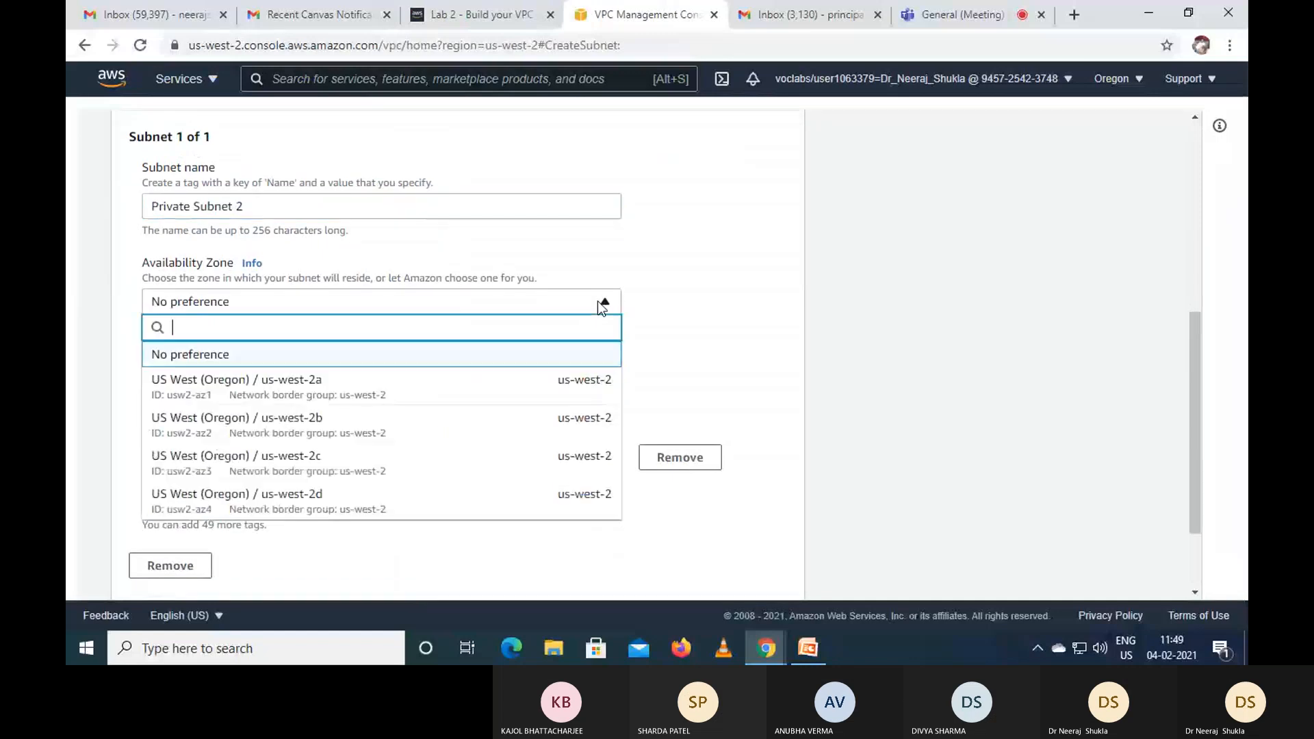
{"action": "left_click", "coordinate": [558, 417]}
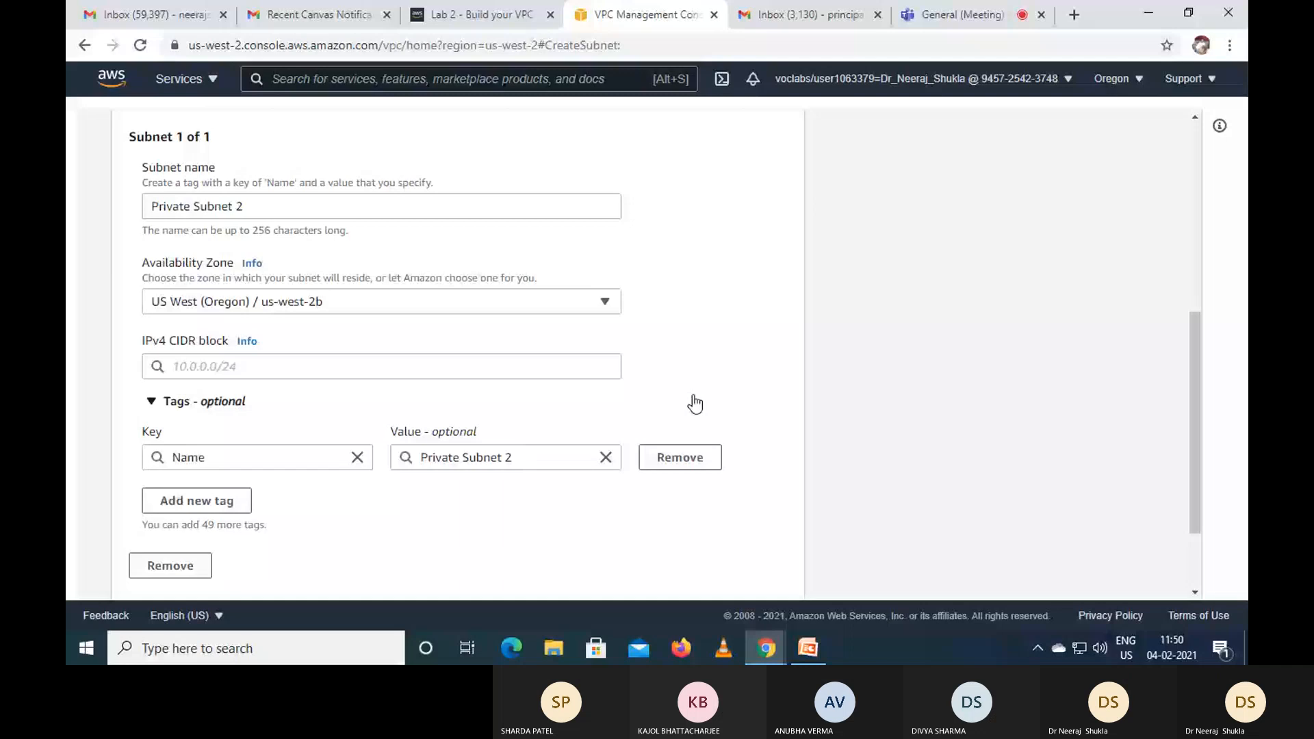
- Look up the CIDR block for Private Subnet 2 in the lab instructions and set its IPv4 CIDR block to 10.0.3.0/24
{"action": "left_click", "coordinate": [520, 14]}
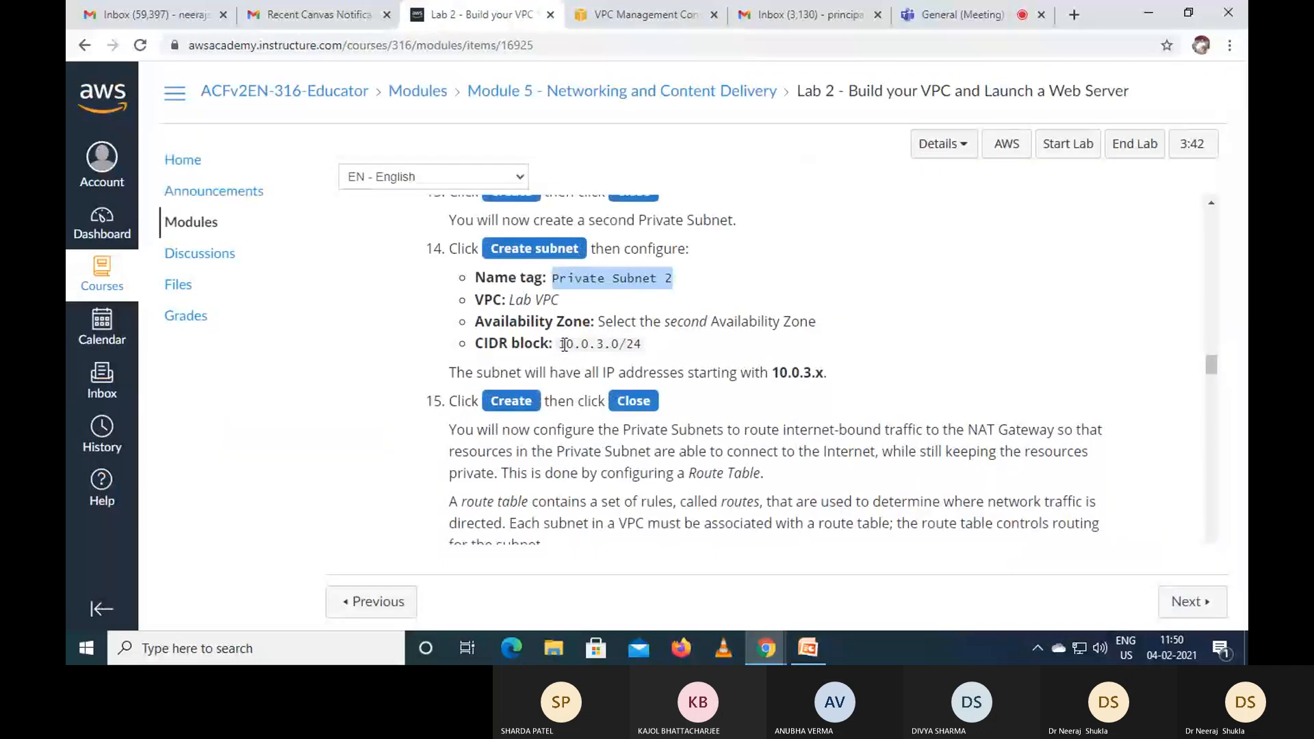
{"action": "left_click", "coordinate": [655, 15]}
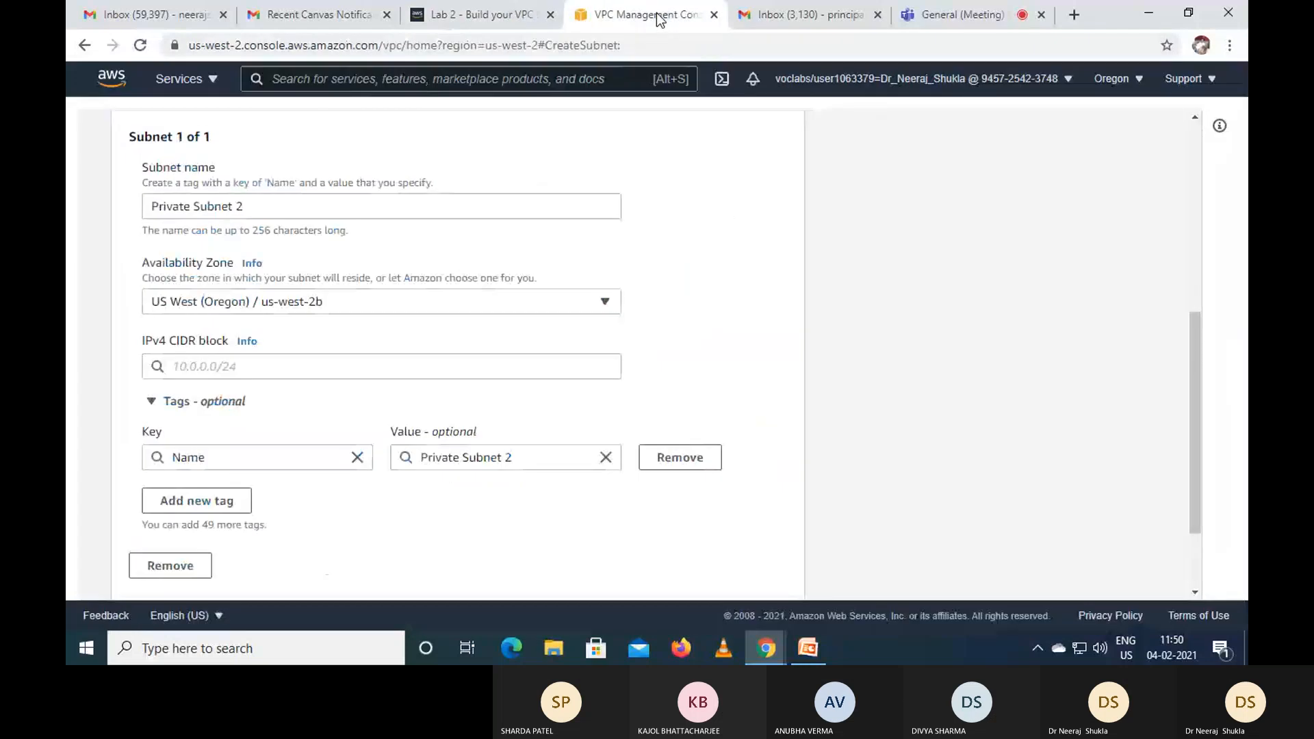
{"action": "left_click", "coordinate": [235, 364]}
{"action": "type", "text": "1"}
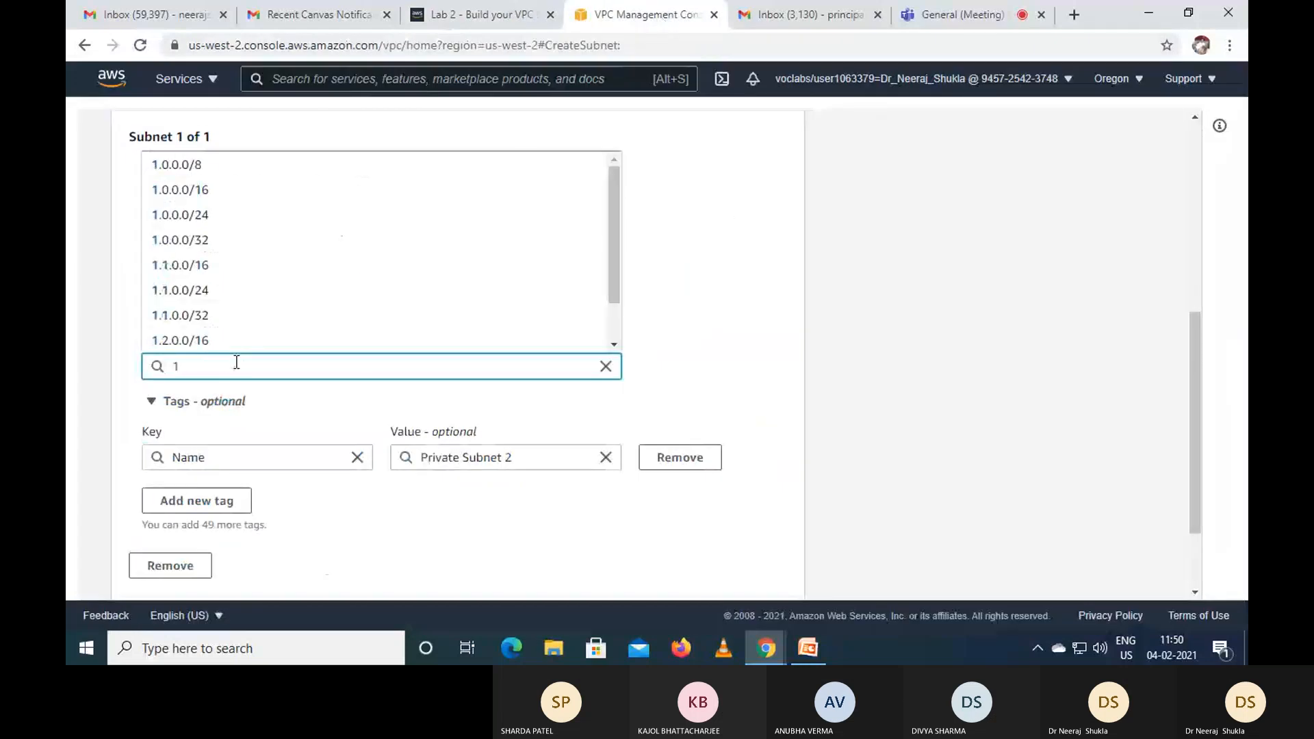
{"action": "type", "text": "0.0"}
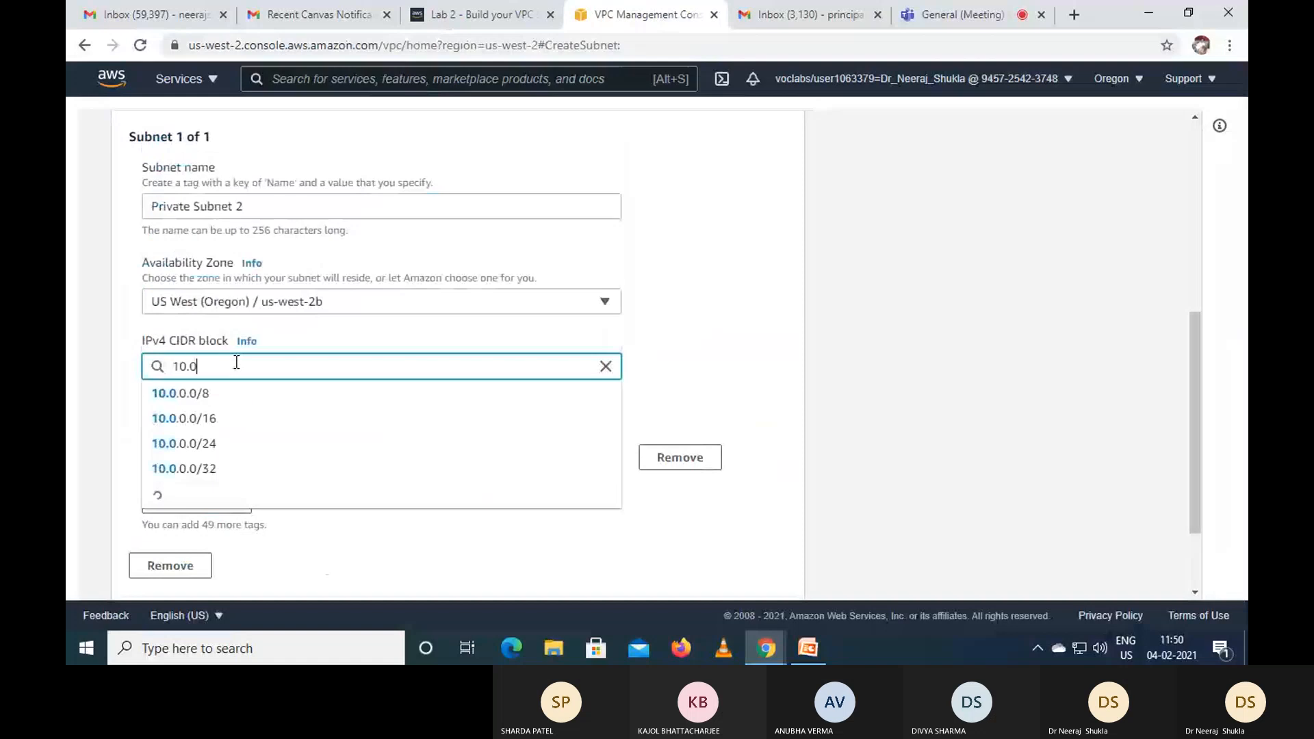
{"action": "type", "text": ".3"}
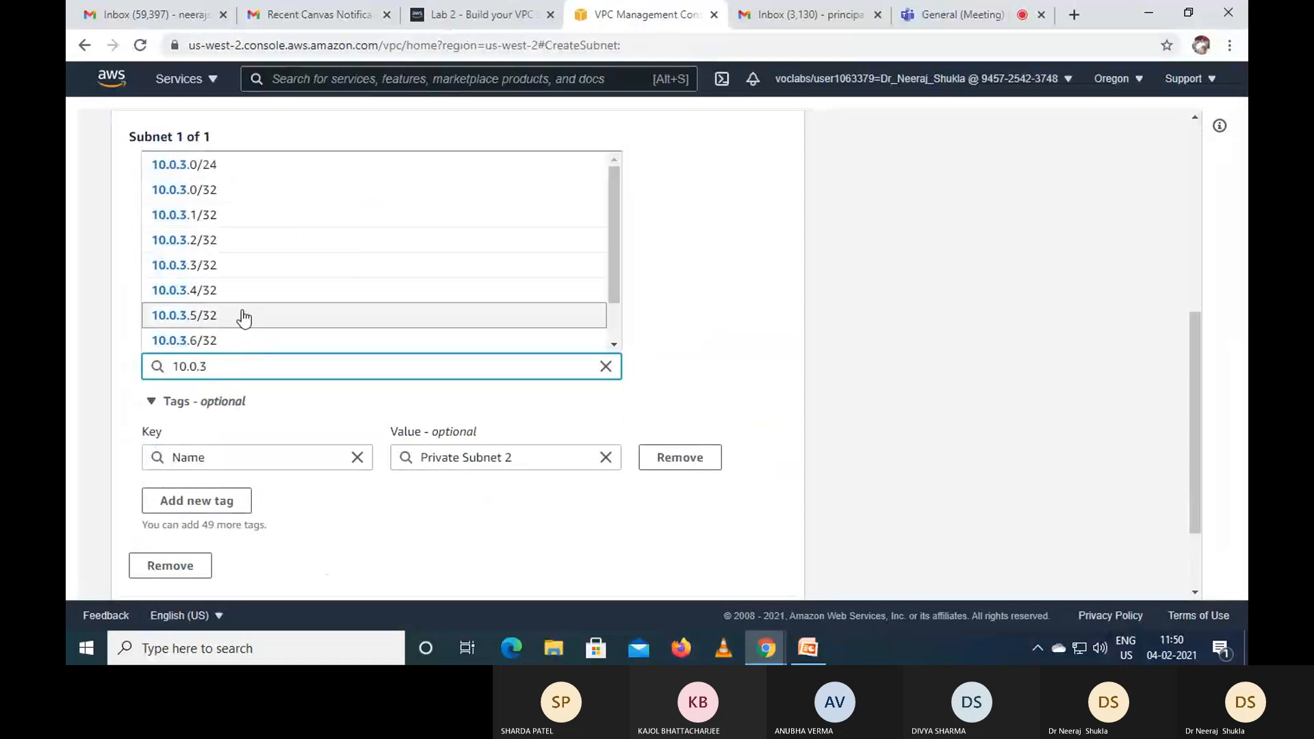
{"action": "left_click", "coordinate": [280, 179]}
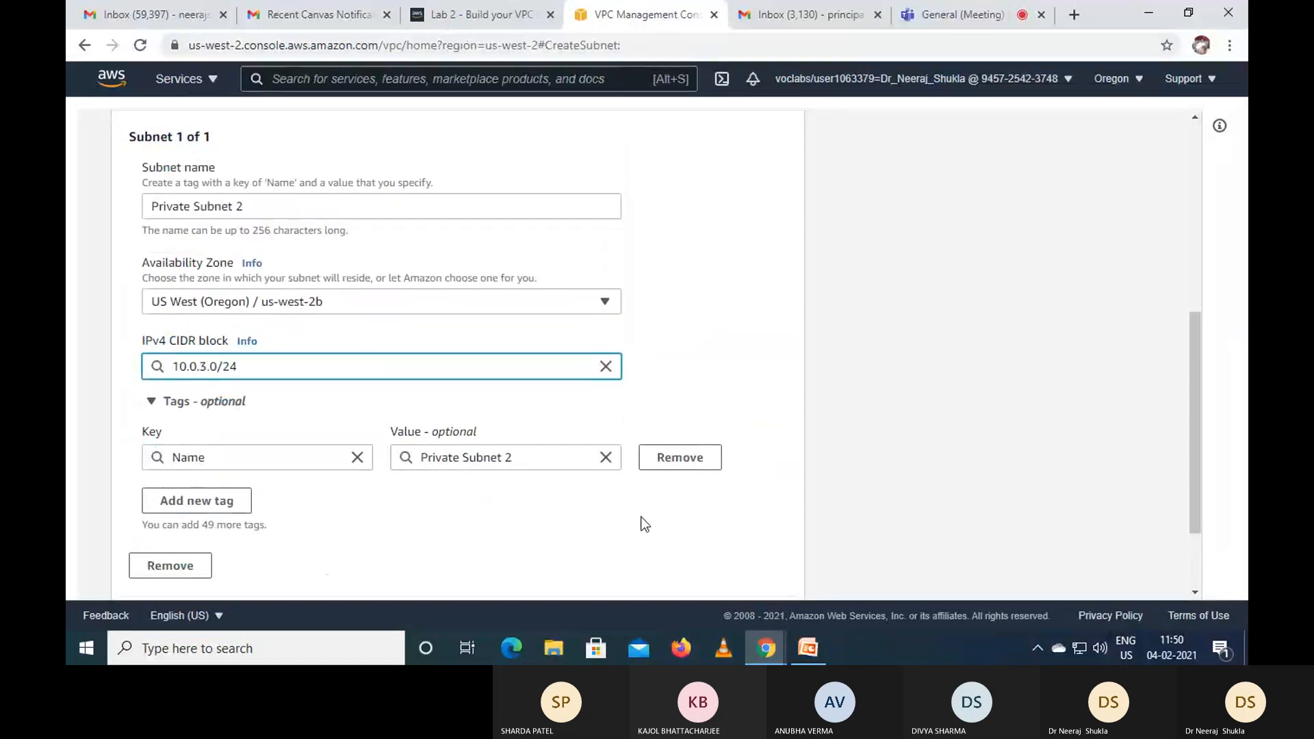
{"action": "scroll", "coordinate": [643, 523], "scroll_direction": "down", "scroll_amount": 2}
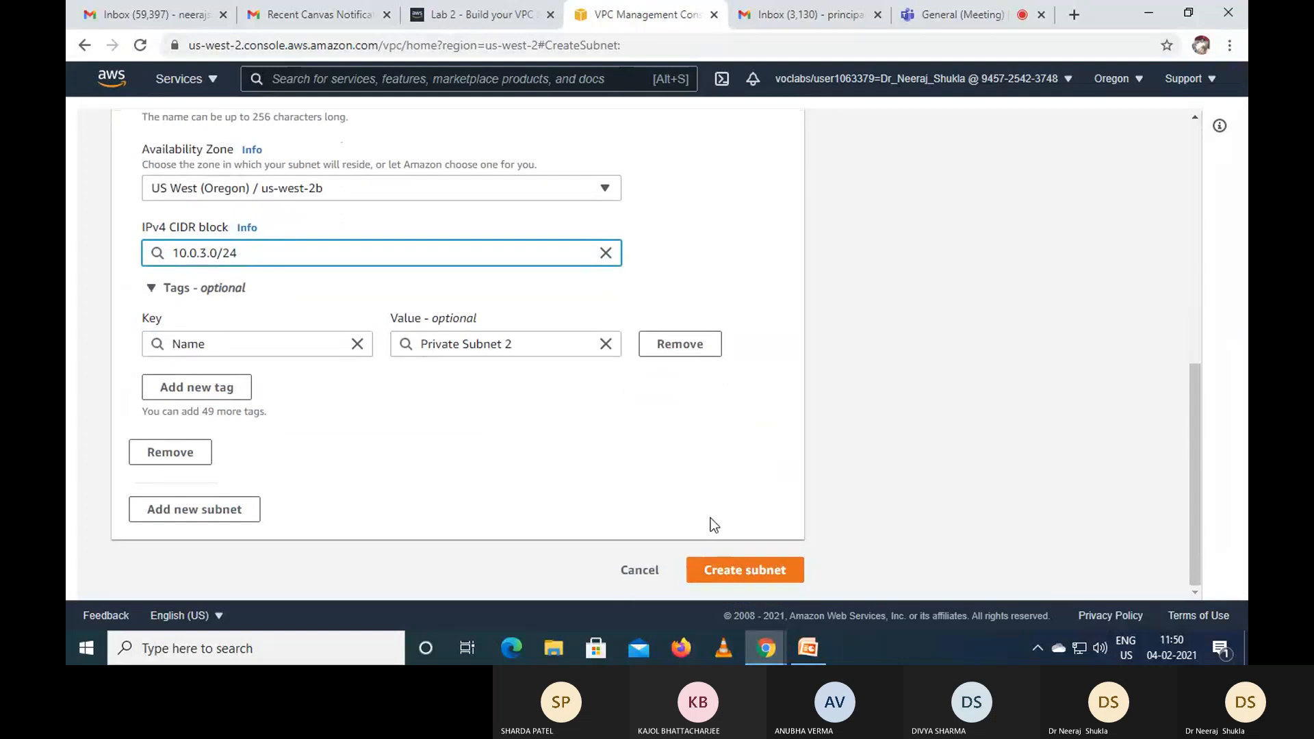
- Check the Private Subnet 2 settings against step 14 of the lab instructions and create the subnet
{"action": "left_click", "coordinate": [490, 15]}
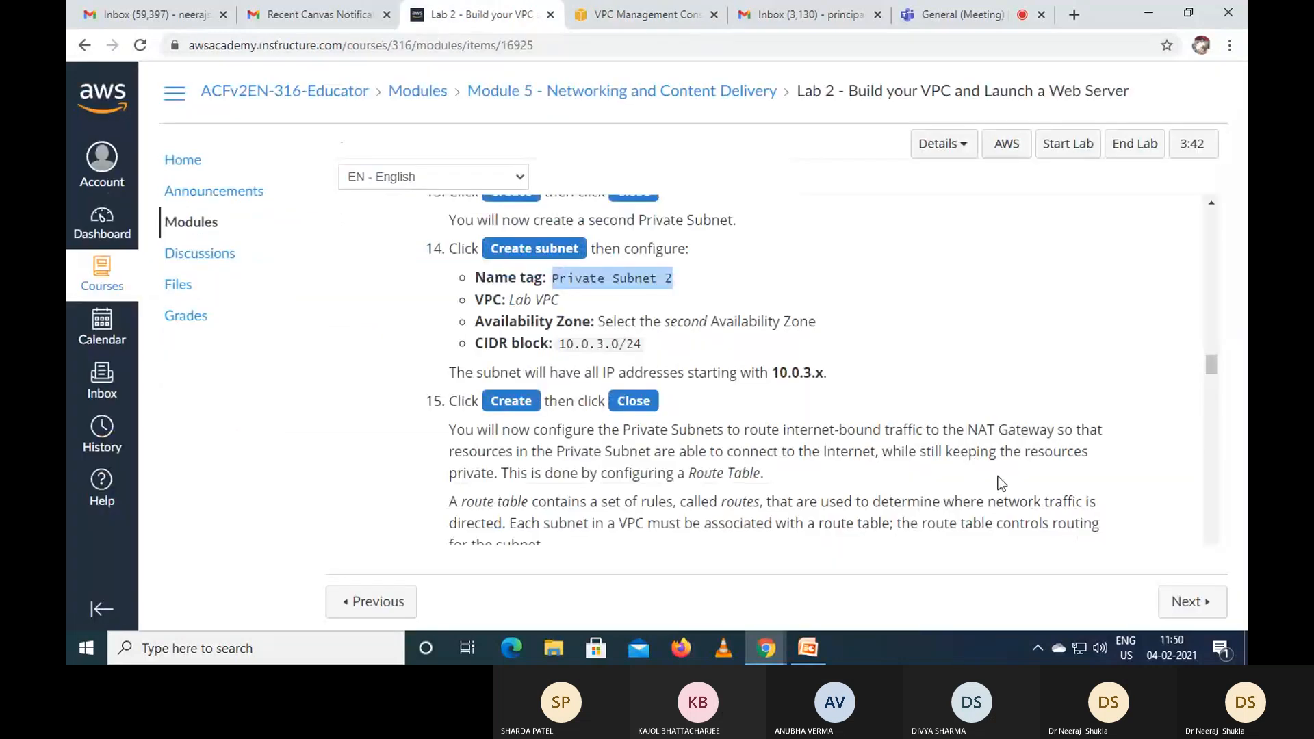
{"action": "left_click", "coordinate": [649, 12]}
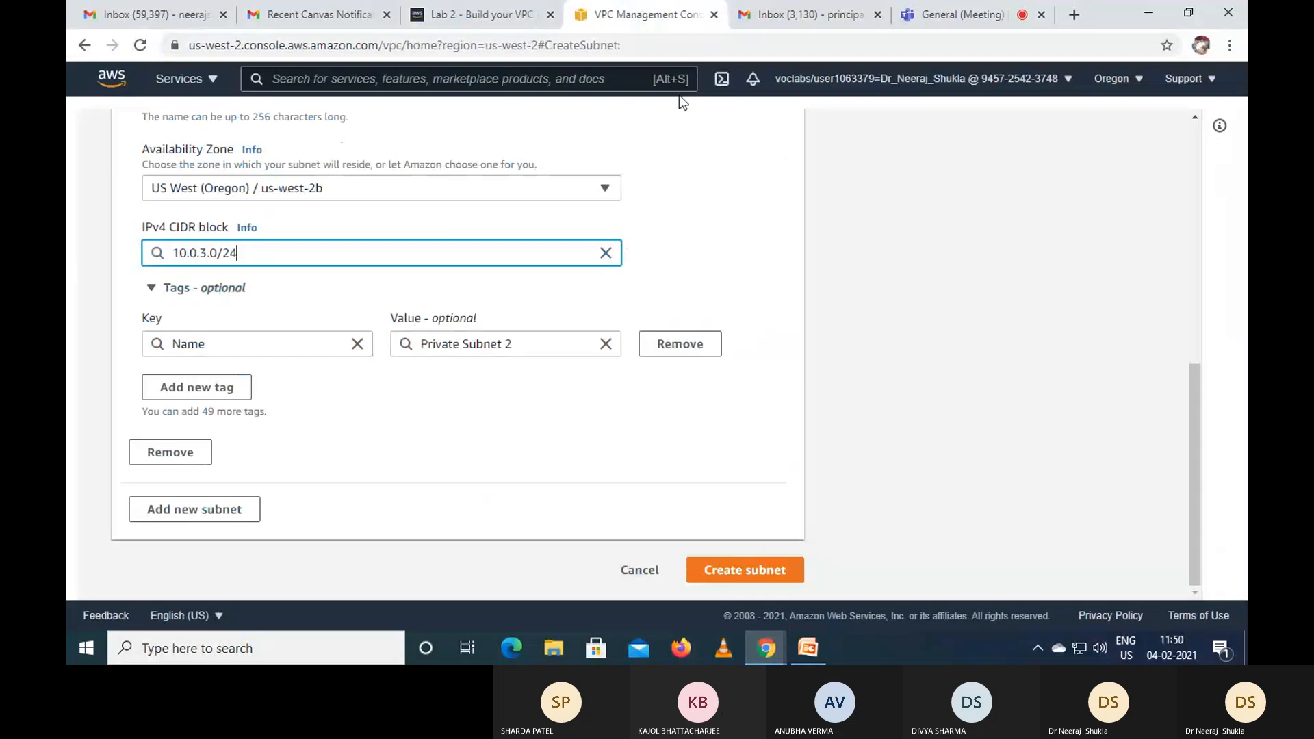
{"action": "left_click", "coordinate": [744, 570]}
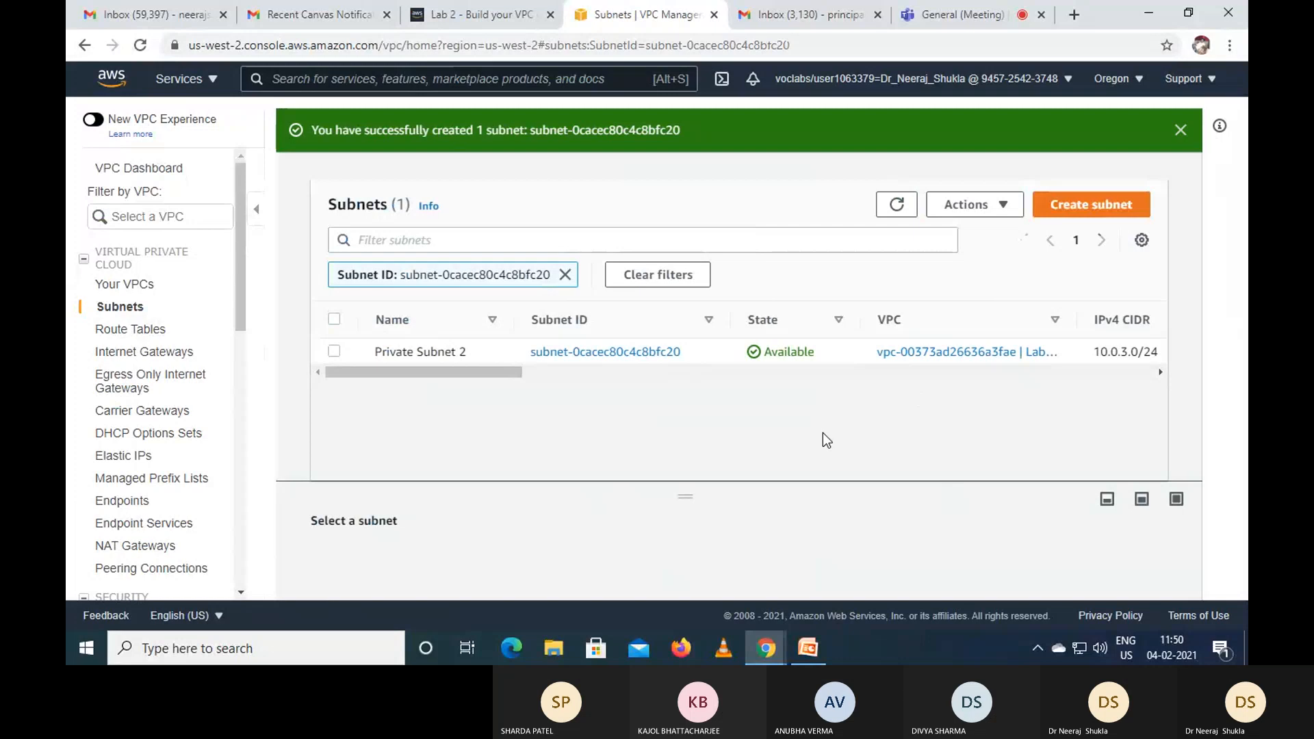
- Read steps 15 to 17 of the lab instructions and open the list of route tables in the VPC console
{"action": "left_click", "coordinate": [483, 14]}
{"action": "scroll", "coordinate": [874, 492], "scroll_direction": "down", "scroll_amount": 4}
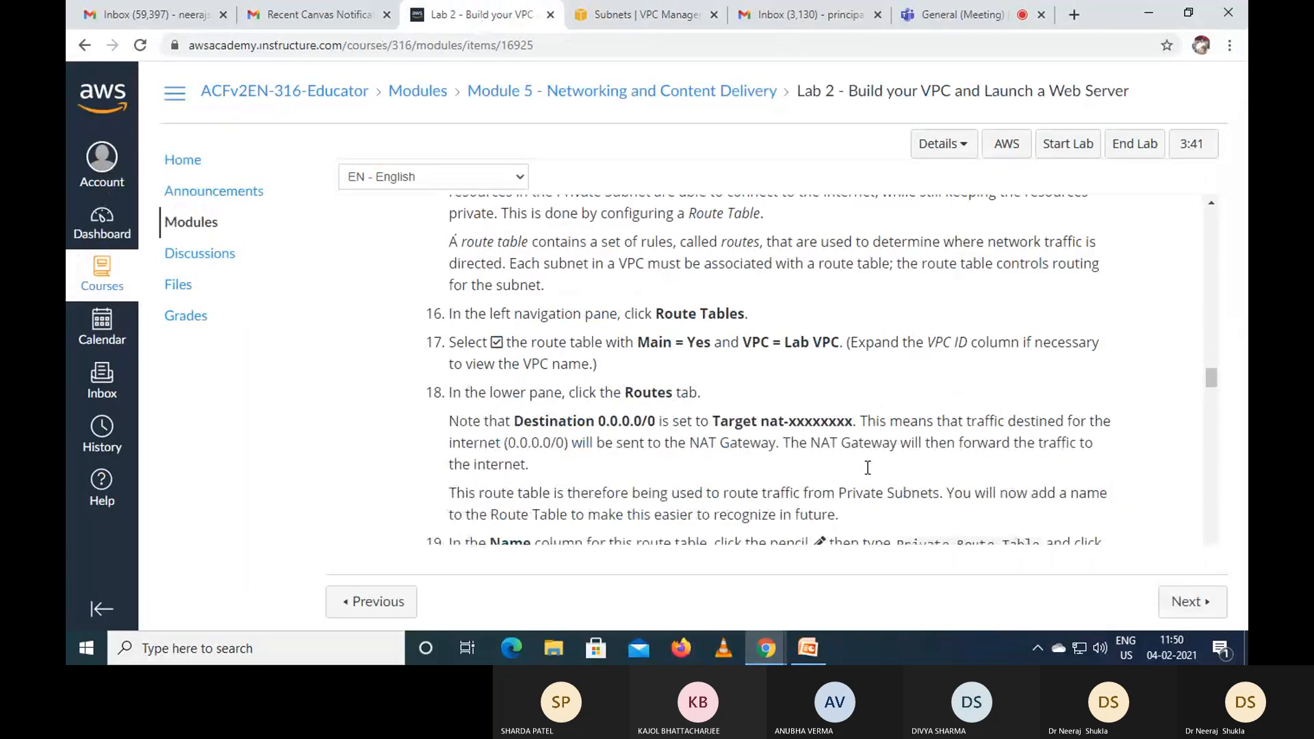
{"action": "scroll", "coordinate": [867, 467], "scroll_direction": "up", "scroll_amount": 3}
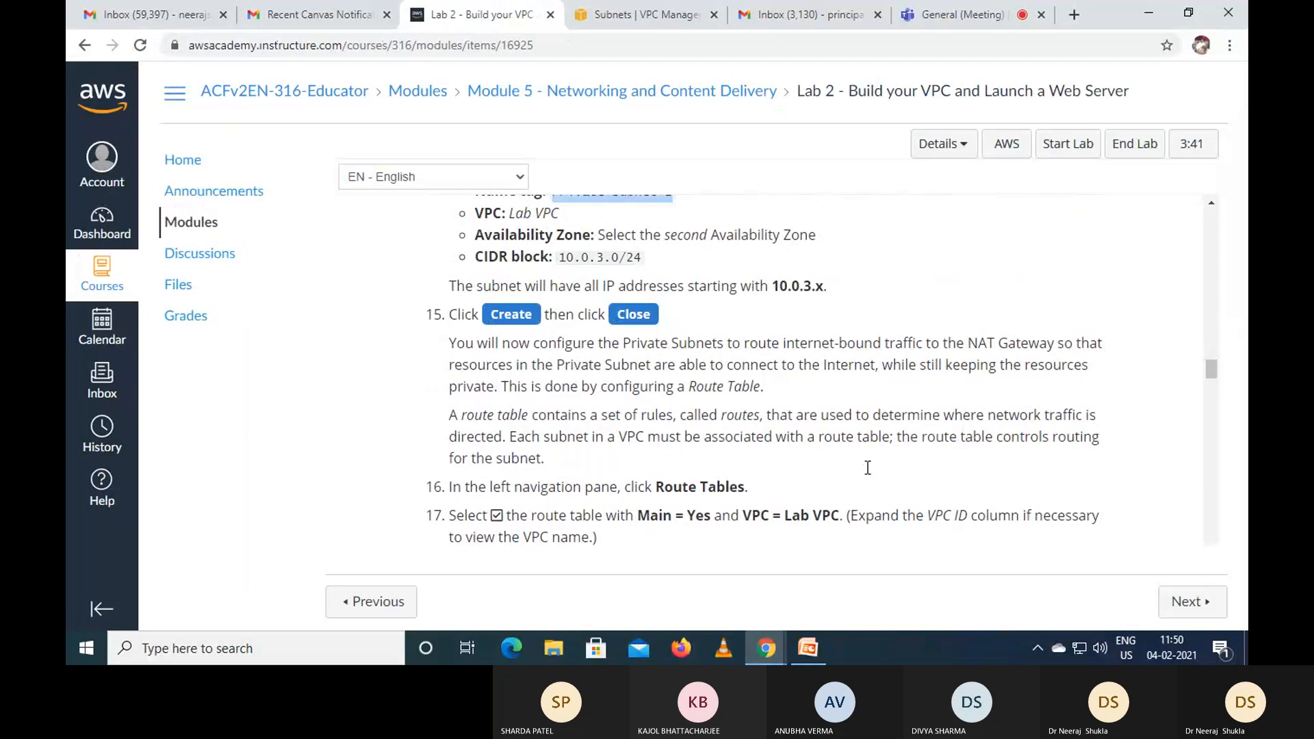
{"action": "scroll", "coordinate": [867, 467], "scroll_direction": "down", "scroll_amount": 1}
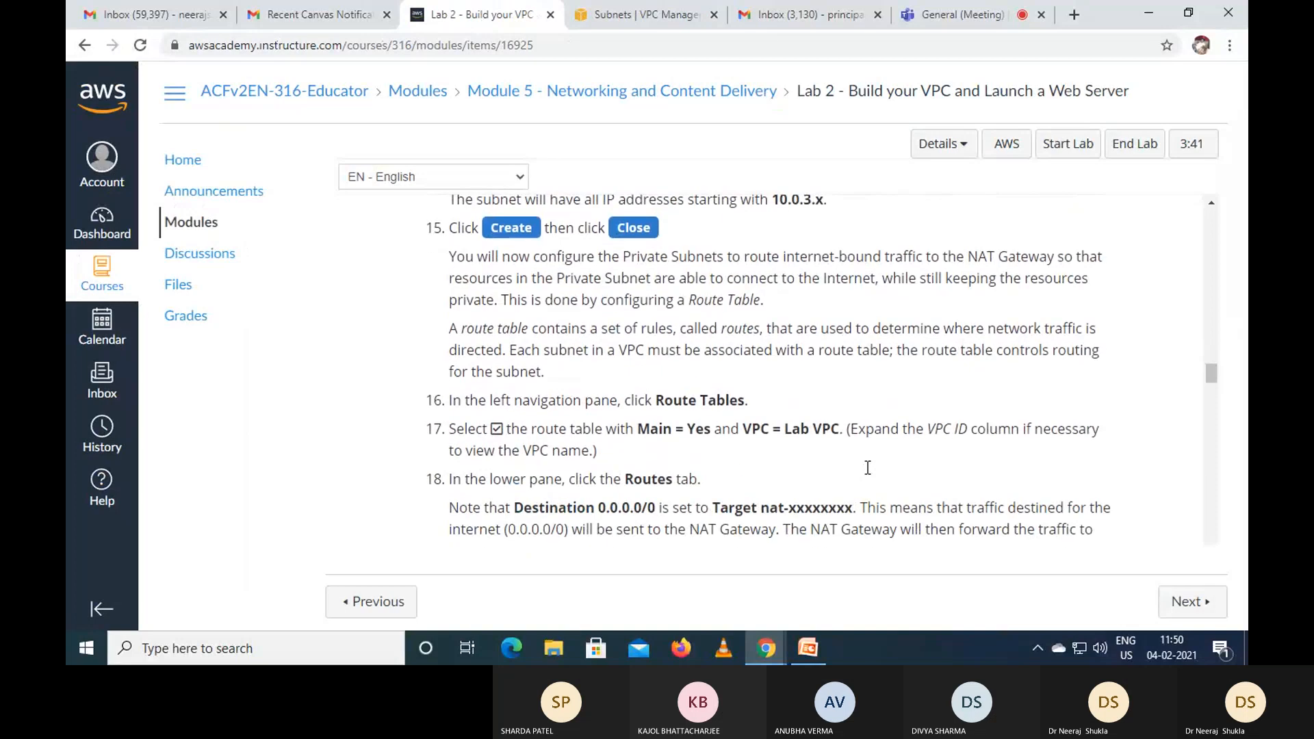
{"action": "left_click", "coordinate": [625, 12]}
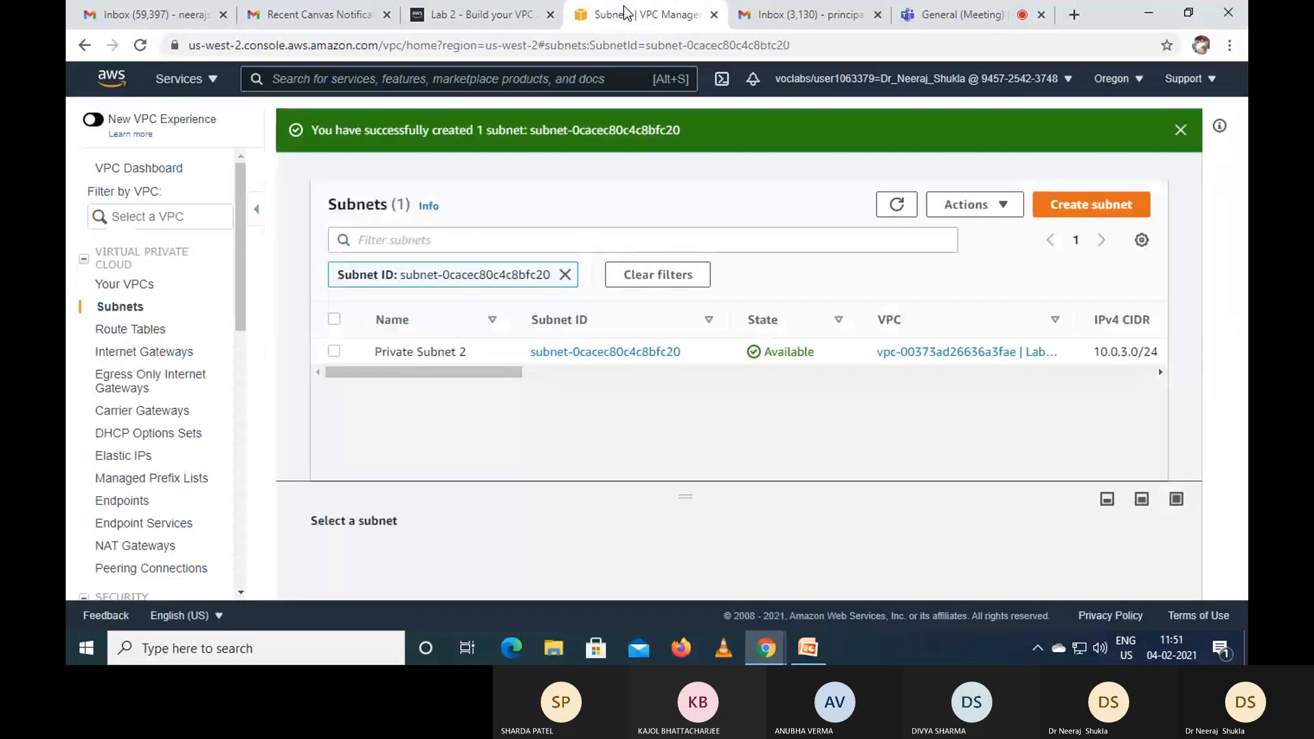
{"action": "left_click", "coordinate": [132, 329]}
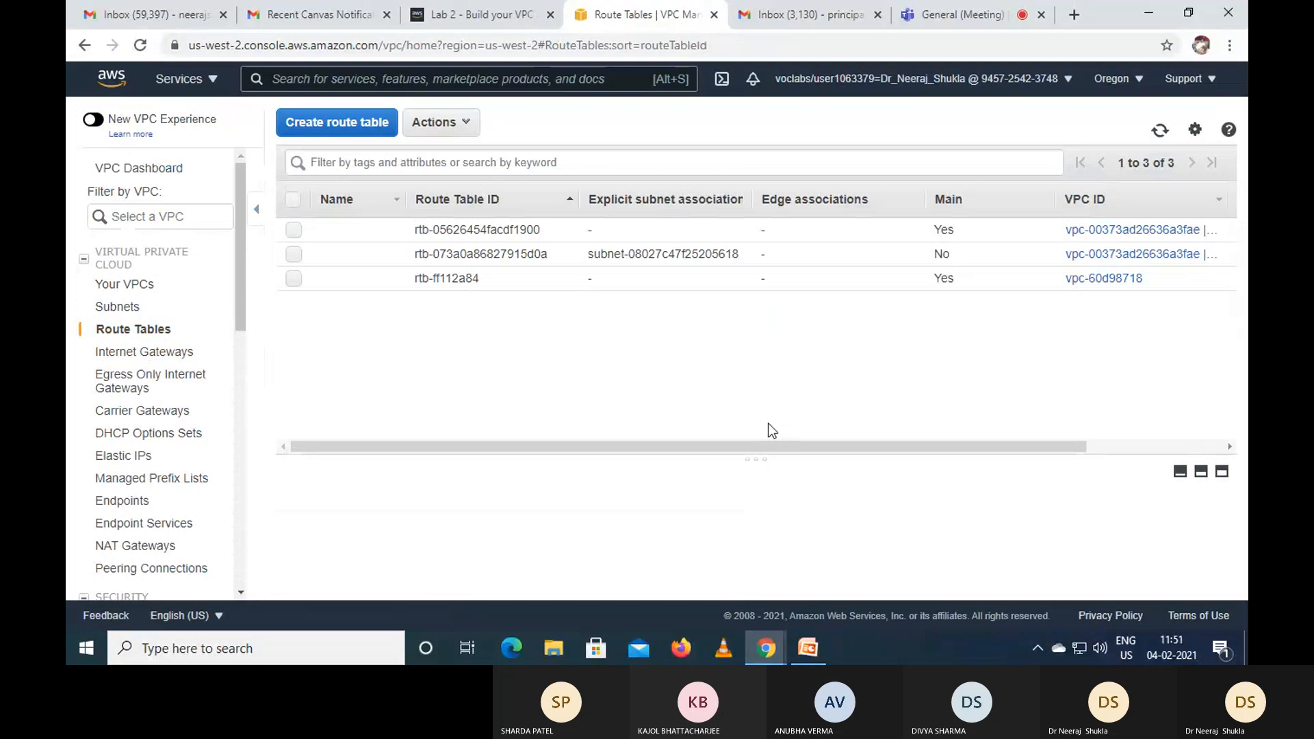
- Review step 17 of the lab instructions and widen the route table list's VPC ID column to show the full VPC names
{"action": "left_click", "coordinate": [459, 7]}
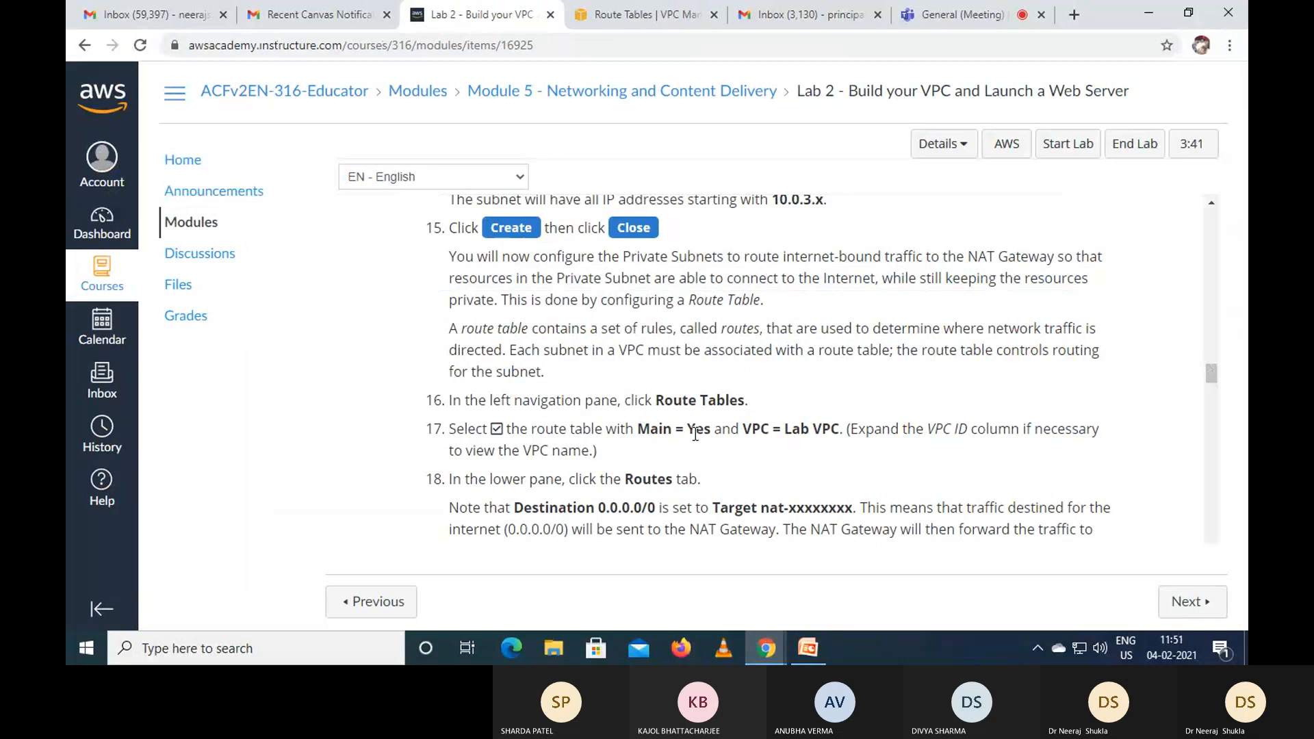
{"action": "left_click", "coordinate": [655, 17]}
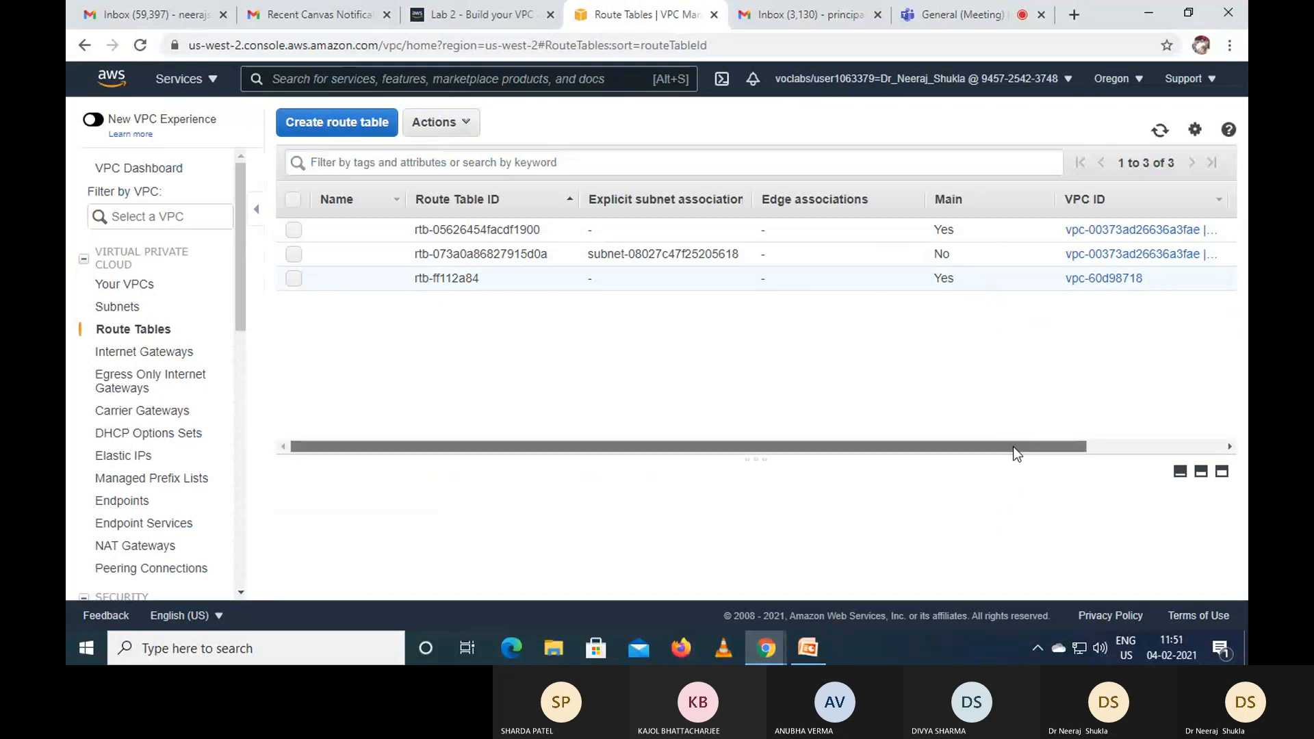
{"action": "left_click_drag", "start_coordinate": [1013, 447], "coordinate": [1196, 437]}
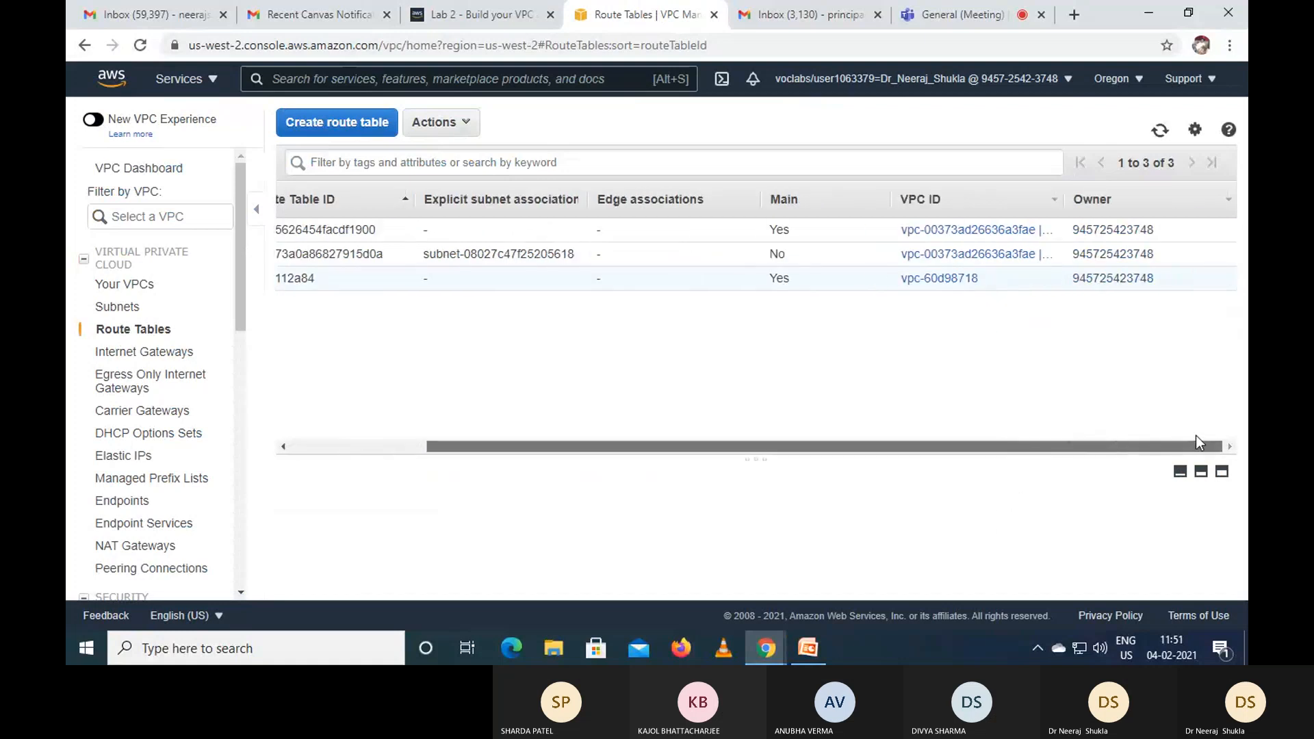
{"action": "left_click_drag", "start_coordinate": [1196, 436], "coordinate": [552, 470]}
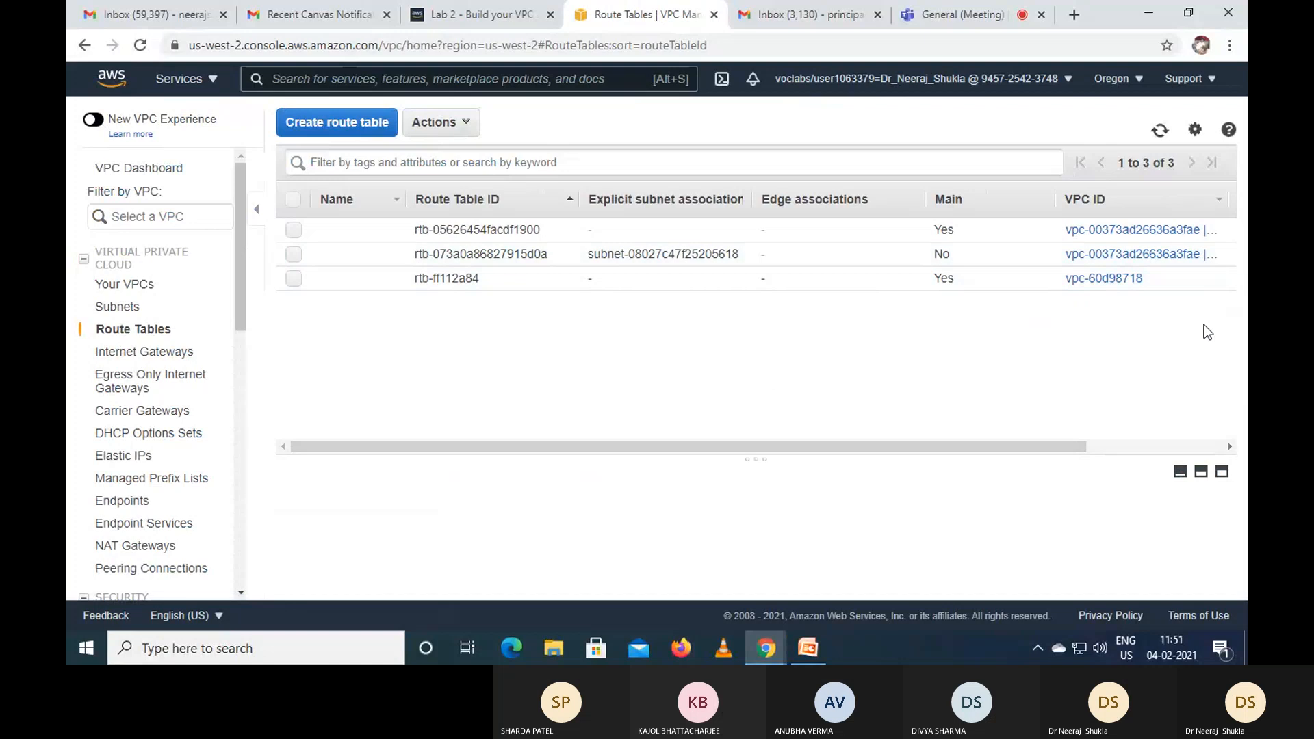
{"action": "scroll", "coordinate": [1202, 433], "scroll_direction": "right", "scroll_amount": 3}
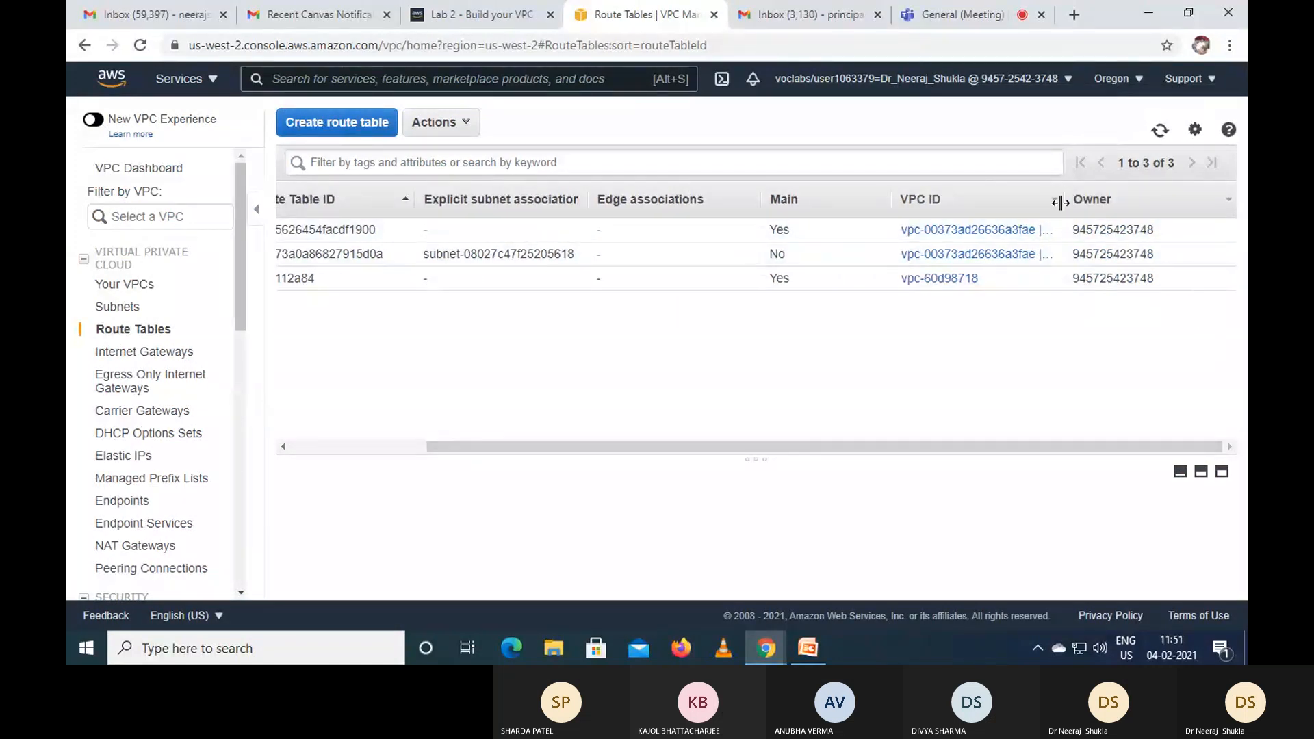
{"action": "left_click_drag", "start_coordinate": [1064, 199], "coordinate": [1132, 205]}
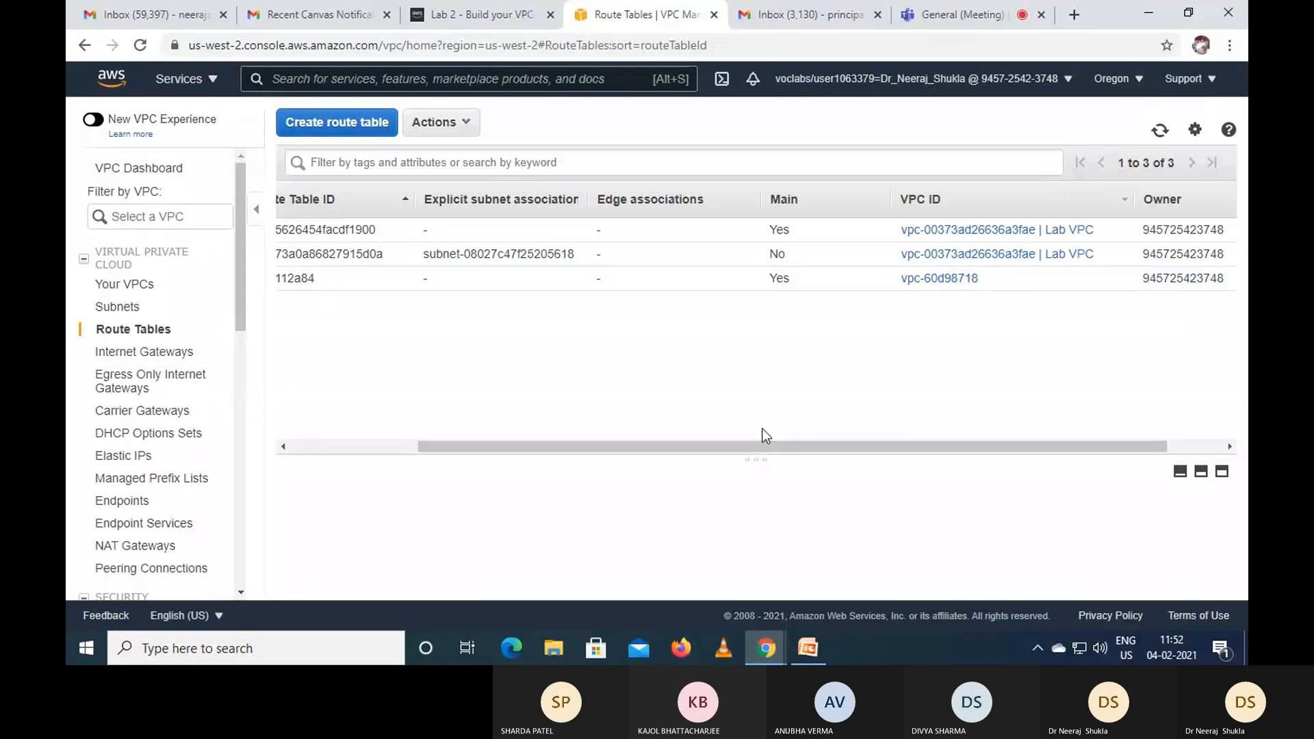
- Select the route table with Main = Yes and VPC = Lab VPC, and enlarge its details pane
{"action": "left_click_drag", "start_coordinate": [775, 454], "coordinate": [649, 455]}
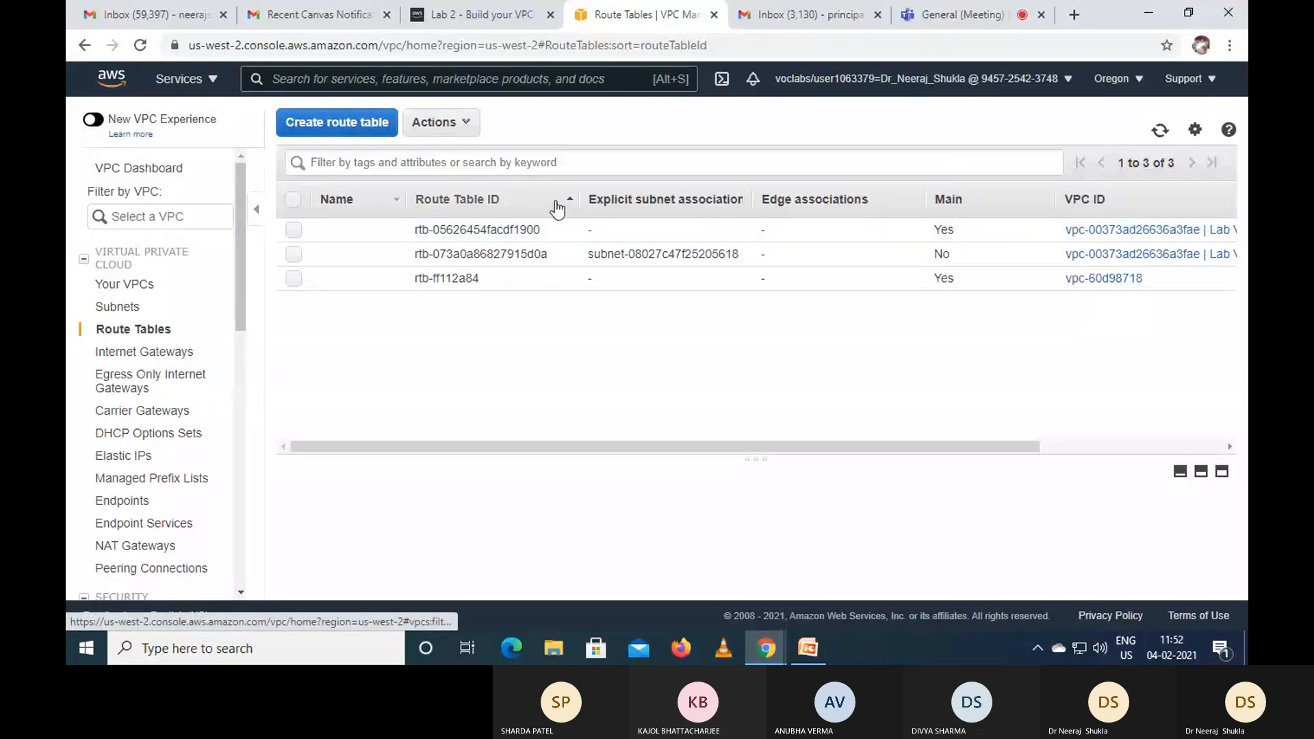
{"action": "left_click", "coordinate": [294, 231]}
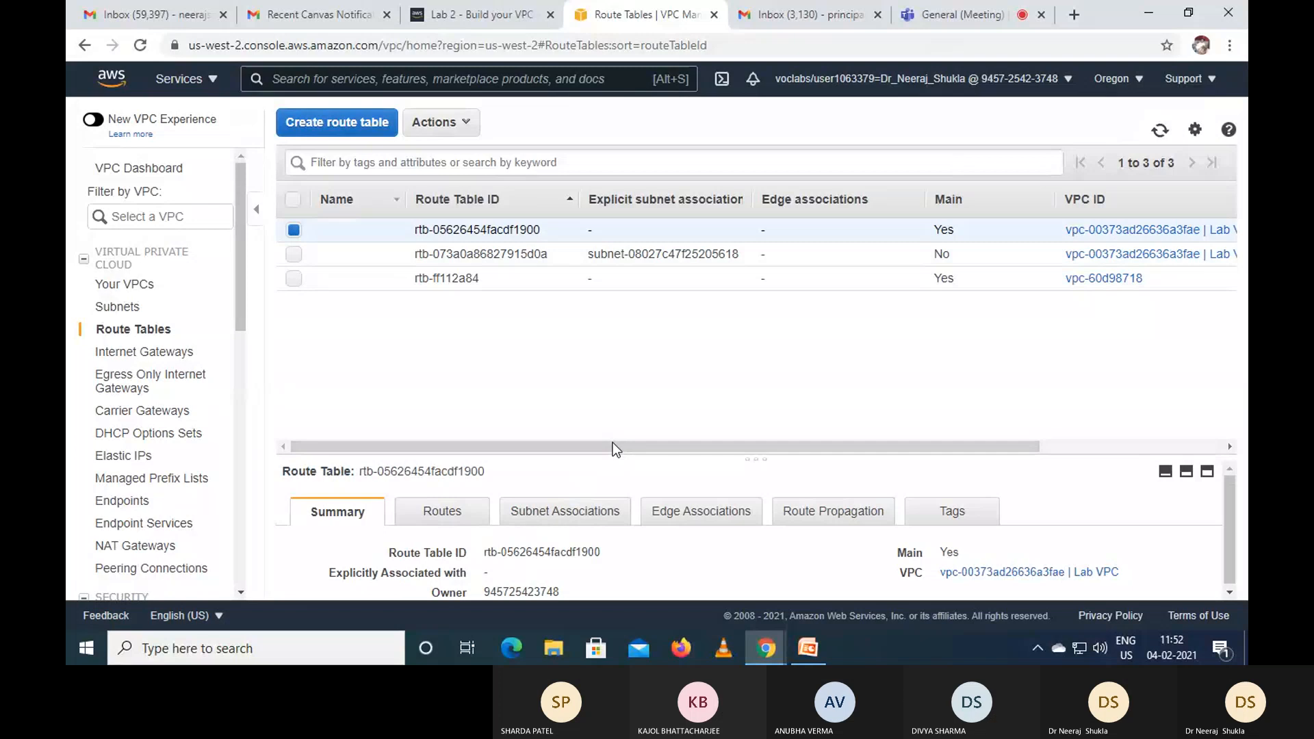
{"action": "left_click_drag", "start_coordinate": [614, 455], "coordinate": [630, 308]}
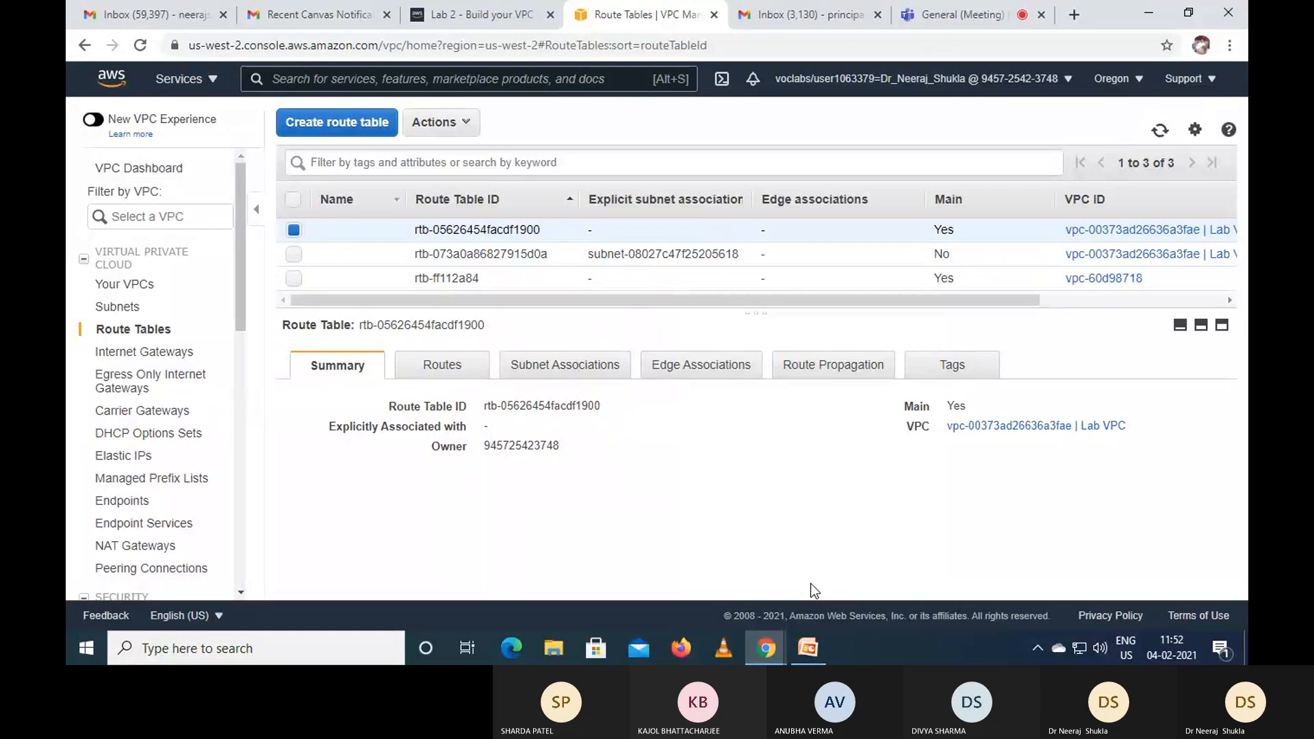
- Read step 18 of the lab instructions and display the routes of the selected Lab VPC main route table
{"action": "left_click", "coordinate": [500, 23]}
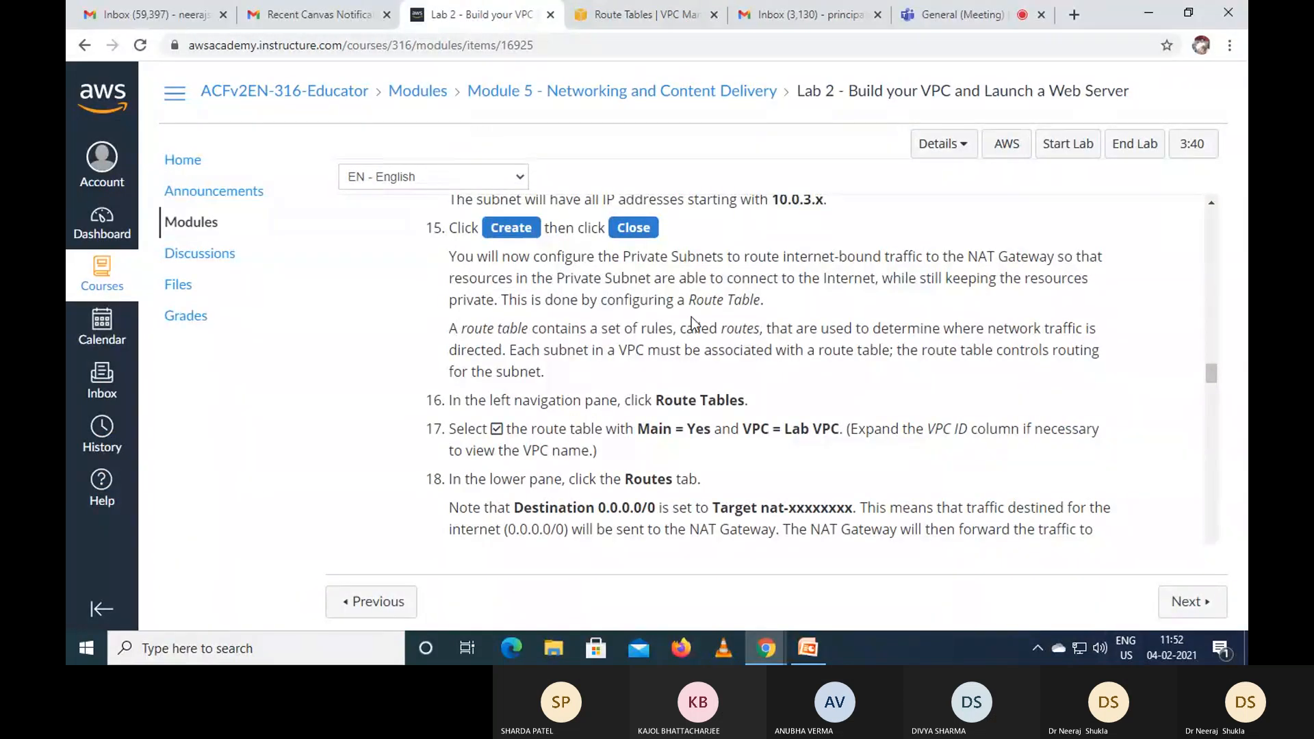
{"action": "scroll", "coordinate": [688, 322], "scroll_direction": "down", "scroll_amount": 1}
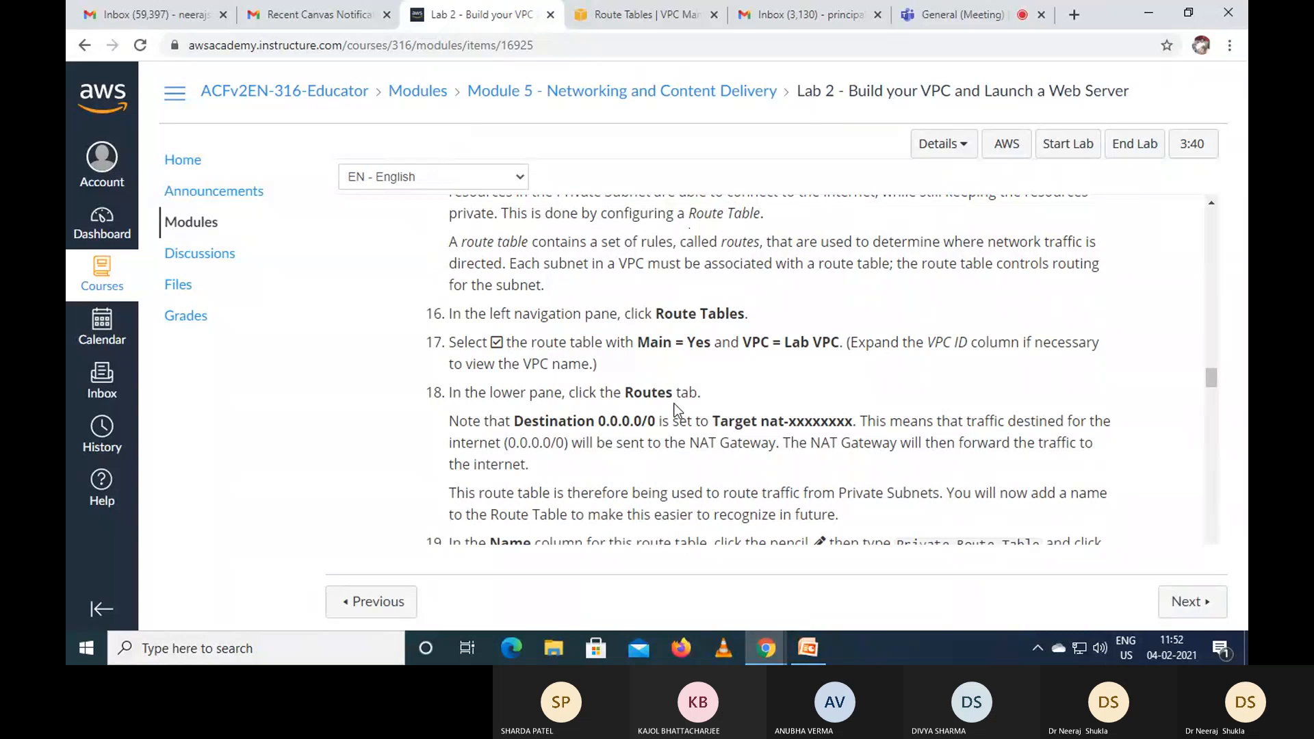
{"action": "left_click", "coordinate": [627, 15]}
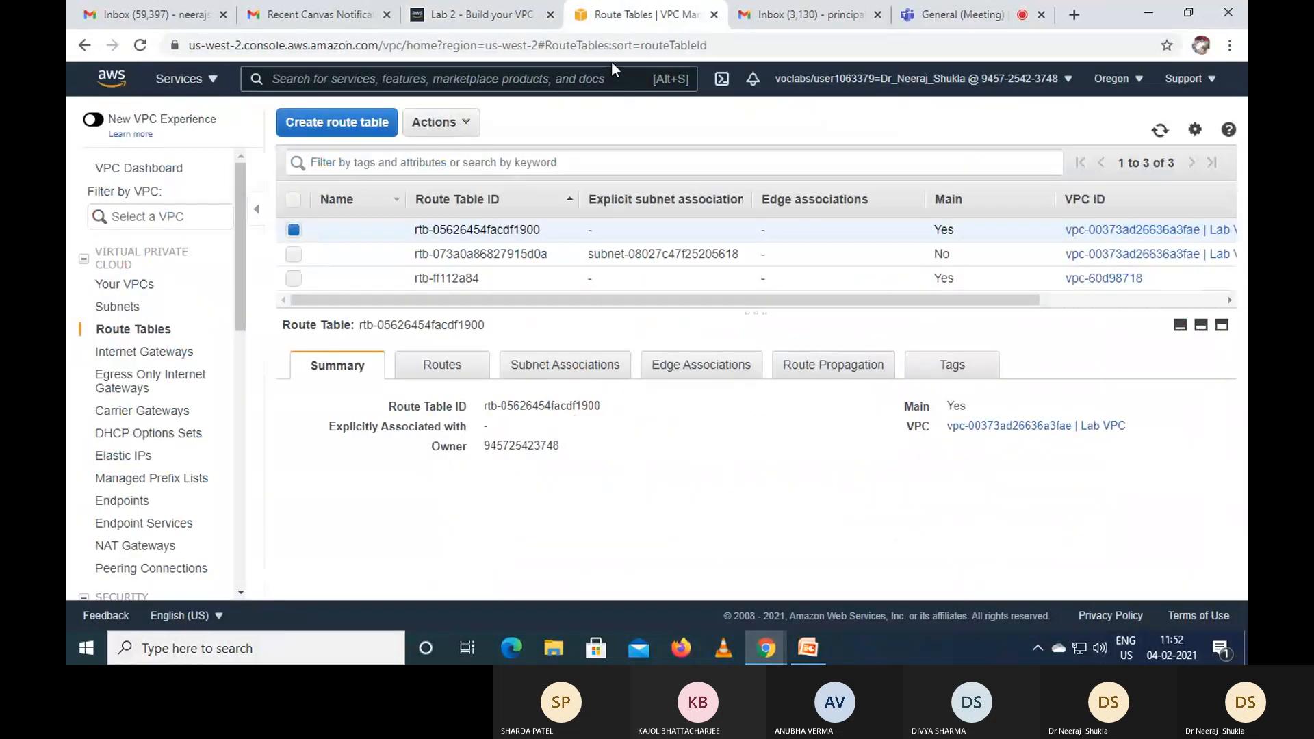
{"action": "left_click", "coordinate": [462, 370]}
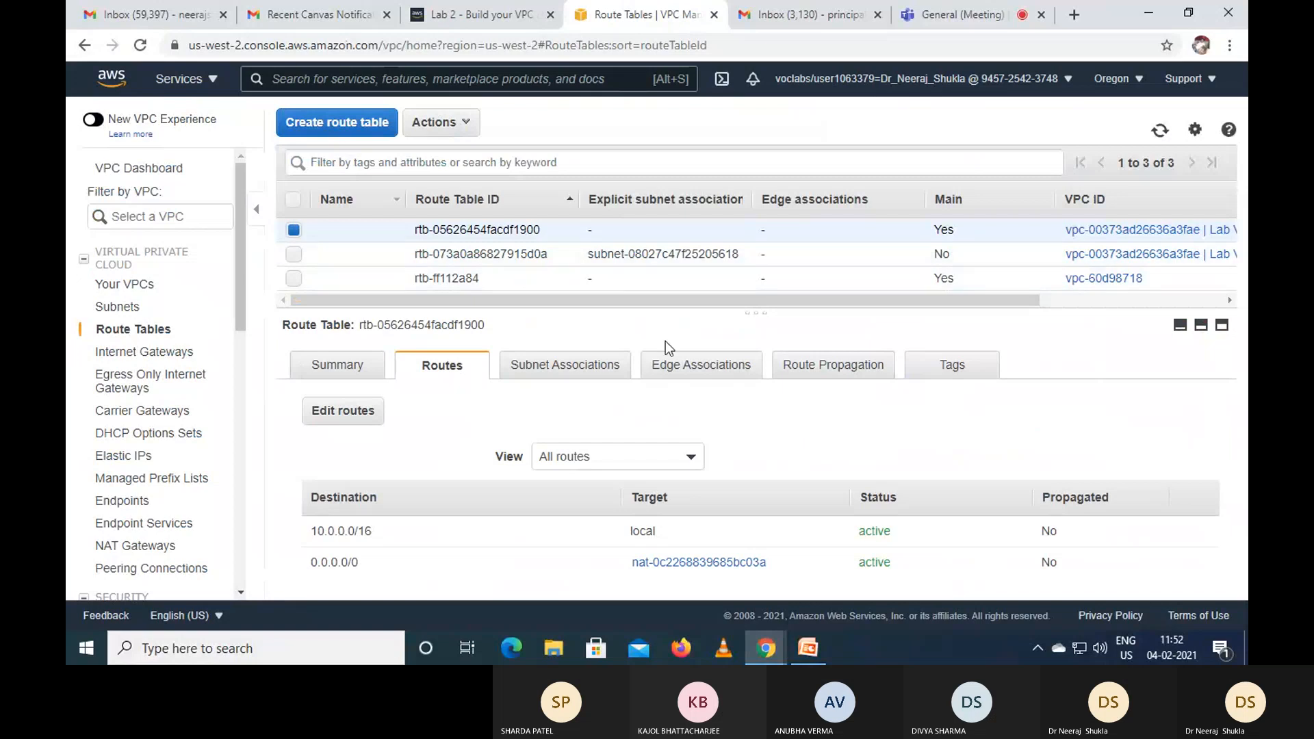
- Copy the name Private Route Table from step 19 of the lab instructions
{"action": "left_click", "coordinate": [470, 17]}
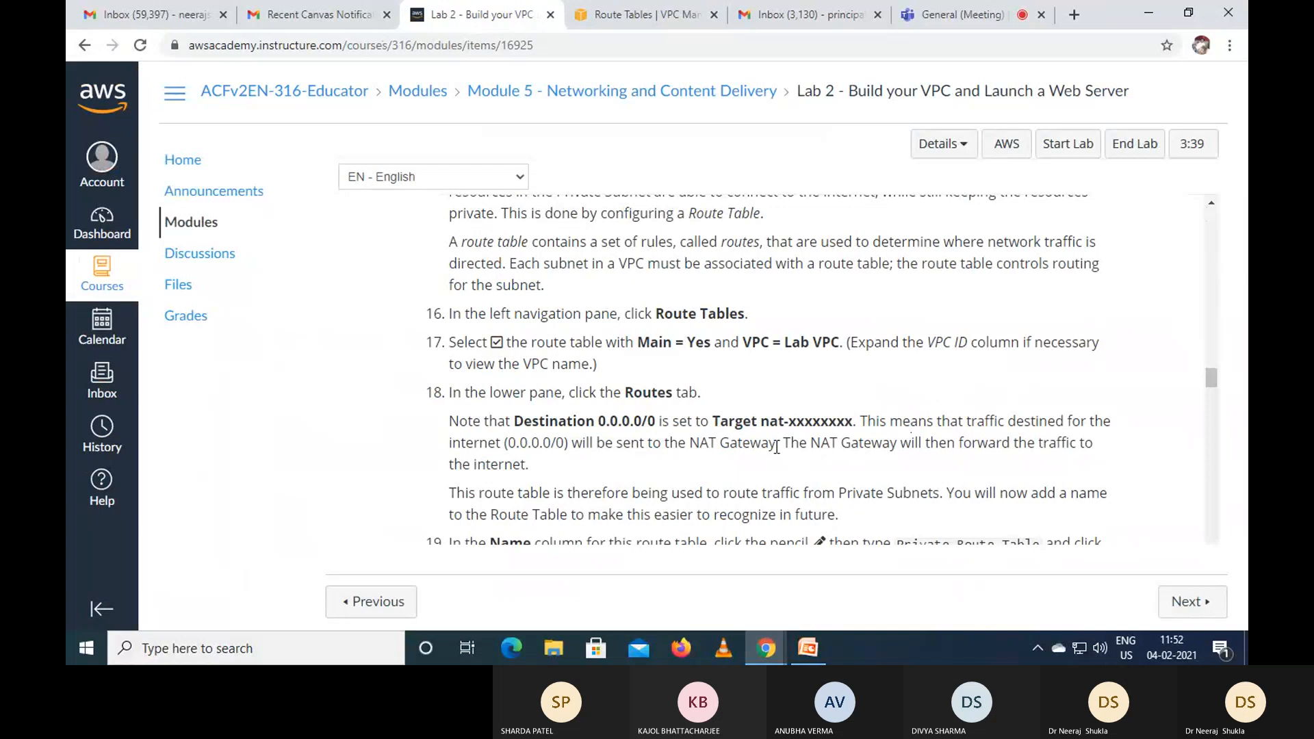
{"action": "scroll", "coordinate": [867, 467], "scroll_direction": "down", "scroll_amount": 1}
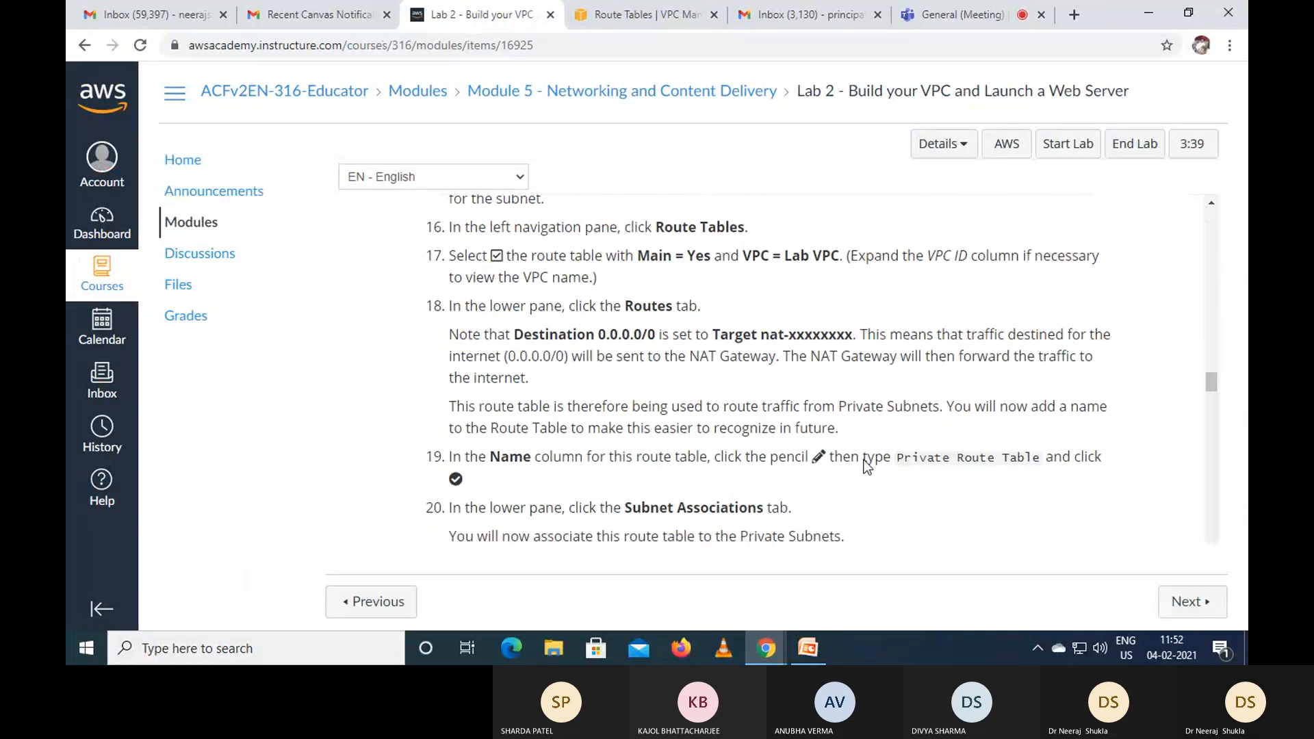
{"action": "scroll", "coordinate": [867, 467], "scroll_direction": "down", "scroll_amount": 2}
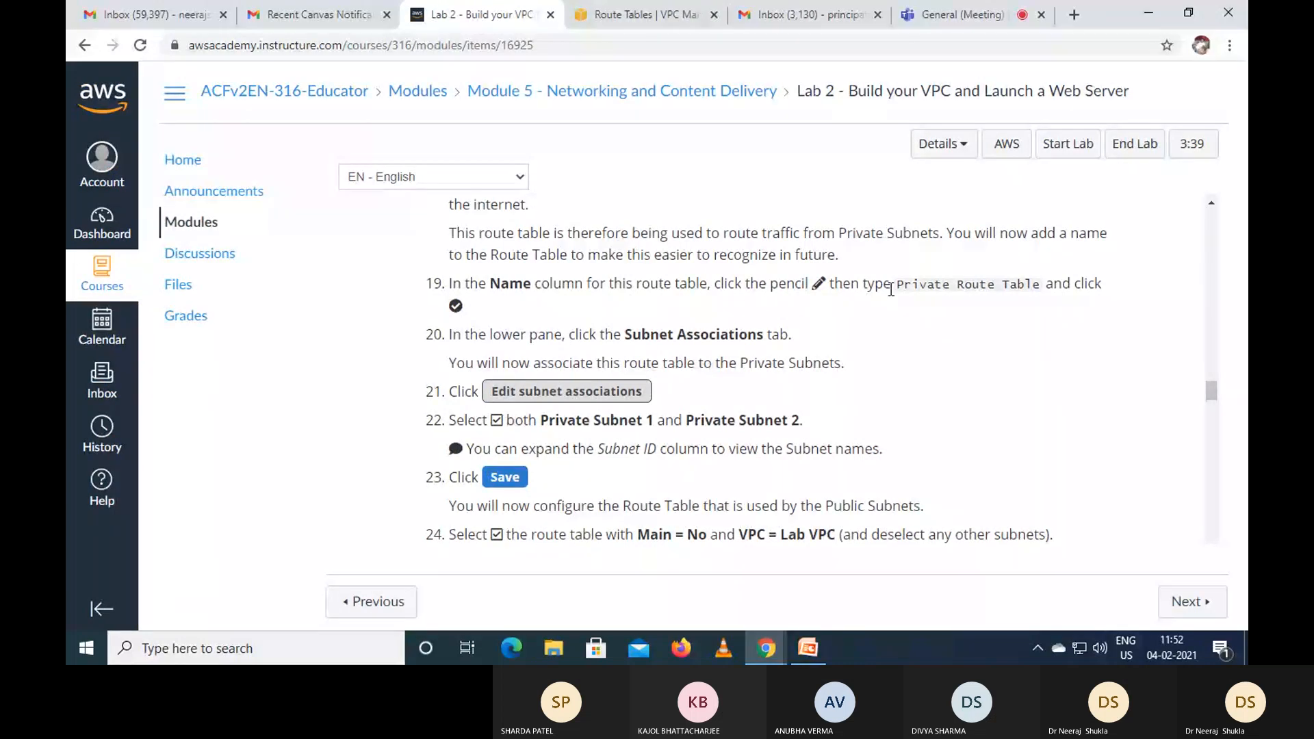
{"action": "left_click_drag", "start_coordinate": [895, 286], "coordinate": [1042, 278]}
{"action": "key", "text": "ctrl+c"}
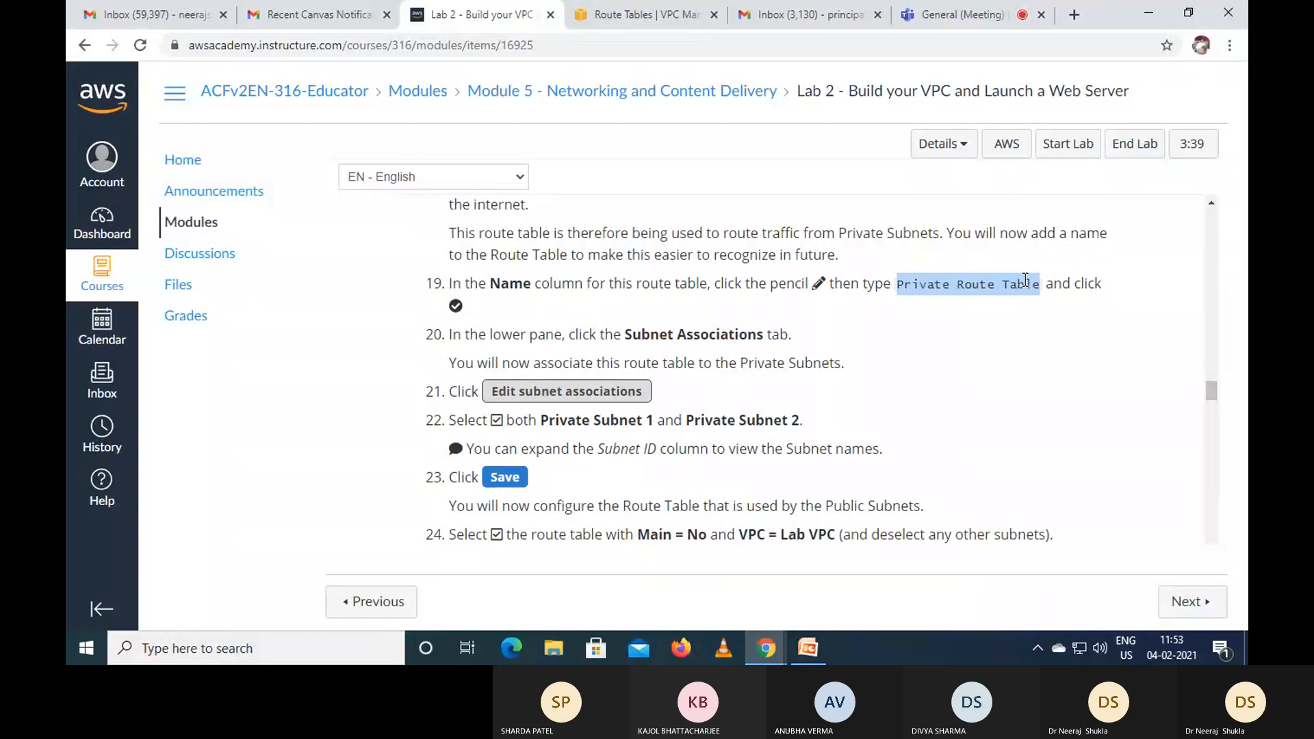
{"action": "right_click", "coordinate": [1003, 285]}
{"action": "left_click", "coordinate": [1006, 296]}
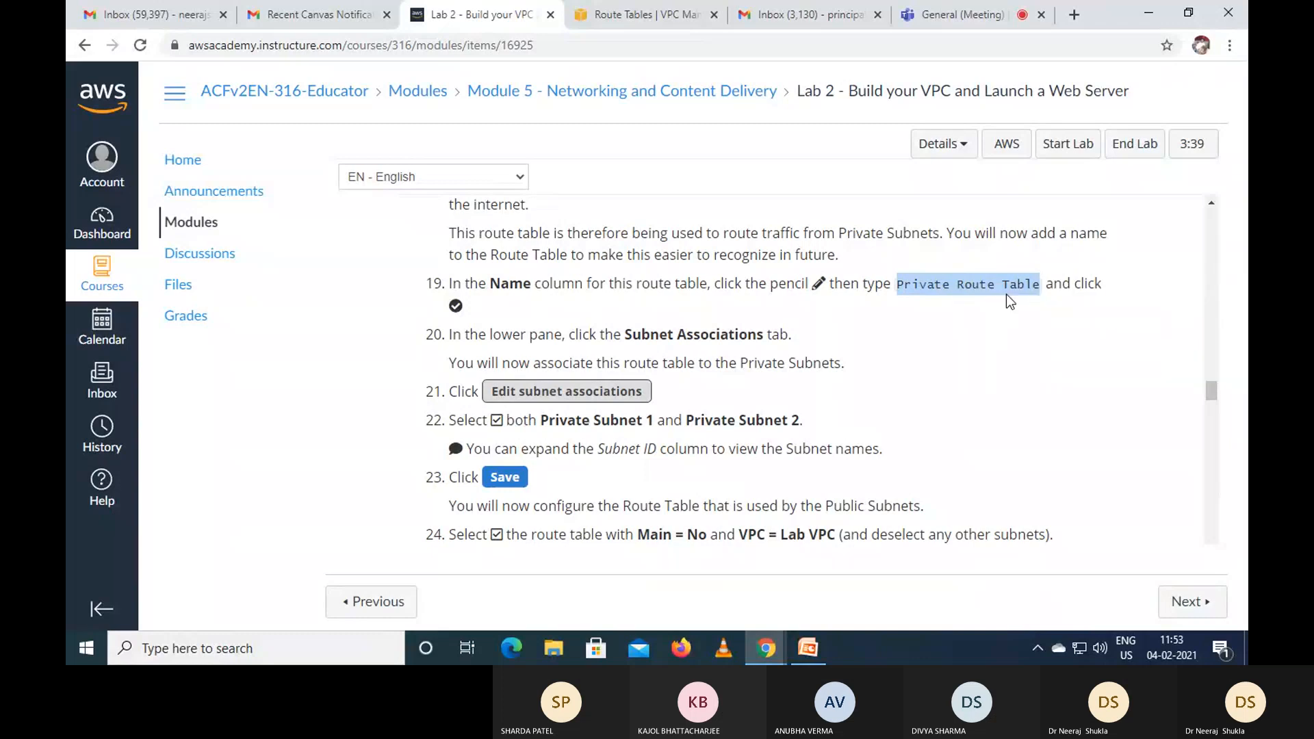
- Inspect the NAT gateway targeted by the 0.0.0.0/0 route and reread steps 18 and 19 of the lab instructions
{"action": "left_click", "coordinate": [646, 19]}
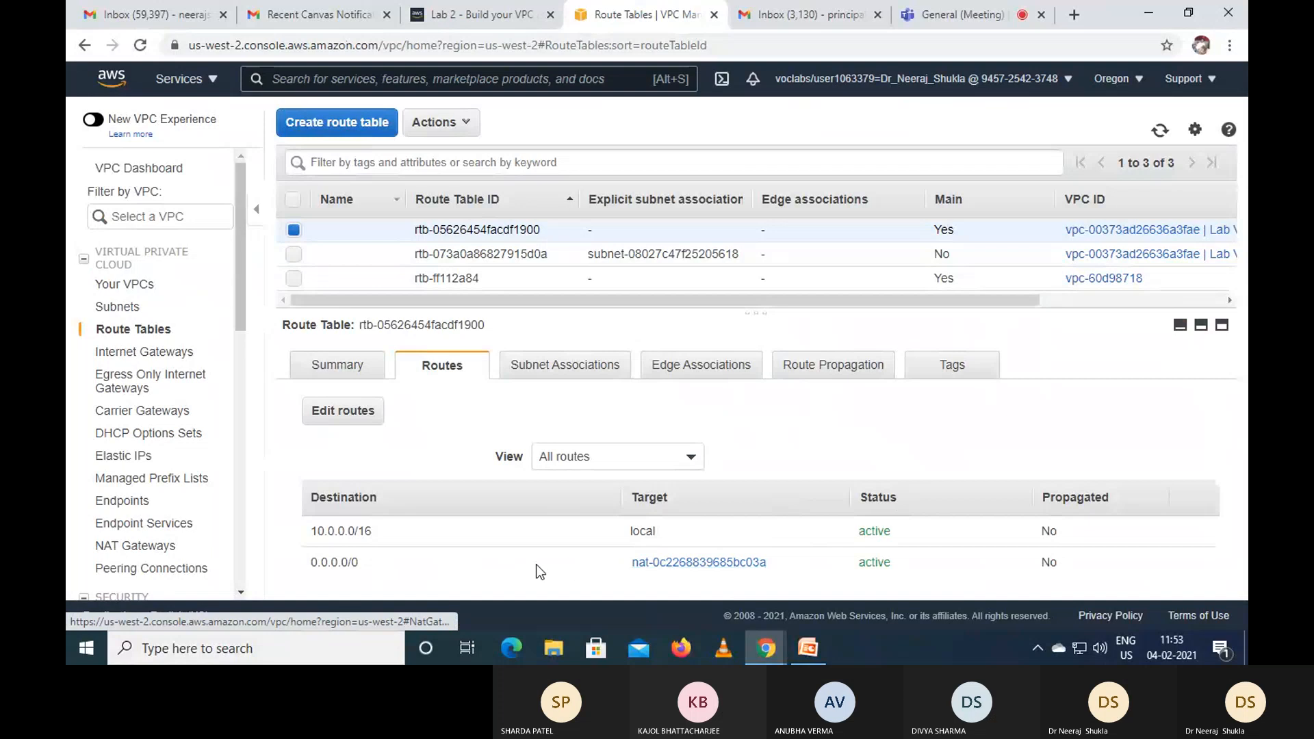
{"action": "left_click", "coordinate": [730, 564]}
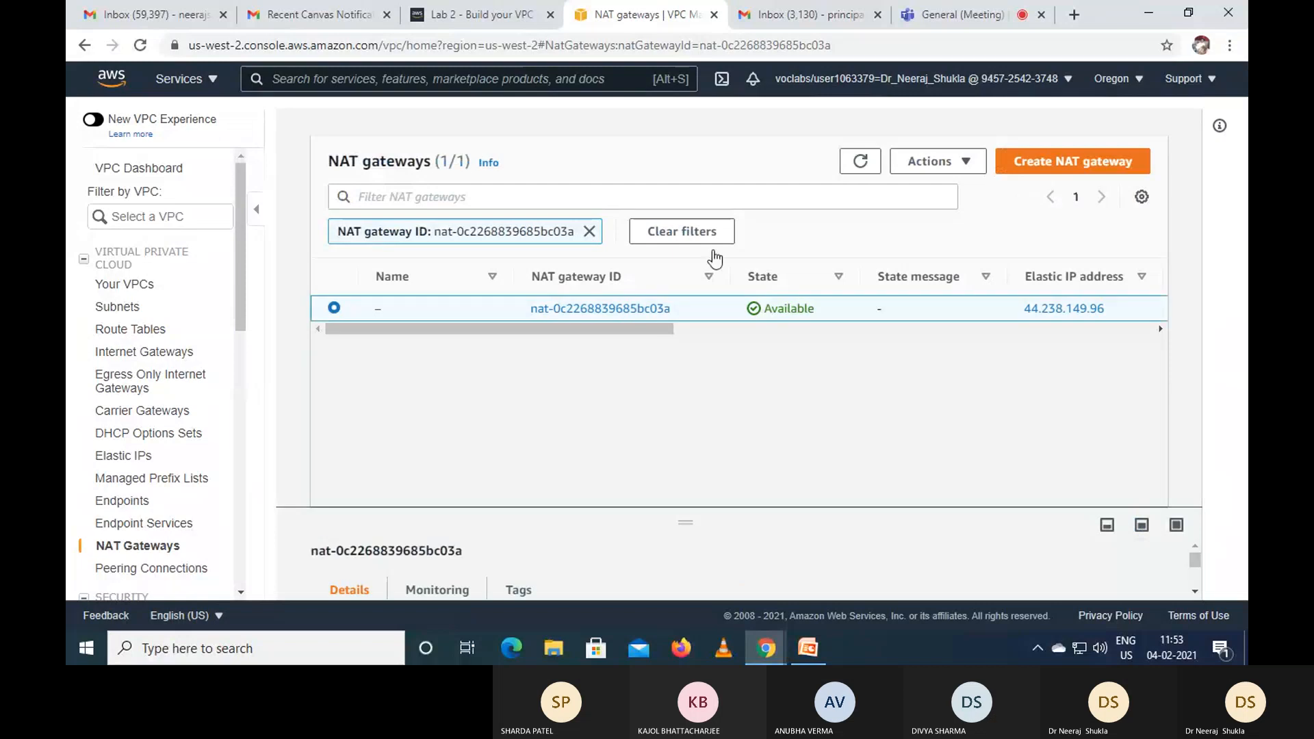
{"action": "left_click", "coordinate": [504, 14]}
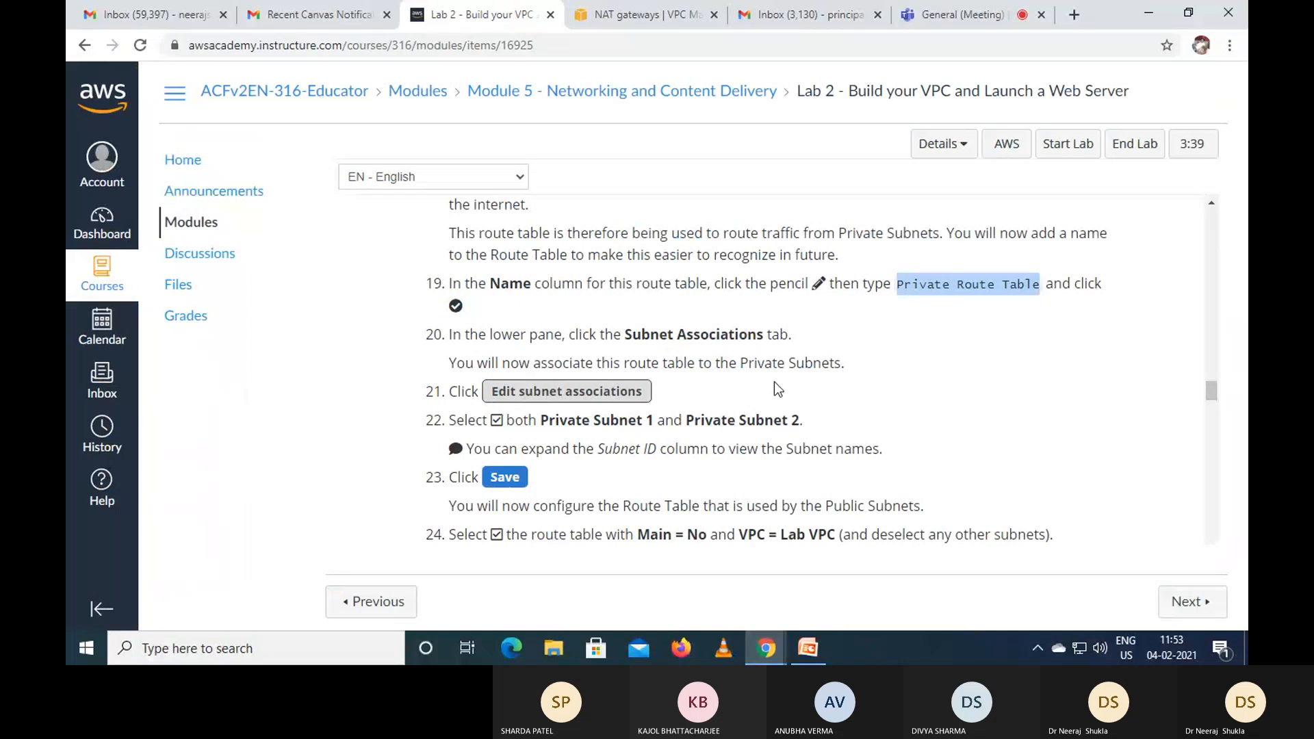
{"action": "scroll", "coordinate": [720, 340], "scroll_direction": "up", "scroll_amount": 2}
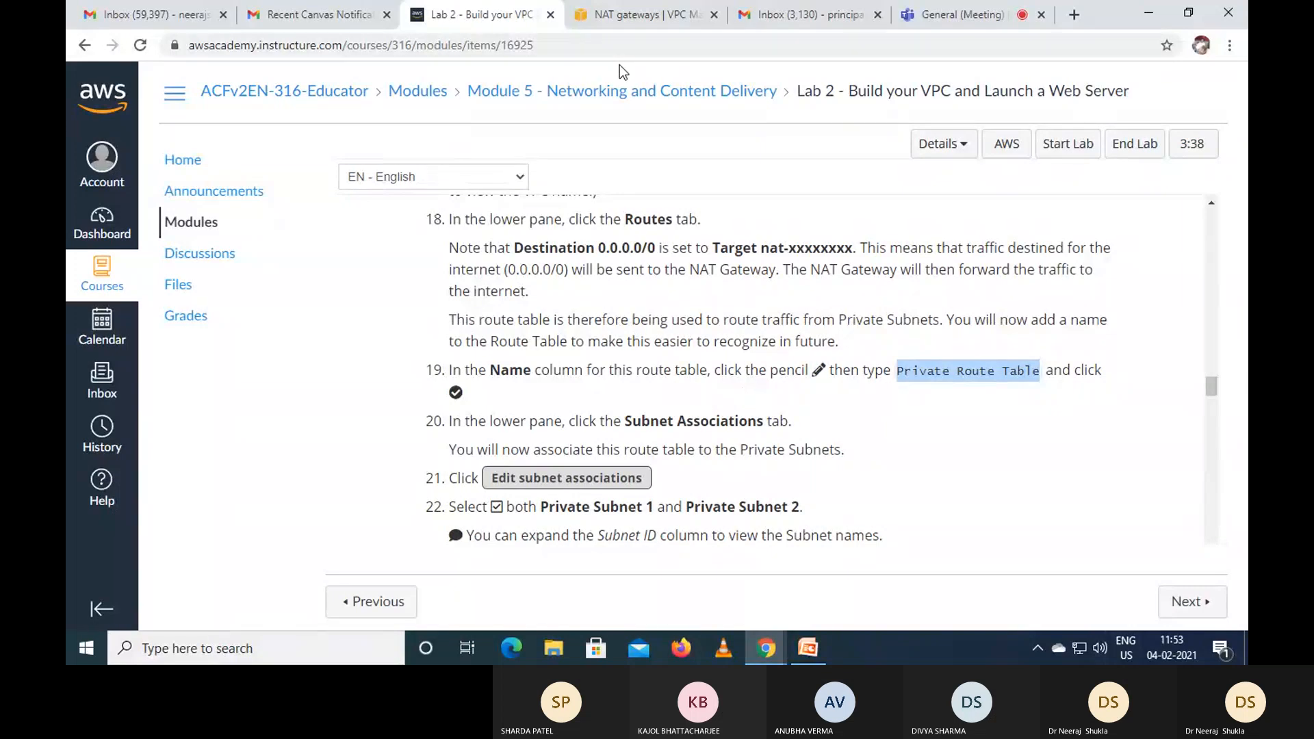
- Open the NAT gateway targeted by the 0.0.0.0/0 route of Lab VPC's main route table and name the gateway Private Route Table
{"action": "left_click", "coordinate": [603, 14]}
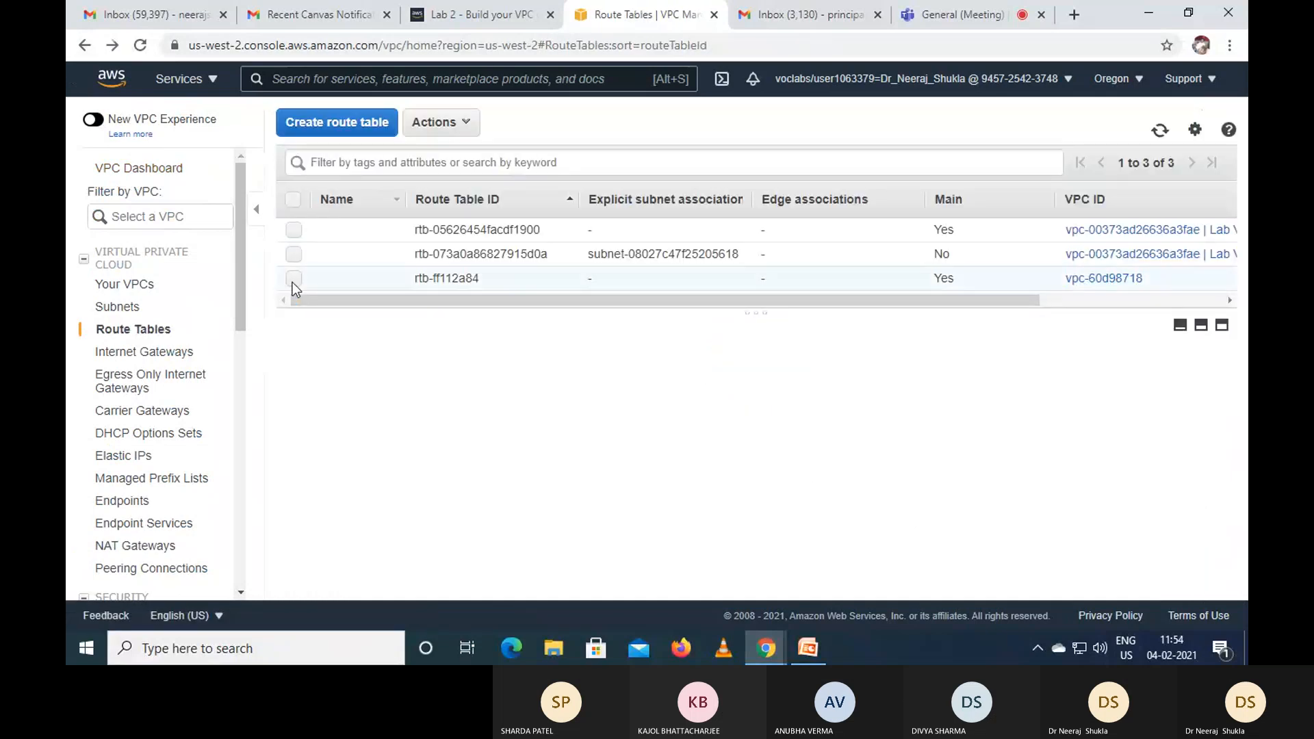
{"action": "left_click", "coordinate": [294, 231]}
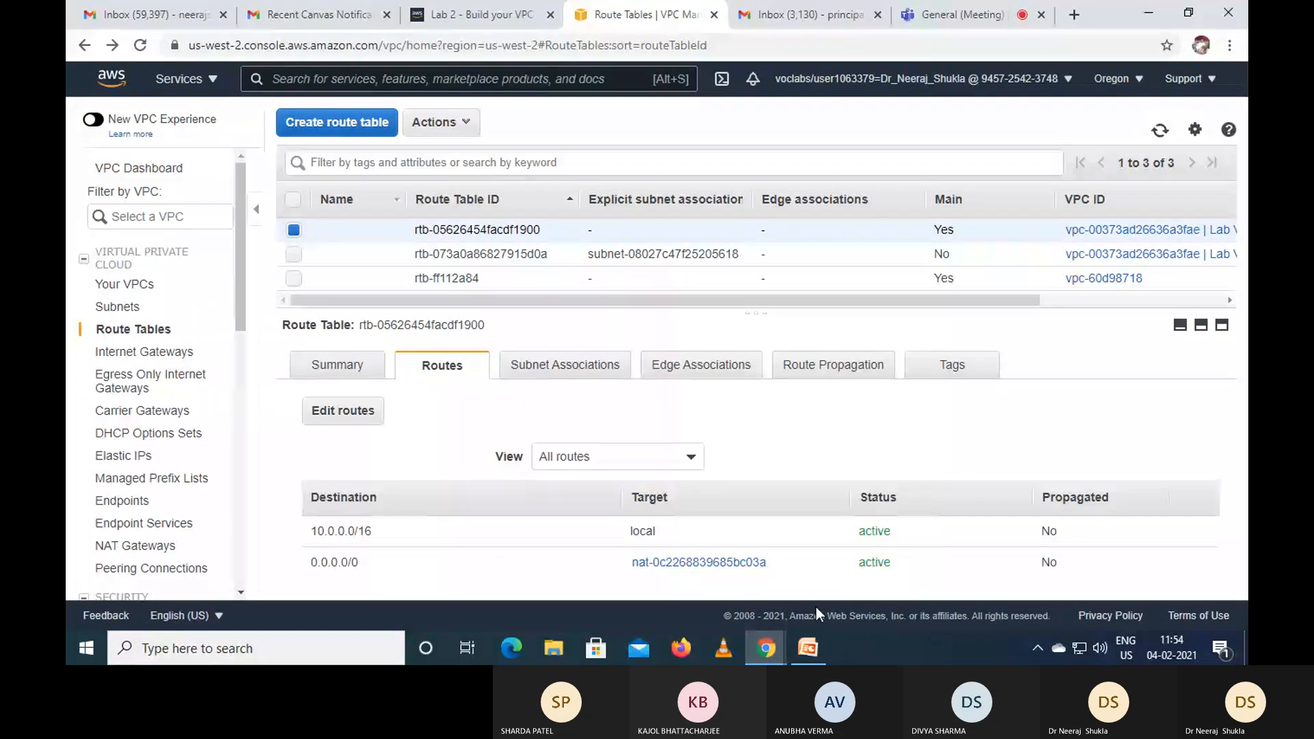
{"action": "left_click", "coordinate": [723, 563]}
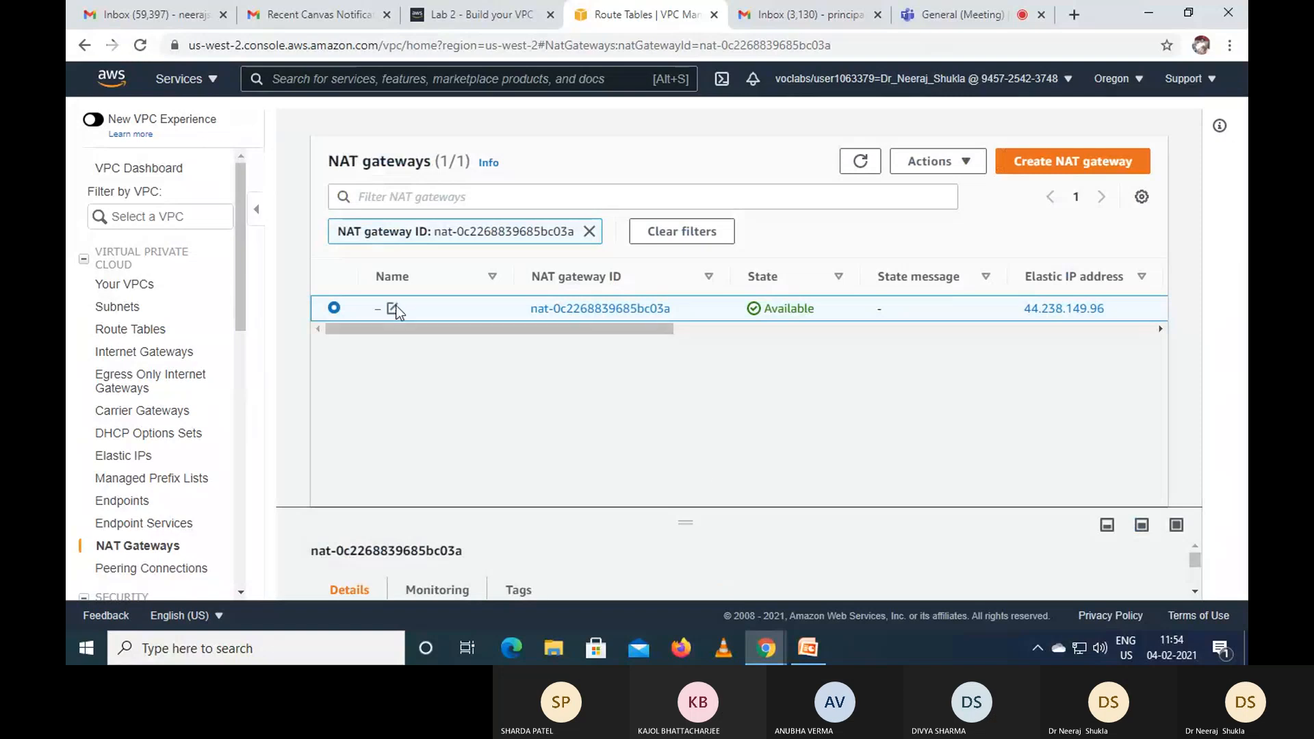
{"action": "left_click", "coordinate": [392, 308]}
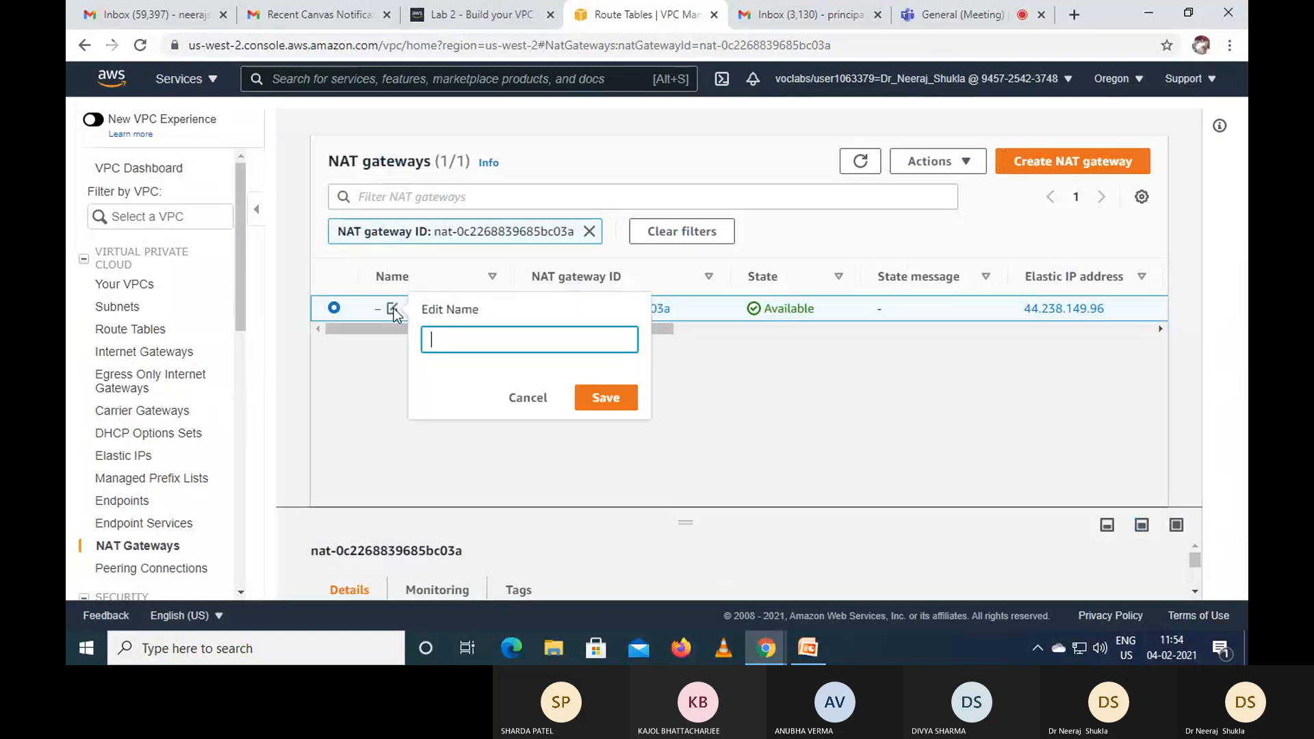
{"action": "right_click", "coordinate": [453, 346]}
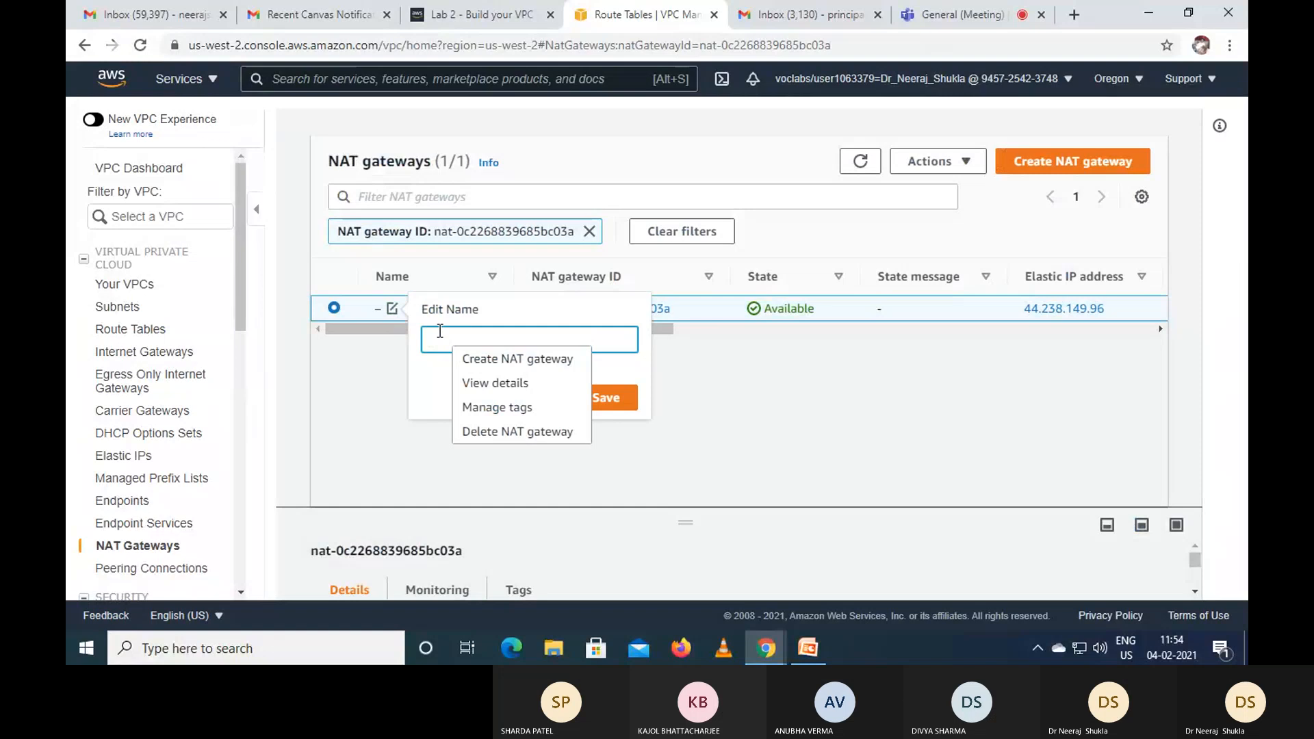
{"action": "left_click", "coordinate": [440, 330]}
{"action": "key", "text": "ctrl+v"}
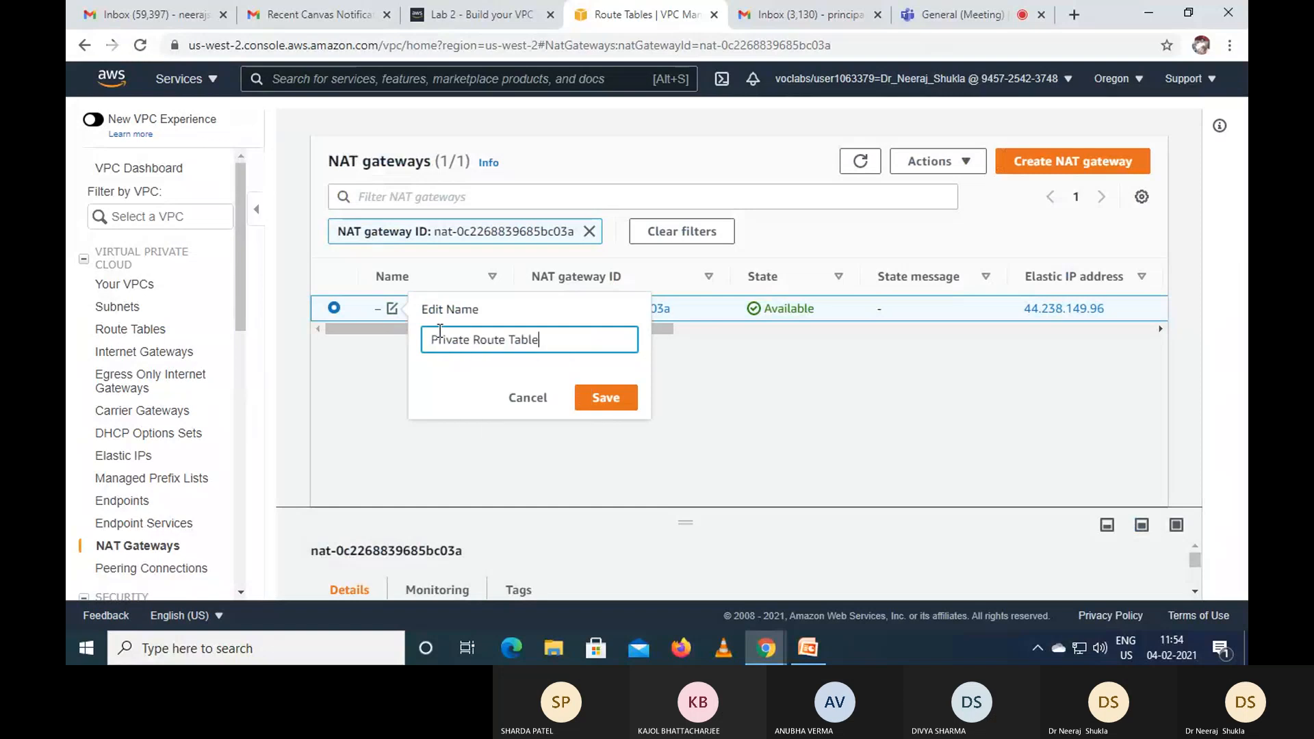
{"action": "left_click", "coordinate": [612, 403]}
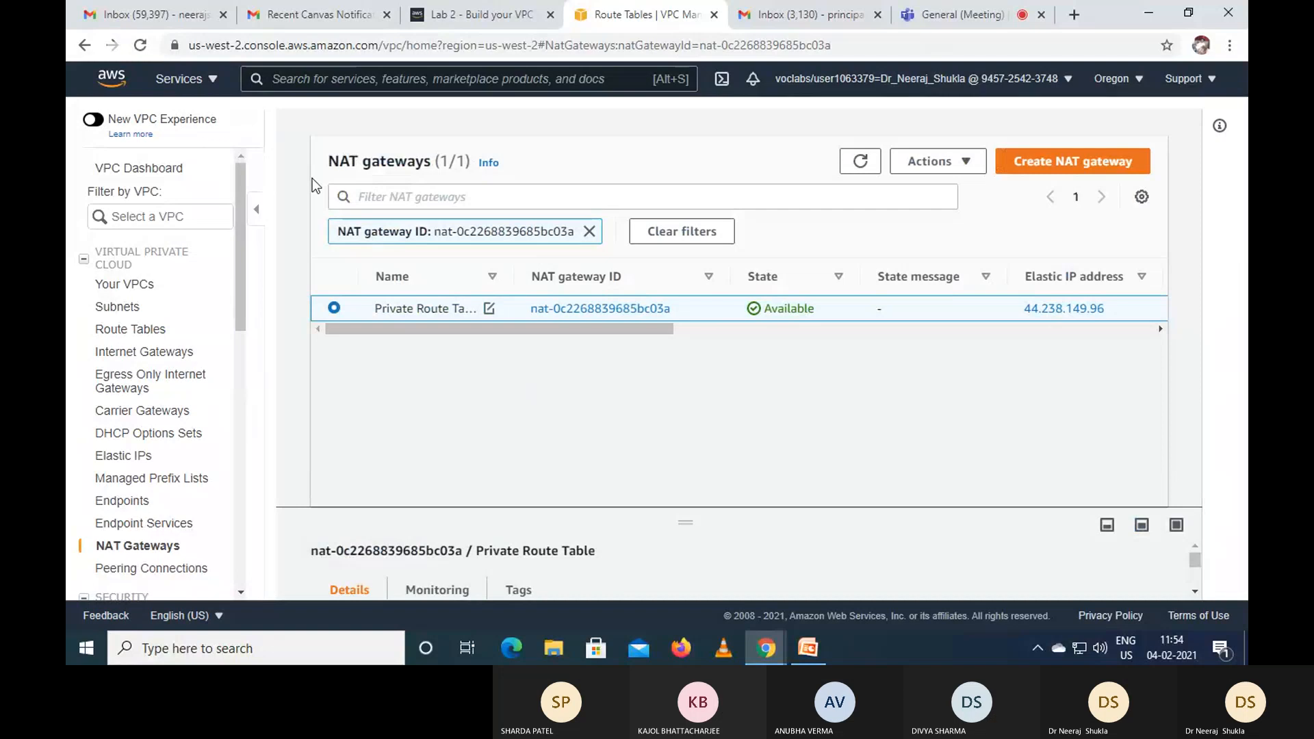
- Return to the route tables list and name the Lab VPC main route table Private Route Table
{"action": "left_click", "coordinate": [84, 45]}
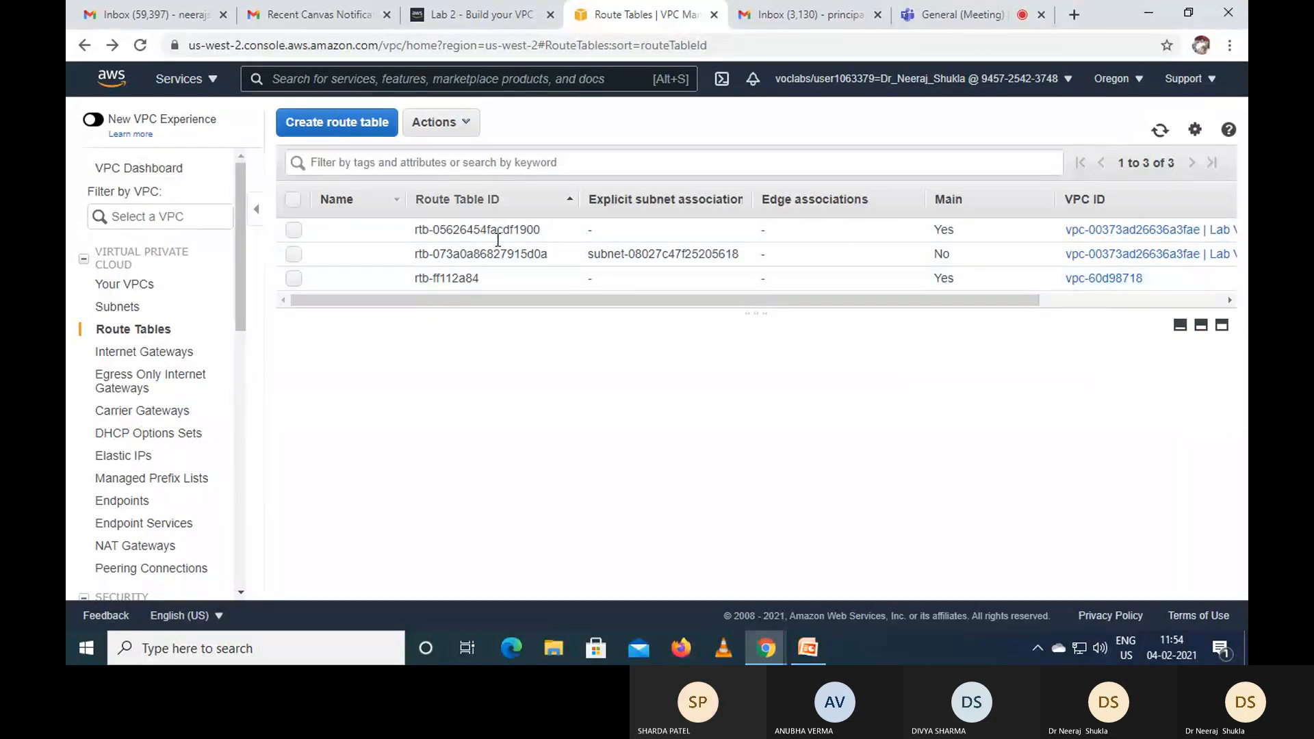
{"action": "left_click", "coordinate": [389, 230]}
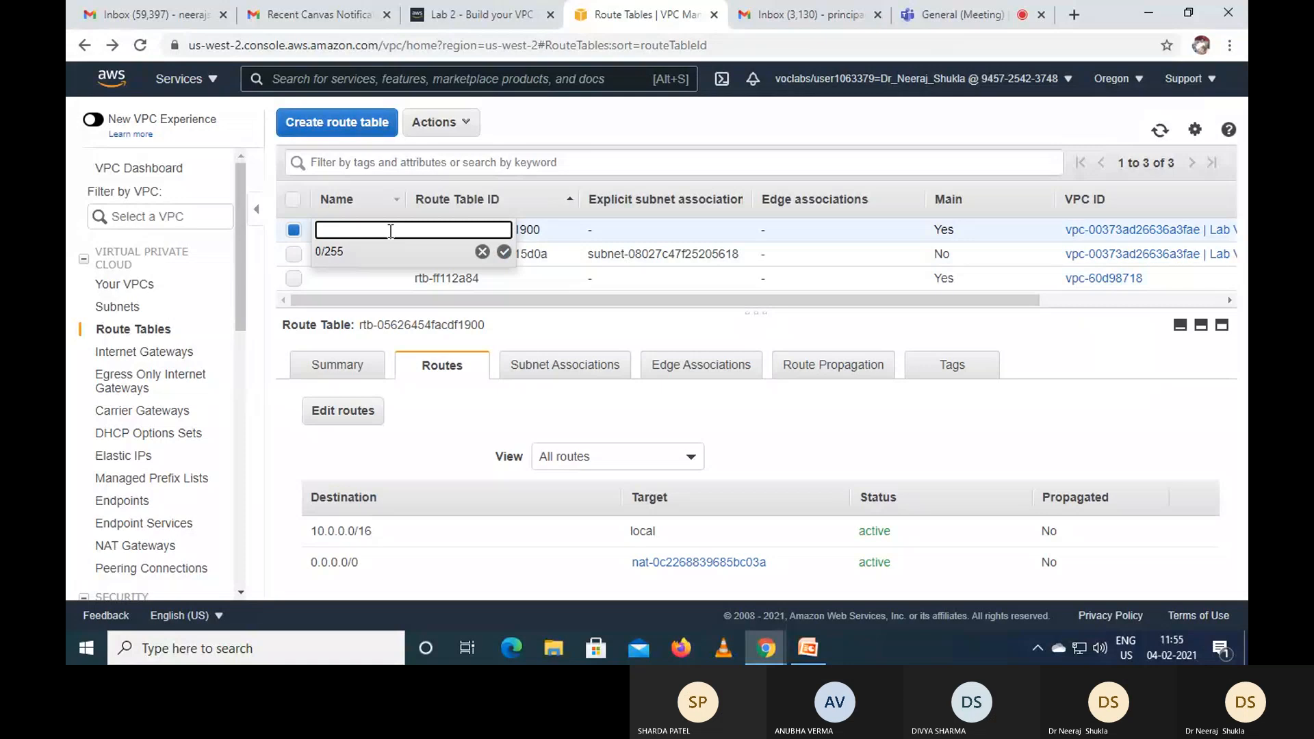
{"action": "key", "text": "ctrl+v"}
{"action": "left_click", "coordinate": [504, 252]}
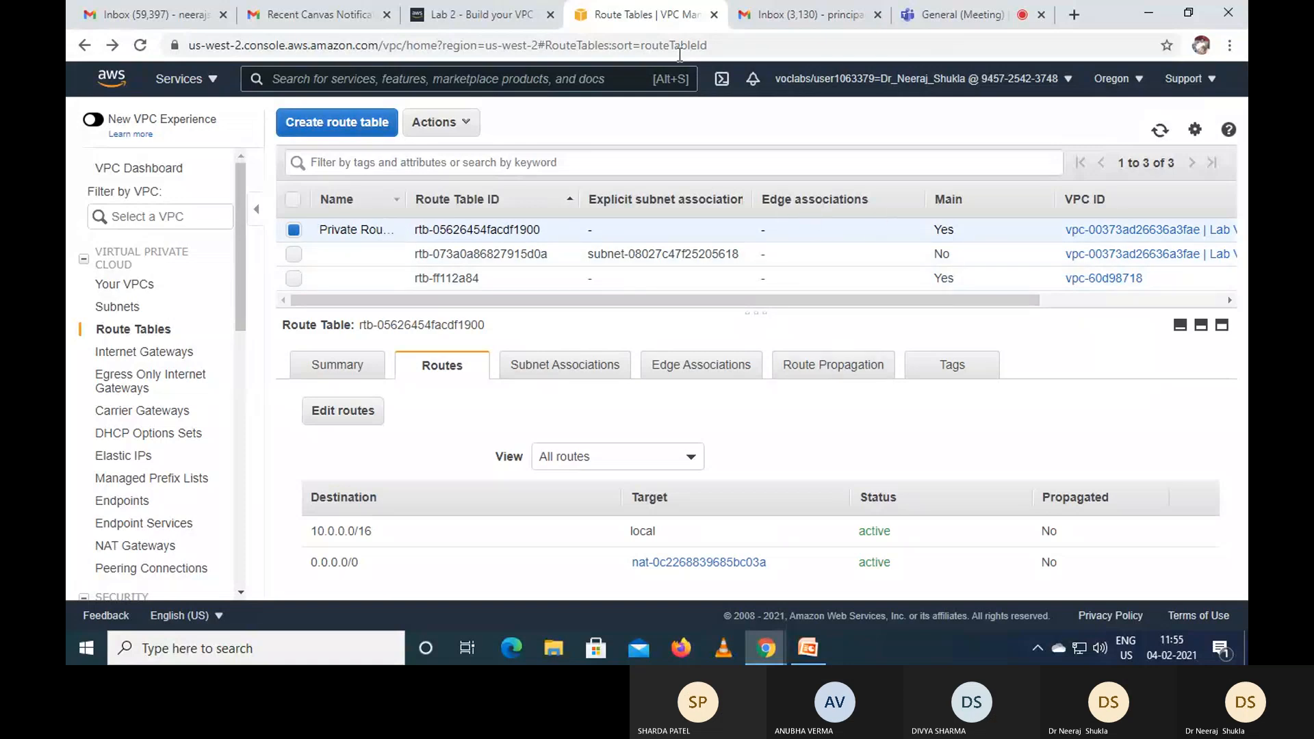
- Read steps 20 to 23 of the lab instructions and display the subnet associations of the Private Route Table
{"action": "left_click", "coordinate": [509, 14]}
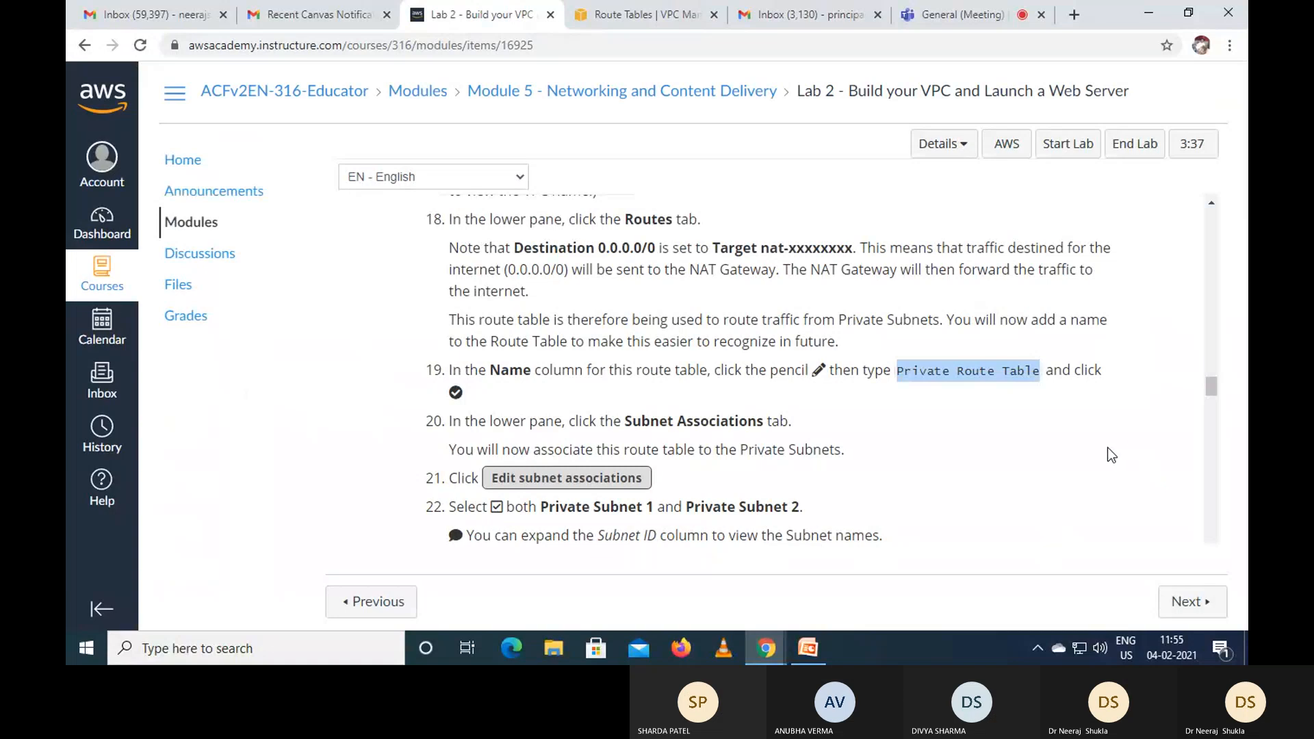
{"action": "scroll", "coordinate": [1111, 455], "scroll_direction": "down", "scroll_amount": 1}
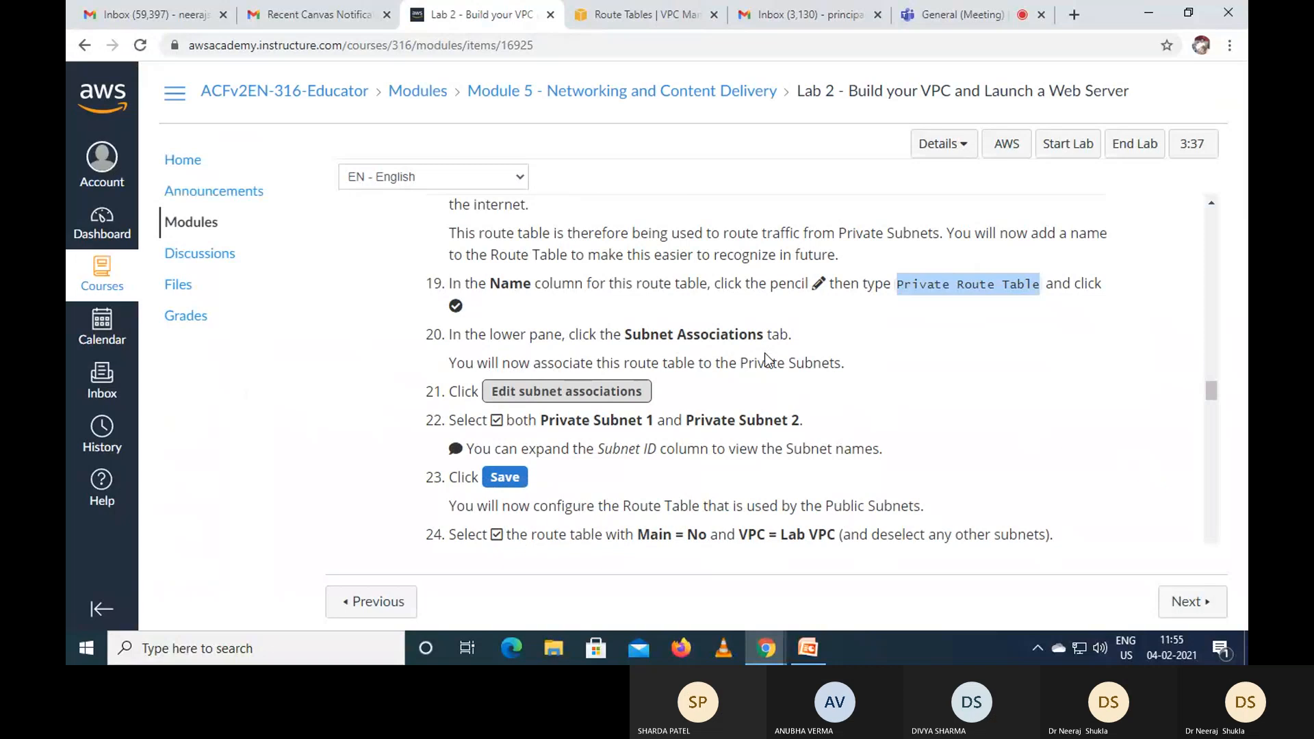
{"action": "left_click", "coordinate": [636, 12]}
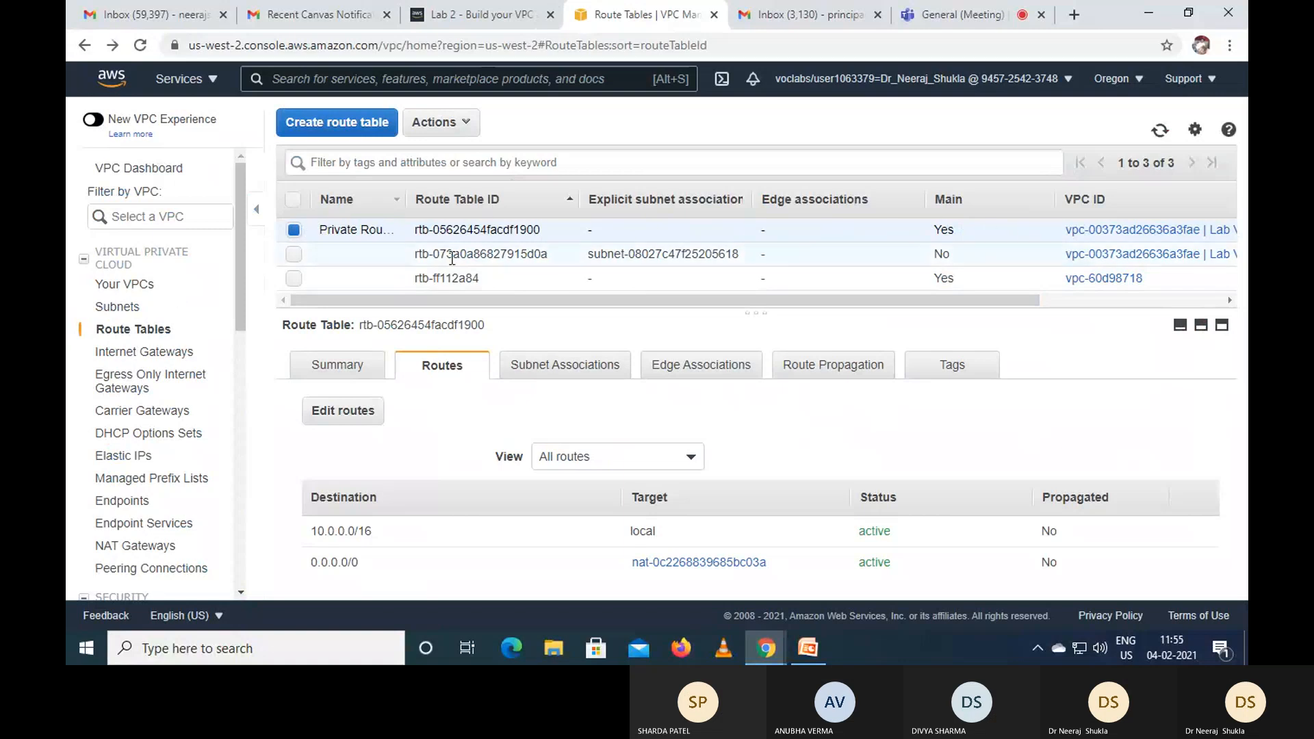
{"action": "left_click", "coordinate": [541, 370]}
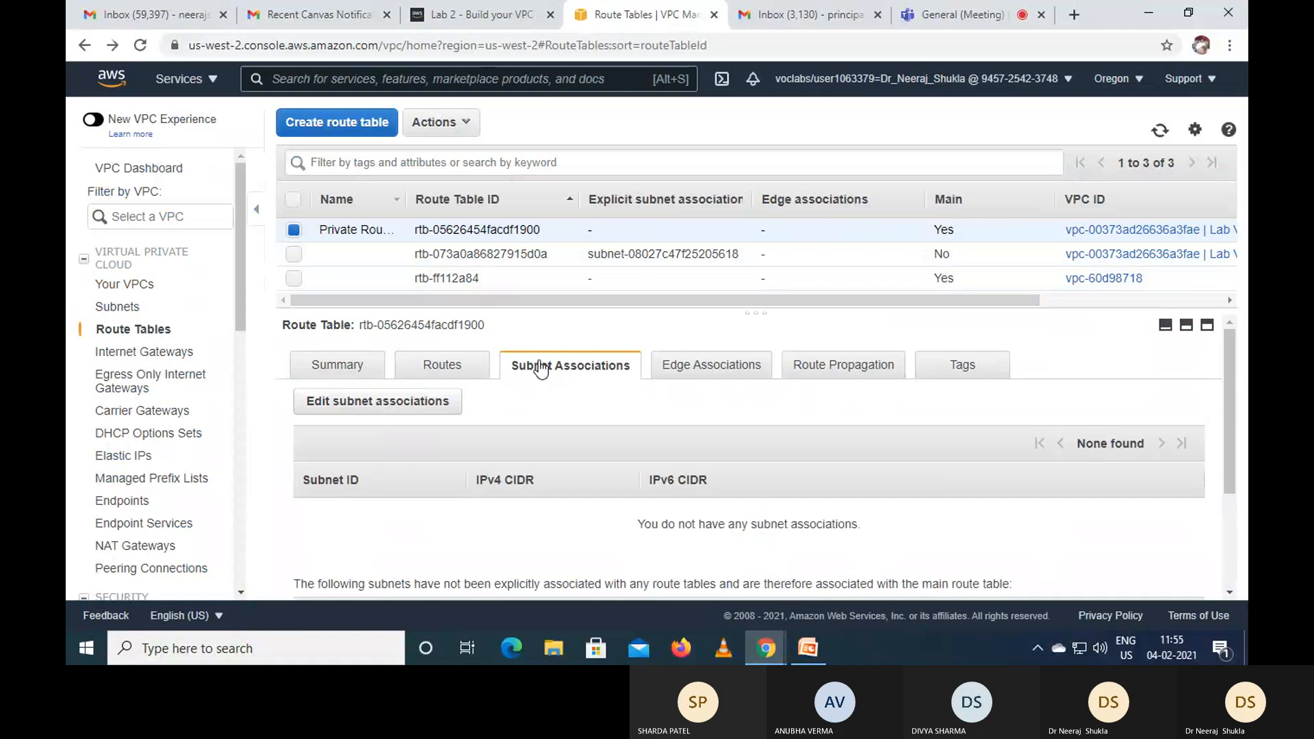
{"action": "left_click", "coordinate": [442, 4]}
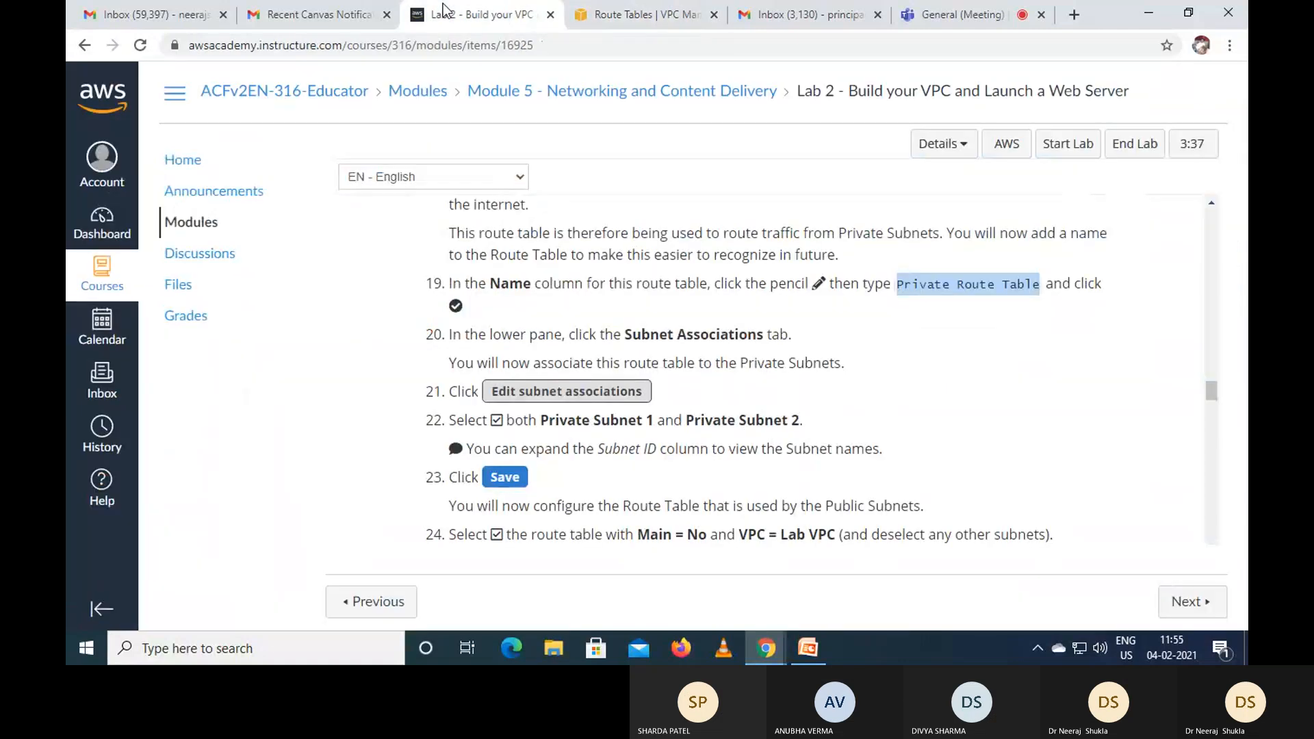
{"action": "scroll", "coordinate": [747, 371], "scroll_direction": "down", "scroll_amount": 1}
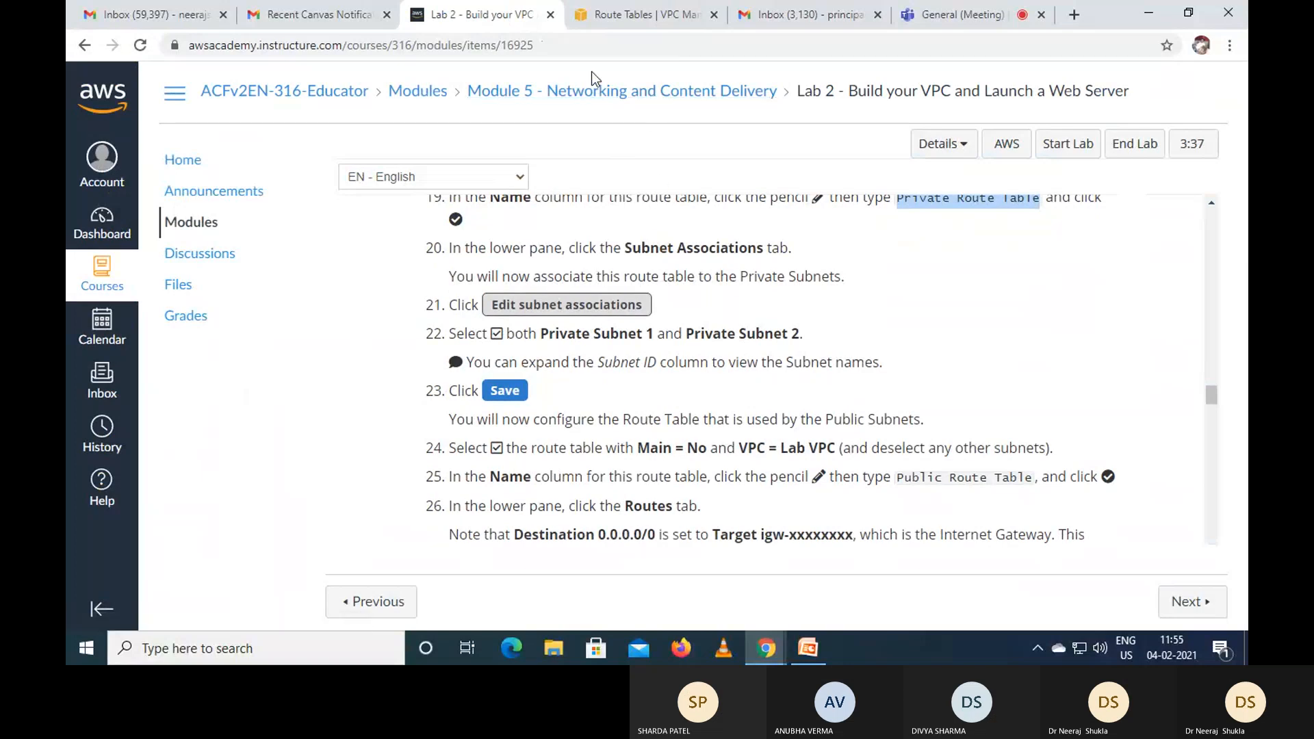
{"action": "left_click", "coordinate": [624, 15]}
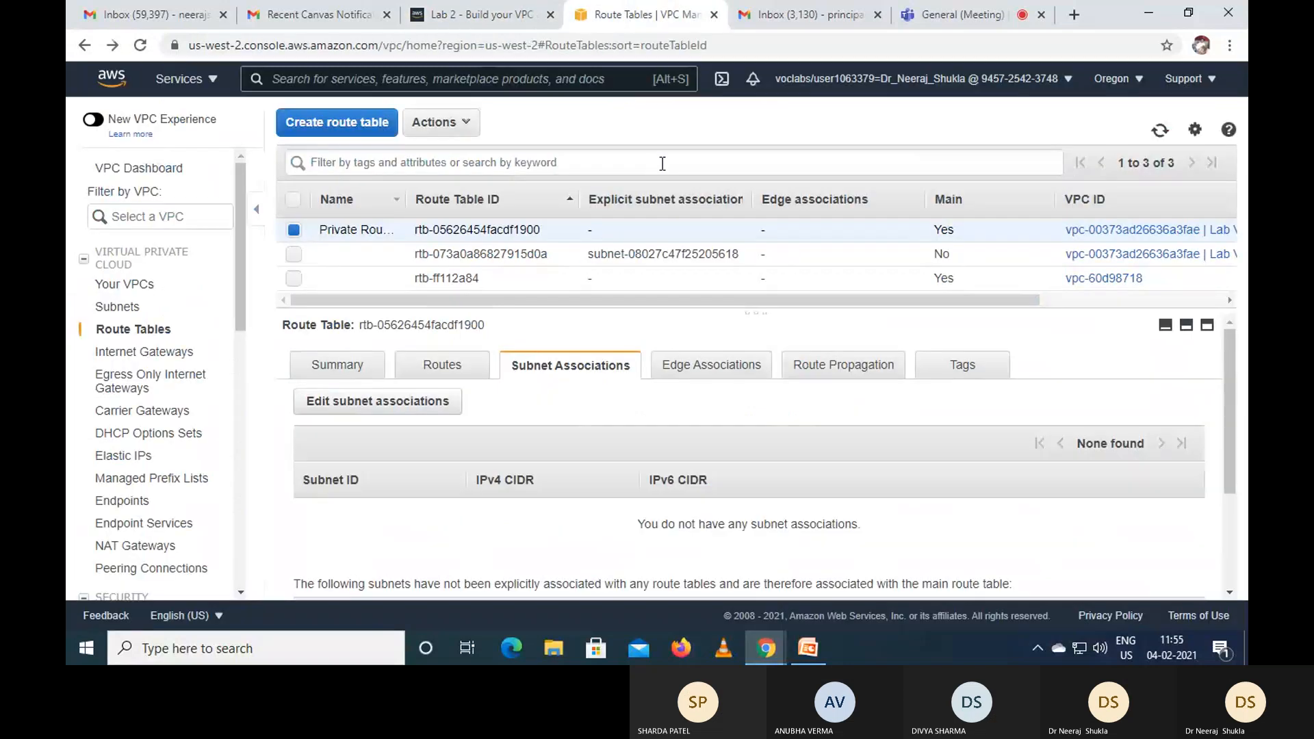
{"action": "scroll", "coordinate": [812, 387], "scroll_direction": "down", "scroll_amount": 1}
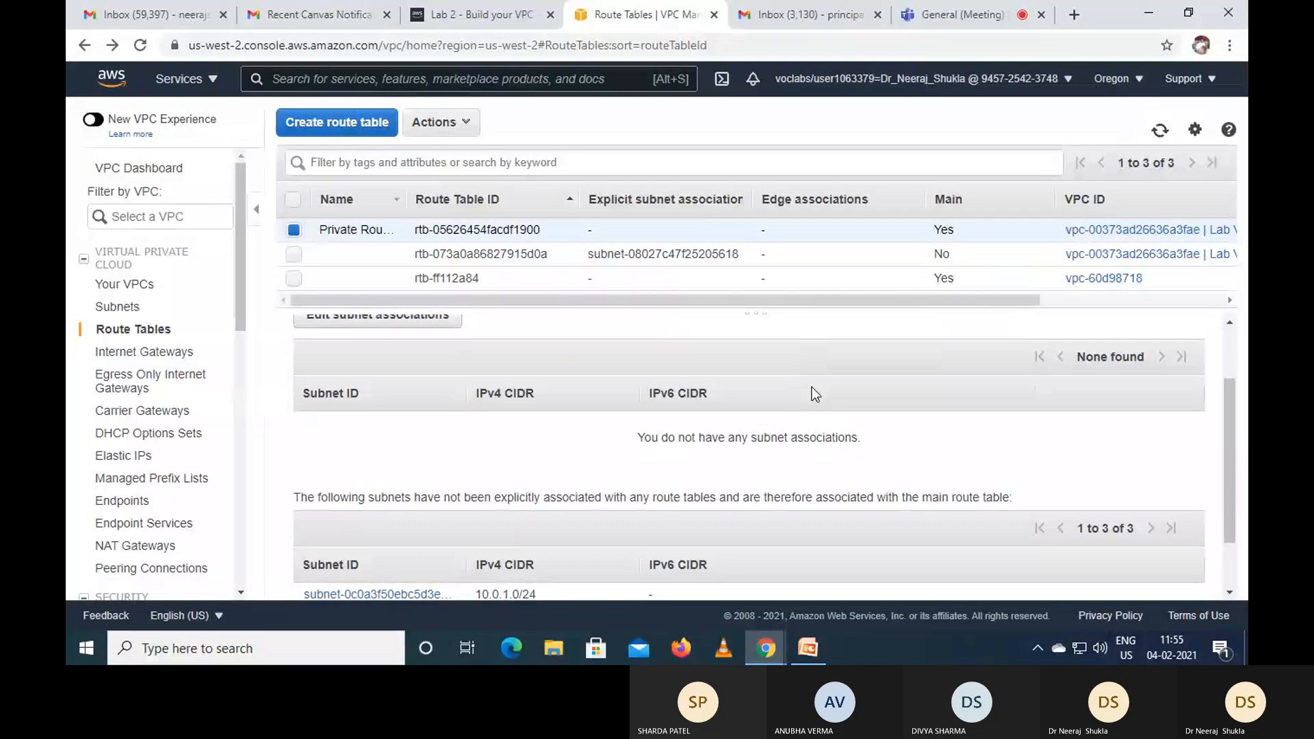
{"action": "scroll", "coordinate": [810, 387], "scroll_direction": "up", "scroll_amount": 1}
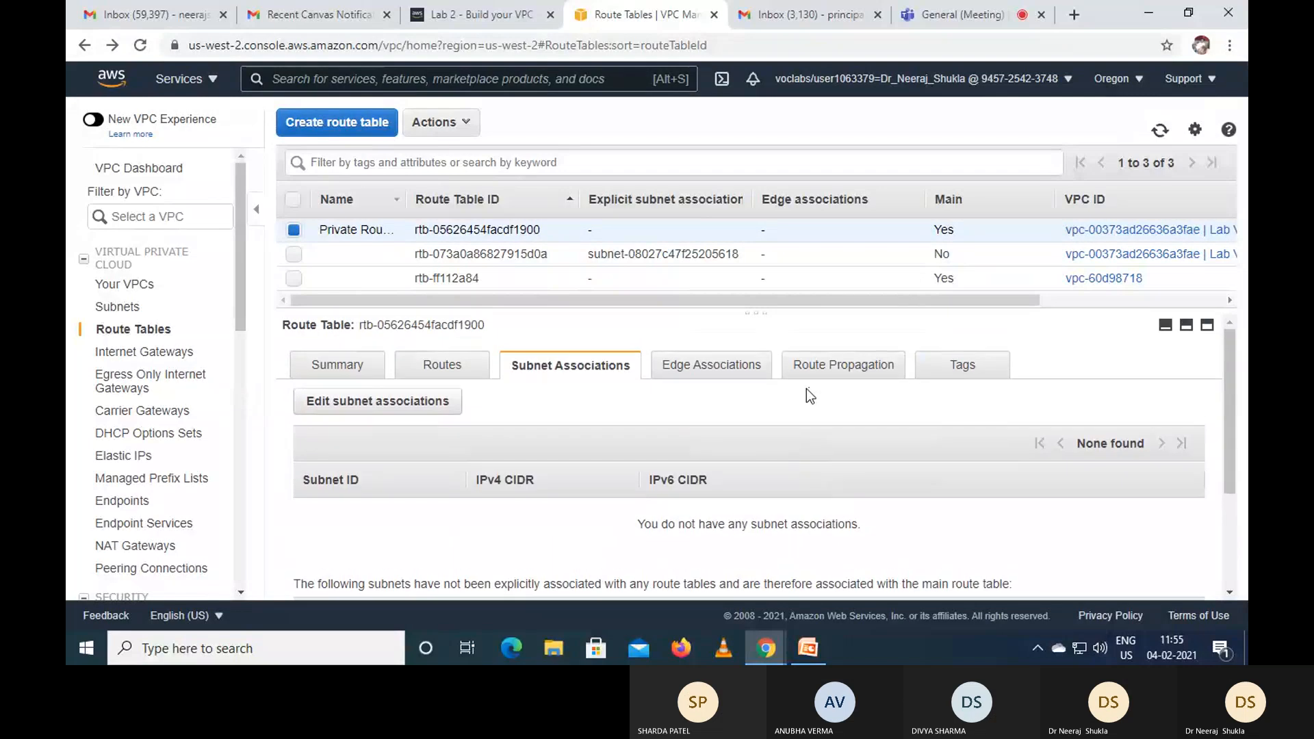
- Edit the Private Route Table's subnet associations to include Private Subnet 1 and Private Subnet 2, and save them
{"action": "left_click", "coordinate": [419, 409]}
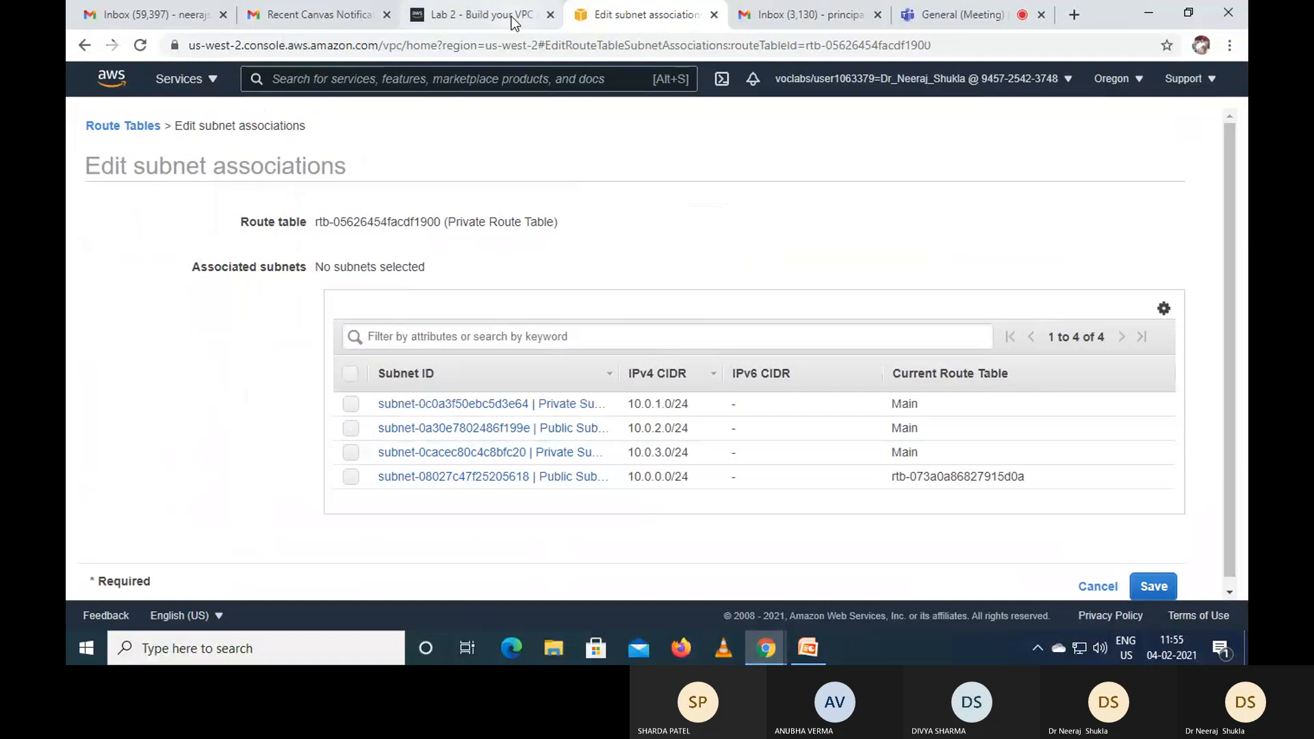
{"action": "left_click", "coordinate": [479, 15]}
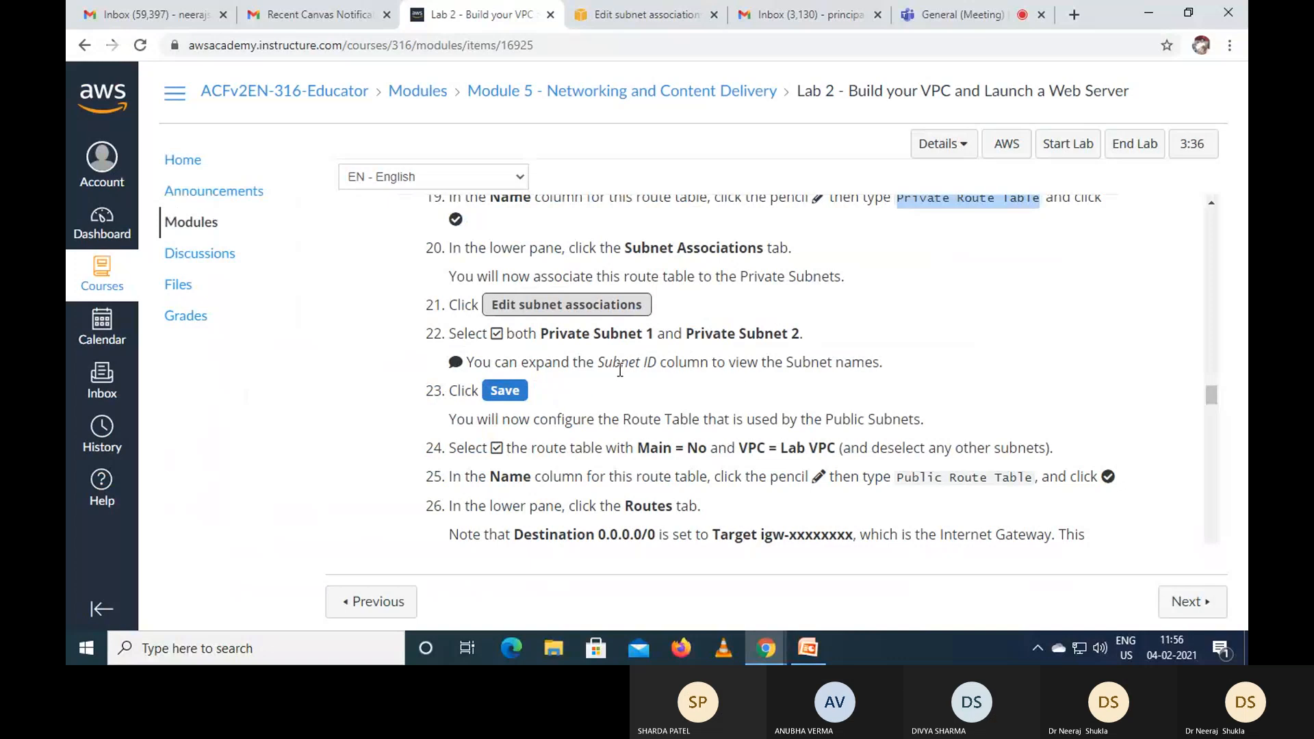
{"action": "left_click", "coordinate": [619, 17]}
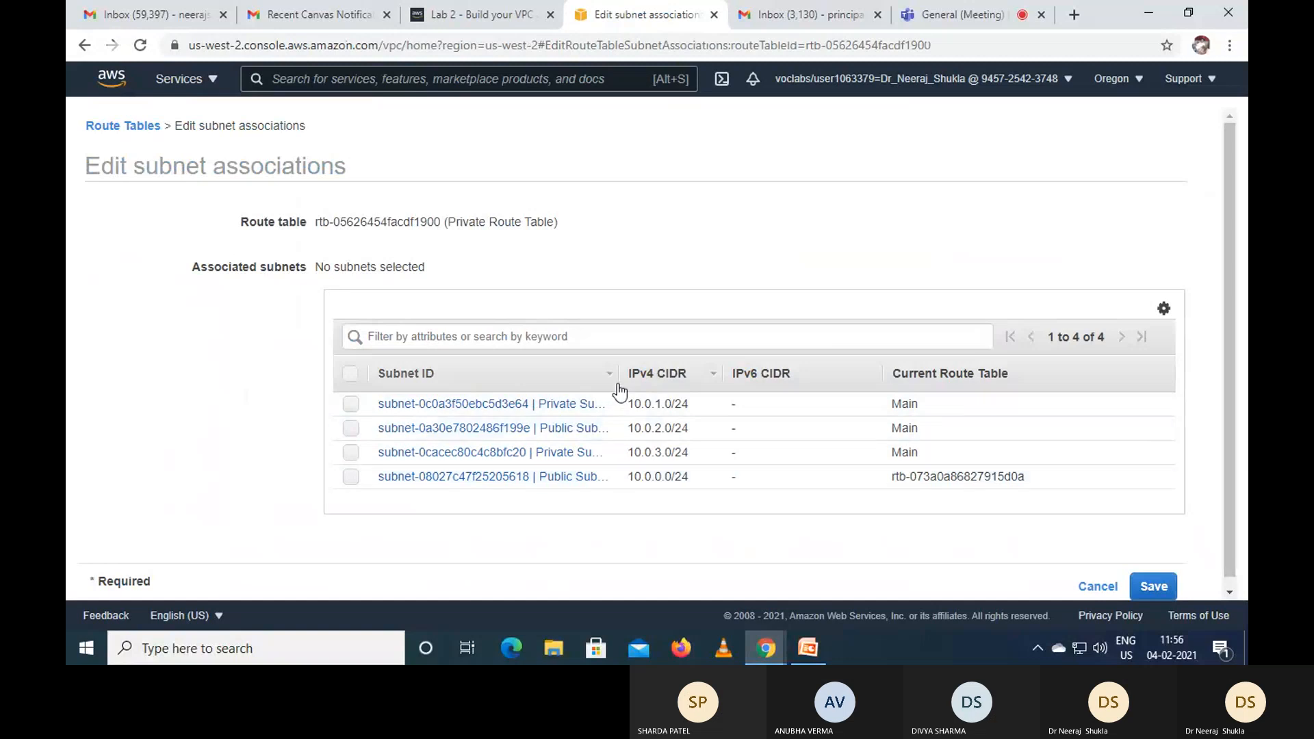
{"action": "left_click_drag", "start_coordinate": [627, 374], "coordinate": [681, 372]}
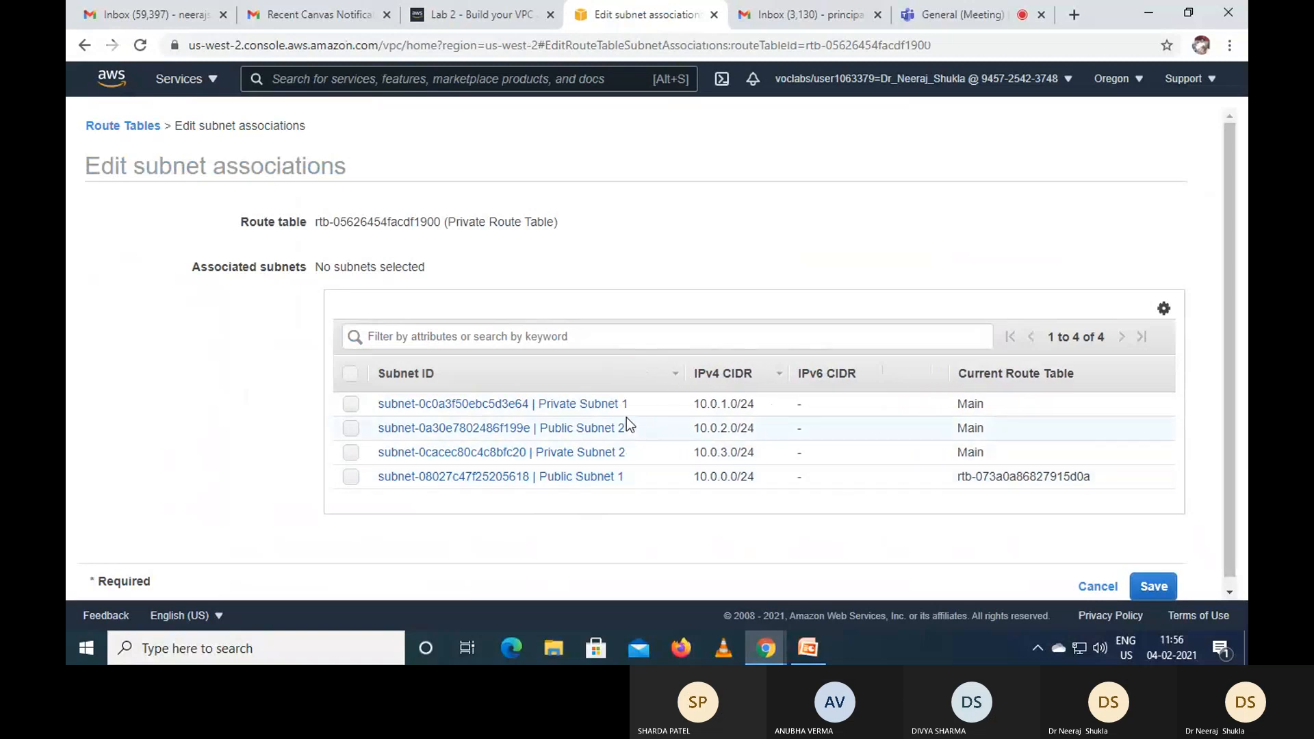
{"action": "left_click", "coordinate": [350, 404]}
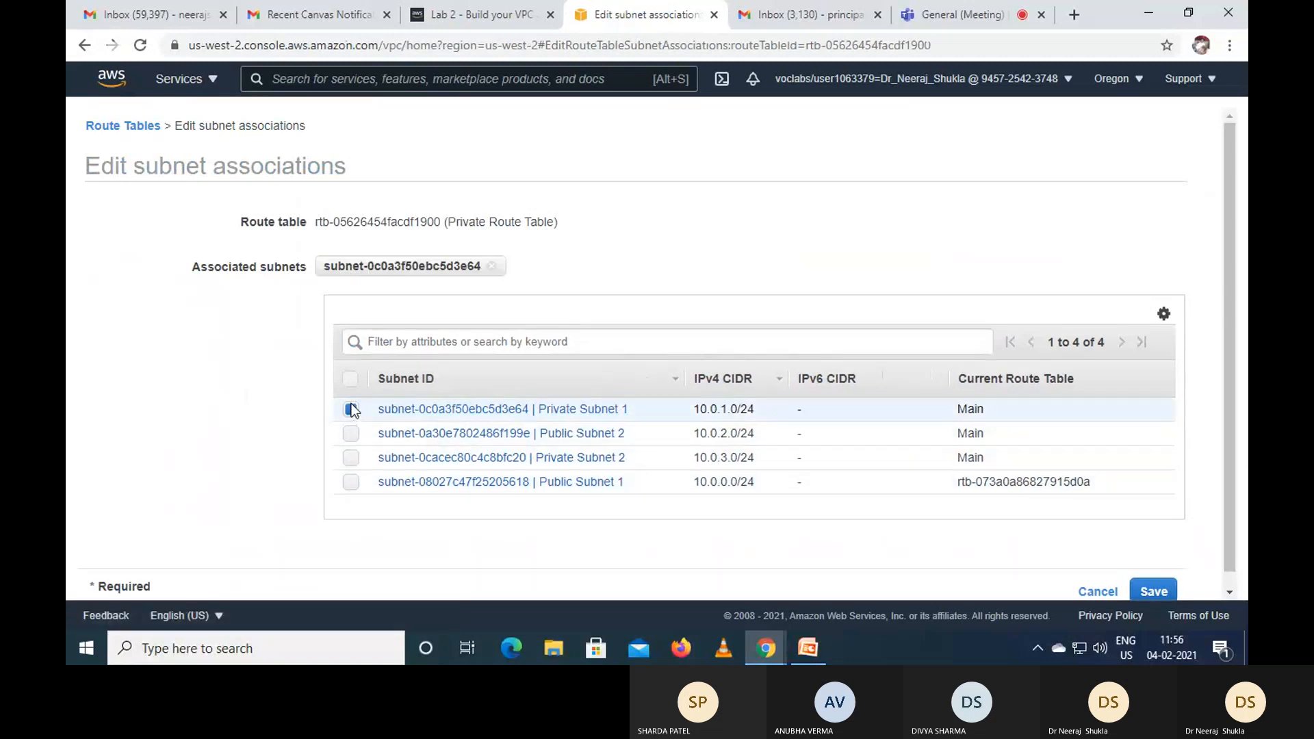
{"action": "left_click", "coordinate": [348, 460]}
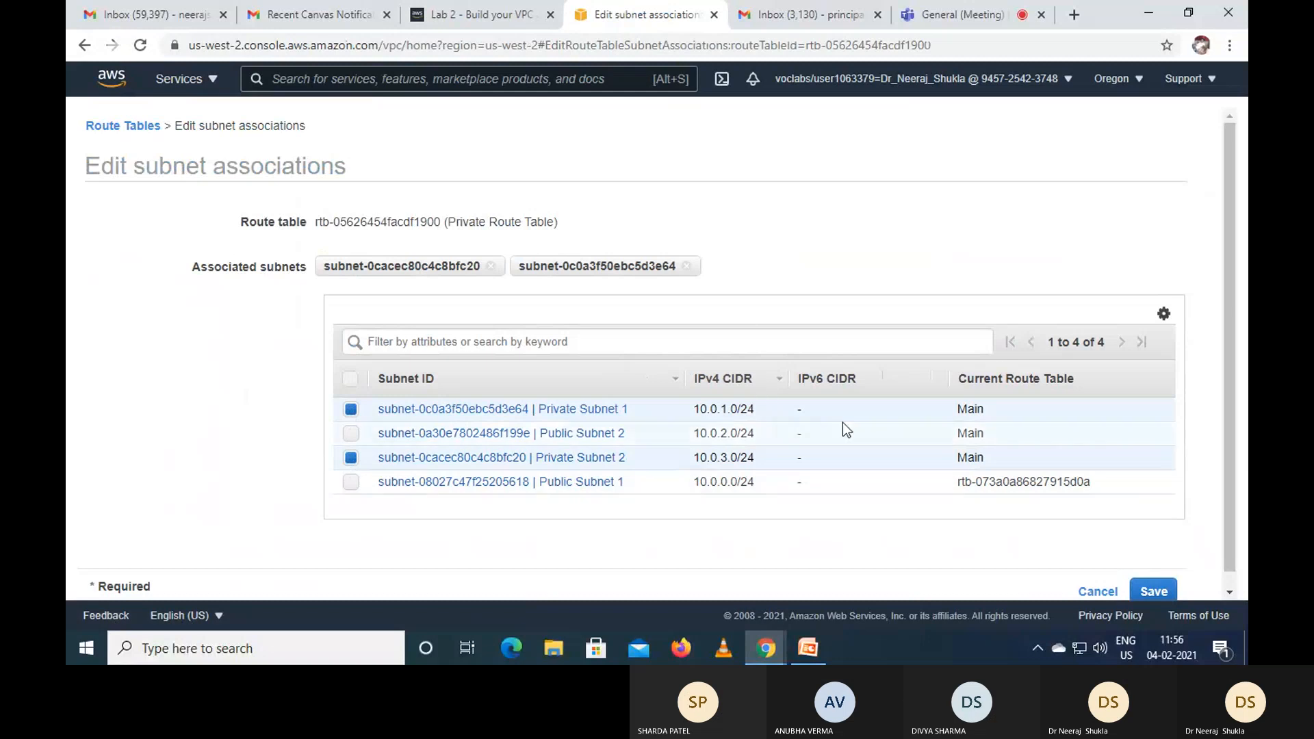
{"action": "left_click", "coordinate": [514, 8]}
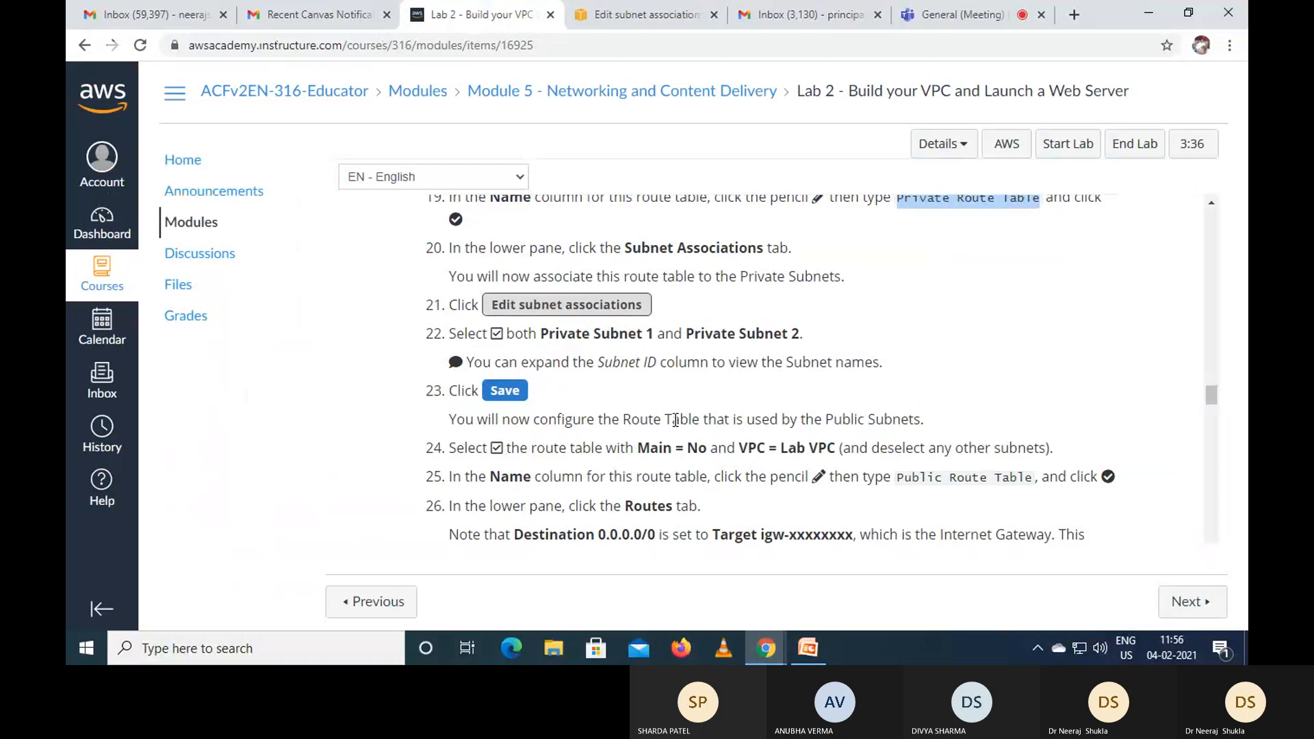
{"action": "scroll", "coordinate": [609, 397], "scroll_direction": "down", "scroll_amount": 1}
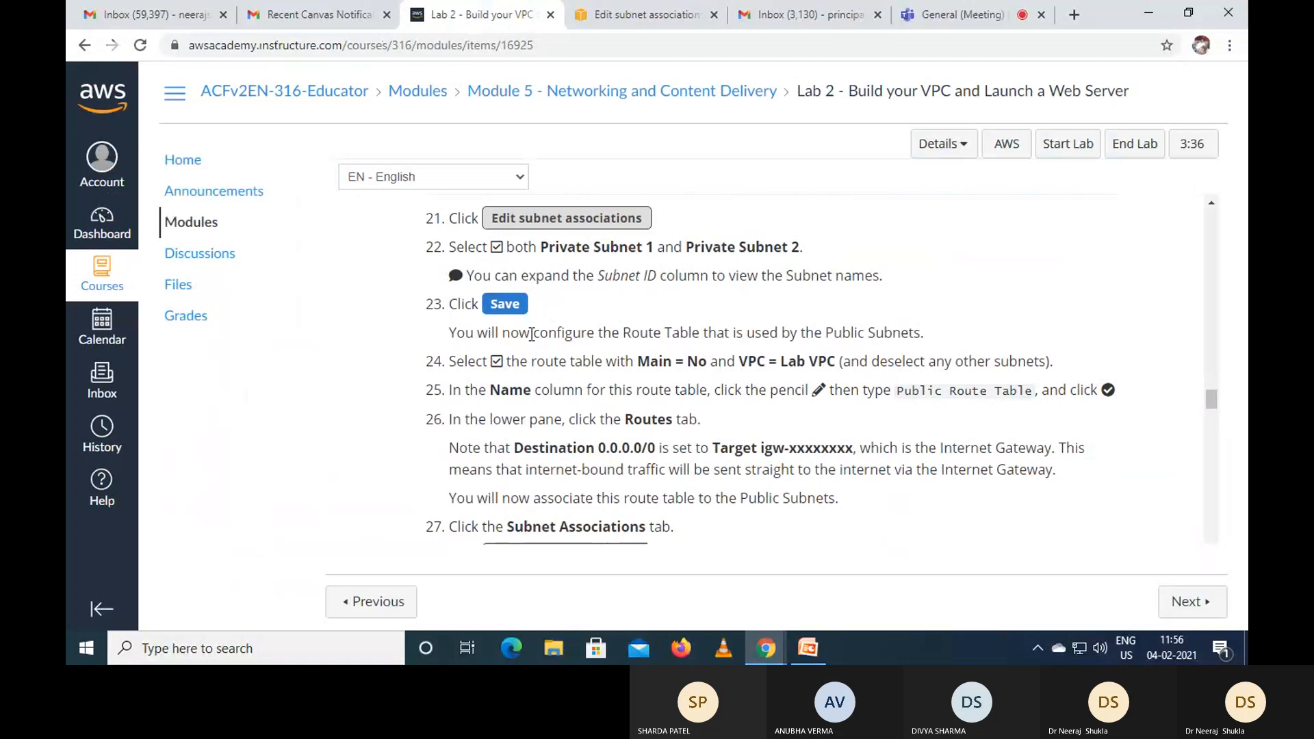
{"action": "left_click", "coordinate": [619, 13]}
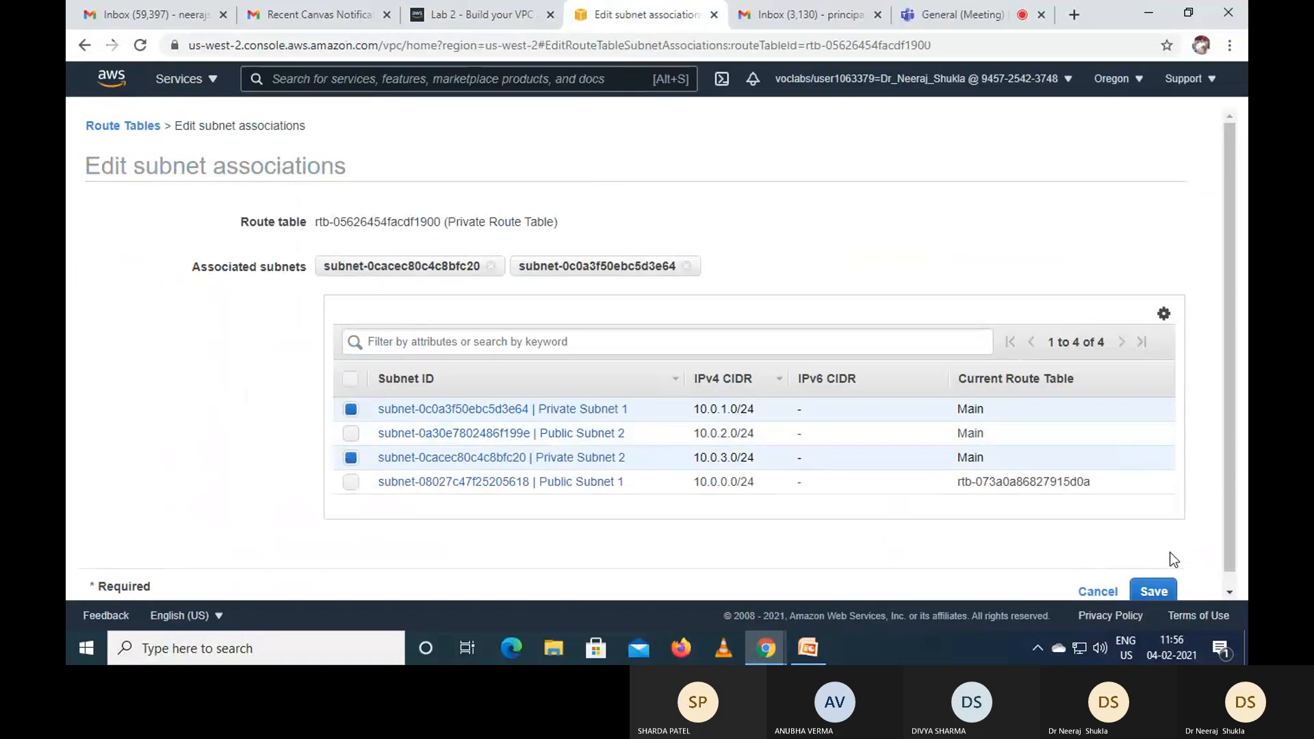
{"action": "left_click", "coordinate": [1152, 590]}
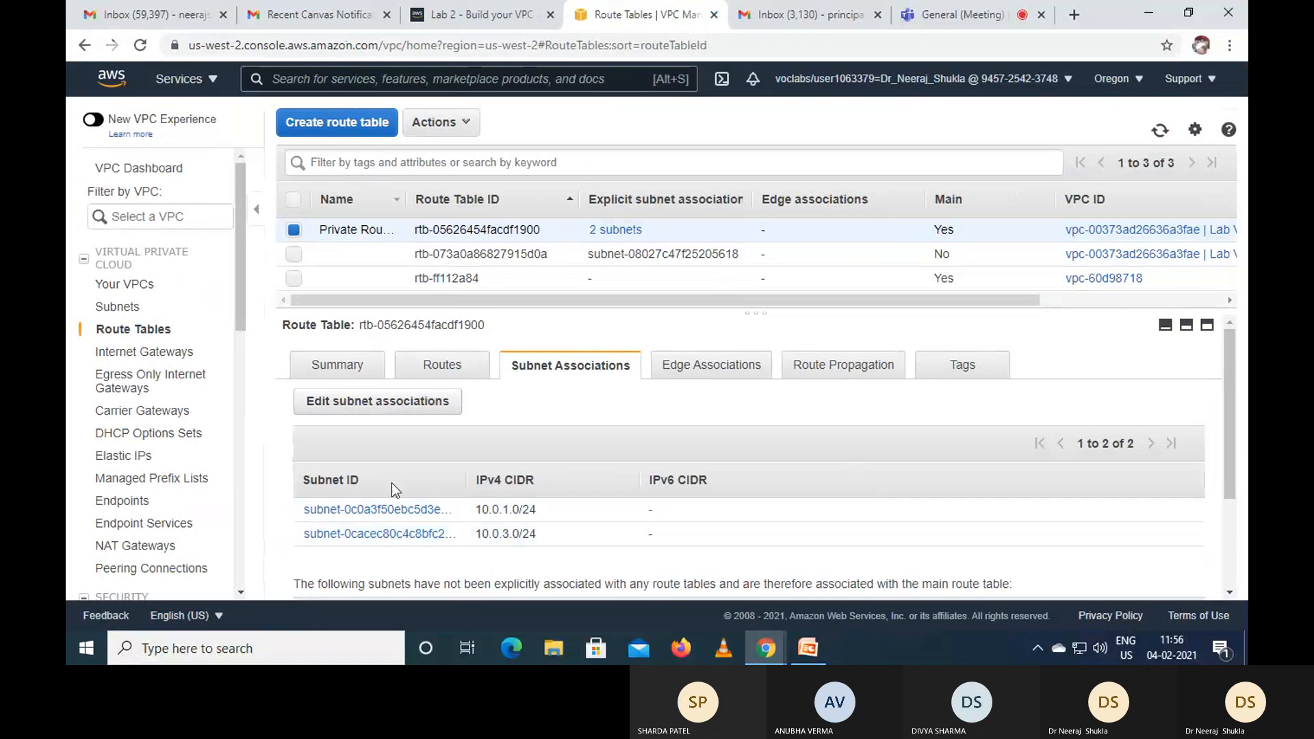
- Following step 24 of the lab instructions, select only the route table with Main = No and VPC = Lab VPC
{"action": "left_click", "coordinate": [469, 16]}
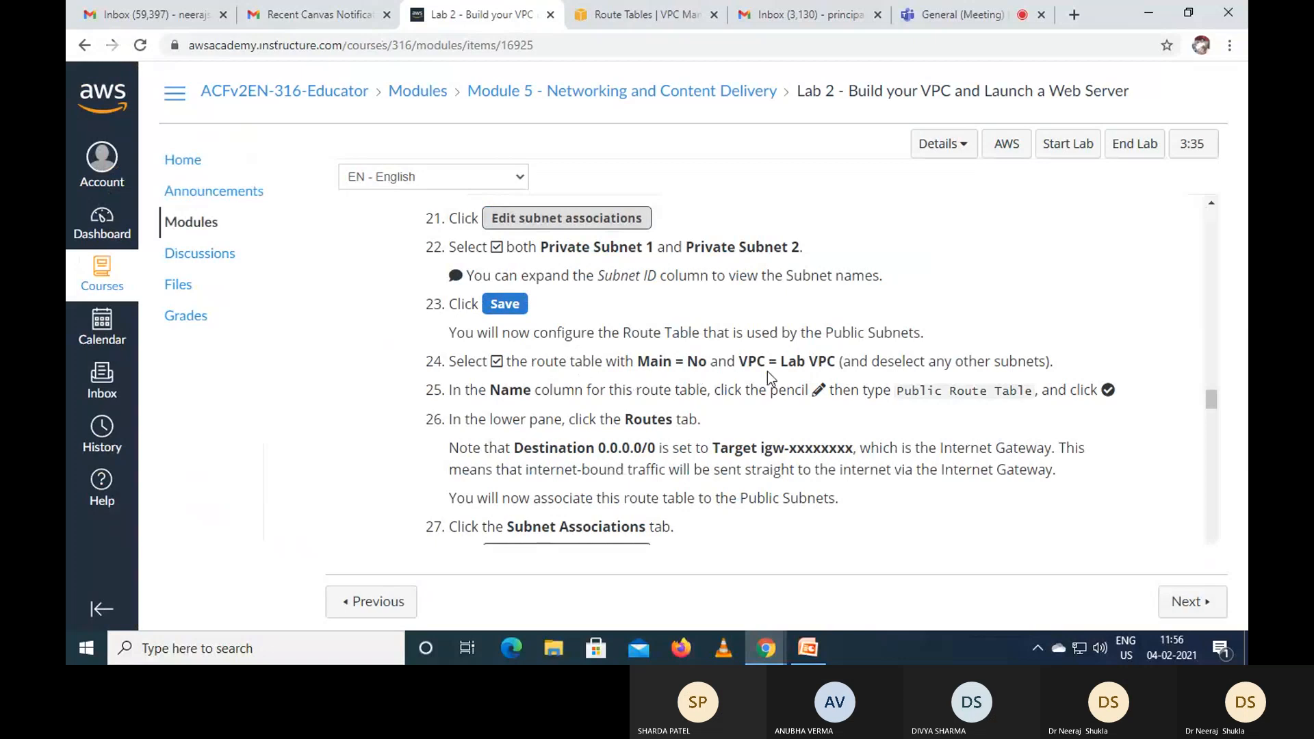
{"action": "left_click", "coordinate": [662, 17]}
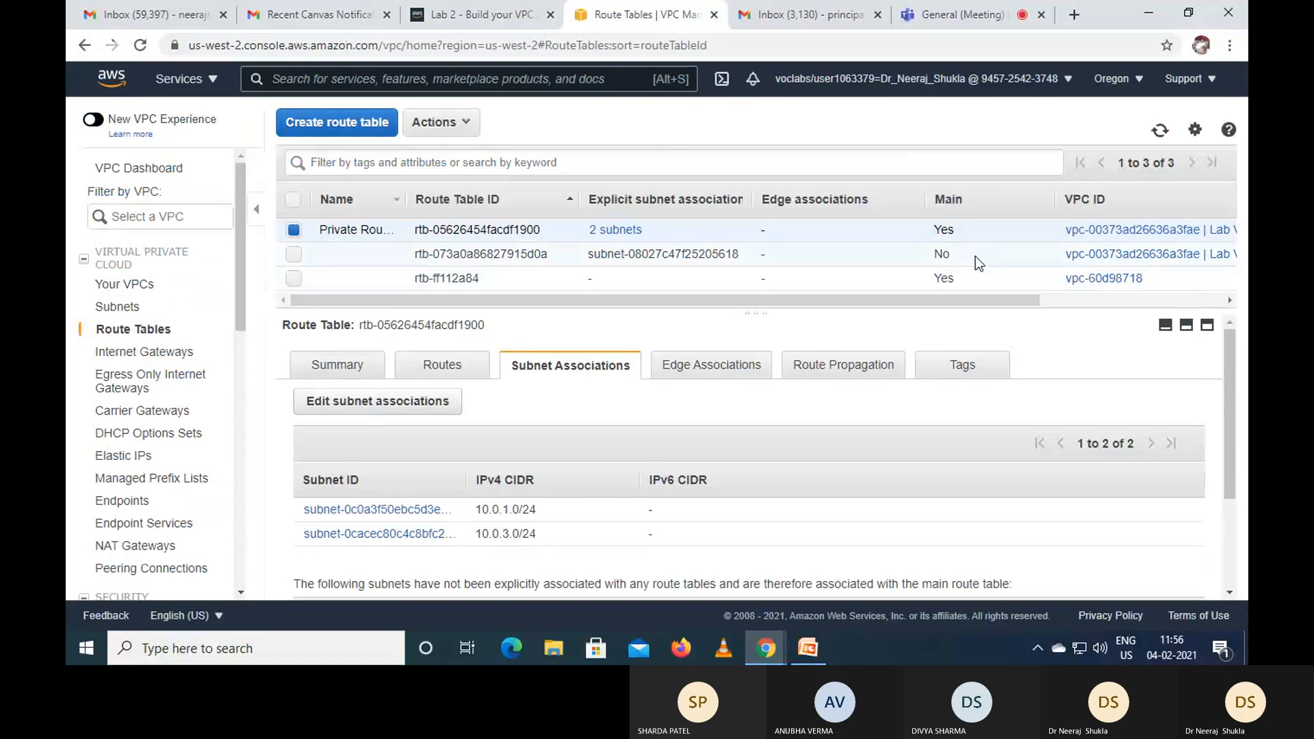
{"action": "left_click", "coordinate": [296, 256]}
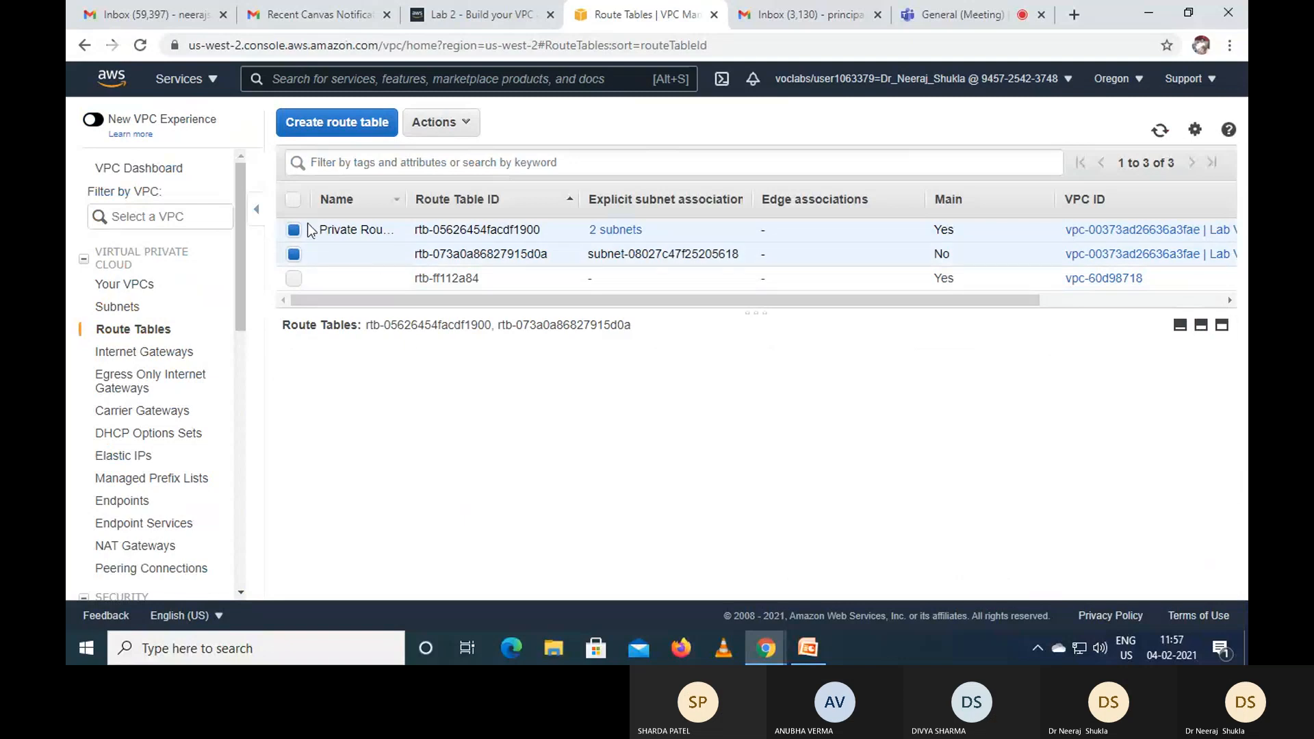
{"action": "left_click", "coordinate": [296, 230]}
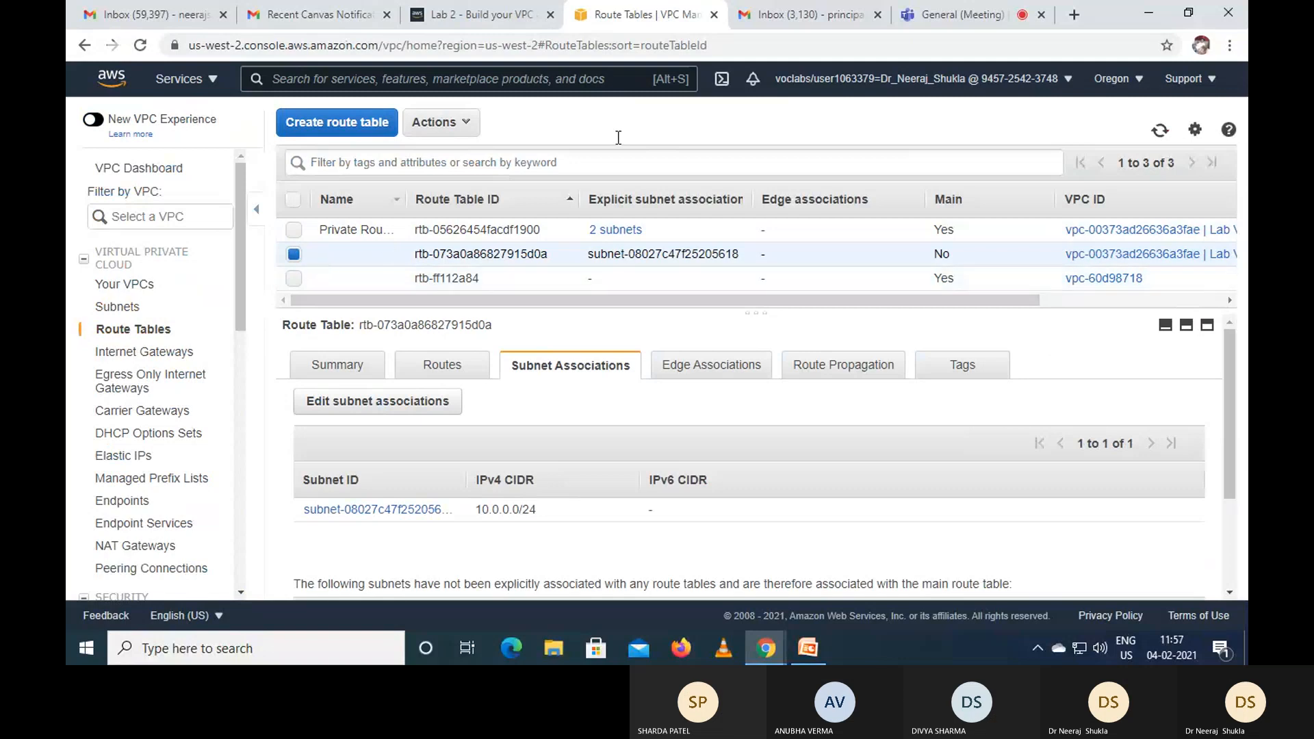
- Copy the name Public Route Table from step 25 of the lab instructions
{"action": "left_click", "coordinate": [507, 15]}
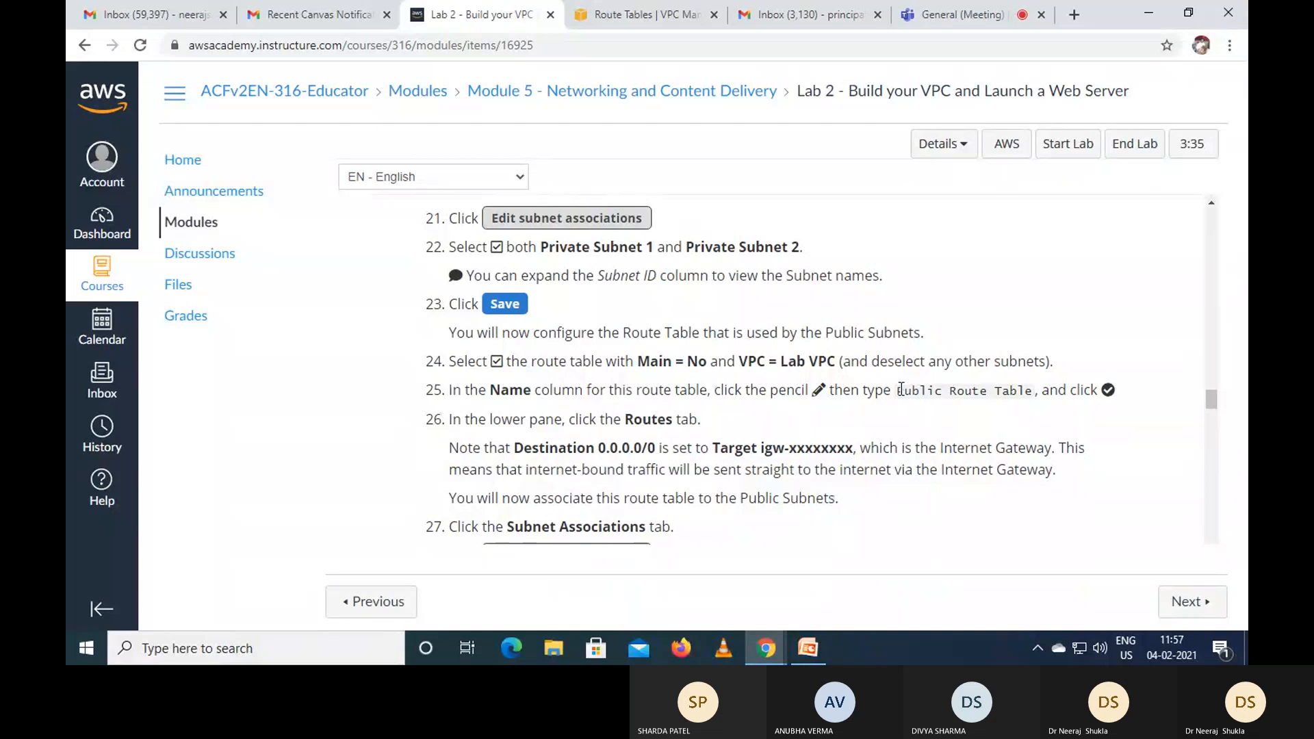
{"action": "left_click_drag", "start_coordinate": [903, 389], "coordinate": [1031, 386]}
{"action": "right_click", "coordinate": [992, 393]}
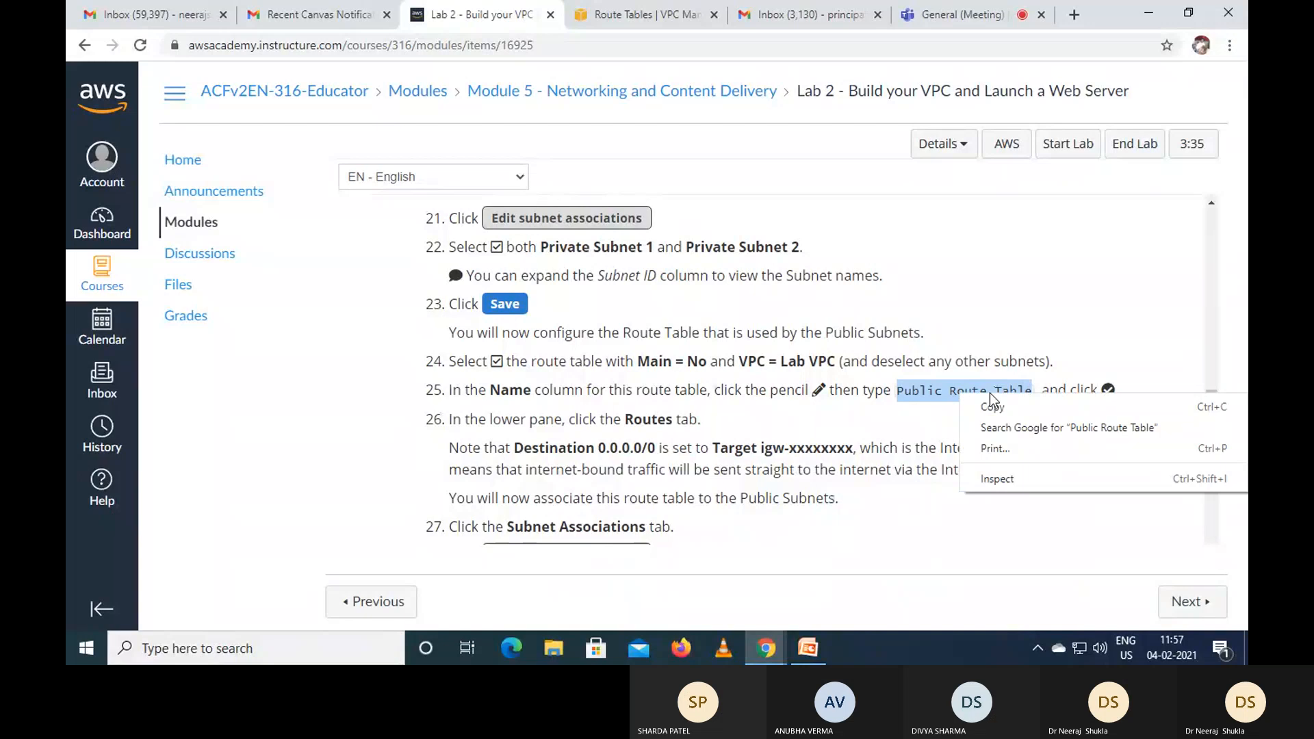
- Copy "Public Route Table" from the lab instructions and name the selected non-main Lab VPC route table with it
{"action": "left_click", "coordinate": [1008, 403]}
{"action": "left_click", "coordinate": [656, 16]}
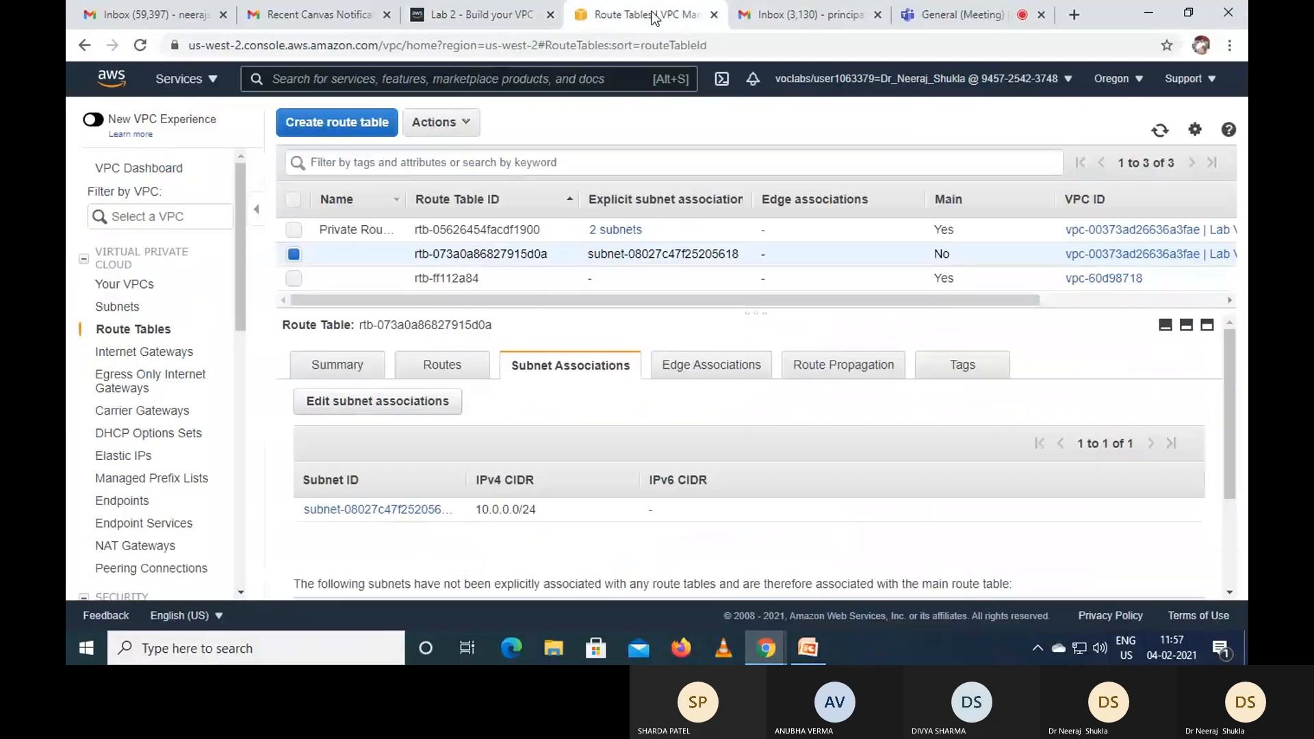
{"action": "left_click", "coordinate": [390, 256]}
{"action": "right_click", "coordinate": [342, 248]}
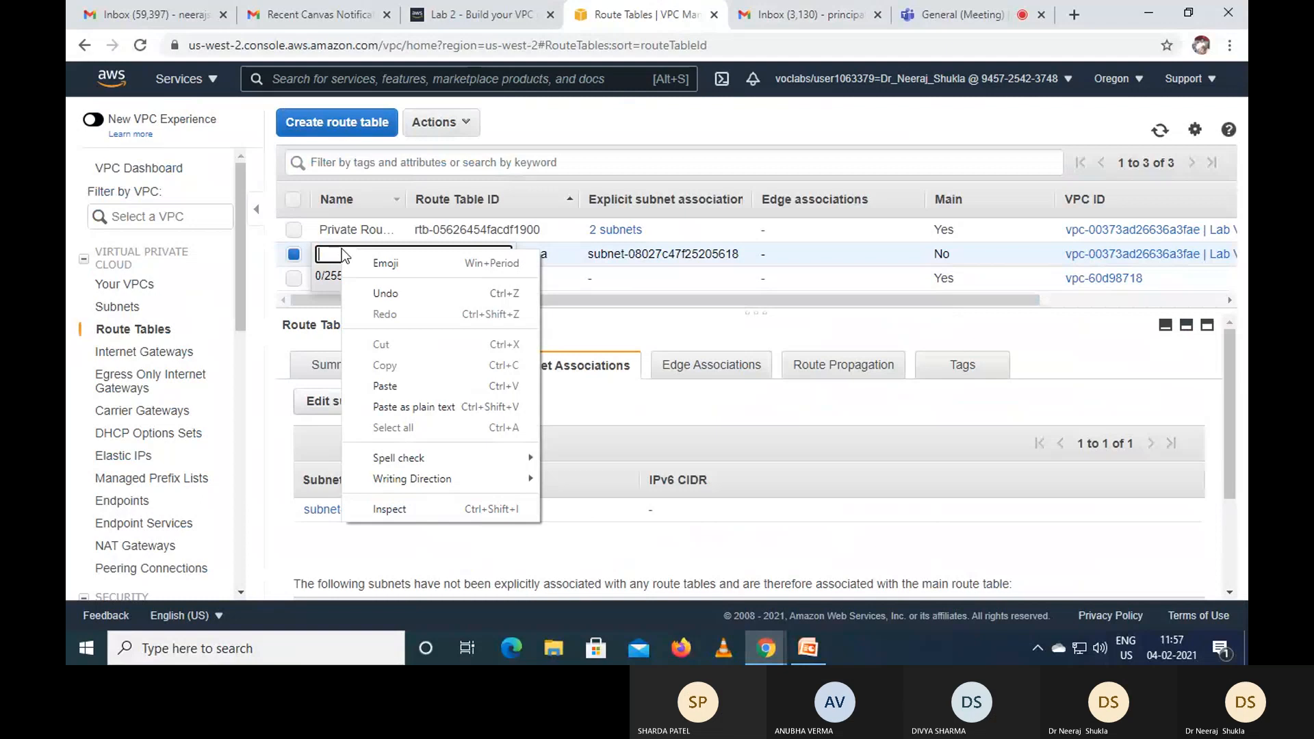
{"action": "left_click", "coordinate": [412, 381]}
{"action": "left_click", "coordinate": [504, 276]}
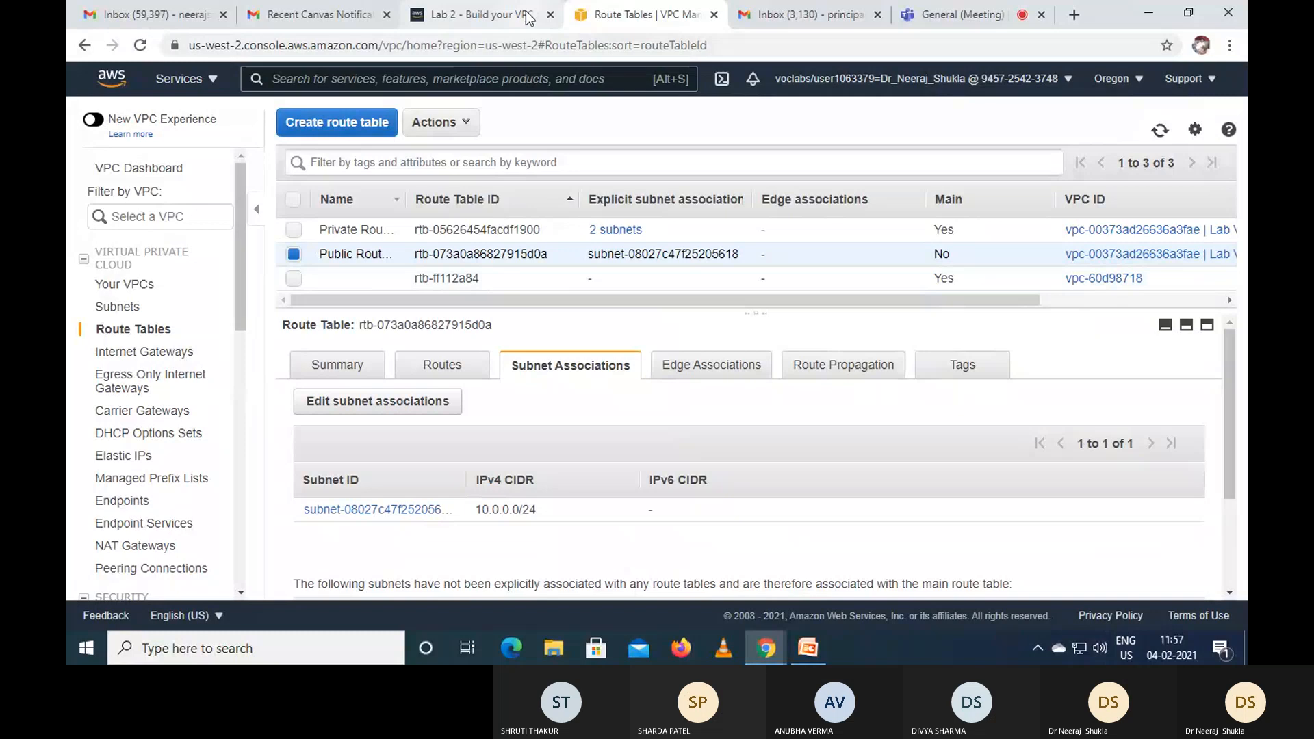
- Consult lab steps 26 to 30, view the Public Route Table's routes, and open its subnet associations for editing
{"action": "left_click", "coordinate": [472, 14]}
{"action": "scroll", "coordinate": [943, 507], "scroll_direction": "down", "scroll_amount": 1}
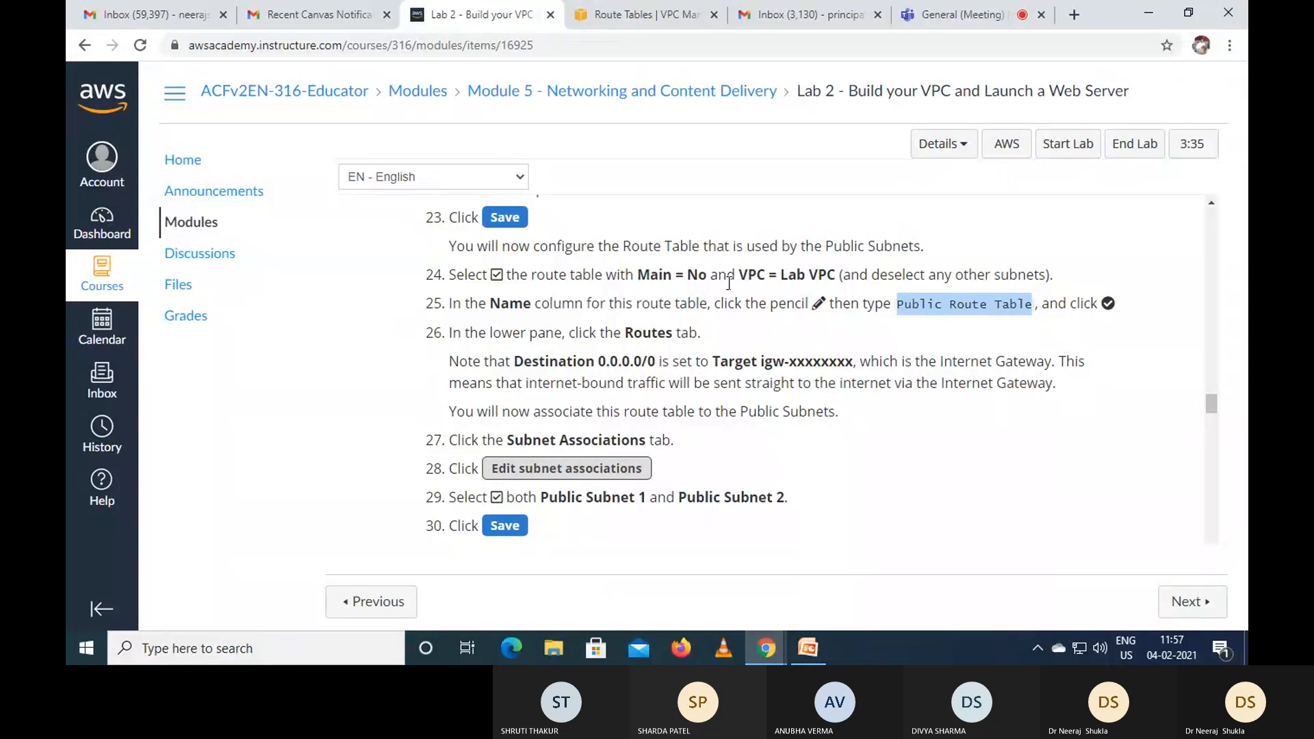
{"action": "scroll", "coordinate": [864, 410], "scroll_direction": "down", "scroll_amount": 1}
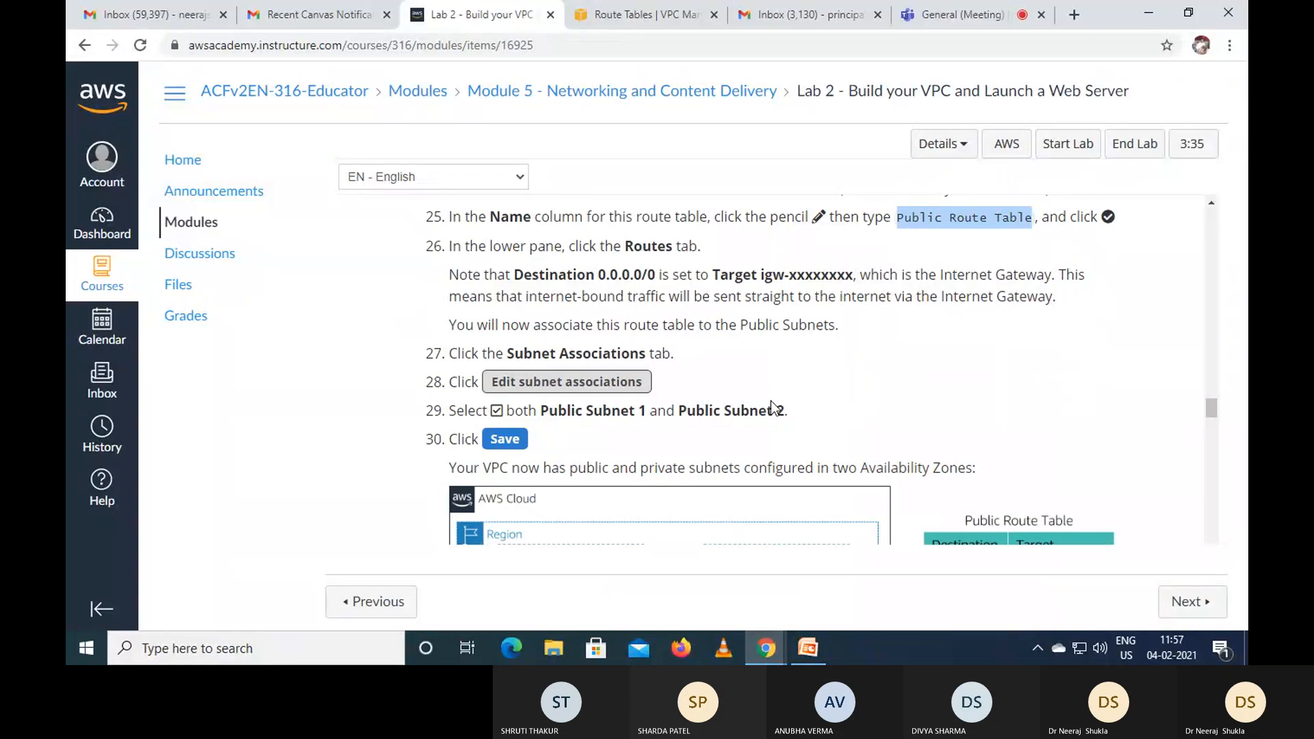
{"action": "scroll", "coordinate": [773, 407], "scroll_direction": "down", "scroll_amount": 1}
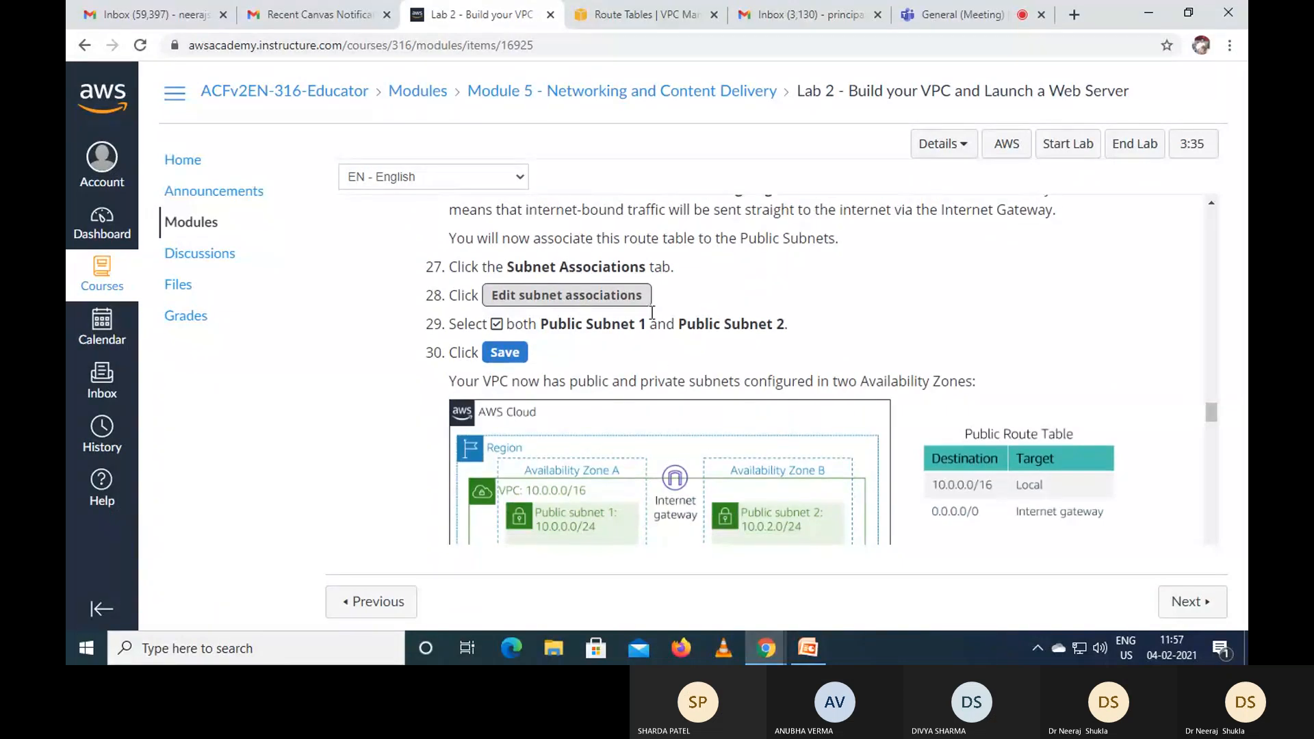
{"action": "left_click", "coordinate": [636, 15]}
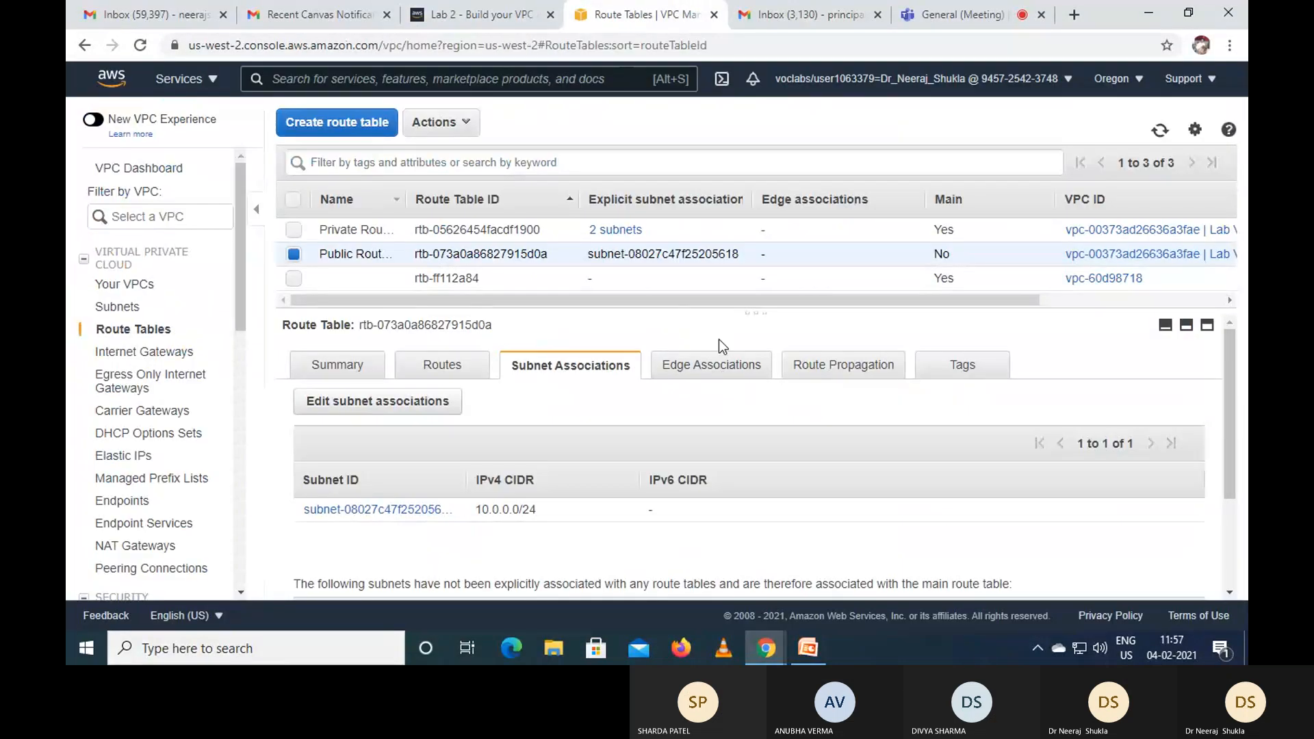
{"action": "scroll", "coordinate": [565, 394], "scroll_direction": "down", "scroll_amount": 1}
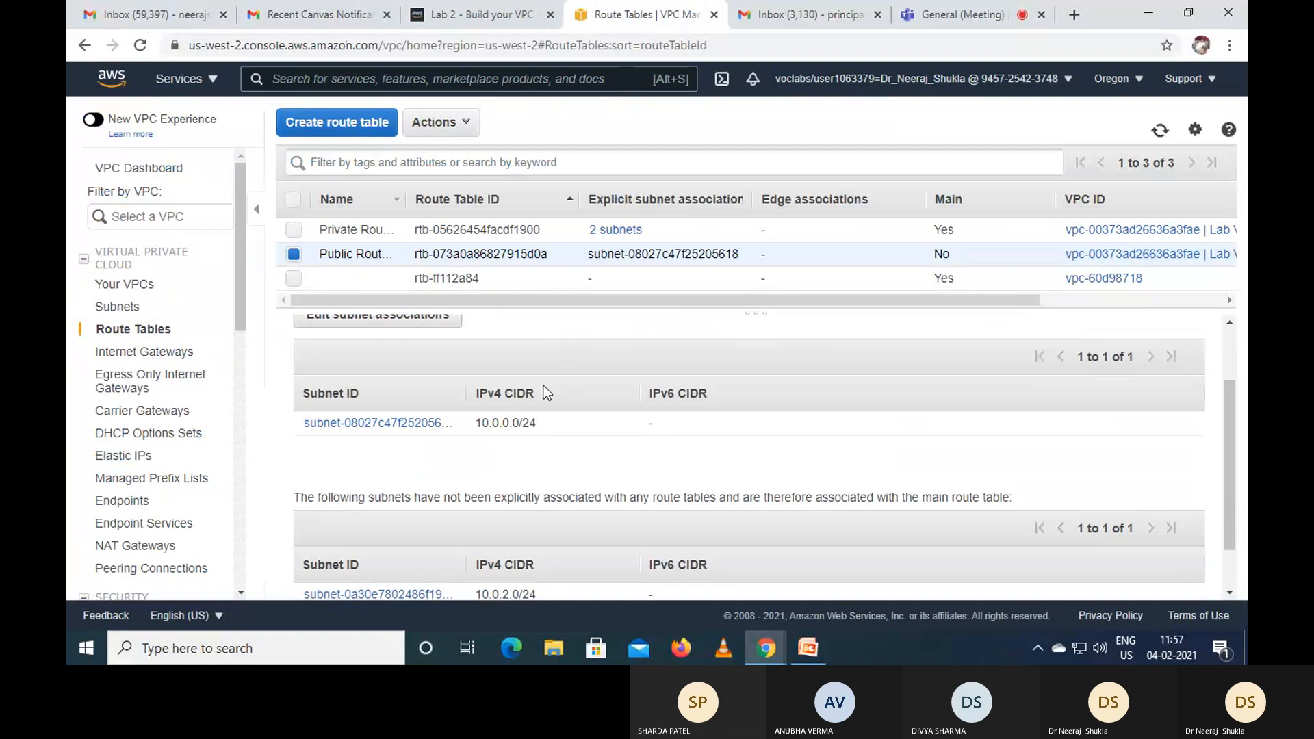
{"action": "scroll", "coordinate": [572, 458], "scroll_direction": "up", "scroll_amount": 1}
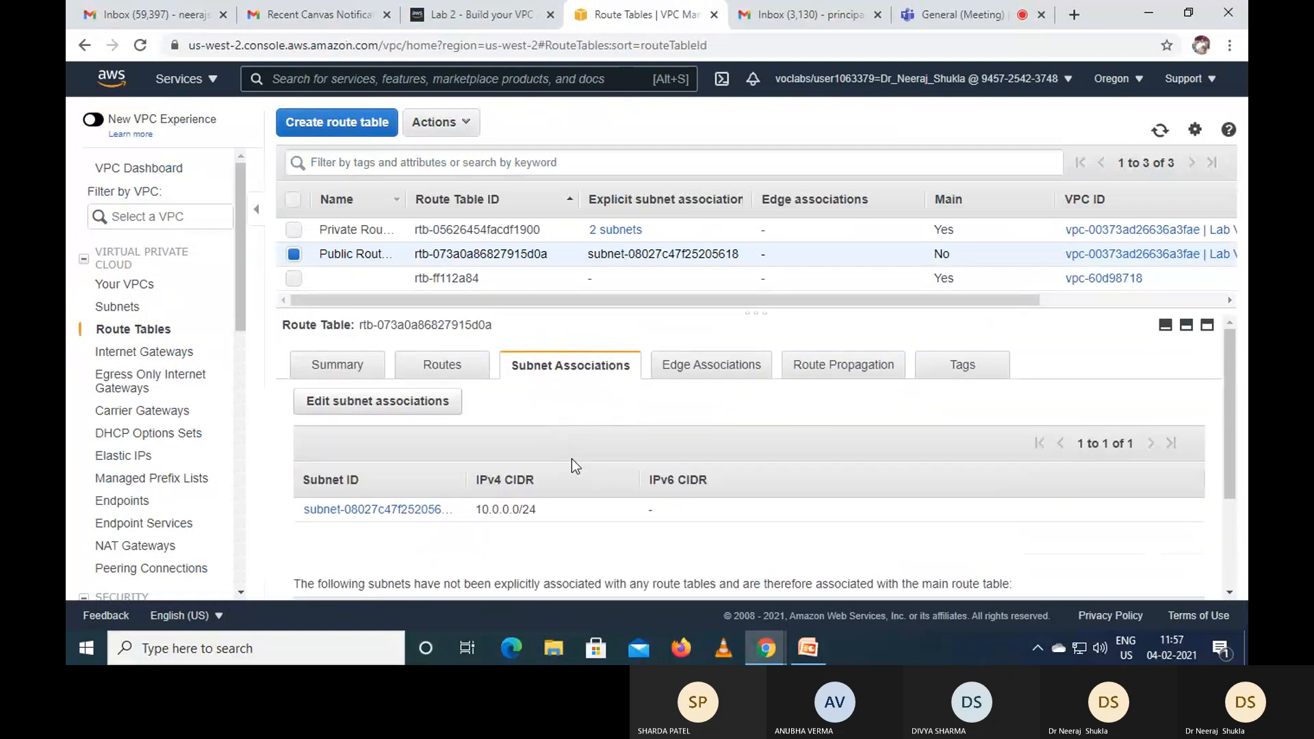
{"action": "left_click", "coordinate": [464, 367]}
{"action": "left_click", "coordinate": [570, 366]}
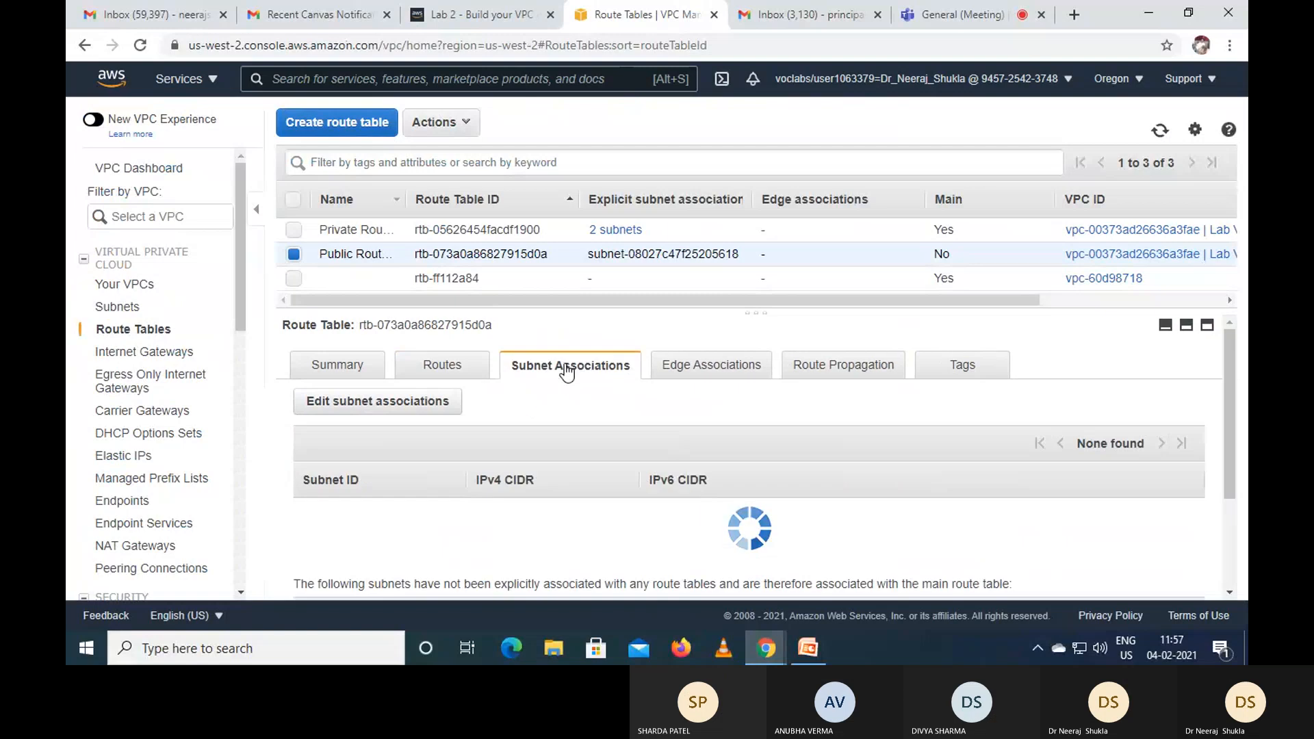
{"action": "left_click", "coordinate": [440, 404]}
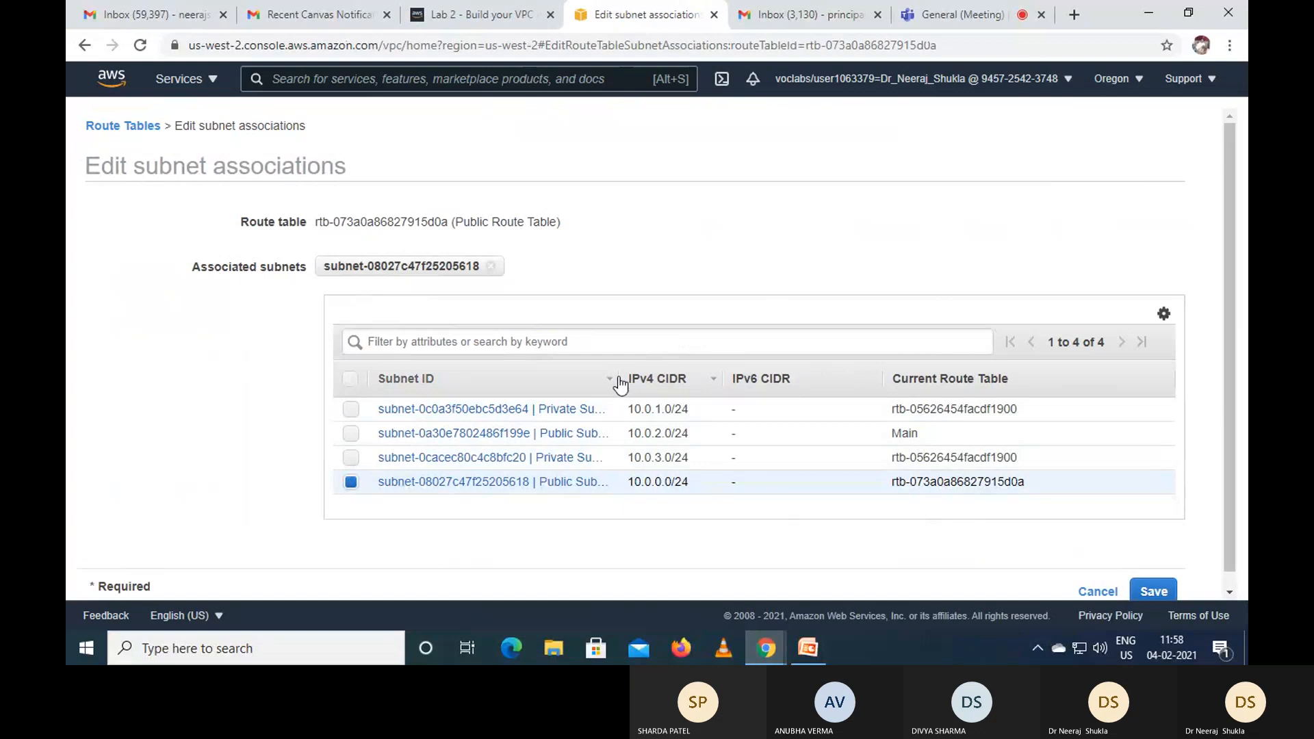
- Widen the Subnet ID column, add Private Subnet 1 to the Public Route Table's associated subnets and save
{"action": "left_click_drag", "start_coordinate": [620, 384], "coordinate": [700, 384]}
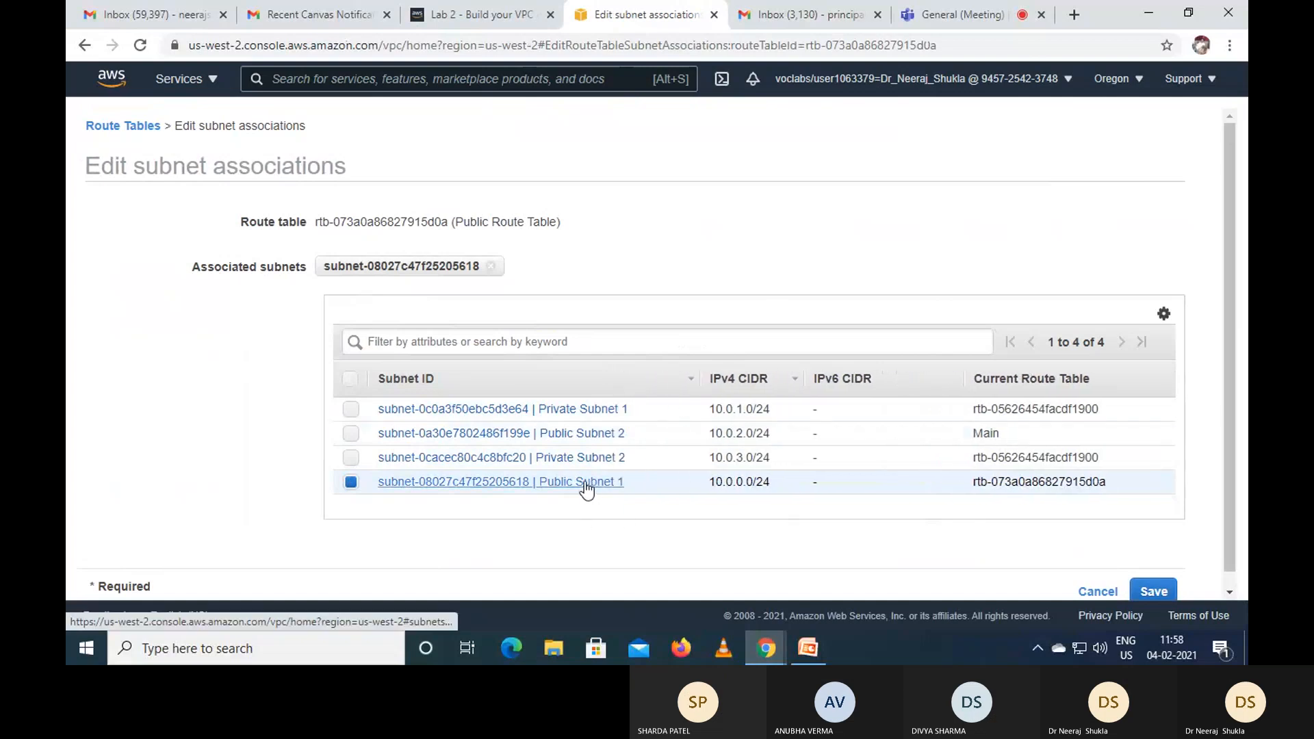
{"action": "left_click", "coordinate": [356, 408]}
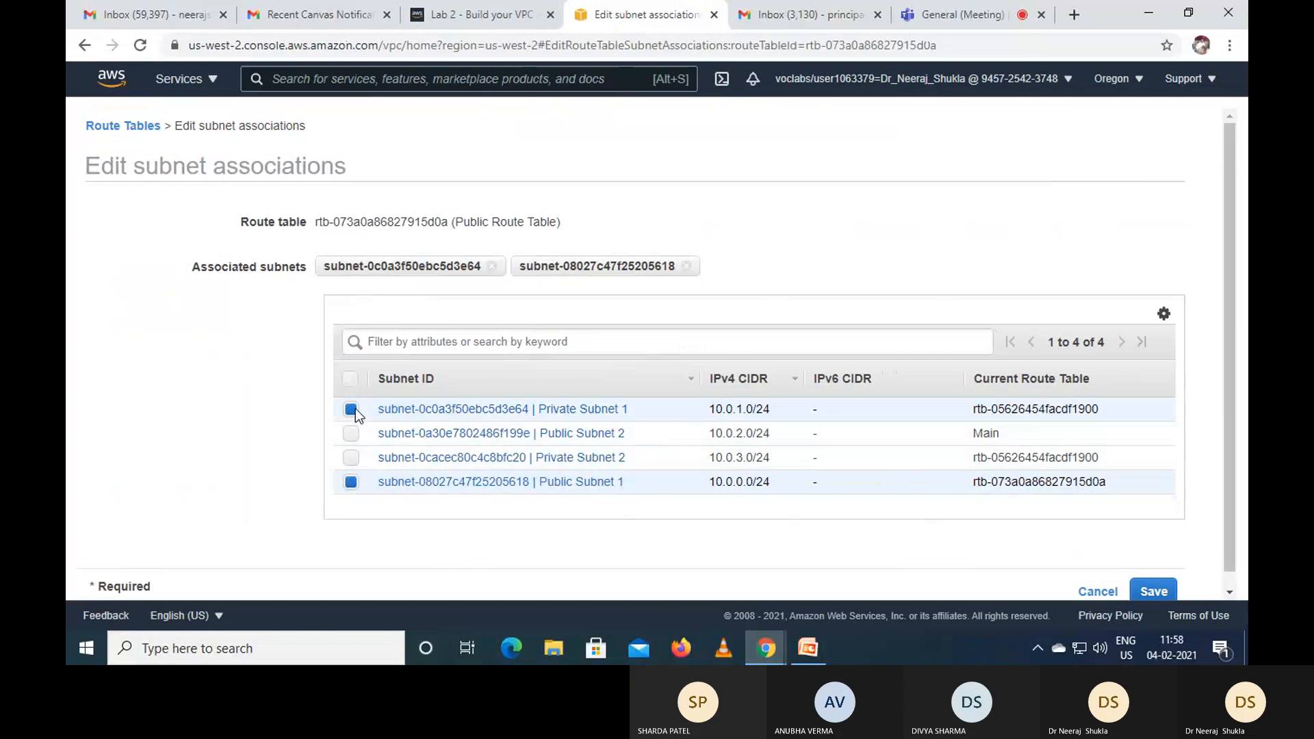
{"action": "left_click", "coordinate": [432, 18]}
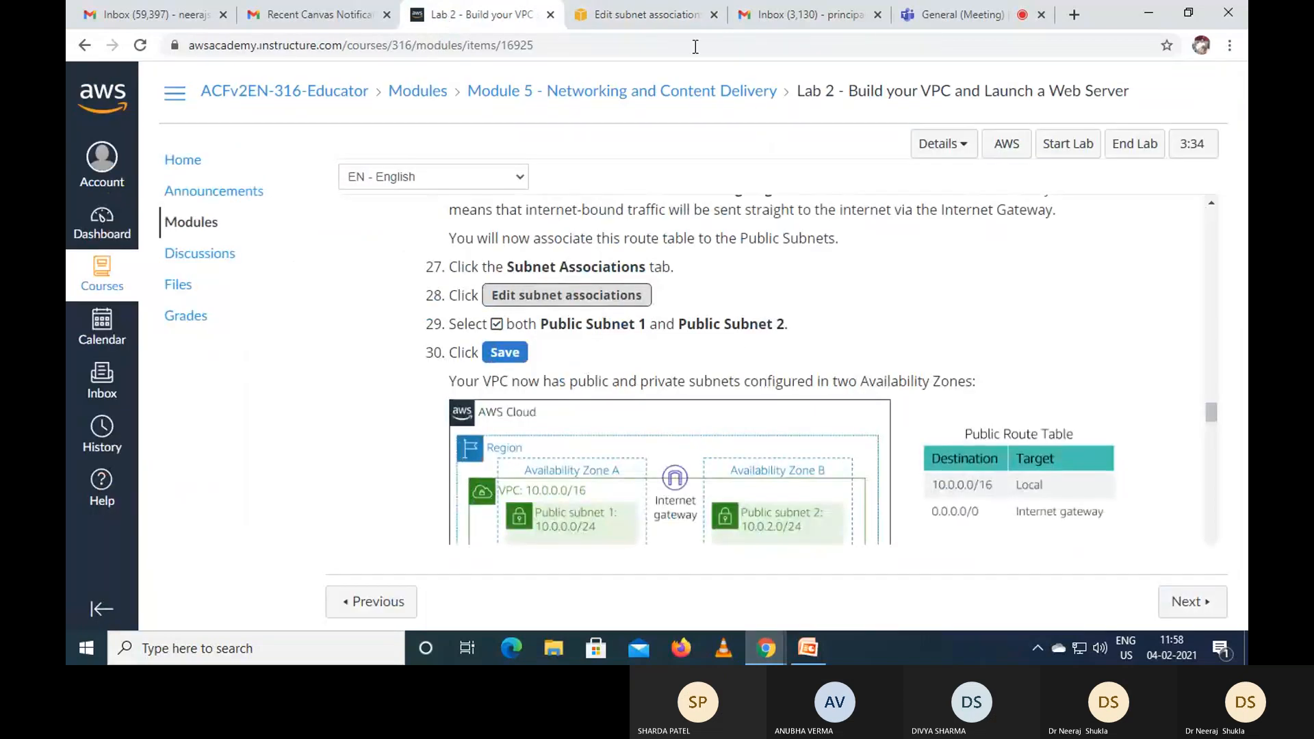
{"action": "left_click", "coordinate": [662, 15]}
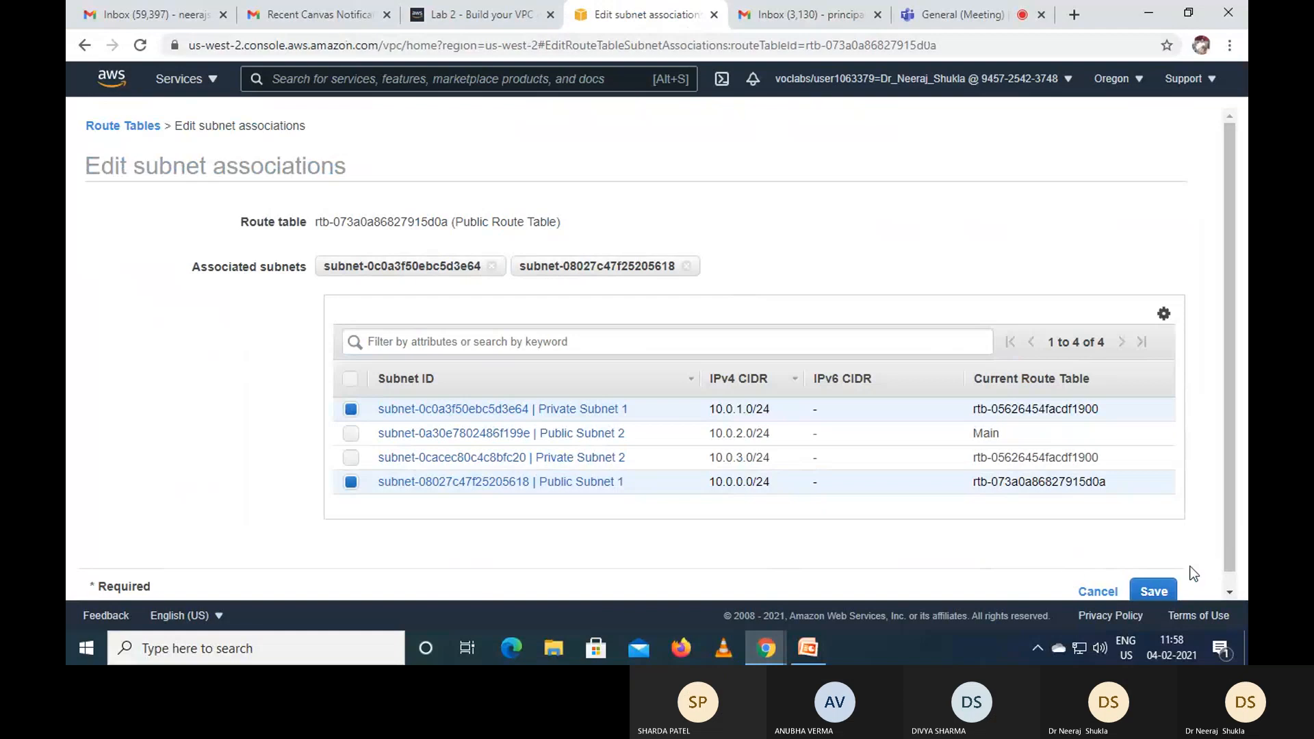
{"action": "left_click", "coordinate": [1154, 591]}
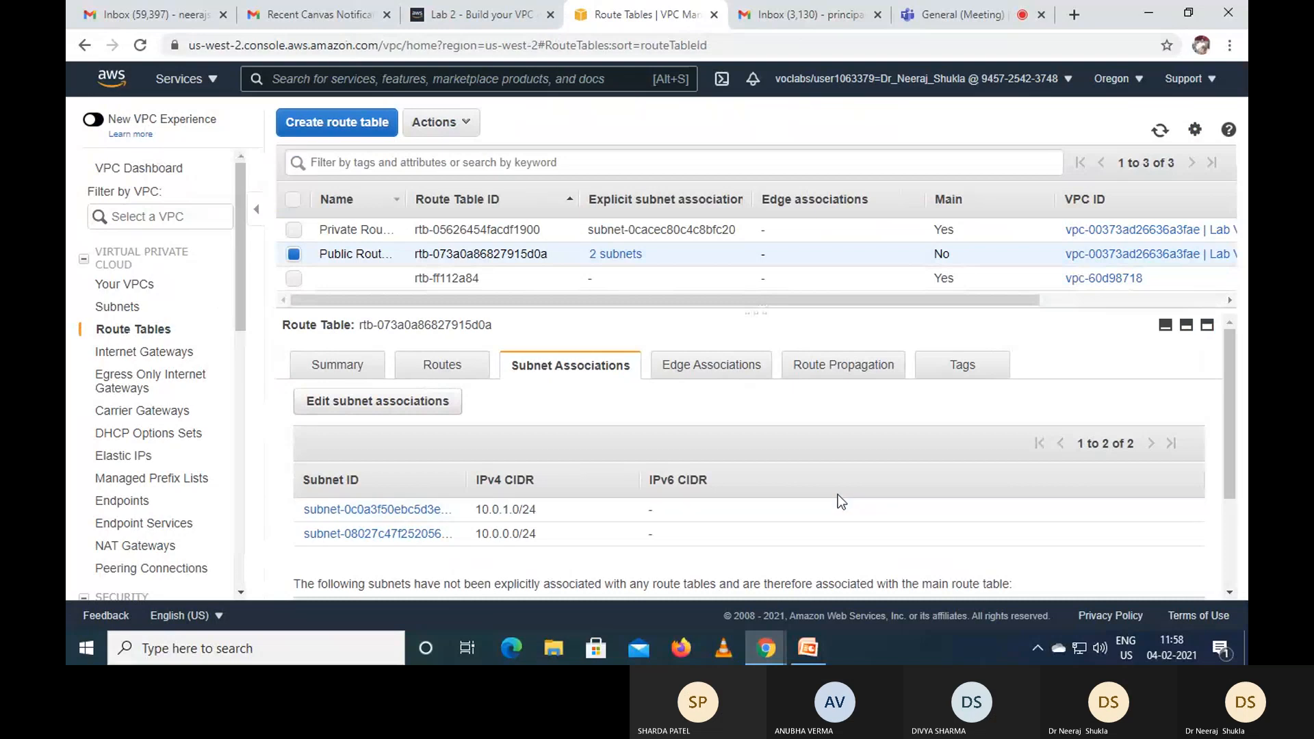
{"action": "scroll", "coordinate": [868, 514], "scroll_direction": "down", "scroll_amount": 1}
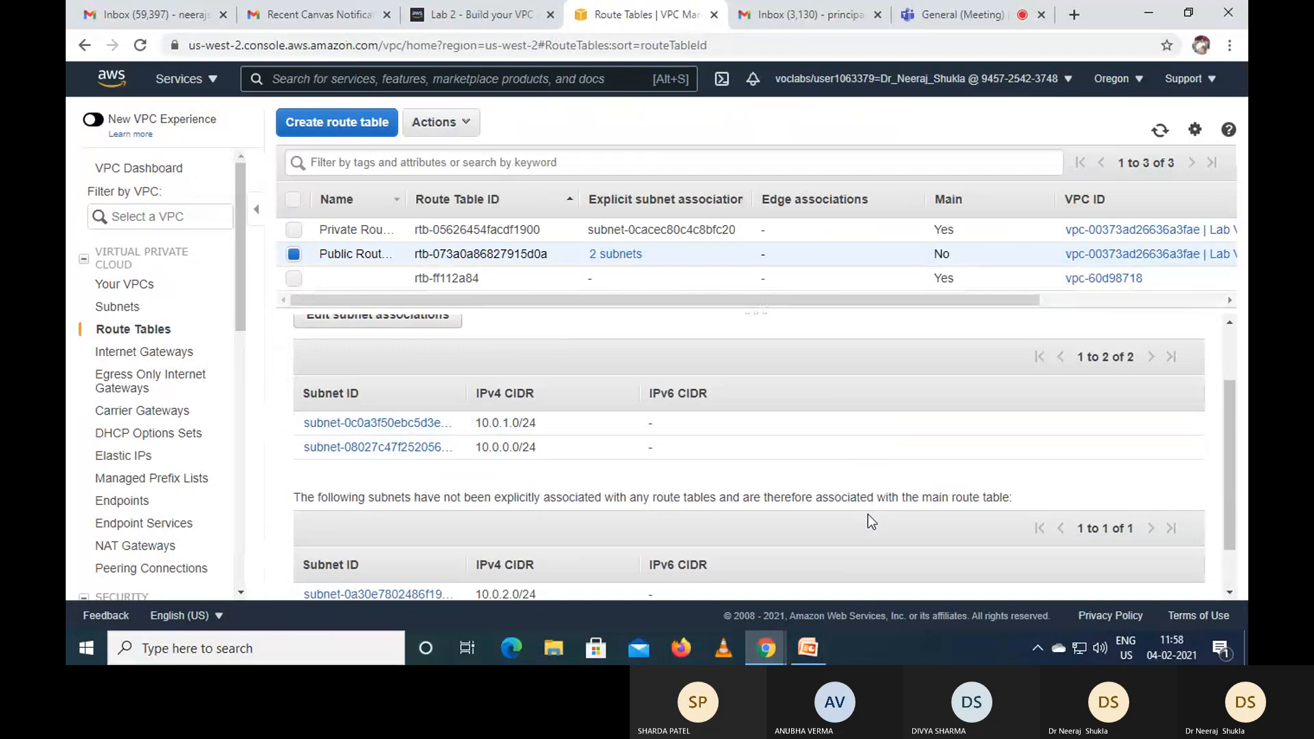
{"action": "scroll", "coordinate": [868, 515], "scroll_direction": "up", "scroll_amount": 1}
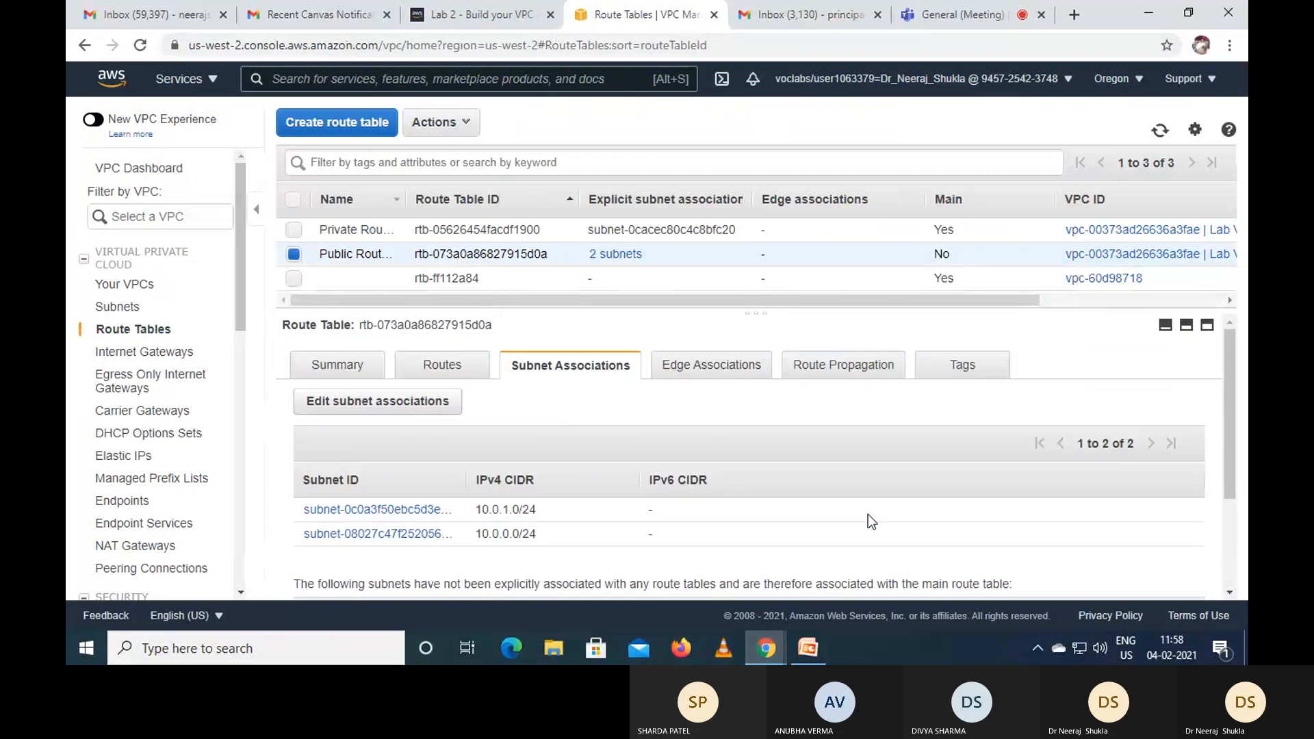
- Advance the lab instructions to Task 3 and start creating a new security group in the VPC console
{"action": "left_click", "coordinate": [464, 19]}
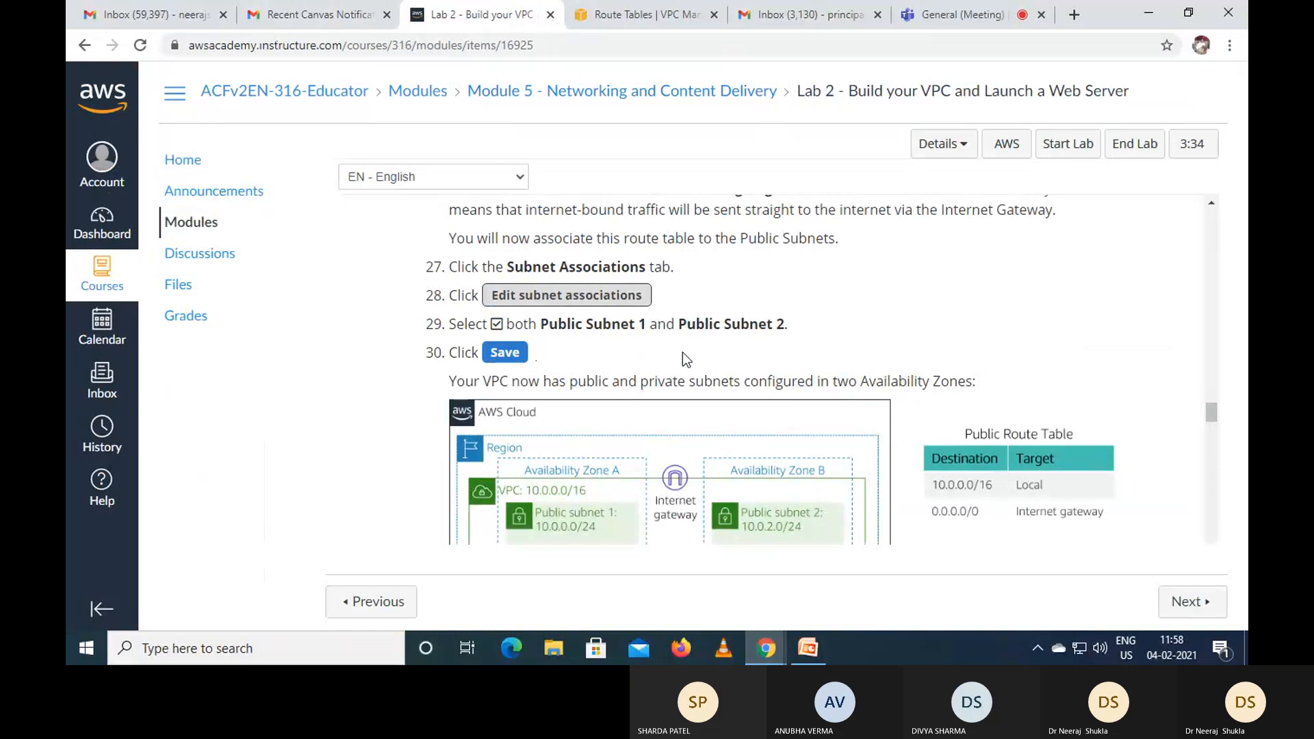
{"action": "scroll", "coordinate": [682, 353], "scroll_direction": "down", "scroll_amount": 6}
{"action": "scroll", "coordinate": [682, 353], "scroll_direction": "down", "scroll_amount": 2}
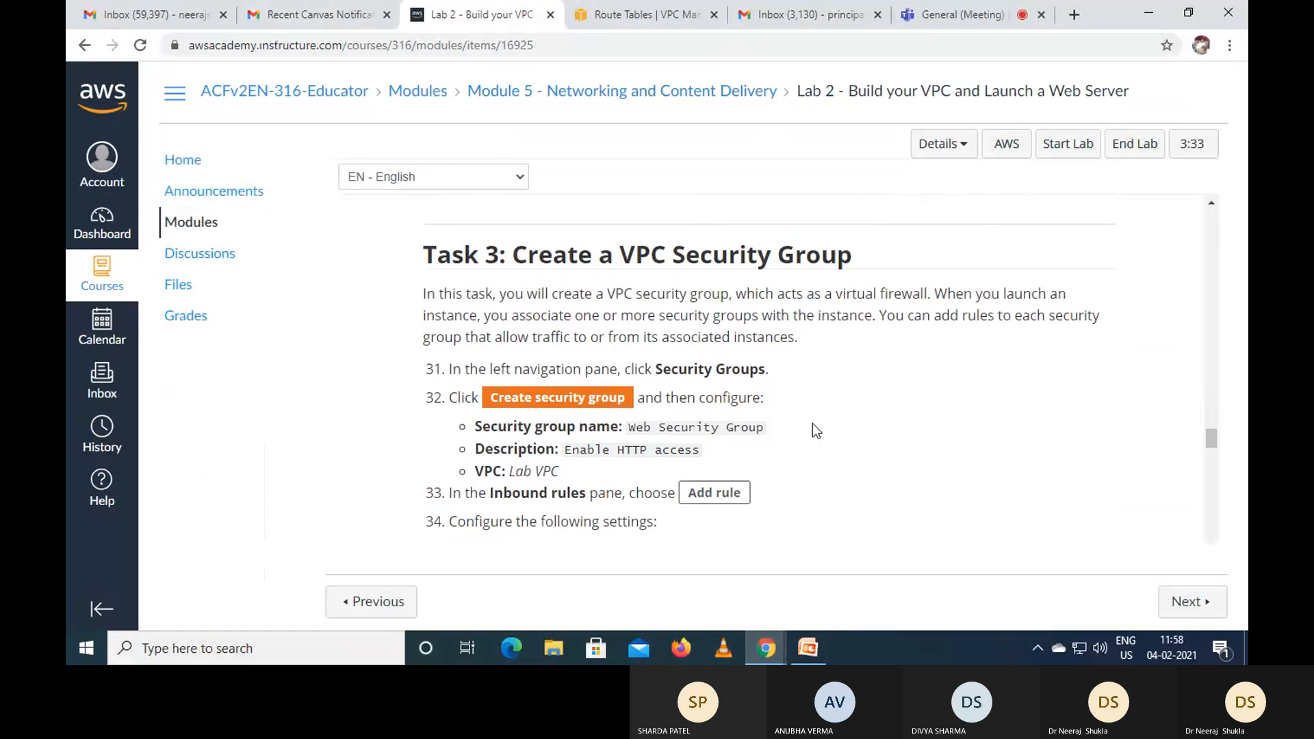
{"action": "left_click", "coordinate": [637, 15]}
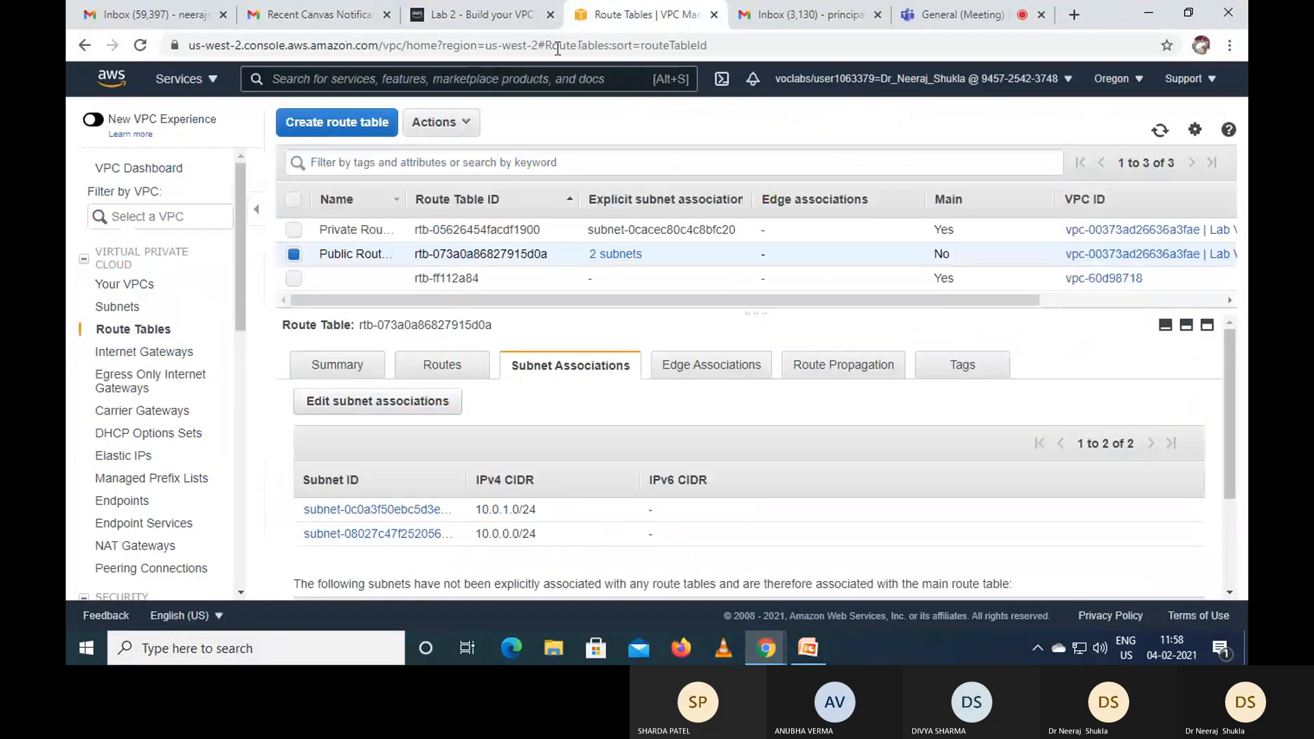
{"action": "scroll", "coordinate": [147, 337], "scroll_direction": "down", "scroll_amount": 2}
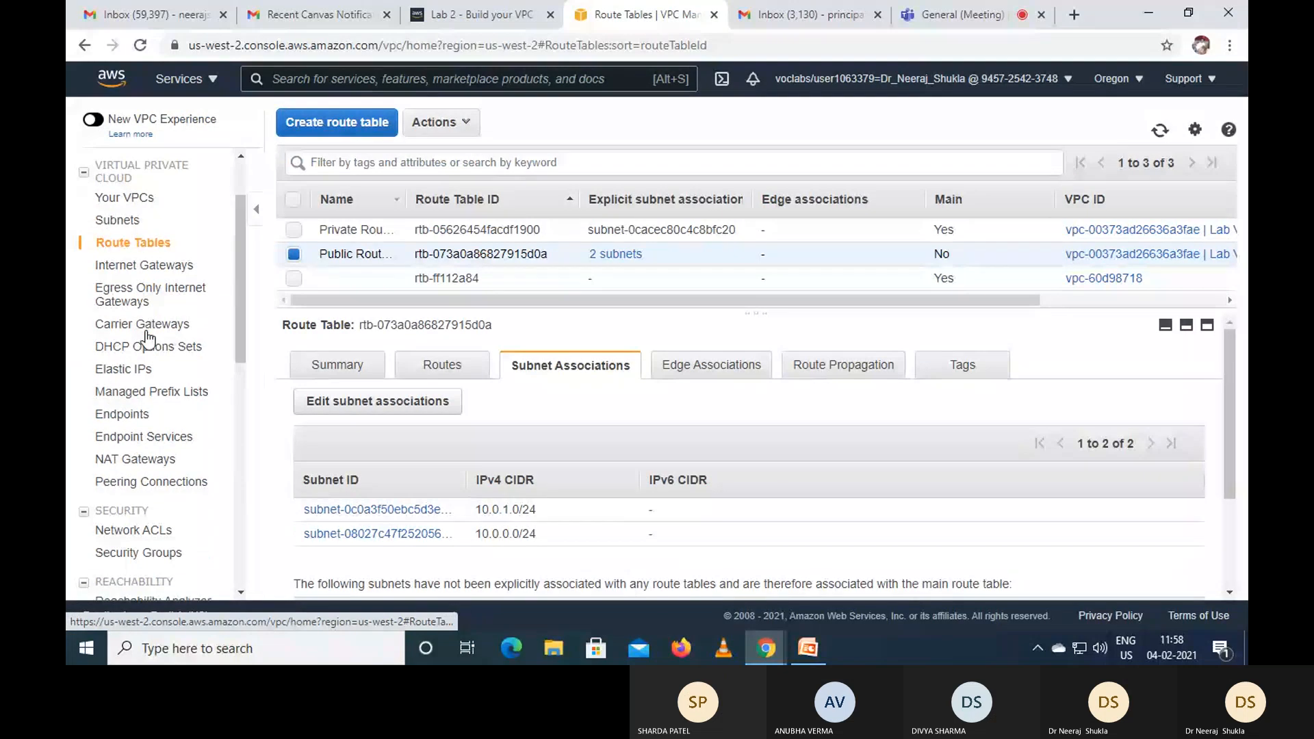
{"action": "scroll", "coordinate": [146, 337], "scroll_direction": "down", "scroll_amount": 4}
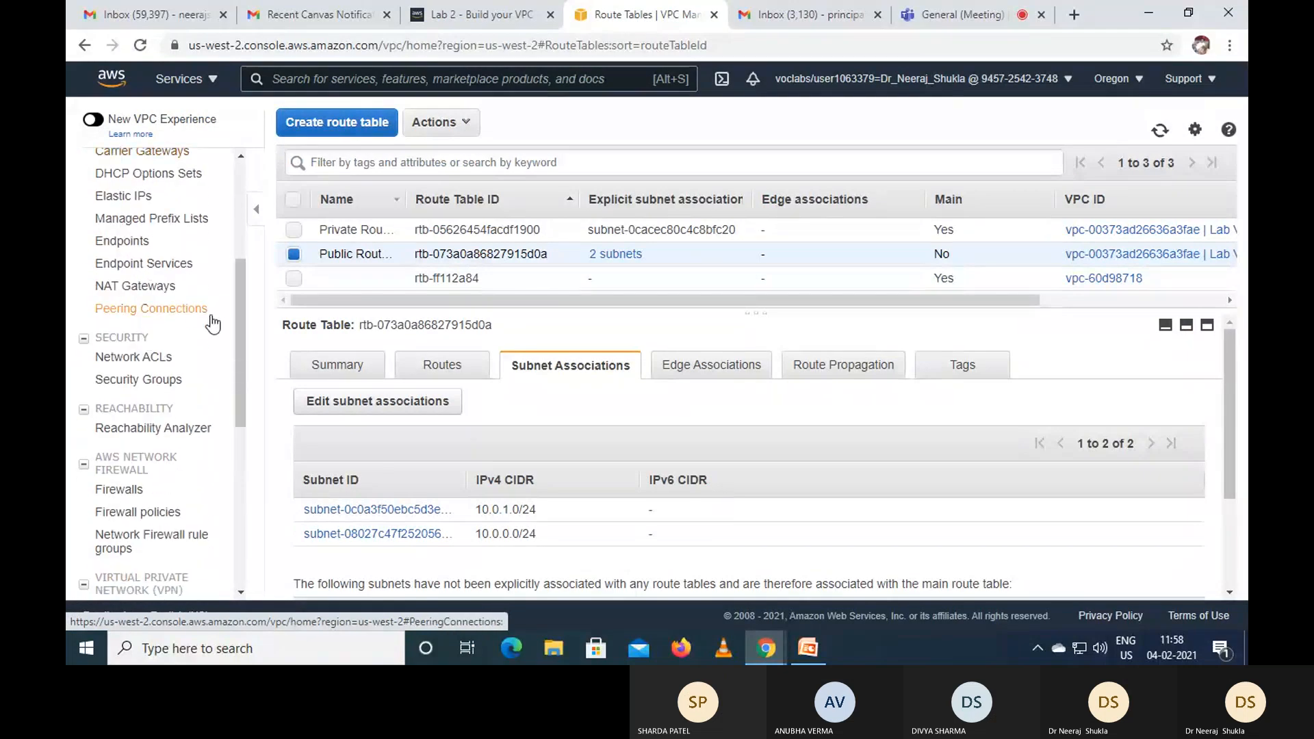
{"action": "left_click", "coordinate": [139, 382]}
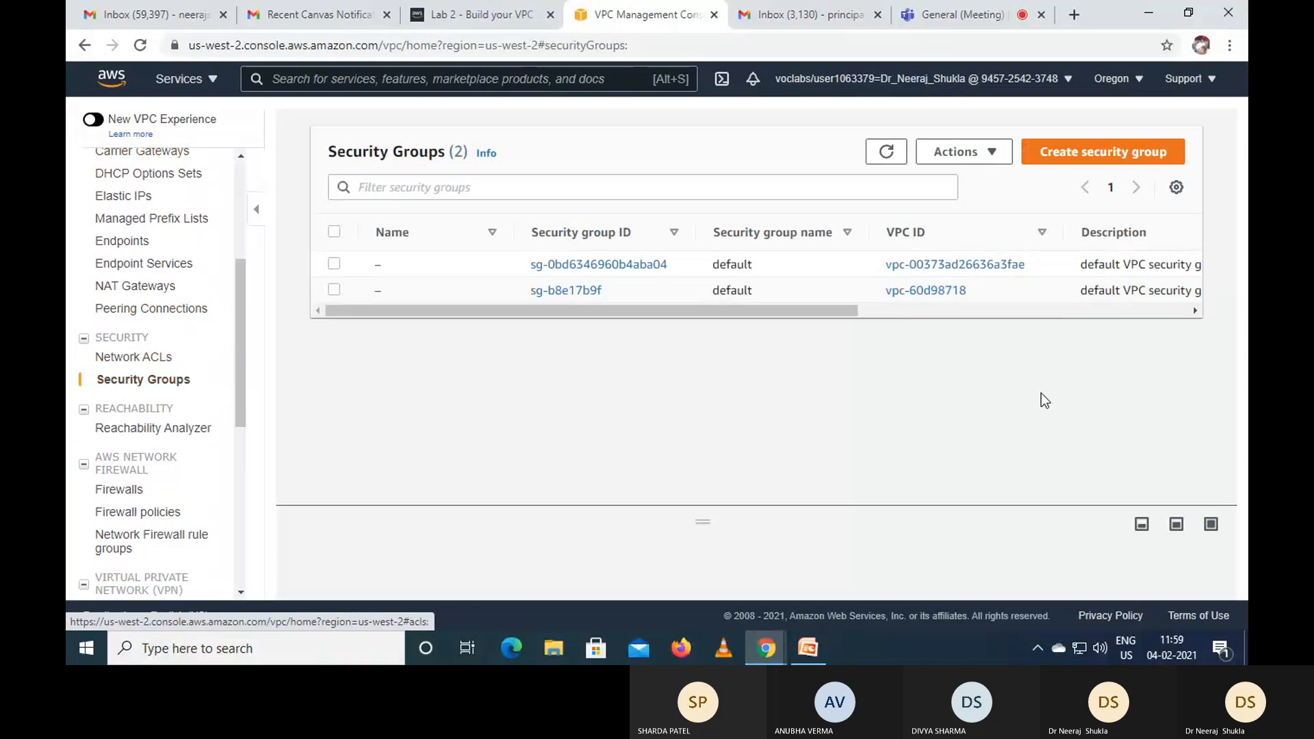
{"action": "left_click", "coordinate": [1061, 152]}
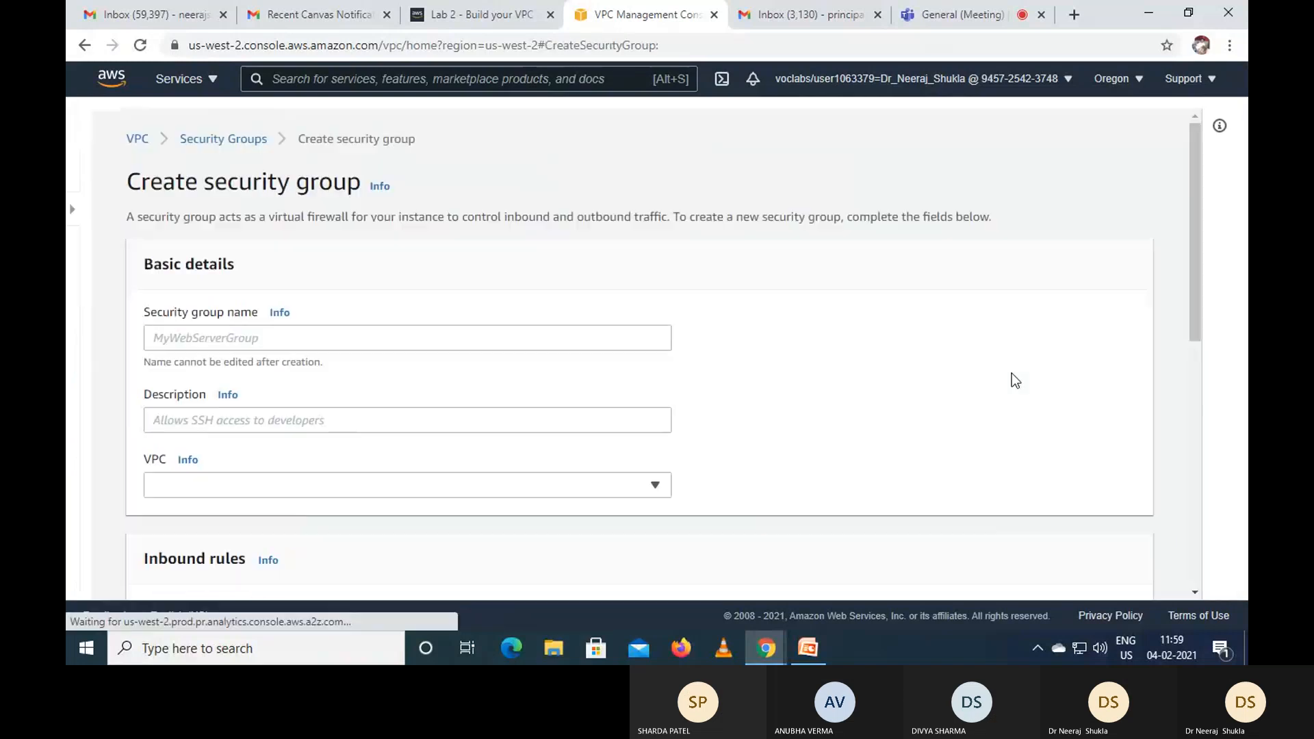
- Copy the security group name from the lab instructions and set the new group's name to "Web Security Group"
{"action": "left_click", "coordinate": [458, 15]}
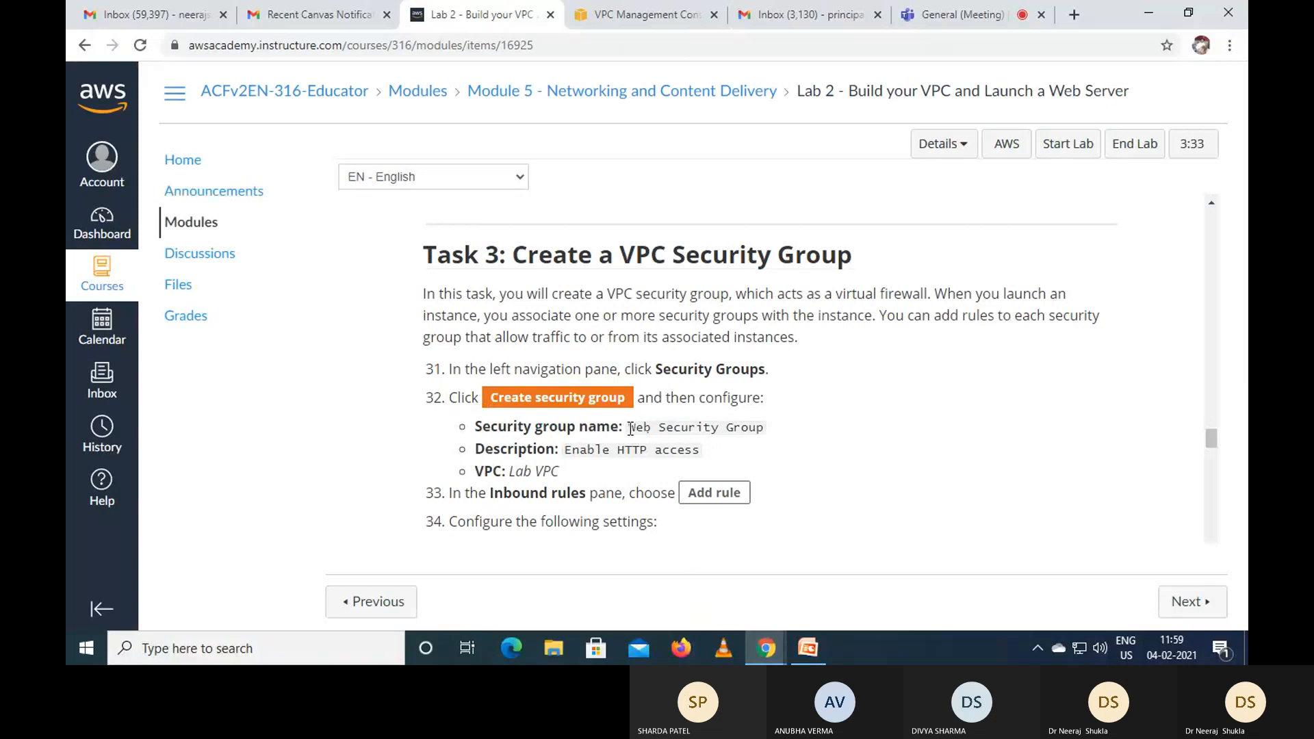
{"action": "left_click_drag", "start_coordinate": [630, 428], "coordinate": [767, 435]}
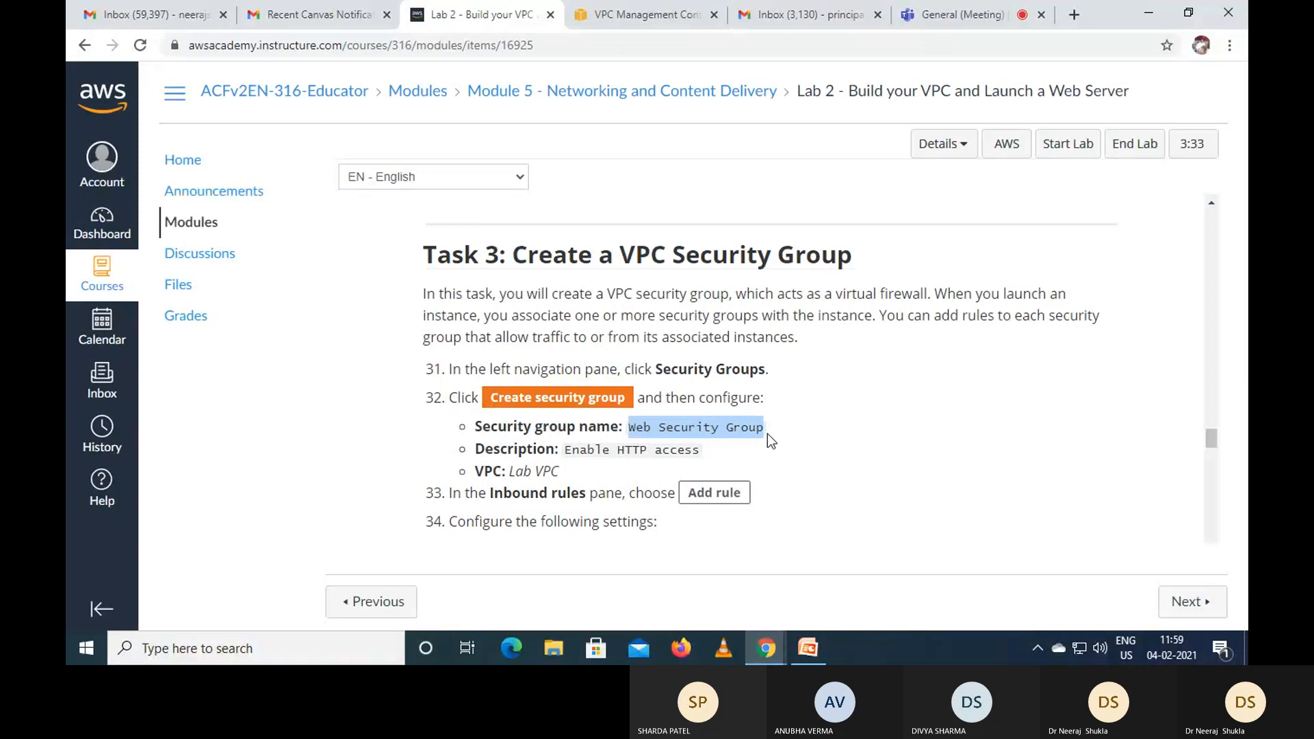
{"action": "right_click", "coordinate": [729, 423]}
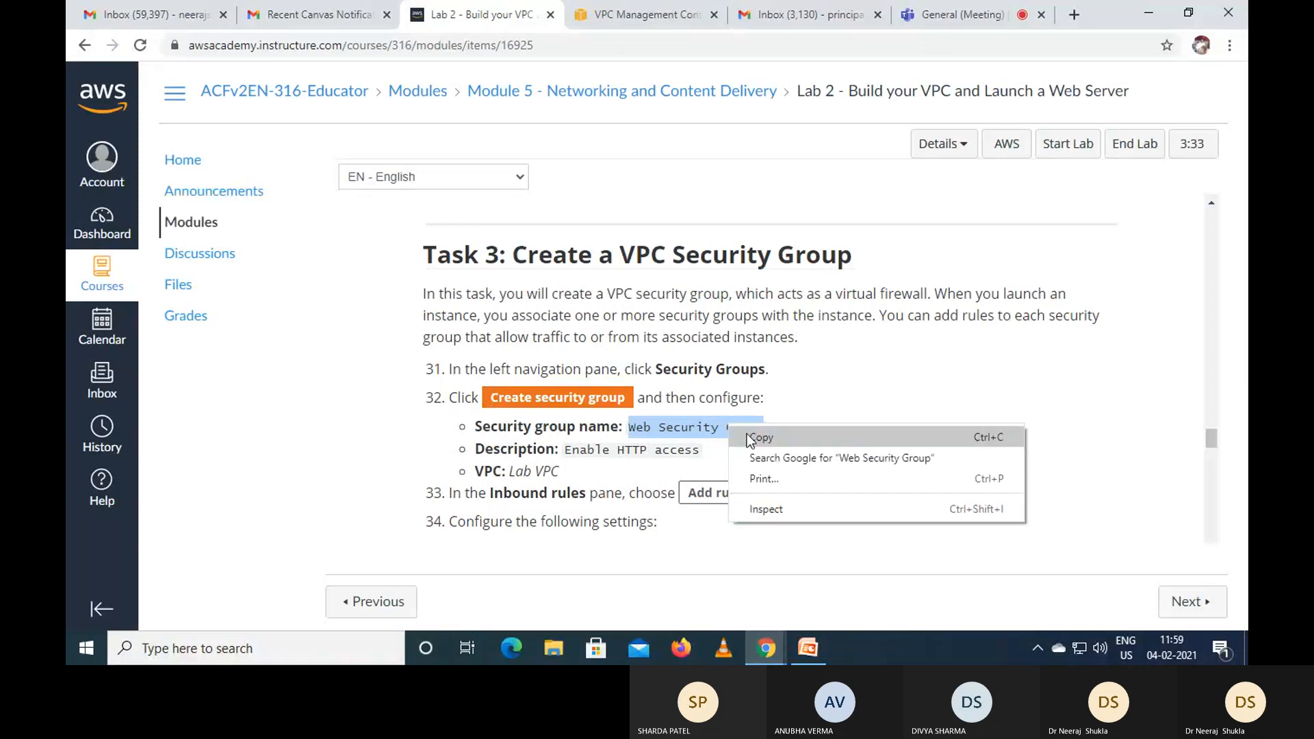
{"action": "left_click", "coordinate": [746, 437]}
{"action": "left_click", "coordinate": [603, 15]}
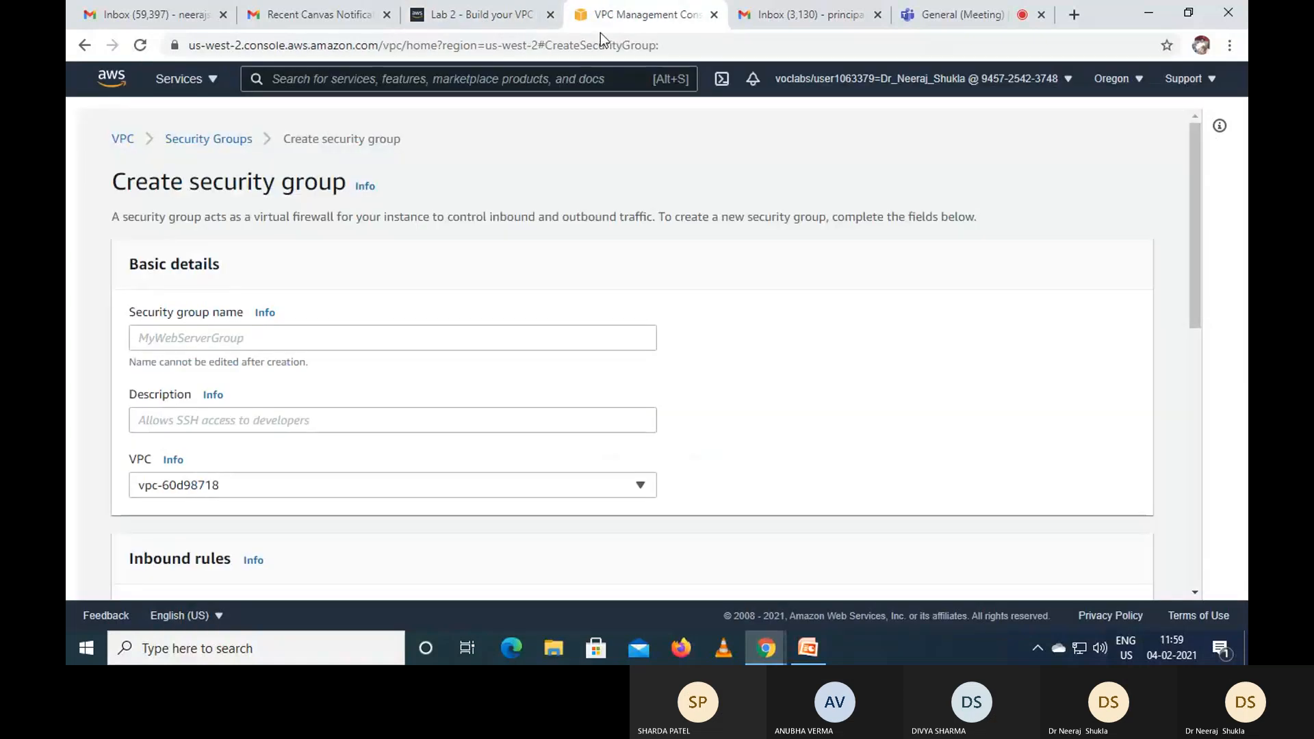
{"action": "right_click", "coordinate": [237, 338]}
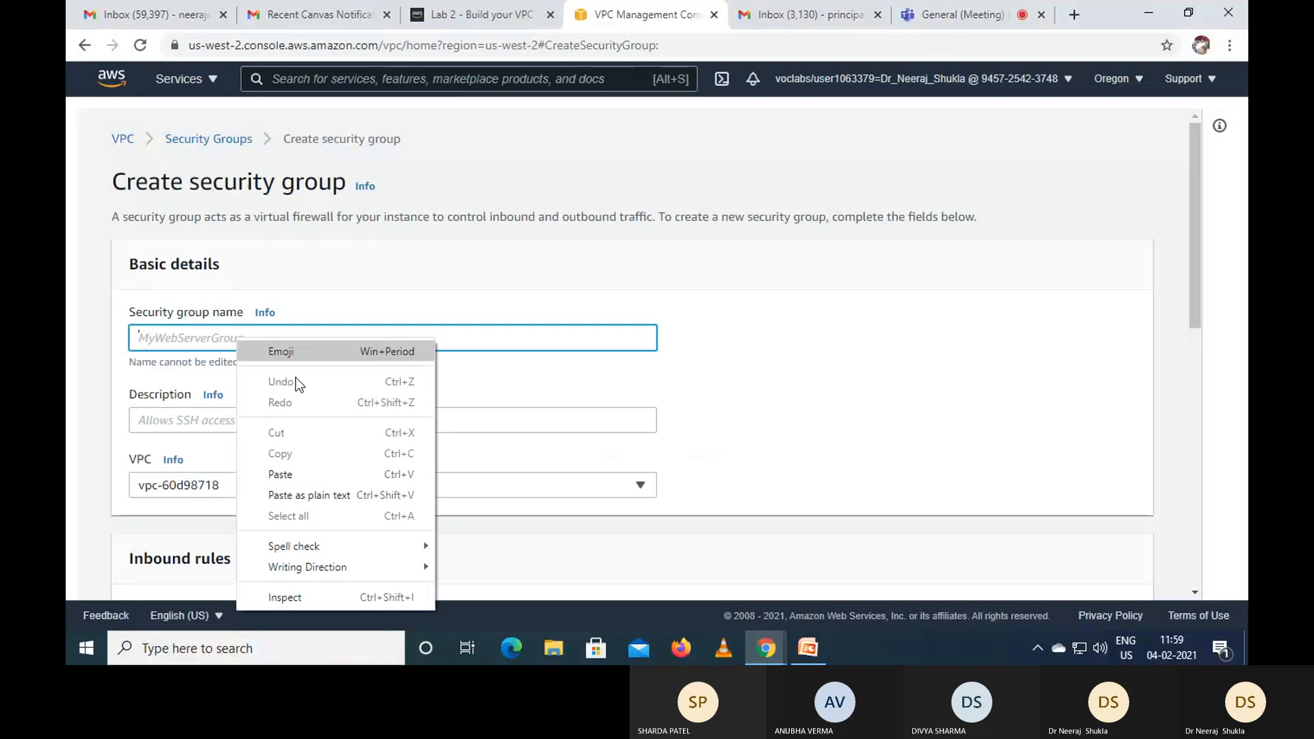
{"action": "left_click", "coordinate": [315, 473]}
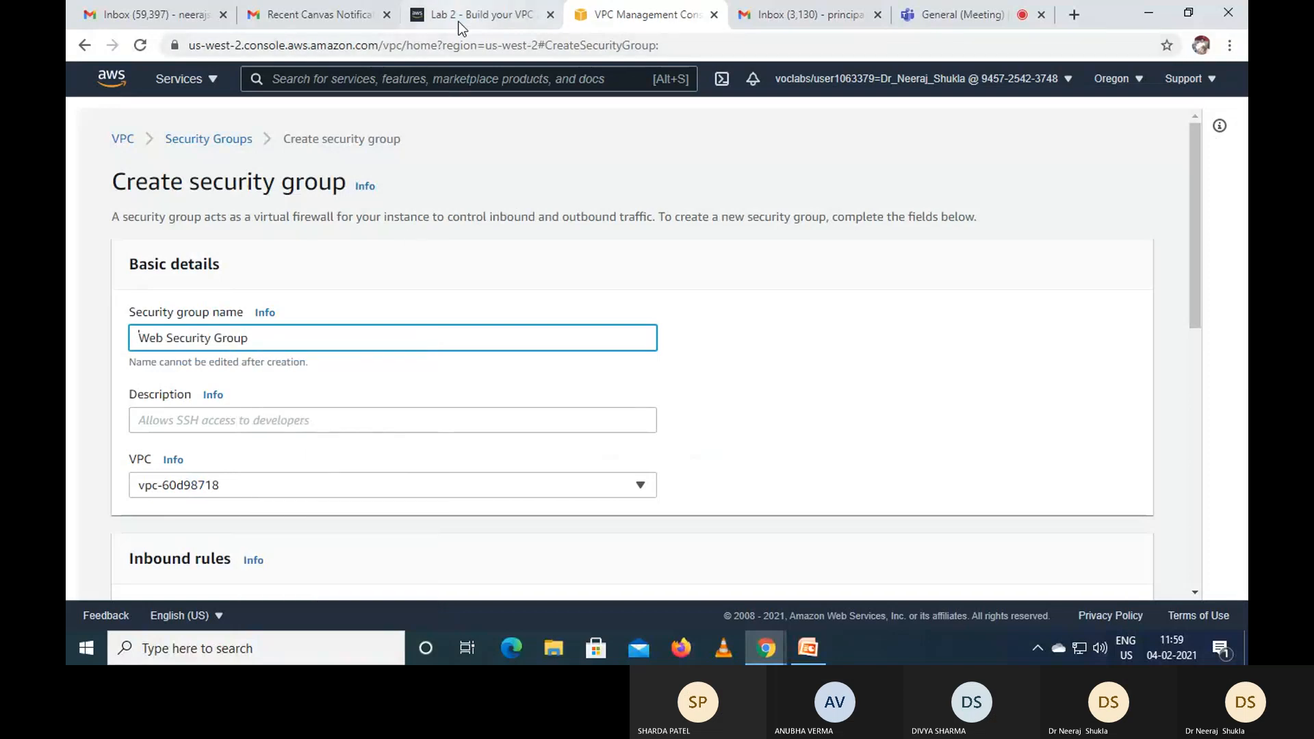
- Copy the description from the lab instructions and set the new security group's description to "Enable HTTP access"
{"action": "left_click", "coordinate": [459, 23]}
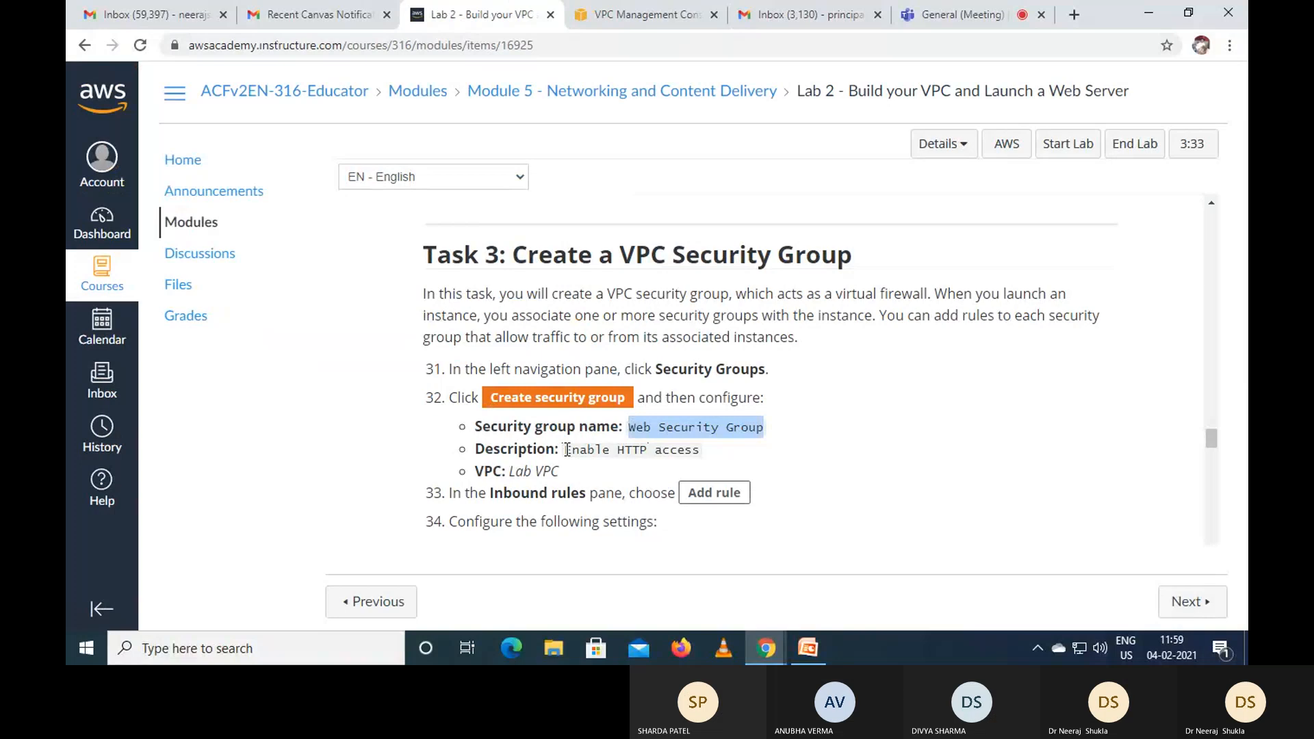
{"action": "left_click_drag", "start_coordinate": [564, 450], "coordinate": [694, 450]}
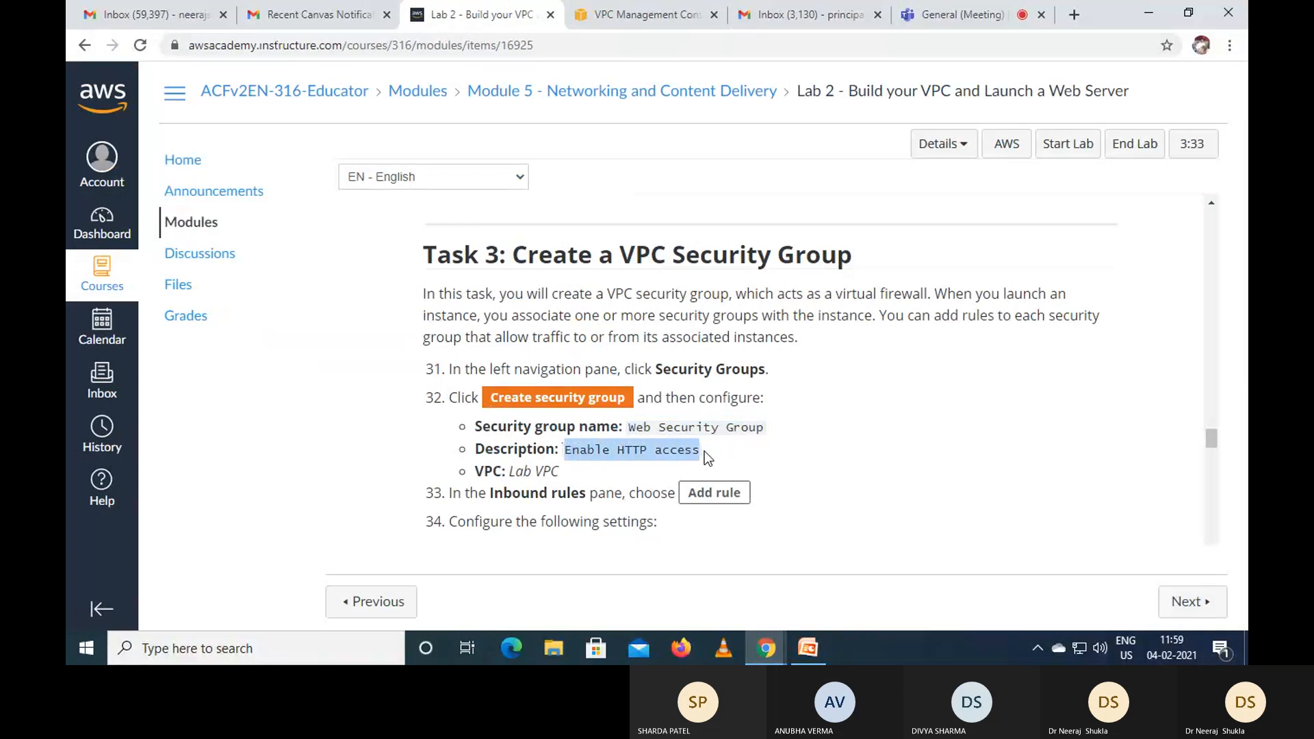
{"action": "right_click", "coordinate": [657, 449]}
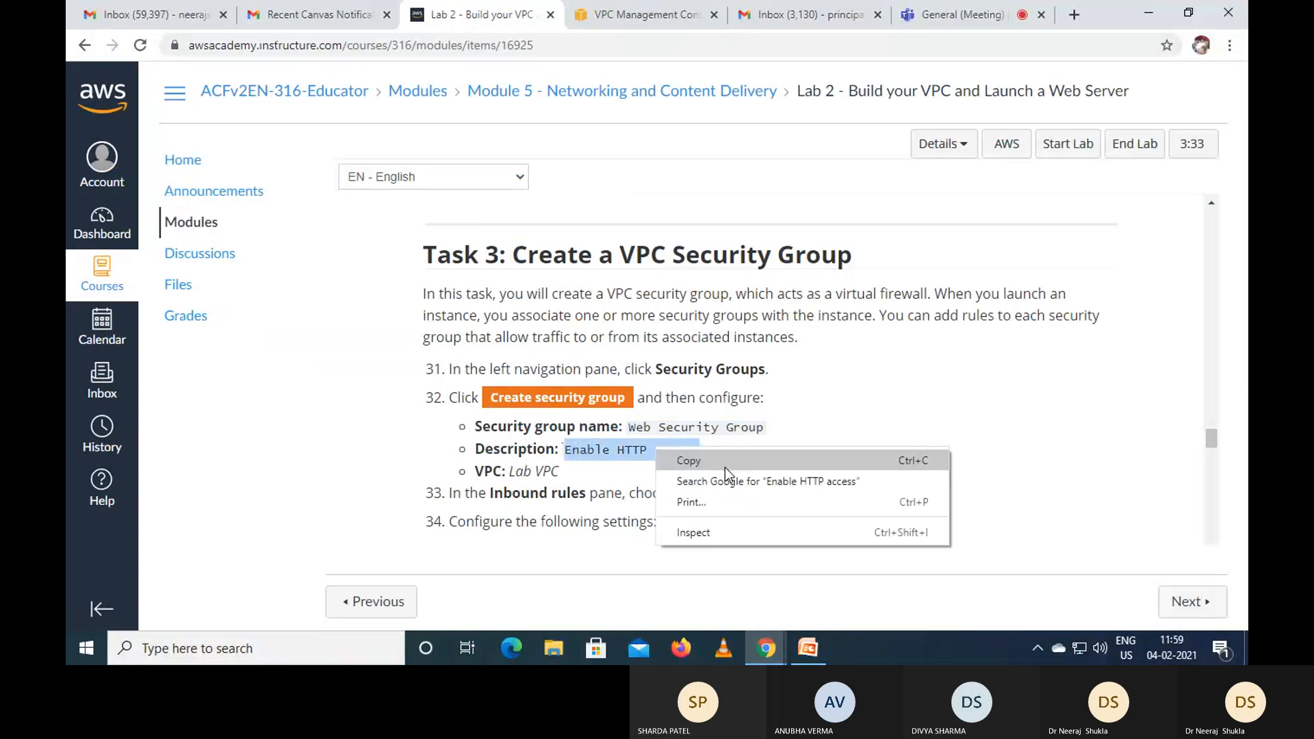
{"action": "left_click", "coordinate": [724, 467]}
{"action": "left_click", "coordinate": [640, 15]}
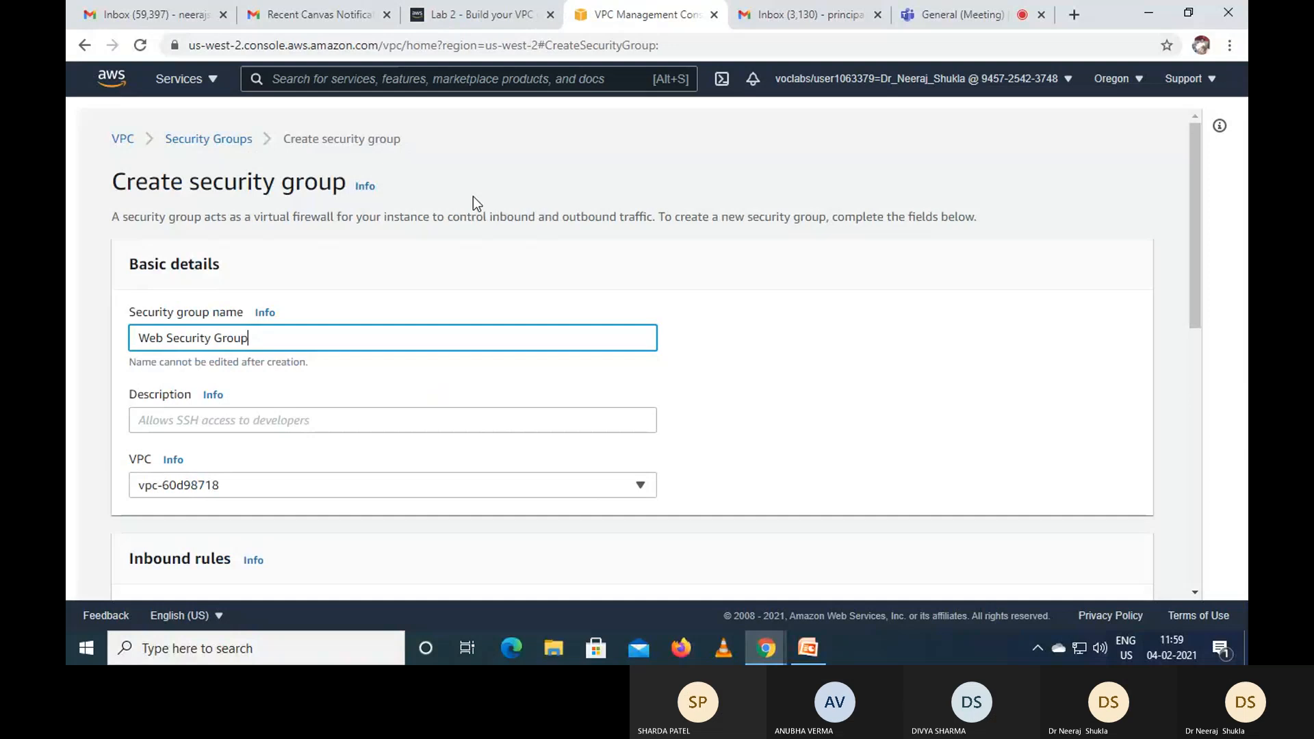
{"action": "left_click", "coordinate": [235, 422]}
{"action": "right_click", "coordinate": [235, 421]}
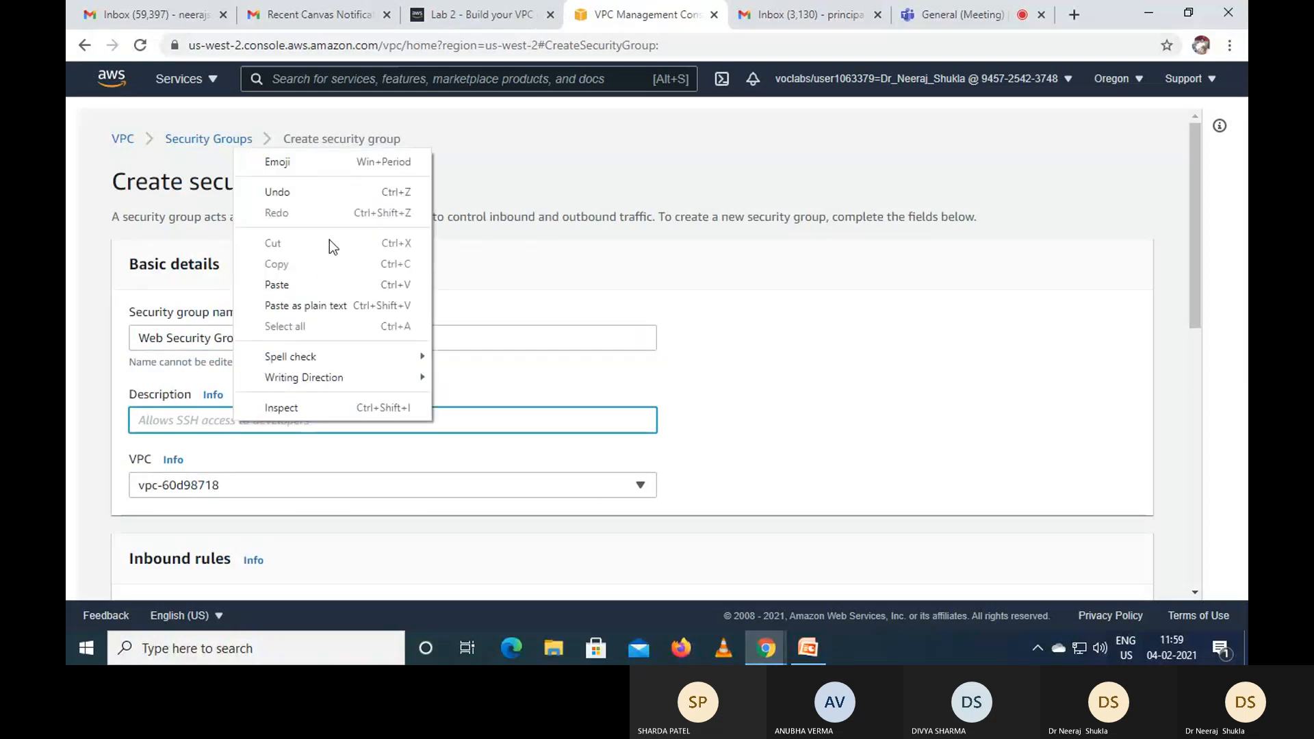
{"action": "left_click", "coordinate": [330, 292]}
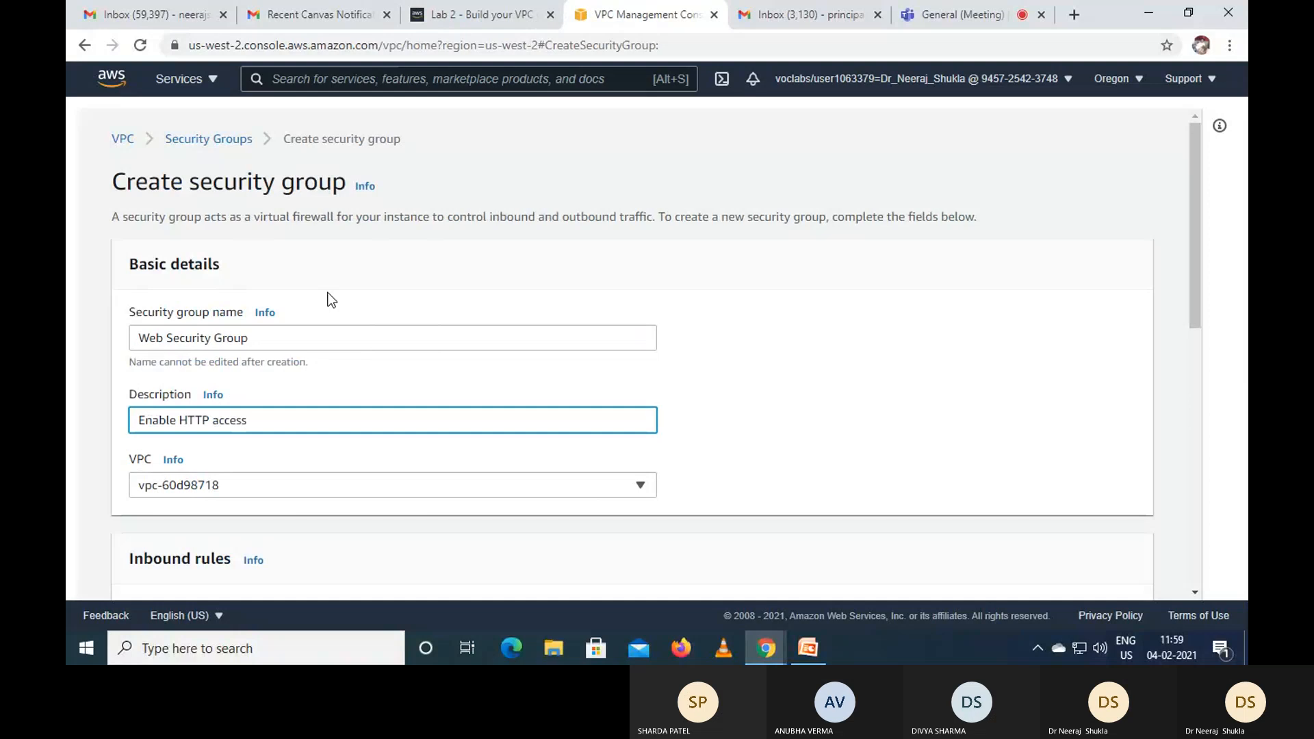
- Check the required VPC in lab step 32 and set the security group's VPC to Lab VPC
{"action": "left_click", "coordinate": [479, 14]}
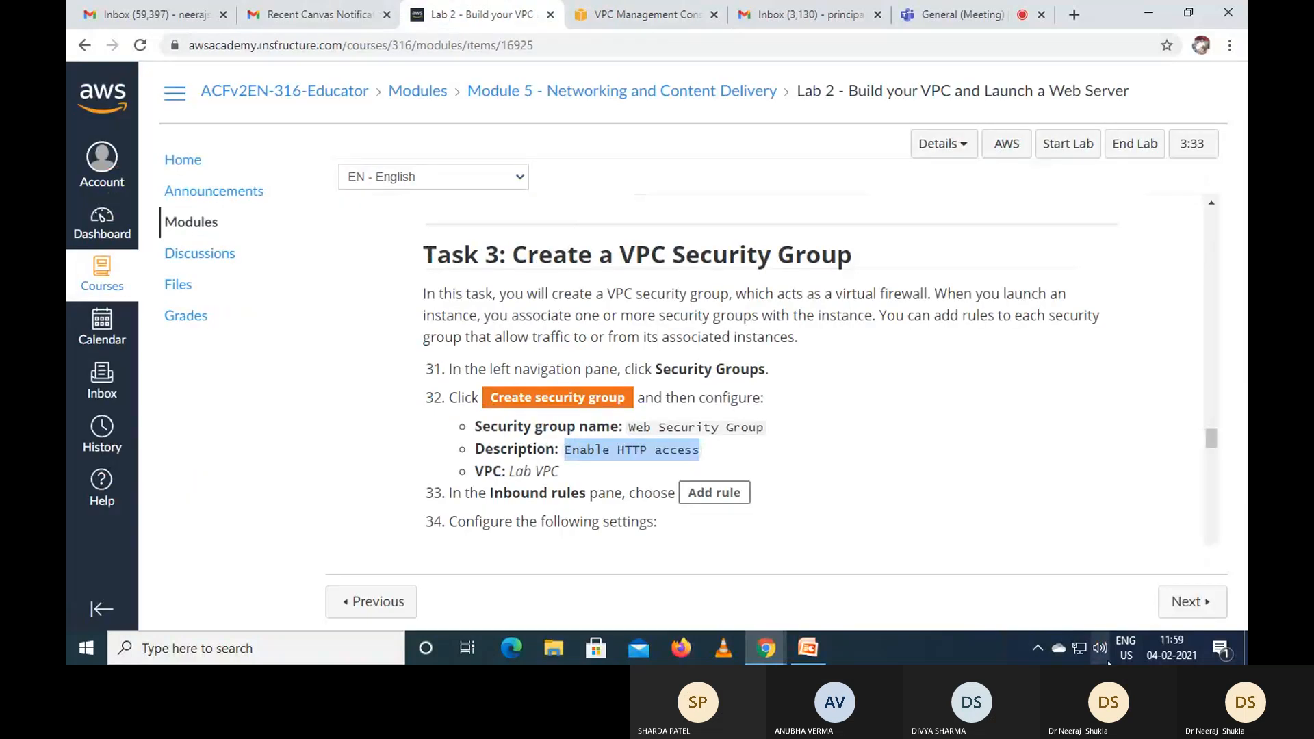
{"action": "left_click", "coordinate": [625, 11]}
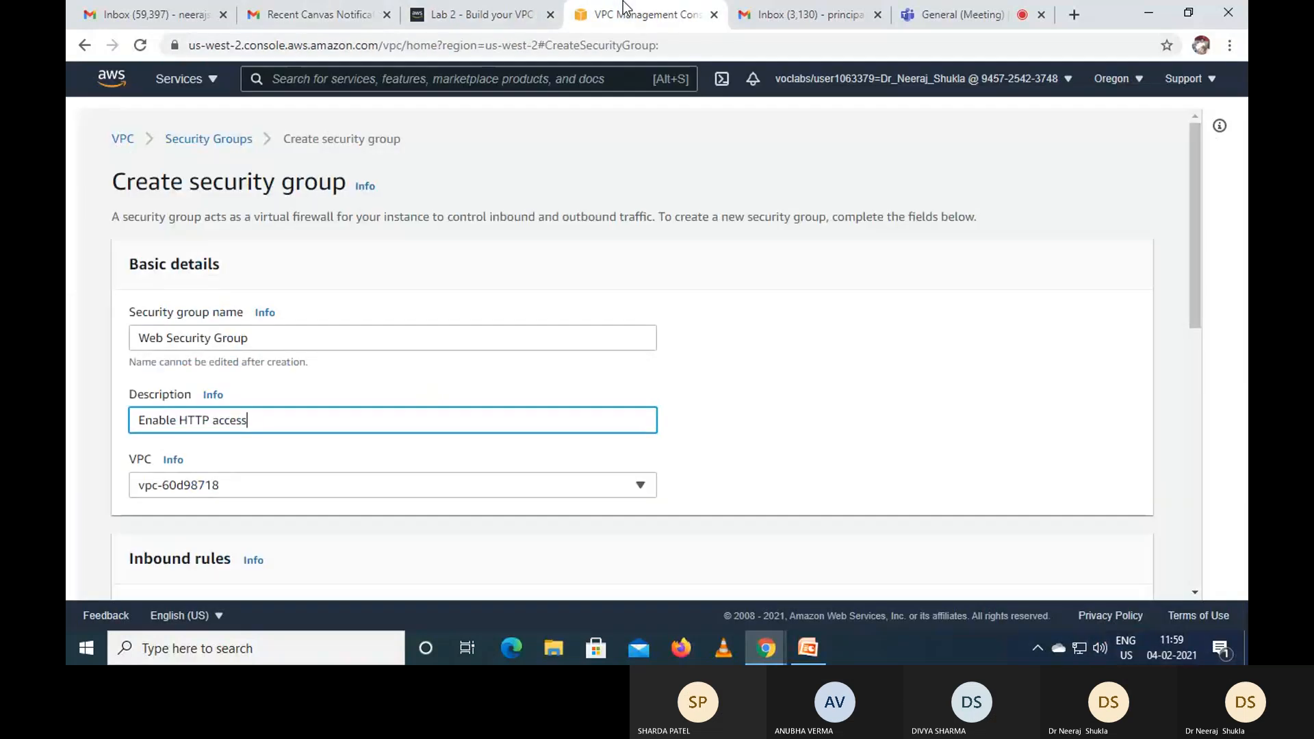
{"action": "left_click", "coordinate": [646, 491]}
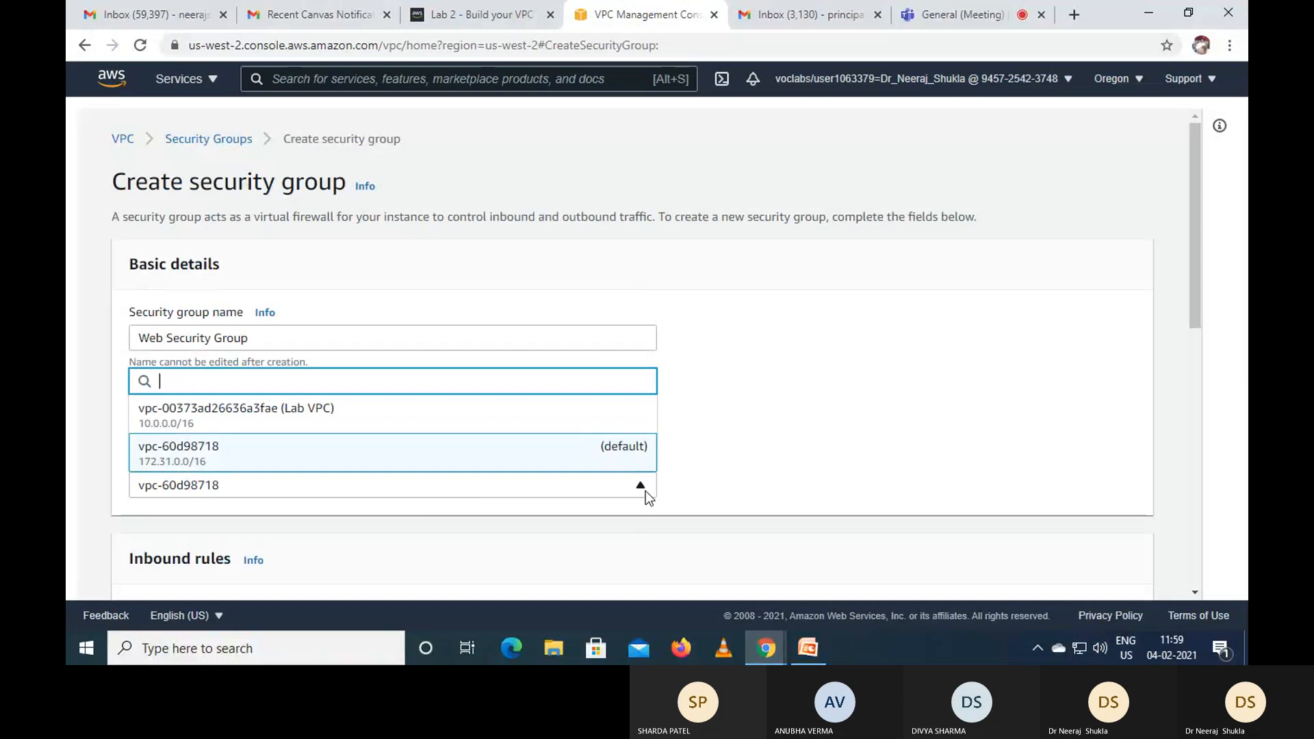
{"action": "left_click", "coordinate": [461, 412]}
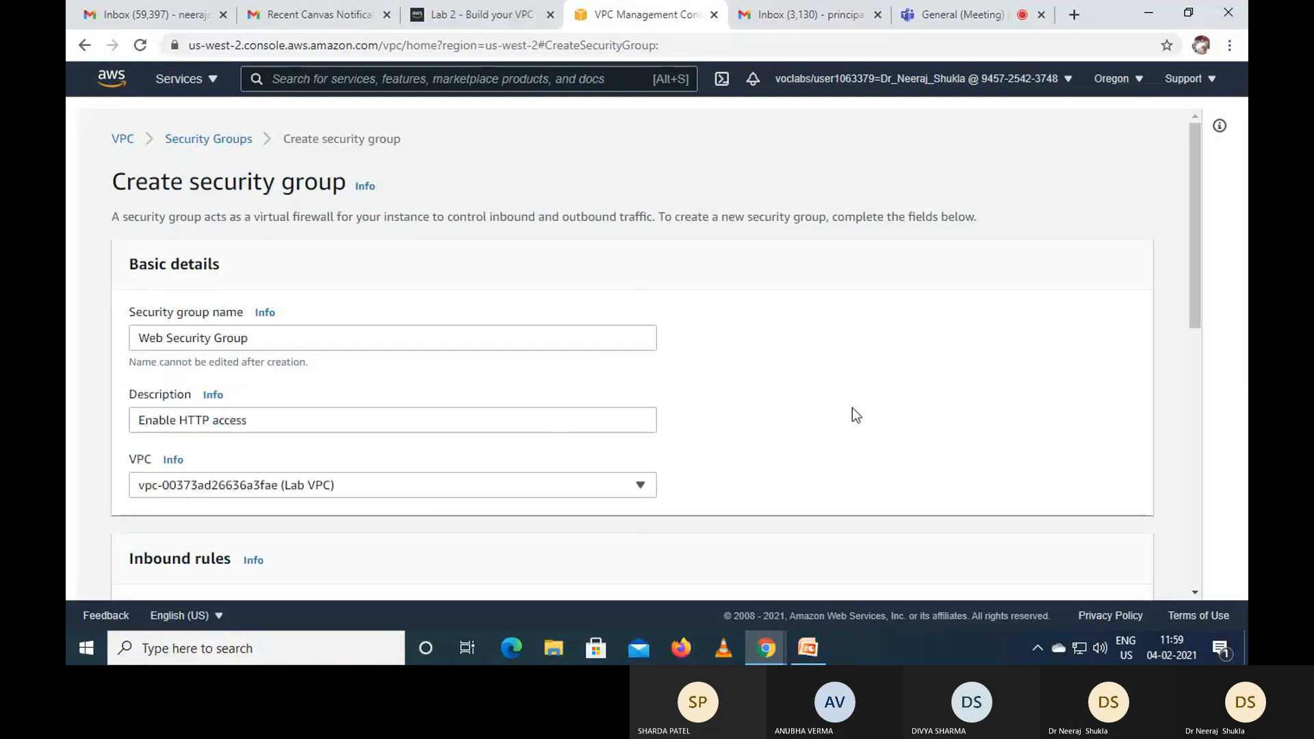
- Consult lab steps 33 to 35 and add an inbound rule to the security group
{"action": "scroll", "coordinate": [852, 408], "scroll_direction": "down", "scroll_amount": 3}
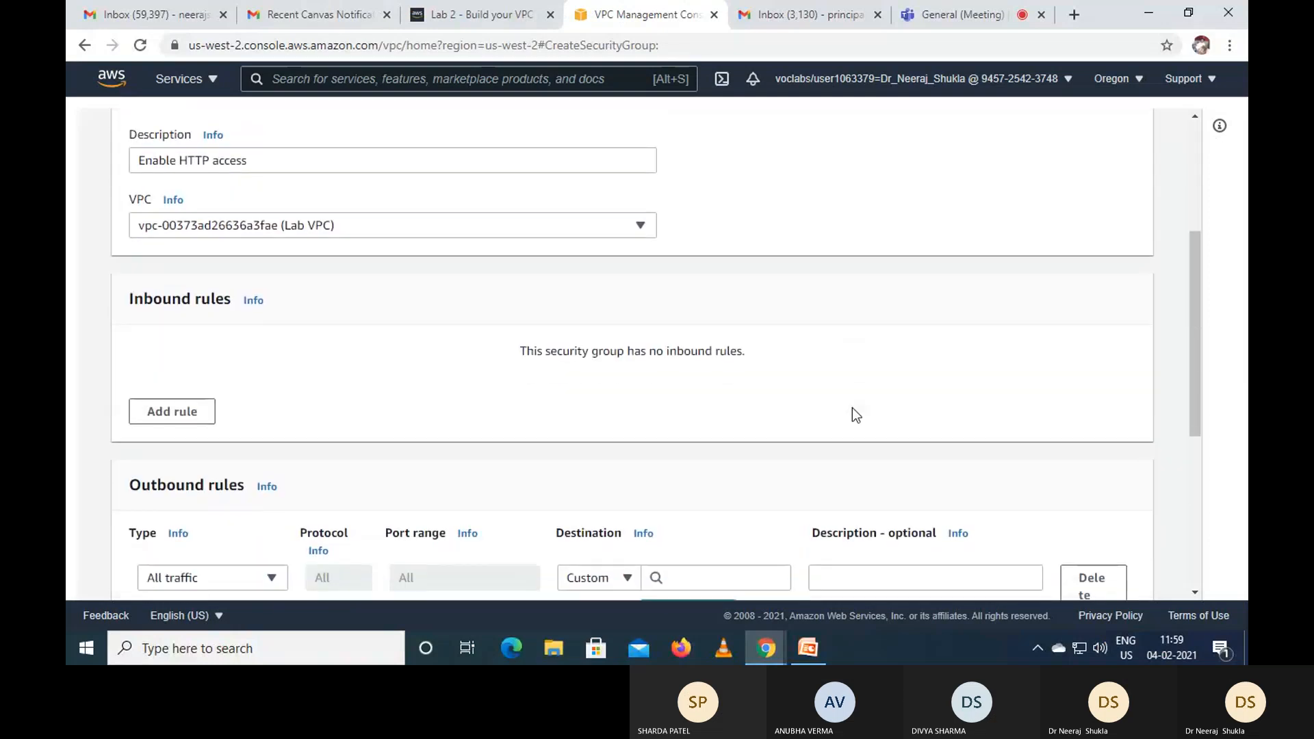
{"action": "left_click", "coordinate": [501, 16]}
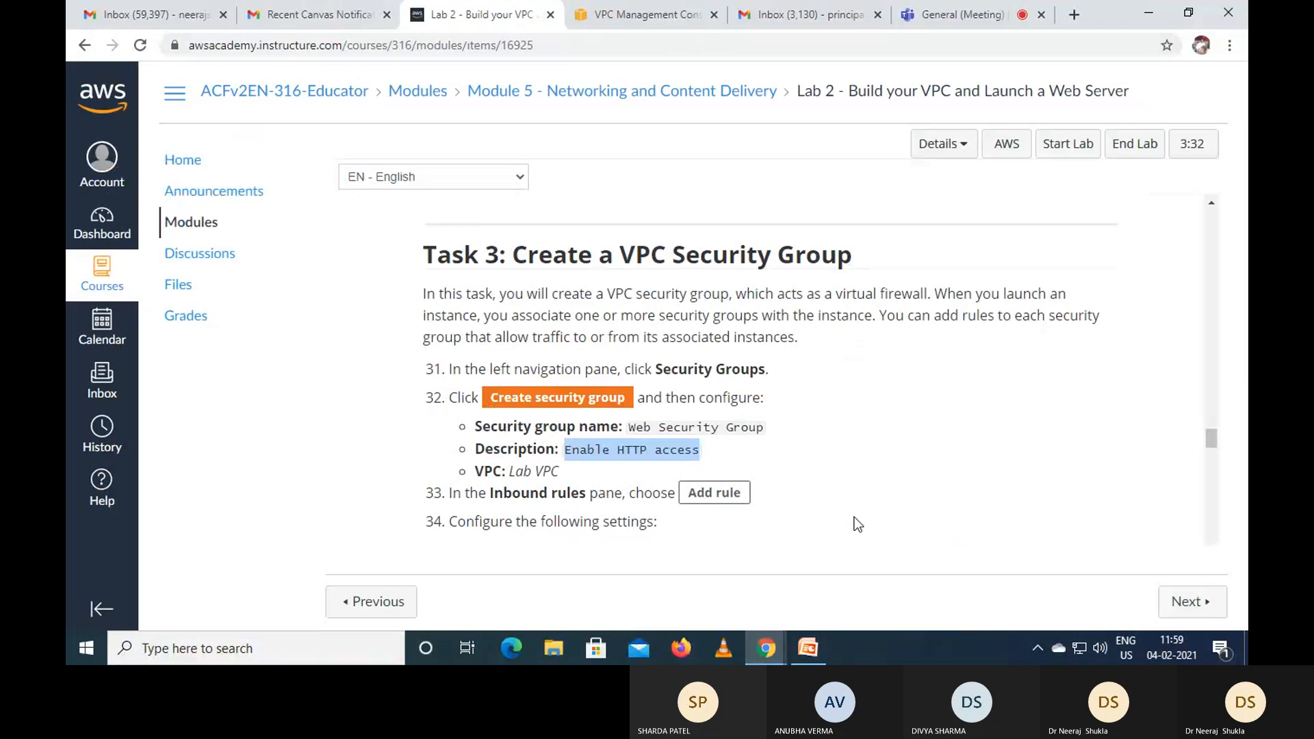
{"action": "scroll", "coordinate": [858, 524], "scroll_direction": "down", "scroll_amount": 3}
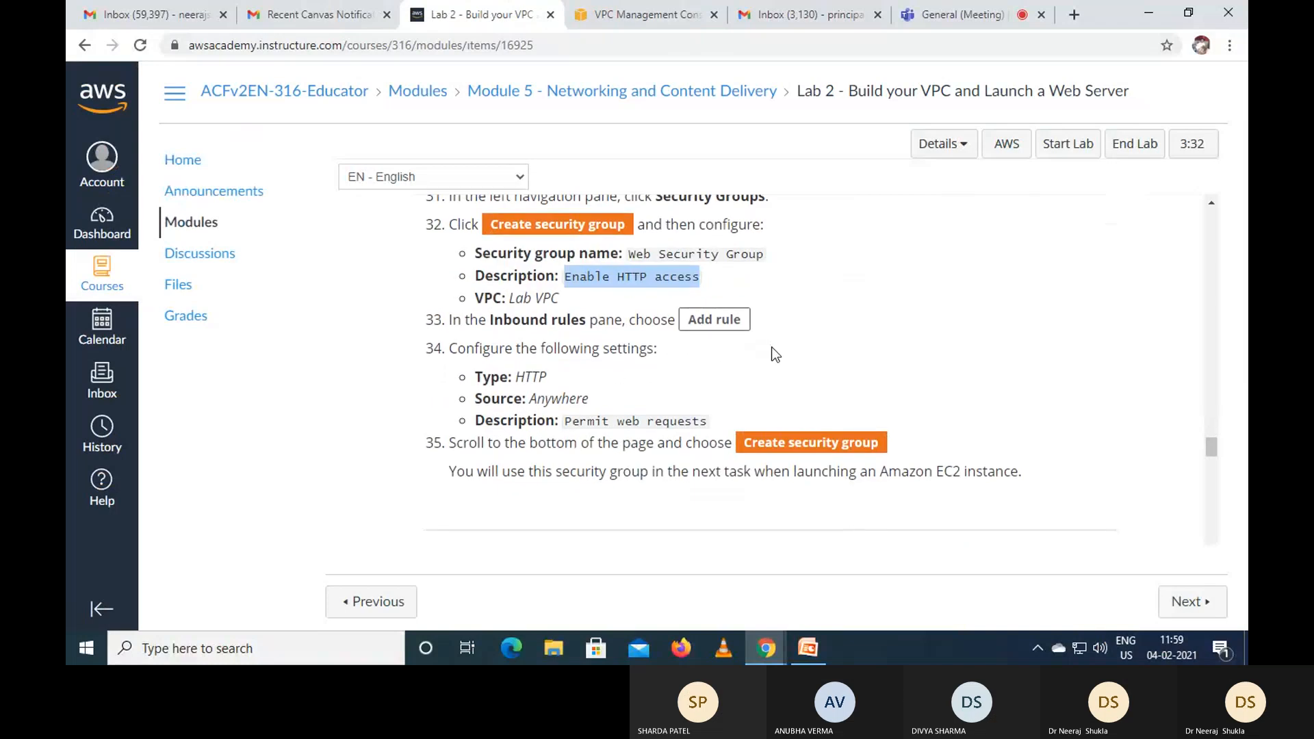
{"action": "left_click", "coordinate": [639, 20]}
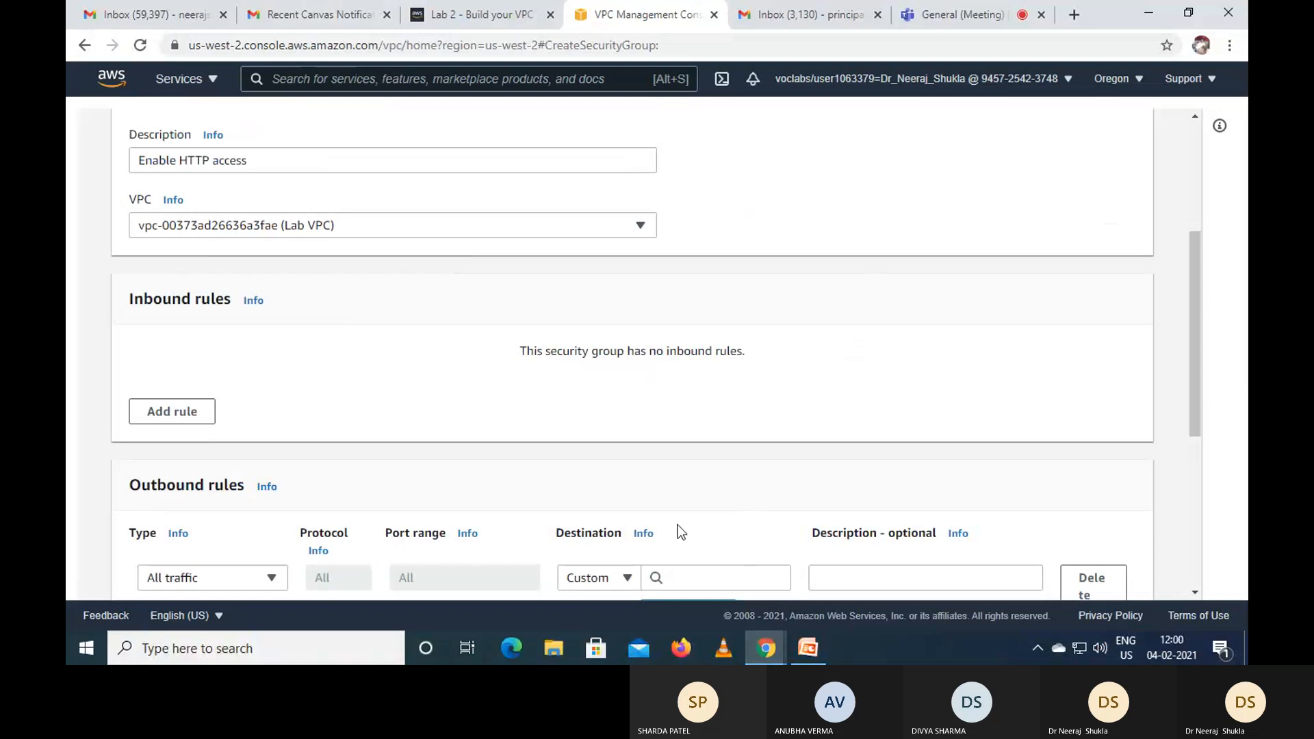
{"action": "left_click", "coordinate": [203, 413]}
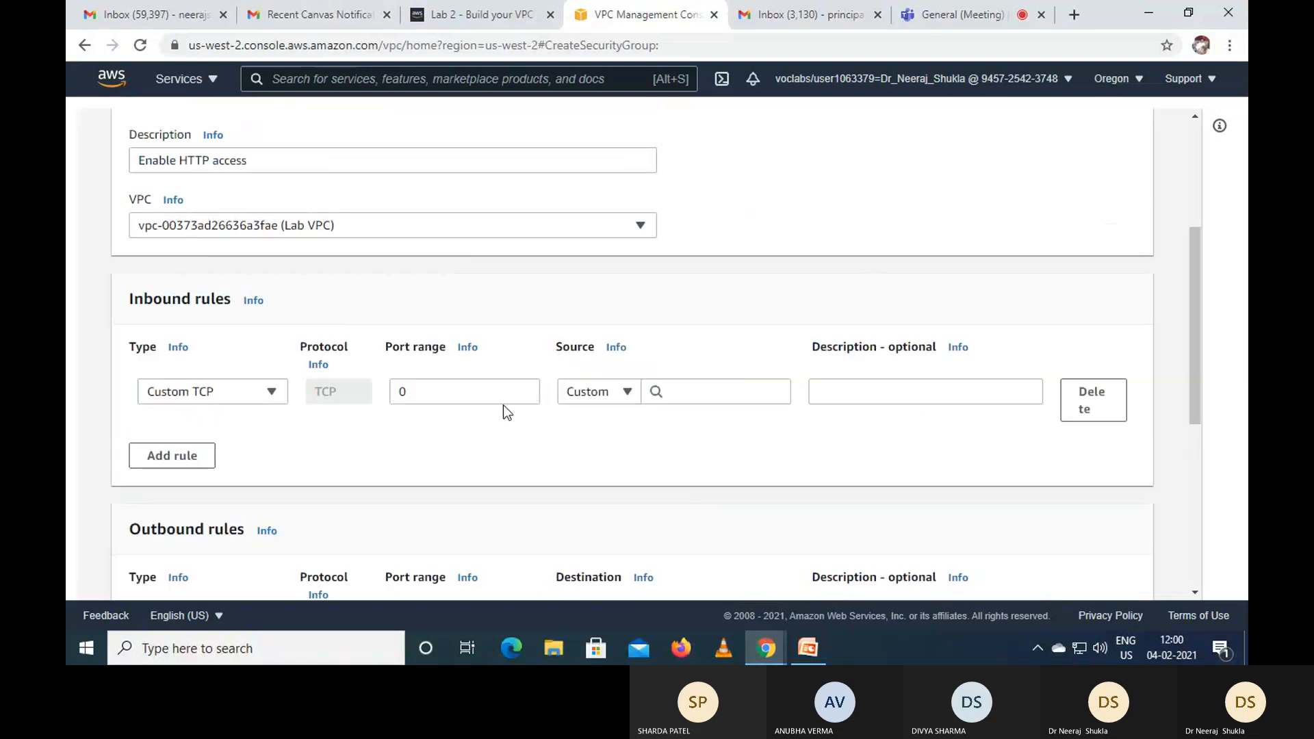
- Check the rule settings in lab step 34 and set the inbound rule's type to HTTP
{"action": "left_click", "coordinate": [490, 15]}
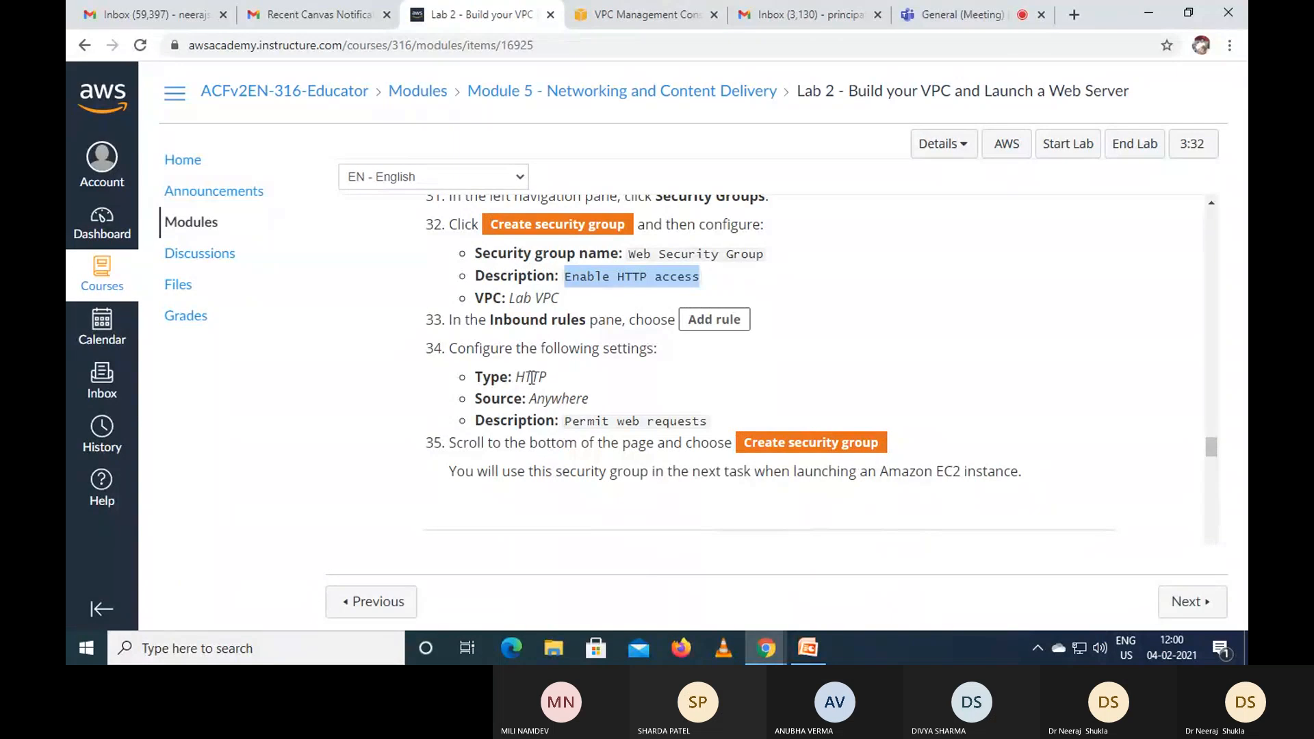
{"action": "left_click", "coordinate": [616, 15]}
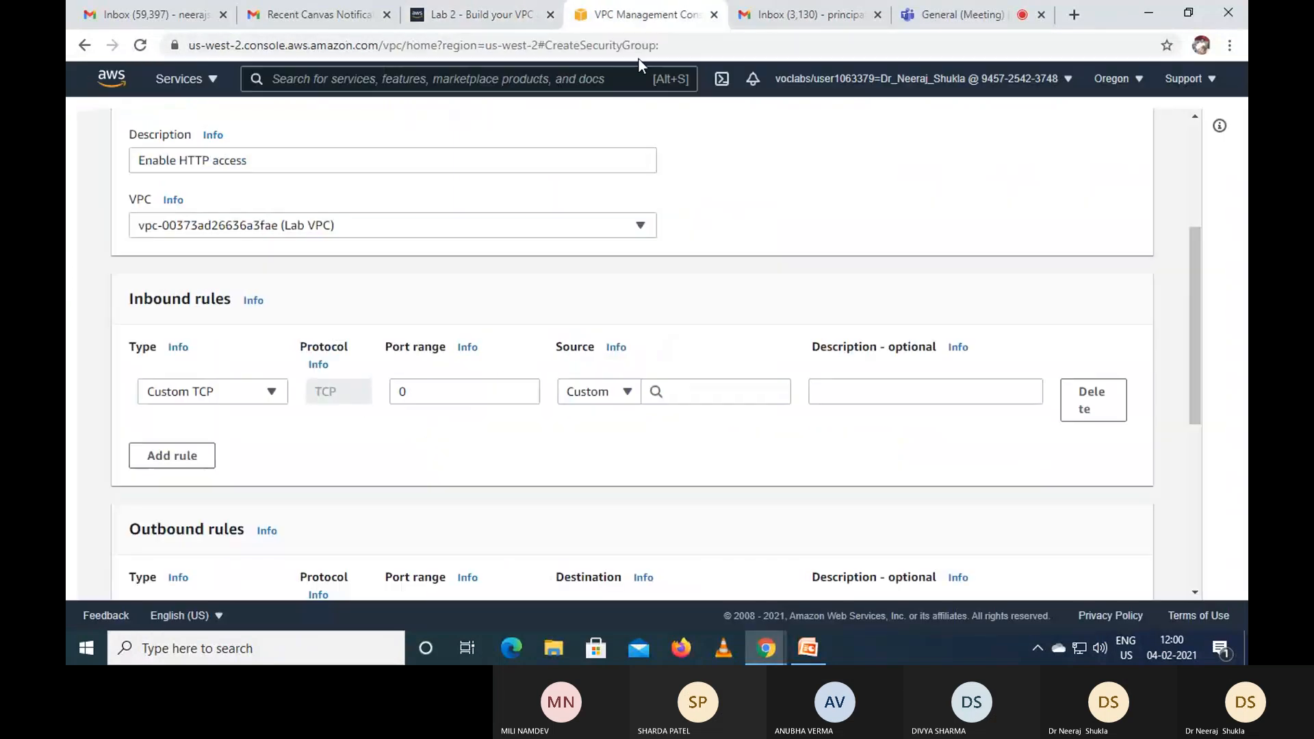
{"action": "left_click", "coordinate": [272, 395]}
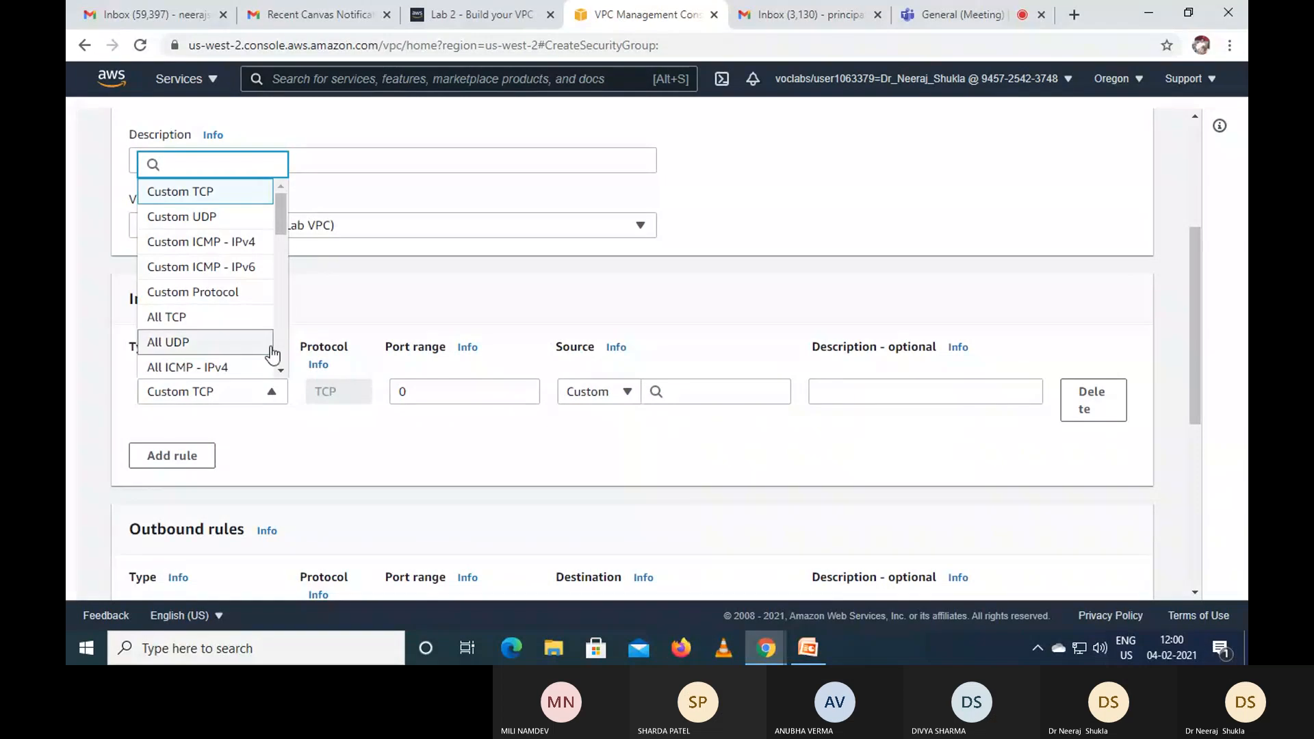
{"action": "left_click_drag", "start_coordinate": [284, 218], "coordinate": [277, 272]}
{"action": "left_click", "coordinate": [259, 321]}
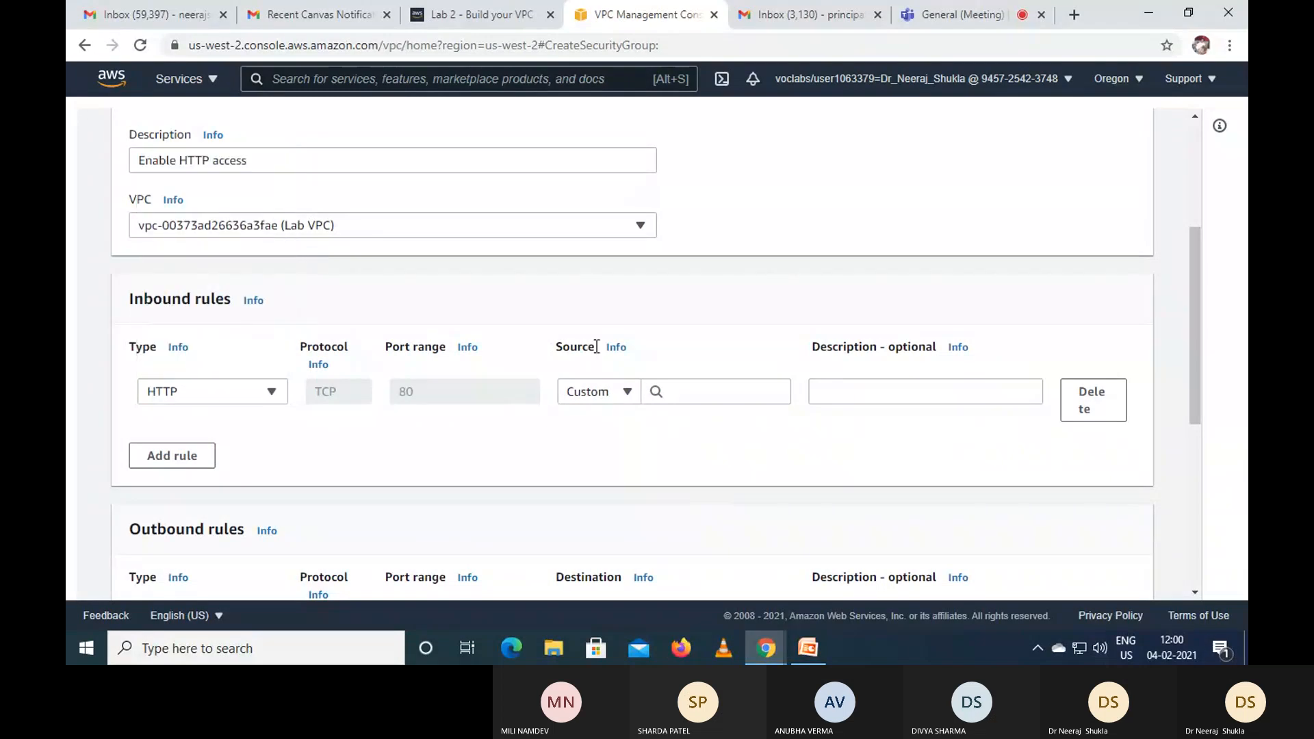
- Check the required source in the lab instructions and set the HTTP rule's source to Anywhere
{"action": "left_click", "coordinate": [497, 15]}
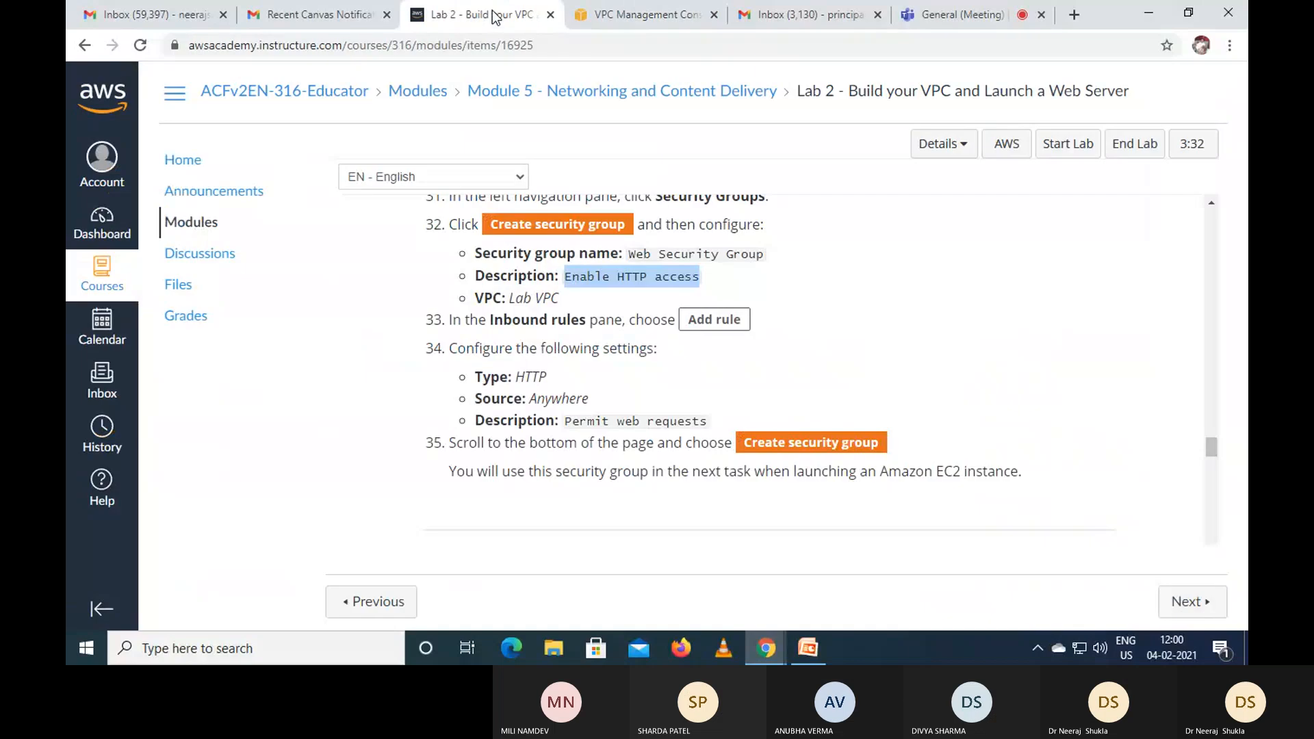
{"action": "left_click", "coordinate": [636, 15]}
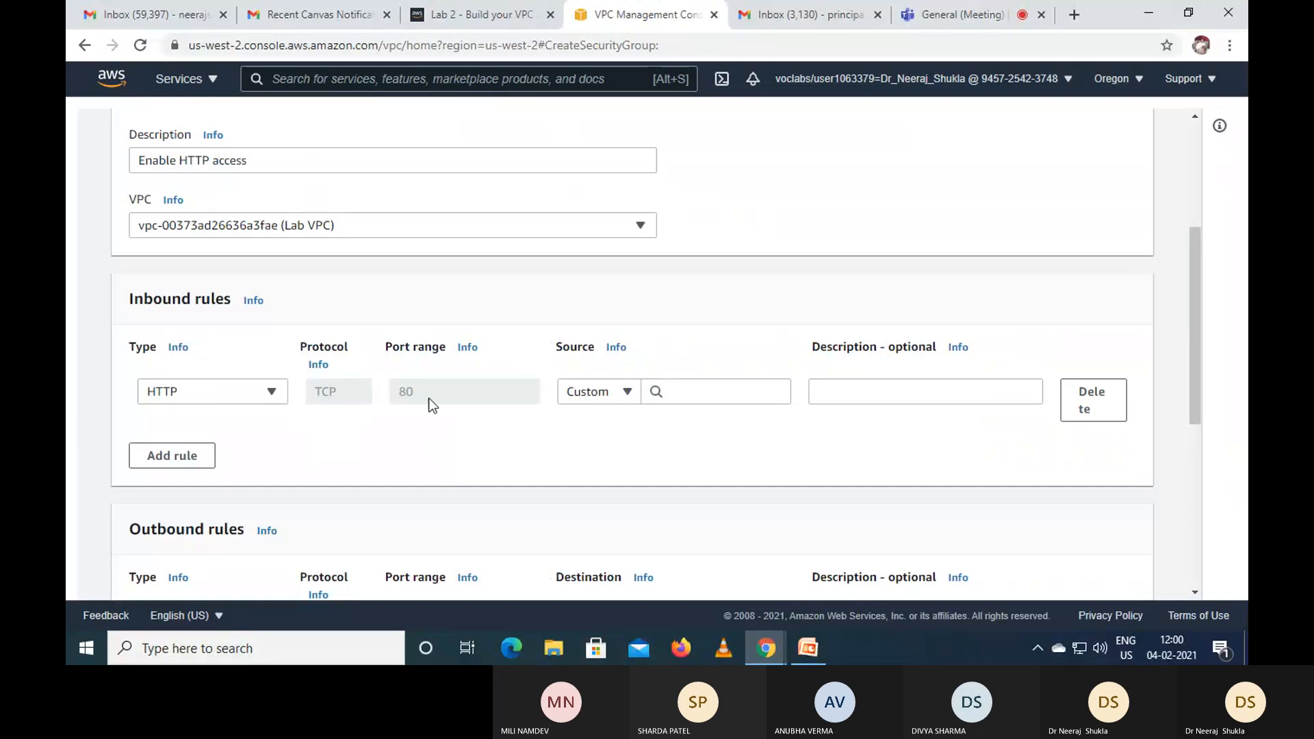
{"action": "left_click", "coordinate": [625, 393]}
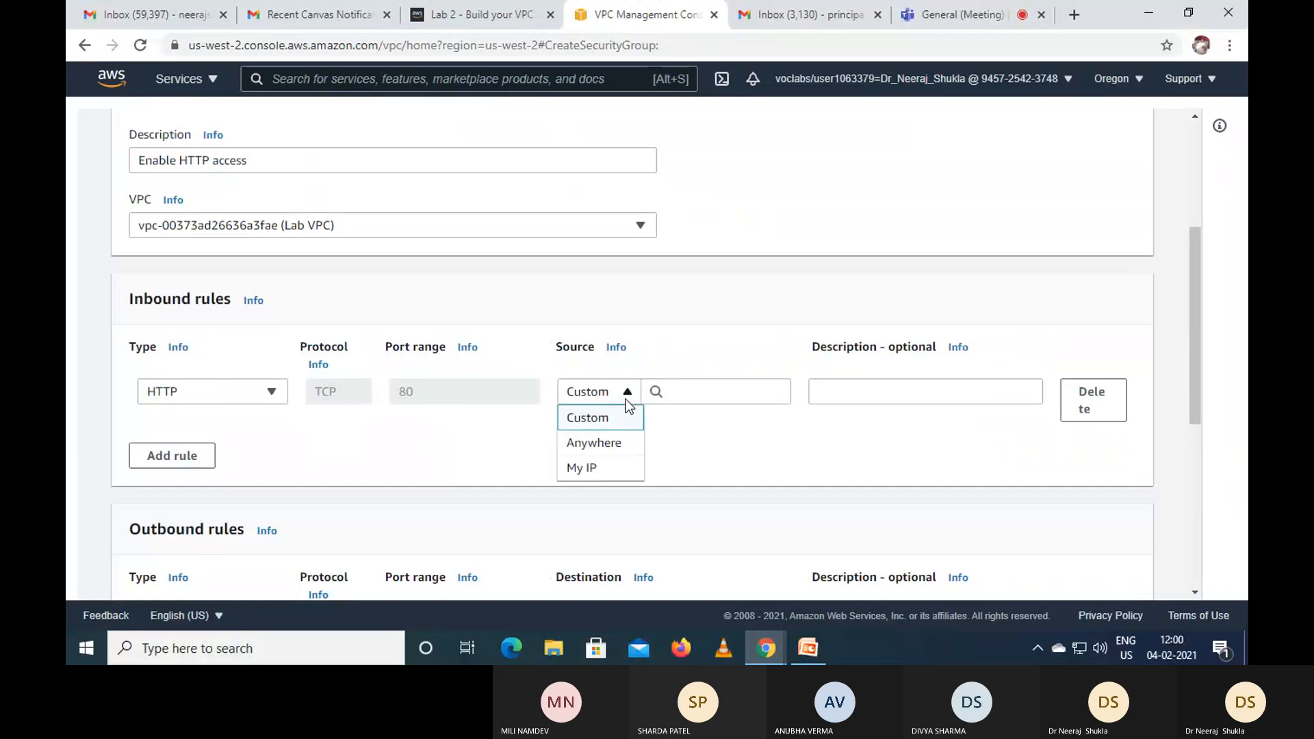
{"action": "left_click", "coordinate": [620, 444]}
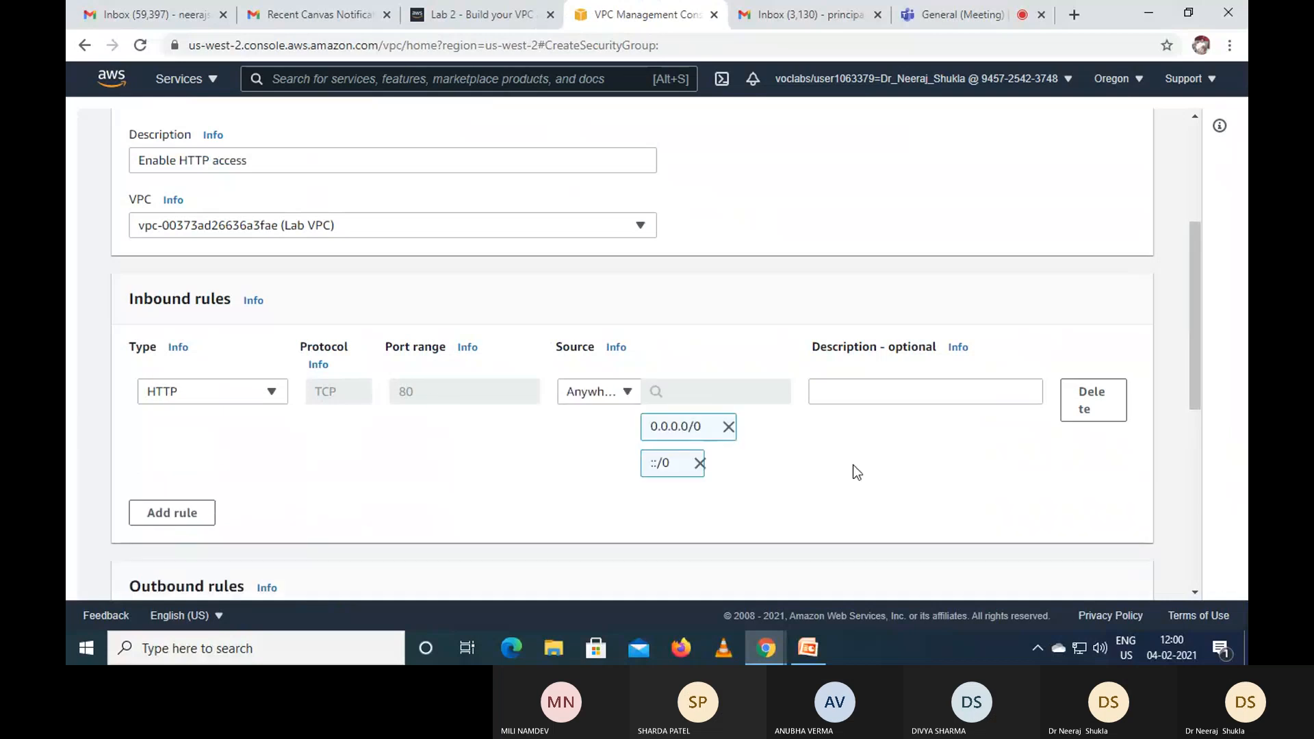
- Copy the rule description from the lab instructions and set the HTTP rule's description to "Permit web requests"
{"action": "left_click", "coordinate": [495, 24]}
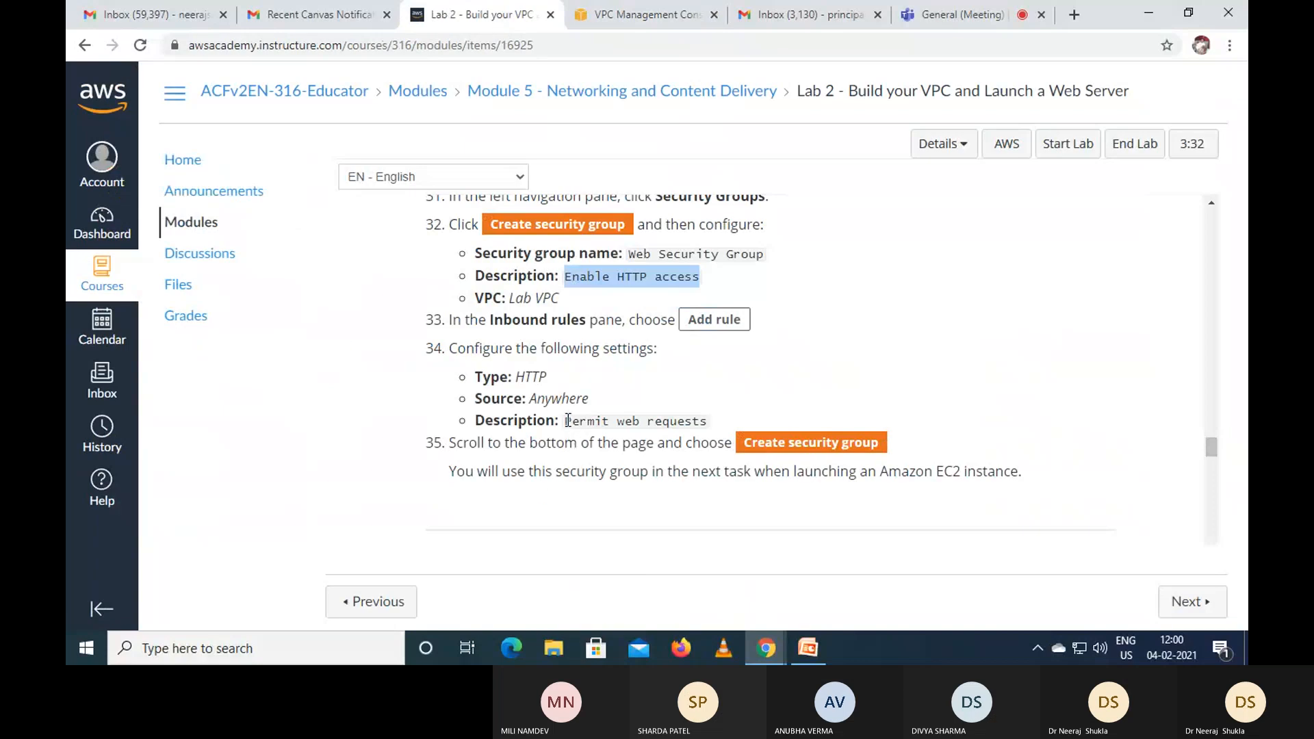
{"action": "left_click_drag", "start_coordinate": [566, 421], "coordinate": [721, 420]}
{"action": "right_click", "coordinate": [636, 428]}
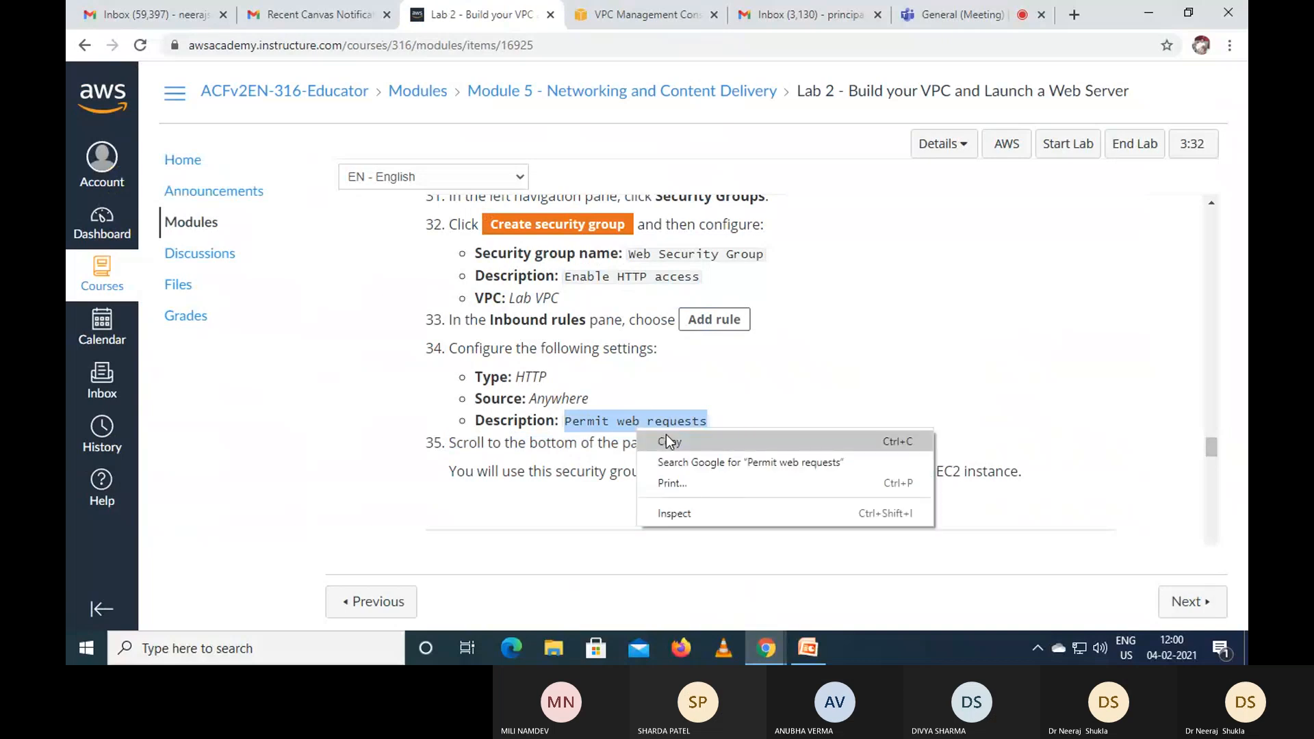
{"action": "left_click", "coordinate": [666, 438]}
{"action": "left_click", "coordinate": [616, 15]}
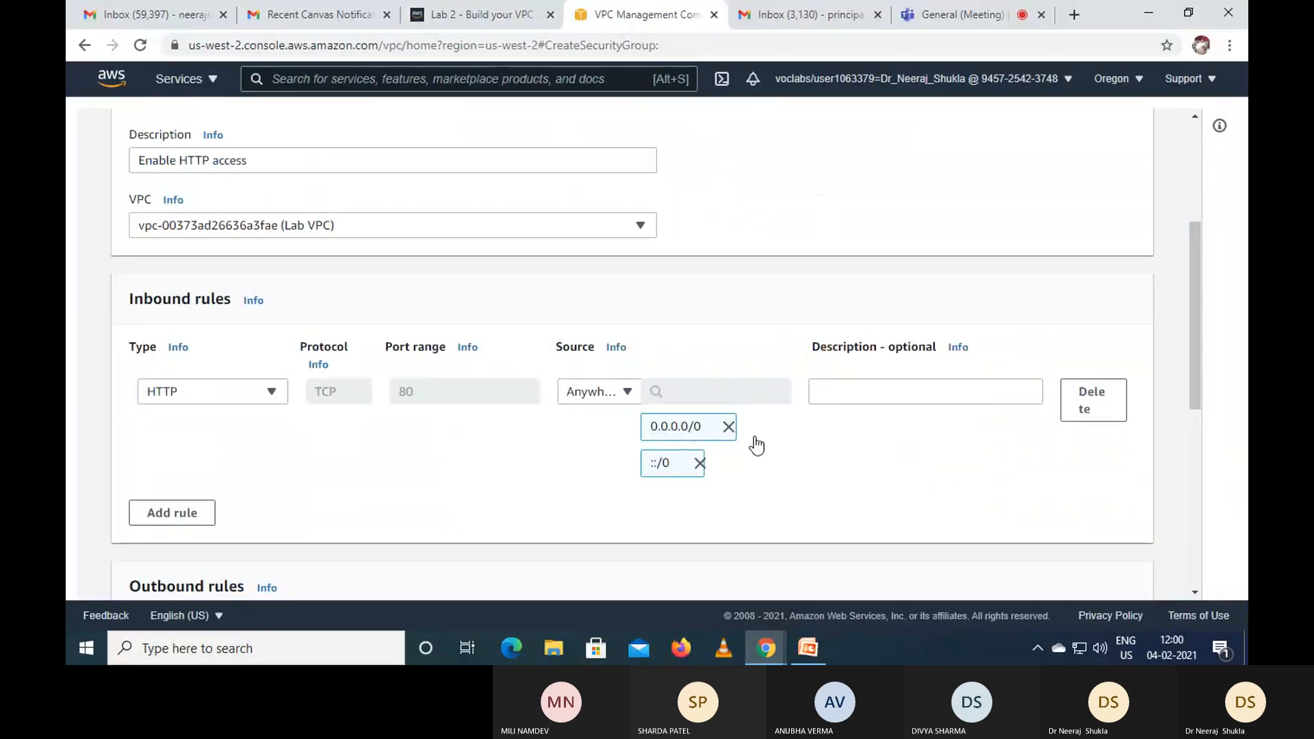
{"action": "right_click", "coordinate": [837, 385]}
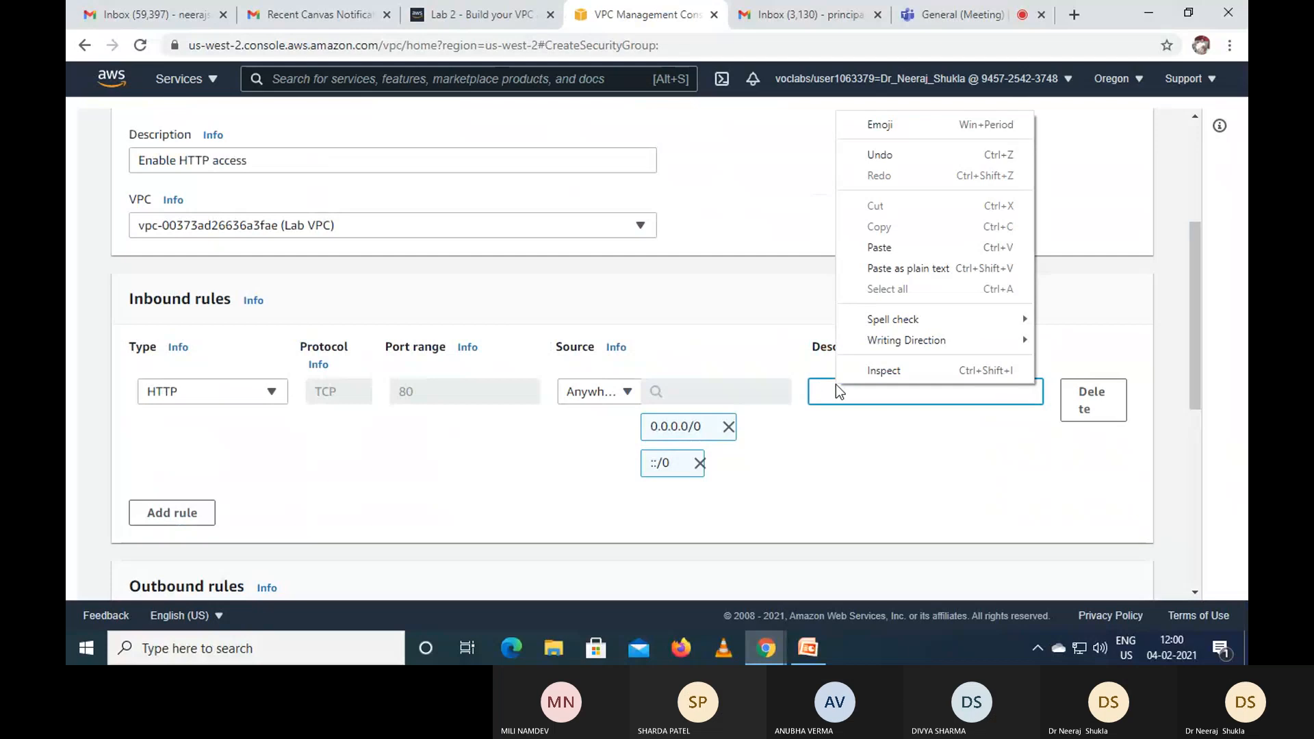
{"action": "left_click", "coordinate": [900, 261]}
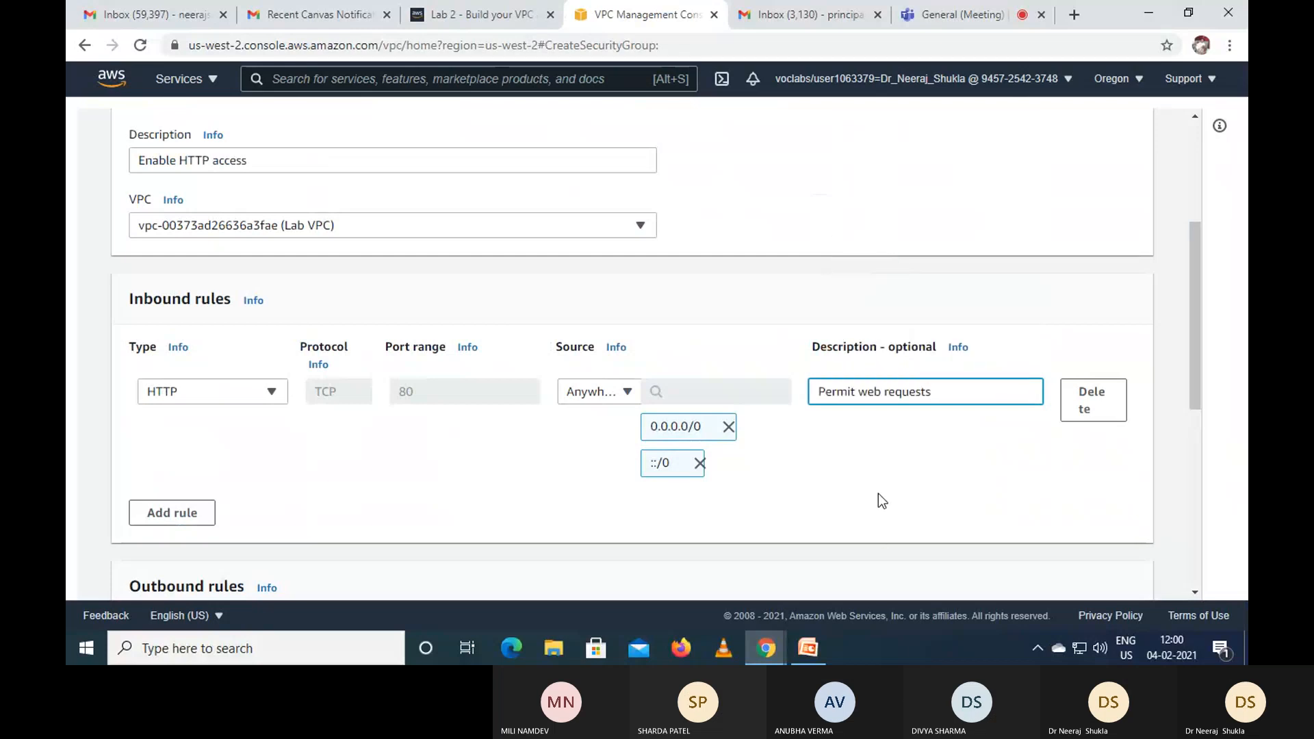
- Add a second inbound rule, consult lab step 35 and try to create the security group
{"action": "scroll", "coordinate": [877, 496], "scroll_direction": "down", "scroll_amount": 1}
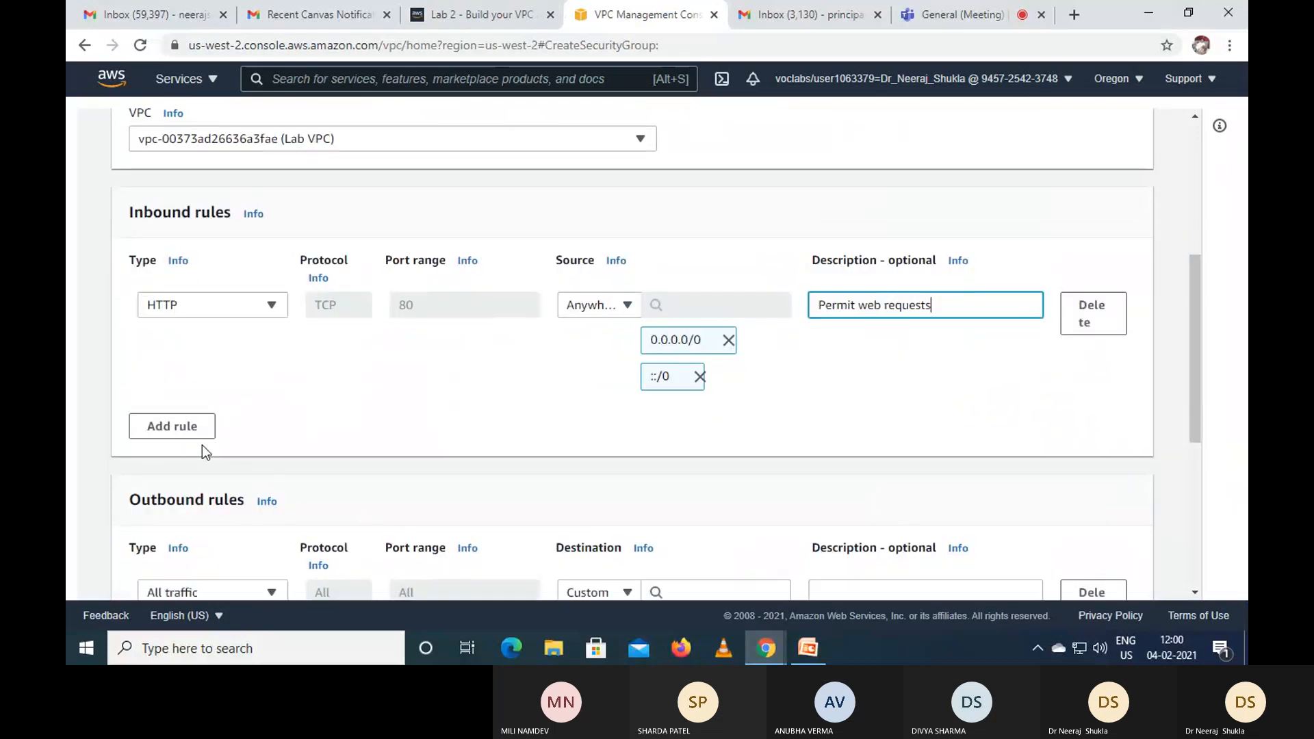
{"action": "left_click", "coordinate": [187, 432]}
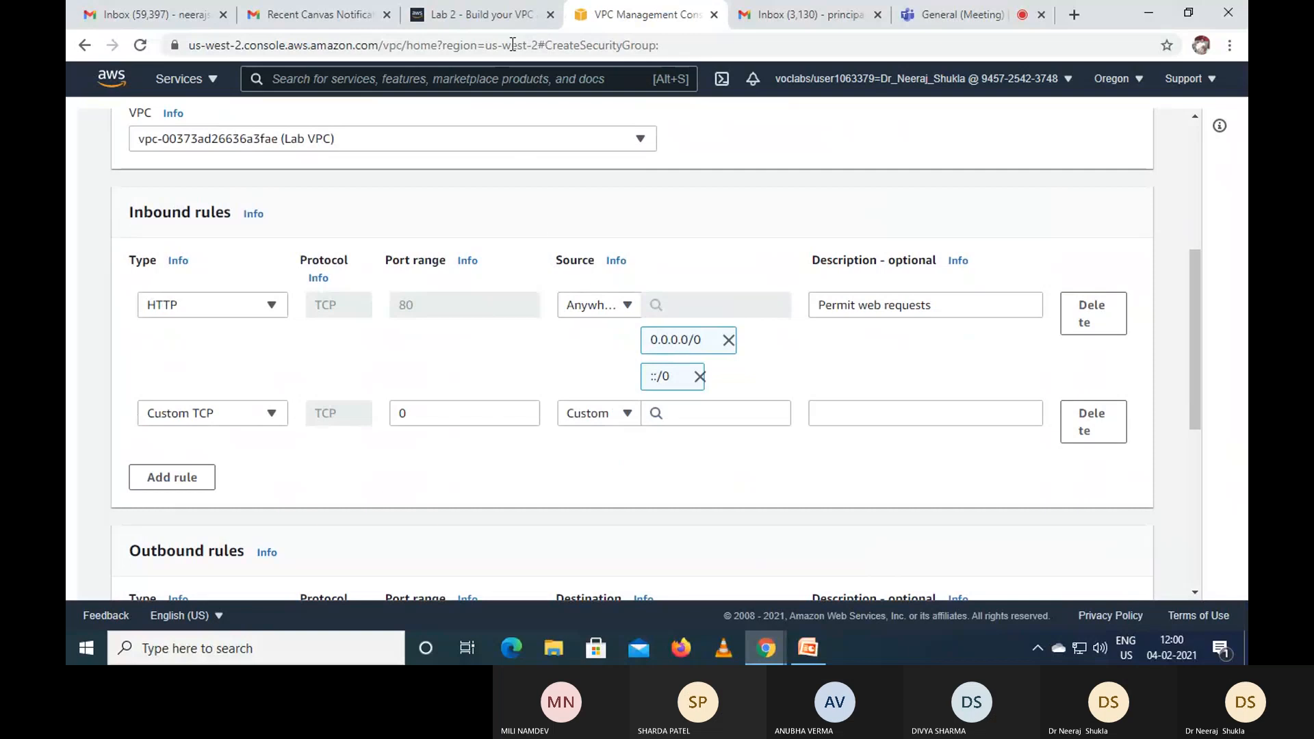
{"action": "left_click", "coordinate": [515, 15]}
{"action": "scroll", "coordinate": [889, 528], "scroll_direction": "down", "scroll_amount": 1}
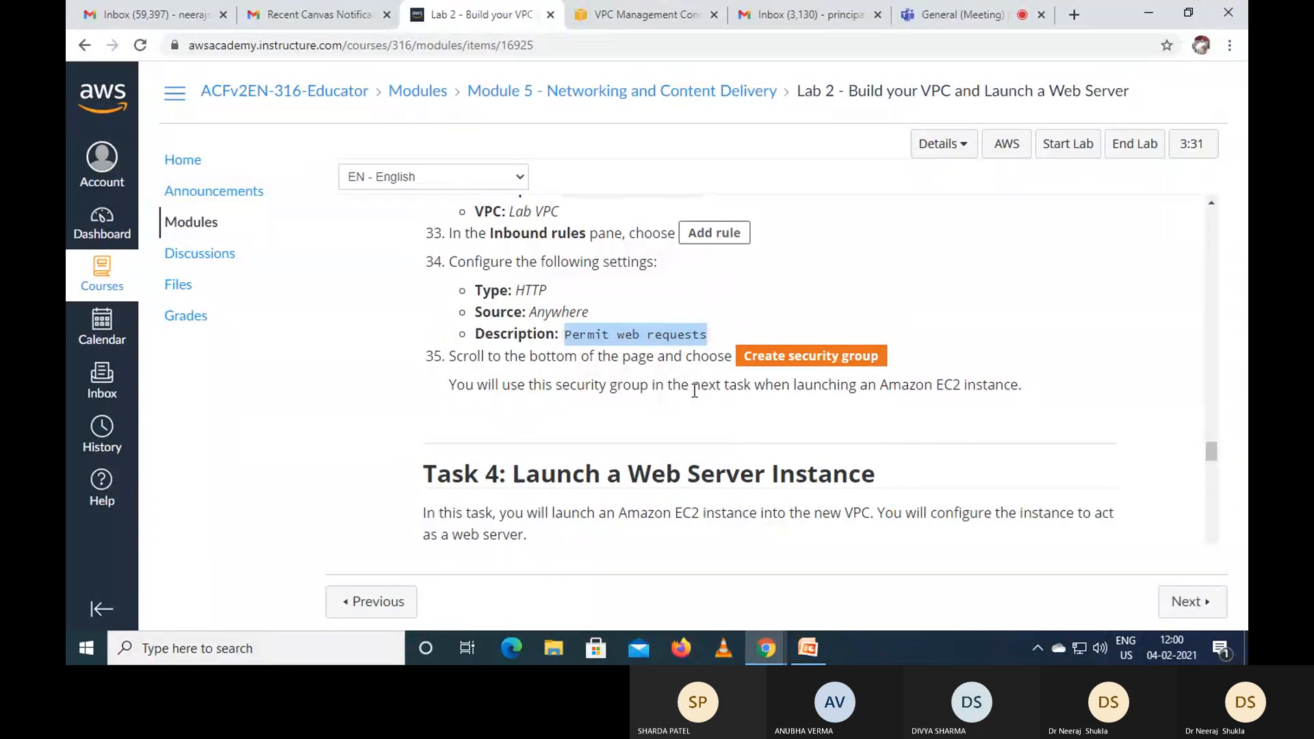
{"action": "left_click", "coordinate": [629, 20]}
{"action": "scroll", "coordinate": [828, 410], "scroll_direction": "down", "scroll_amount": 5}
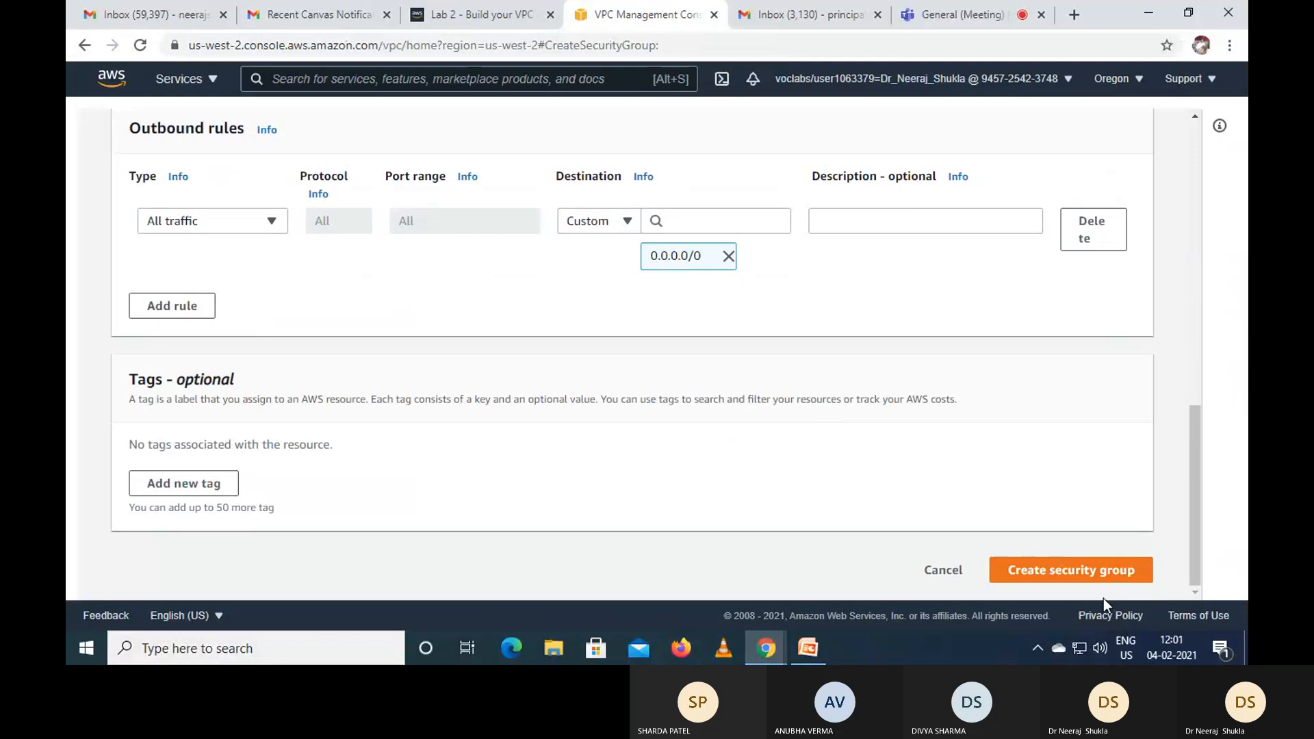
{"action": "left_click", "coordinate": [1091, 579]}
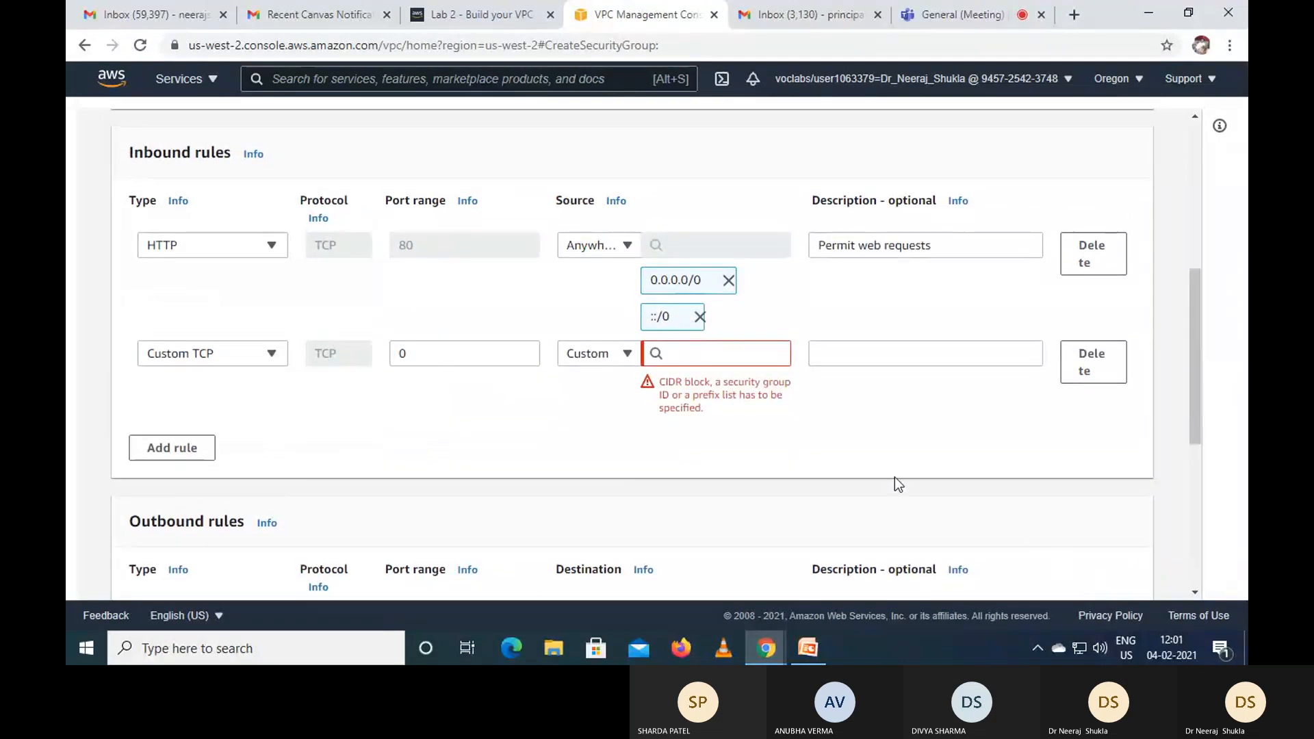
- Delete the incomplete second inbound rule, create the Web Security Group and dismiss the confirmation banner
{"action": "left_click", "coordinate": [1104, 373]}
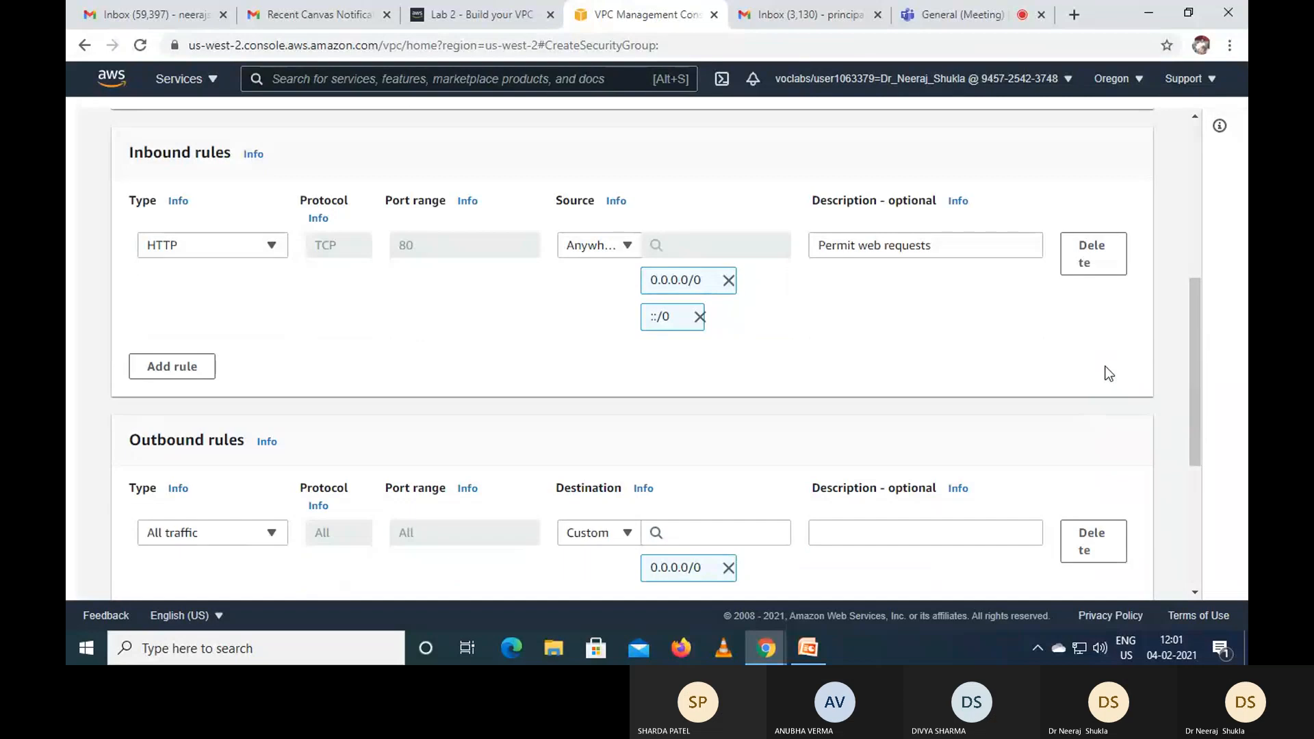
{"action": "scroll", "coordinate": [979, 380], "scroll_direction": "down", "scroll_amount": 4}
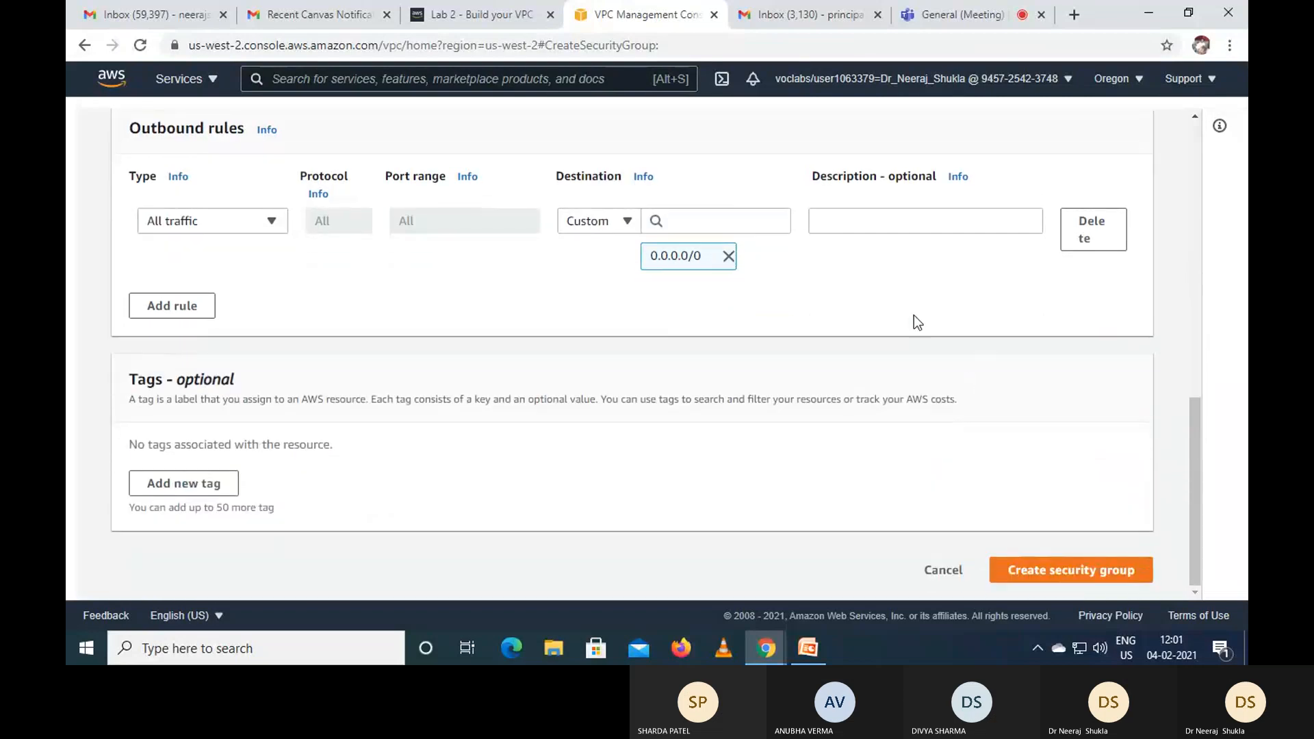
{"action": "scroll", "coordinate": [914, 315], "scroll_direction": "up", "scroll_amount": 1}
{"action": "scroll", "coordinate": [913, 314], "scroll_direction": "up", "scroll_amount": 5}
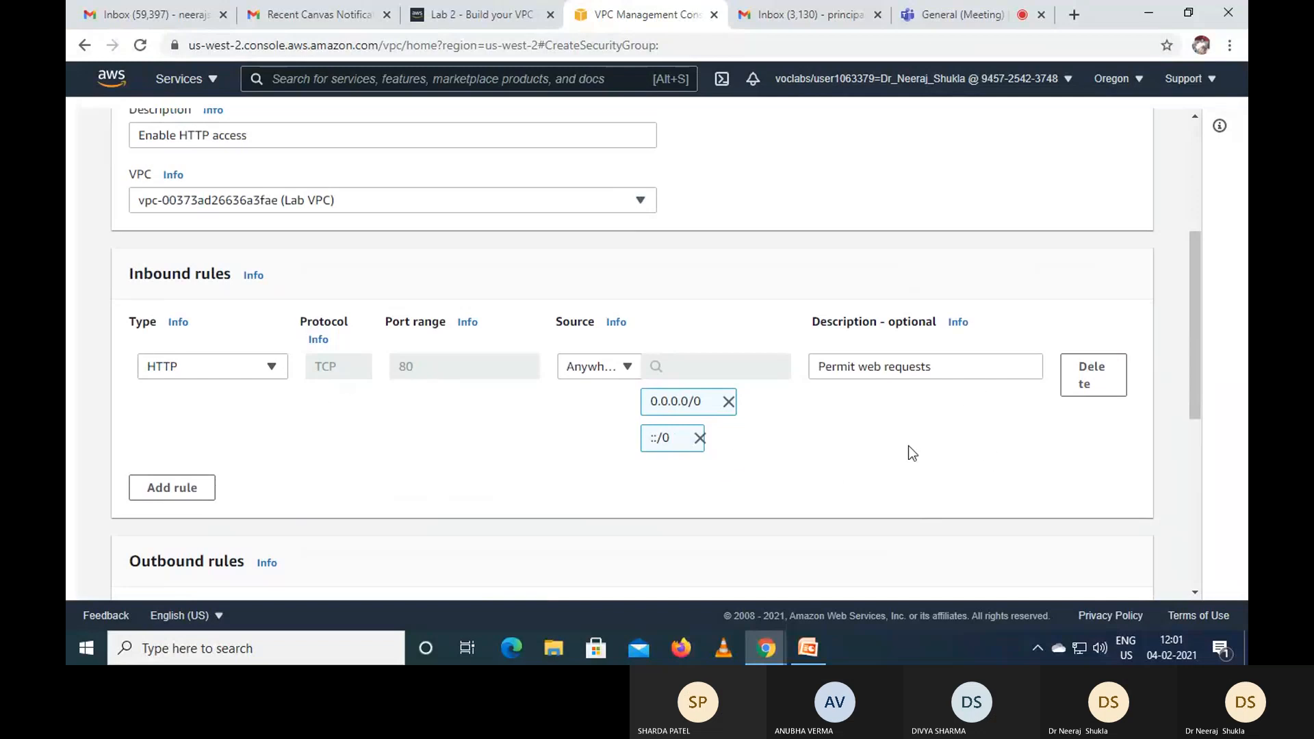
{"action": "scroll", "coordinate": [909, 446], "scroll_direction": "down", "scroll_amount": 5}
{"action": "scroll", "coordinate": [1078, 527], "scroll_direction": "down", "scroll_amount": 2}
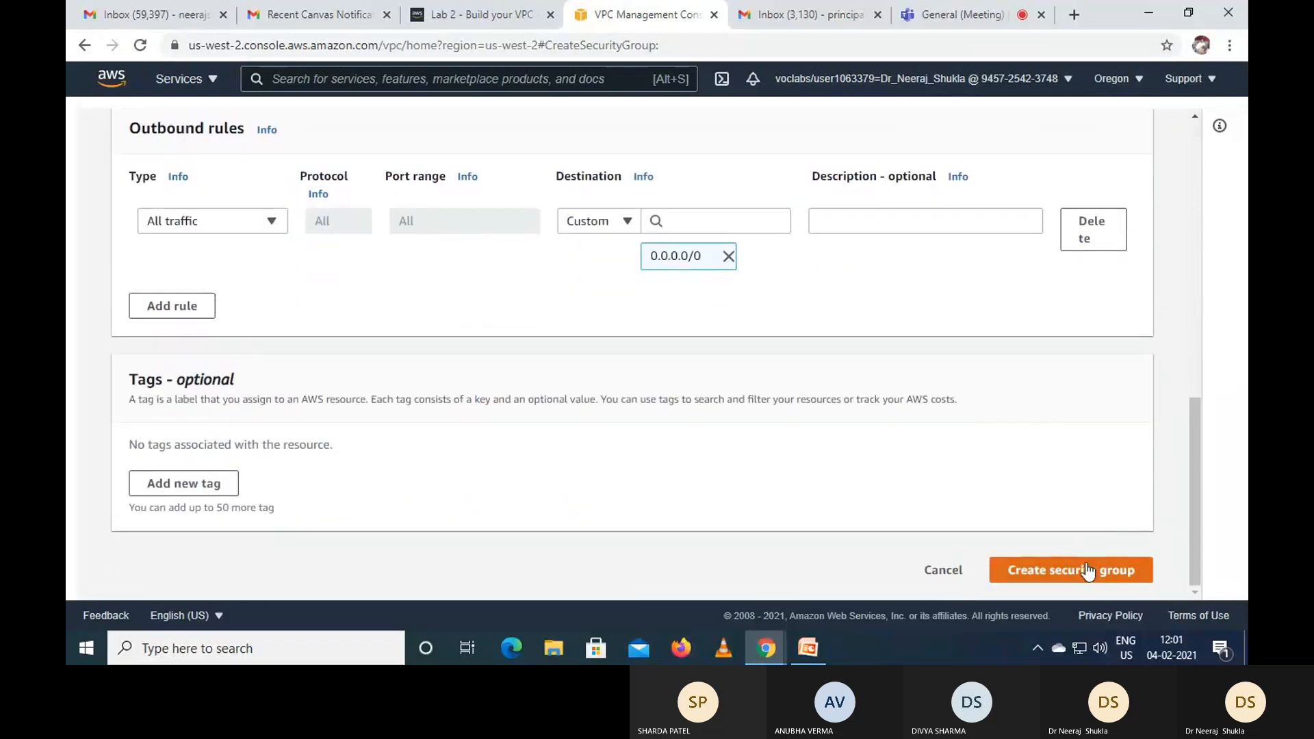
{"action": "left_click", "coordinate": [1086, 568]}
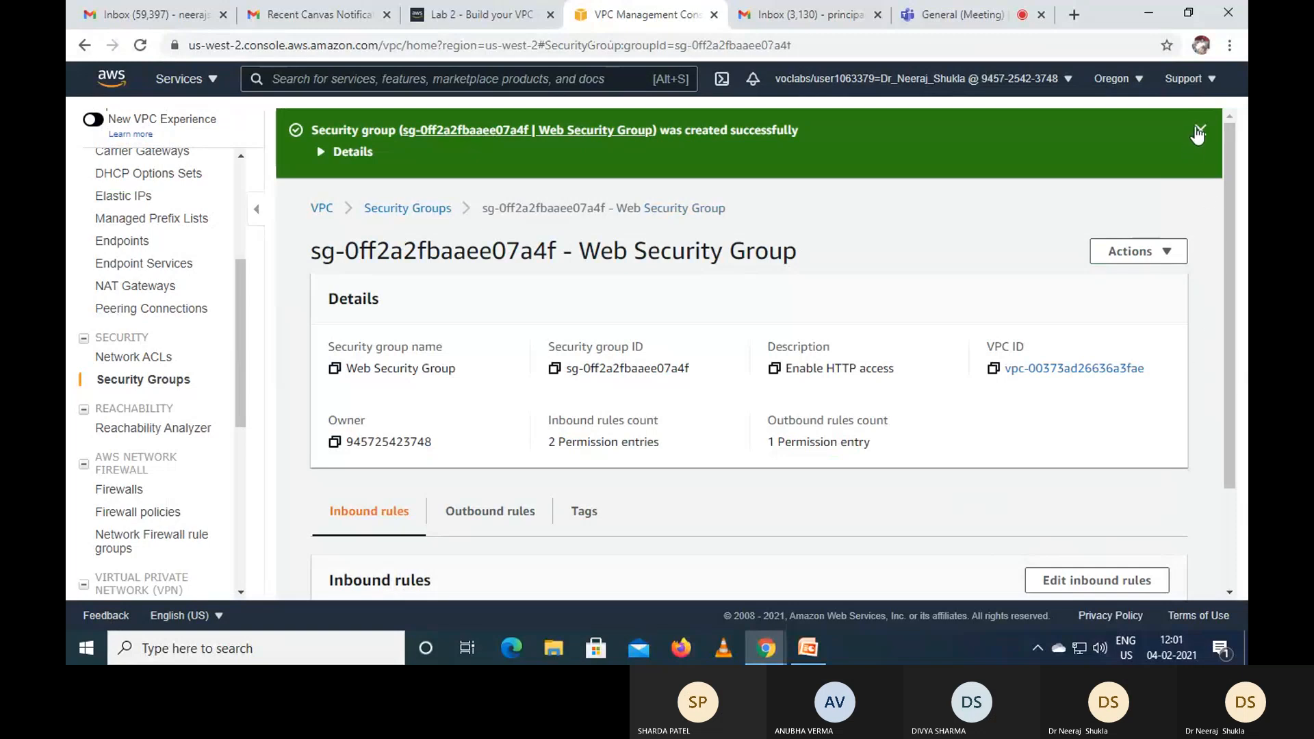
{"action": "left_click", "coordinate": [1199, 130]}
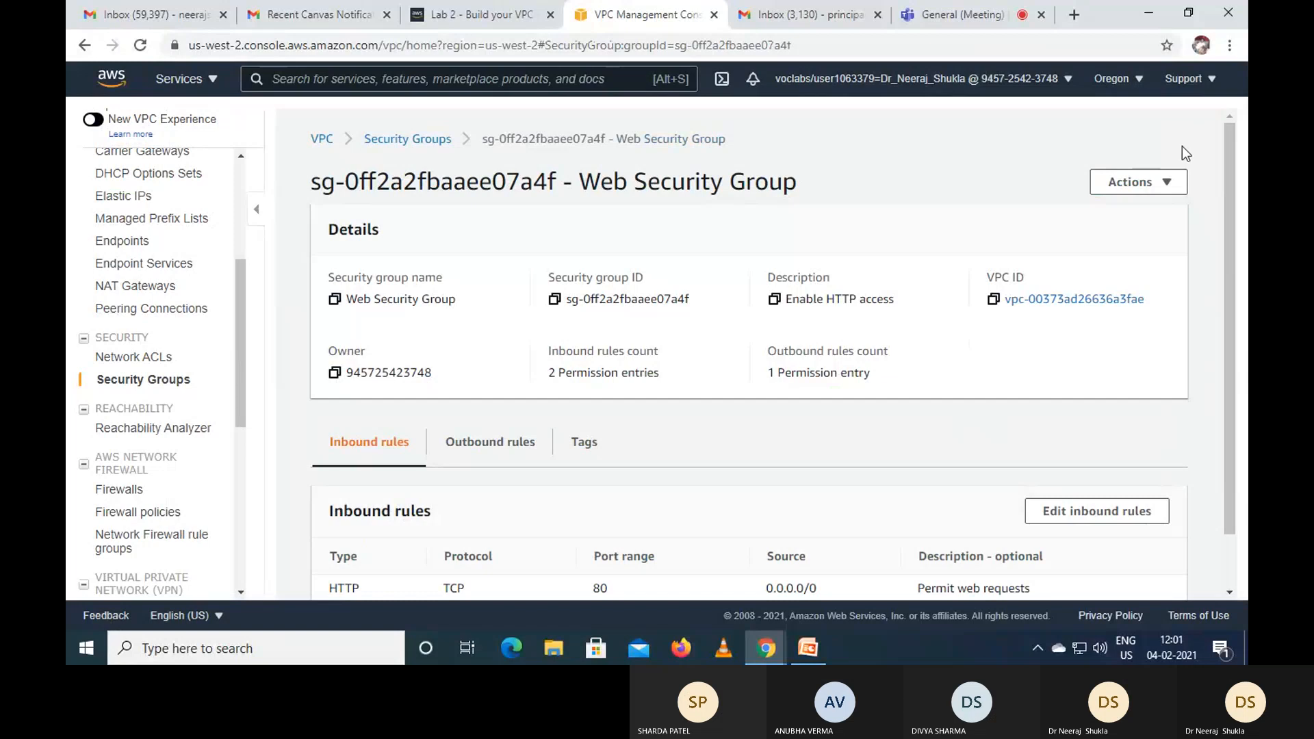
- Read the start of lab Task 4, find the EC2 service in the AWS console and open its dashboard
{"action": "left_click", "coordinate": [479, 15]}
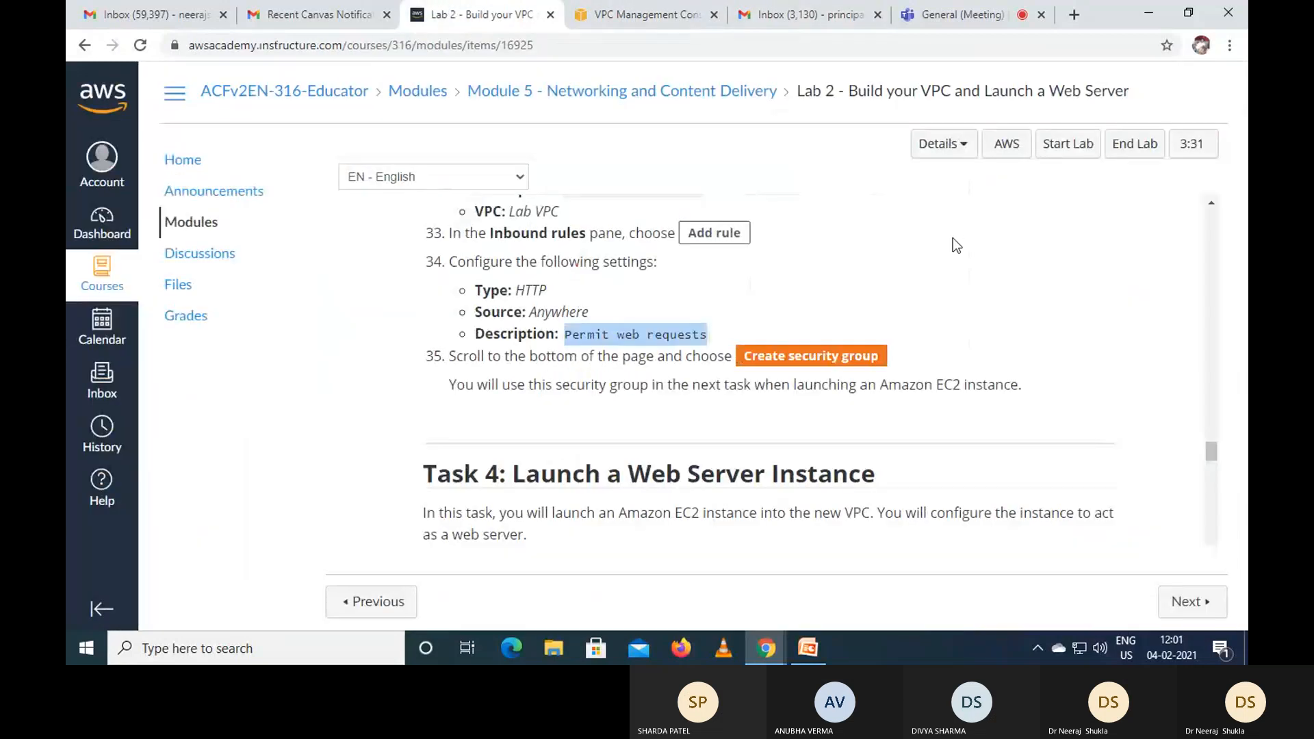
{"action": "scroll", "coordinate": [956, 245], "scroll_direction": "down", "scroll_amount": 2}
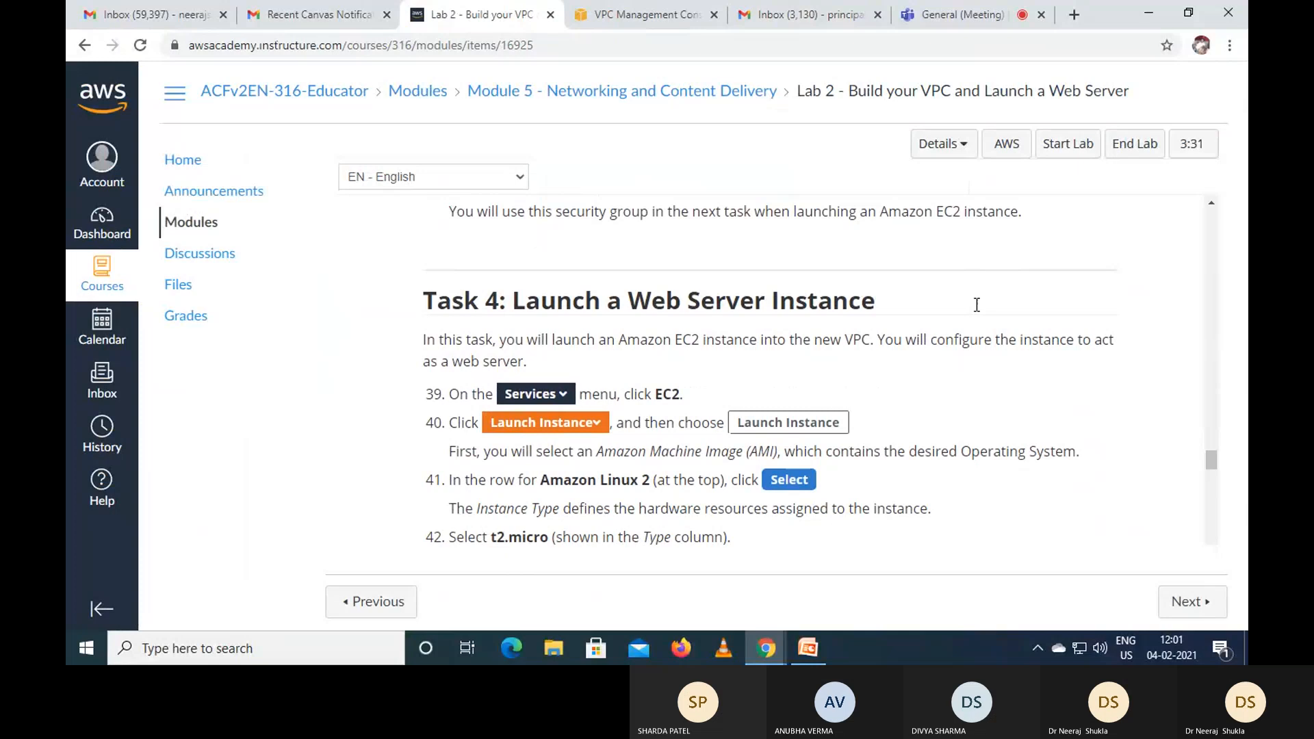
{"action": "scroll", "coordinate": [977, 305], "scroll_direction": "down", "scroll_amount": 1}
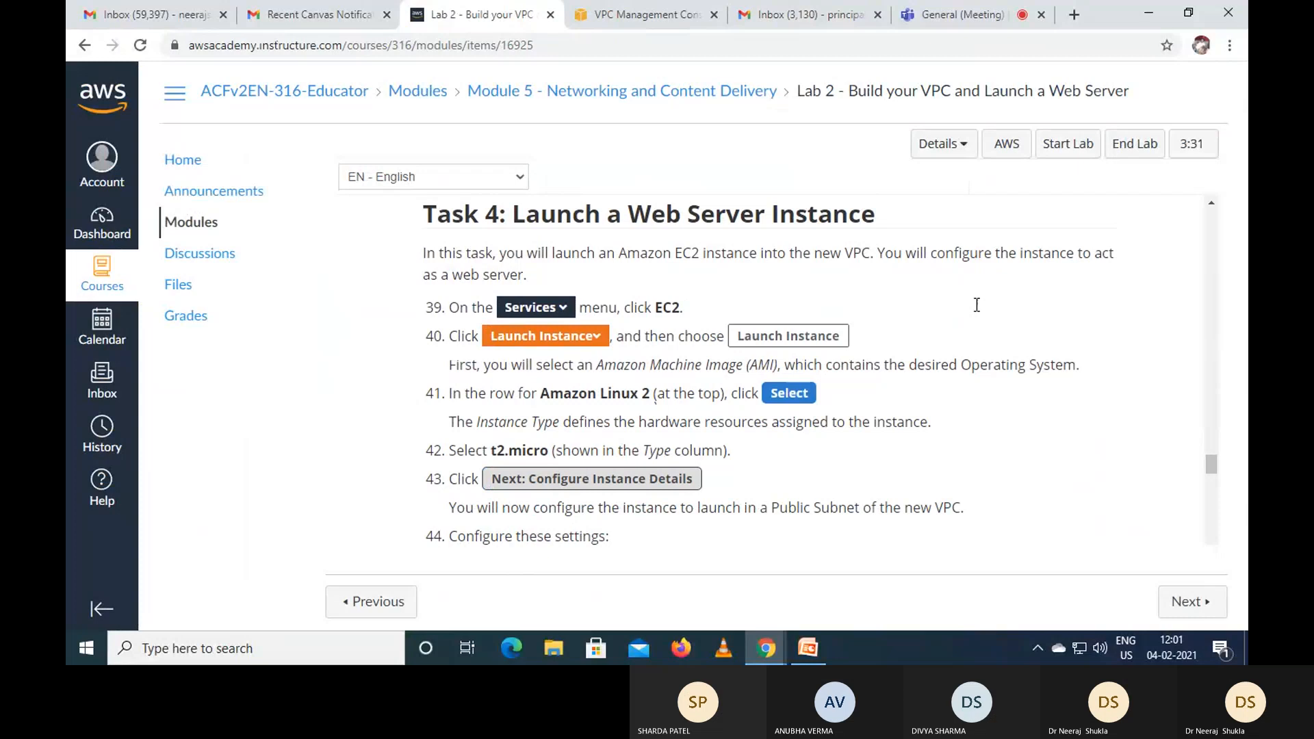
{"action": "left_click", "coordinate": [620, 15]}
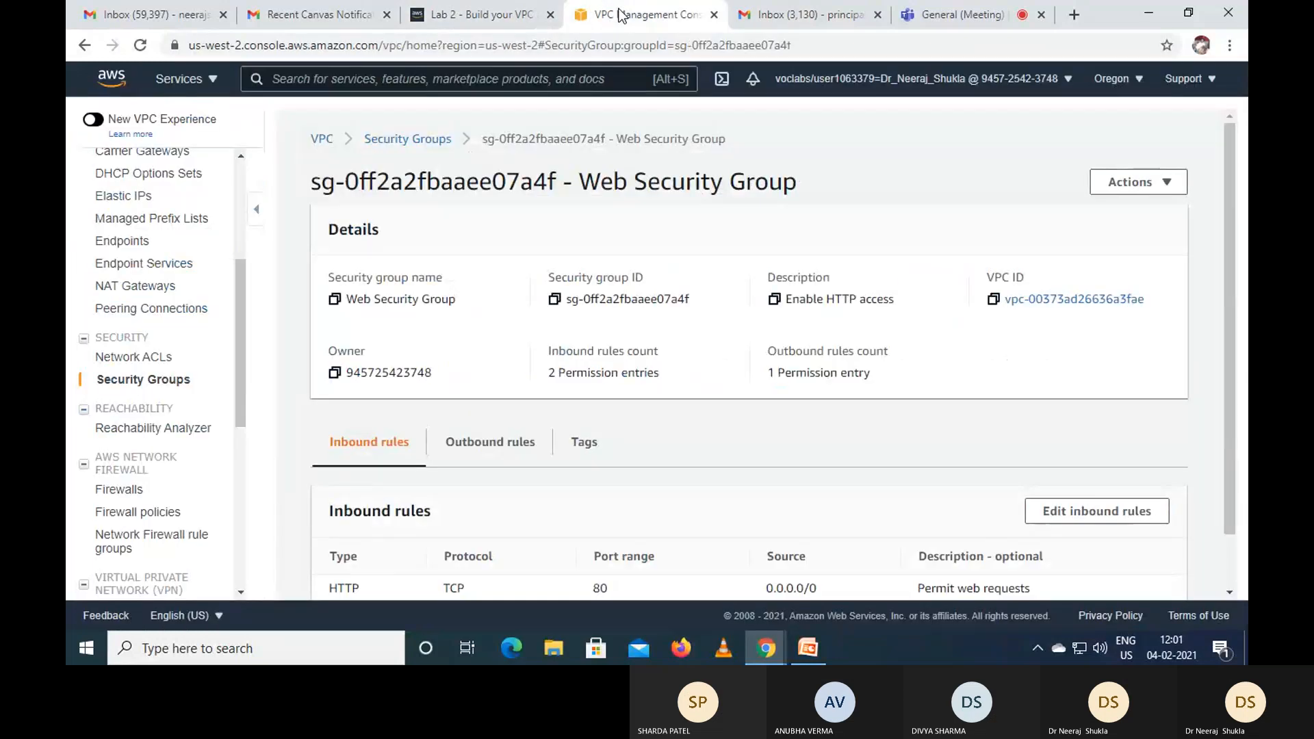
{"action": "left_click", "coordinate": [375, 80]}
{"action": "type", "text": "ec2"}
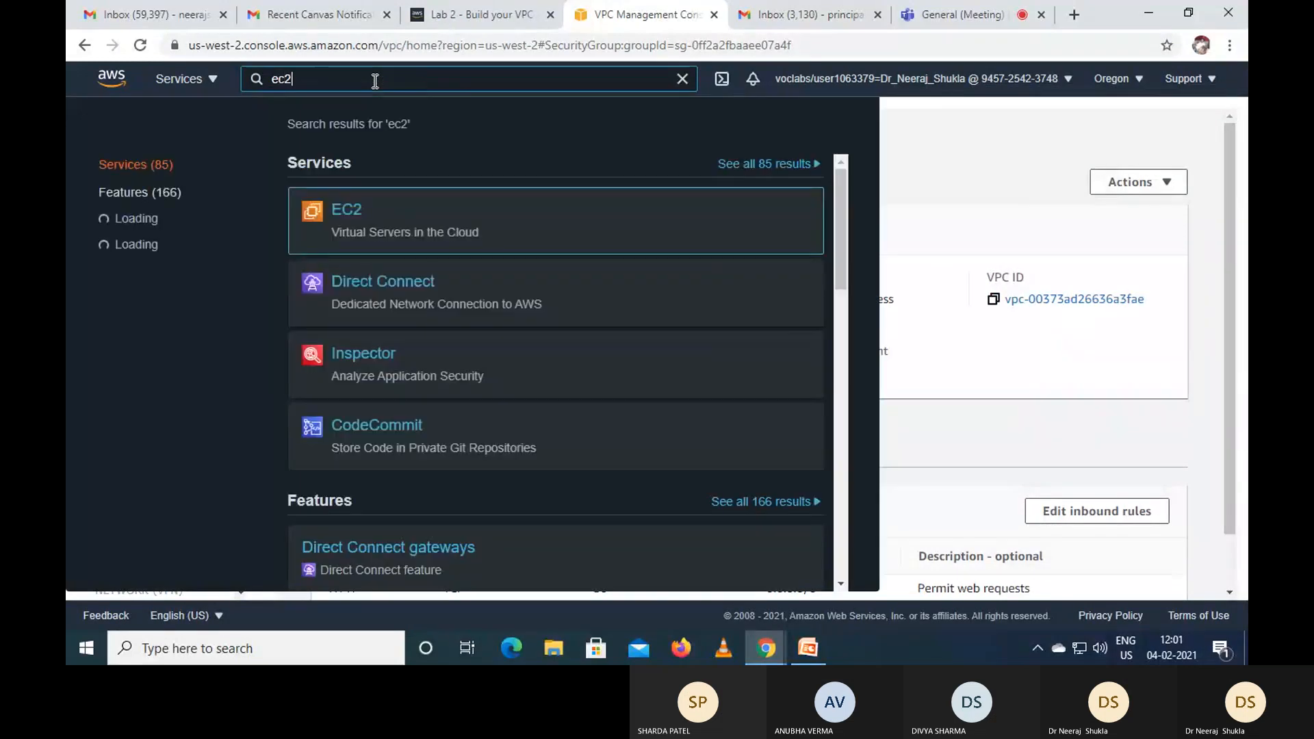
{"action": "left_click", "coordinate": [354, 212]}
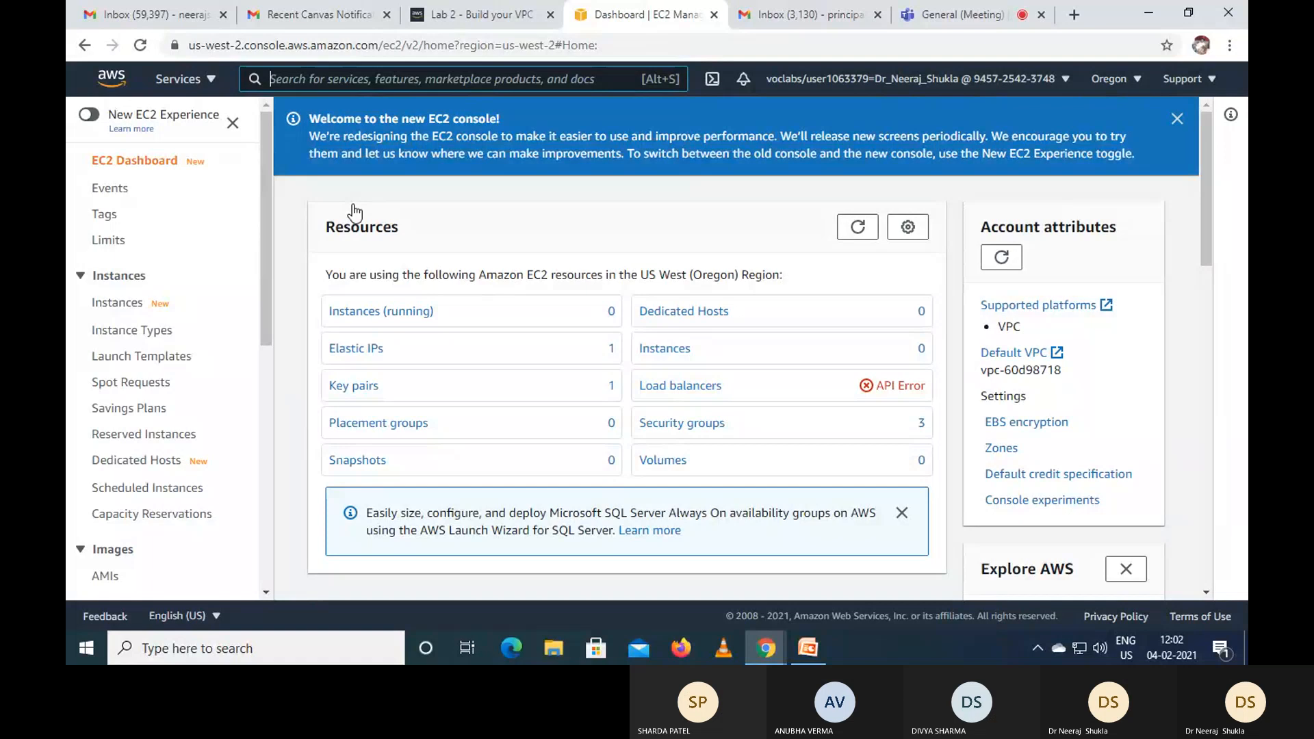
{"action": "left_click", "coordinate": [1176, 119]}
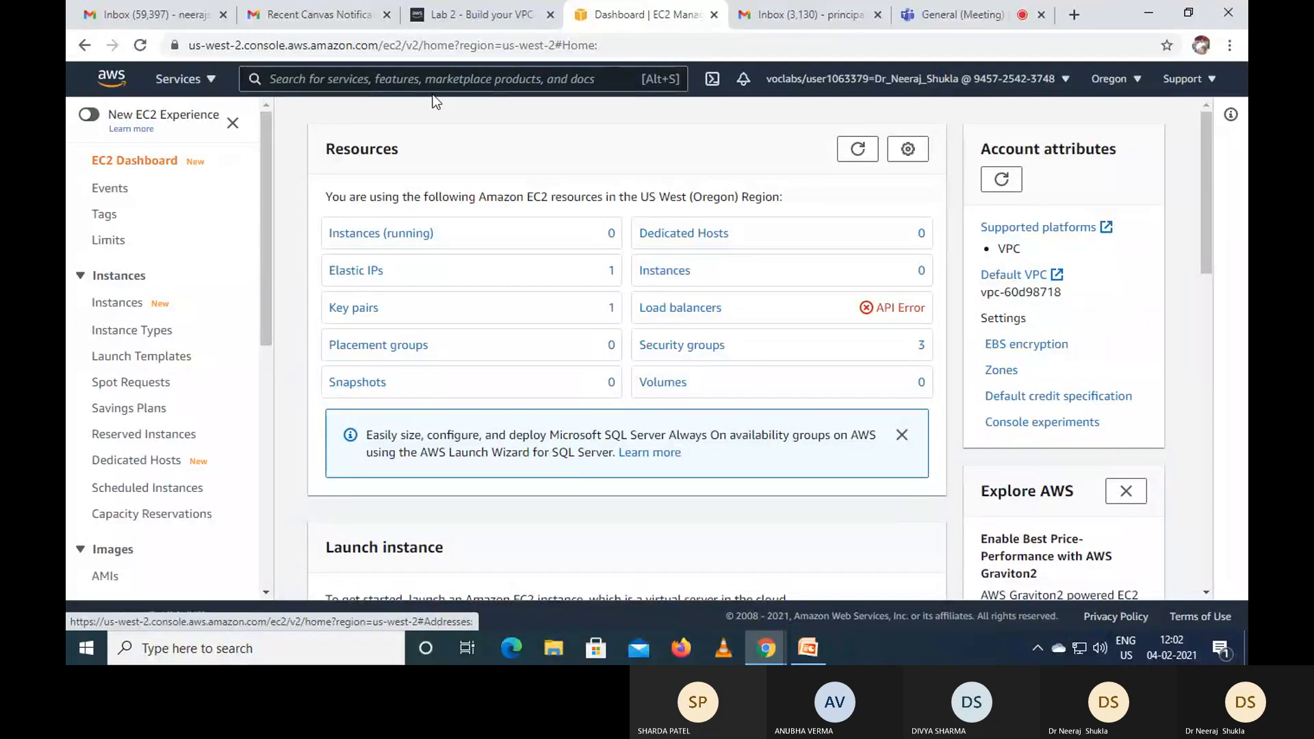
- Check lab step 40 and start launching a new instance from the EC2 instances list
{"action": "left_click", "coordinate": [489, 8]}
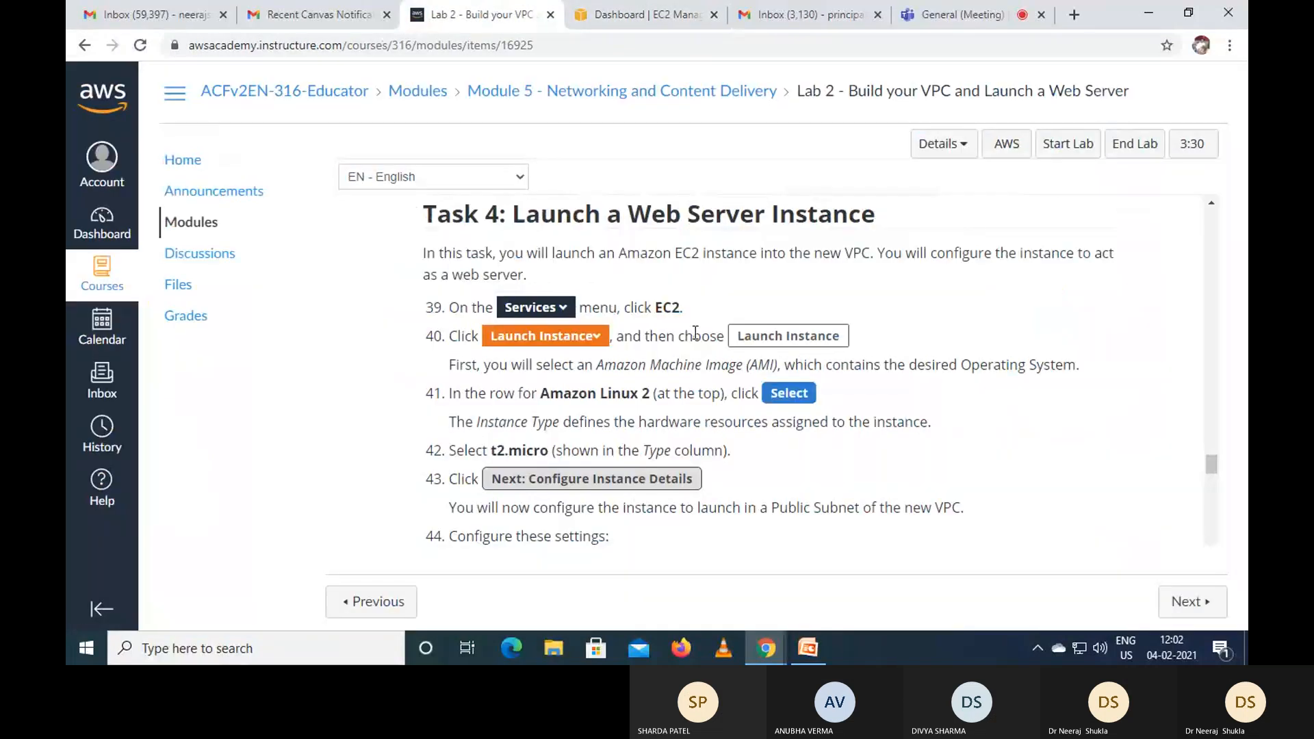
{"action": "left_click", "coordinate": [646, 19]}
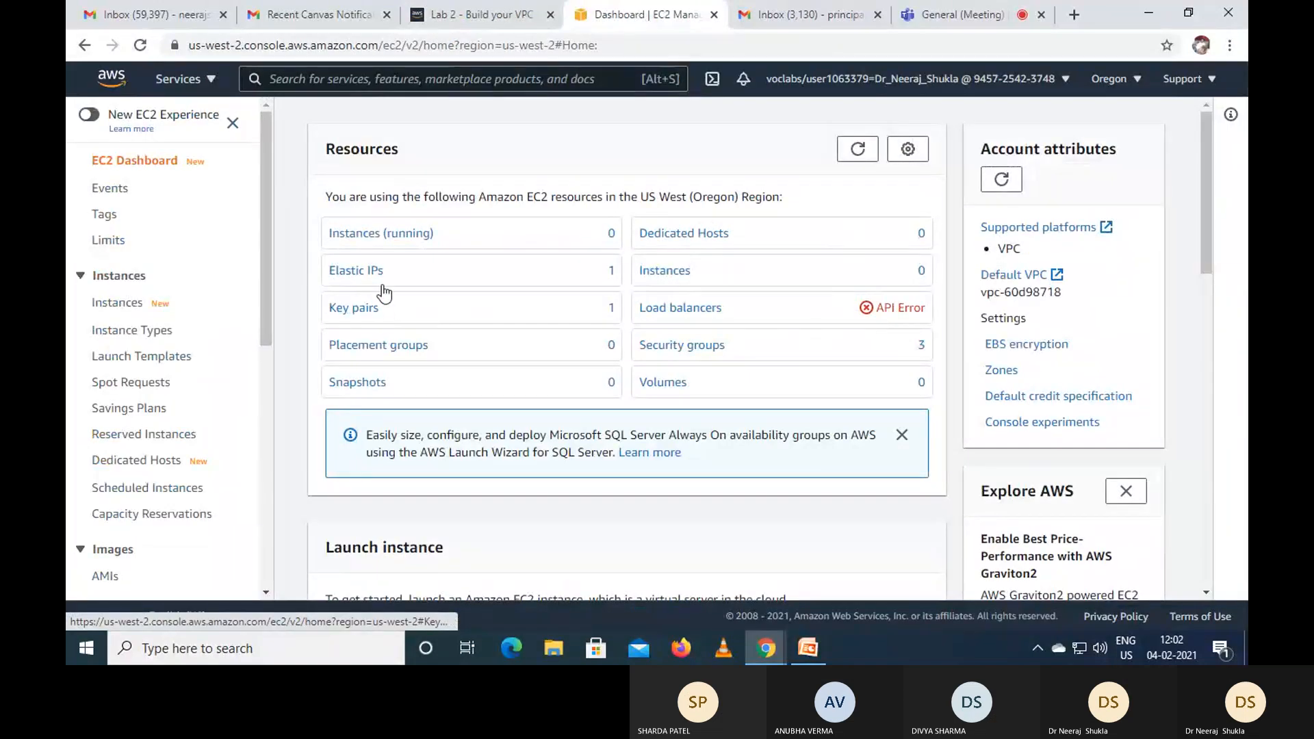
{"action": "left_click", "coordinate": [116, 308]}
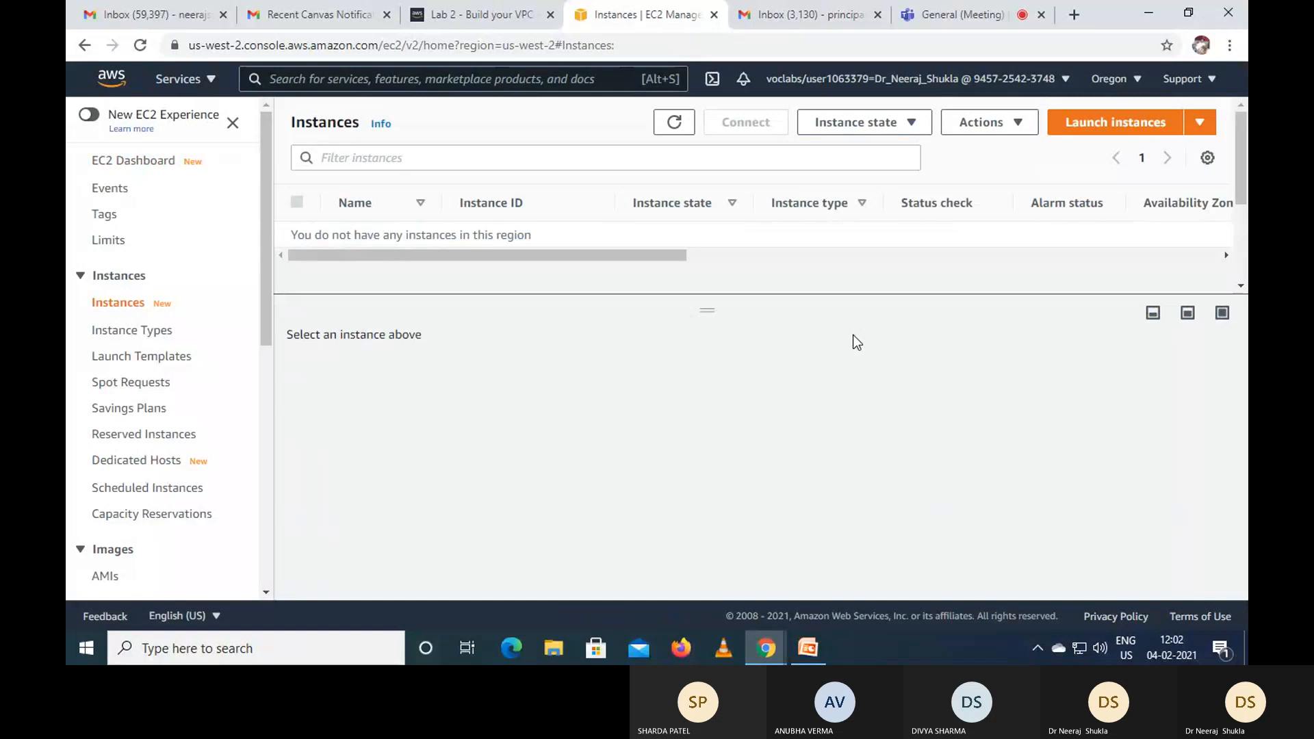
{"action": "left_click", "coordinate": [1088, 122]}
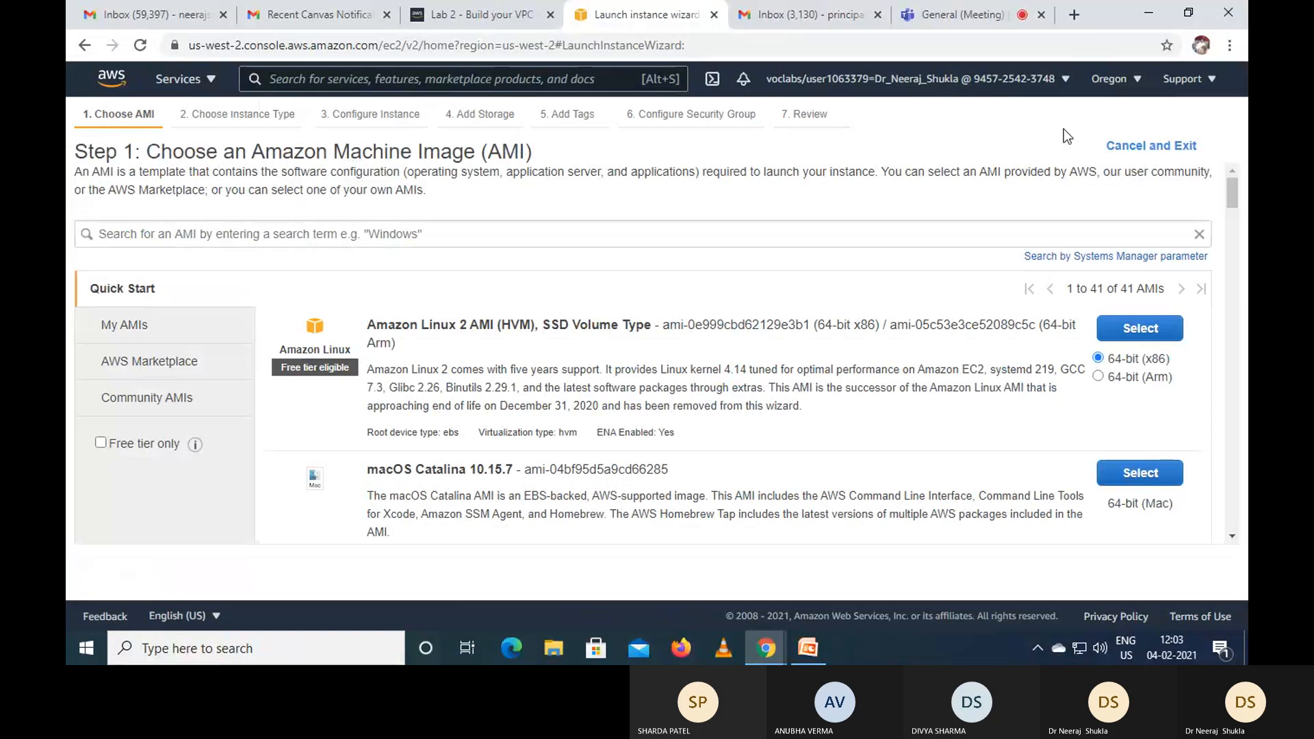
- Check lab step 41 and select the 64-bit (x86) Amazon Linux 2 AMI (HVM), SSD Volume Type
{"action": "left_click", "coordinate": [492, 19]}
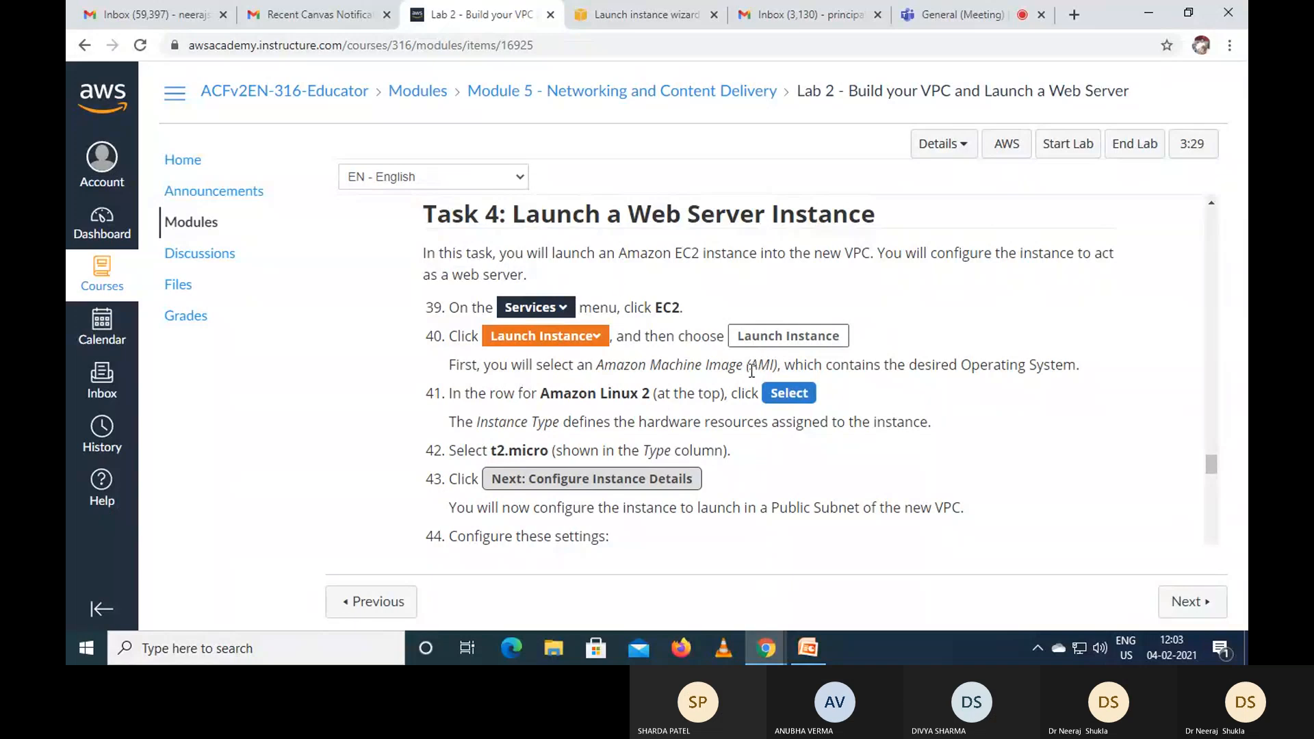
{"action": "left_click", "coordinate": [597, 11]}
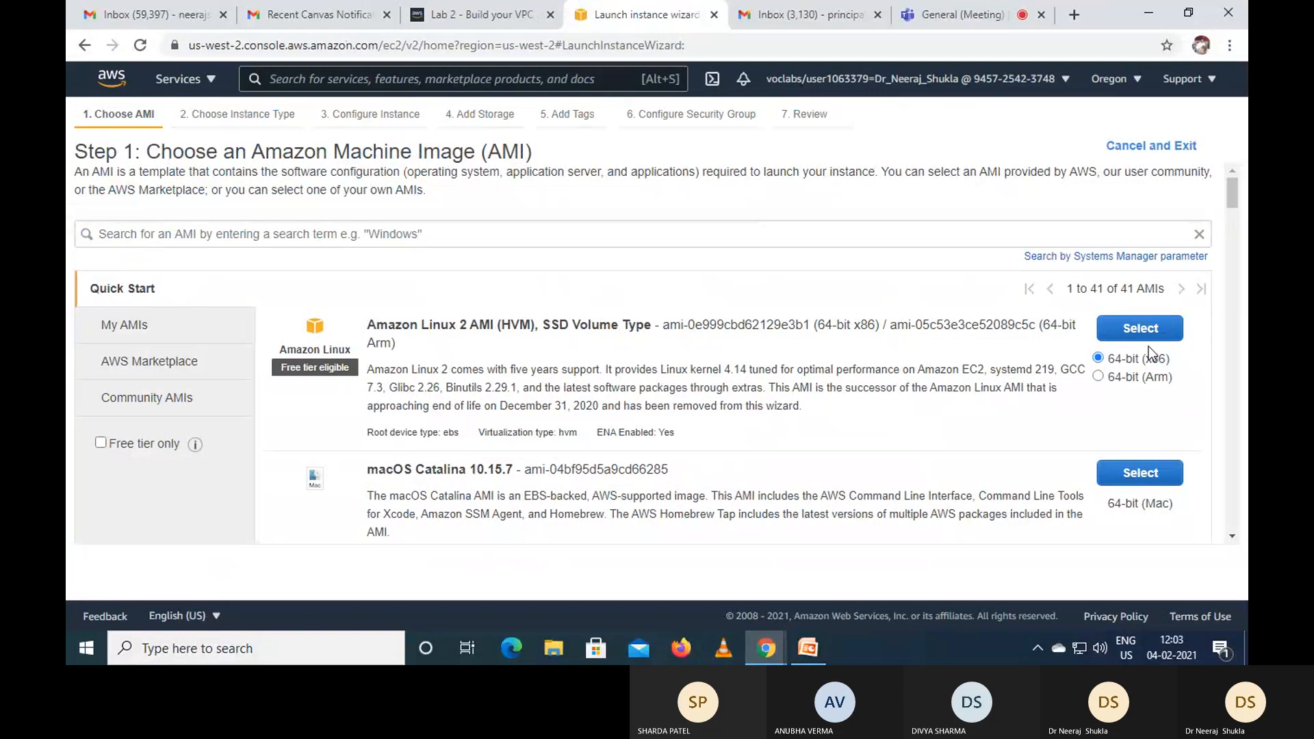
{"action": "left_click", "coordinate": [503, 15]}
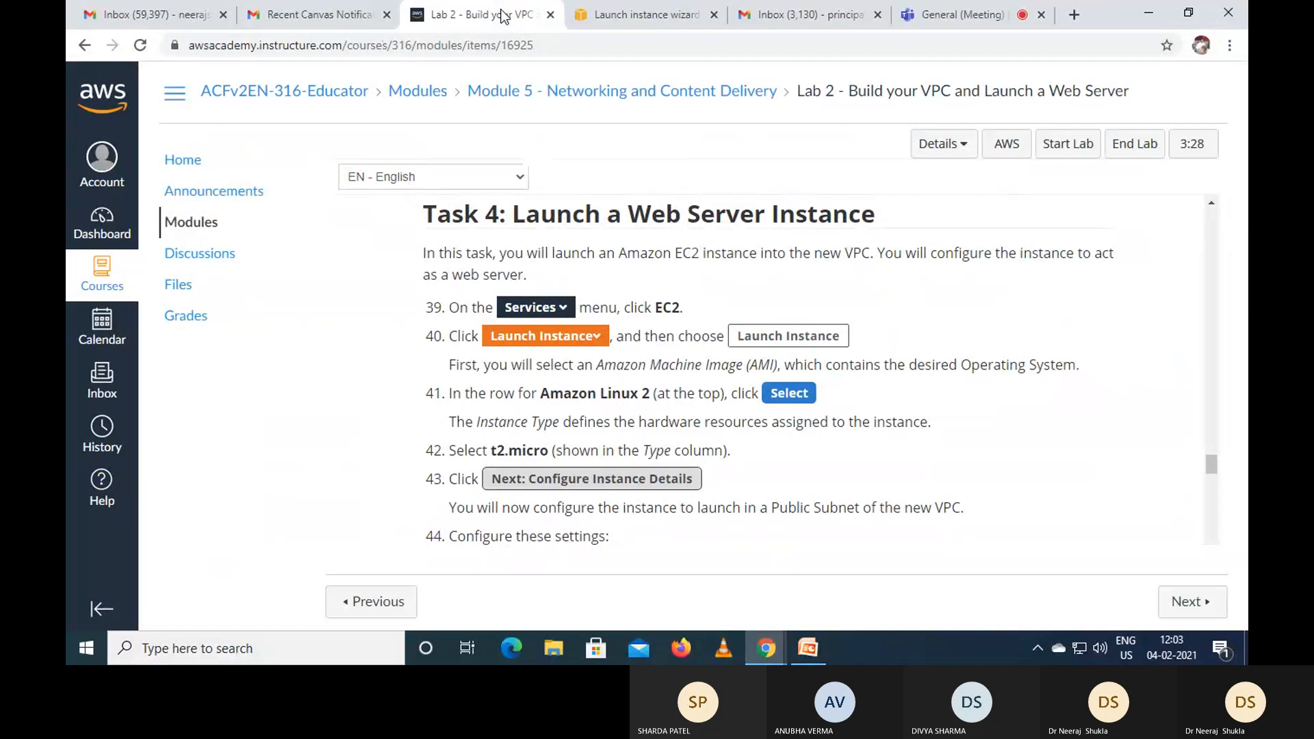
{"action": "left_click", "coordinate": [652, 14]}
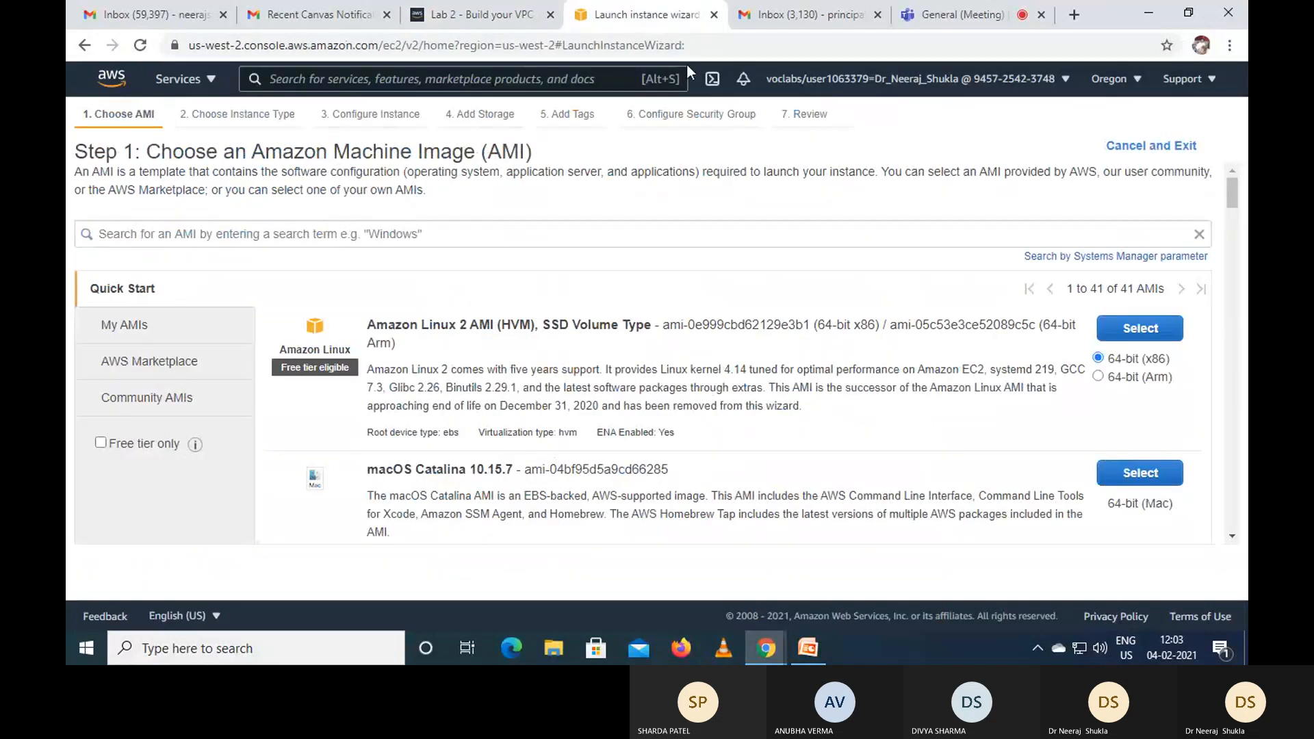
{"action": "left_click", "coordinate": [1139, 329]}
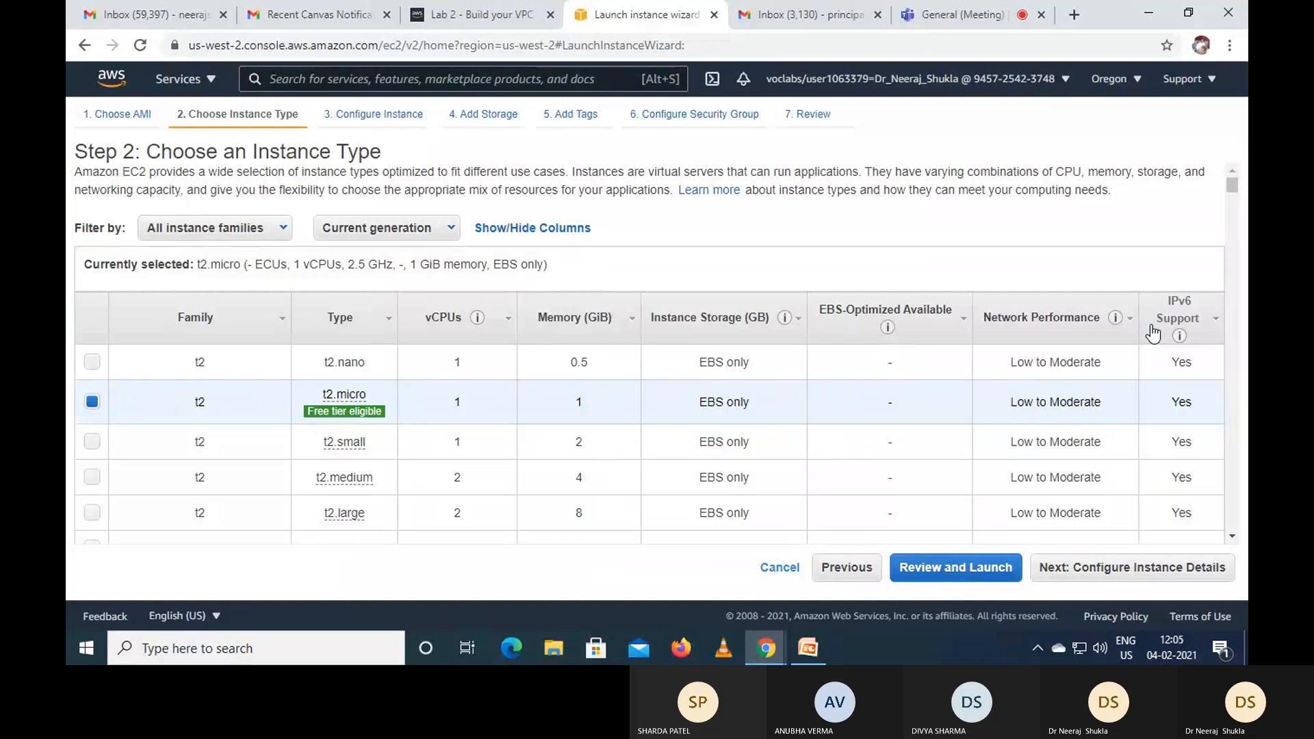
- Review lab steps 42 to 44 and proceed with the t2.micro instance type to configuring the instance details
{"action": "left_click", "coordinate": [479, 15]}
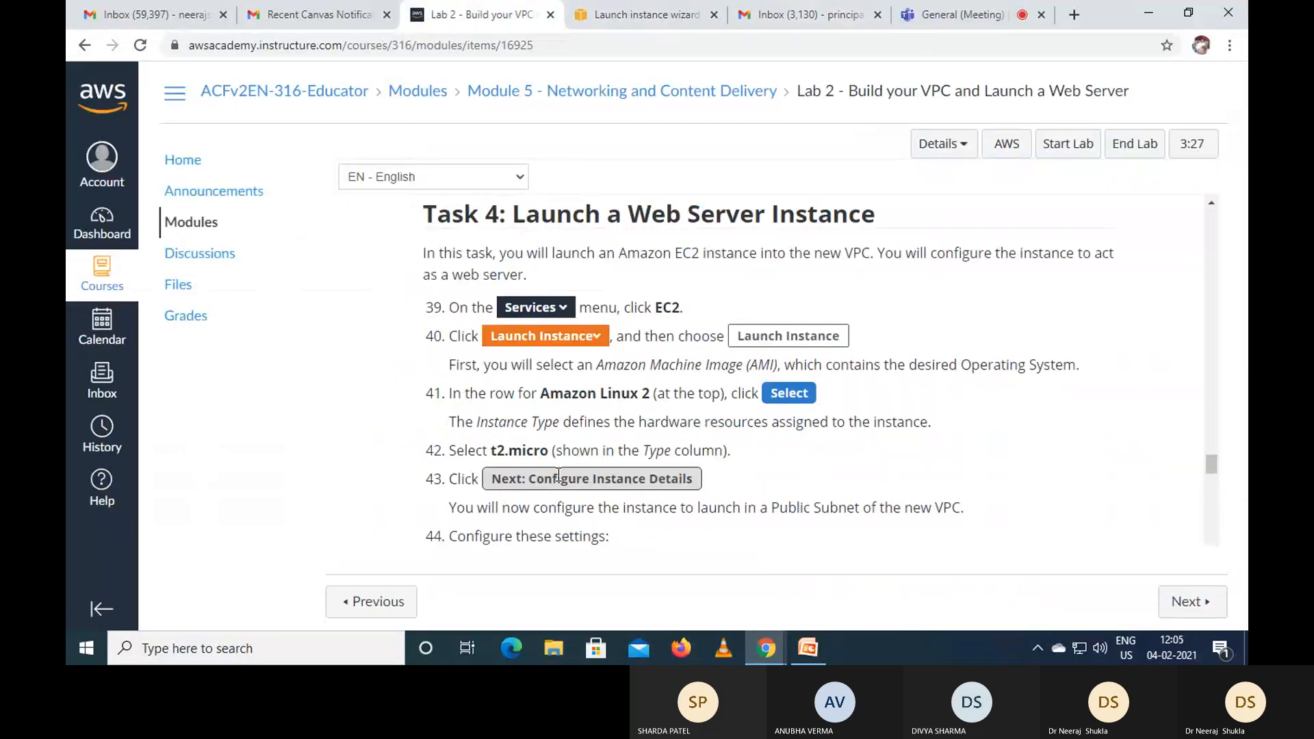
{"action": "scroll", "coordinate": [703, 498], "scroll_direction": "down", "scroll_amount": 1}
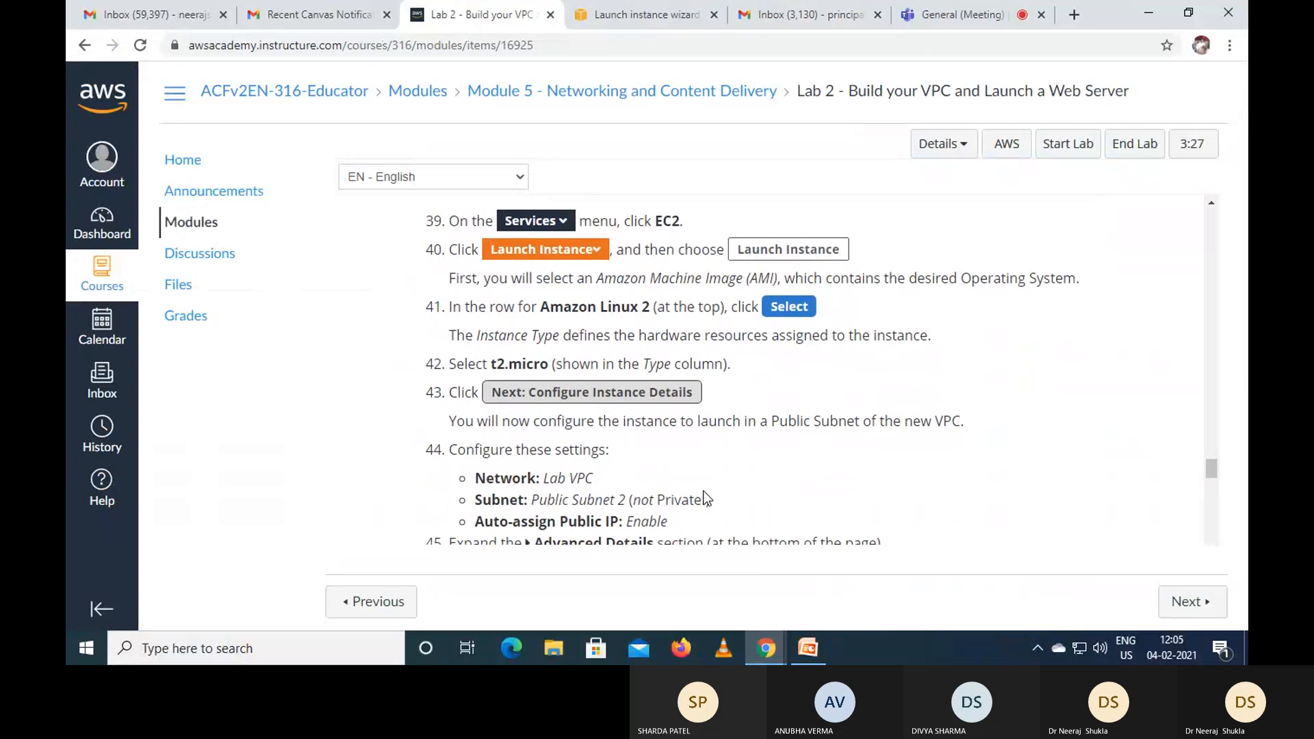
{"action": "left_click", "coordinate": [661, 15]}
{"action": "left_click", "coordinate": [1088, 568]}
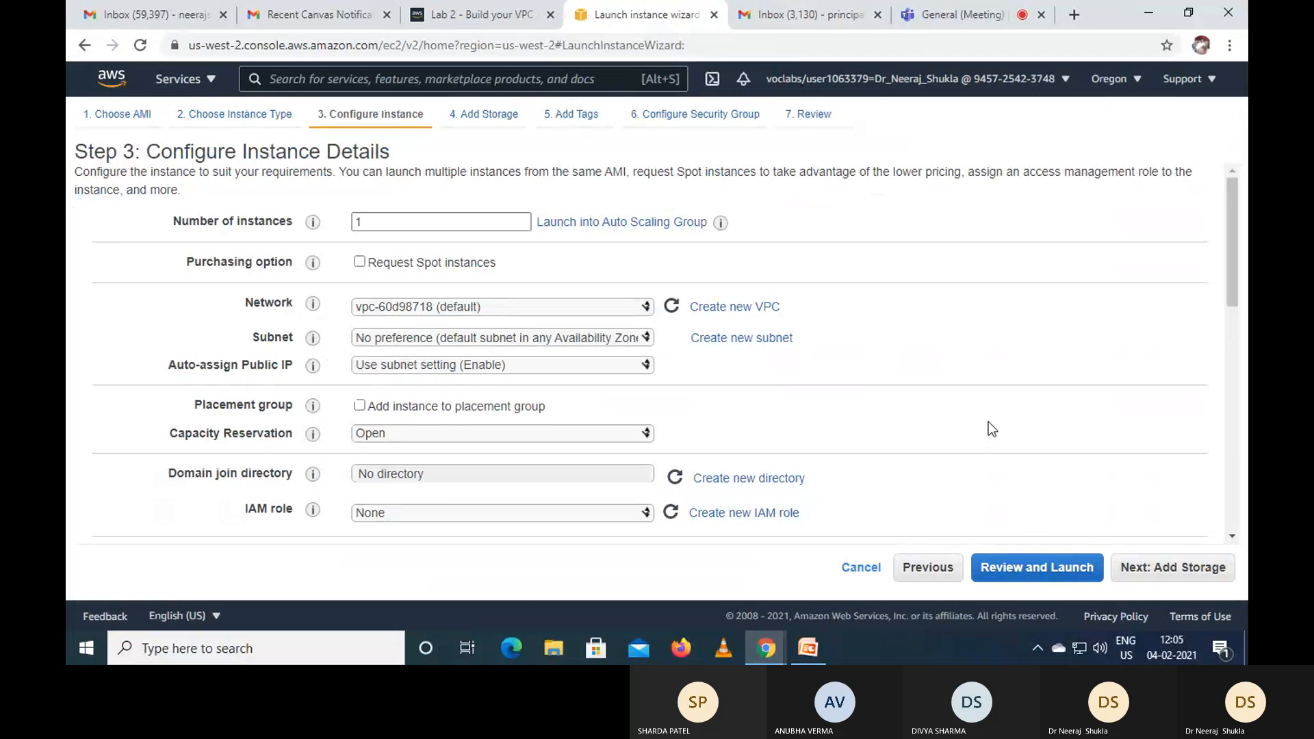
- Copy the network name "Lab VPC" from lab step 44 and return to the launch instance wizard
{"action": "left_click", "coordinate": [479, 14]}
{"action": "scroll", "coordinate": [696, 417], "scroll_direction": "down", "scroll_amount": 1}
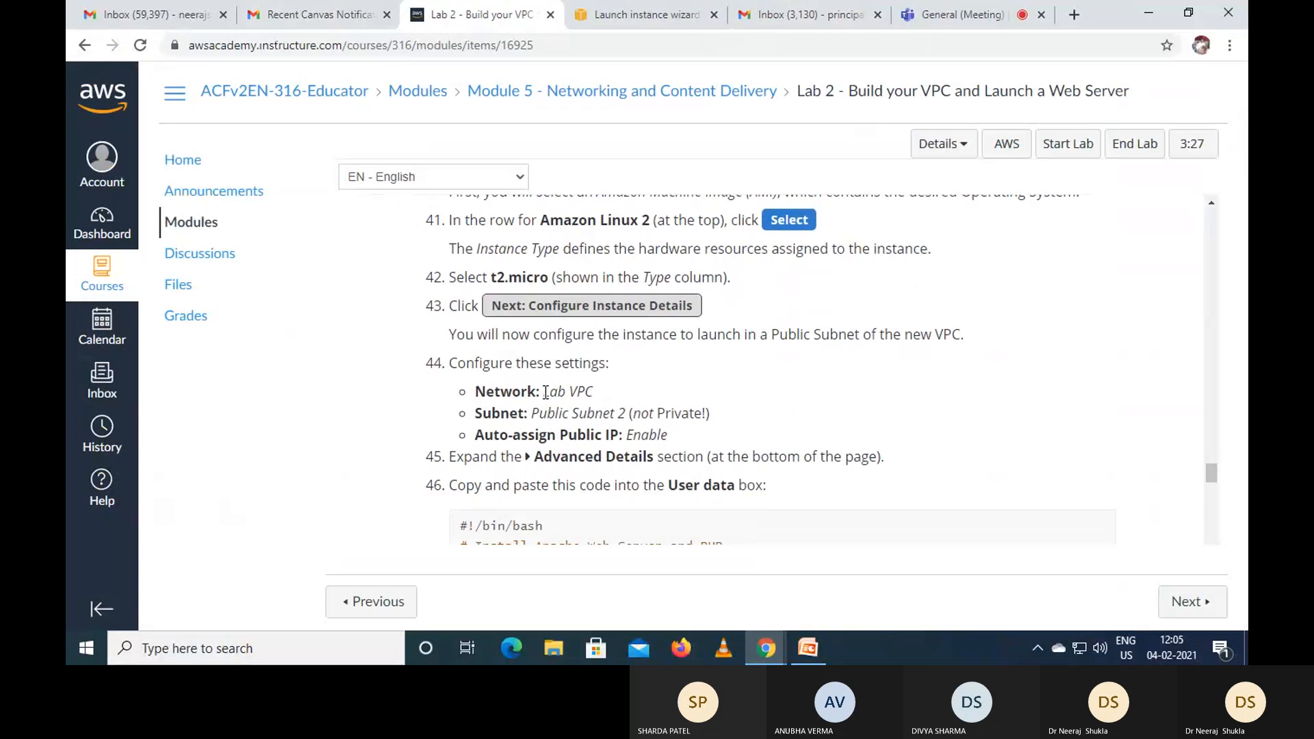
{"action": "left_click_drag", "start_coordinate": [545, 393], "coordinate": [604, 395]}
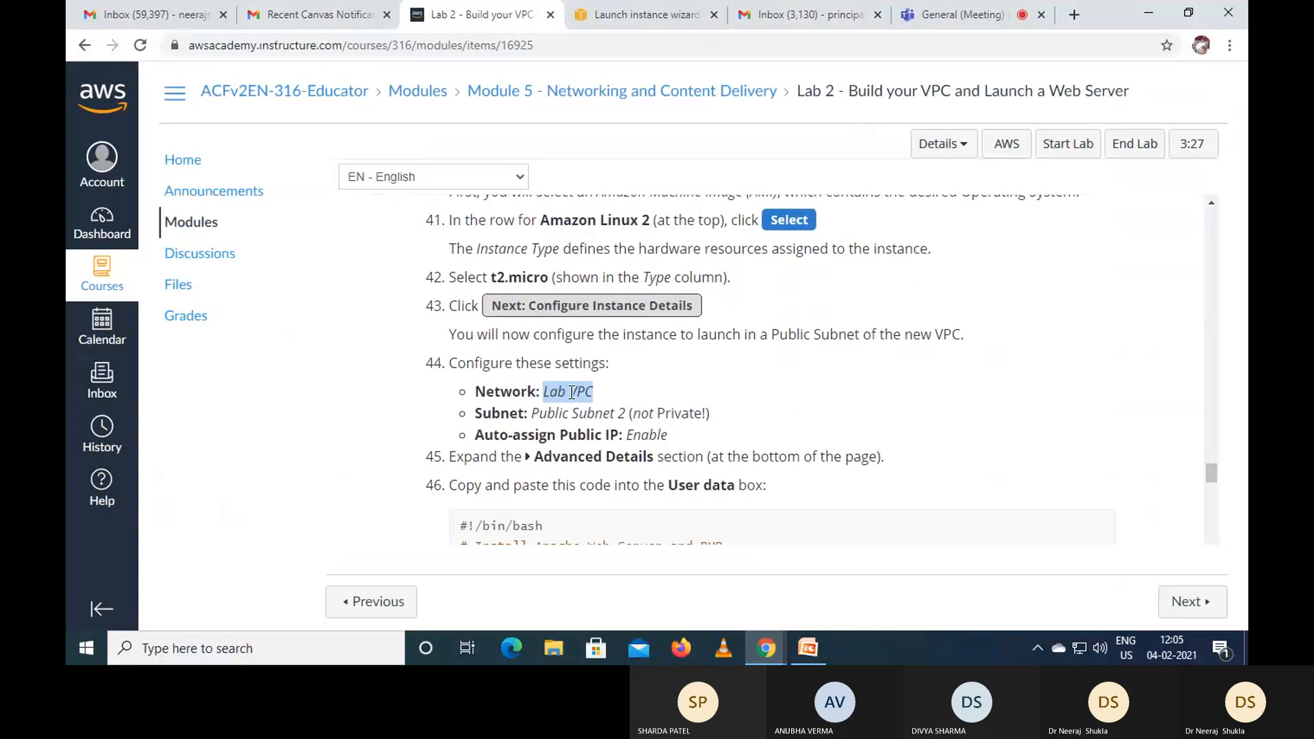
{"action": "right_click", "coordinate": [572, 393]}
{"action": "left_click", "coordinate": [590, 404]}
{"action": "left_click", "coordinate": [640, 15]}
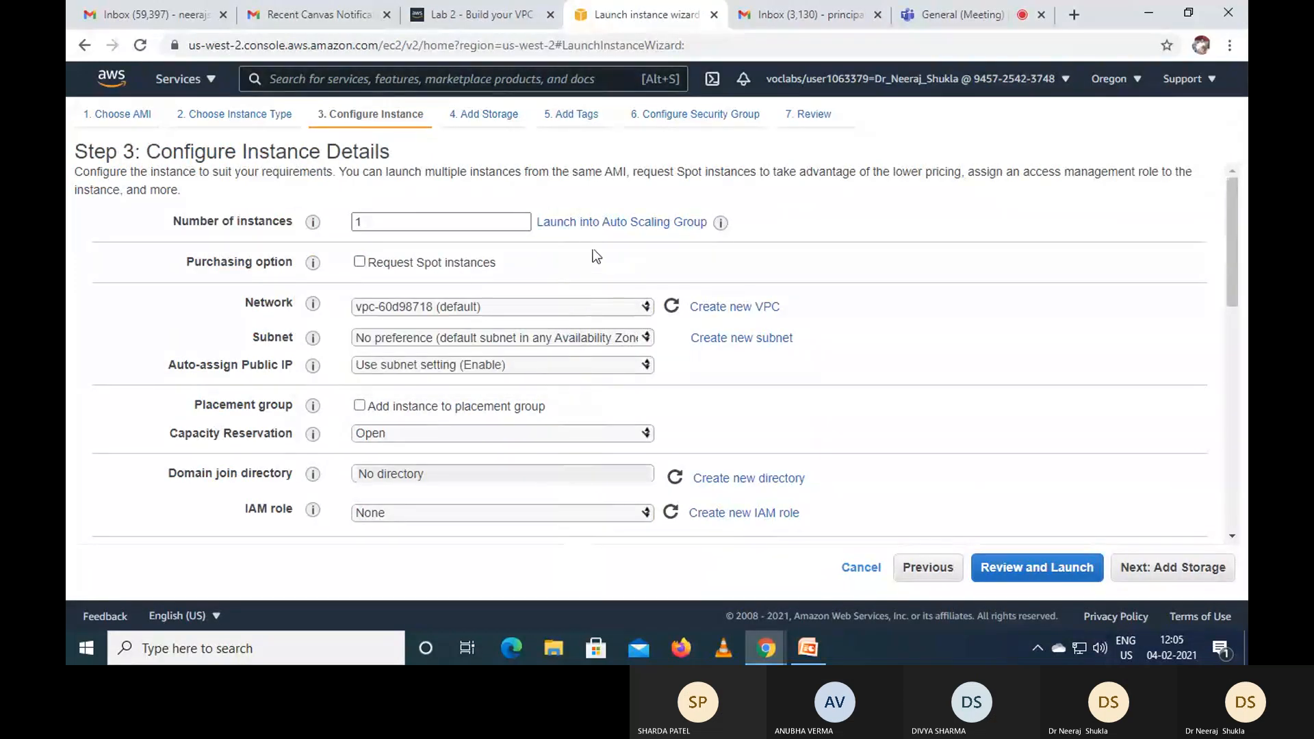
- Review the instance detail options against lab step 44 and set the network to Lab VPC
{"action": "scroll", "coordinate": [715, 360], "scroll_direction": "down", "scroll_amount": 4}
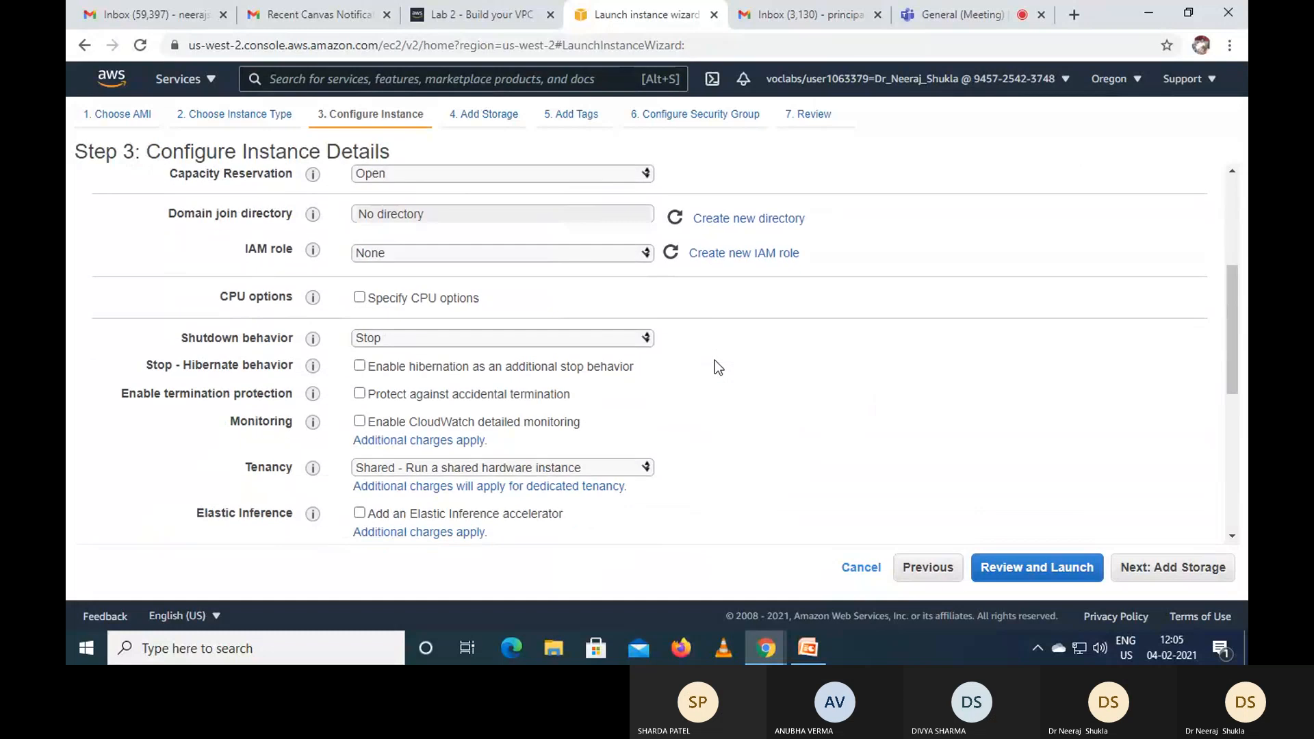
{"action": "scroll", "coordinate": [714, 360], "scroll_direction": "down", "scroll_amount": 3}
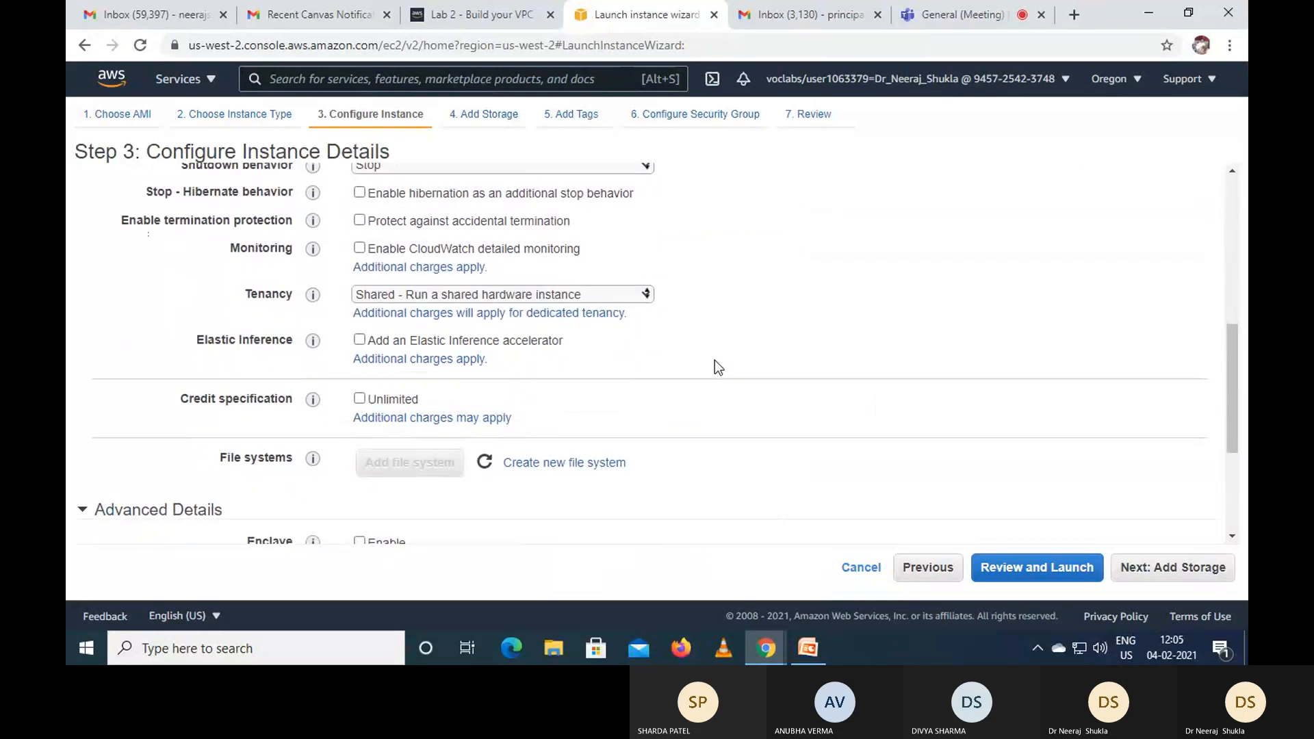
{"action": "scroll", "coordinate": [714, 360], "scroll_direction": "down", "scroll_amount": 2}
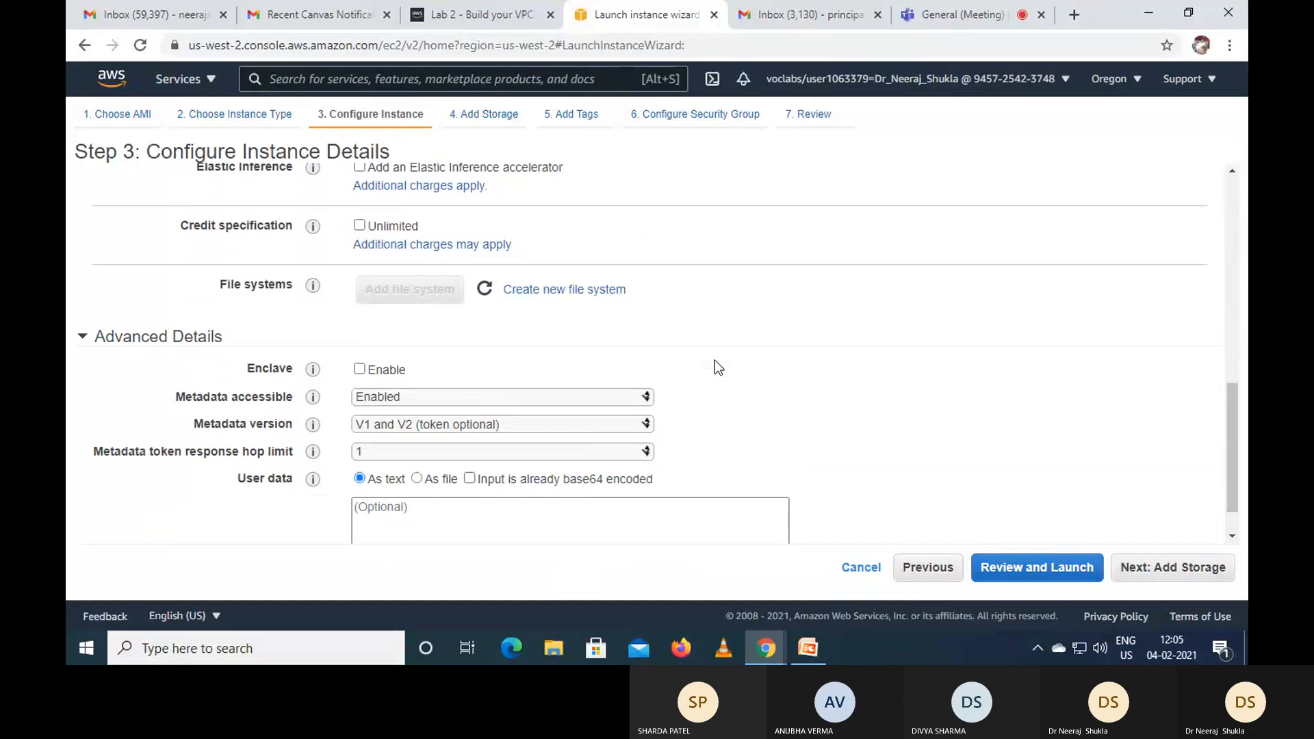
{"action": "scroll", "coordinate": [714, 360], "scroll_direction": "up", "scroll_amount": 10}
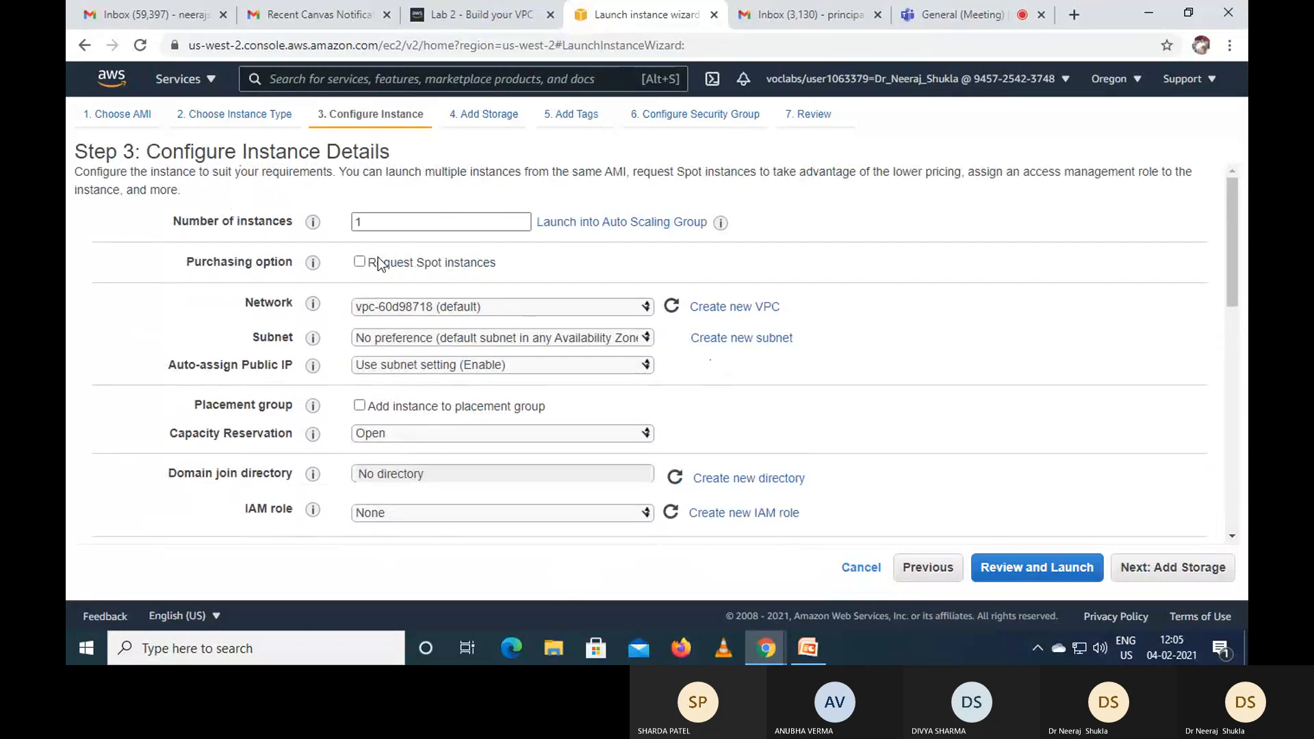
{"action": "left_click", "coordinate": [473, 14]}
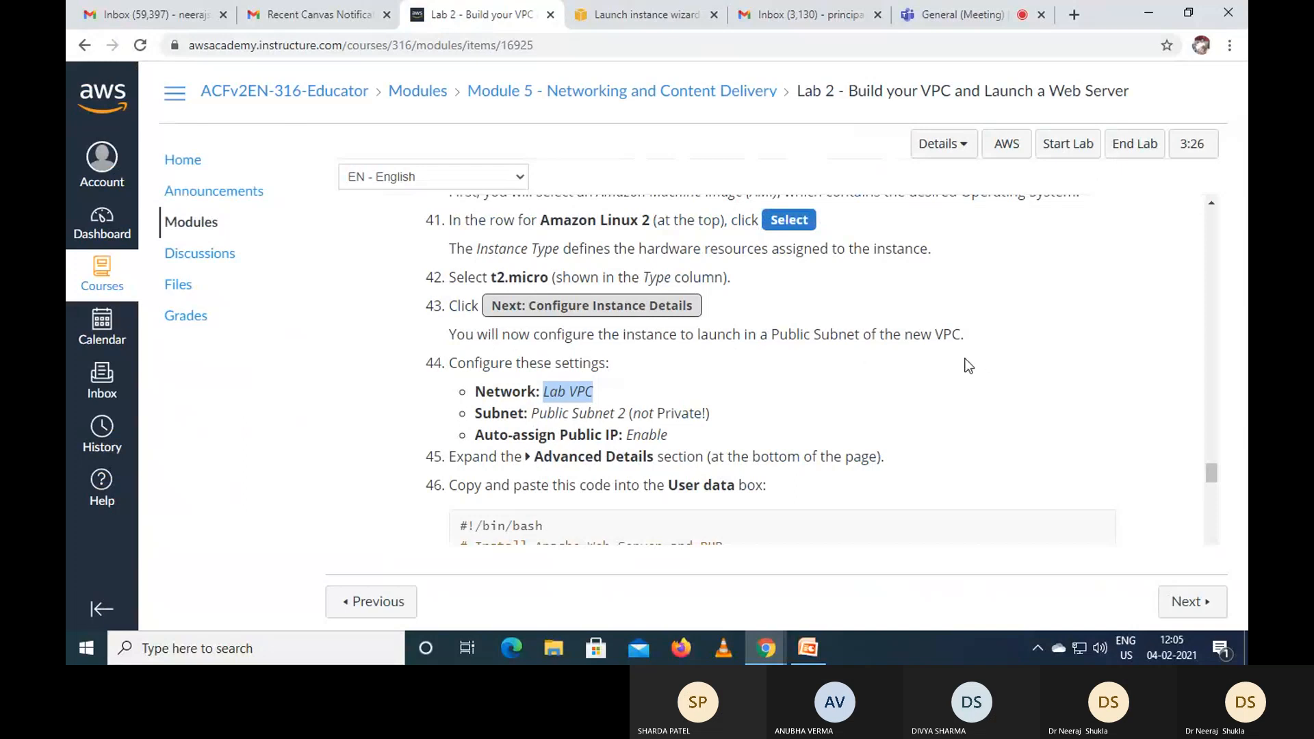
{"action": "left_click", "coordinate": [616, 3]}
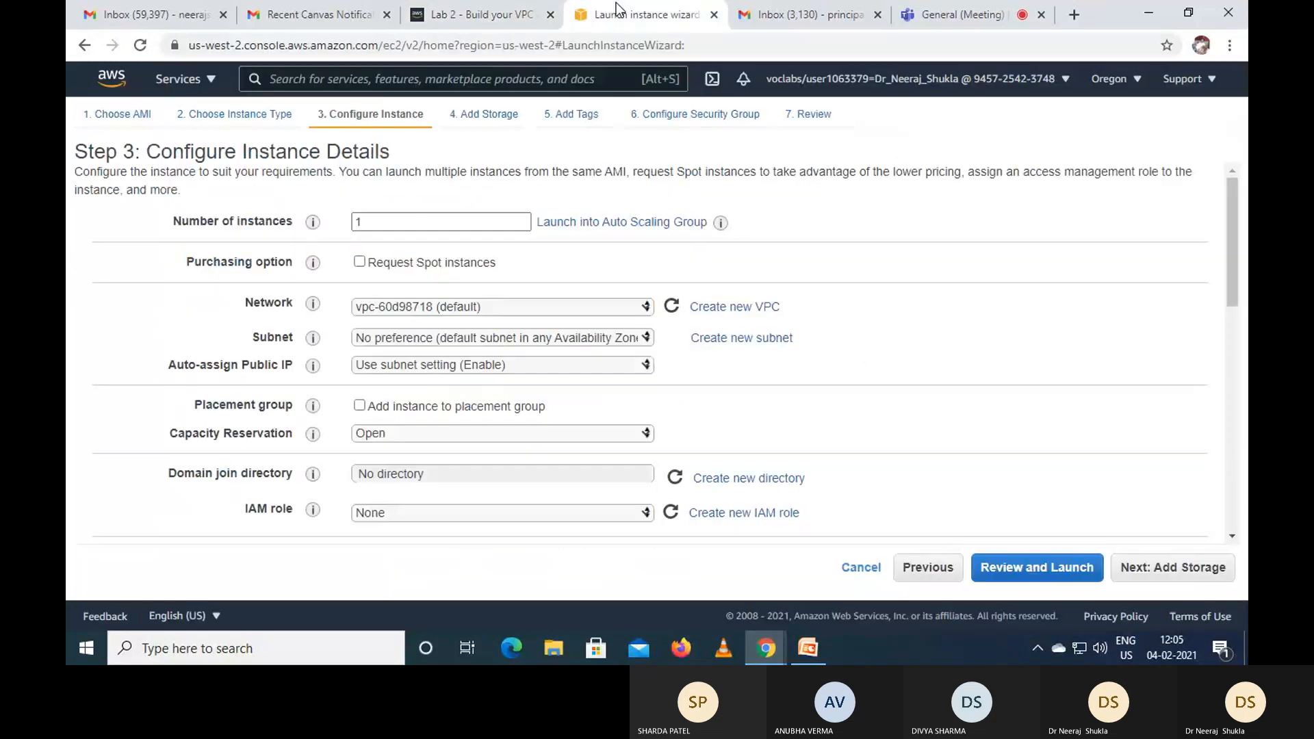
{"action": "mouse_move", "coordinate": [312, 262]}
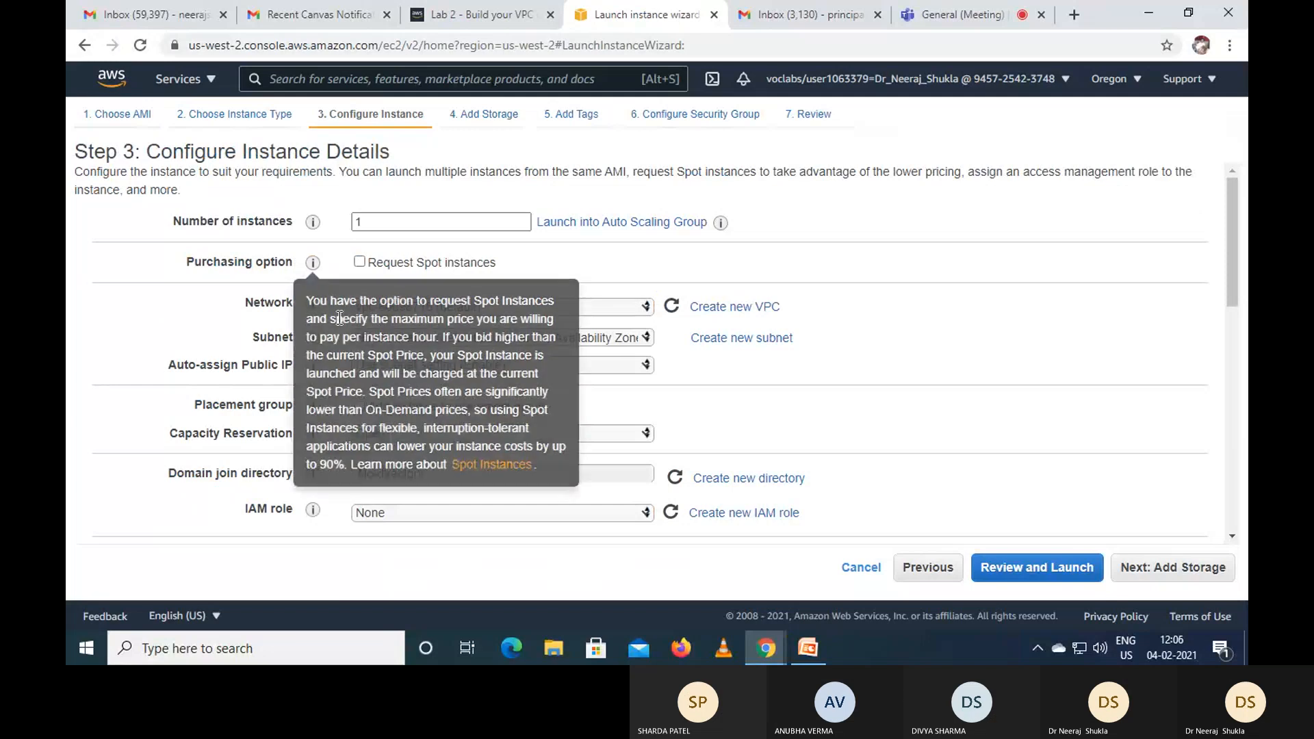
{"action": "left_click", "coordinate": [645, 307]}
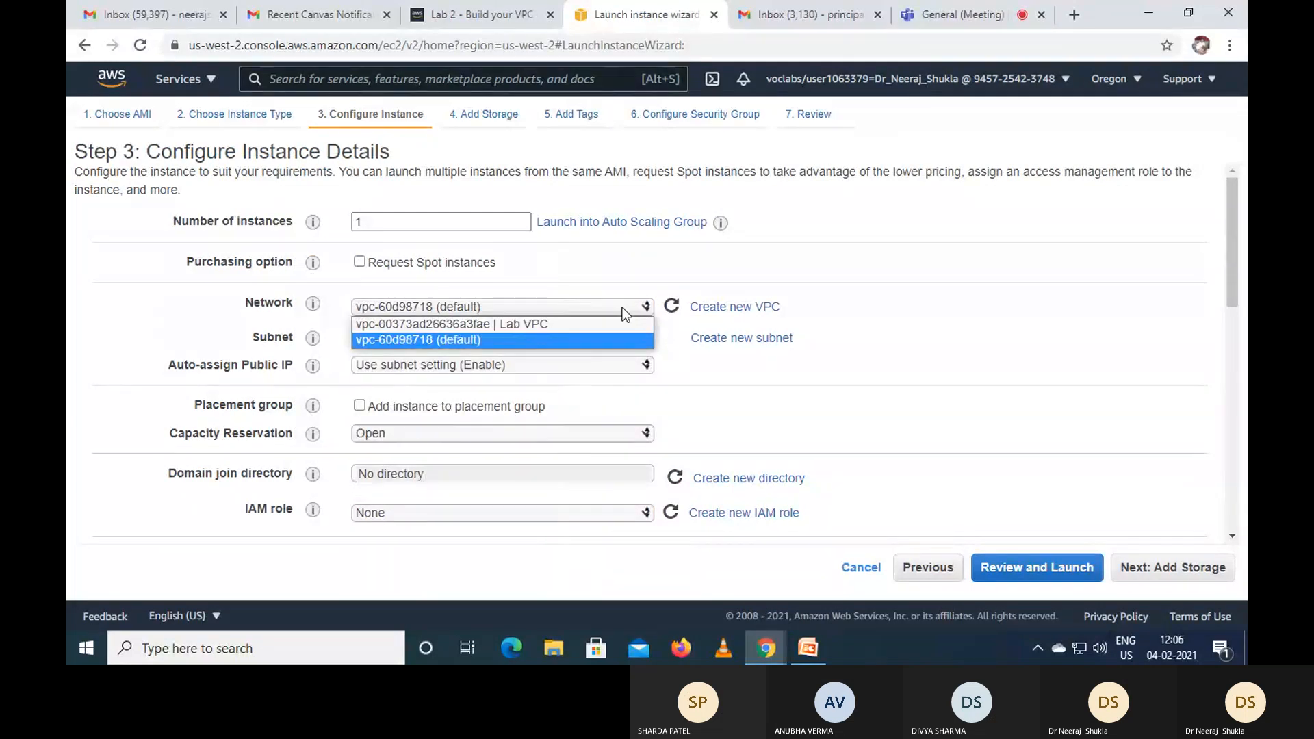
{"action": "left_click", "coordinate": [601, 325]}
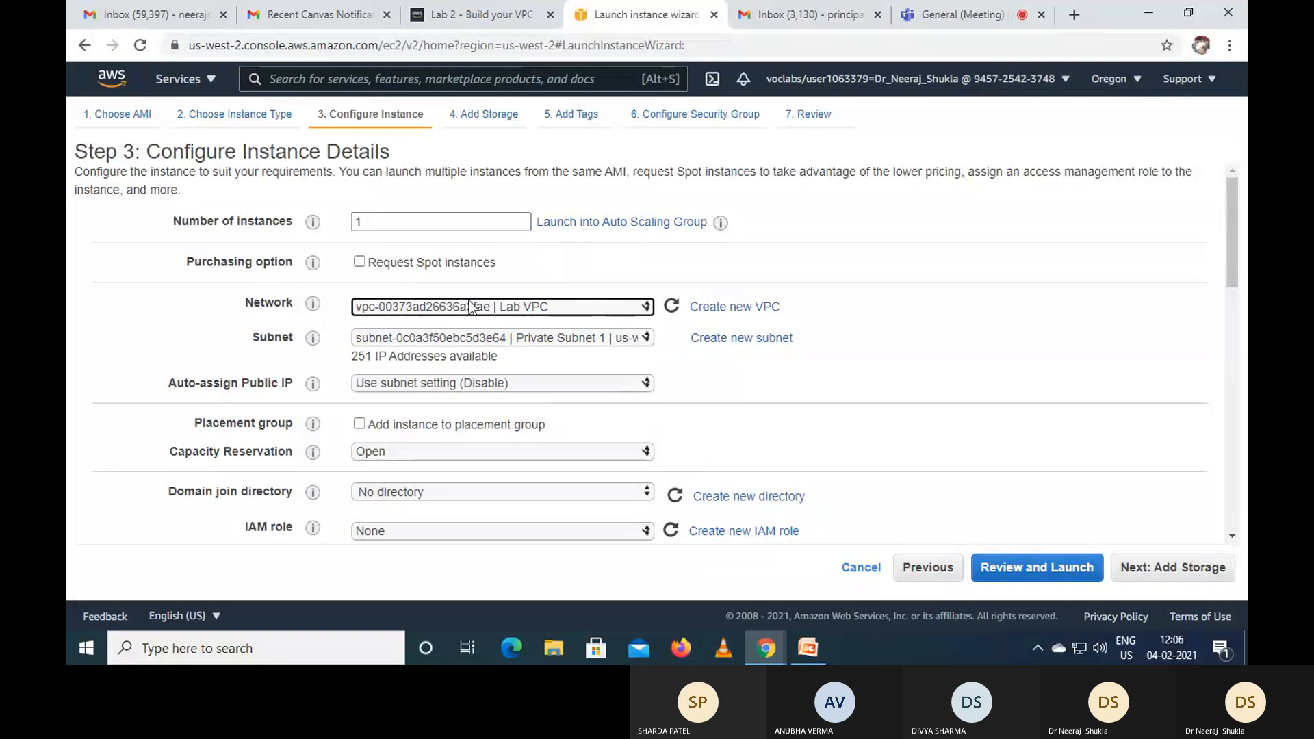
- Check the subnet required in lab step 44 and set the instance's subnet to Public Subnet 2
{"action": "left_click", "coordinate": [461, 20]}
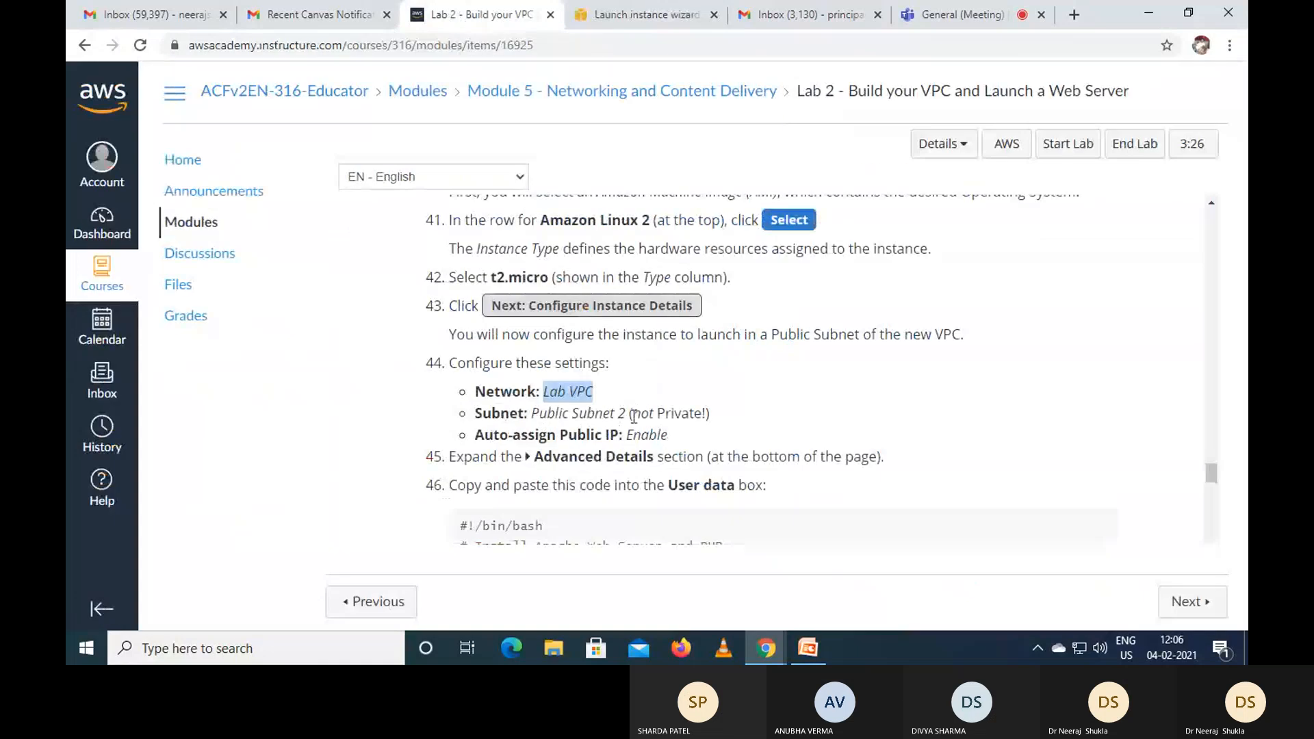
{"action": "left_click", "coordinate": [644, 17]}
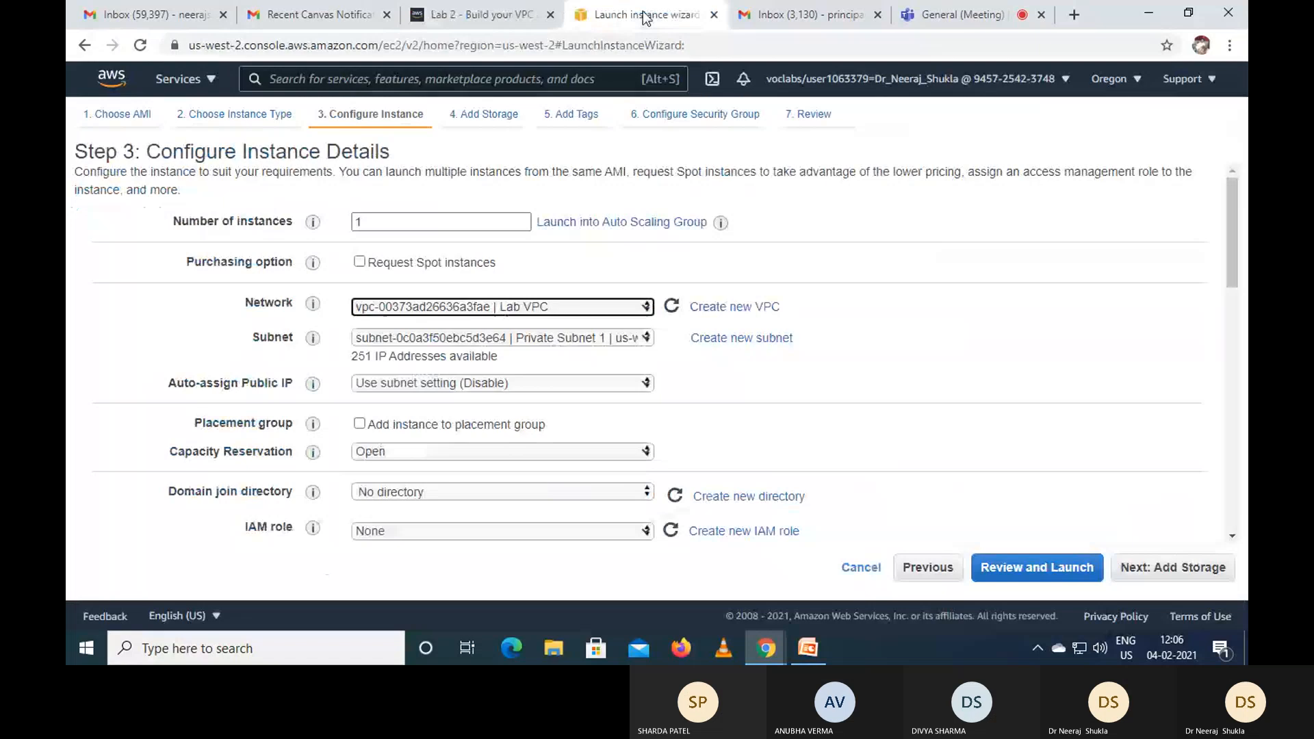
{"action": "left_click", "coordinate": [613, 339]}
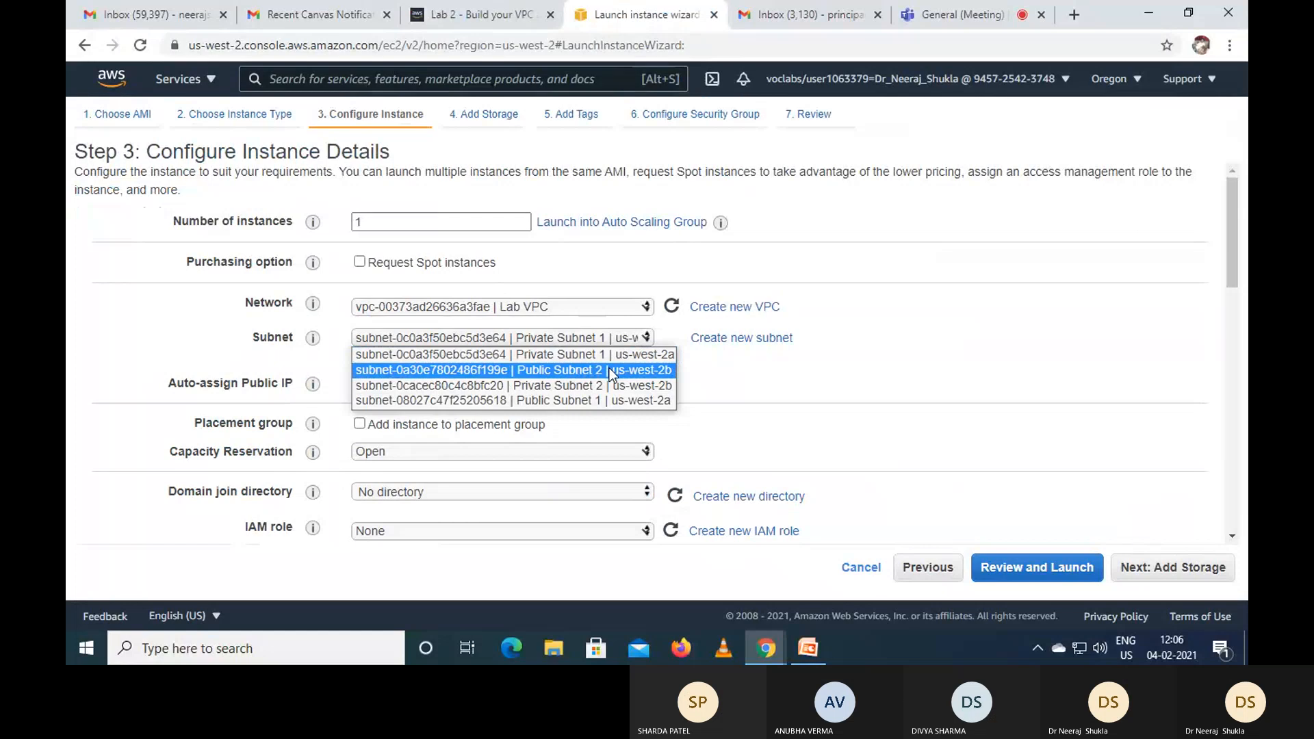
{"action": "left_click", "coordinate": [609, 370]}
- Check the public IP setting in lab step 44 and choose Enable for Auto-assign Public IP
{"action": "left_click", "coordinate": [502, 16]}
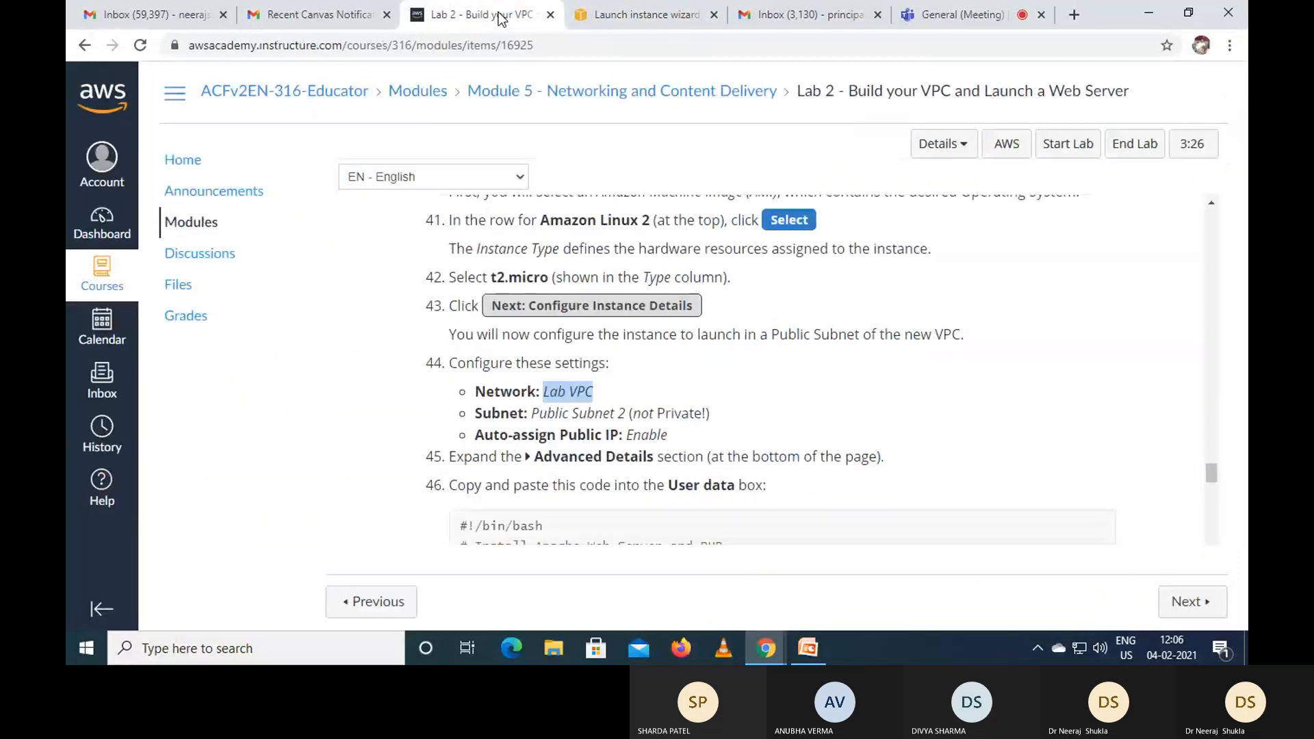
{"action": "scroll", "coordinate": [520, 368], "scroll_direction": "down", "scroll_amount": 1}
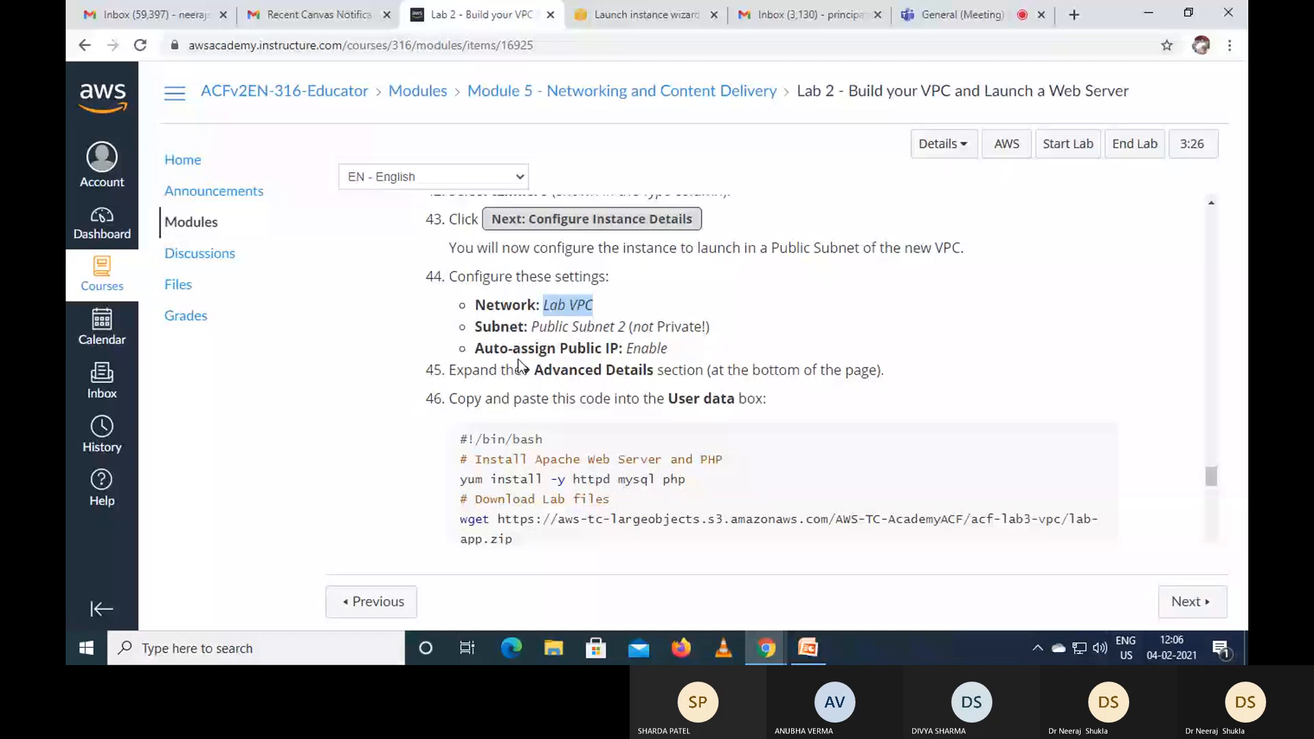
{"action": "key", "text": "ctrl+Tab"}
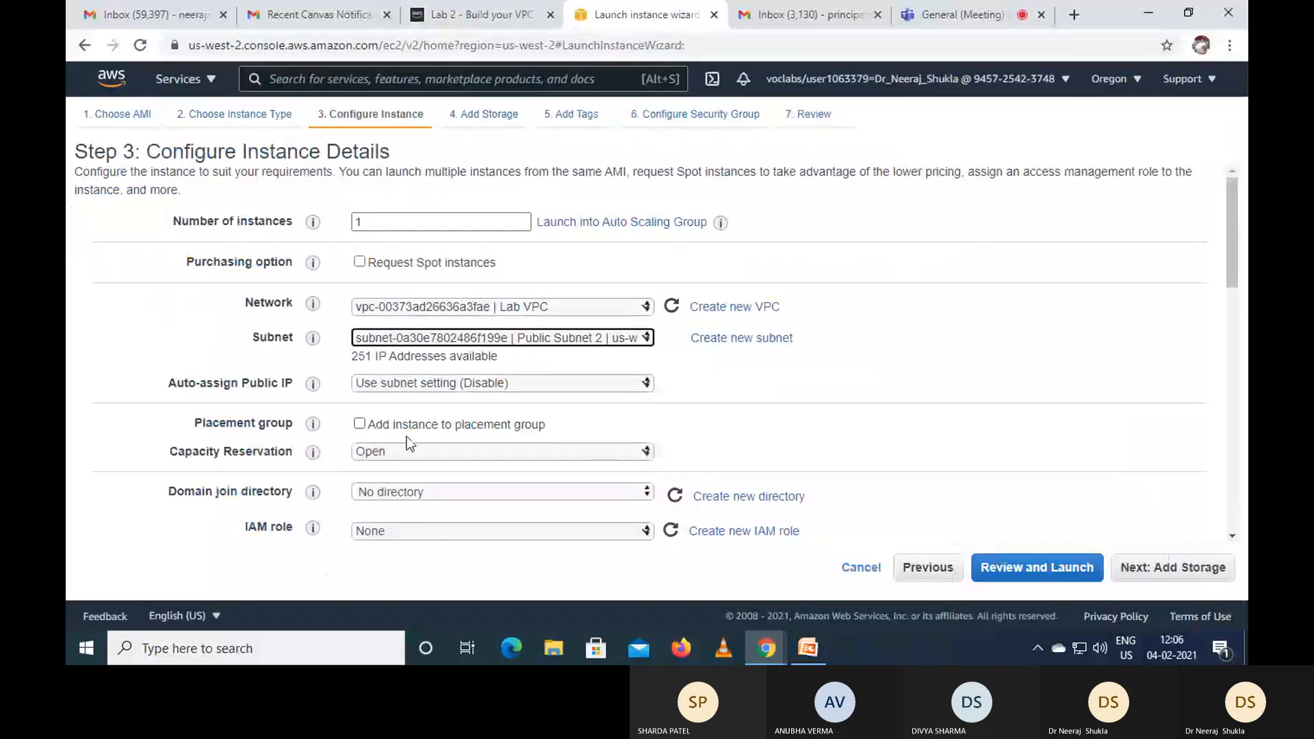
{"action": "left_click", "coordinate": [583, 382]}
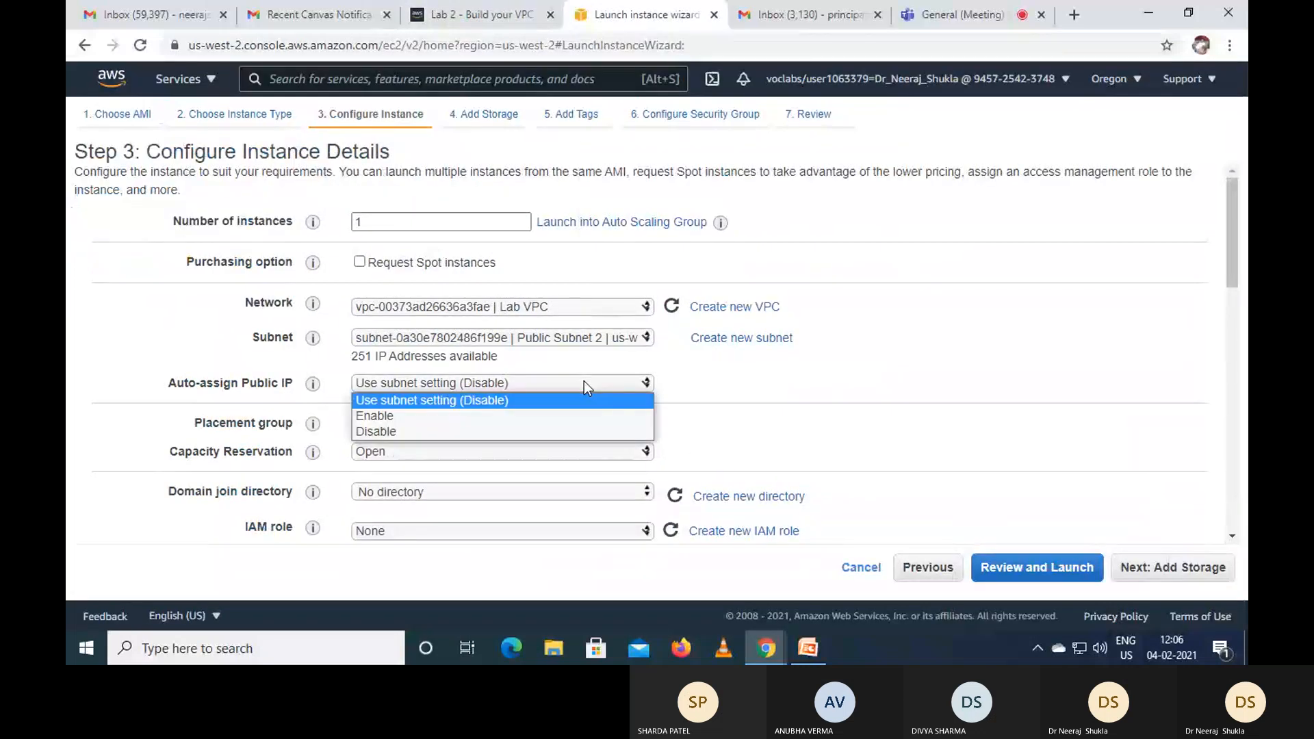
{"action": "left_click", "coordinate": [575, 417]}
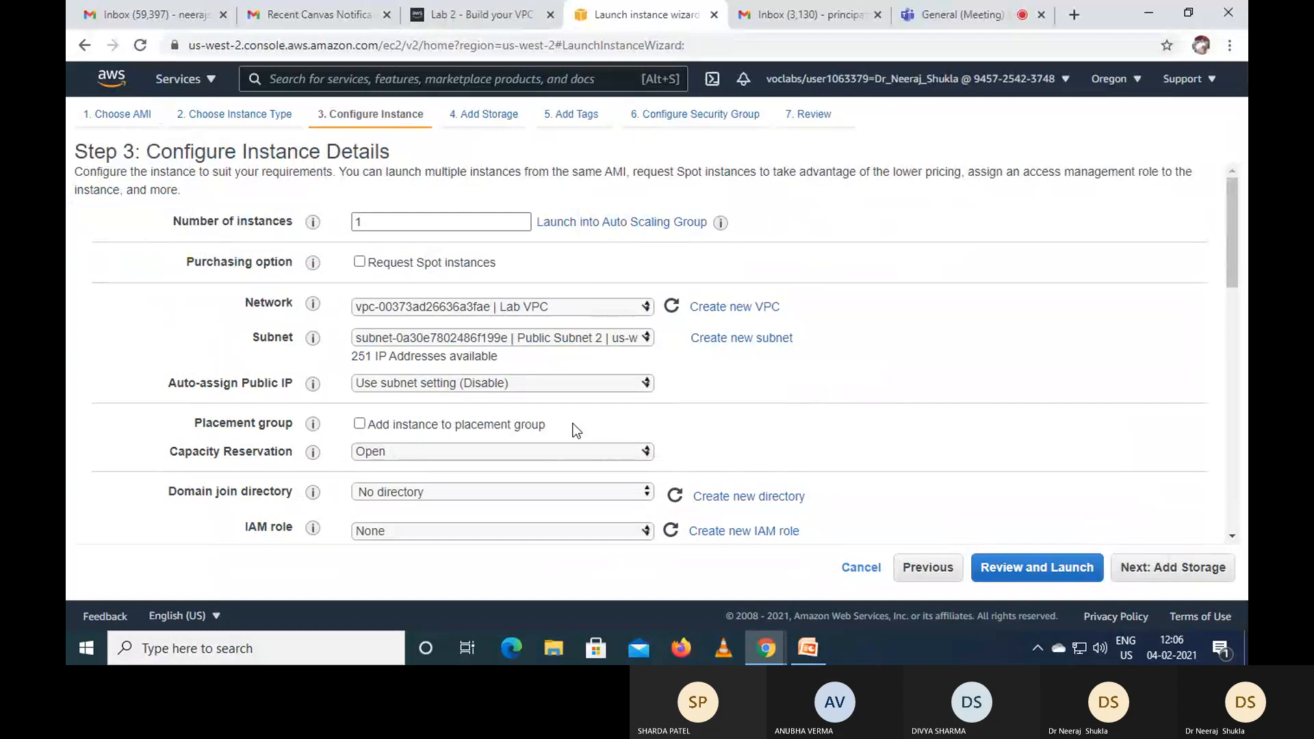
- Copy the full bash script from lab step 46 and bring up the wizard's User data box in Advanced Details
{"action": "left_click", "coordinate": [494, 19]}
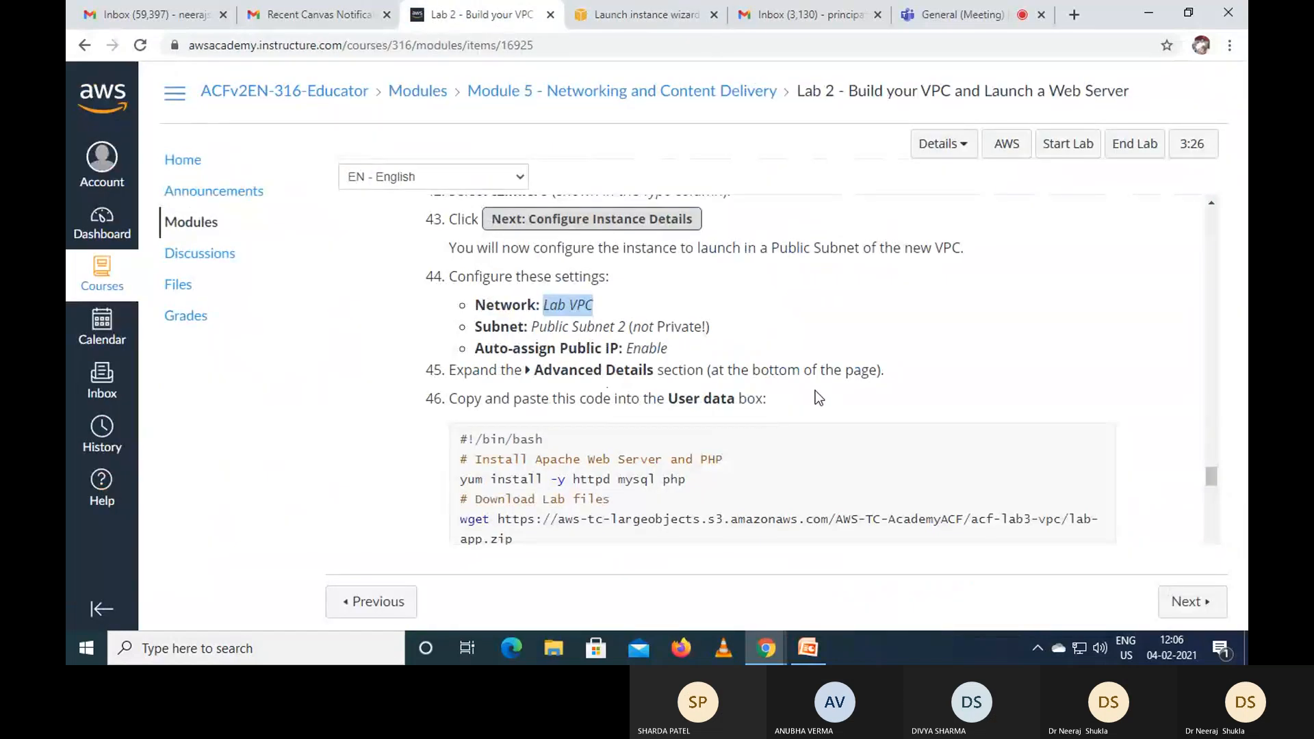
{"action": "scroll", "coordinate": [791, 396], "scroll_direction": "down", "scroll_amount": 1}
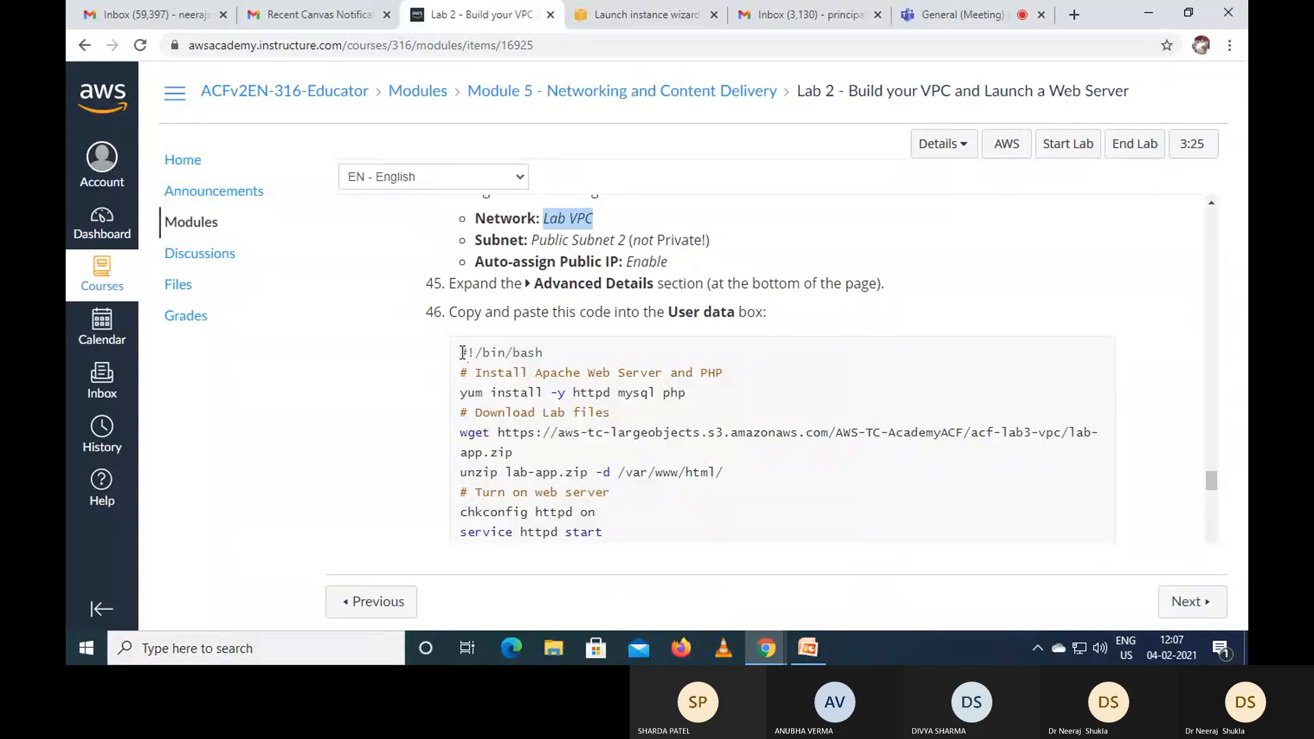
{"action": "left_click_drag", "start_coordinate": [462, 353], "coordinate": [631, 552]}
{"action": "left_click", "coordinate": [702, 438]}
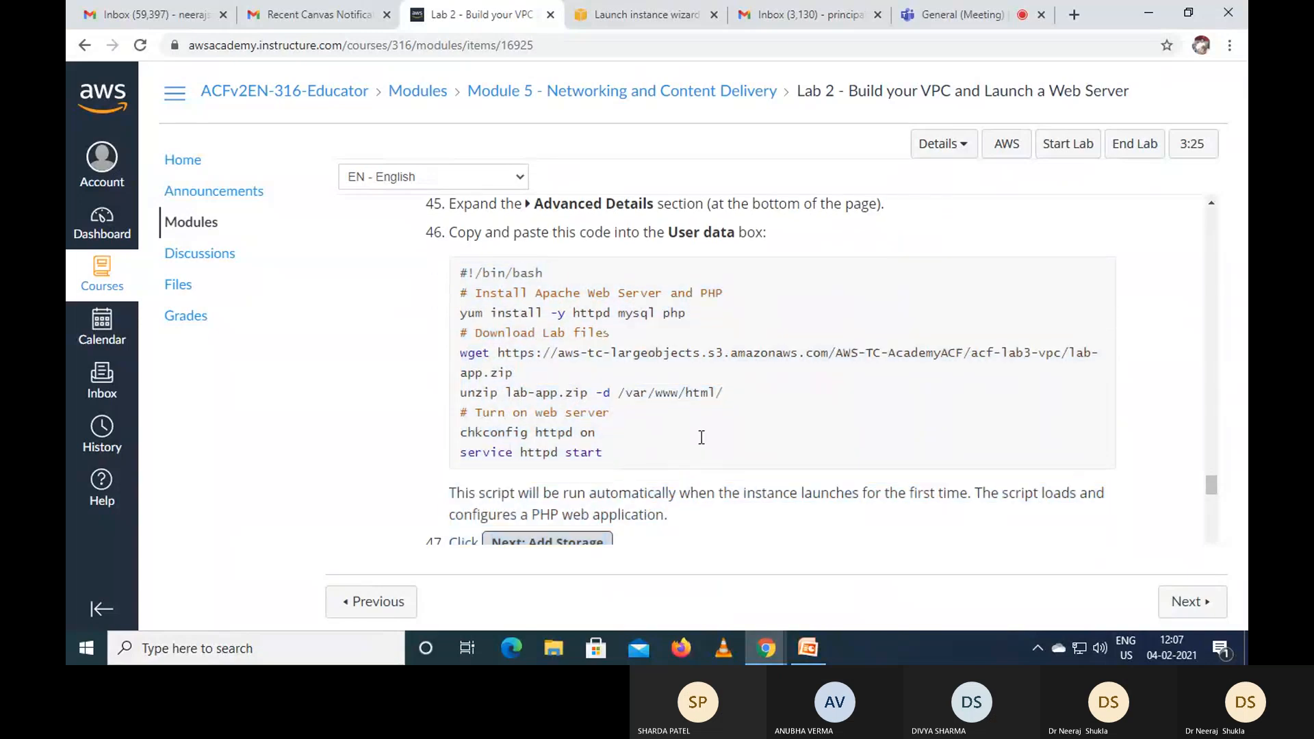
{"action": "left_click_drag", "start_coordinate": [463, 273], "coordinate": [607, 453]}
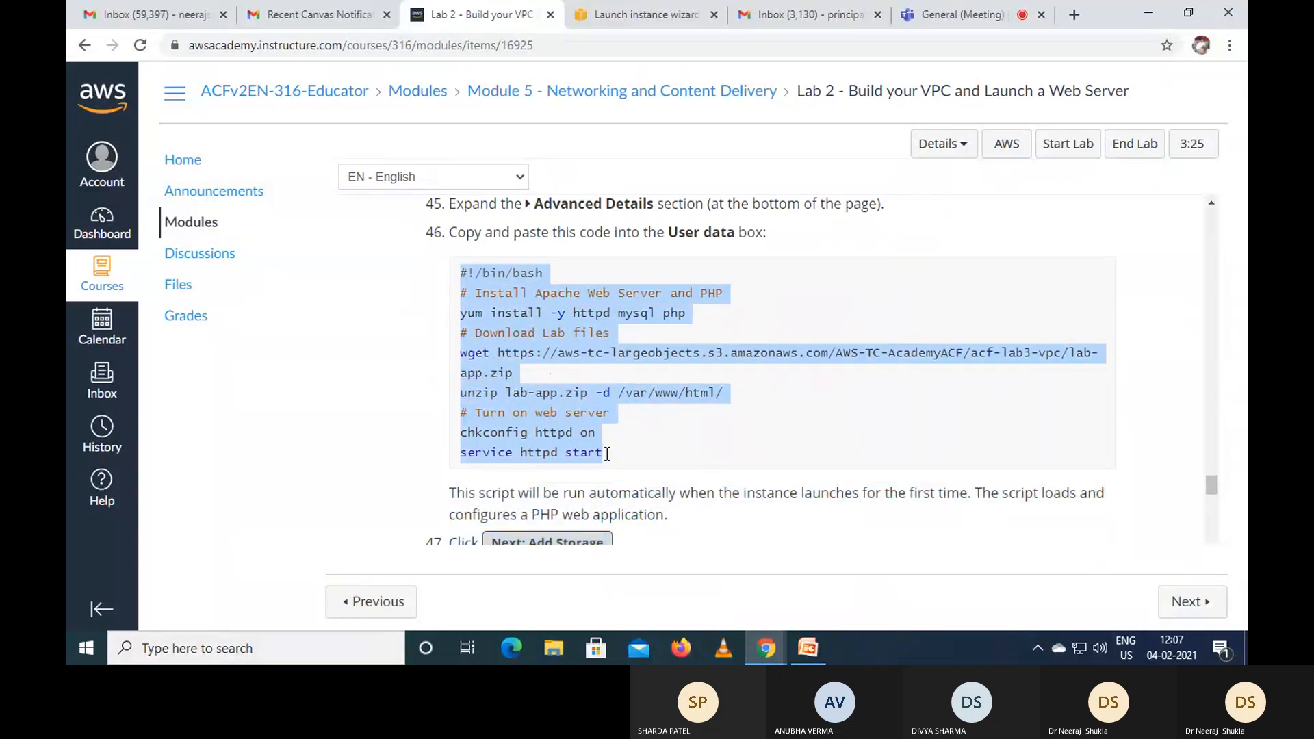
{"action": "right_click", "coordinate": [549, 325]}
{"action": "left_click", "coordinate": [581, 333]}
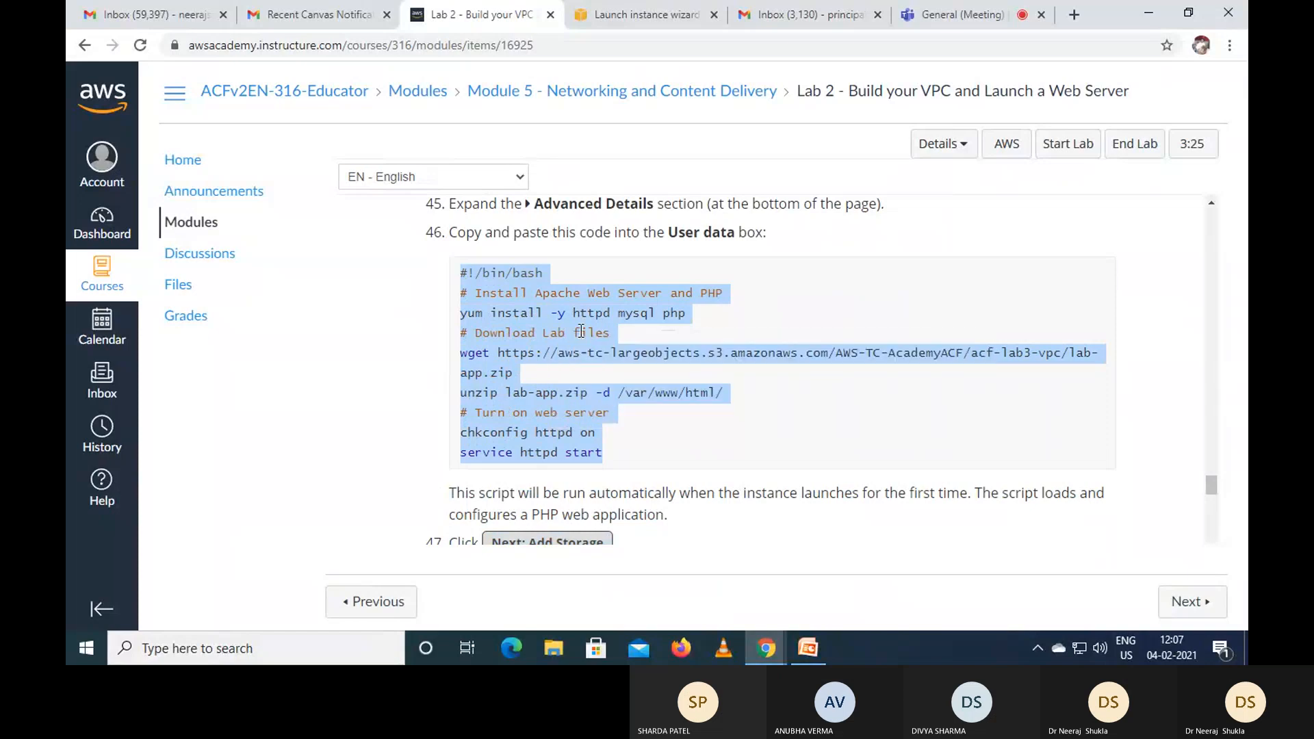
{"action": "left_click", "coordinate": [650, 17]}
{"action": "scroll", "coordinate": [672, 451], "scroll_direction": "down", "scroll_amount": 1}
{"action": "scroll", "coordinate": [672, 451], "scroll_direction": "down", "scroll_amount": 12}
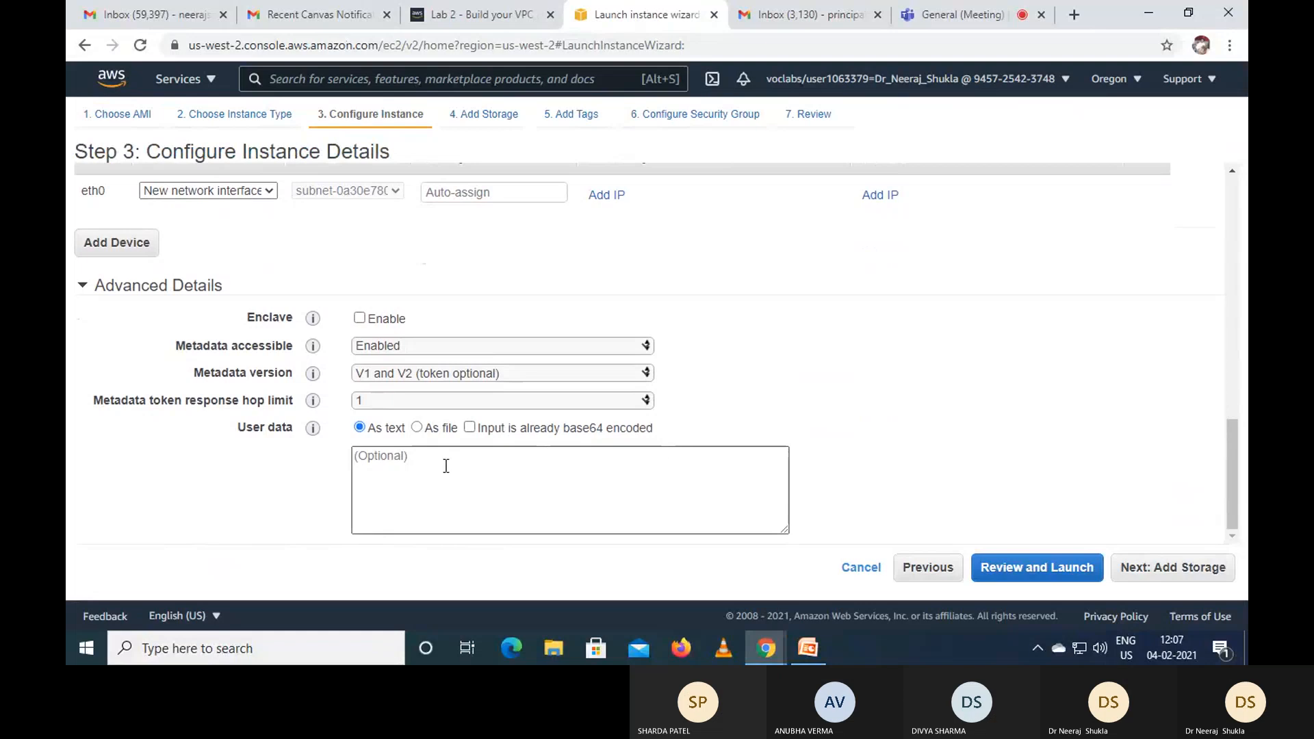
- Paste the copied web server script into the User data box
{"action": "left_click", "coordinate": [360, 453]}
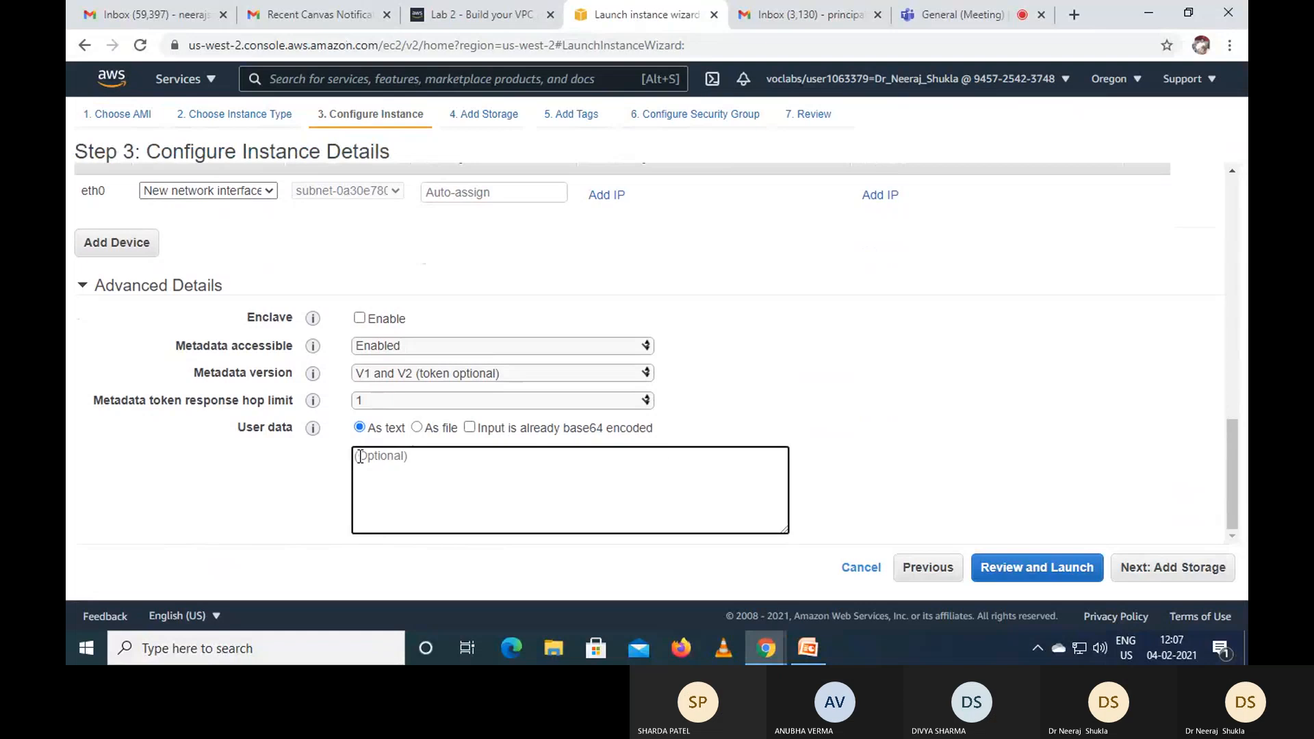
{"action": "right_click", "coordinate": [360, 453]}
{"action": "left_click", "coordinate": [422, 335]}
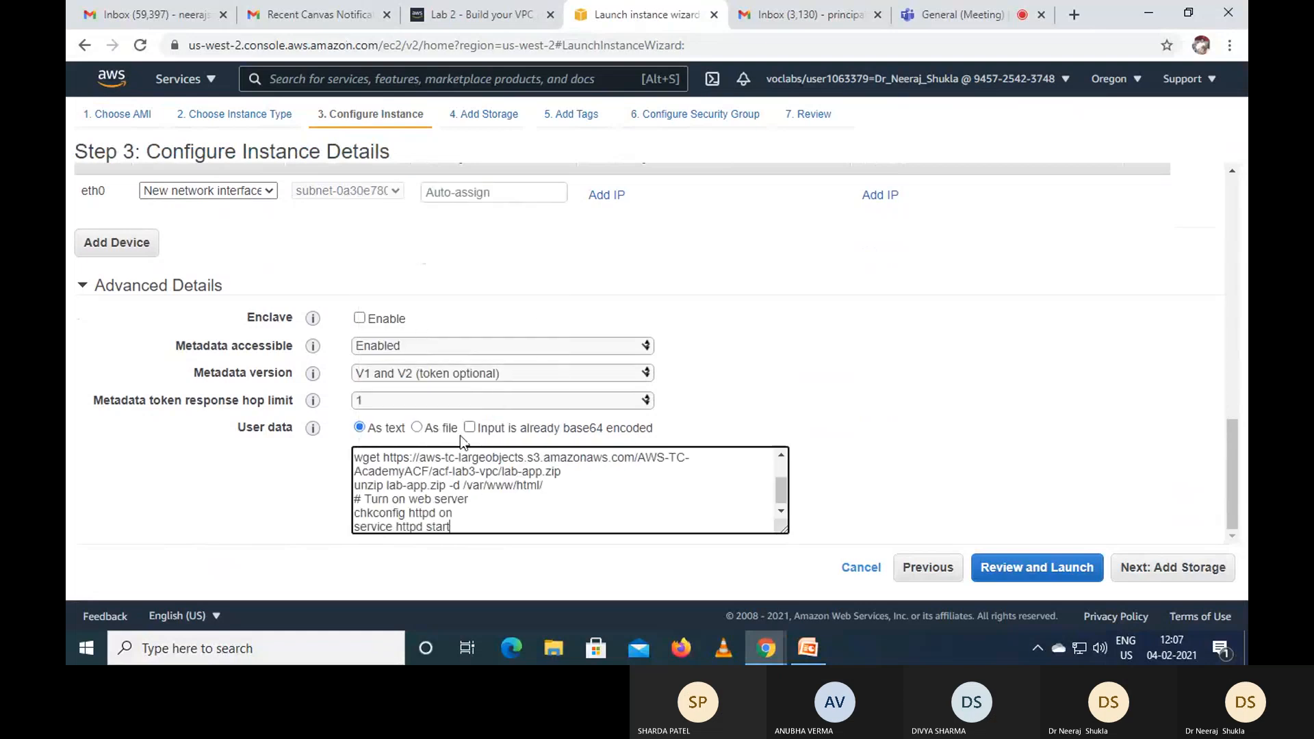
- Erase the entire pasted script from the User data box
{"action": "key", "text": "BackSpace"}
{"action": "key", "text": "BackSpace"}
{"action": "key", "text": "BackSpace"}
{"action": "key", "text": "BackSpace"}
{"action": "key", "text": "BackSpace"}
{"action": "key", "text": "BackSpace"}
{"action": "key", "text": "BackSpace"}
{"action": "key", "text": "BackSpace"}
{"action": "key", "text": "BackSpace"}
{"action": "key", "text": "BackSpace"}
{"action": "key", "text": "BackSpace"}
{"action": "key", "text": "BackSpace"}
{"action": "key", "text": "BackSpace"}
{"action": "key", "text": "BackSpace"}
{"action": "key", "text": "BackSpace"}
{"action": "key", "text": "BackSpace"}
{"action": "key", "text": "BackSpace"}
{"action": "key", "text": "BackSpace"}
{"action": "key", "text": "BackSpace"}
{"action": "key", "text": "BackSpace"}
{"action": "key", "text": "BackSpace"}
{"action": "key", "text": "BackSpace"}
{"action": "key", "text": "BackSpace"}
{"action": "key", "text": "BackSpace"}
{"action": "key", "text": "BackSpace"}
{"action": "key", "text": "BackSpace"}
{"action": "key", "text": "BackSpace"}
{"action": "key", "text": "BackSpace"}
{"action": "key", "text": "BackSpace"}
{"action": "key", "text": "BackSpace"}
{"action": "key", "text": "BackSpace"}
{"action": "key", "text": "BackSpace"}
{"action": "key", "text": "BackSpace"}
{"action": "key", "text": "BackSpace"}
{"action": "key", "text": "BackSpace"}
{"action": "key", "text": "BackSpace"}
{"action": "key", "text": "BackSpace"}
{"action": "key", "text": "BackSpace"}
{"action": "key", "text": "BackSpace"}
{"action": "key", "text": "BackSpace"}
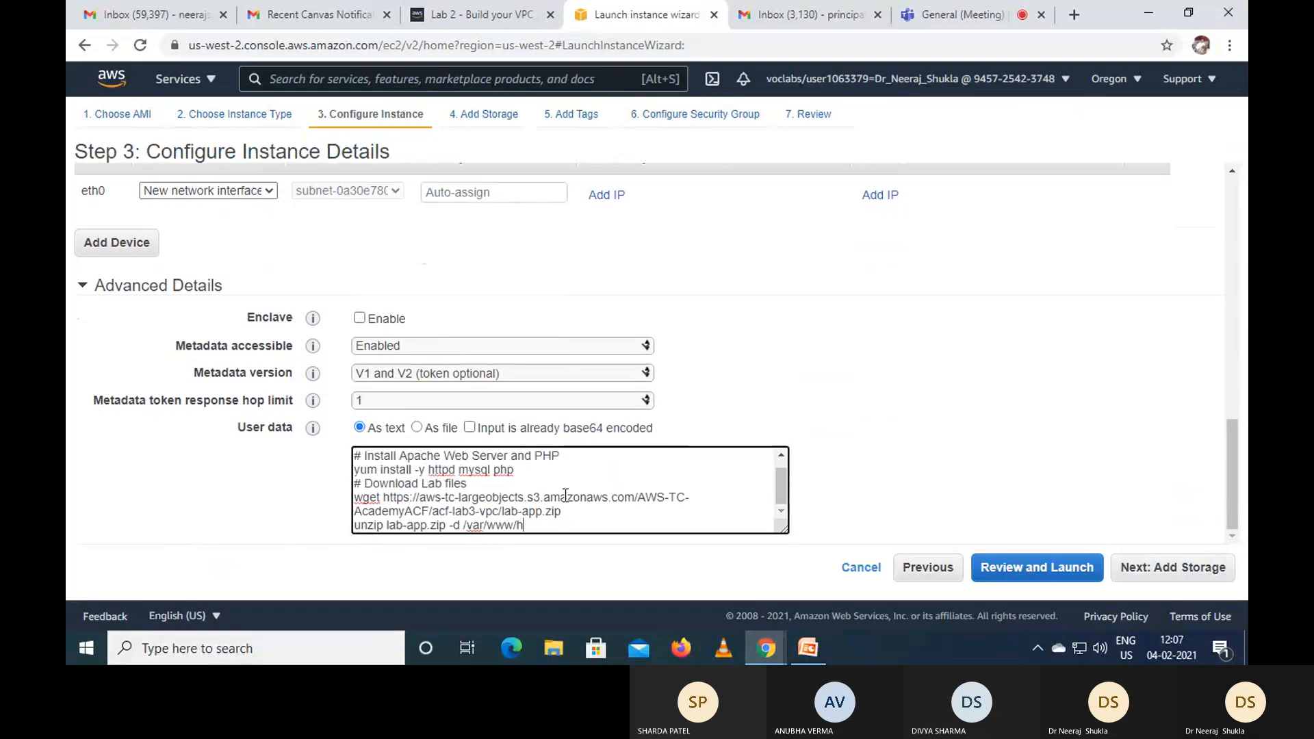
{"action": "key", "text": "BackSpace"}
{"action": "key", "text": "BackSpace"}
{"action": "key", "text": "BackSpace"}
{"action": "key", "text": "BackSpace"}
{"action": "key", "text": "BackSpace"}
{"action": "key", "text": "BackSpace"}
{"action": "key", "text": "BackSpace"}
{"action": "key", "text": "BackSpace"}
{"action": "key", "text": "BackSpace"}
{"action": "key", "text": "BackSpace"}
{"action": "key", "text": "BackSpace"}
{"action": "key", "text": "BackSpace"}
{"action": "key", "text": "BackSpace"}
{"action": "key", "text": "BackSpace"}
{"action": "key", "text": "BackSpace"}
{"action": "key", "text": "BackSpace"}
{"action": "key", "text": "BackSpace"}
{"action": "key", "text": "BackSpace"}
{"action": "key", "text": "BackSpace"}
{"action": "key", "text": "BackSpace"}
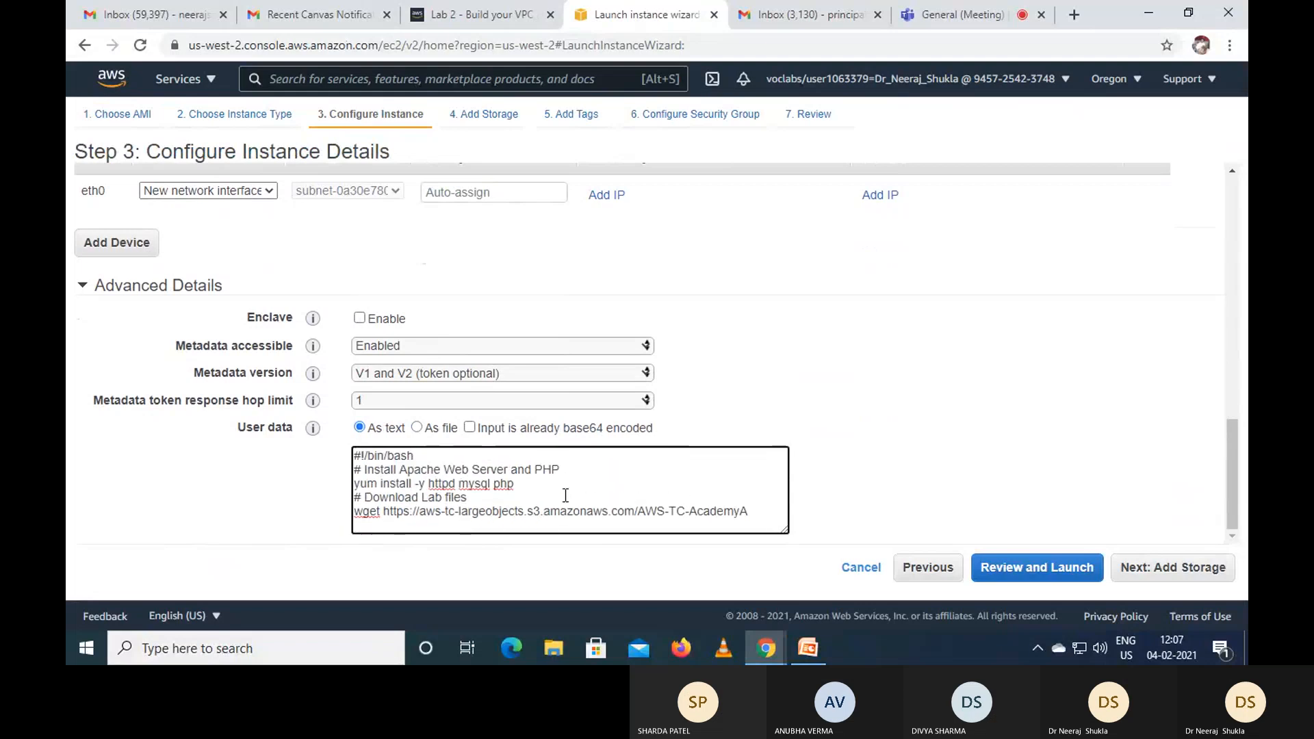
{"action": "key", "text": "BackSpace"}
{"action": "key", "text": "BackSpace"}
{"action": "key", "text": "BackSpace"}
{"action": "key", "text": "BackSpace"}
{"action": "key", "text": "BackSpace"}
{"action": "key", "text": "BackSpace"}
{"action": "key", "text": "BackSpace"}
{"action": "key", "text": "BackSpace"}
{"action": "key", "text": "BackSpace"}
{"action": "key", "text": "BackSpace"}
{"action": "key", "text": "BackSpace"}
{"action": "key", "text": "BackSpace"}
{"action": "key", "text": "BackSpace"}
{"action": "key", "text": "BackSpace"}
{"action": "key", "text": "BackSpace"}
{"action": "key", "text": "BackSpace"}
{"action": "key", "text": "BackSpace"}
{"action": "key", "text": "BackSpace"}
{"action": "key", "text": "BackSpace"}
{"action": "key", "text": "BackSpace"}
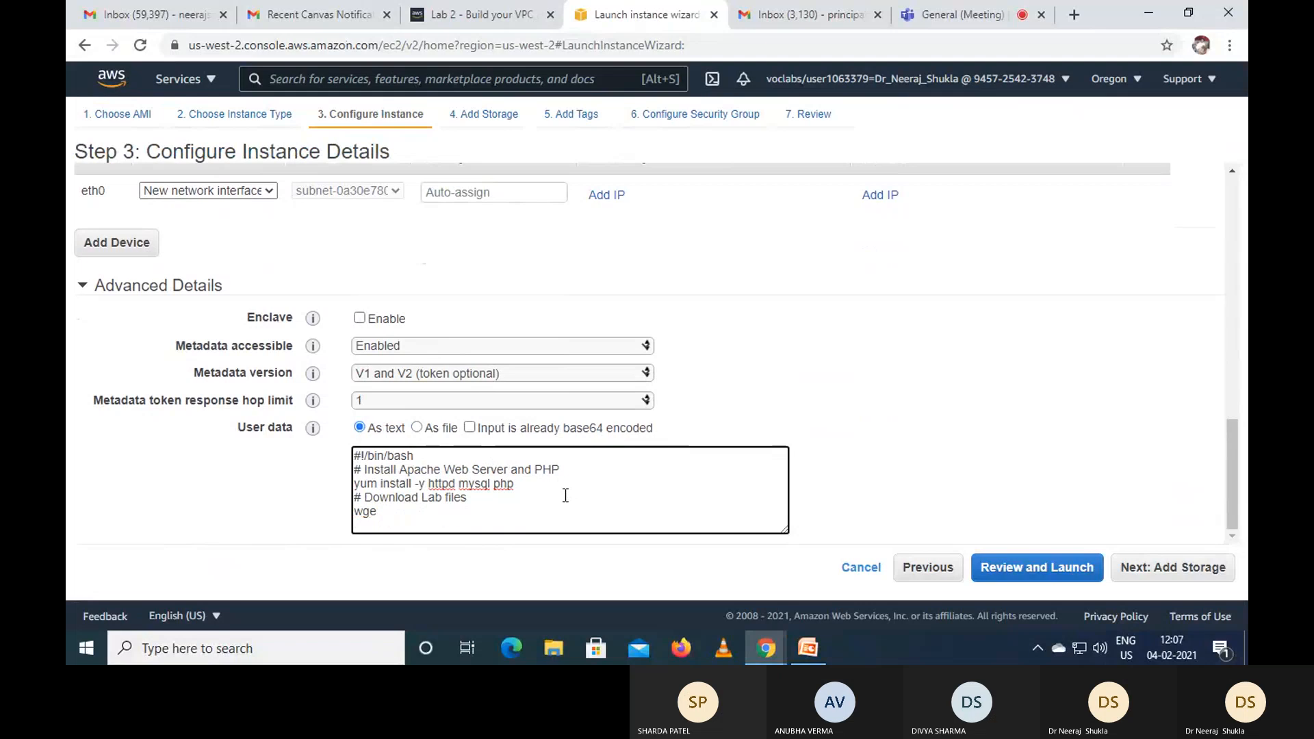
{"action": "key", "text": "BackSpace"}
{"action": "key", "text": "BackSpace"}
{"action": "key", "text": "BackSpace"}
{"action": "key", "text": "BackSpace"}
{"action": "key", "text": "BackSpace"}
{"action": "key", "text": "BackSpace"}
{"action": "key", "text": "BackSpace"}
{"action": "key", "text": "BackSpace"}
{"action": "key", "text": "BackSpace"}
{"action": "key", "text": "BackSpace"}
{"action": "key", "text": "BackSpace"}
{"action": "key", "text": "BackSpace"}
{"action": "key", "text": "BackSpace"}
{"action": "key", "text": "BackSpace"}
{"action": "key", "text": "BackSpace"}
{"action": "key", "text": "BackSpace"}
{"action": "key", "text": "BackSpace"}
{"action": "key", "text": "BackSpace"}
{"action": "key", "text": "BackSpace"}
{"action": "key", "text": "BackSpace"}
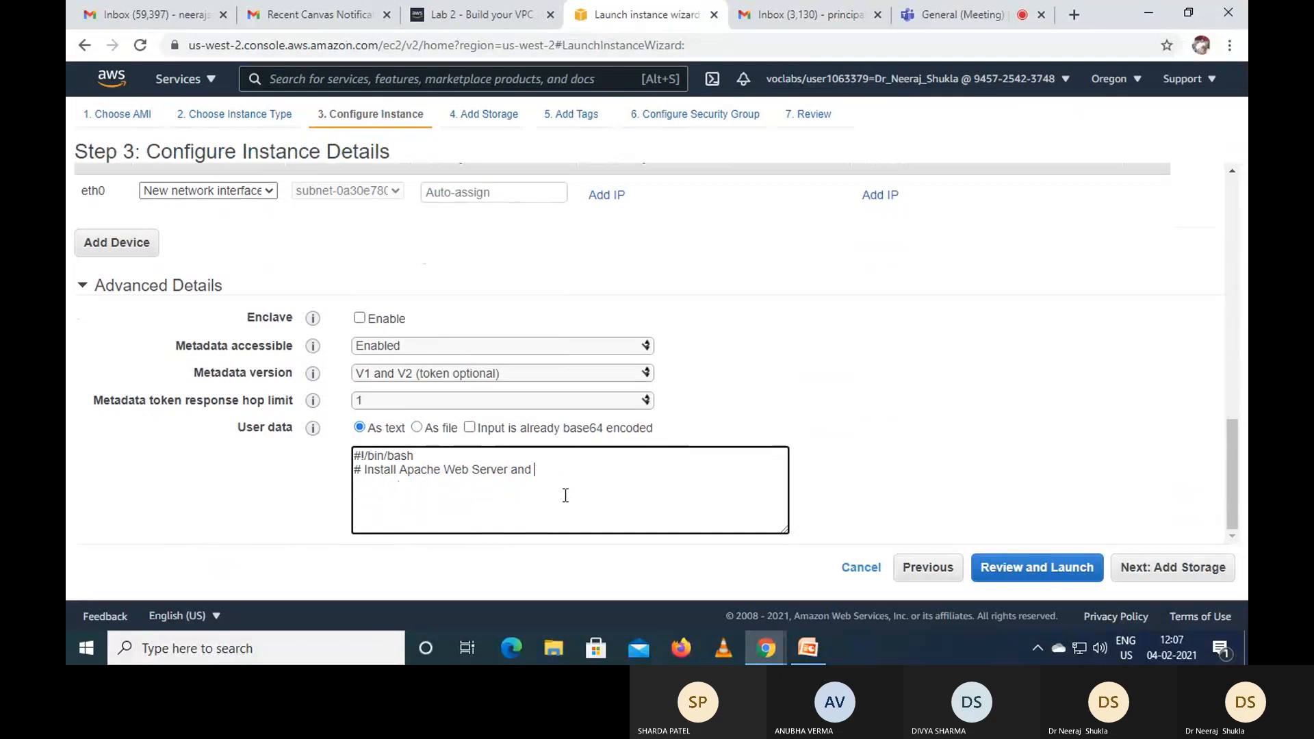
{"action": "key", "text": "BackSpace"}
{"action": "key", "text": "BackSpace"}
{"action": "key", "text": "BackSpace"}
{"action": "key", "text": "BackSpace"}
{"action": "key", "text": "BackSpace"}
{"action": "key", "text": "BackSpace"}
{"action": "key", "text": "BackSpace"}
{"action": "key", "text": "BackSpace"}
{"action": "key", "text": "BackSpace"}
{"action": "key", "text": "BackSpace"}
{"action": "key", "text": "BackSpace"}
{"action": "key", "text": "BackSpace"}
{"action": "key", "text": "BackSpace"}
{"action": "key", "text": "BackSpace"}
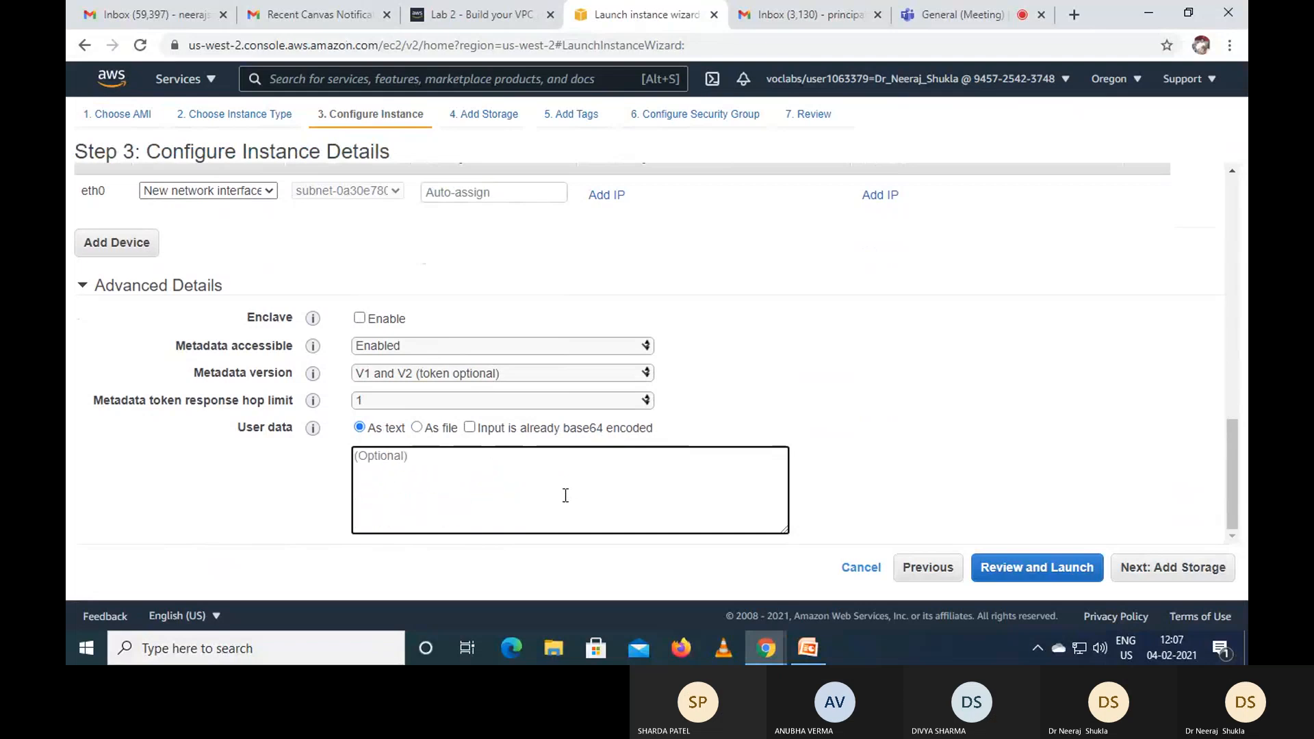
- Paste the lab step 46 script into the empty User data box and review its lines from the beginning
{"action": "right_click", "coordinate": [406, 463]}
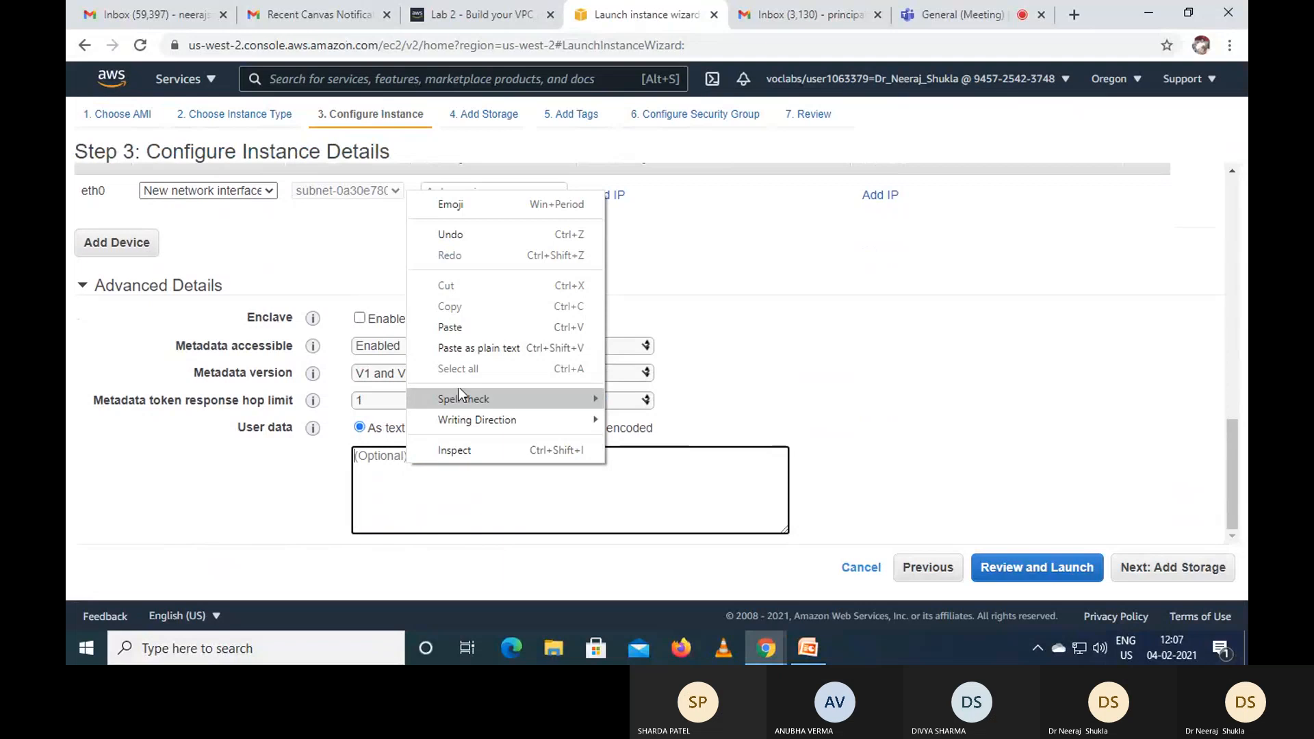
{"action": "left_click", "coordinate": [451, 327]}
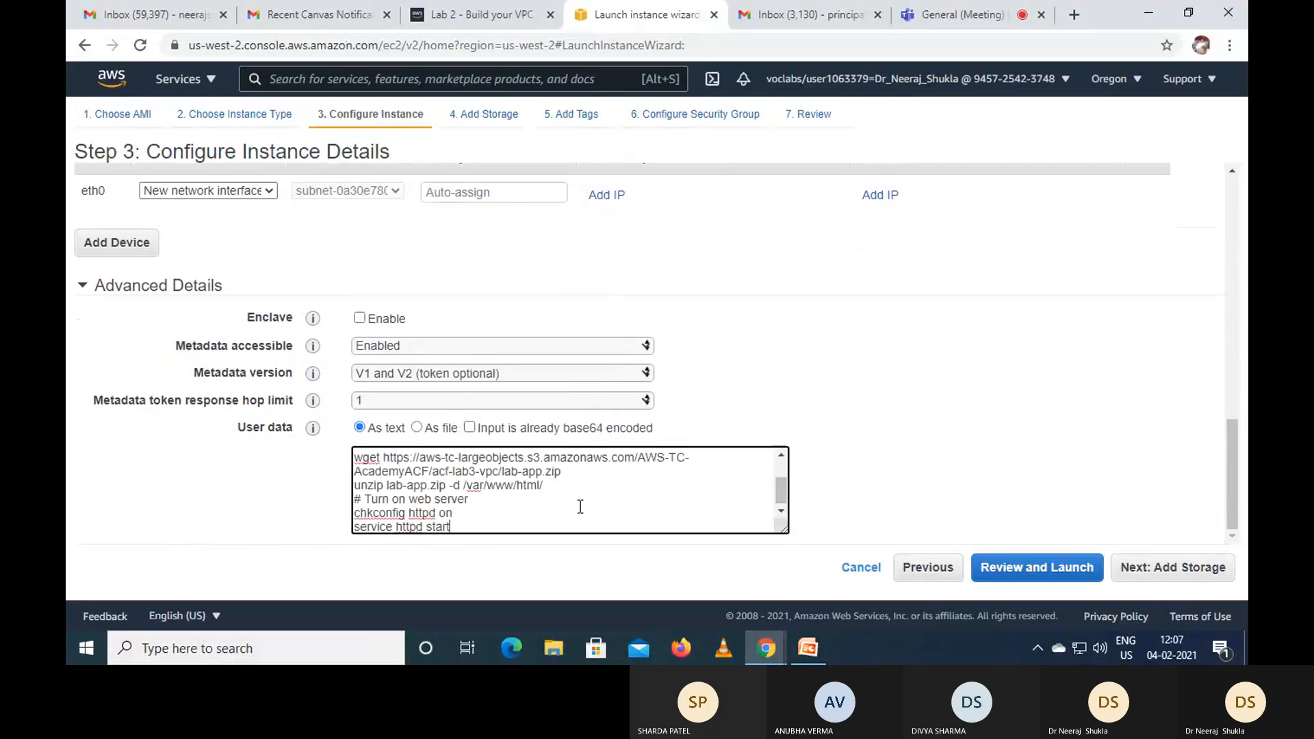
{"action": "scroll", "coordinate": [580, 506], "scroll_direction": "up", "scroll_amount": 8}
{"action": "scroll", "coordinate": [796, 464], "scroll_direction": "down", "scroll_amount": 3}
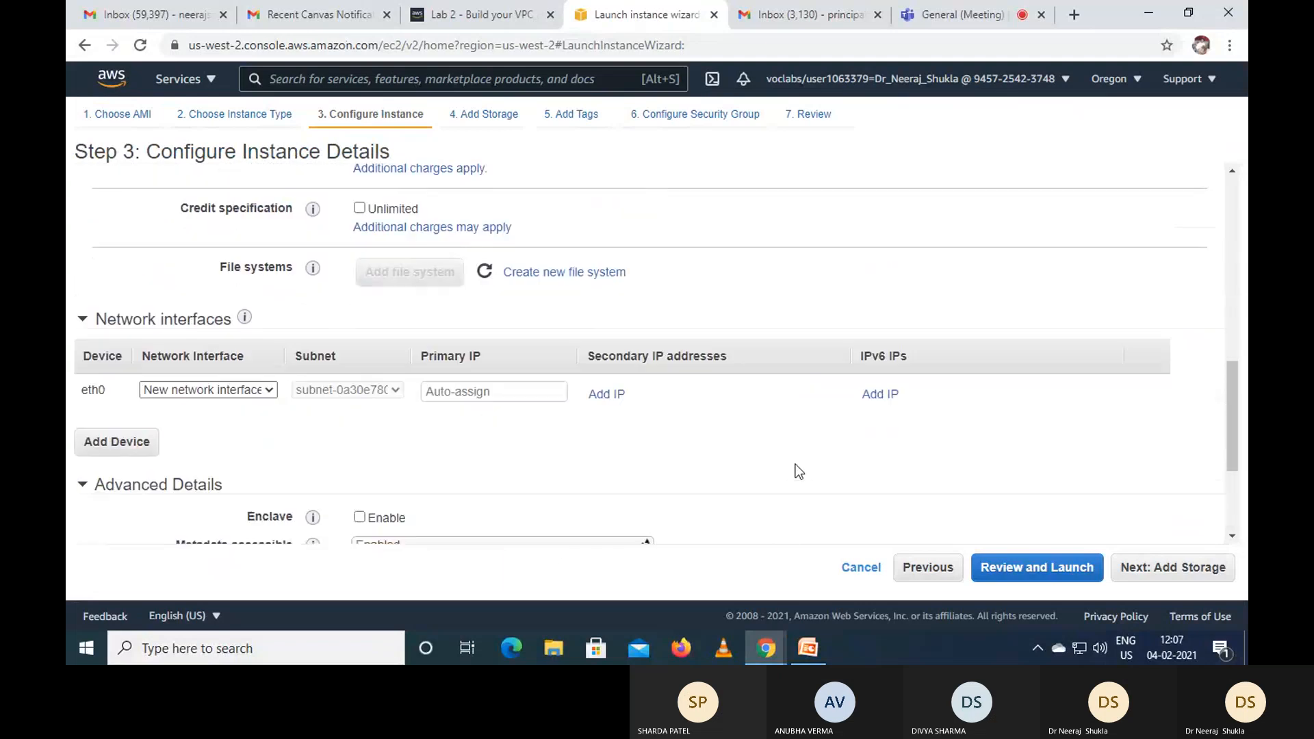
{"action": "scroll", "coordinate": [795, 464], "scroll_direction": "down", "scroll_amount": 3}
{"action": "scroll", "coordinate": [762, 465], "scroll_direction": "down", "scroll_amount": 3}
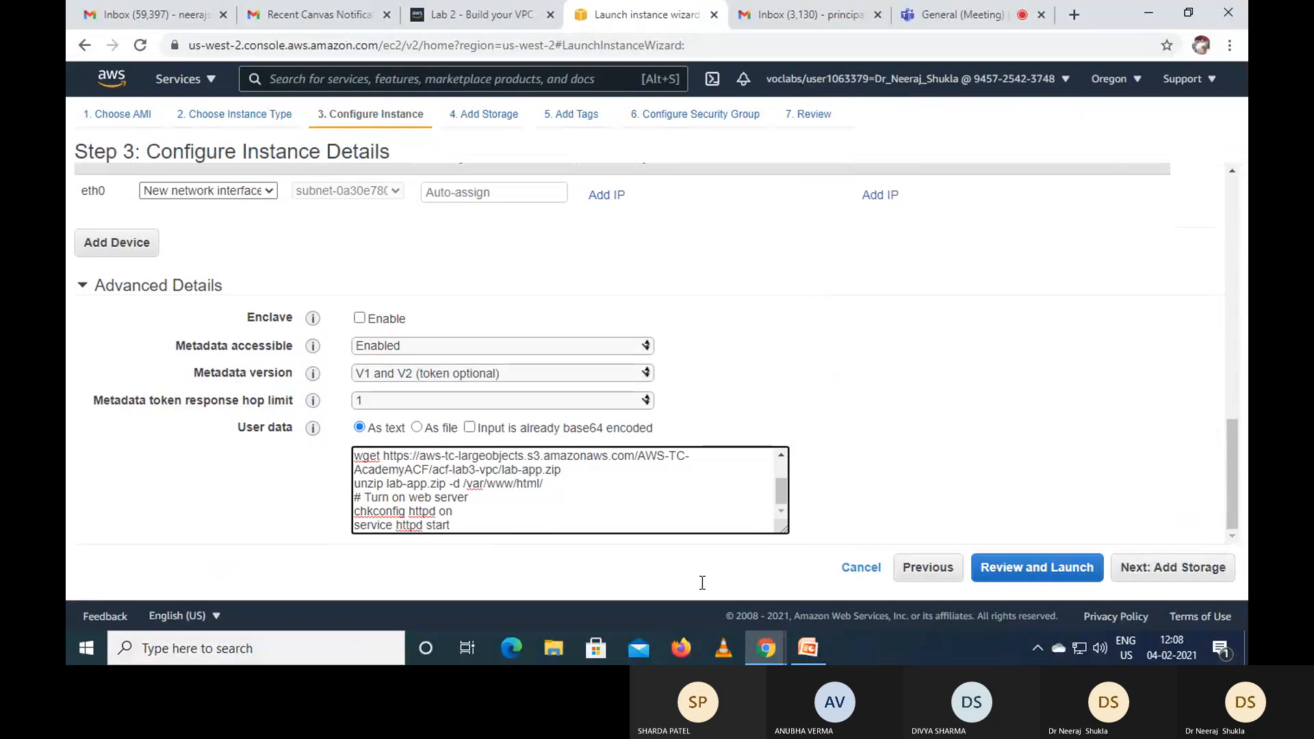
{"action": "scroll", "coordinate": [695, 494], "scroll_direction": "up", "scroll_amount": 2}
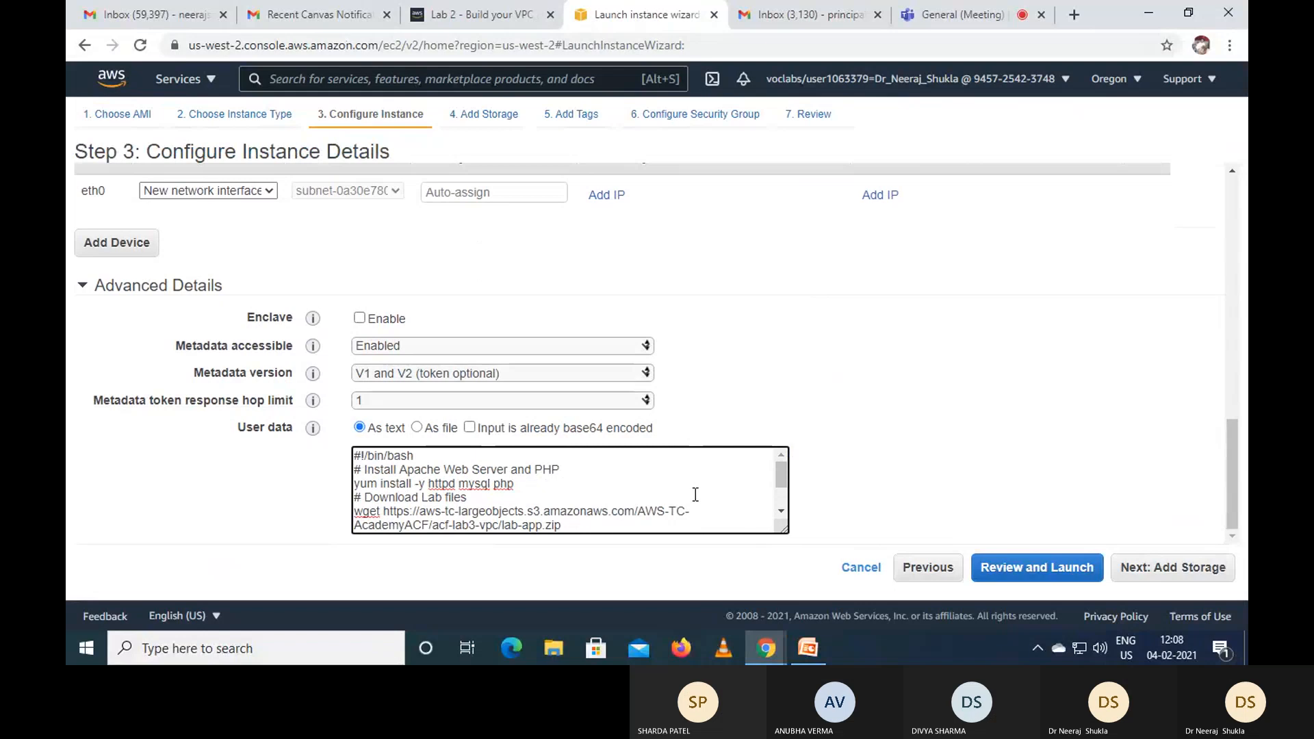
- Check the user data script against the lab instructions, then advance through Add Storage with the default settings to Add Tags
{"action": "scroll", "coordinate": [695, 494], "scroll_direction": "up", "scroll_amount": 2}
{"action": "scroll", "coordinate": [707, 473], "scroll_direction": "down", "scroll_amount": 3}
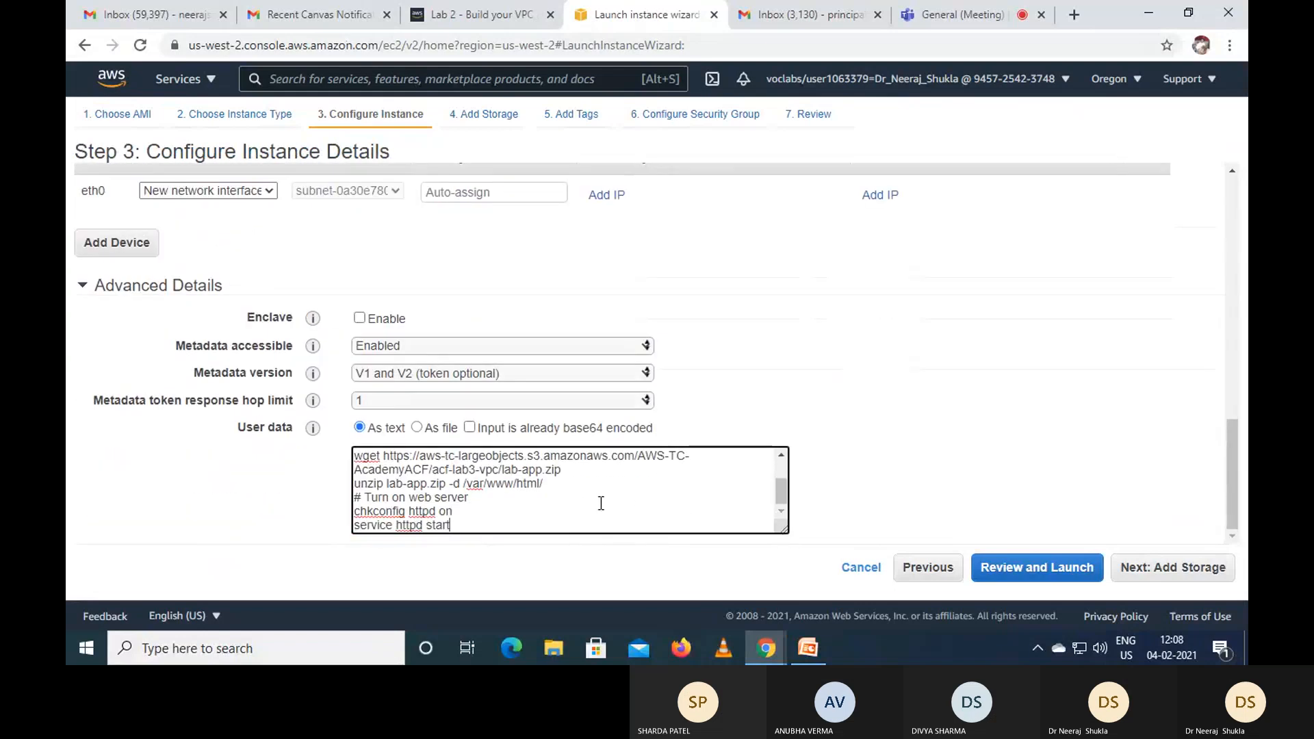
{"action": "left_click", "coordinate": [491, 7]}
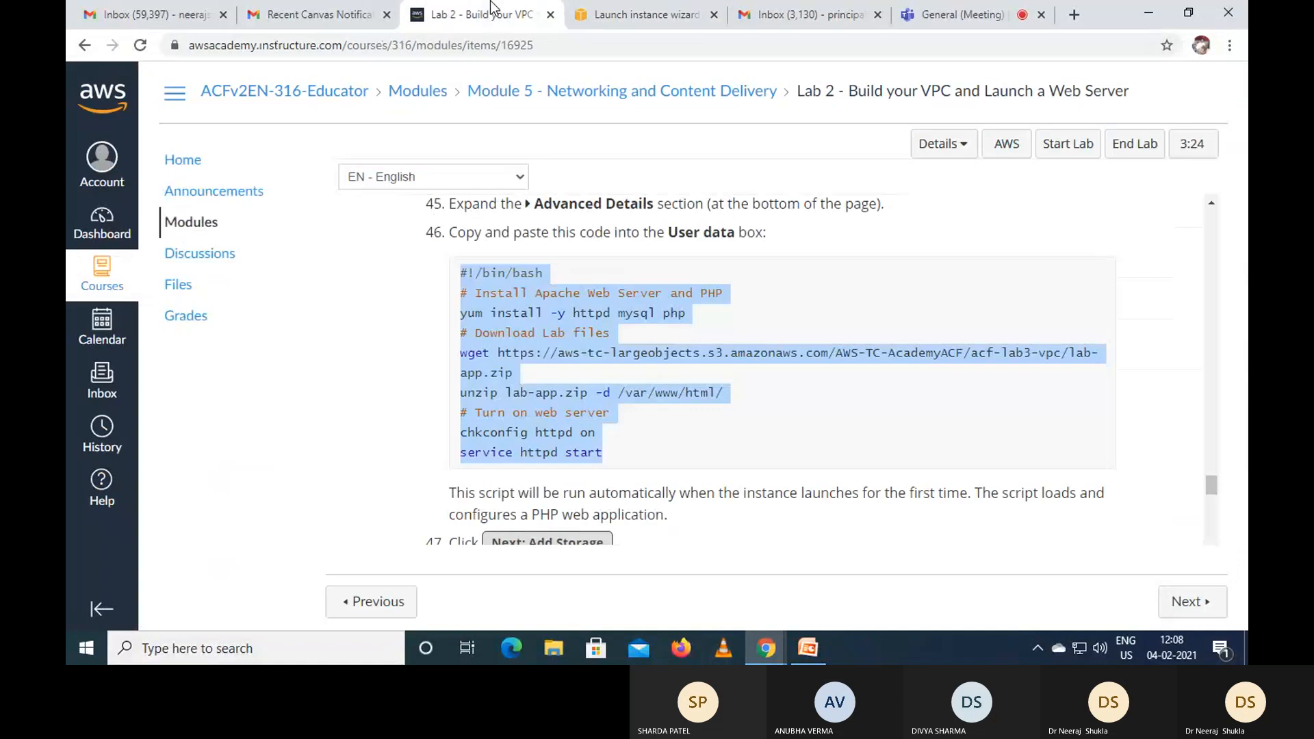
{"action": "scroll", "coordinate": [787, 377], "scroll_direction": "down", "scroll_amount": 4}
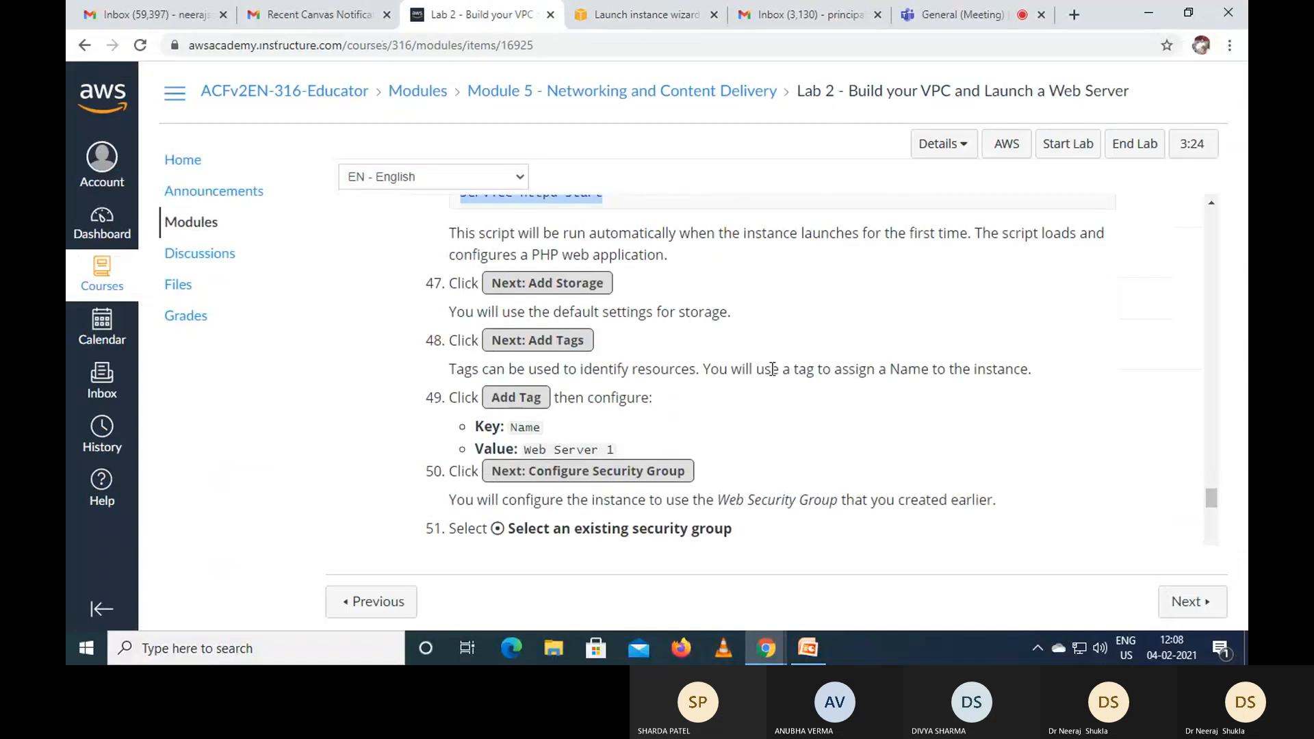
{"action": "scroll", "coordinate": [772, 369], "scroll_direction": "up", "scroll_amount": 3}
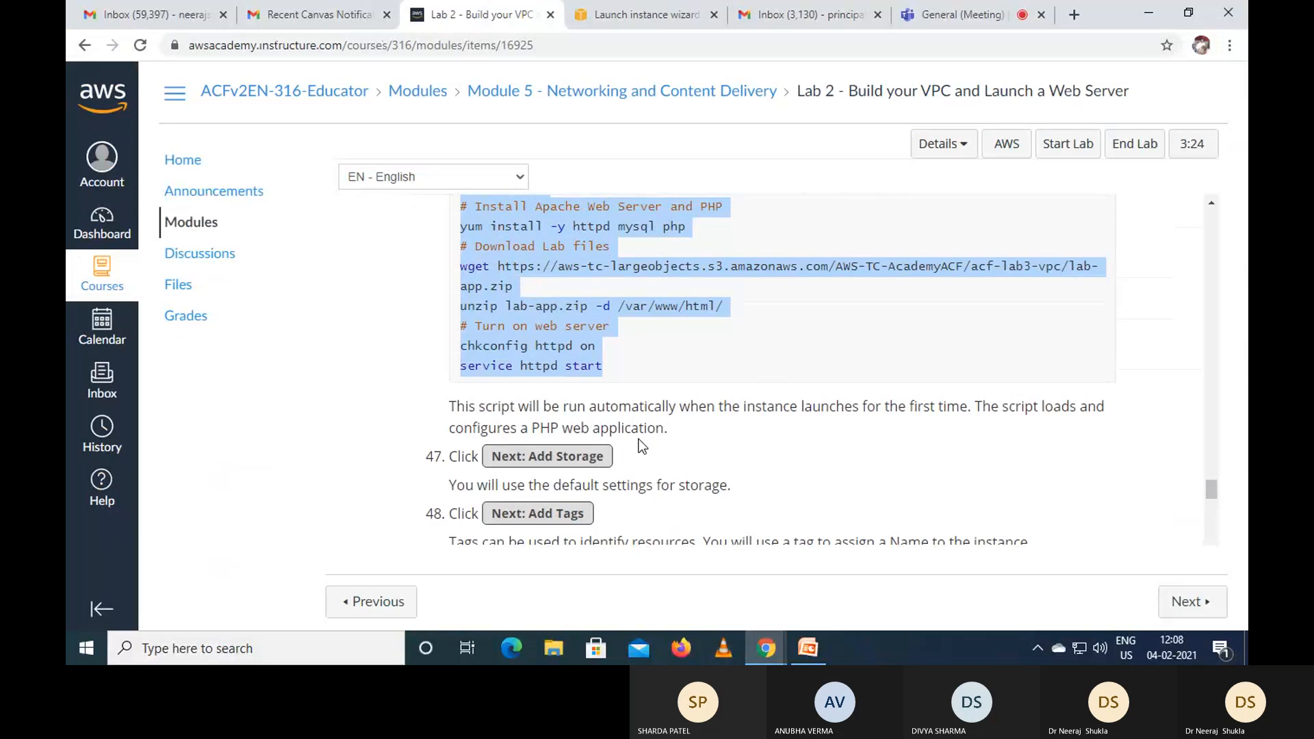
{"action": "scroll", "coordinate": [820, 475], "scroll_direction": "down", "scroll_amount": 3}
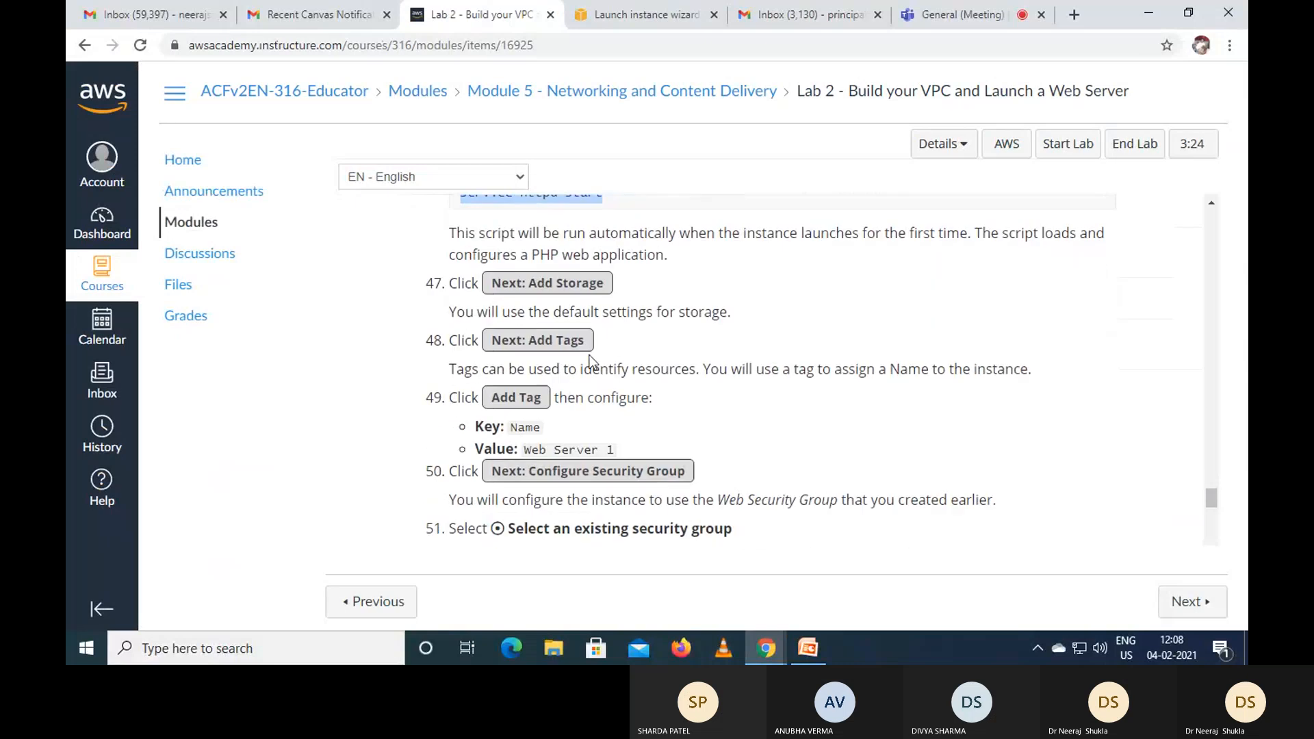
{"action": "left_click", "coordinate": [651, 19]}
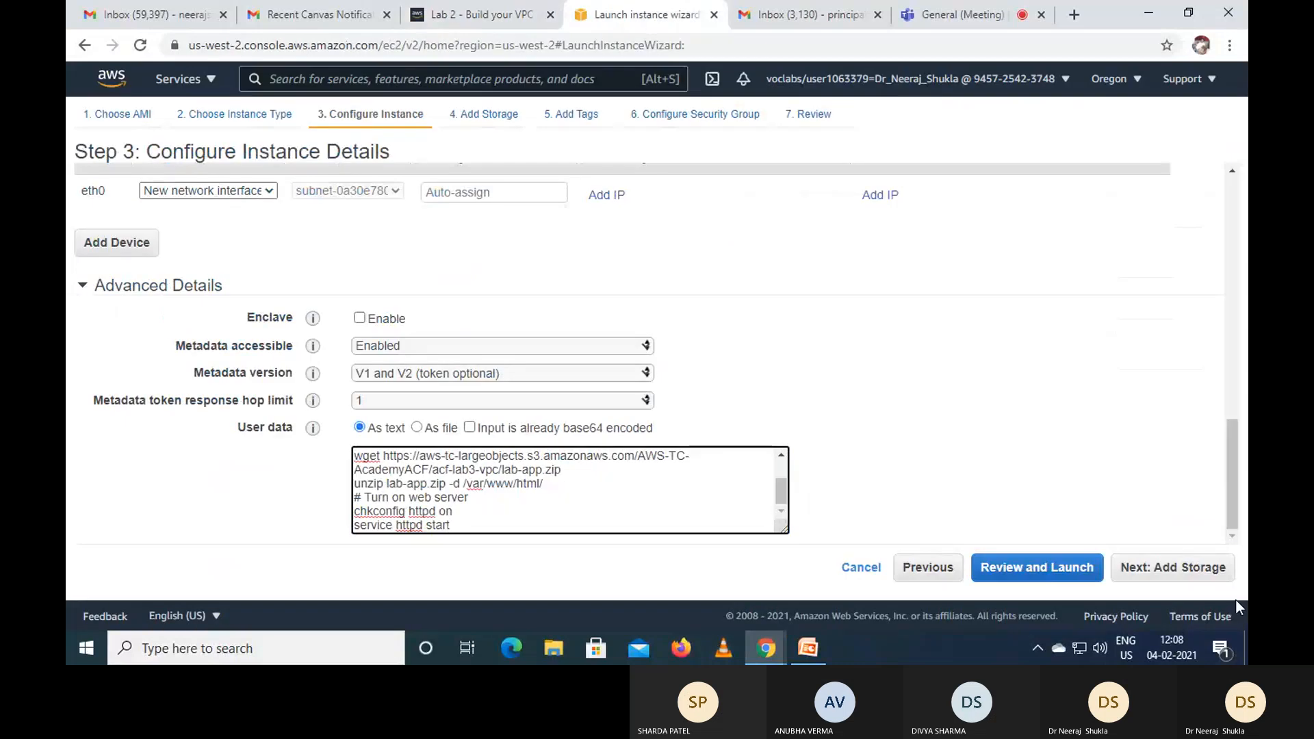
{"action": "left_click", "coordinate": [1189, 581]}
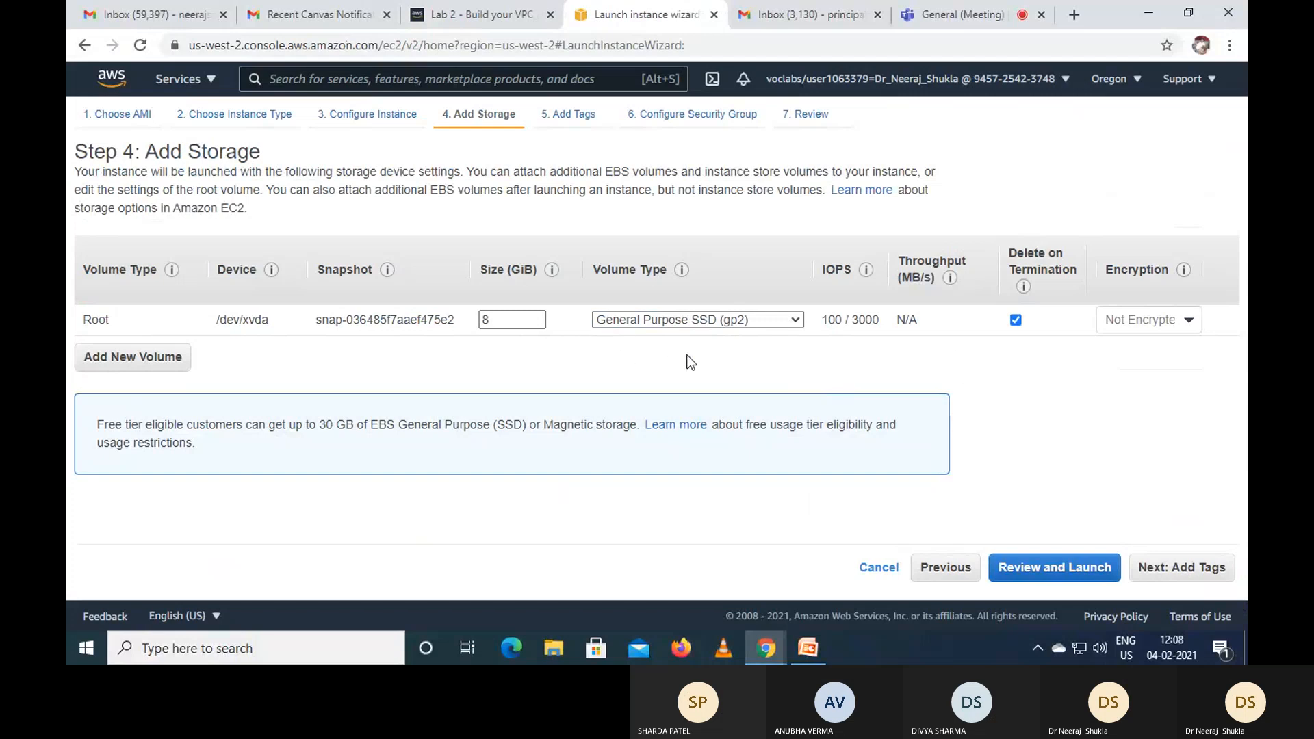
{"action": "left_click", "coordinate": [1180, 567]}
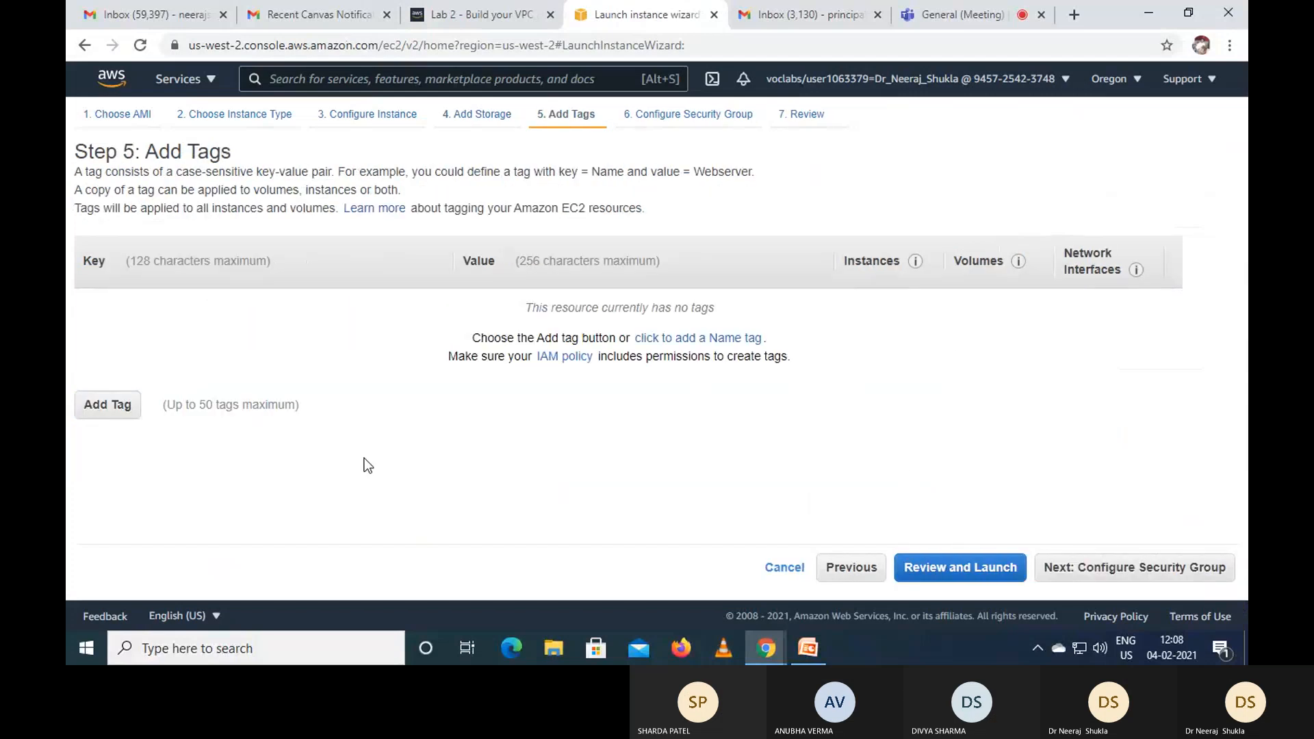
- Add a tag to the instance and set its key to Name, copied from lab step 49
{"action": "left_click", "coordinate": [112, 405]}
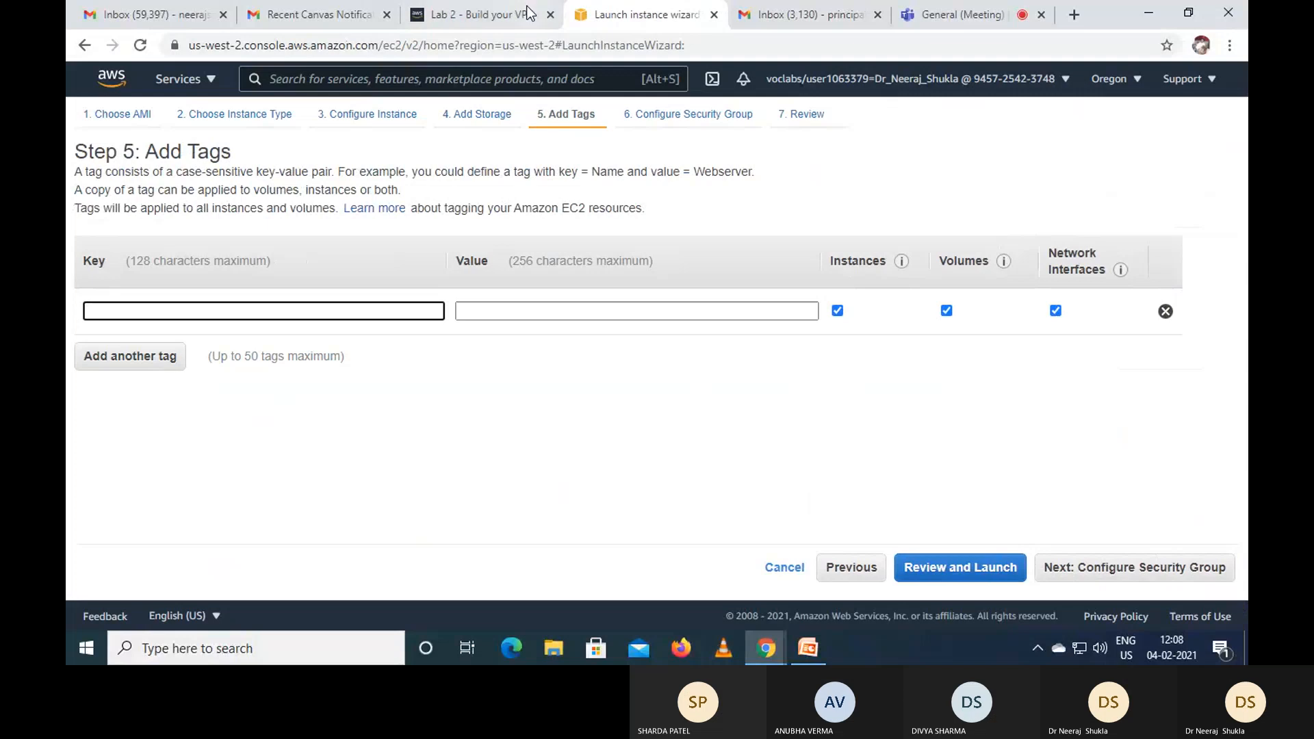
{"action": "left_click", "coordinate": [479, 14]}
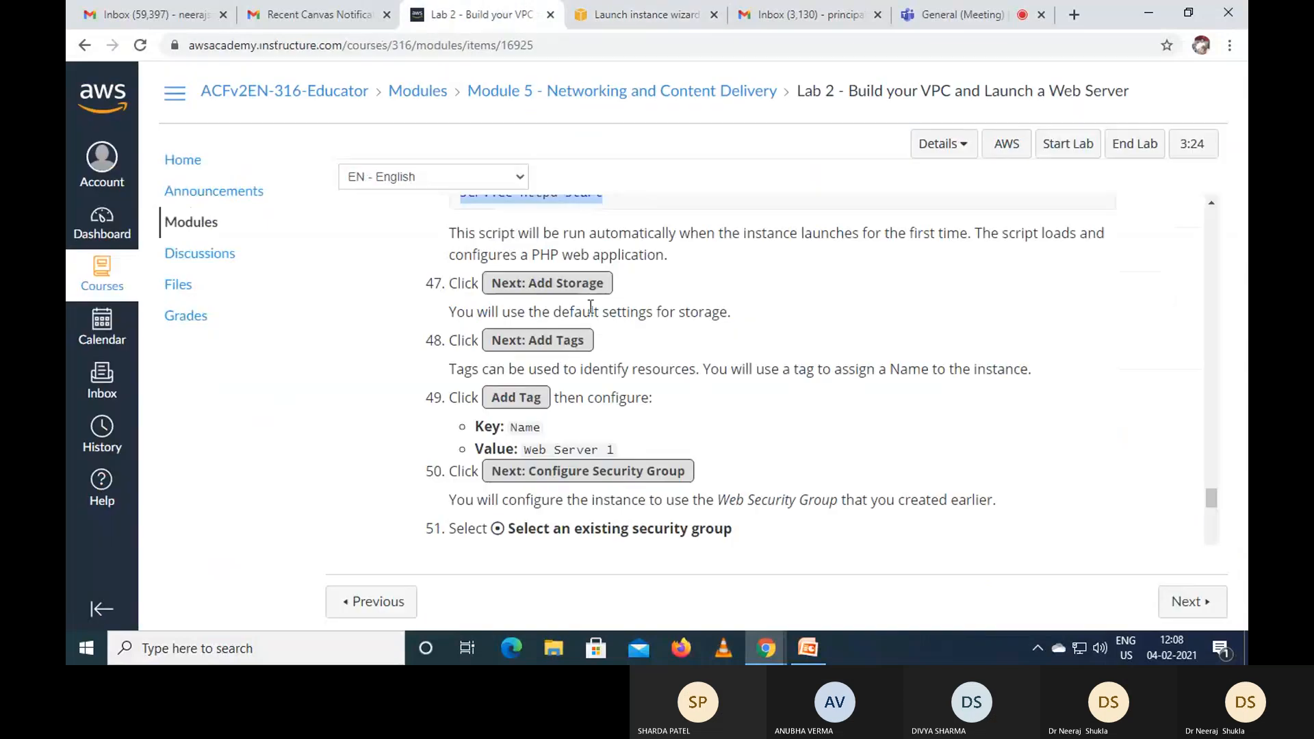
{"action": "mouse_move", "coordinate": [512, 426]}
{"action": "left_mouse_down"}
{"action": "mouse_move", "coordinate": [554, 427]}
{"action": "mouse_move", "coordinate": [532, 424]}
{"action": "left_mouse_up"}
{"action": "right_click", "coordinate": [532, 426]}
{"action": "left_click", "coordinate": [557, 439]}
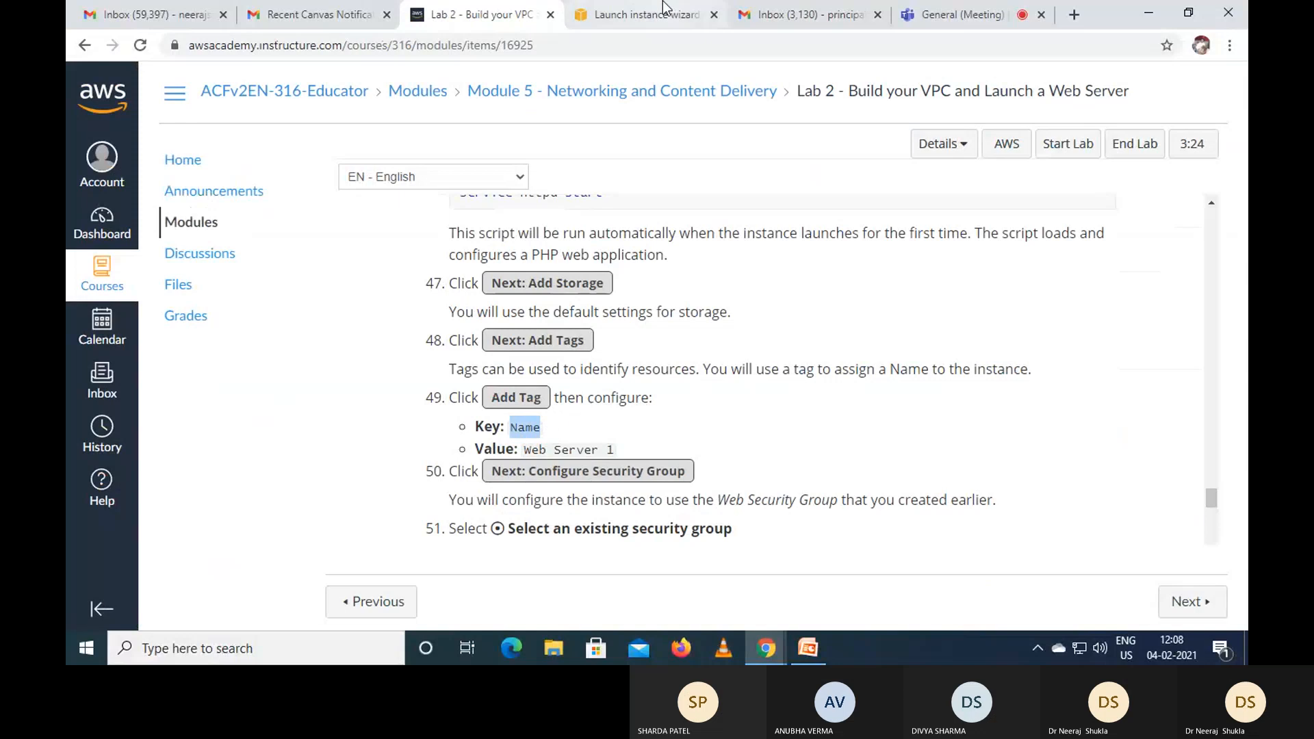
{"action": "left_click", "coordinate": [657, 14]}
{"action": "right_click", "coordinate": [220, 312]}
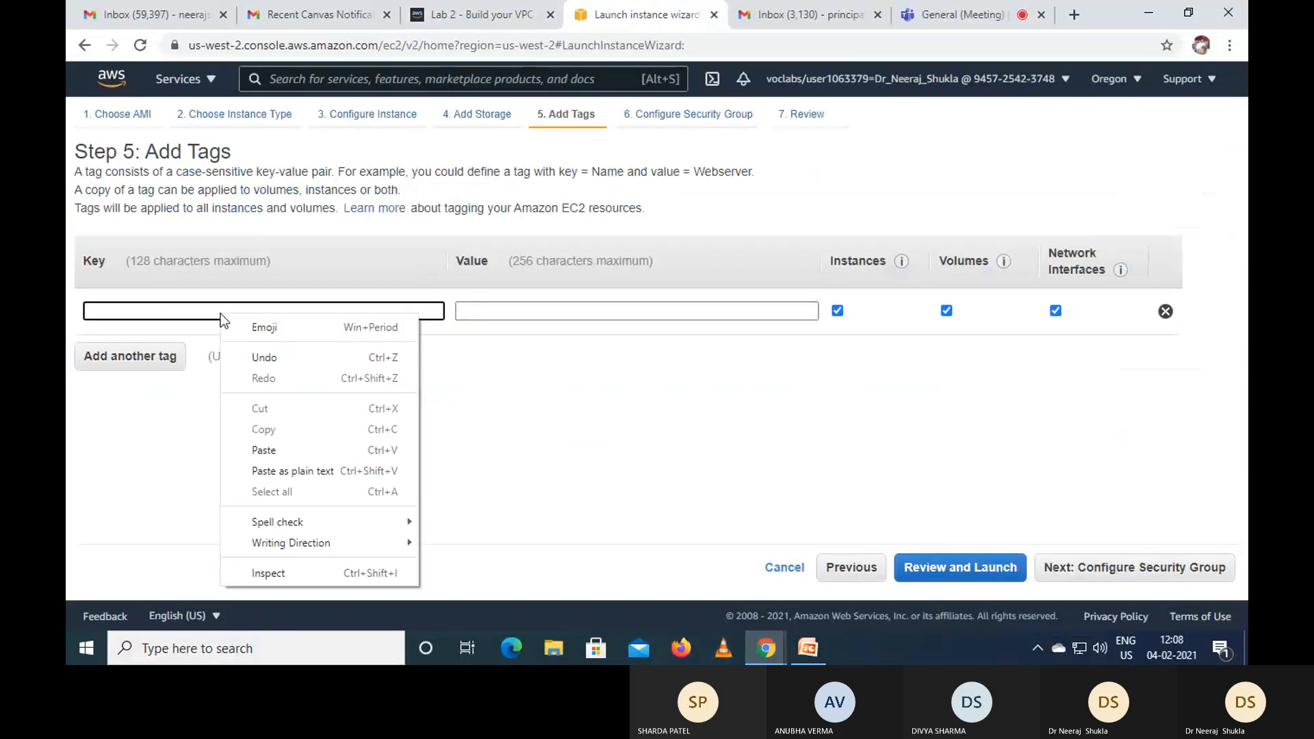
{"action": "left_click", "coordinate": [290, 450]}
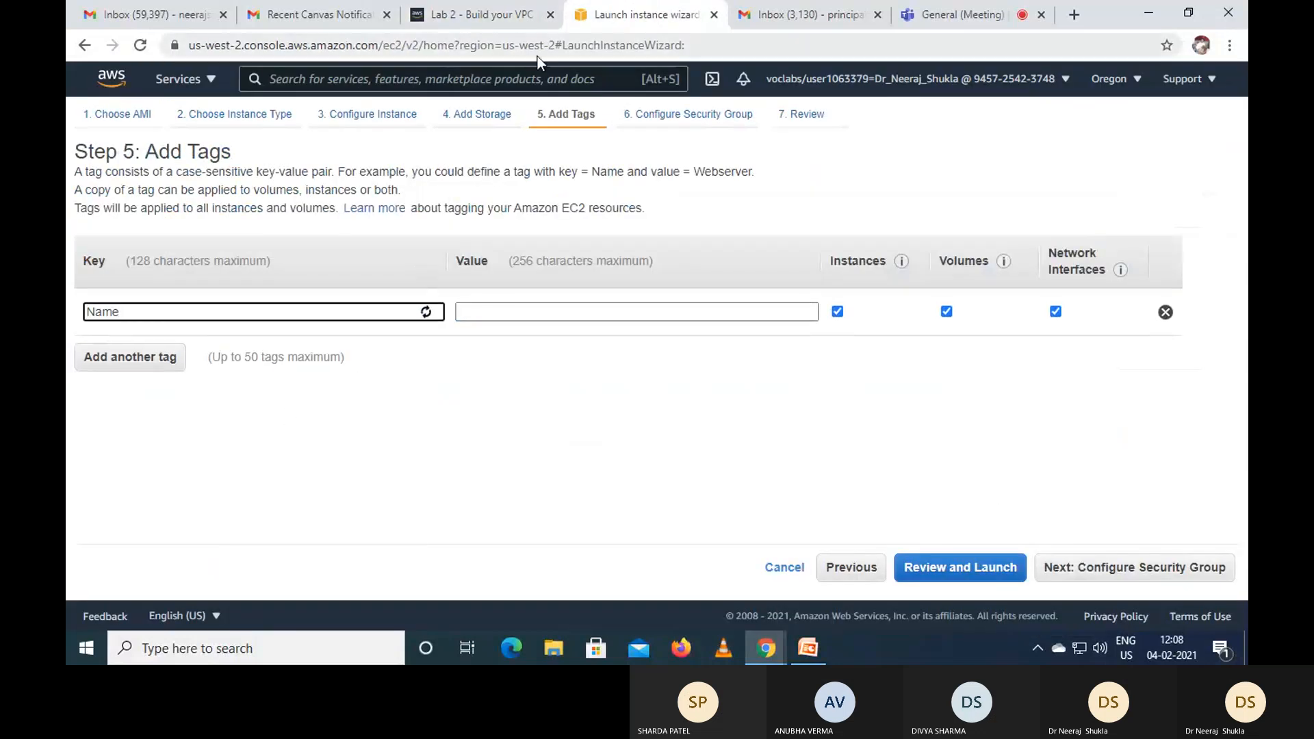
- Set the Name tag's value to Web Server 1, copied from lab step 49
{"action": "left_click", "coordinate": [507, 21]}
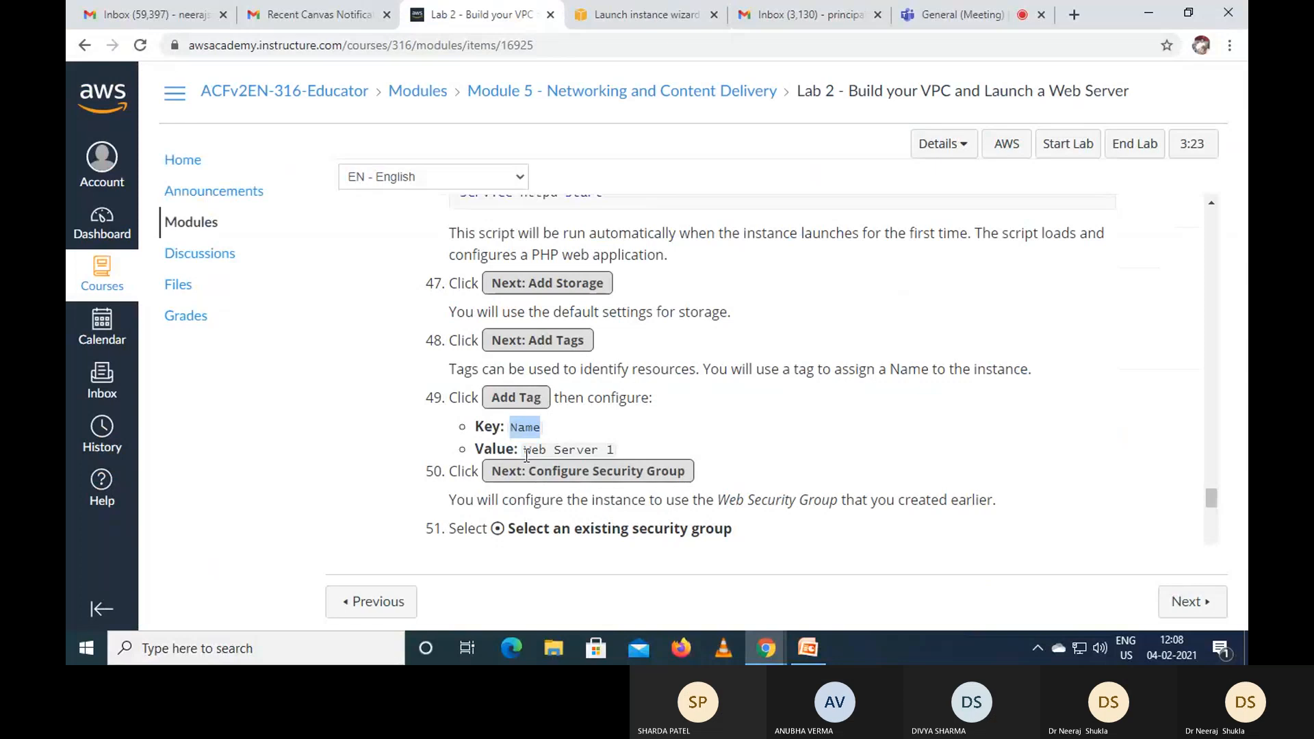
{"action": "left_click_drag", "start_coordinate": [525, 450], "coordinate": [614, 451]}
{"action": "right_click", "coordinate": [615, 451]}
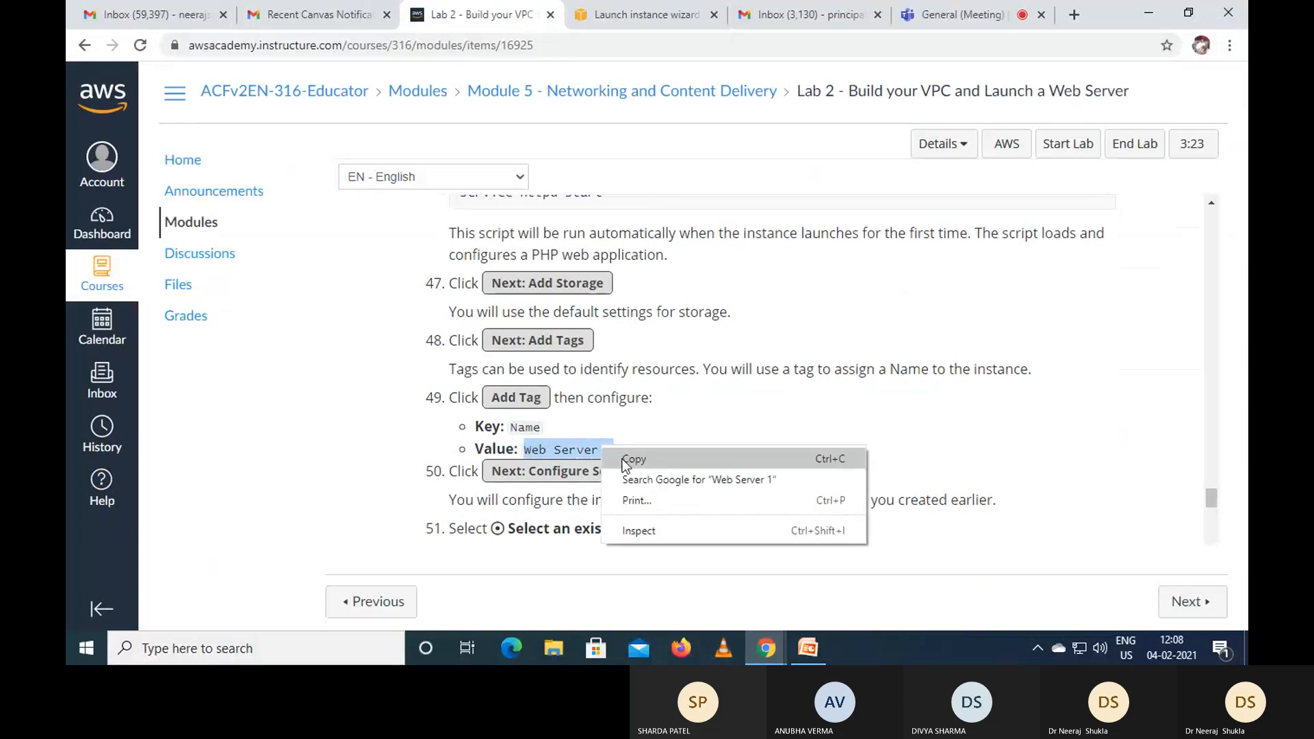
{"action": "left_click", "coordinate": [639, 456]}
{"action": "left_click", "coordinate": [633, 15]}
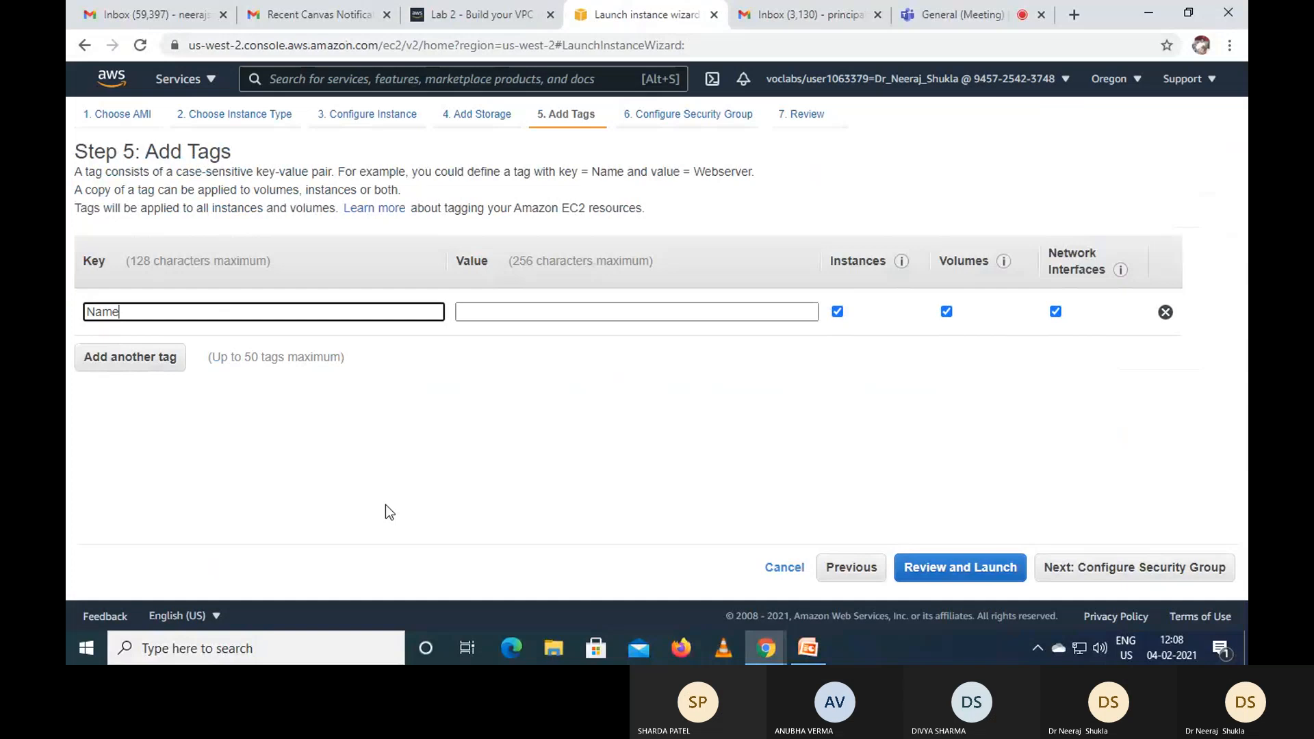
{"action": "left_click", "coordinate": [539, 311]}
{"action": "right_click", "coordinate": [542, 312]}
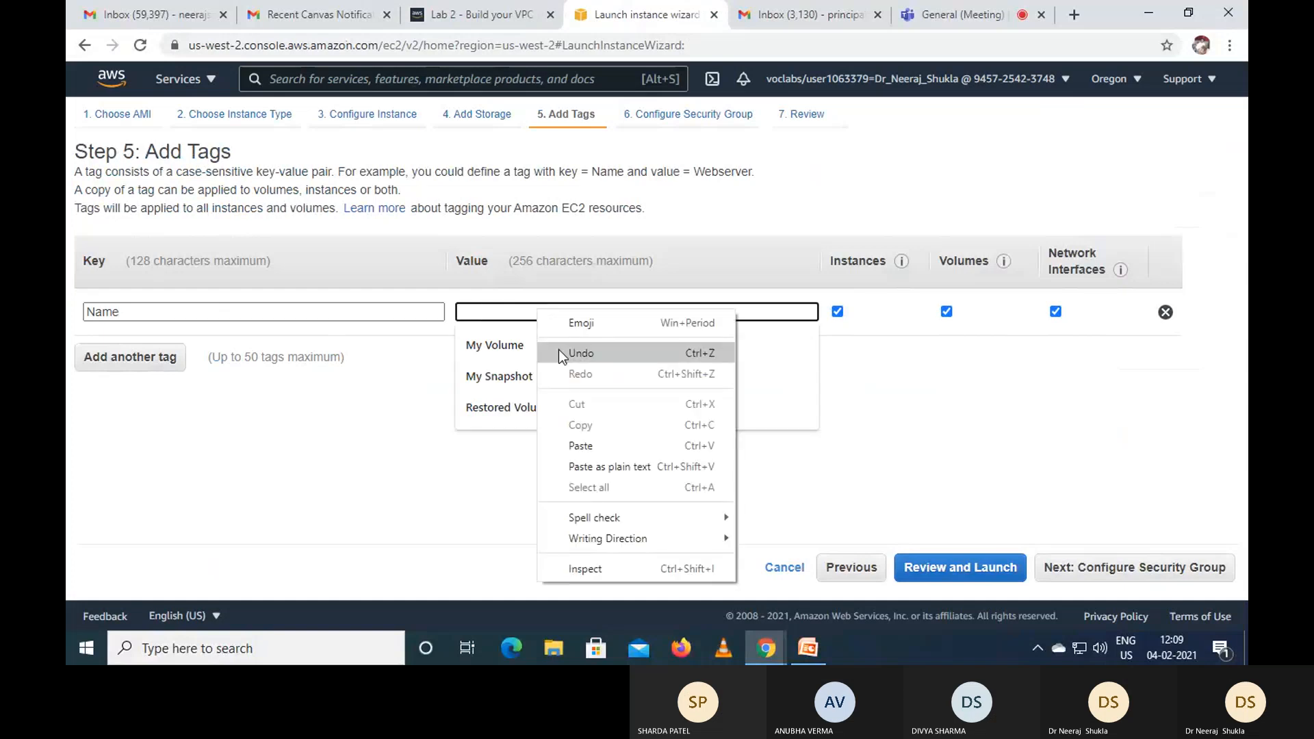
{"action": "left_click", "coordinate": [588, 440]}
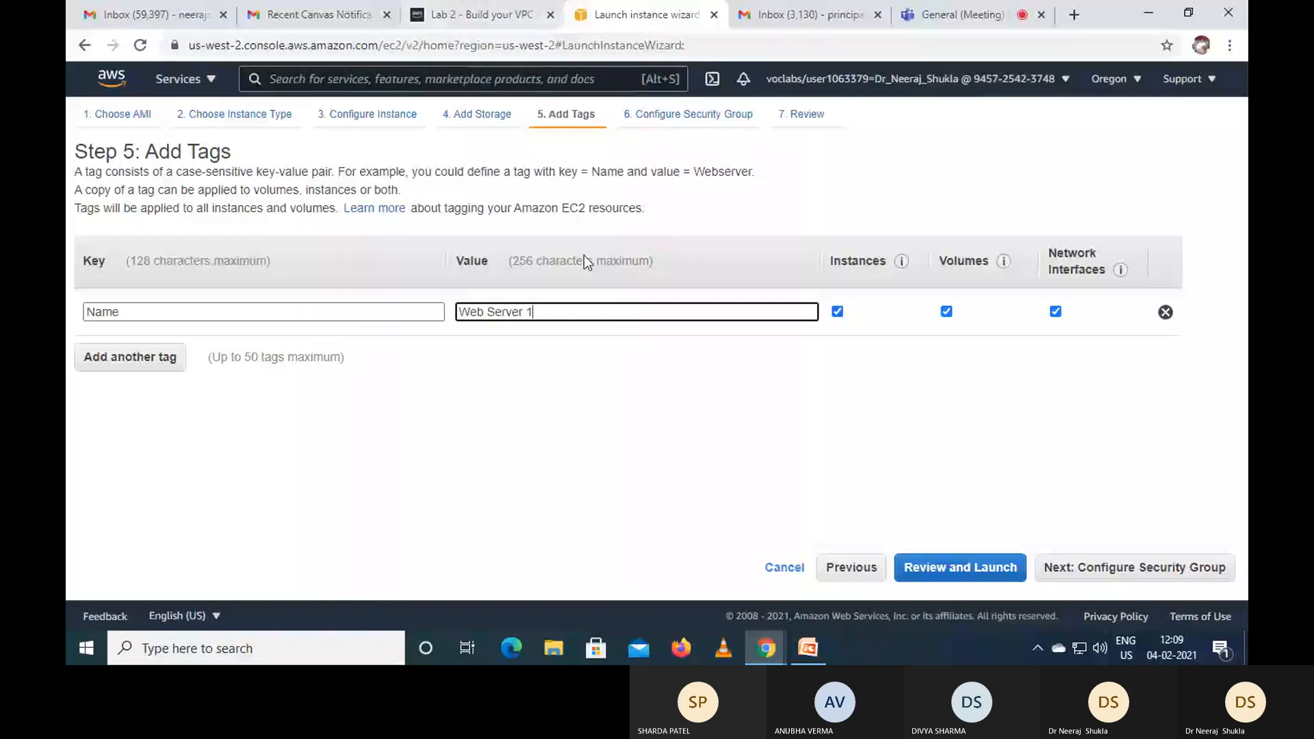
- Continue to Configure Security Group and assign the existing Web Security Group to the instance, following lab steps 50 to 52
{"action": "key", "text": "ctrl+shift+Tab"}
{"action": "scroll", "coordinate": [810, 475], "scroll_direction": "down", "scroll_amount": 2}
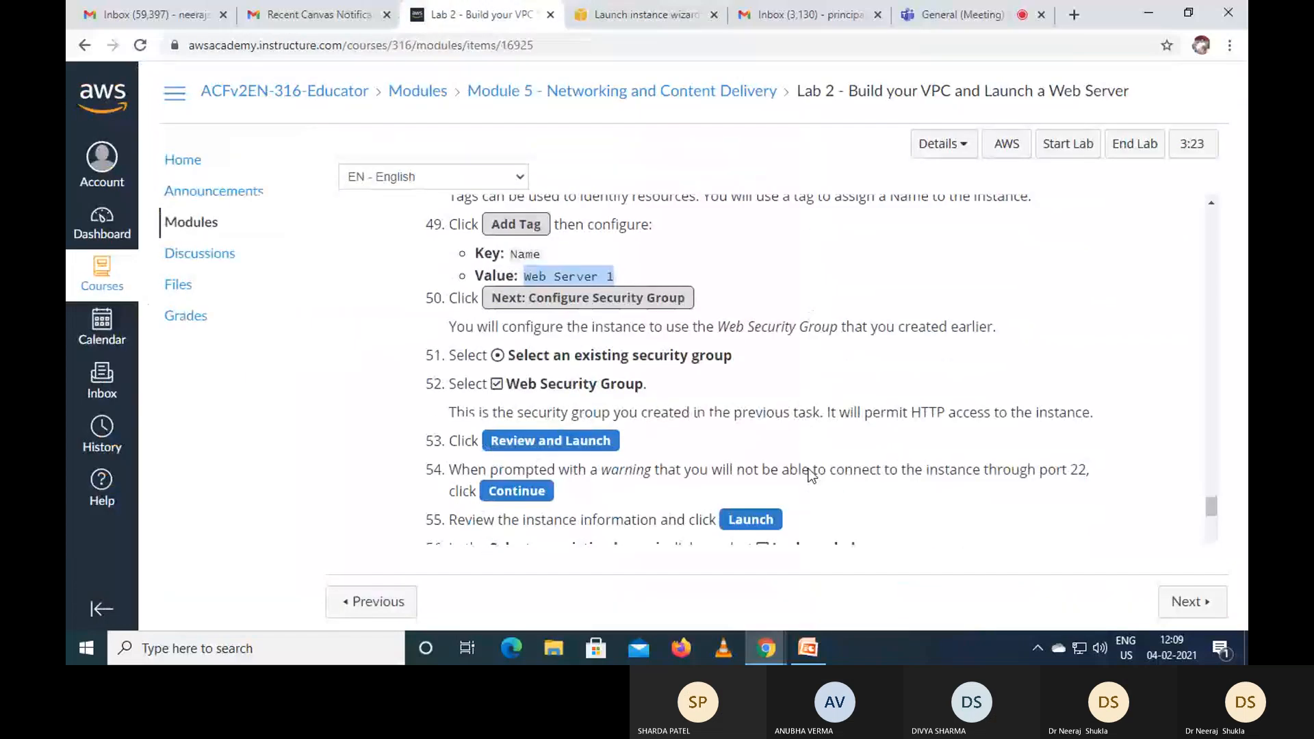
{"action": "left_click", "coordinate": [641, 14]}
{"action": "key", "text": "ctrl+v"}
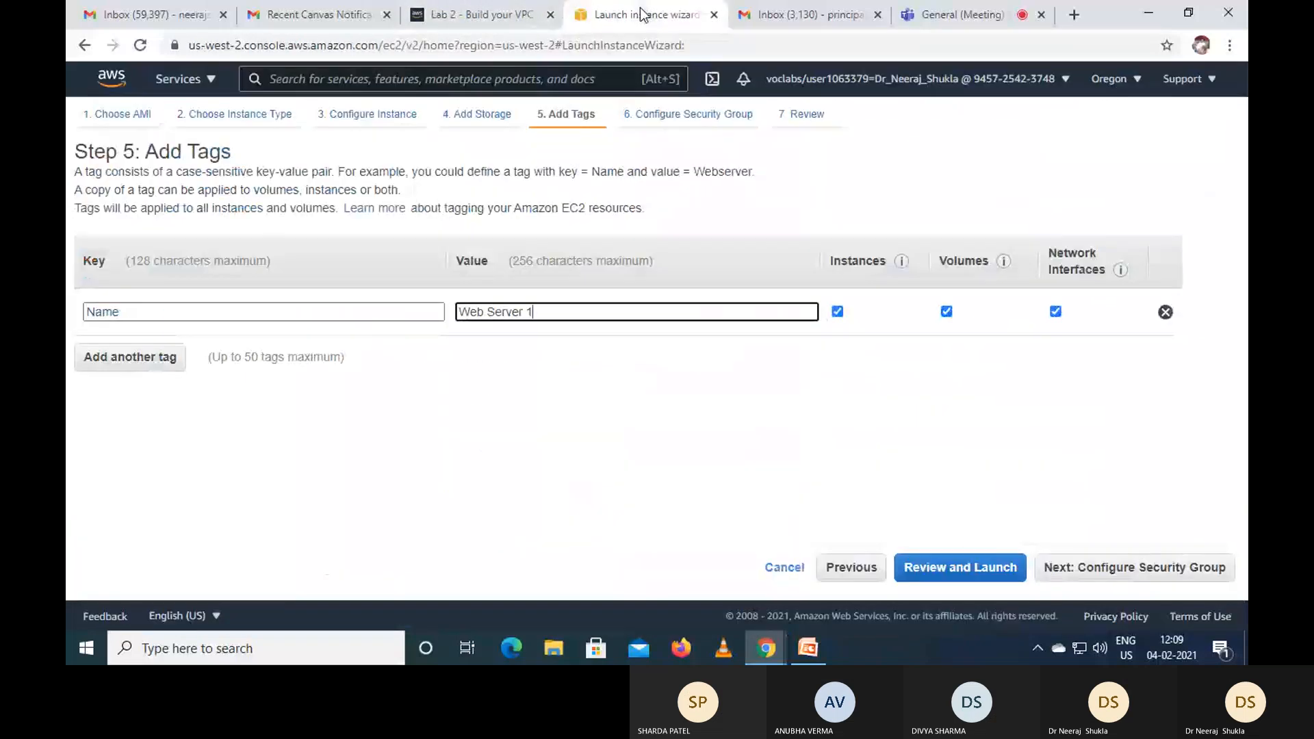
{"action": "left_click", "coordinate": [1134, 568]}
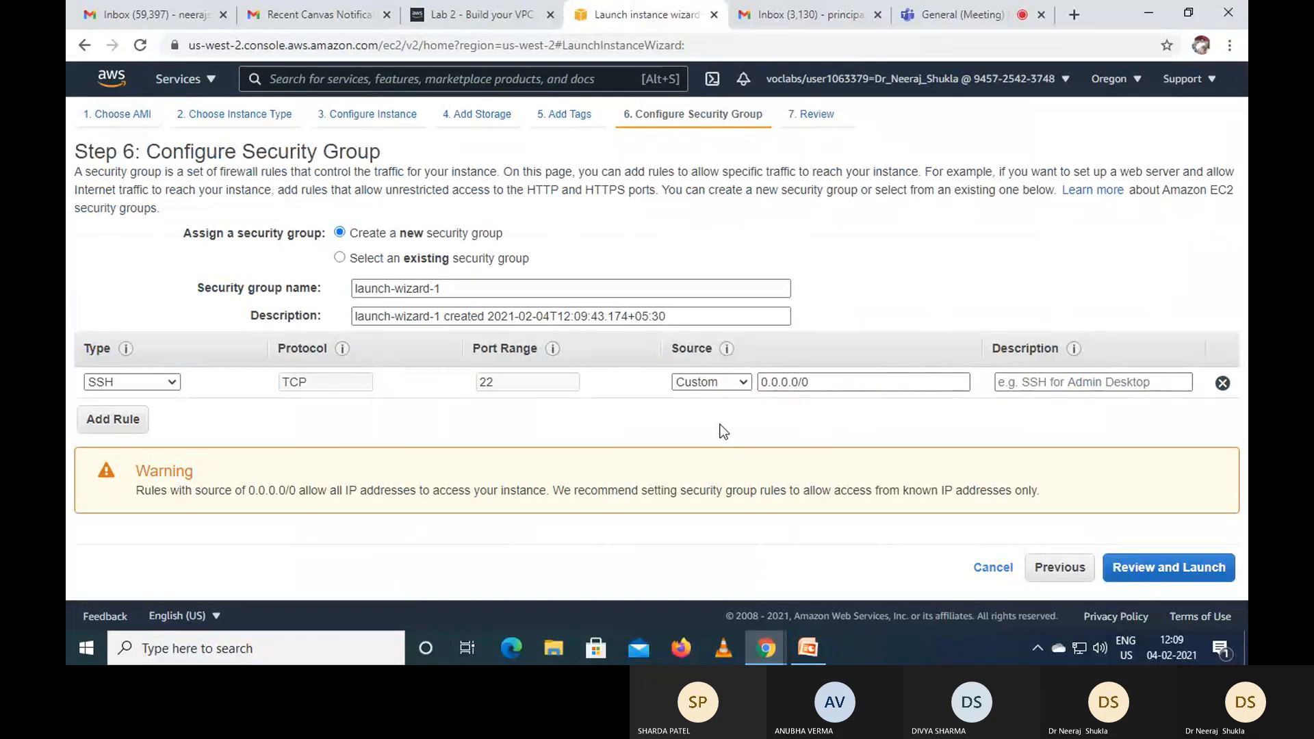
{"action": "left_click", "coordinate": [342, 259]}
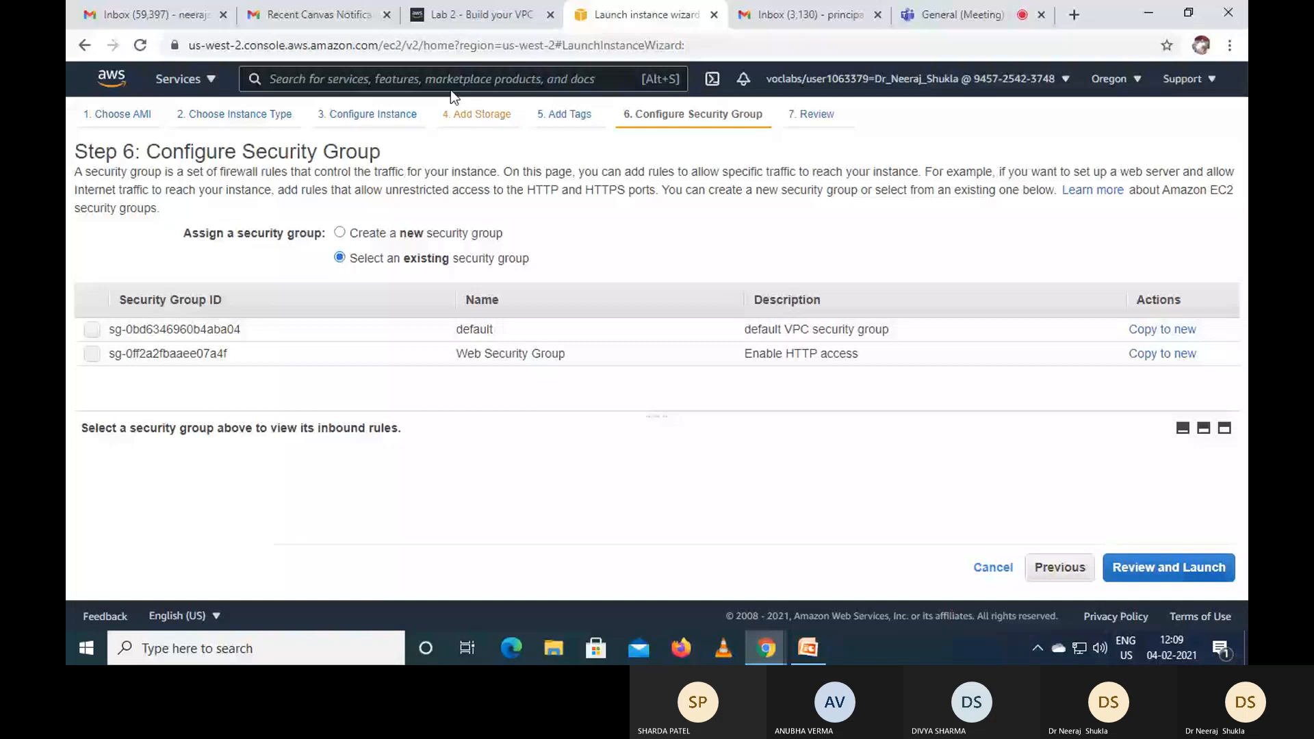
{"action": "left_click", "coordinate": [472, 14]}
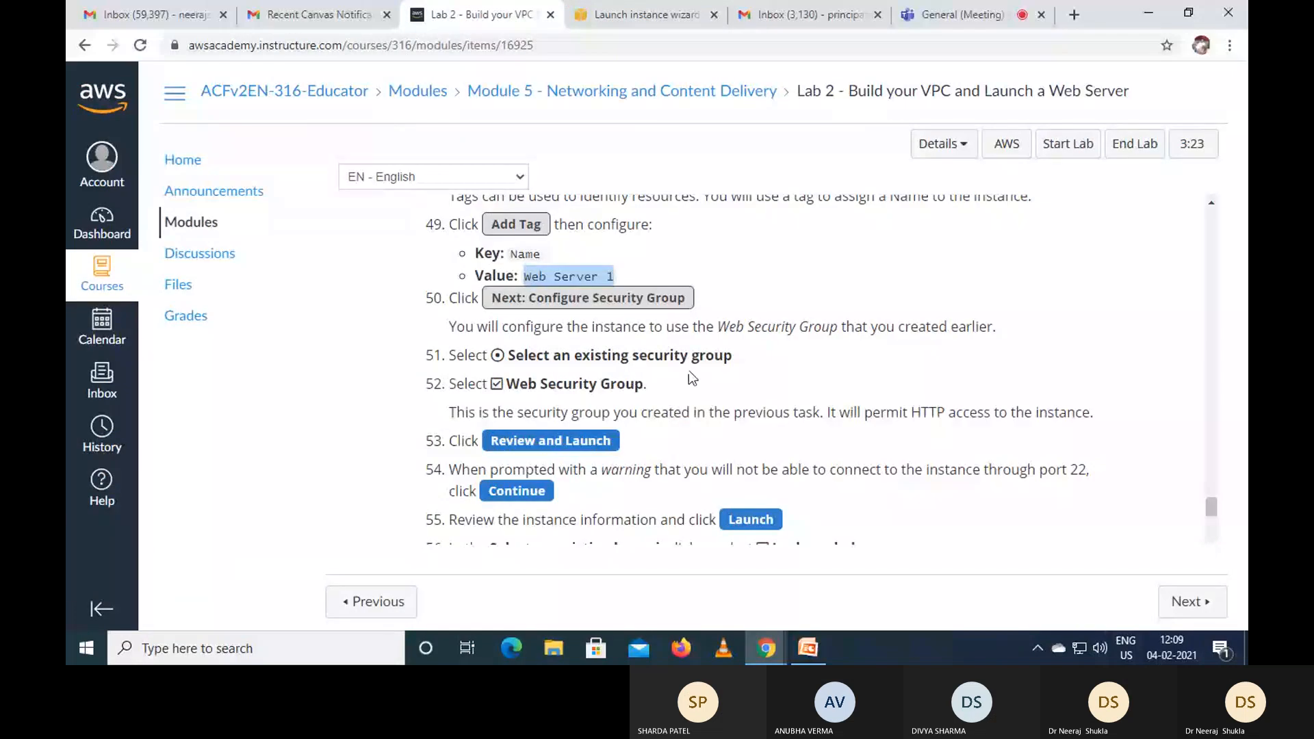
{"action": "left_click", "coordinate": [636, 16]}
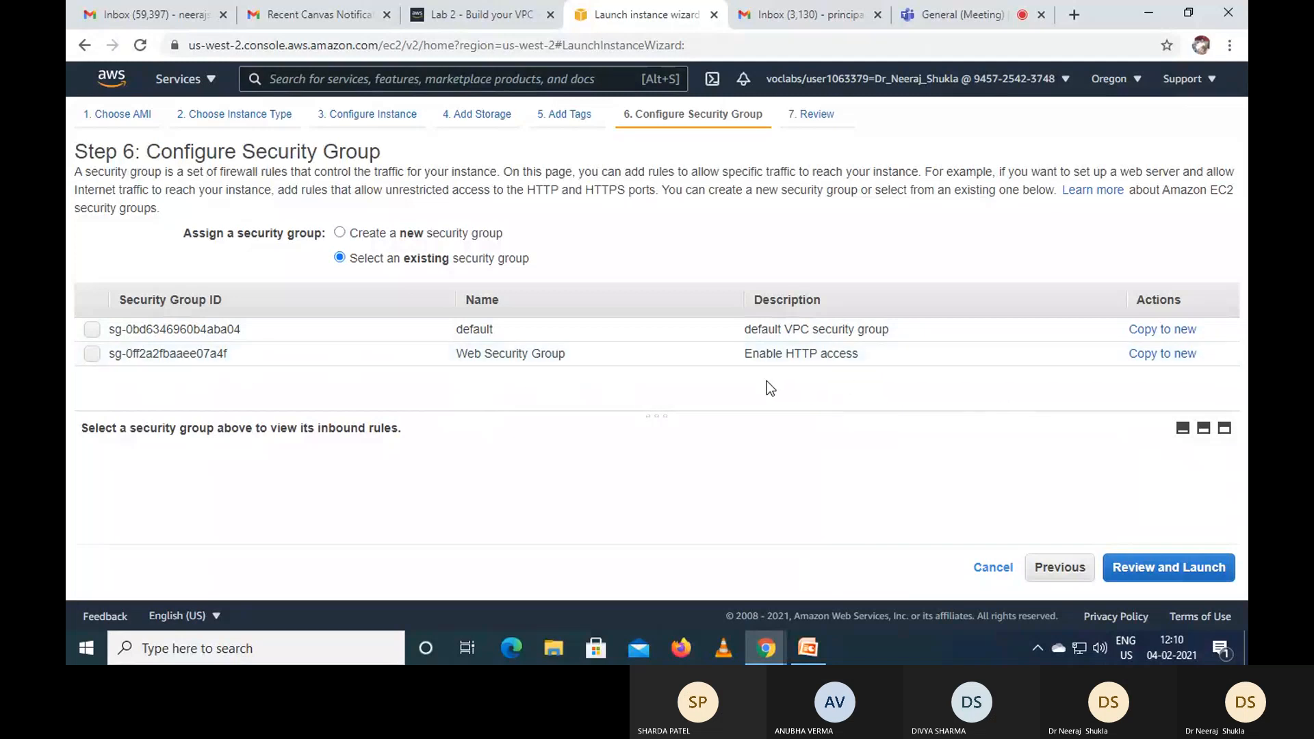
{"action": "left_click", "coordinate": [91, 355]}
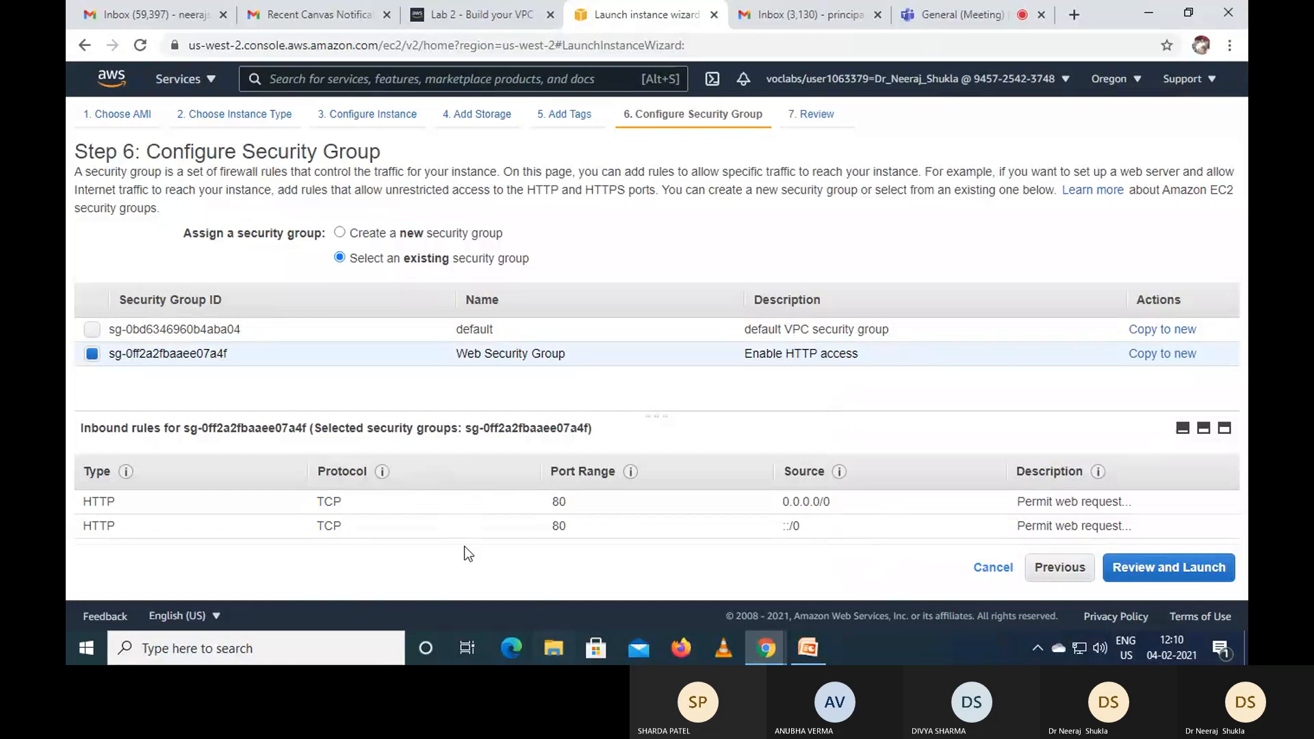
- Proceed to Review Instance Launch as in lab steps 53 and 54, continuing past the port 22 warning
{"action": "left_click", "coordinate": [462, 13]}
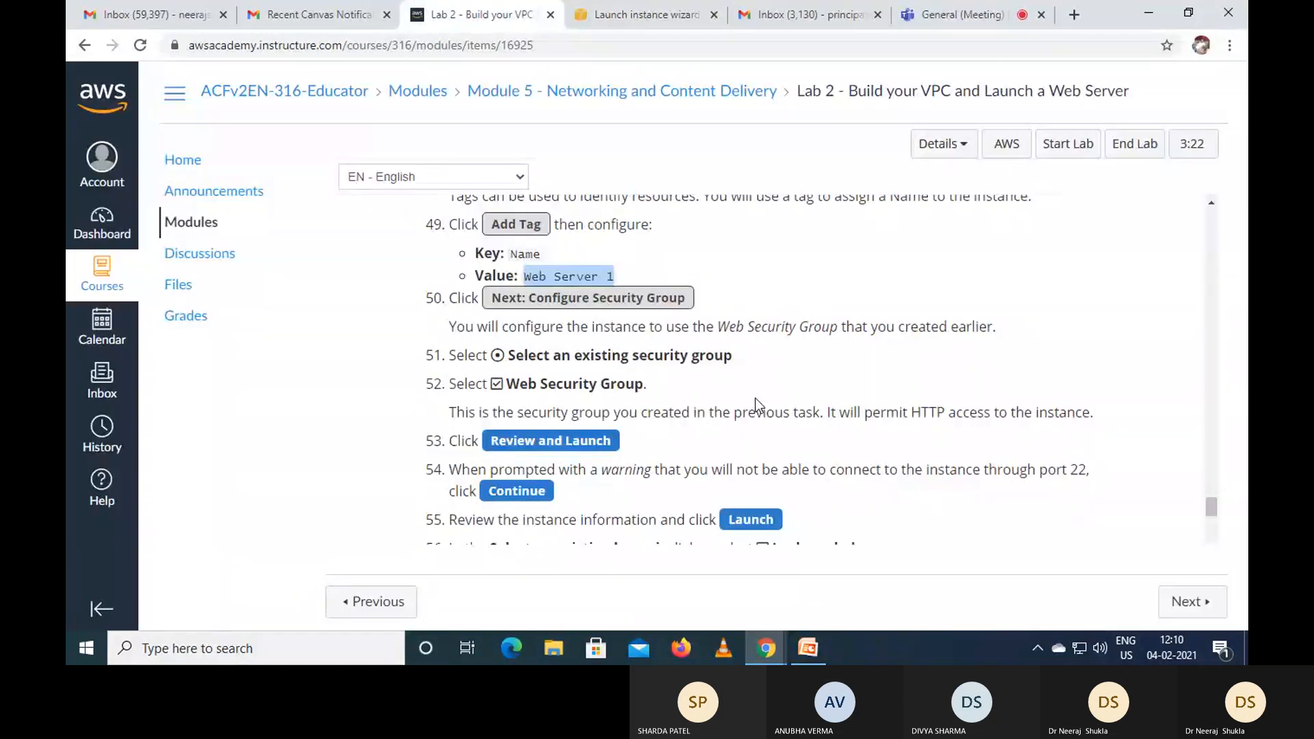
{"action": "scroll", "coordinate": [787, 419], "scroll_direction": "down", "scroll_amount": 1}
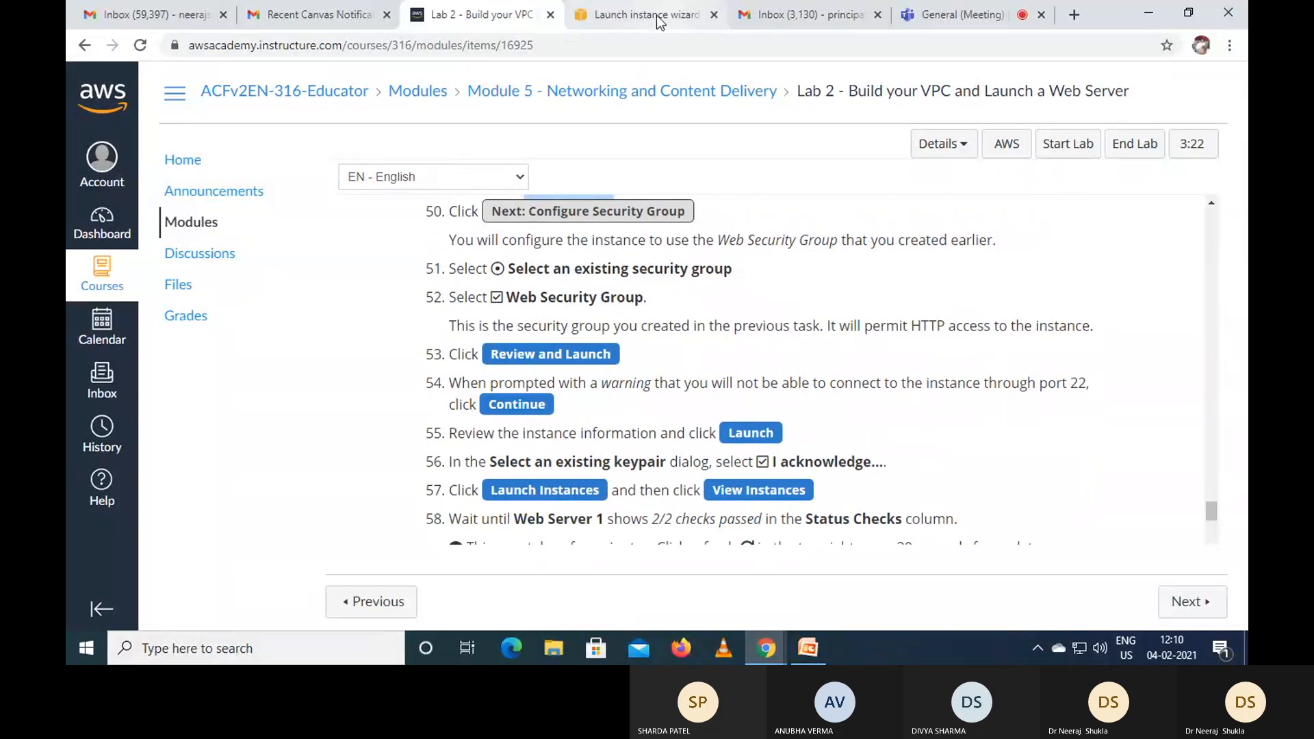
{"action": "left_click", "coordinate": [674, 21]}
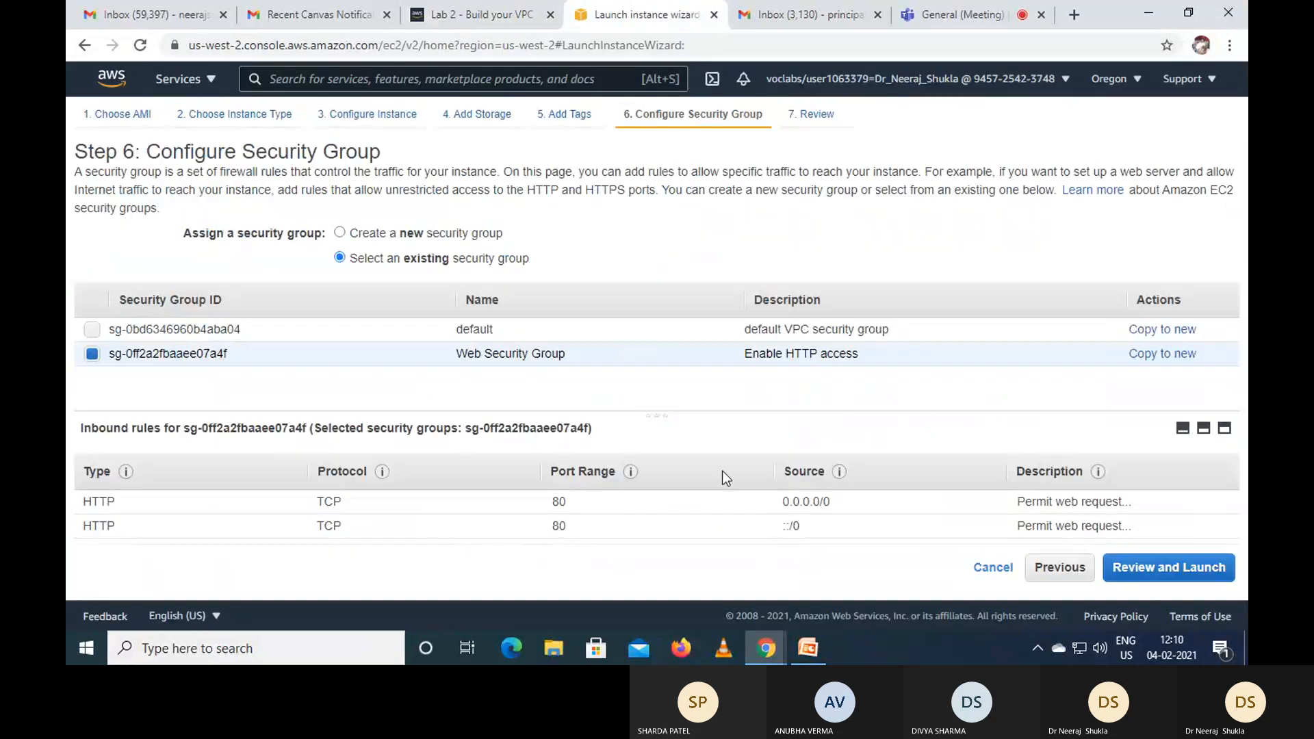
{"action": "left_click", "coordinate": [1171, 567]}
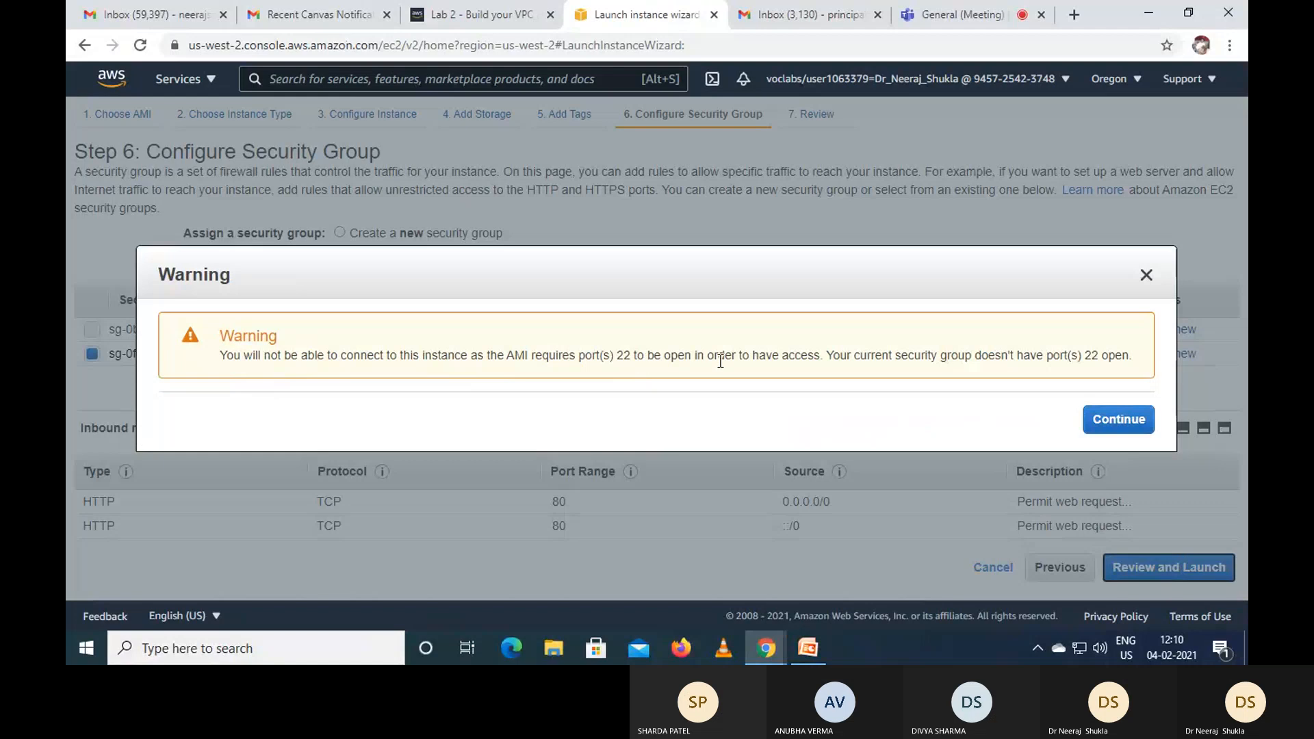
{"action": "left_click", "coordinate": [1123, 419]}
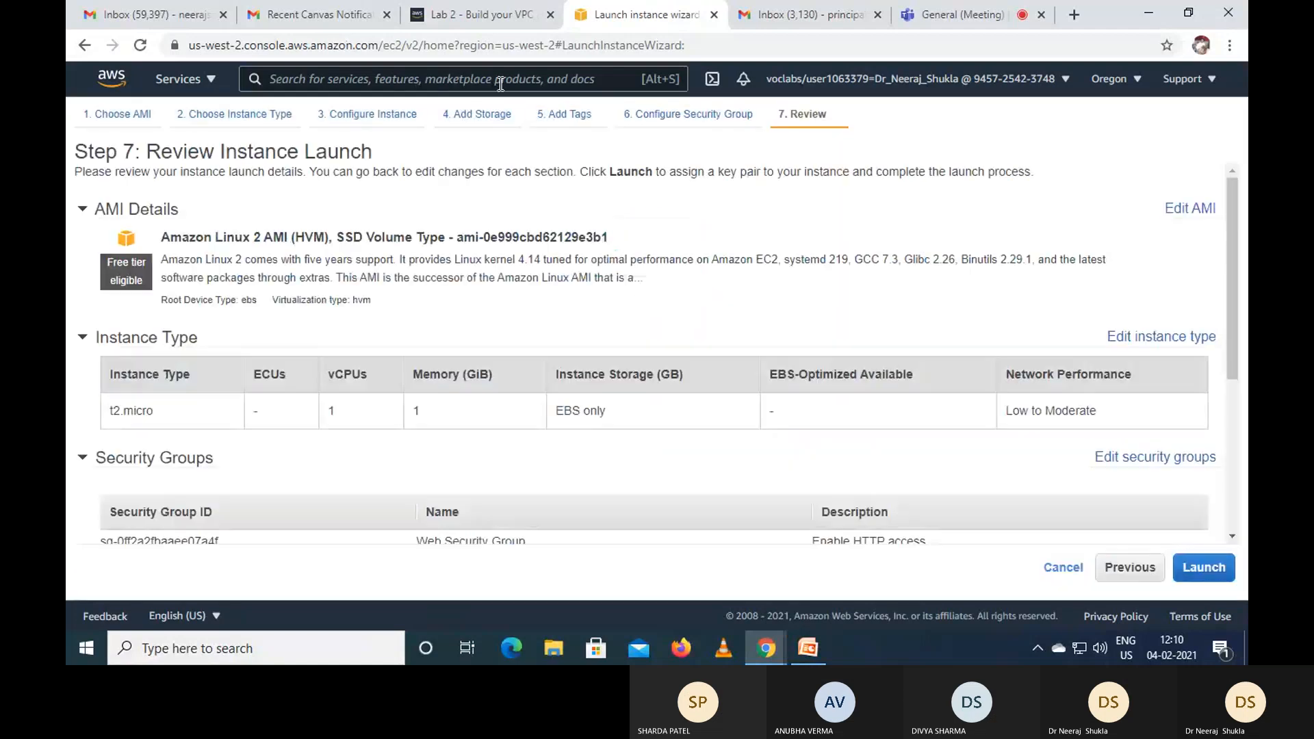
- Start the launch from the instance review as in lab step 55, bringing up the key pair selection
{"action": "left_click", "coordinate": [497, 14]}
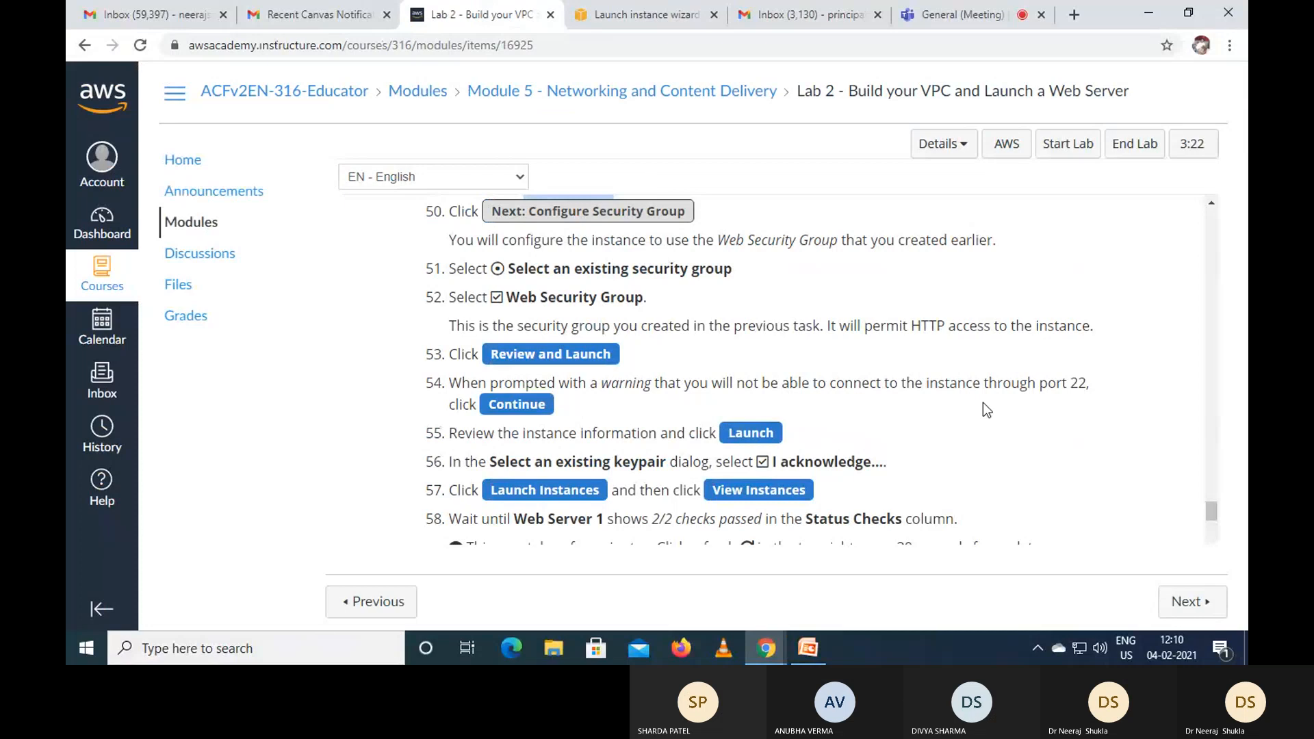
{"action": "scroll", "coordinate": [982, 402], "scroll_direction": "down", "scroll_amount": 1}
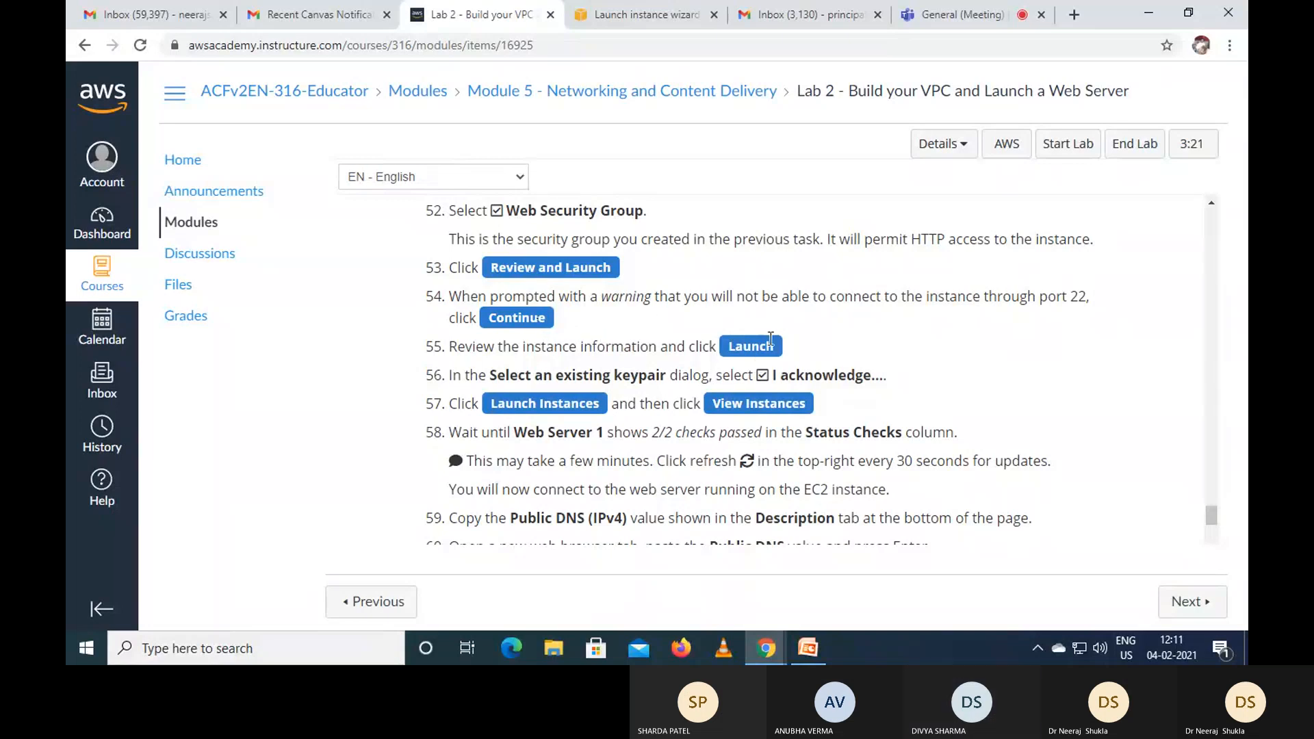
{"action": "left_click", "coordinate": [673, 10]}
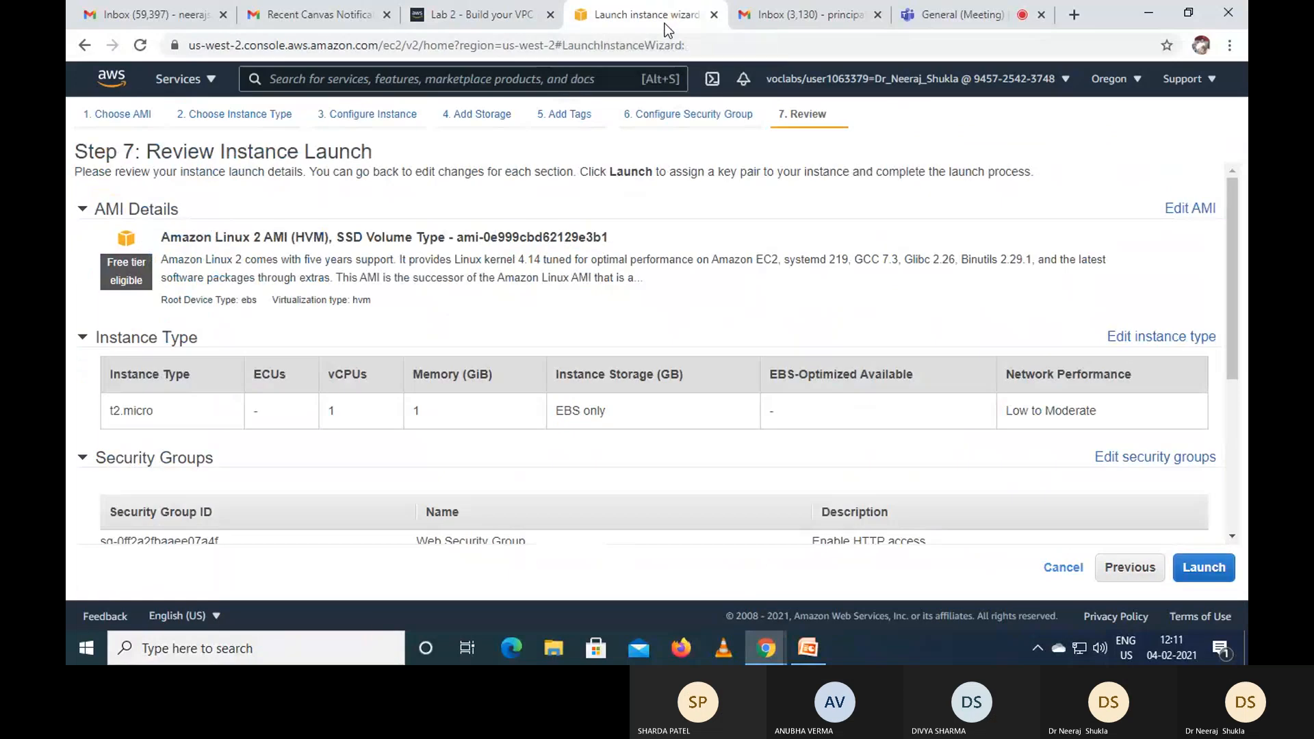
{"action": "left_click", "coordinate": [1190, 563]}
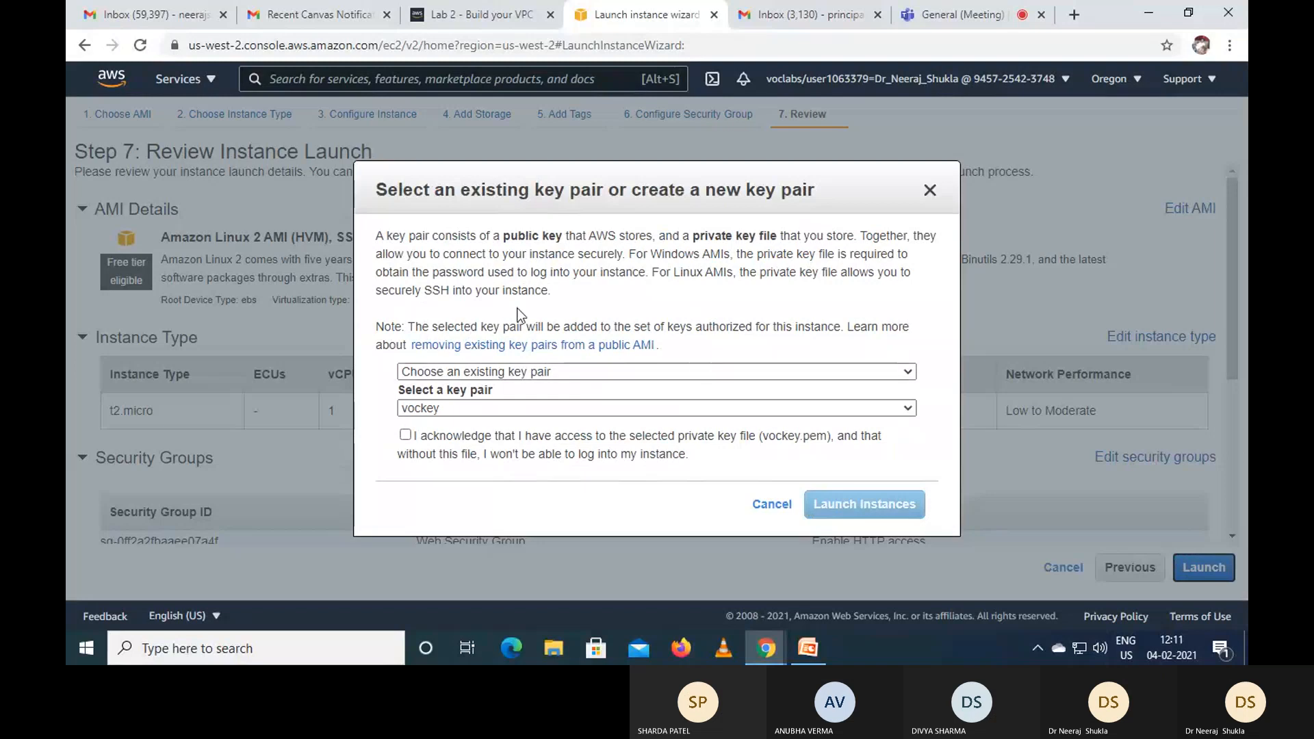
- Acknowledge access to the existing vockey key pair, launch the instance and view the instances list, following lab steps 56 and 57
{"action": "left_click", "coordinate": [510, 19]}
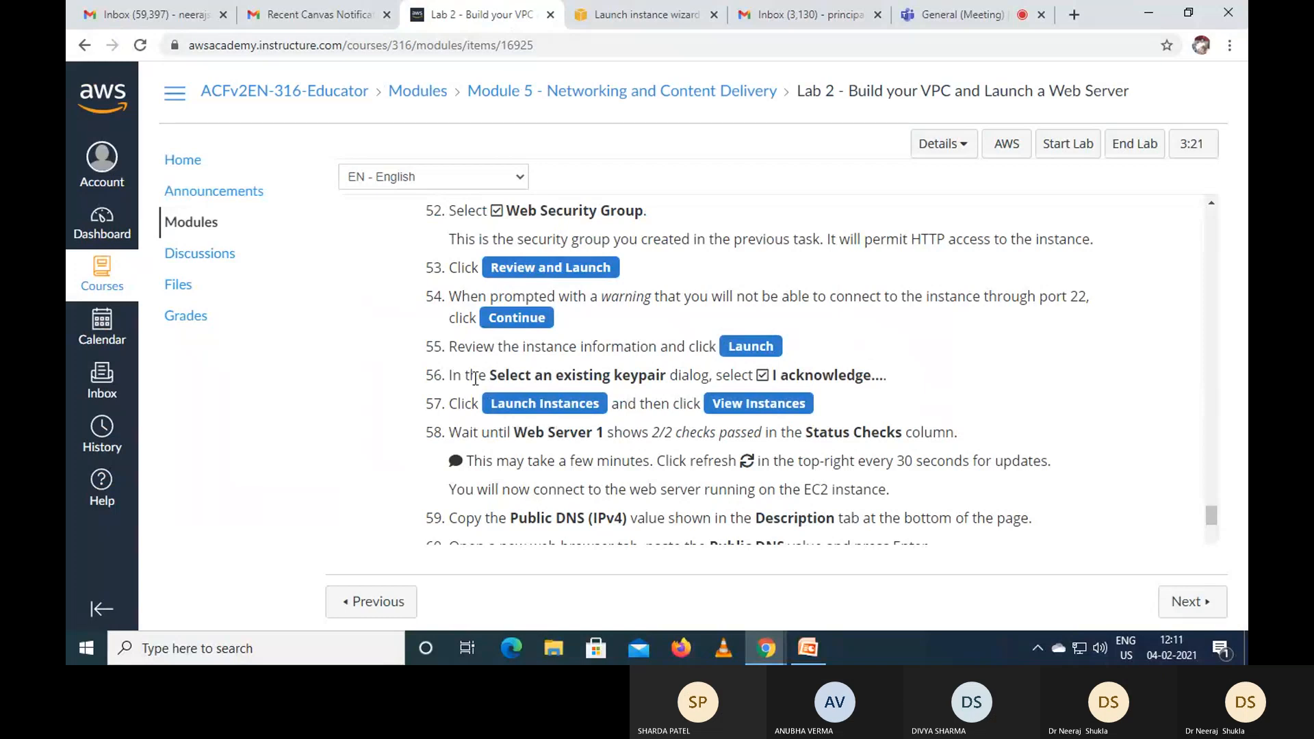
{"action": "left_click", "coordinate": [659, 15]}
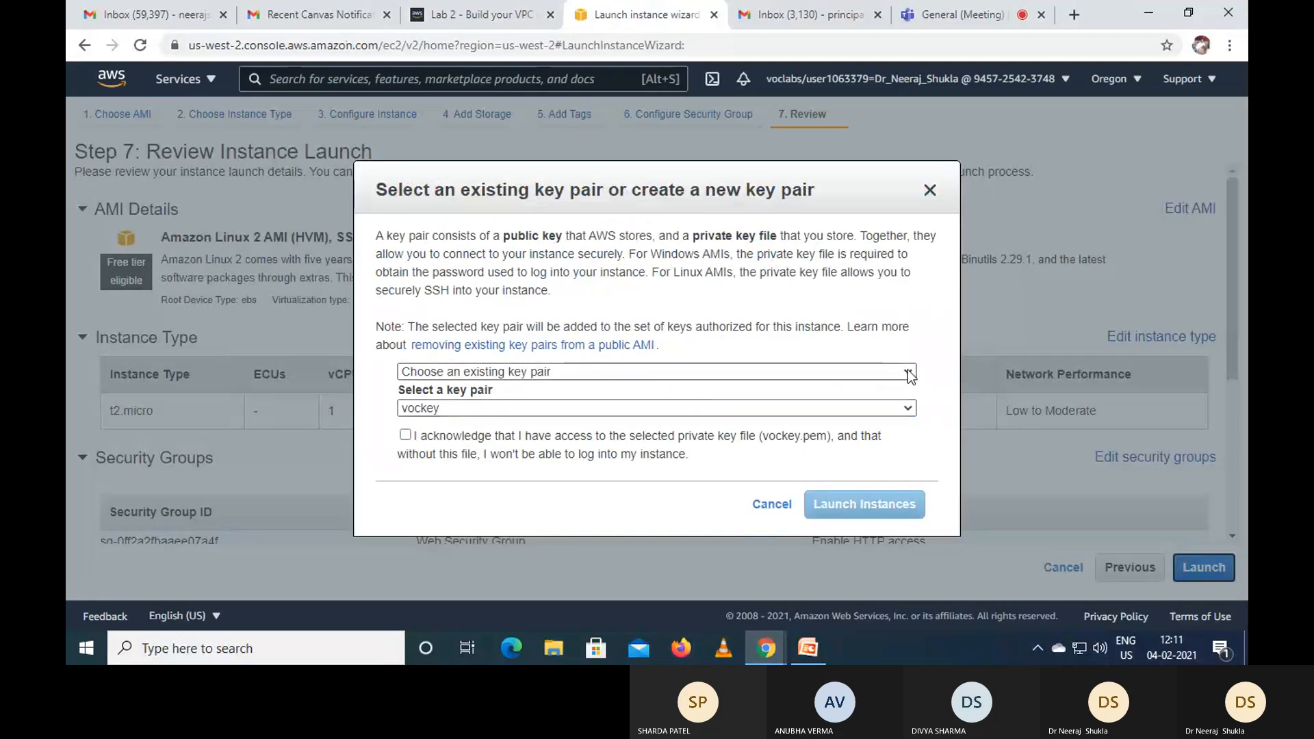
{"action": "left_click", "coordinate": [479, 14]}
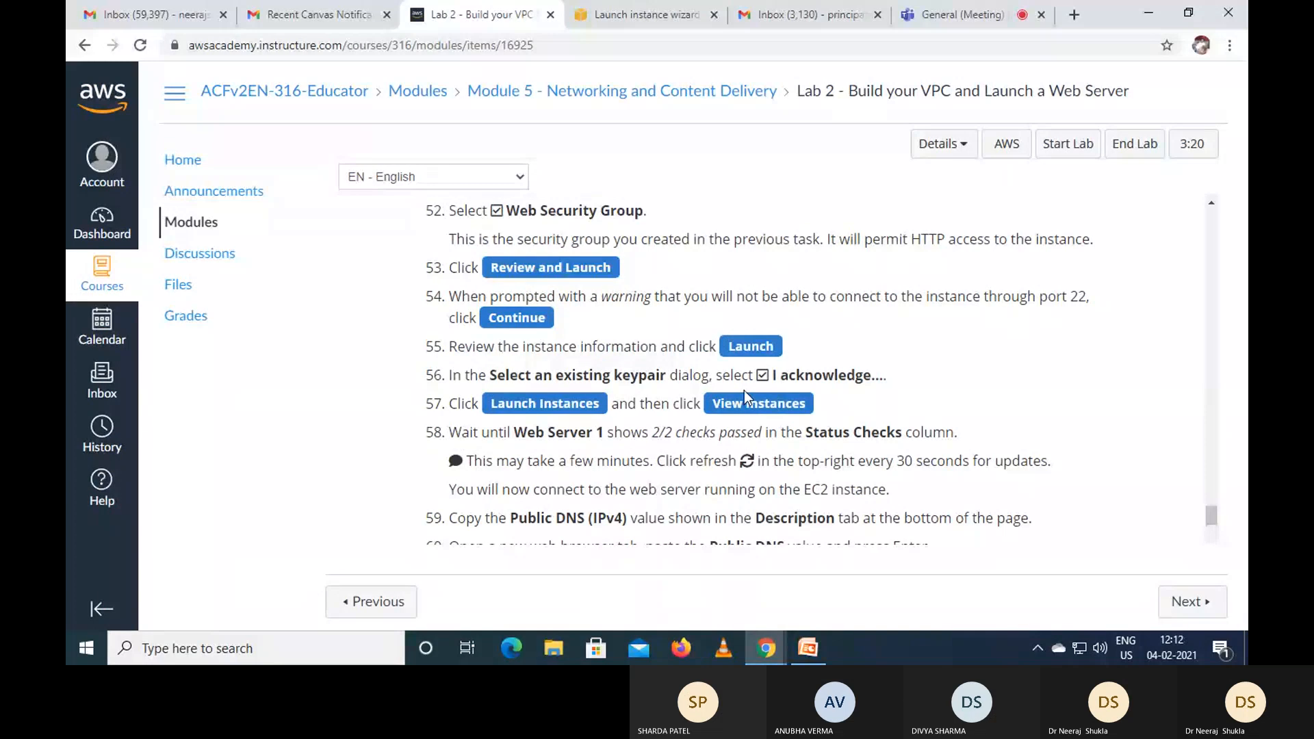
{"action": "left_click", "coordinate": [647, 15]}
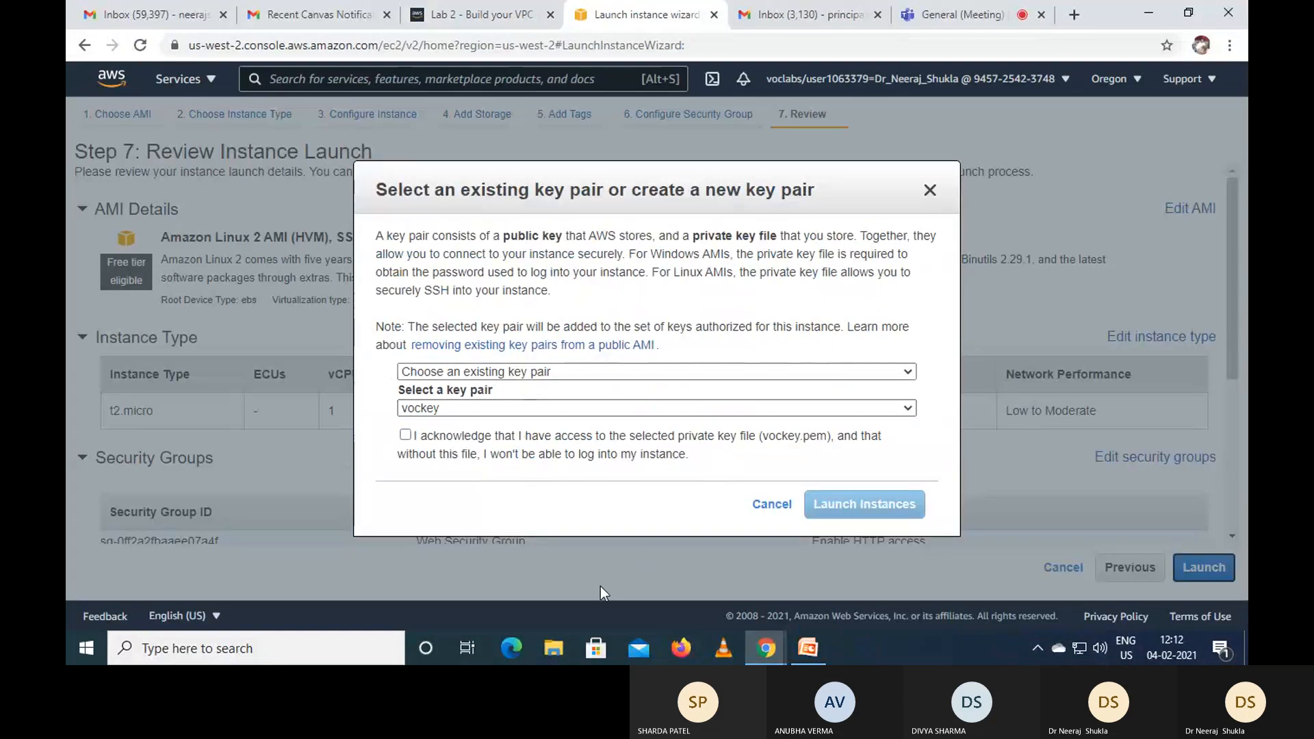
{"action": "left_click", "coordinate": [405, 435]}
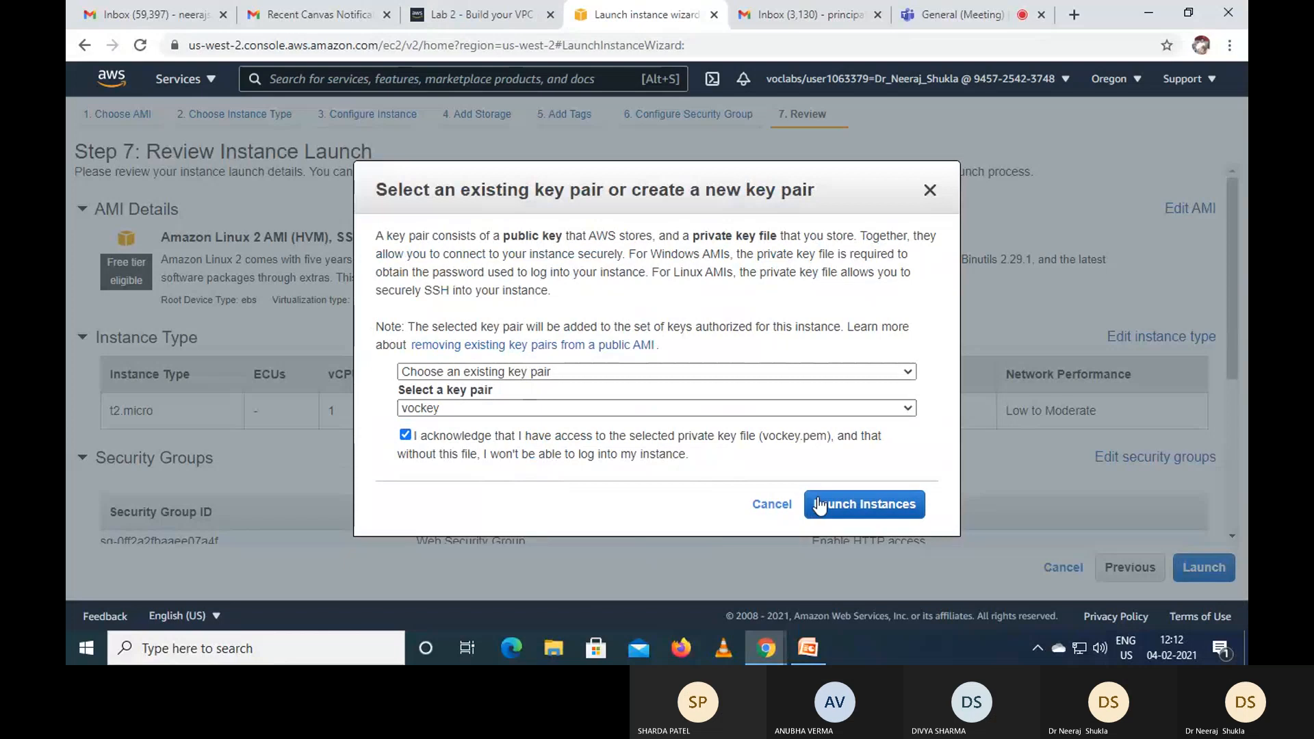
{"action": "left_click", "coordinate": [841, 504]}
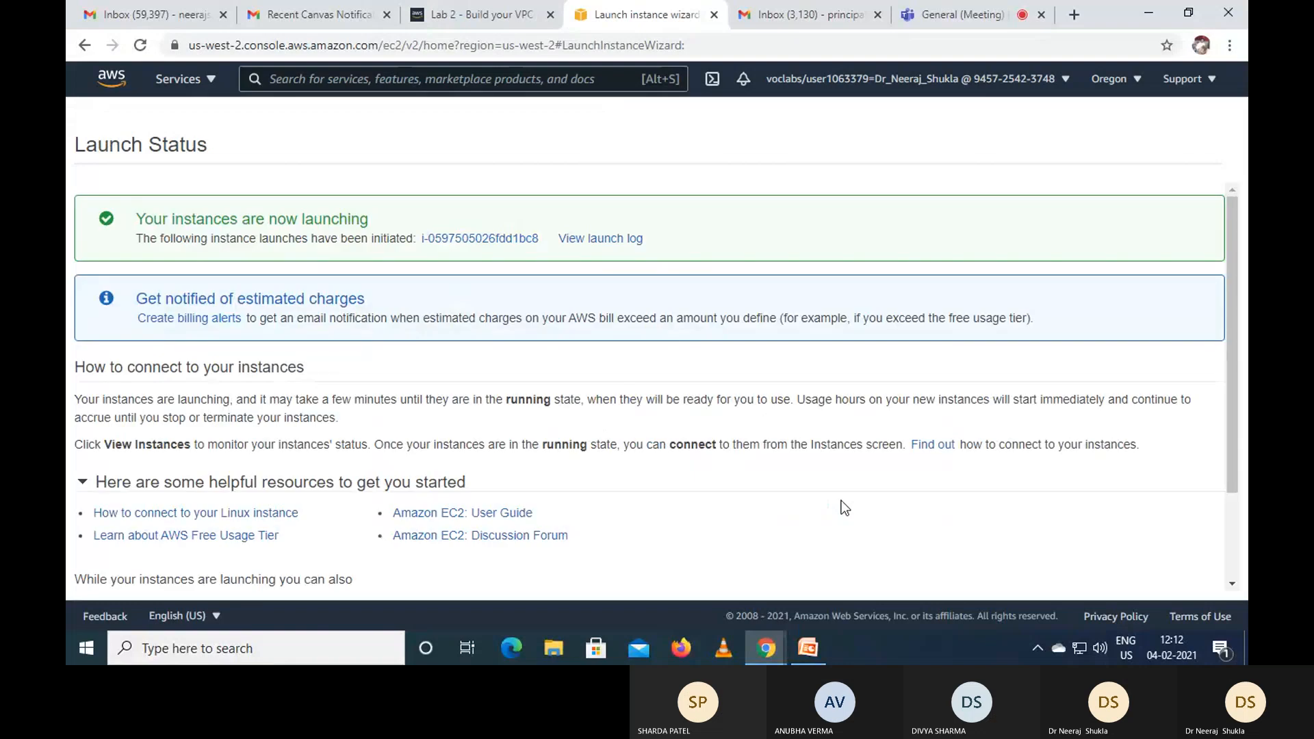
{"action": "scroll", "coordinate": [840, 508], "scroll_direction": "down", "scroll_amount": 3}
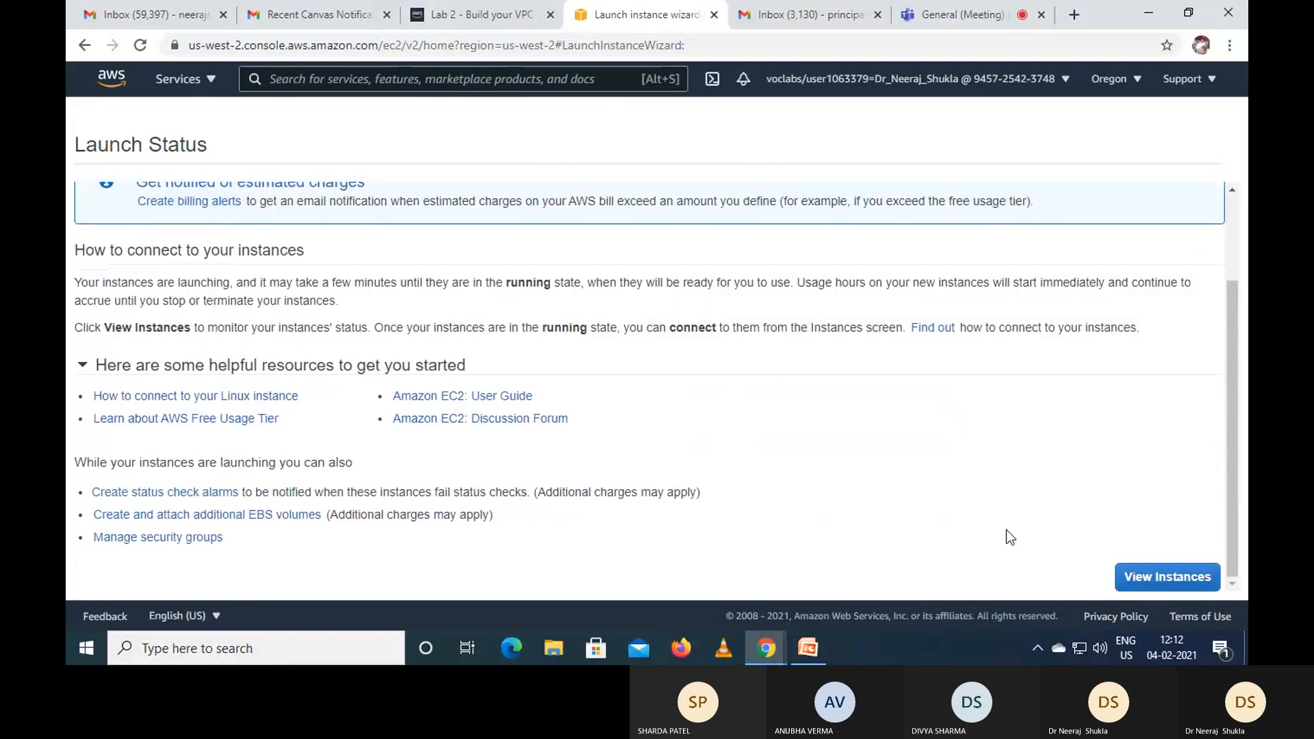
{"action": "left_click", "coordinate": [1180, 587]}
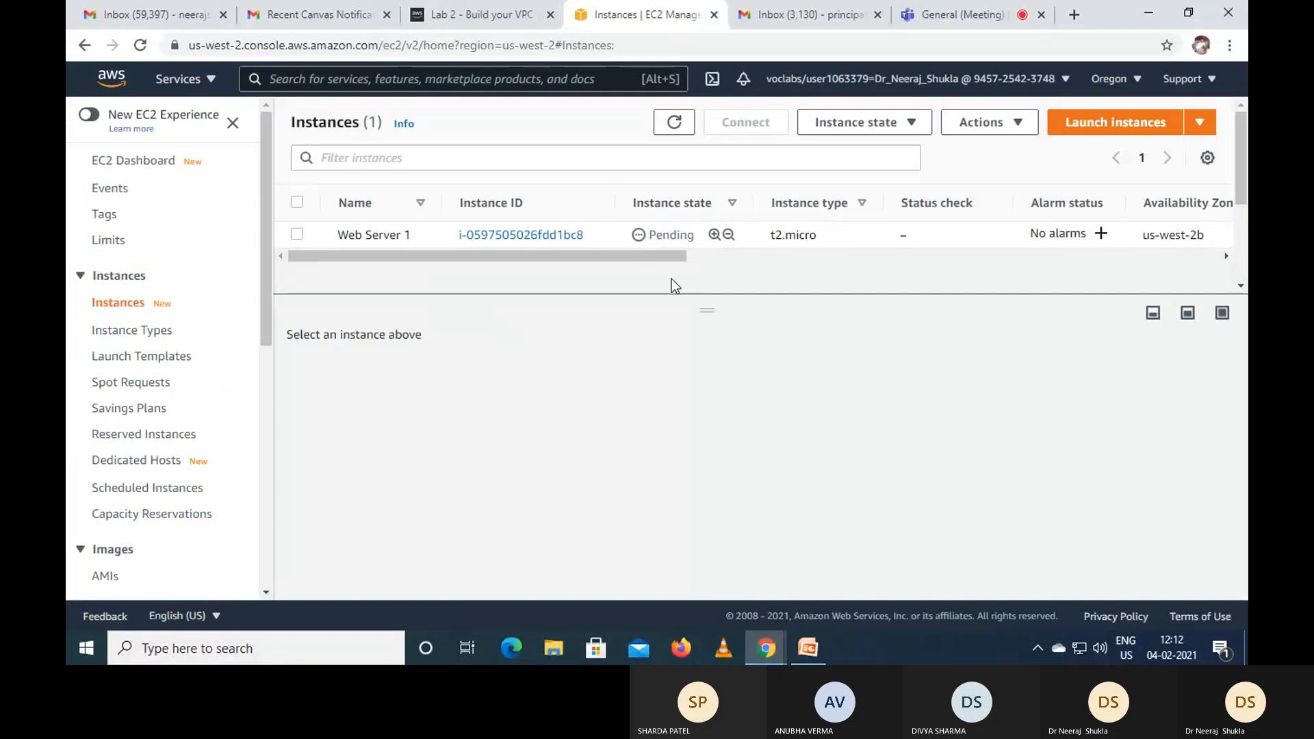
- Read lab steps 58 to 60, then select Web Server 1 in the instances list and enlarge its details area
{"action": "left_click", "coordinate": [484, 18]}
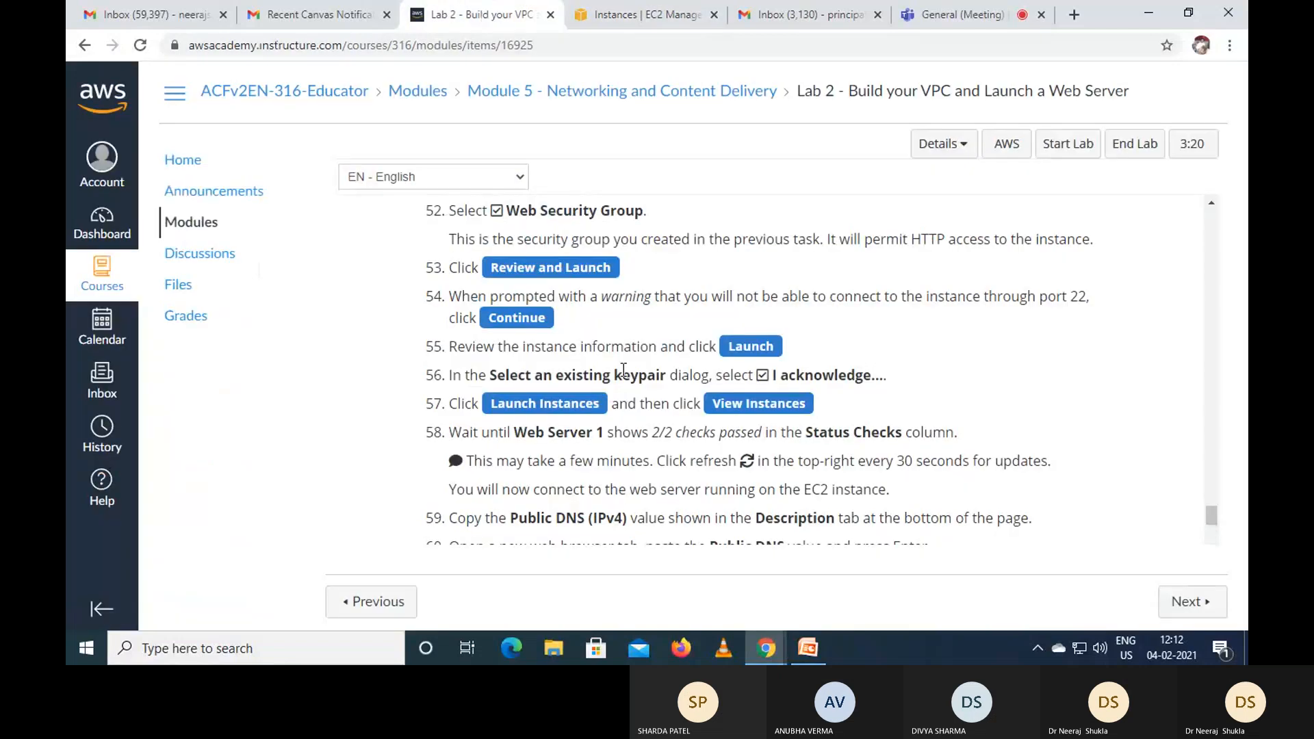
{"action": "scroll", "coordinate": [721, 418], "scroll_direction": "down", "scroll_amount": 3}
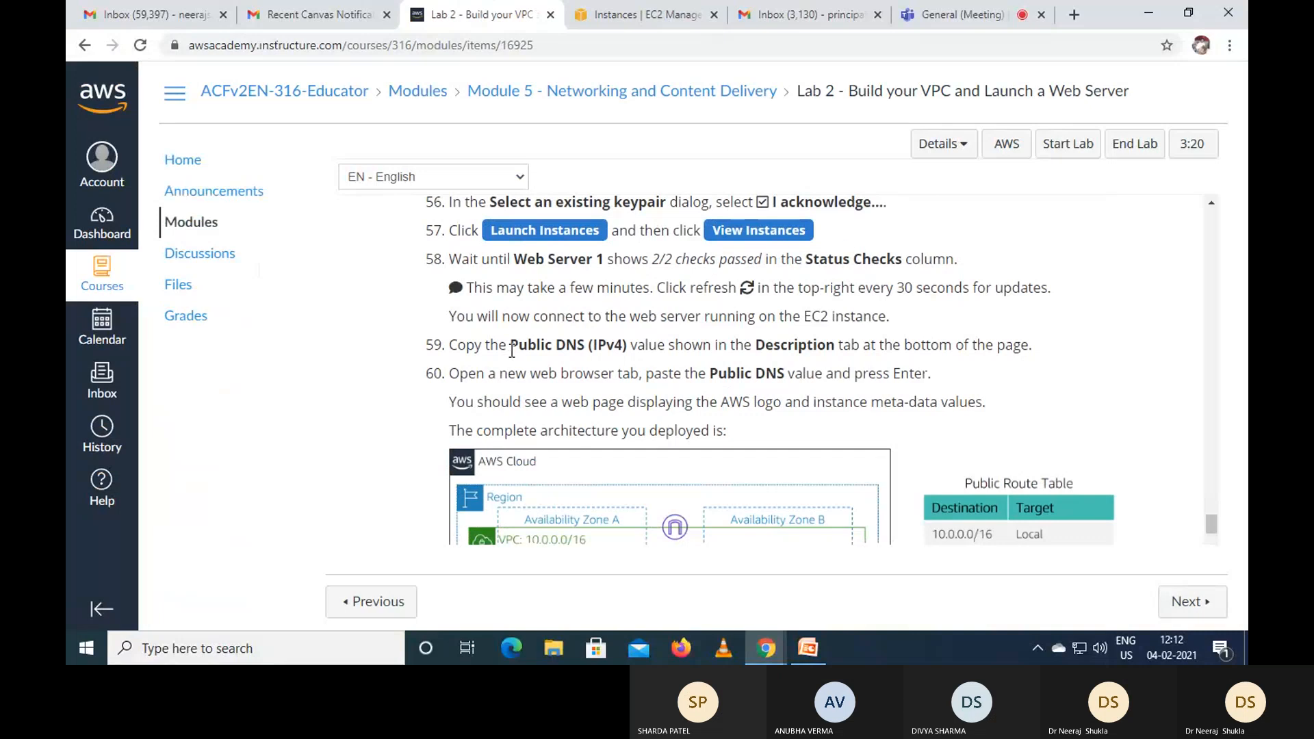
{"action": "scroll", "coordinate": [596, 396], "scroll_direction": "up", "scroll_amount": 1}
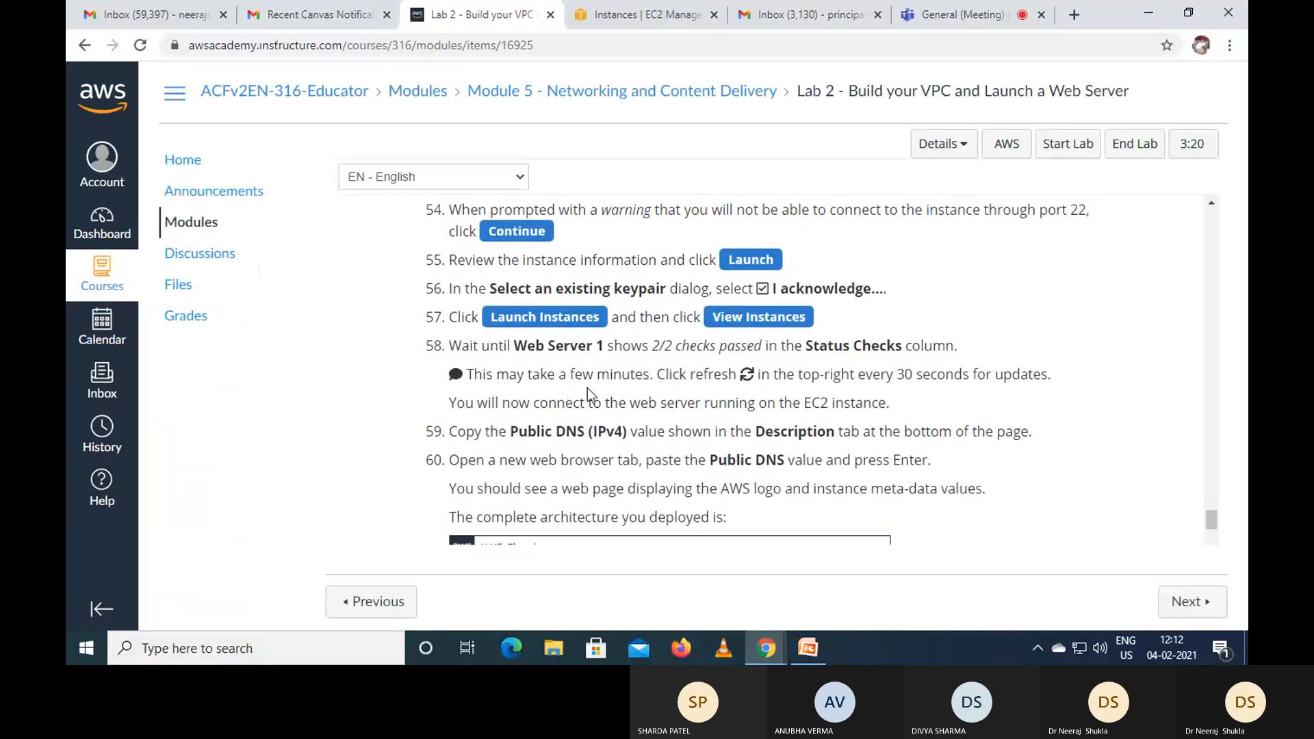
{"action": "left_click", "coordinate": [651, 15]}
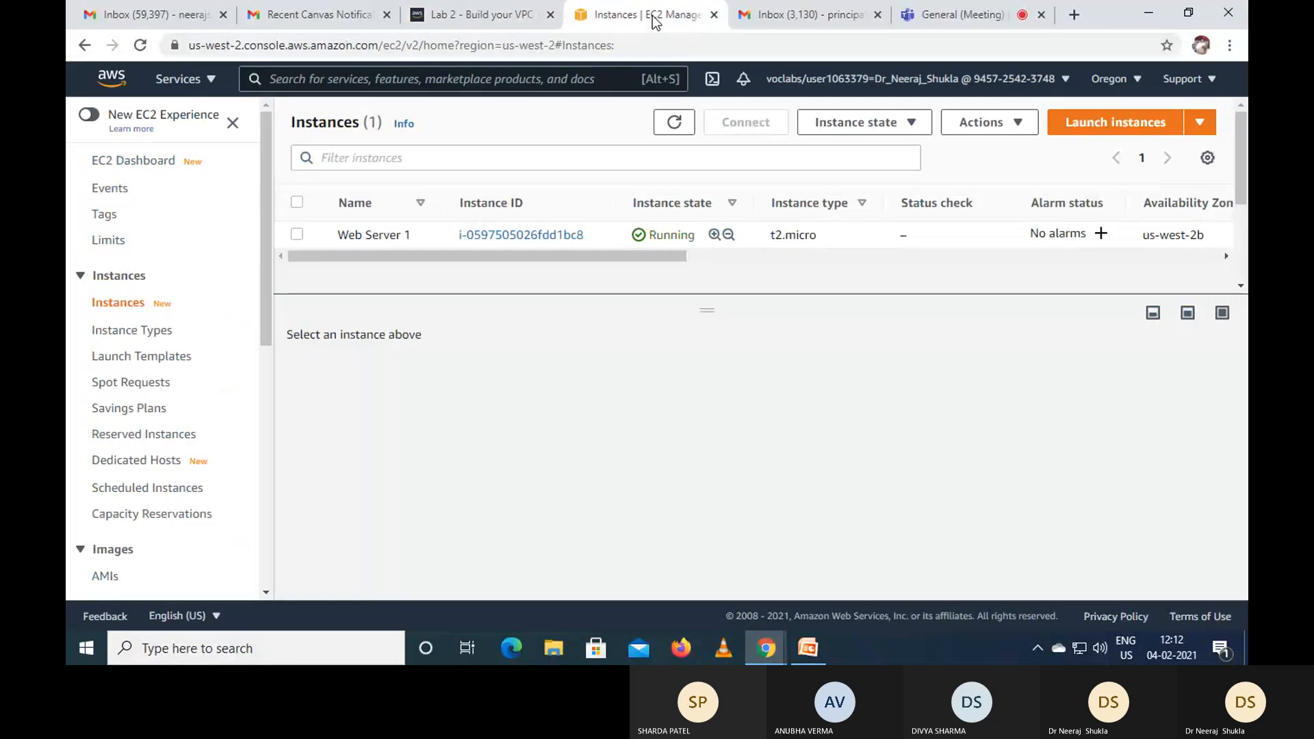
{"action": "left_click", "coordinate": [297, 235]}
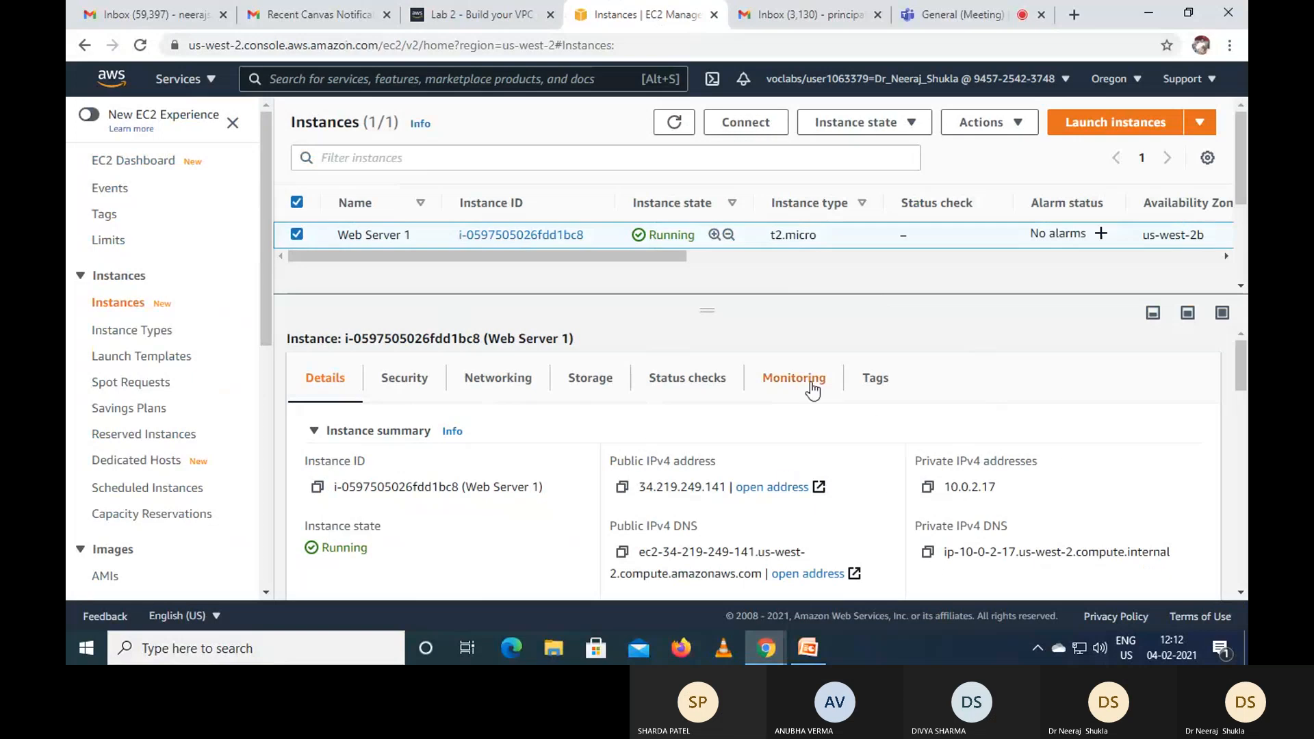
{"action": "left_click_drag", "start_coordinate": [705, 309], "coordinate": [707, 280]}
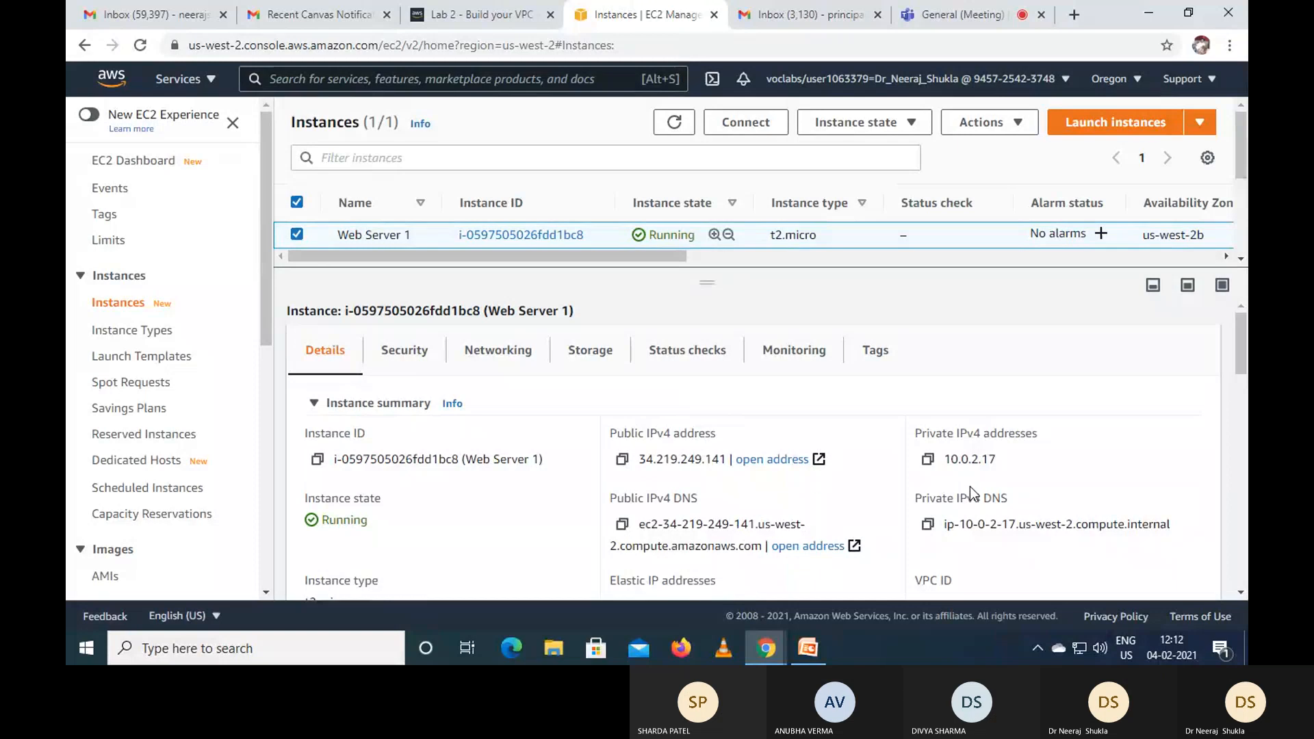
- Copy Web Server 1's Public IPv4 DNS value from its instance summary, as in lab step 59
{"action": "left_click", "coordinate": [494, 14]}
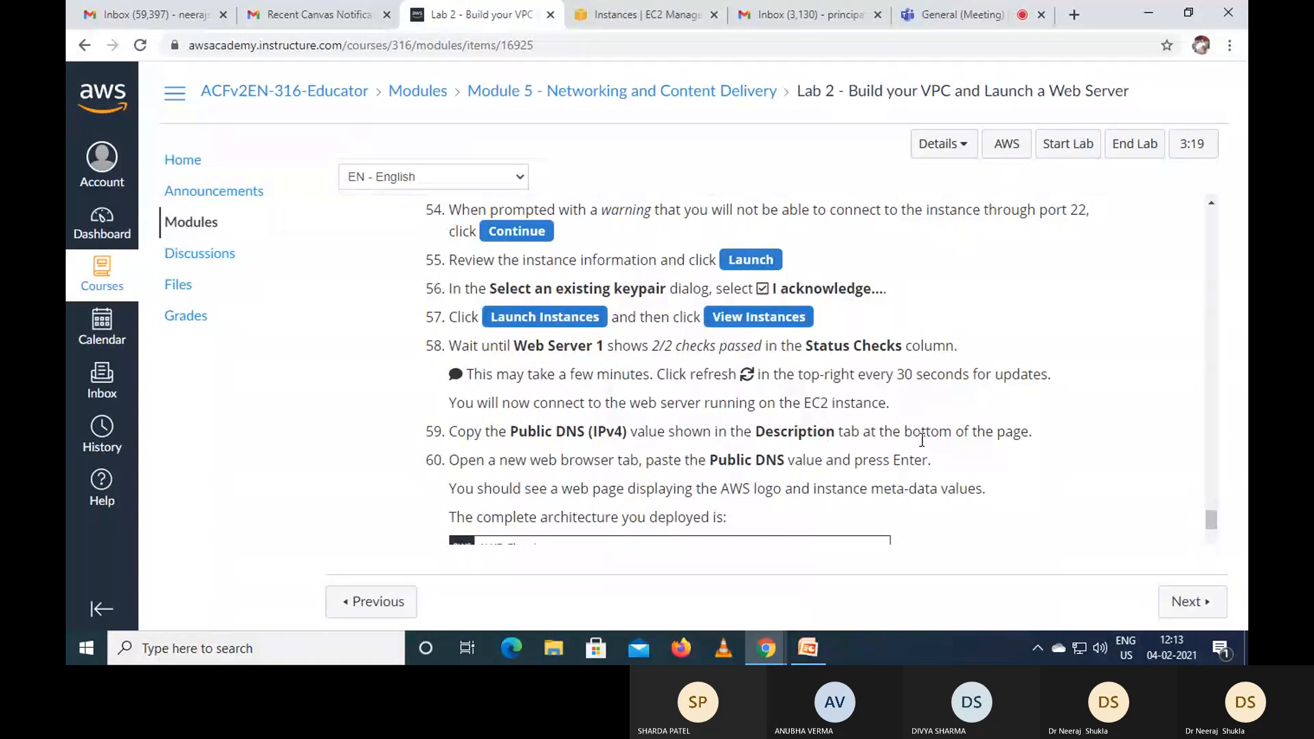
{"action": "scroll", "coordinate": [930, 440], "scroll_direction": "down", "scroll_amount": 1}
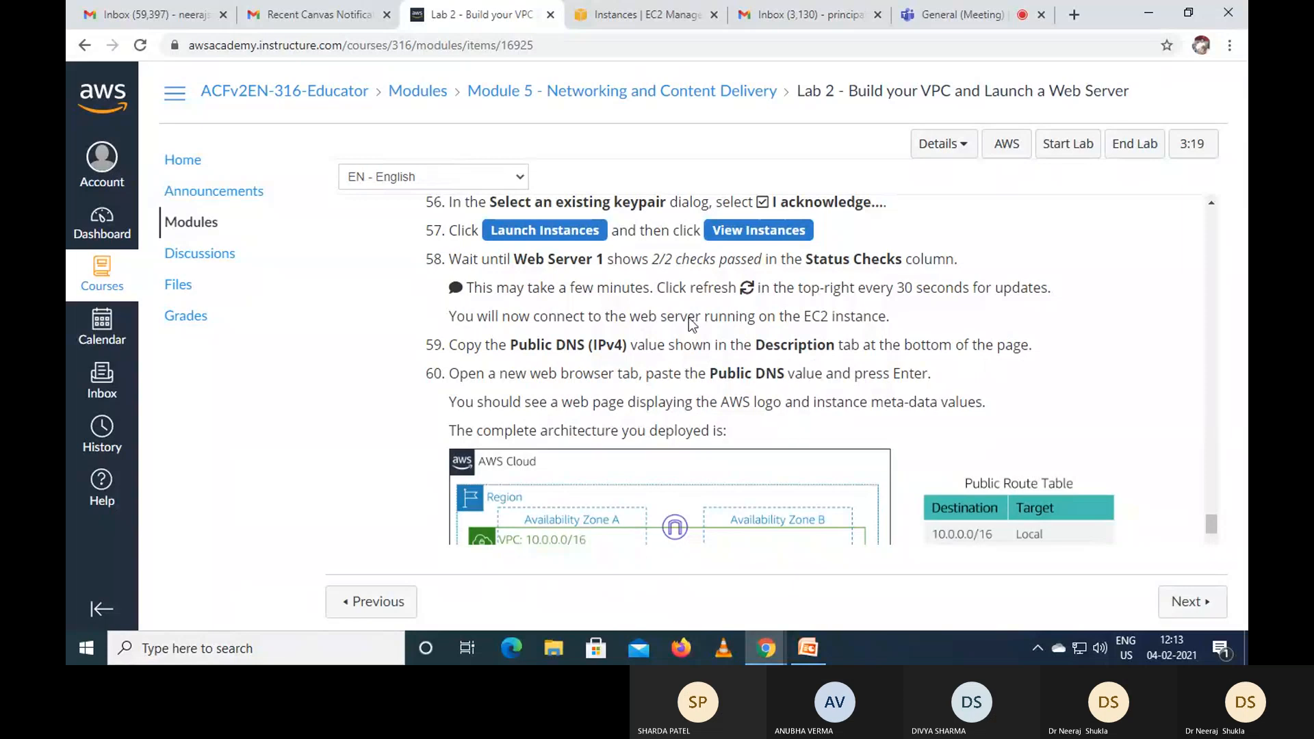
{"action": "left_click", "coordinate": [639, 8]}
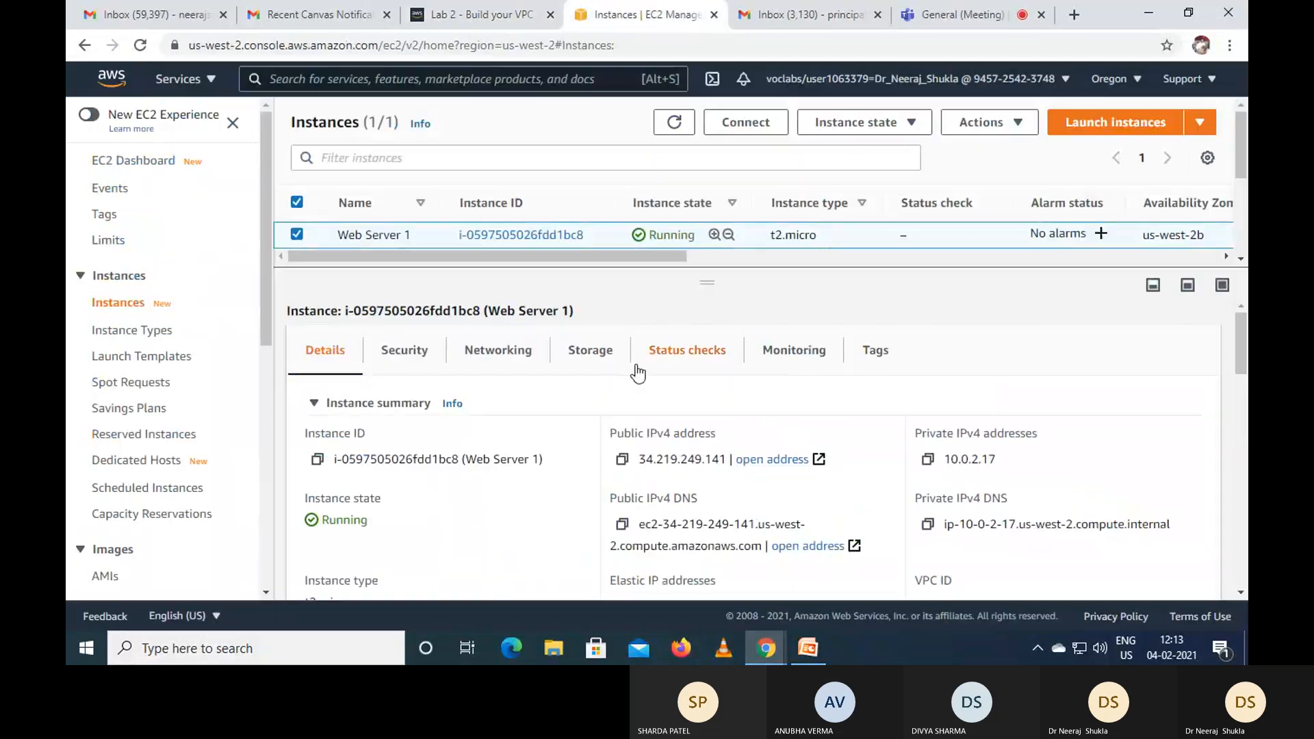
{"action": "scroll", "coordinate": [771, 379], "scroll_direction": "down", "scroll_amount": 1}
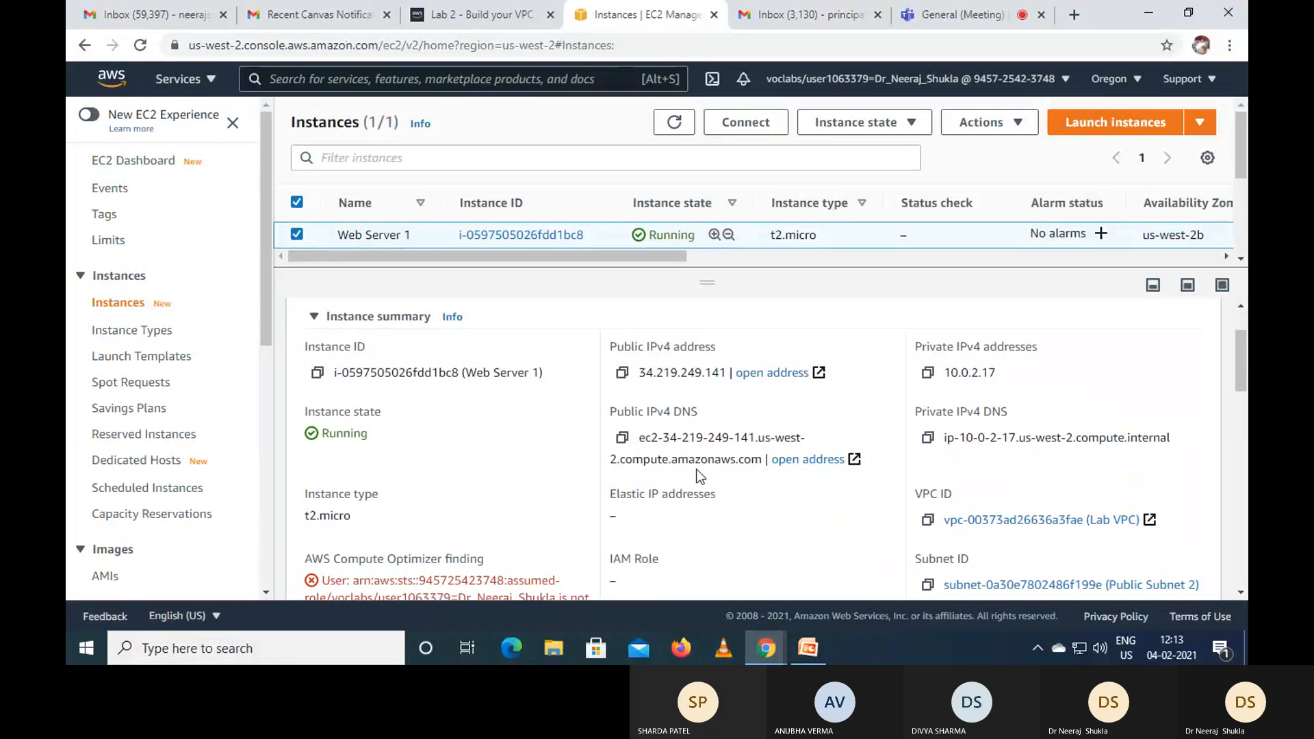
{"action": "left_click", "coordinate": [622, 441]}
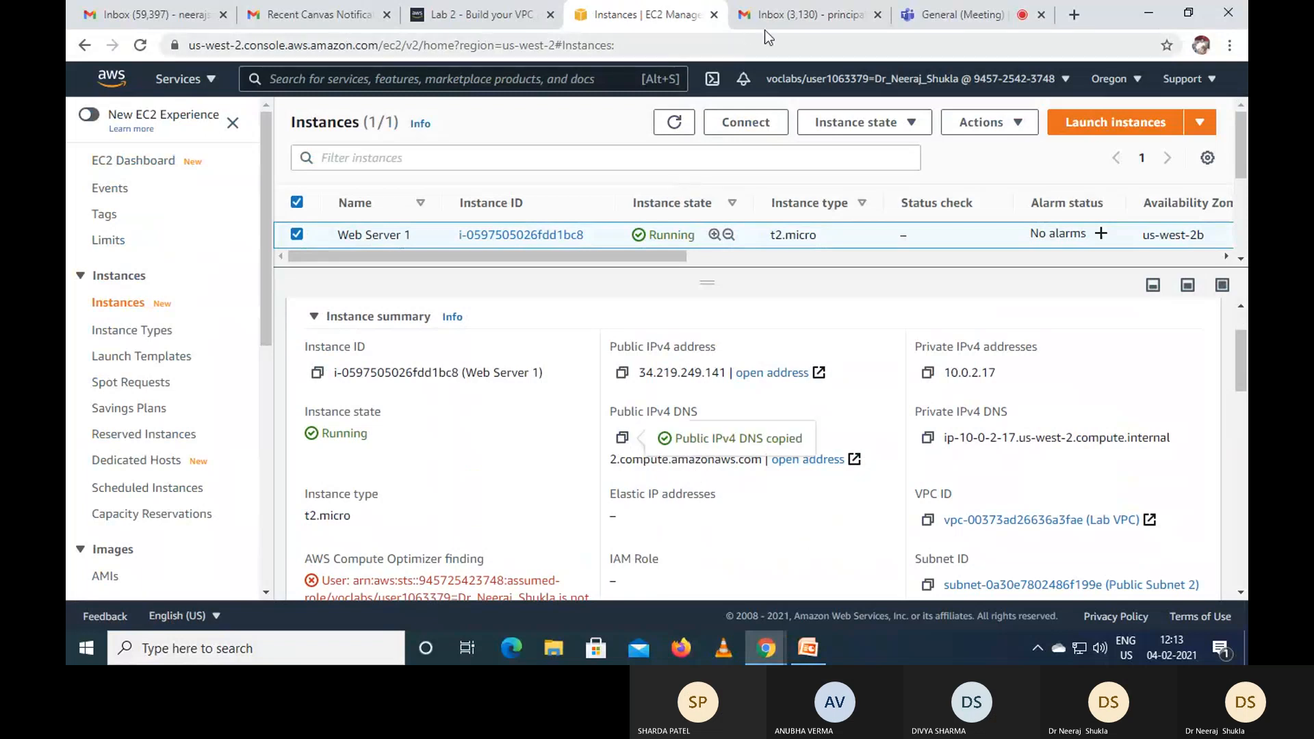
- Open the copied address ec2-34-219-249-141.us-west-2.compute.amazonaws.com in a new browser tab, as in lab step 60
{"action": "left_click", "coordinate": [1073, 15]}
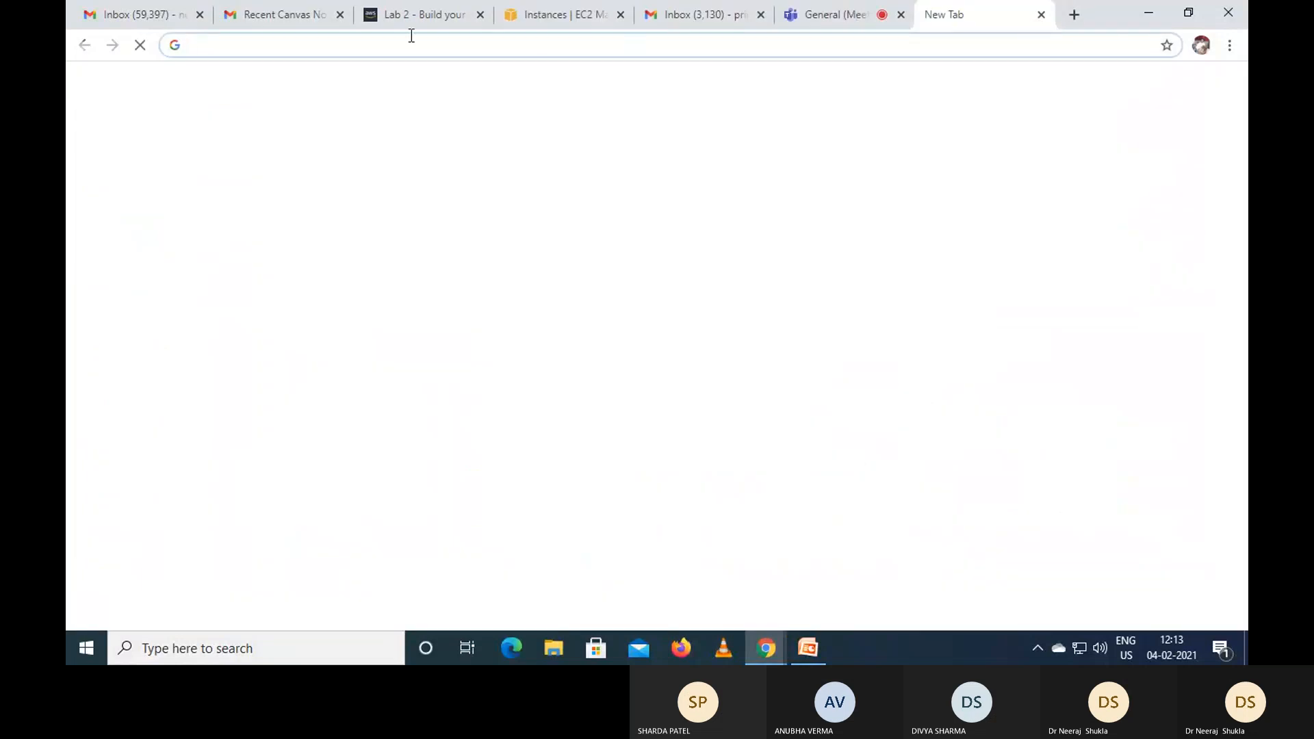
{"action": "right_click", "coordinate": [391, 45]}
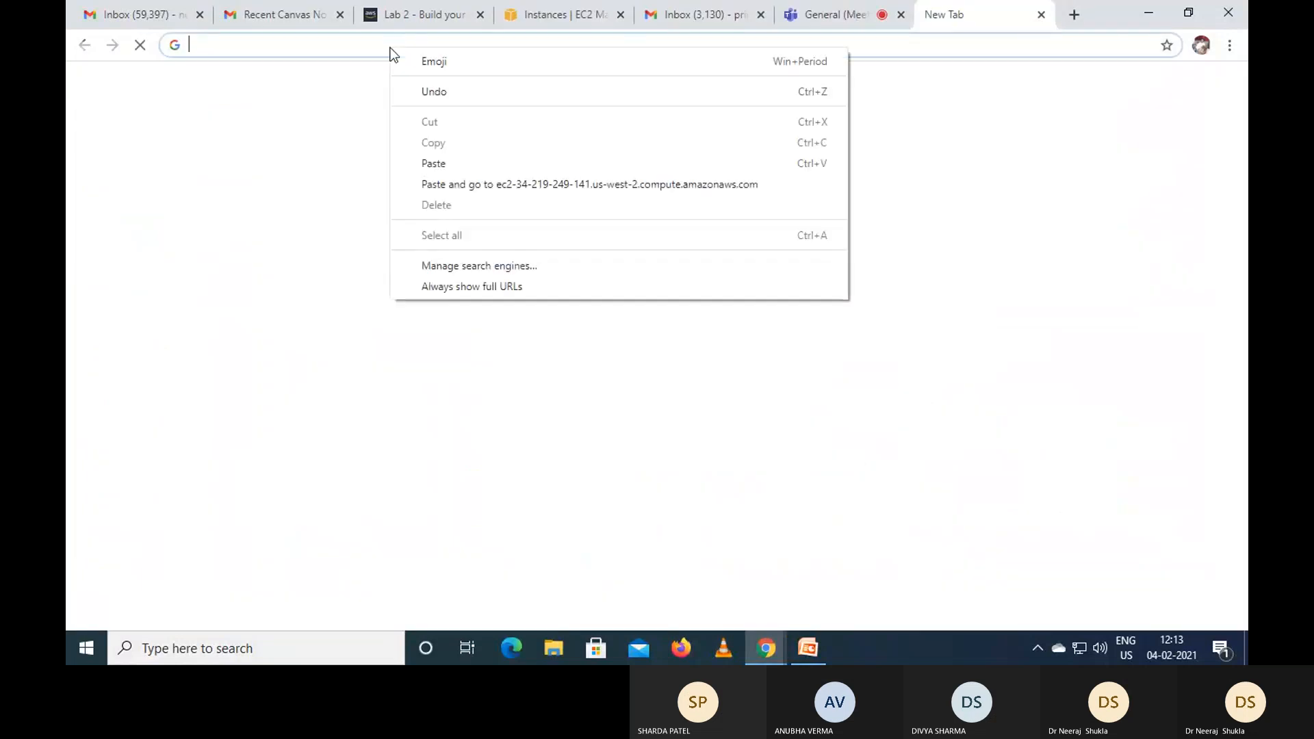
{"action": "left_click", "coordinate": [446, 163]}
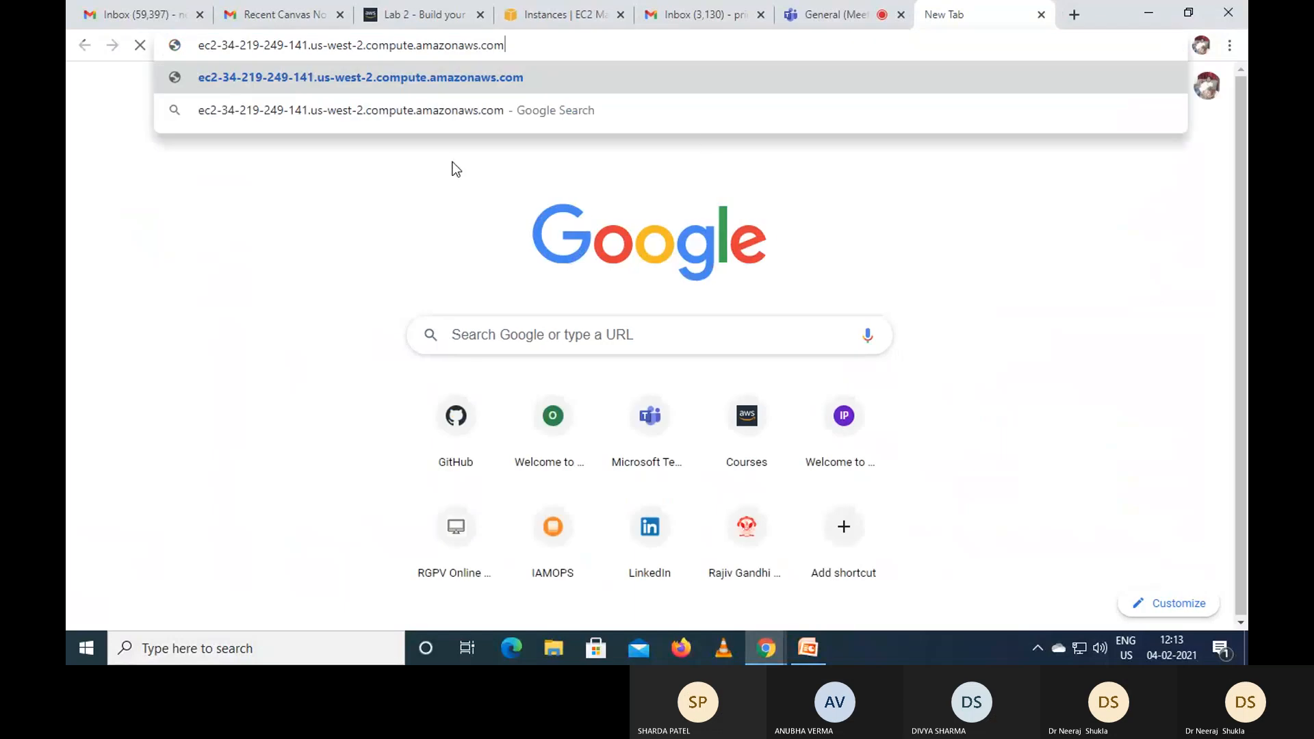
{"action": "key", "text": "Return"}
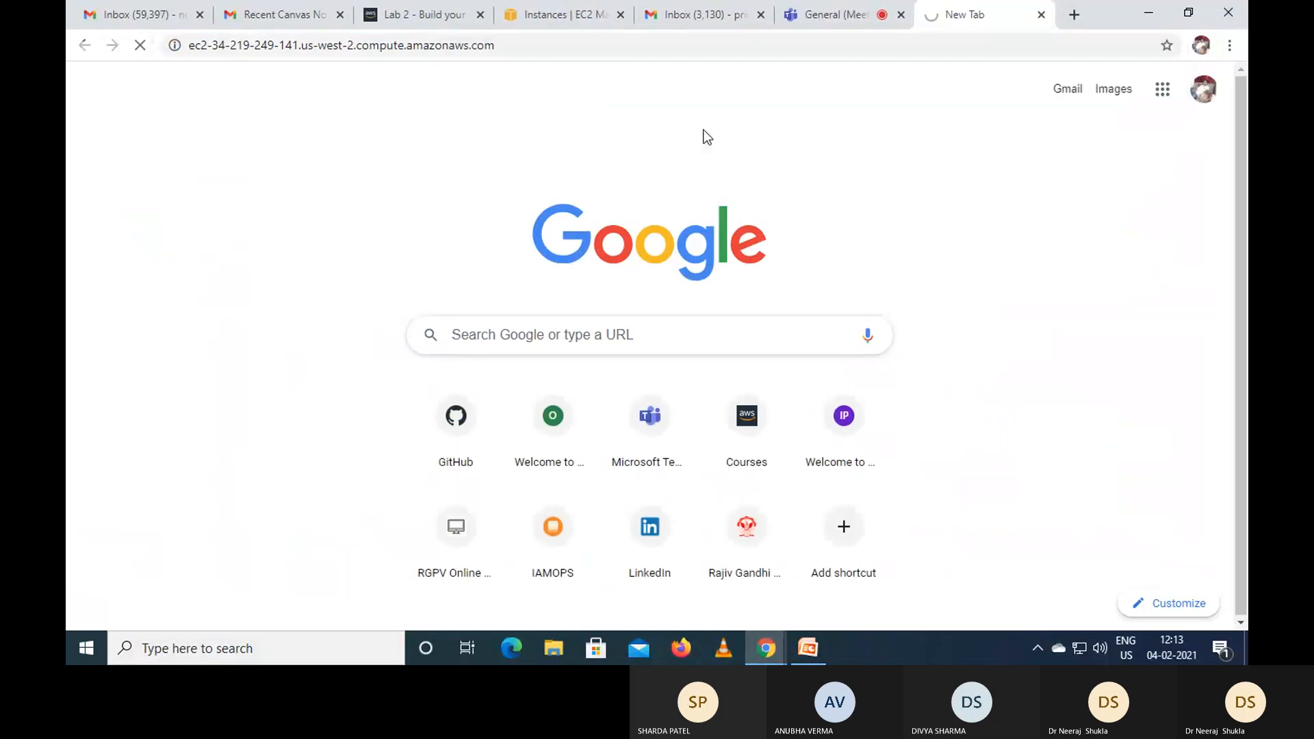
- Check lab step 60 for the web page expected from the server and the deployed architecture diagram
{"action": "left_click", "coordinate": [829, 16]}
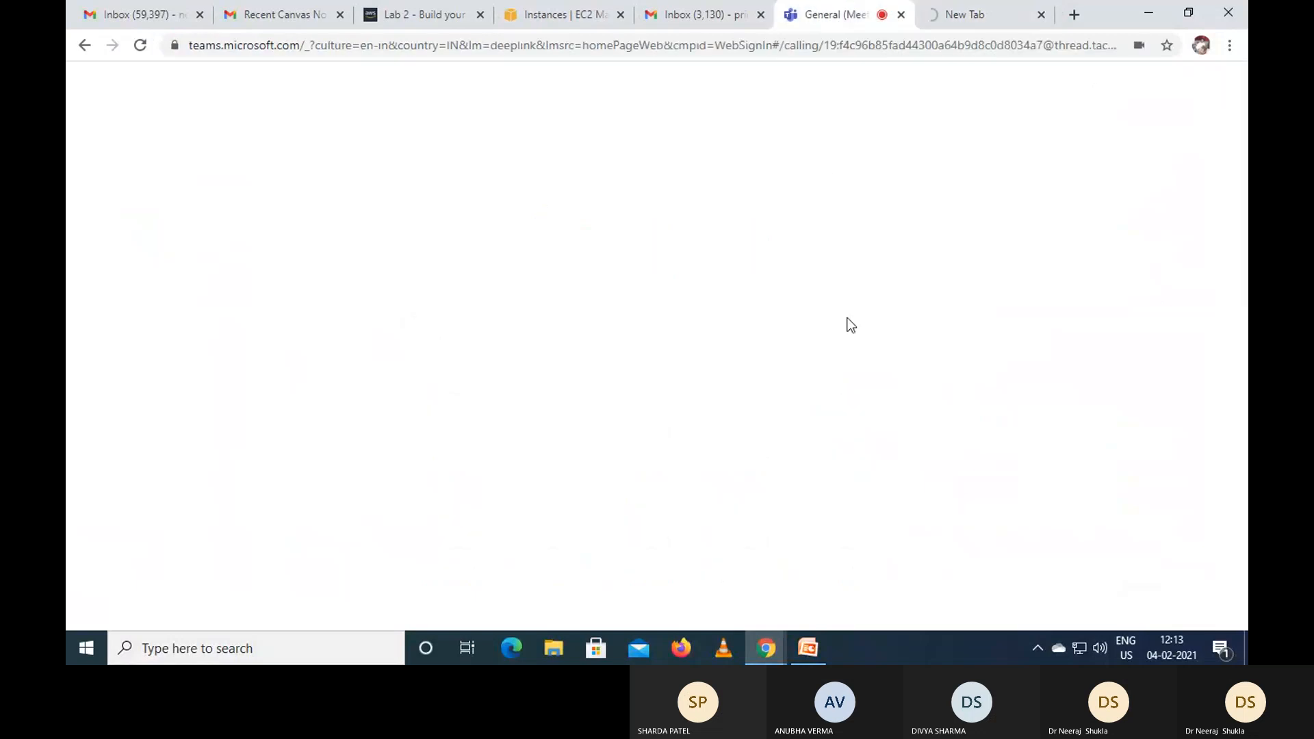
{"action": "left_click", "coordinate": [587, 21]}
{"action": "left_click", "coordinate": [432, 17]}
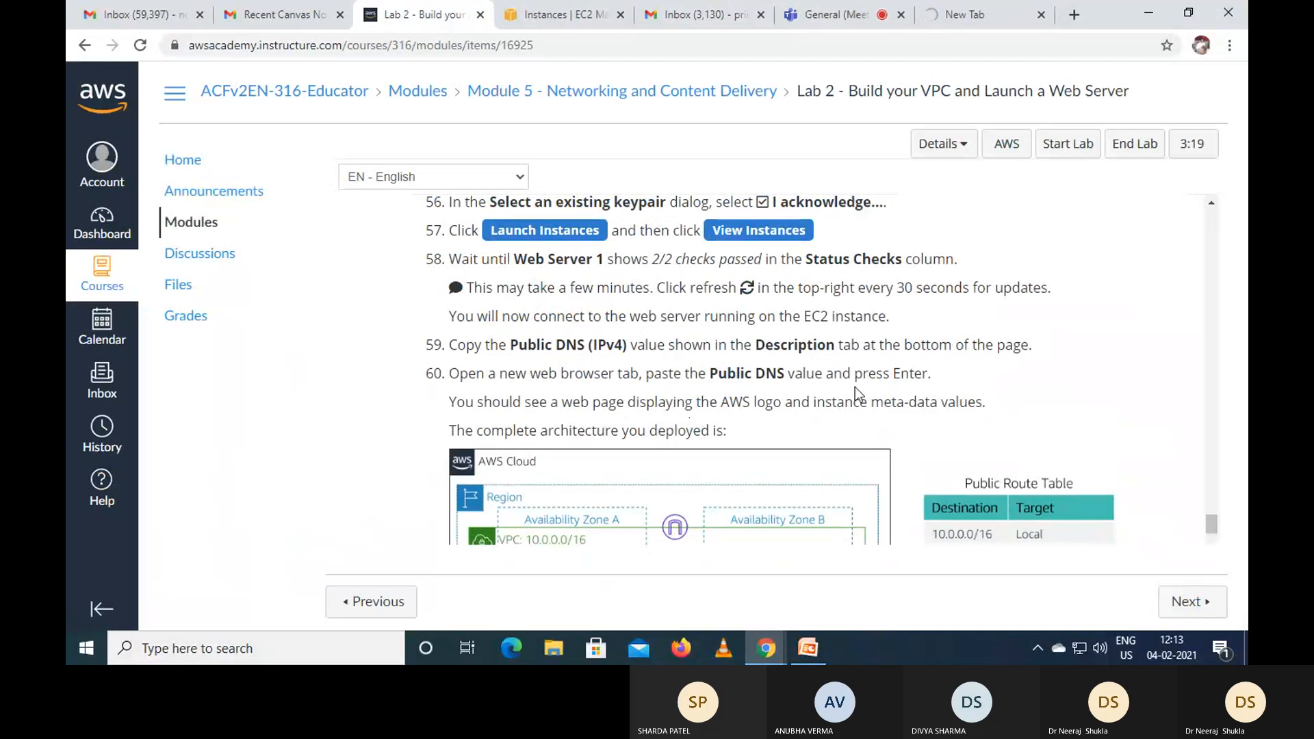
{"action": "scroll", "coordinate": [963, 386], "scroll_direction": "down", "scroll_amount": 1}
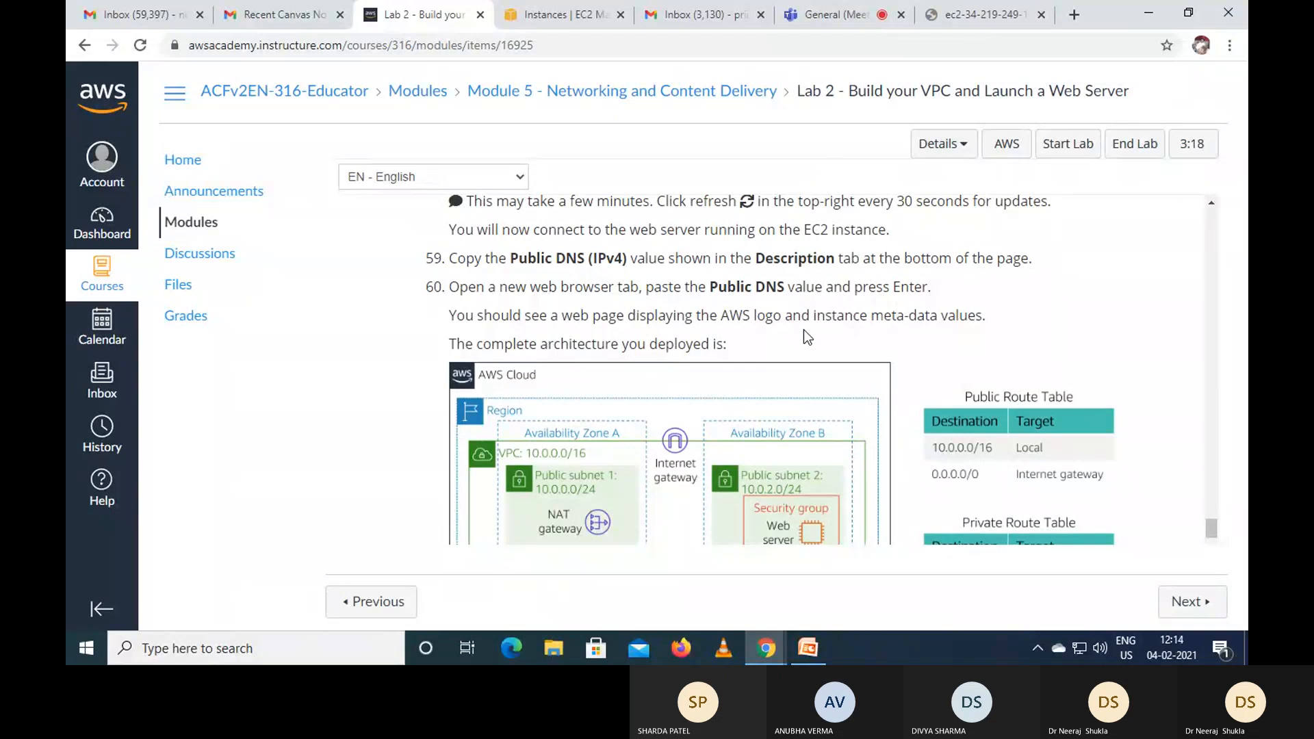
- Reload the web server's page and compare with the lab instructions and Web Server 1's instance summary
{"action": "left_click", "coordinate": [953, 17]}
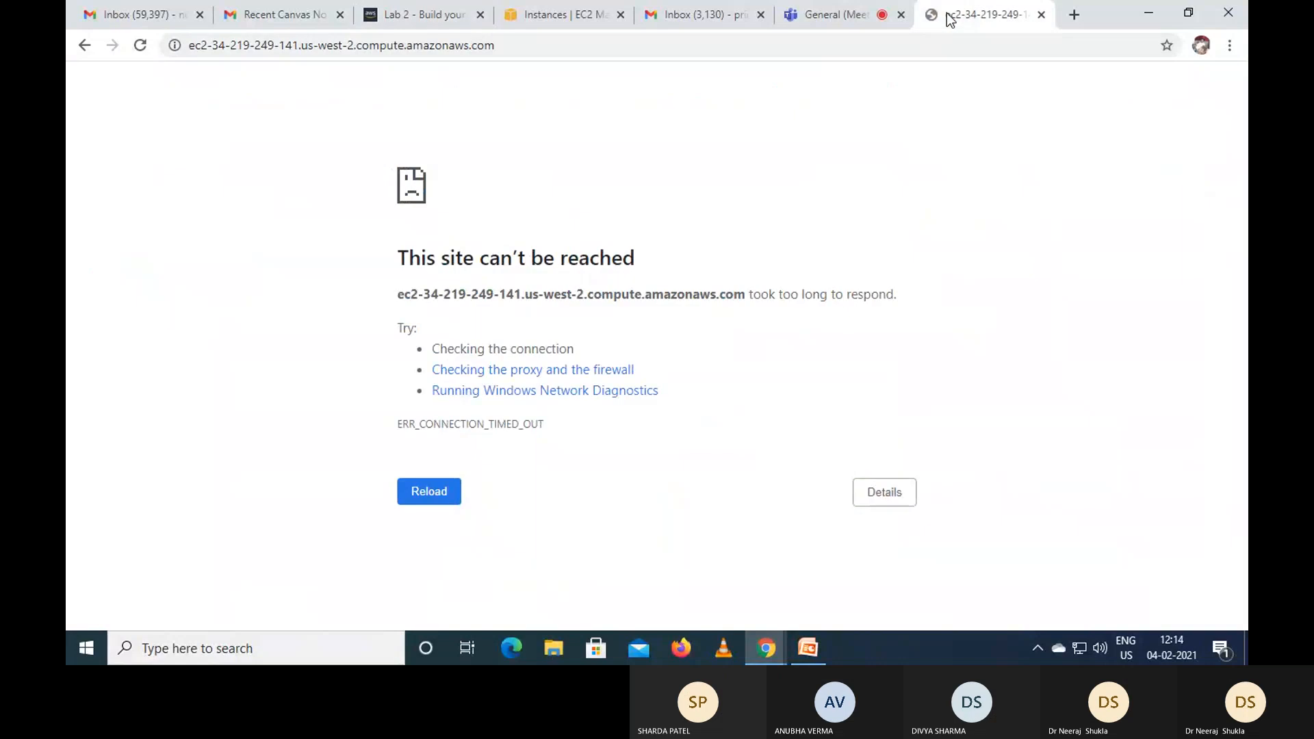
{"action": "key", "text": "F5"}
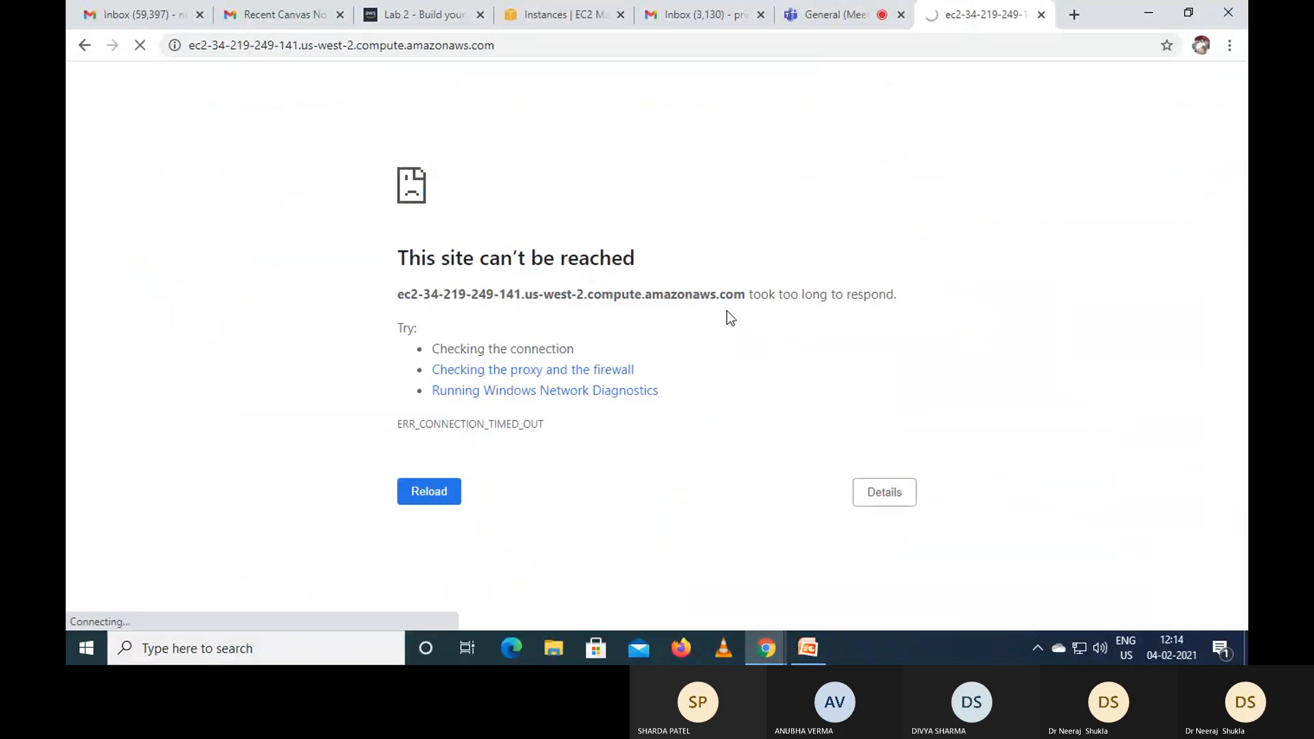
{"action": "left_click", "coordinate": [421, 20]}
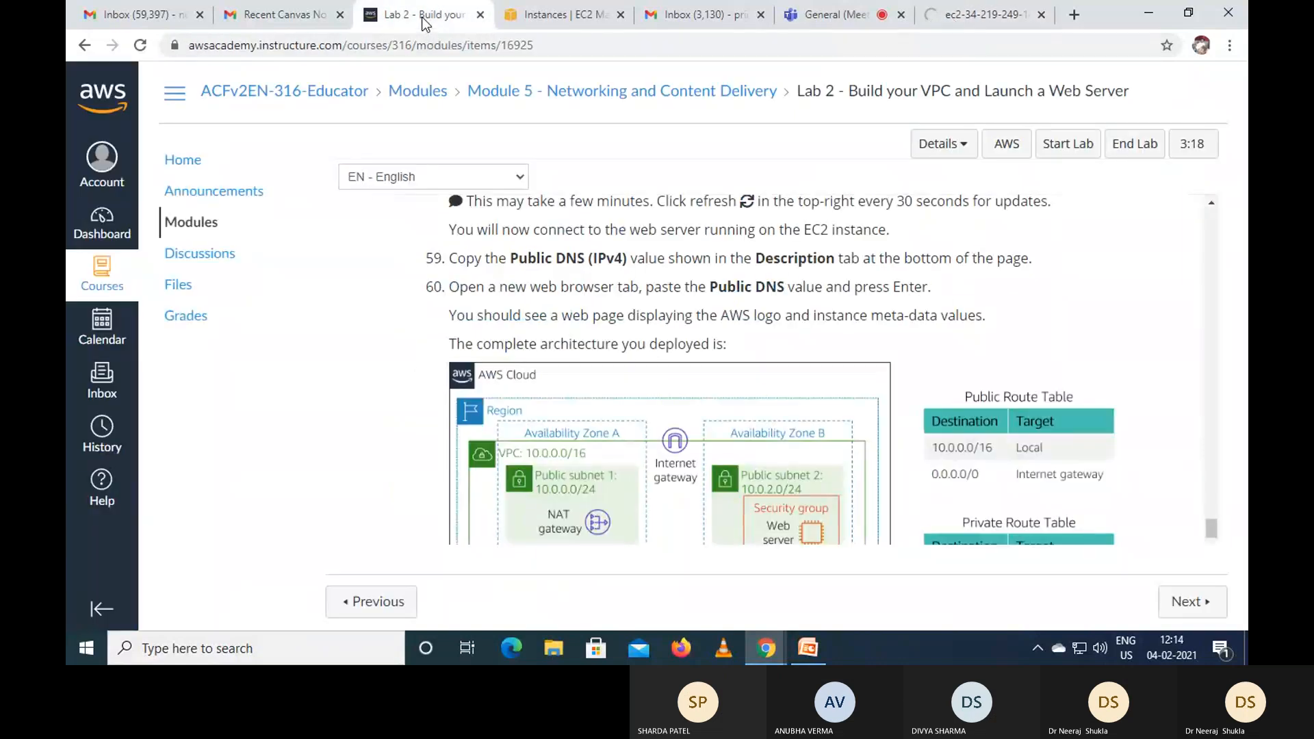
{"action": "left_click", "coordinate": [567, 16]}
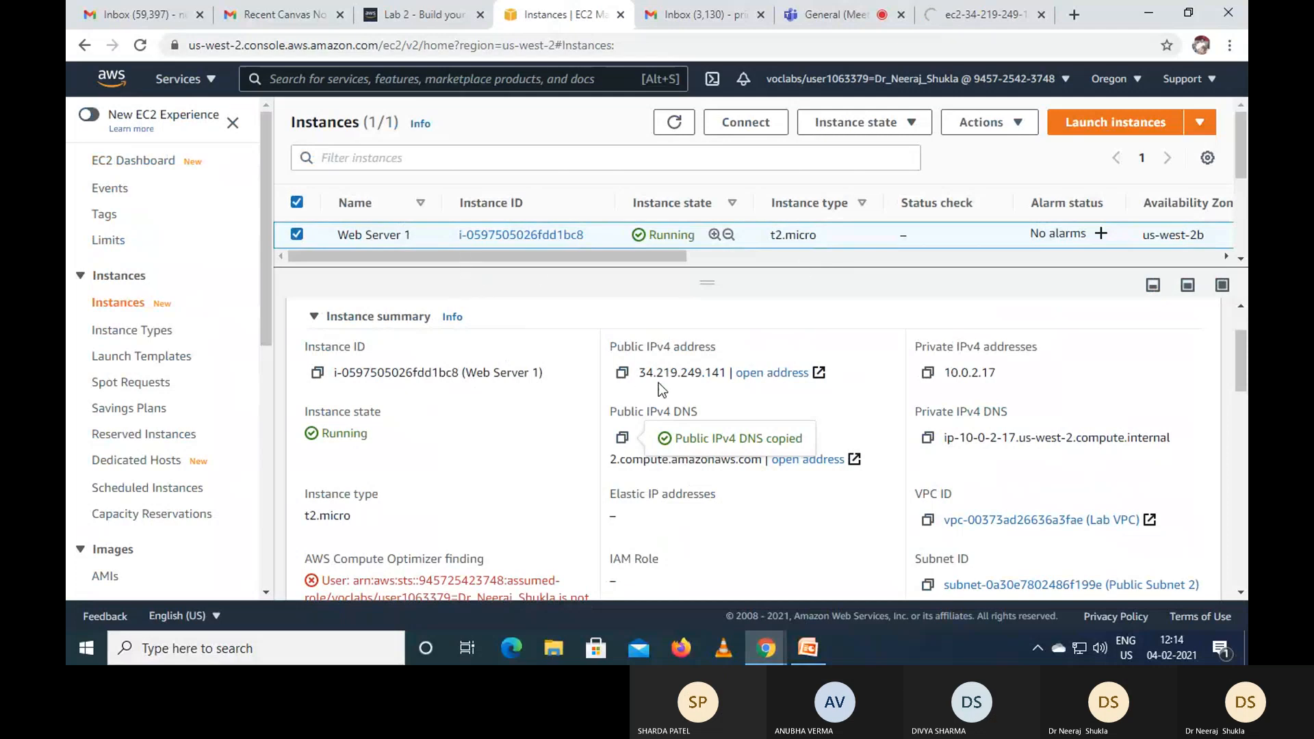
{"action": "left_click", "coordinate": [975, 15]}
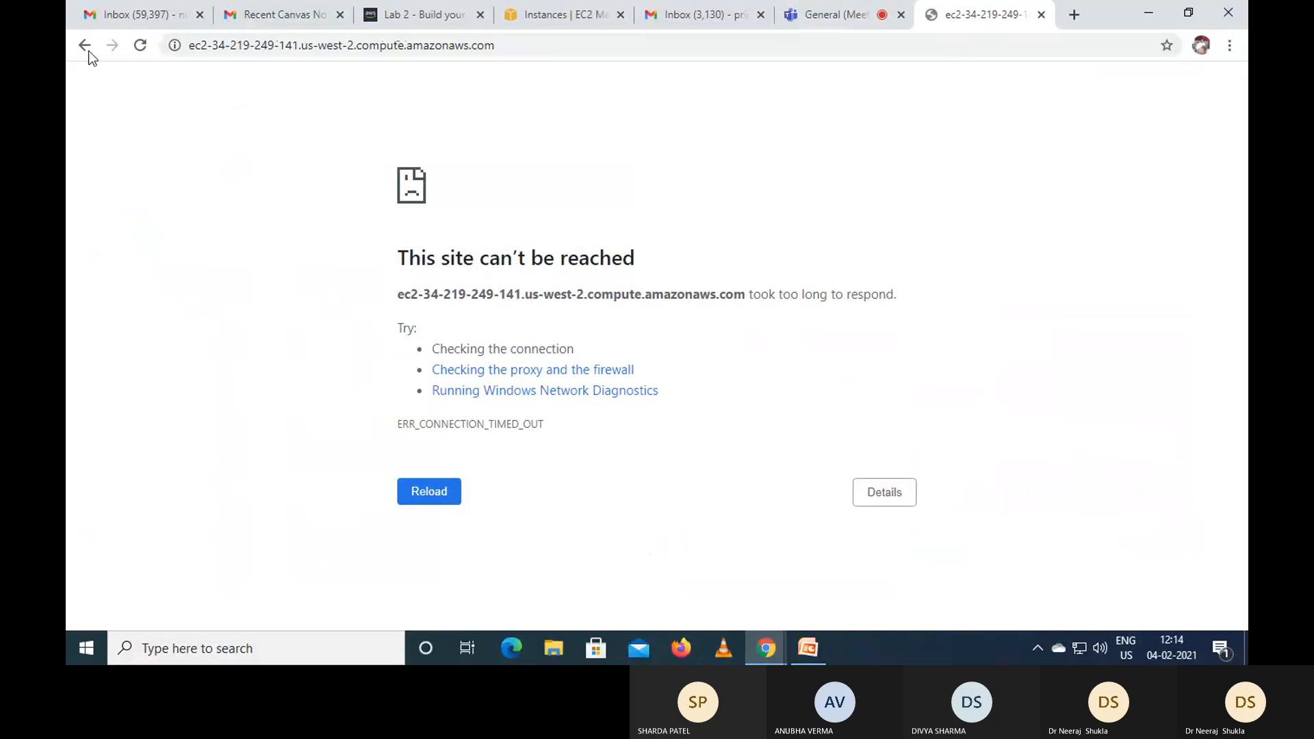
- Reload the web server's page again and reread lab steps 52 to 60 on launching and connecting to the instance
{"action": "left_click", "coordinate": [139, 46]}
{"action": "left_click", "coordinate": [420, 498]}
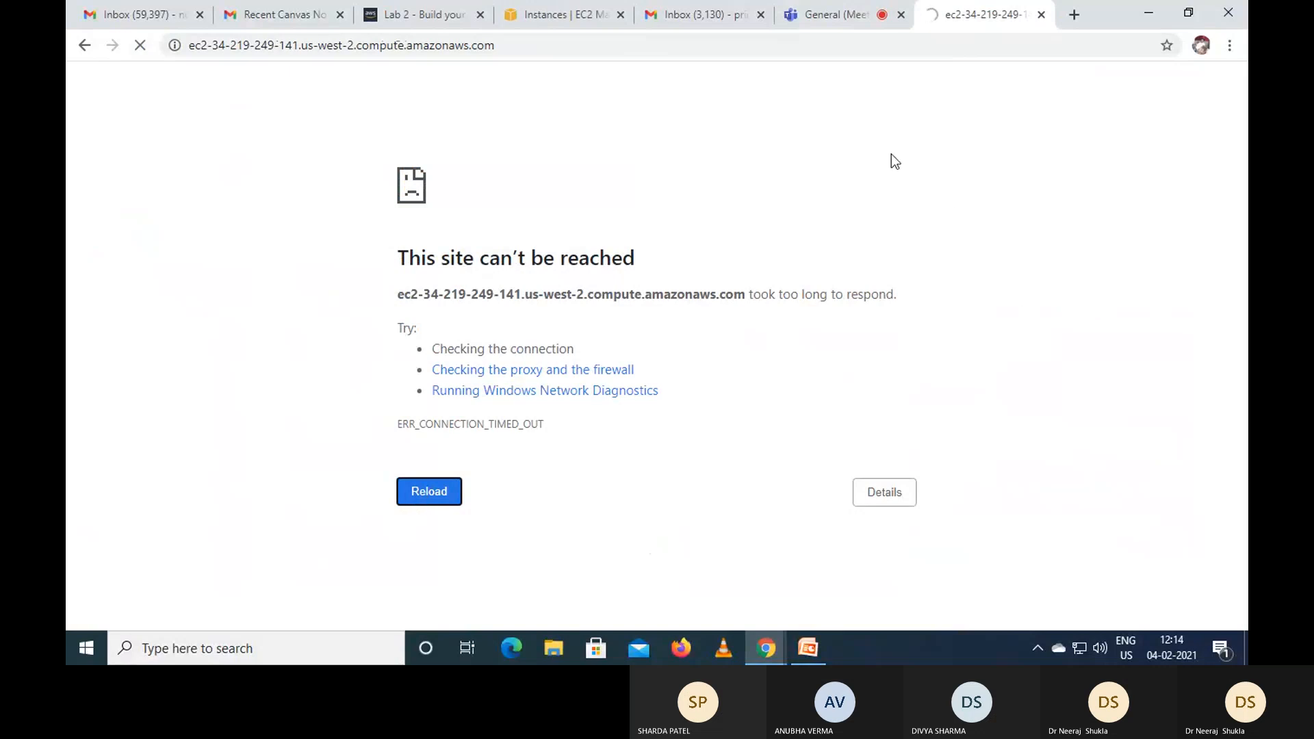
{"action": "left_click", "coordinate": [593, 16]}
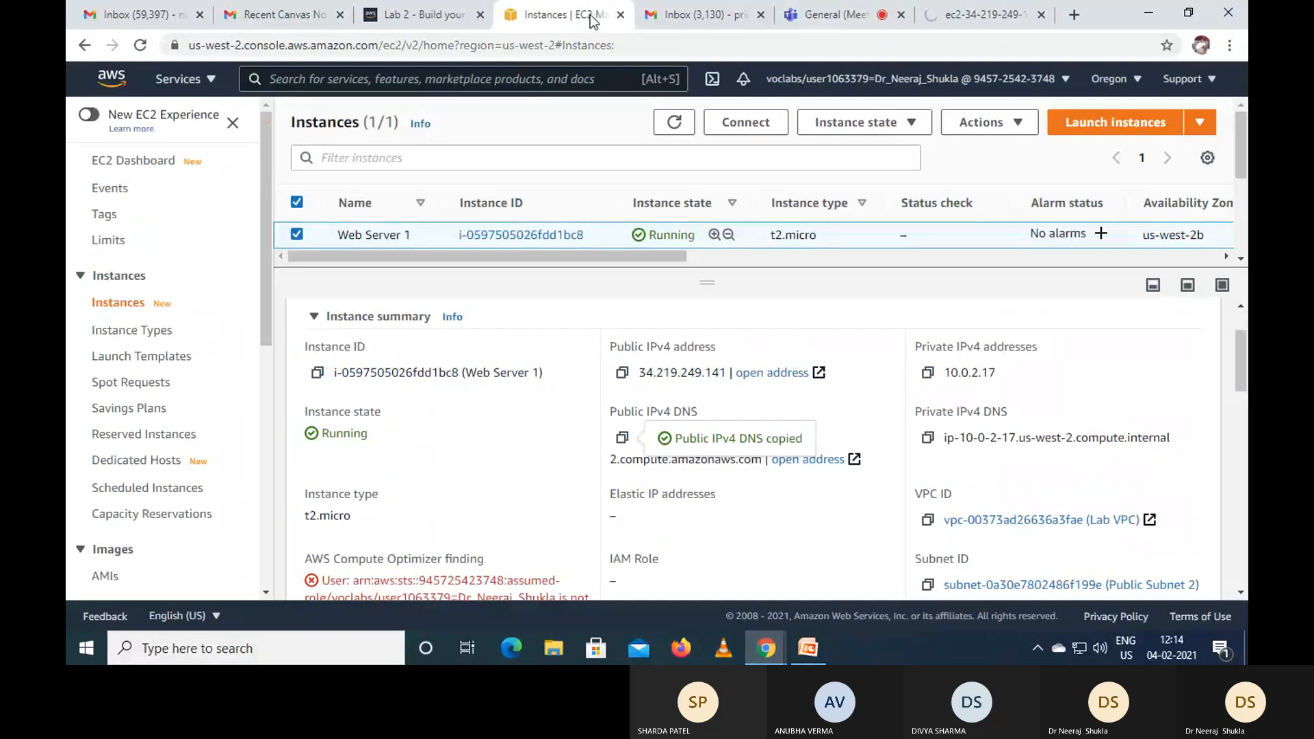
{"action": "left_click", "coordinate": [452, 14]}
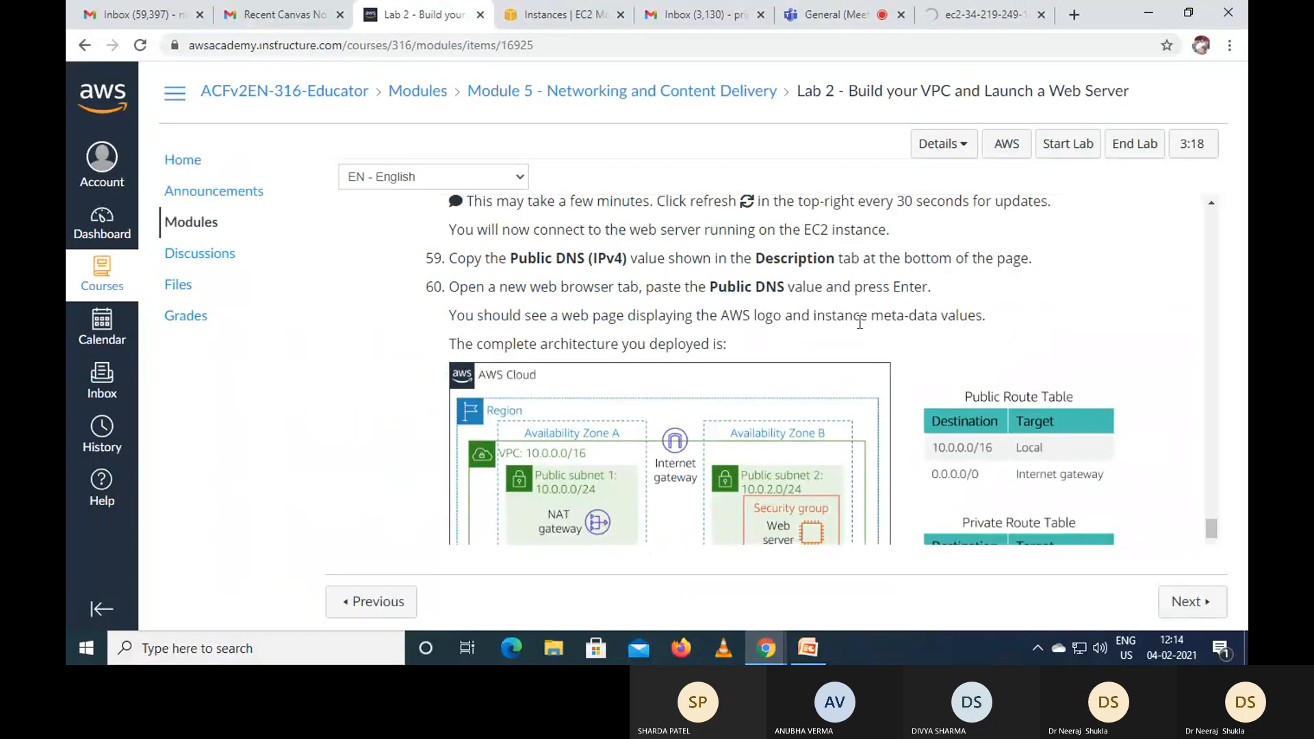
{"action": "scroll", "coordinate": [860, 321], "scroll_direction": "up", "scroll_amount": 4}
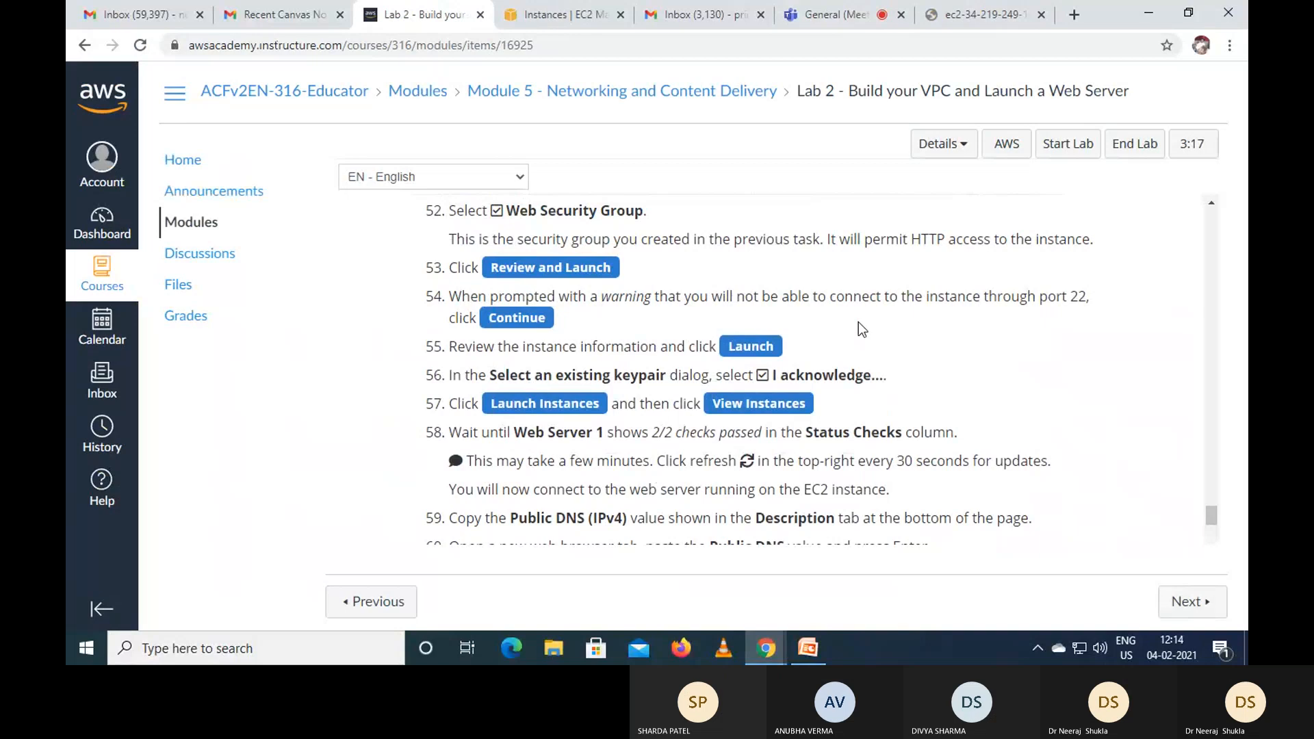
{"action": "scroll", "coordinate": [858, 322], "scroll_direction": "down", "scroll_amount": 2}
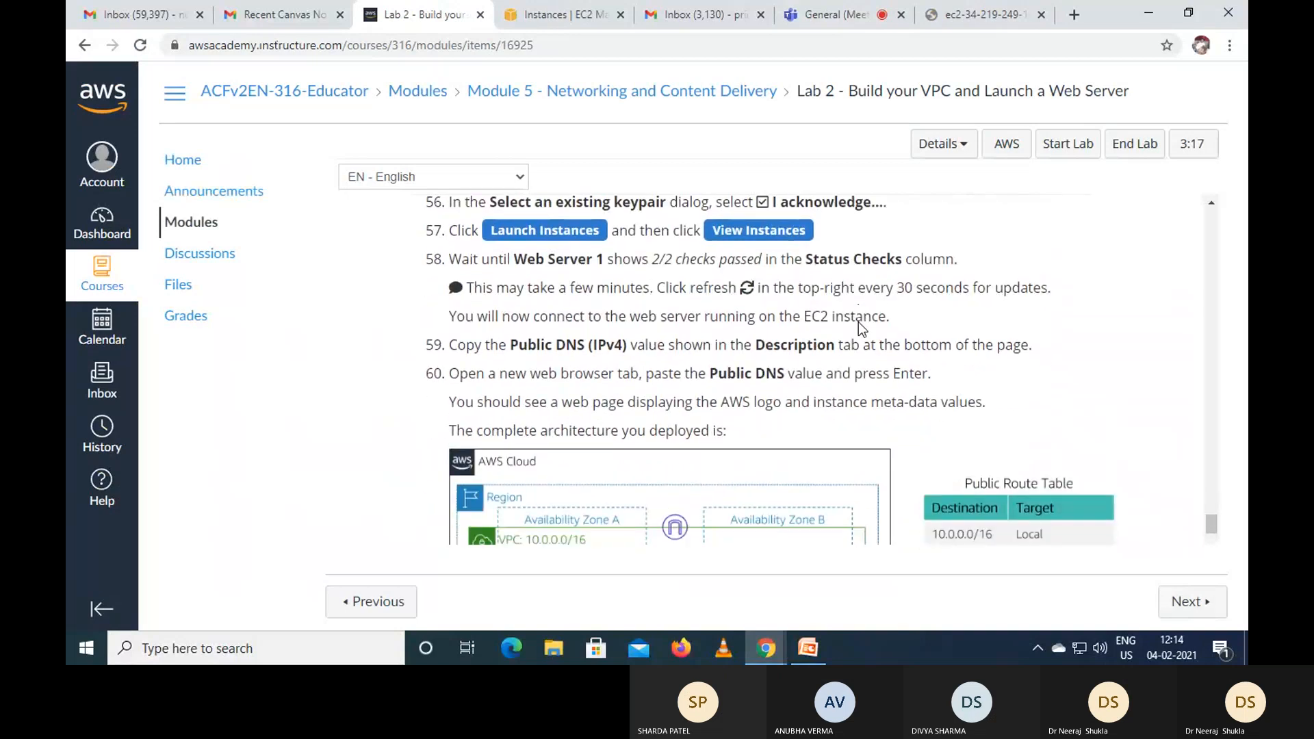
- Close the web server's page and refresh the EC2 instances list to update Web Server 1's status check
{"action": "left_click", "coordinate": [972, 19]}
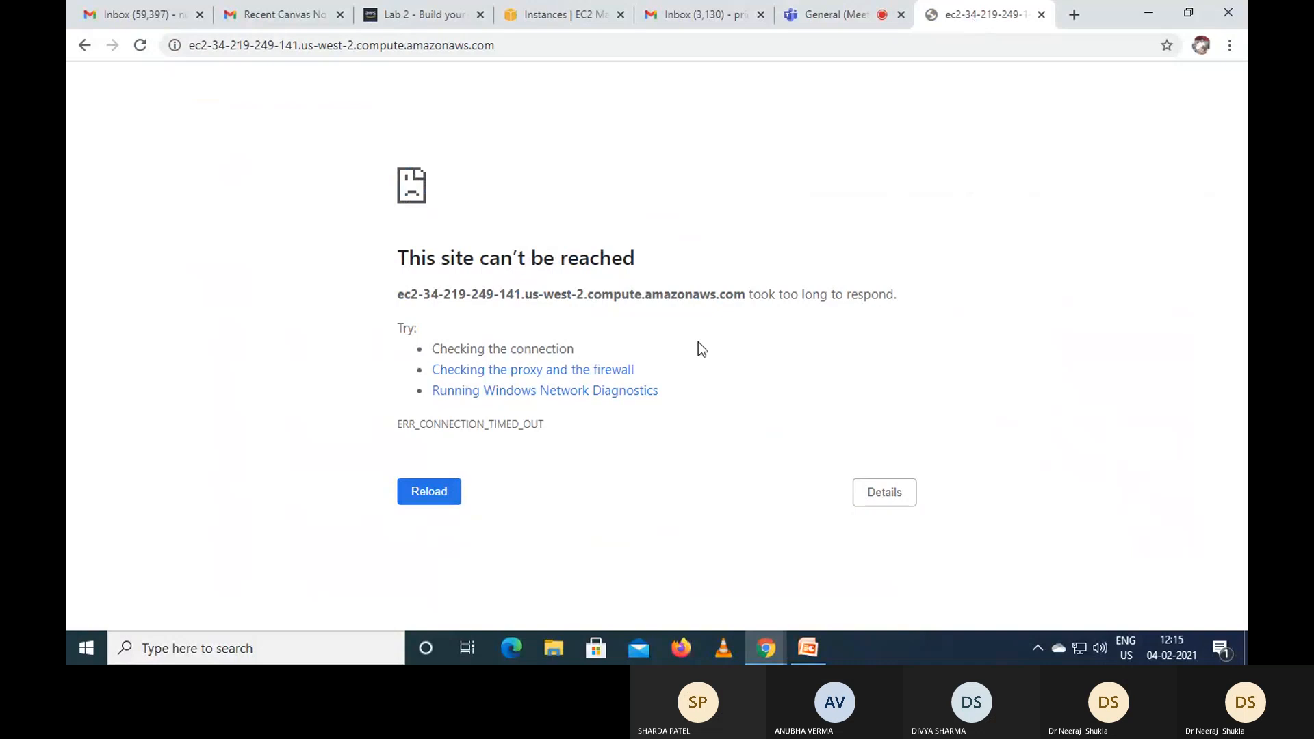
{"action": "left_click", "coordinate": [1041, 14]}
{"action": "left_click", "coordinate": [655, 19]}
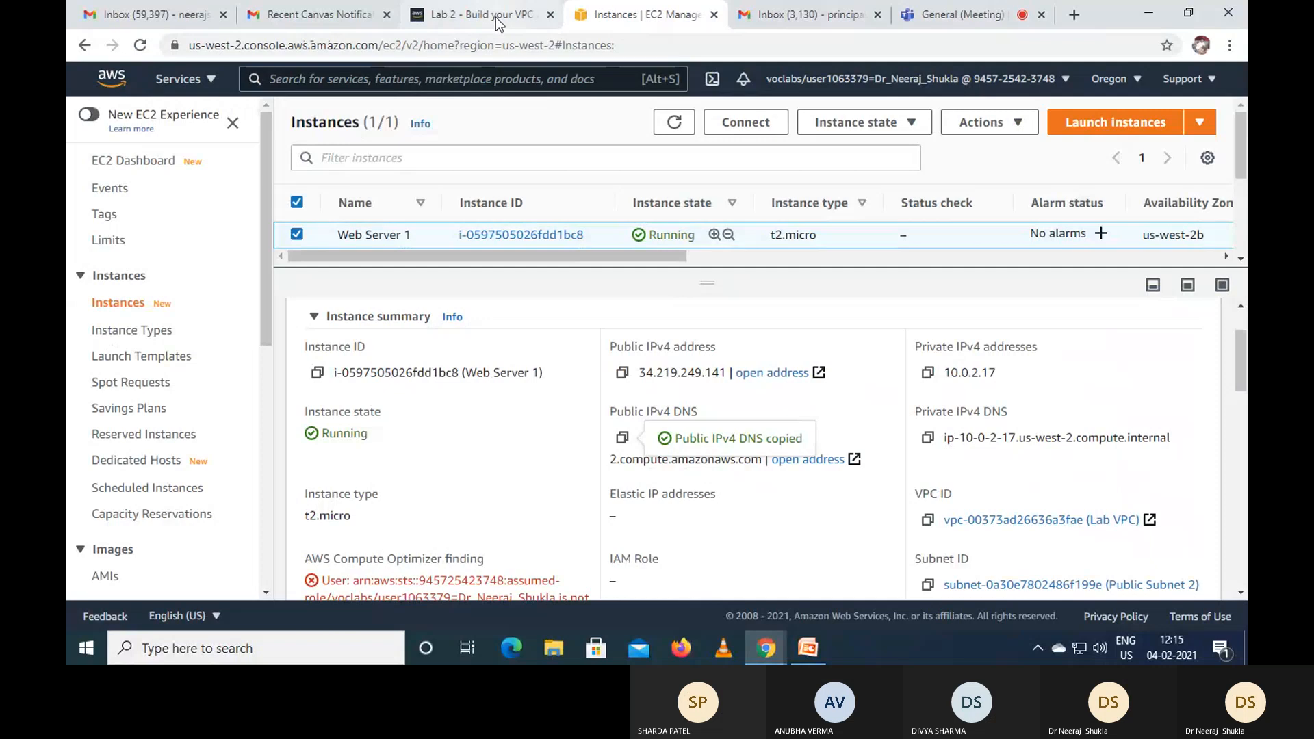
{"action": "left_click", "coordinate": [674, 127]}
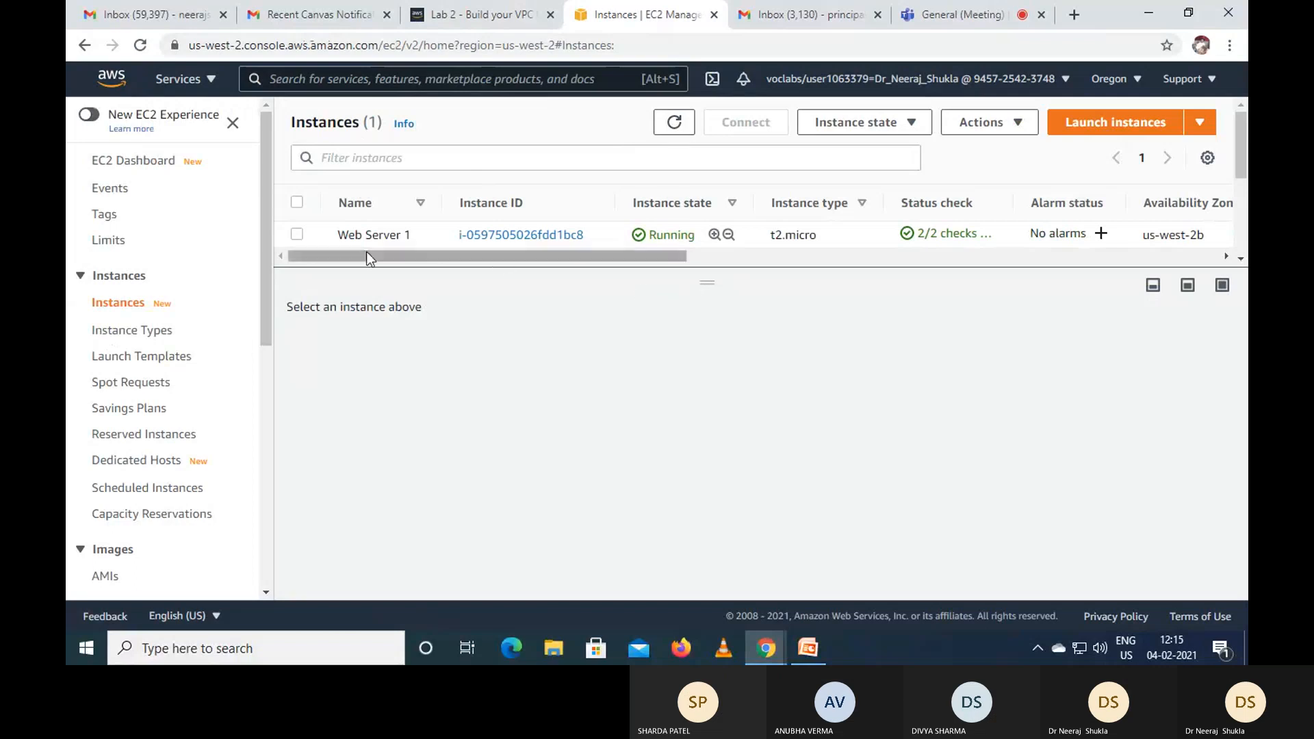
- Copy Web Server 1's Public IPv4 DNS value and open ec2-34-219-249-141.us-west-2.compute.amazonaws.com in a new browser tab
{"action": "left_click", "coordinate": [297, 234]}
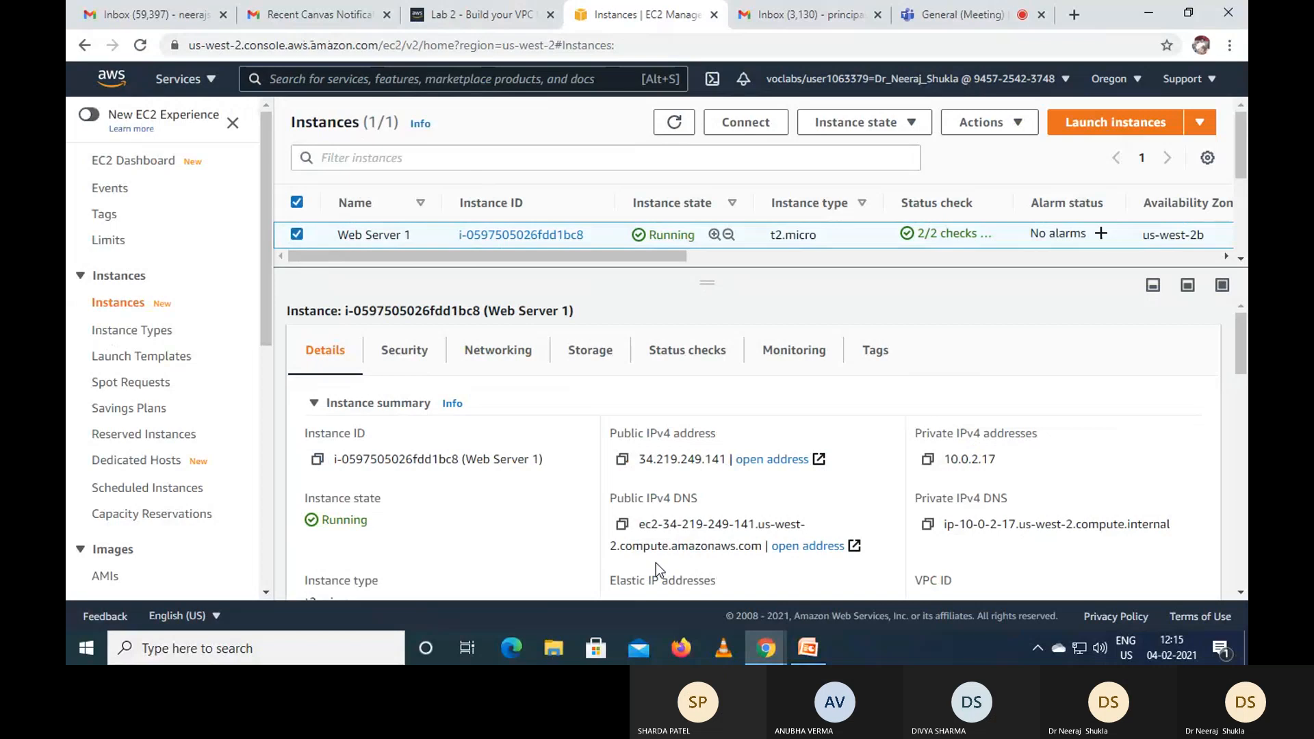
{"action": "left_click", "coordinate": [622, 525]}
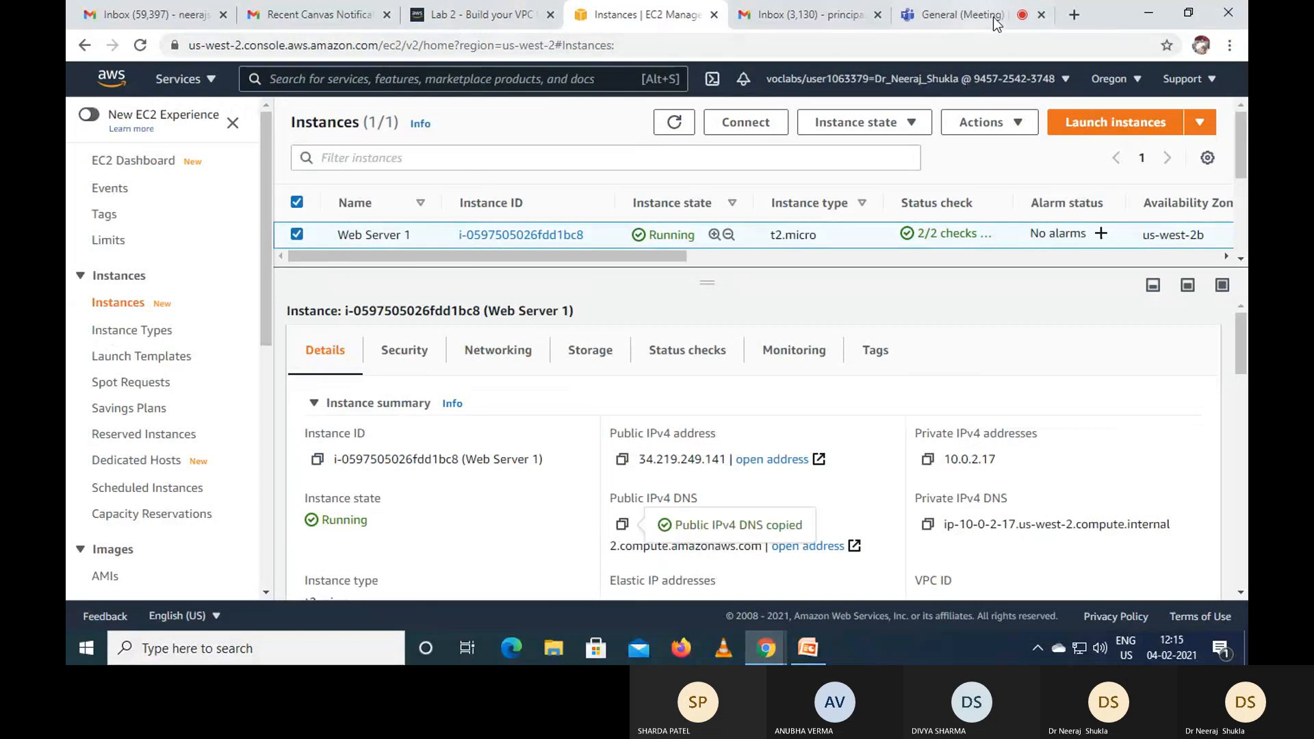
{"action": "left_click", "coordinate": [1074, 14]}
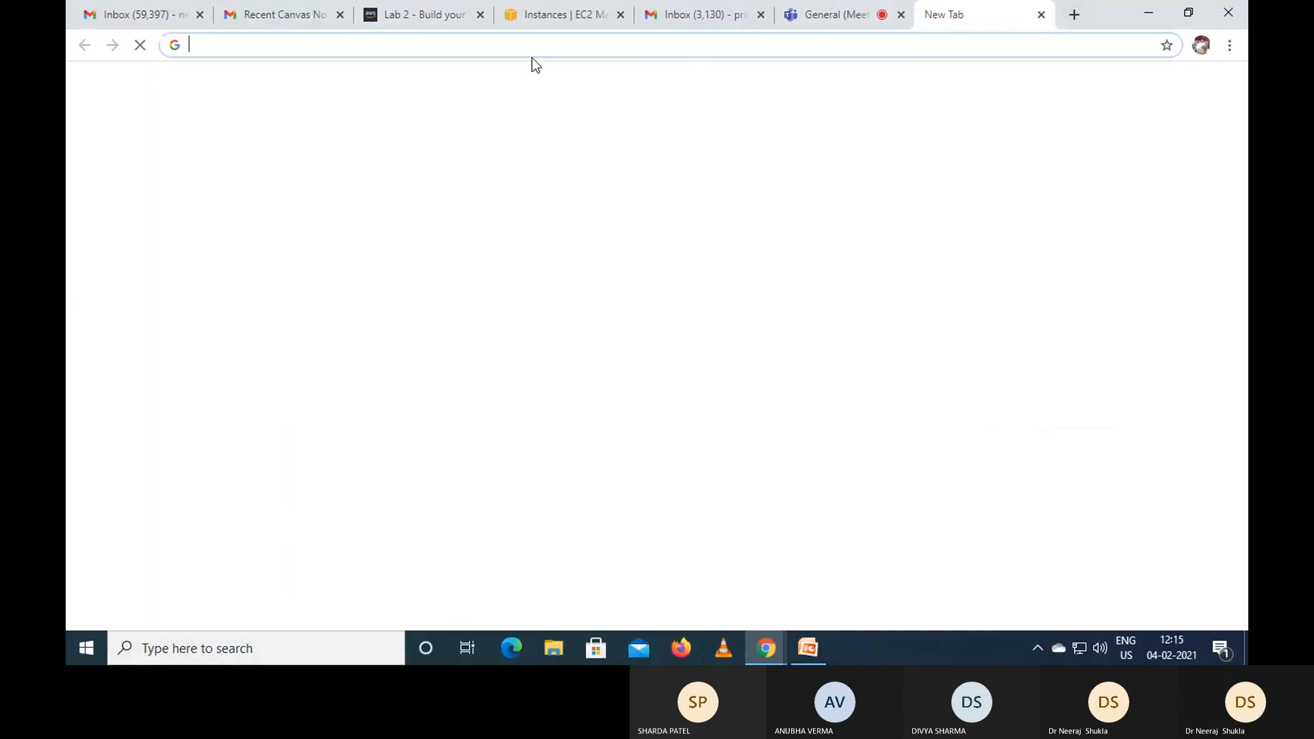
{"action": "right_click", "coordinate": [432, 43]}
{"action": "left_click", "coordinate": [503, 162]}
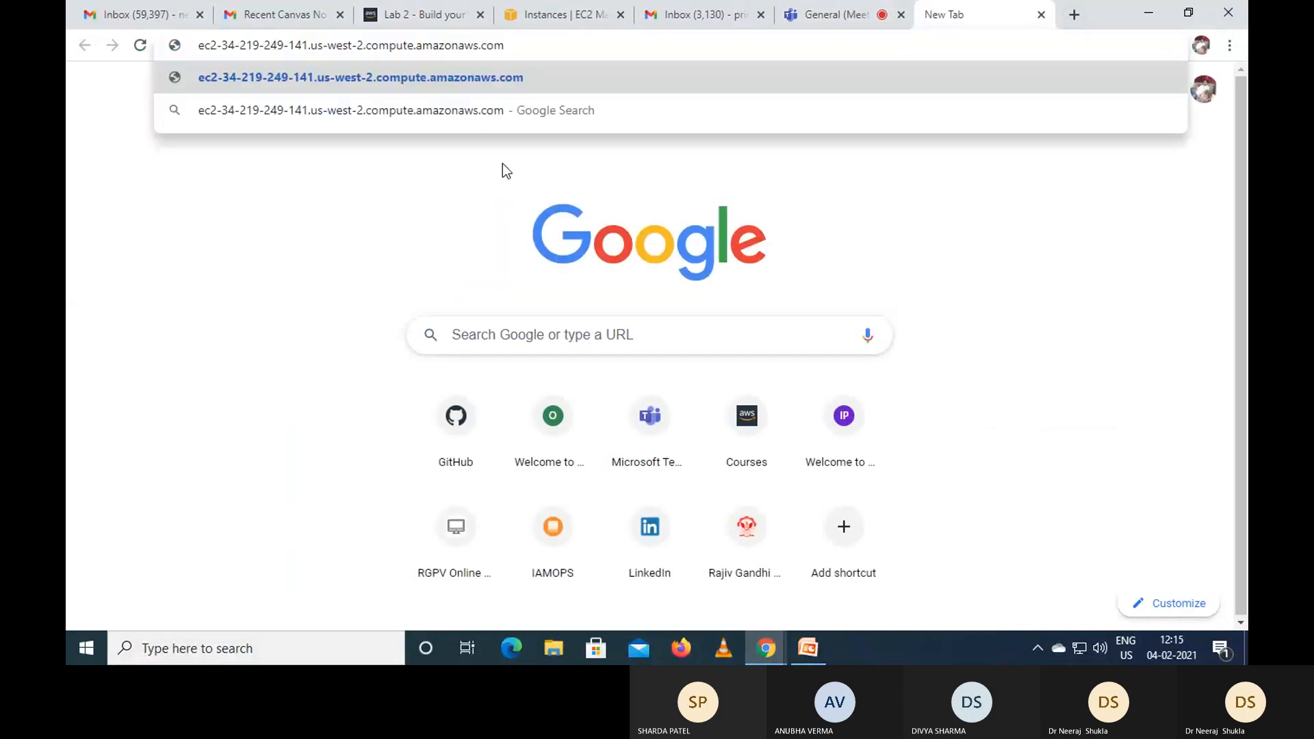
{"action": "key", "text": "Return"}
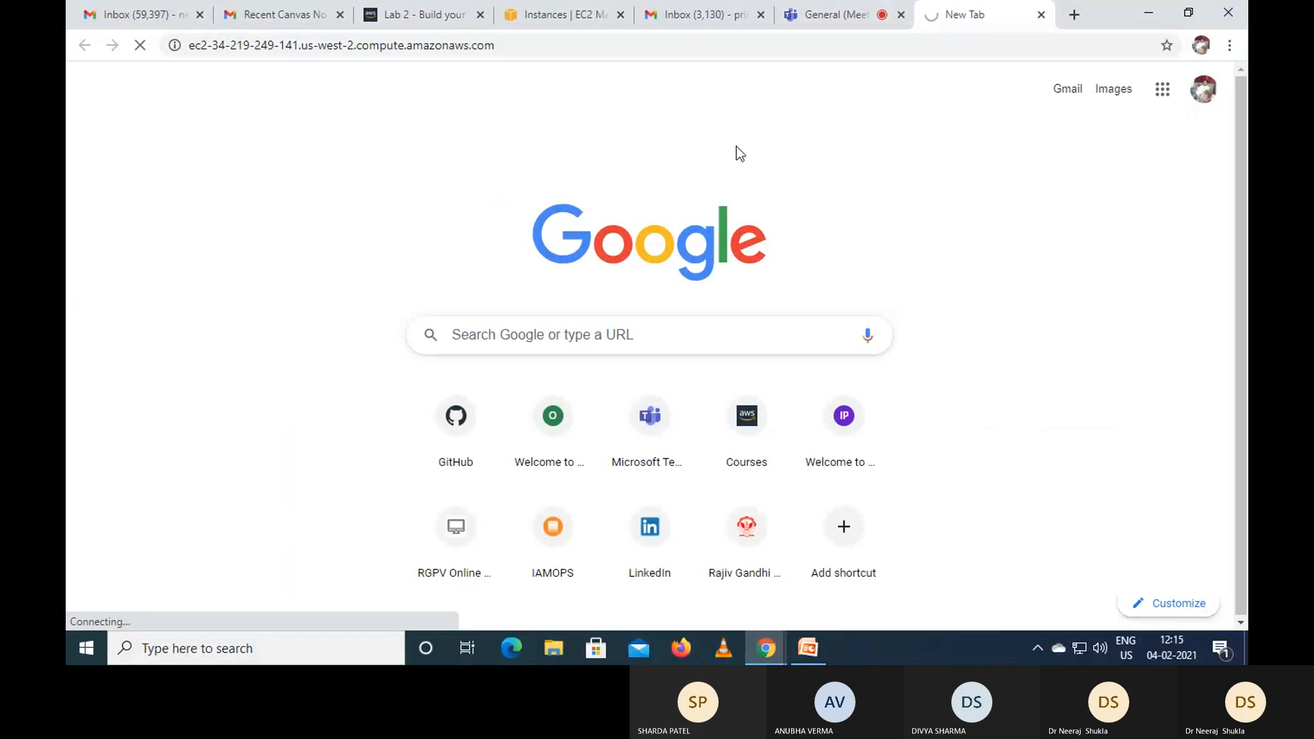
- Review the lab's architecture diagram and closing steps 61 and 62, and check whether the web server's page has loaded
{"action": "left_click", "coordinate": [535, 9]}
{"action": "left_click", "coordinate": [421, 14]}
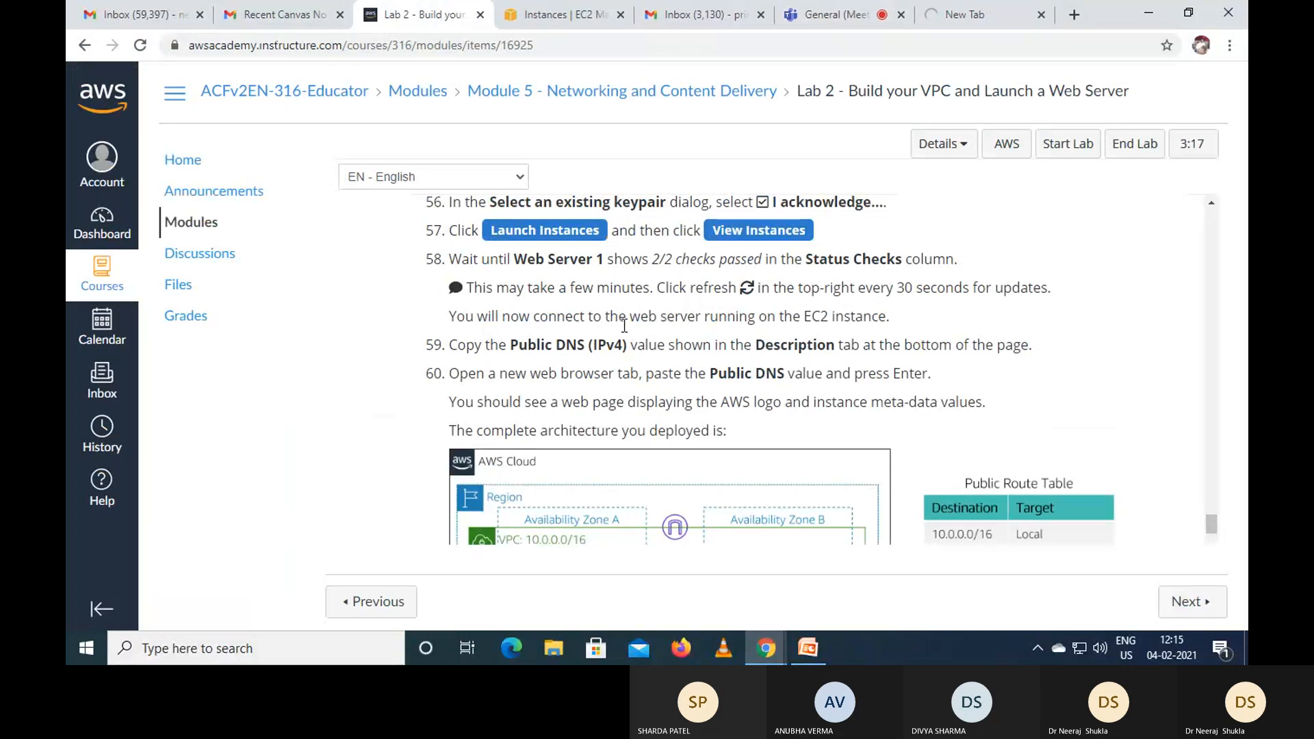
{"action": "scroll", "coordinate": [671, 327], "scroll_direction": "down", "scroll_amount": 1}
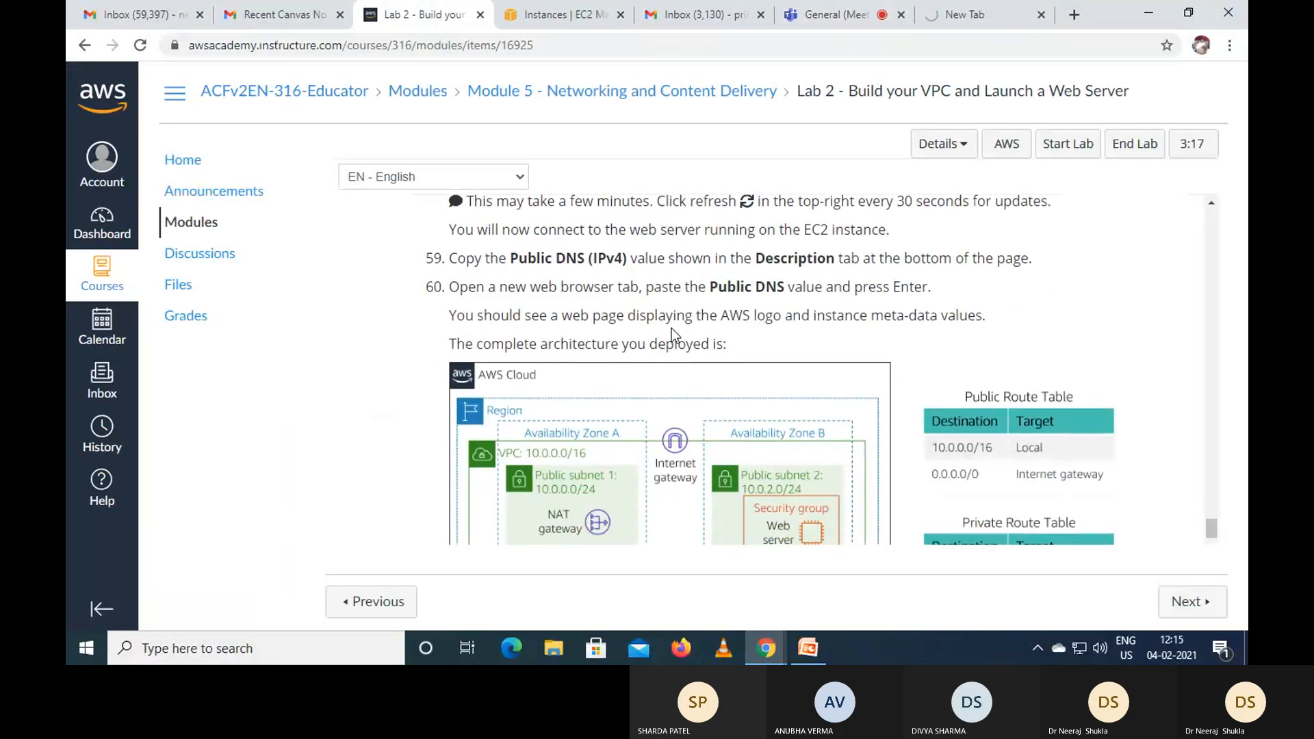
{"action": "scroll", "coordinate": [671, 327], "scroll_direction": "down", "scroll_amount": 1}
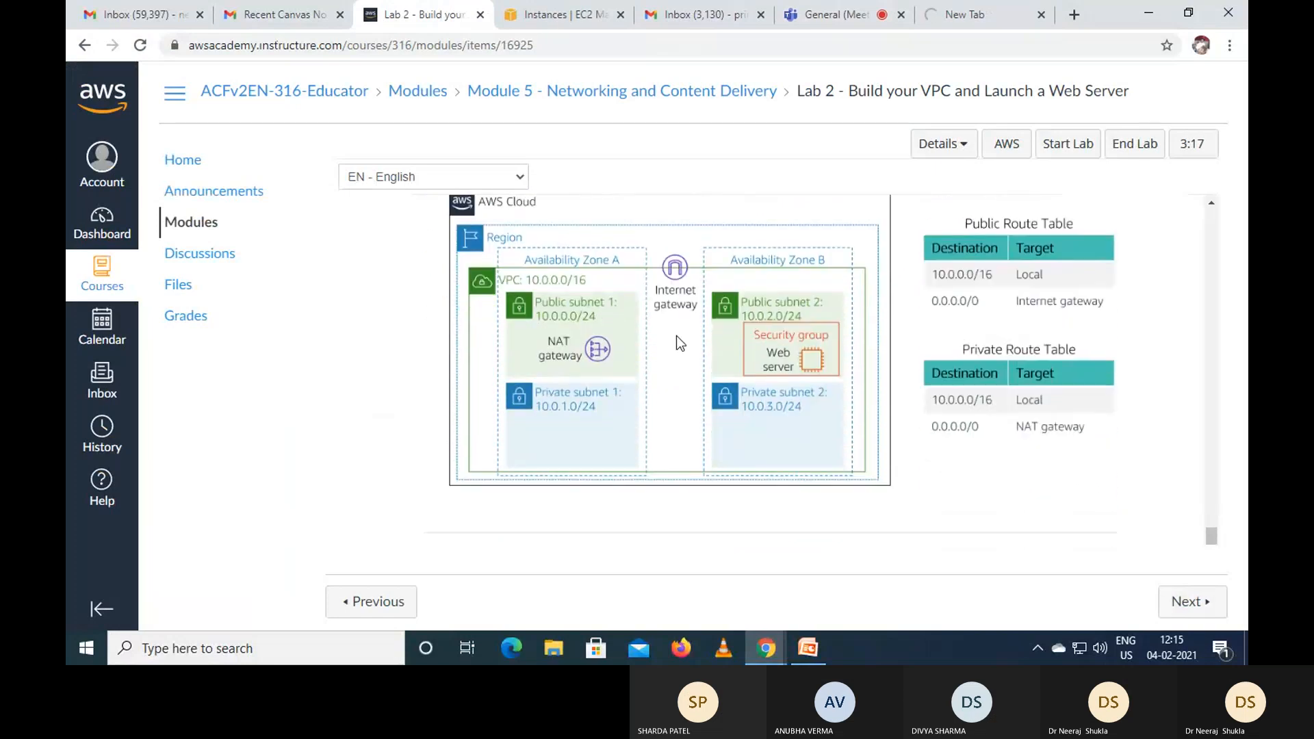
{"action": "scroll", "coordinate": [676, 335], "scroll_direction": "down", "scroll_amount": 3}
{"action": "scroll", "coordinate": [676, 336], "scroll_direction": "down", "scroll_amount": 1}
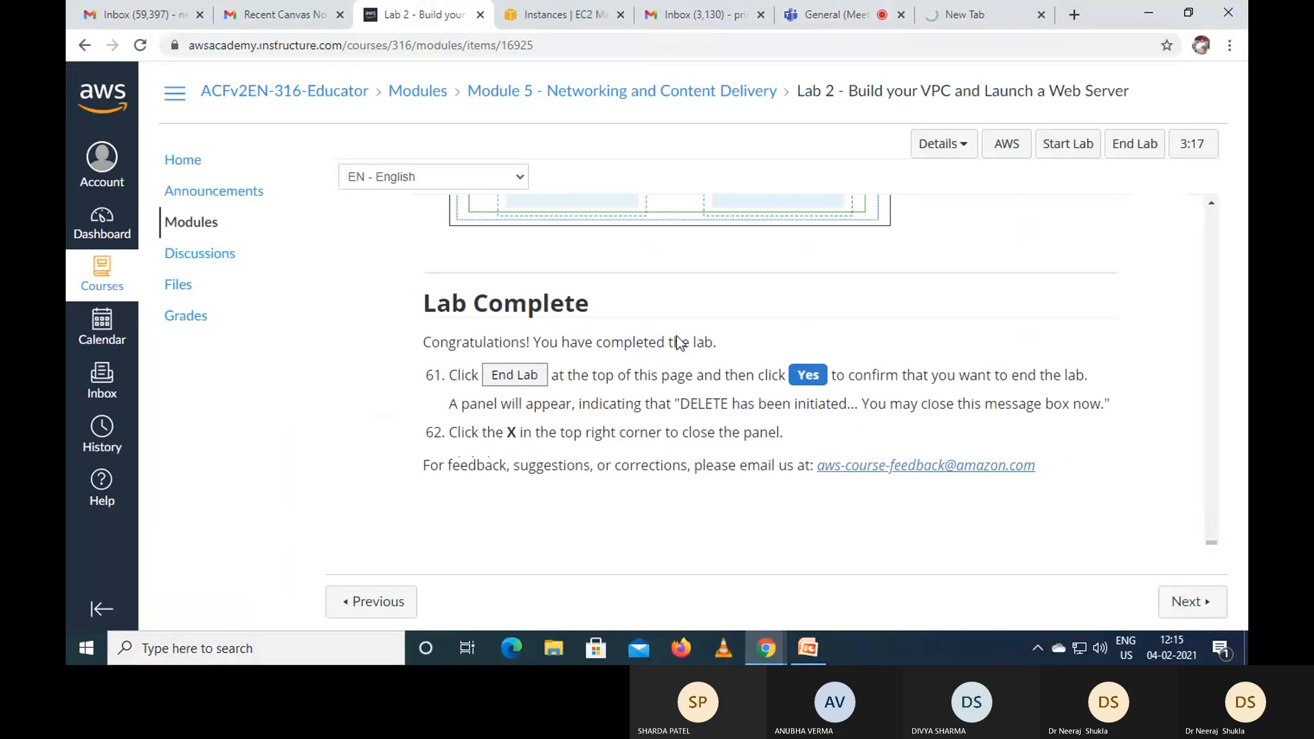
{"action": "scroll", "coordinate": [678, 340], "scroll_direction": "up", "scroll_amount": 3}
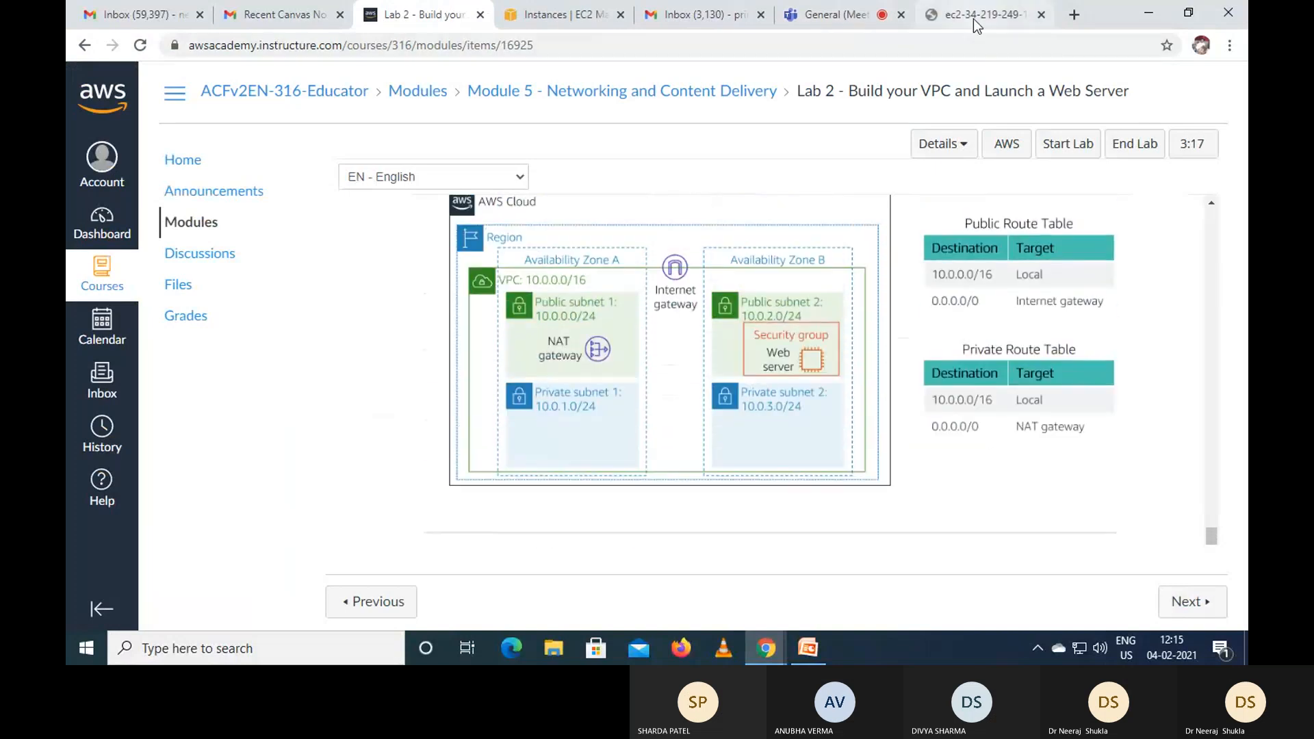
{"action": "left_click", "coordinate": [975, 21]}
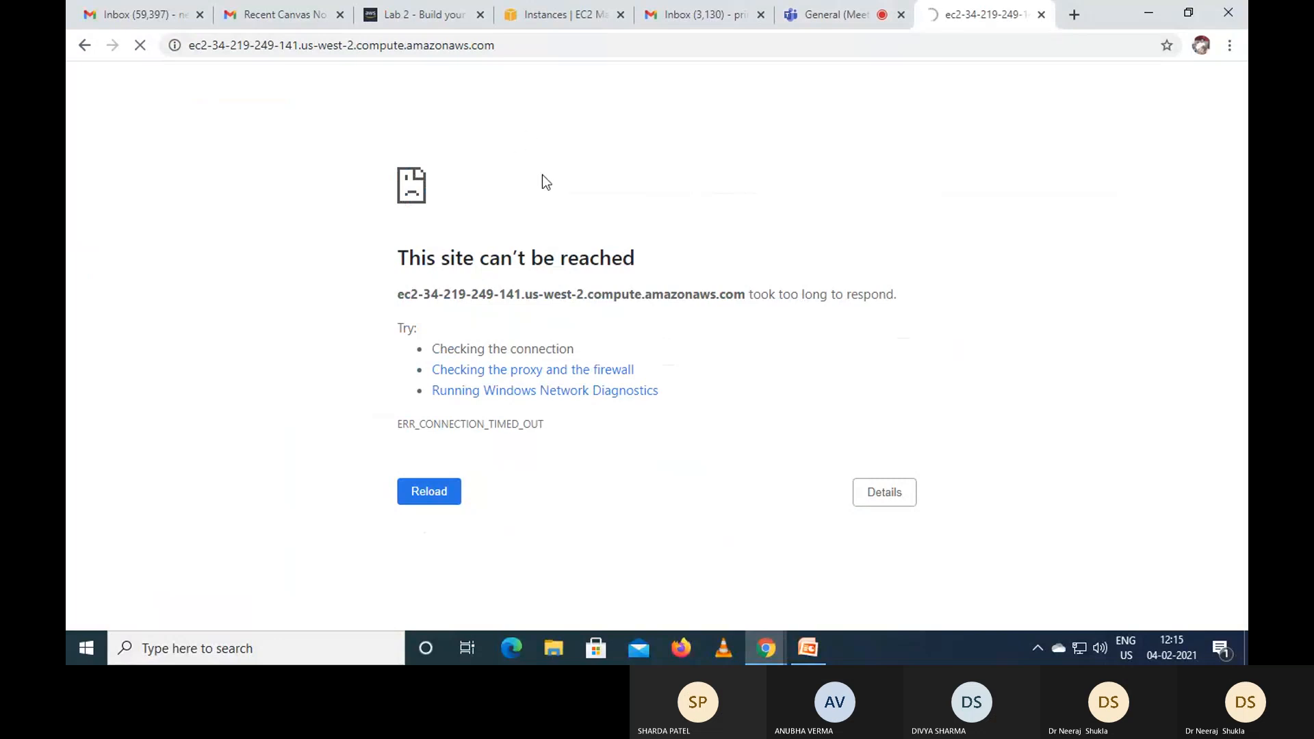
- Reload the web server's page and recheck lab steps 54 to 60 for anything missed
{"action": "left_click", "coordinate": [431, 14]}
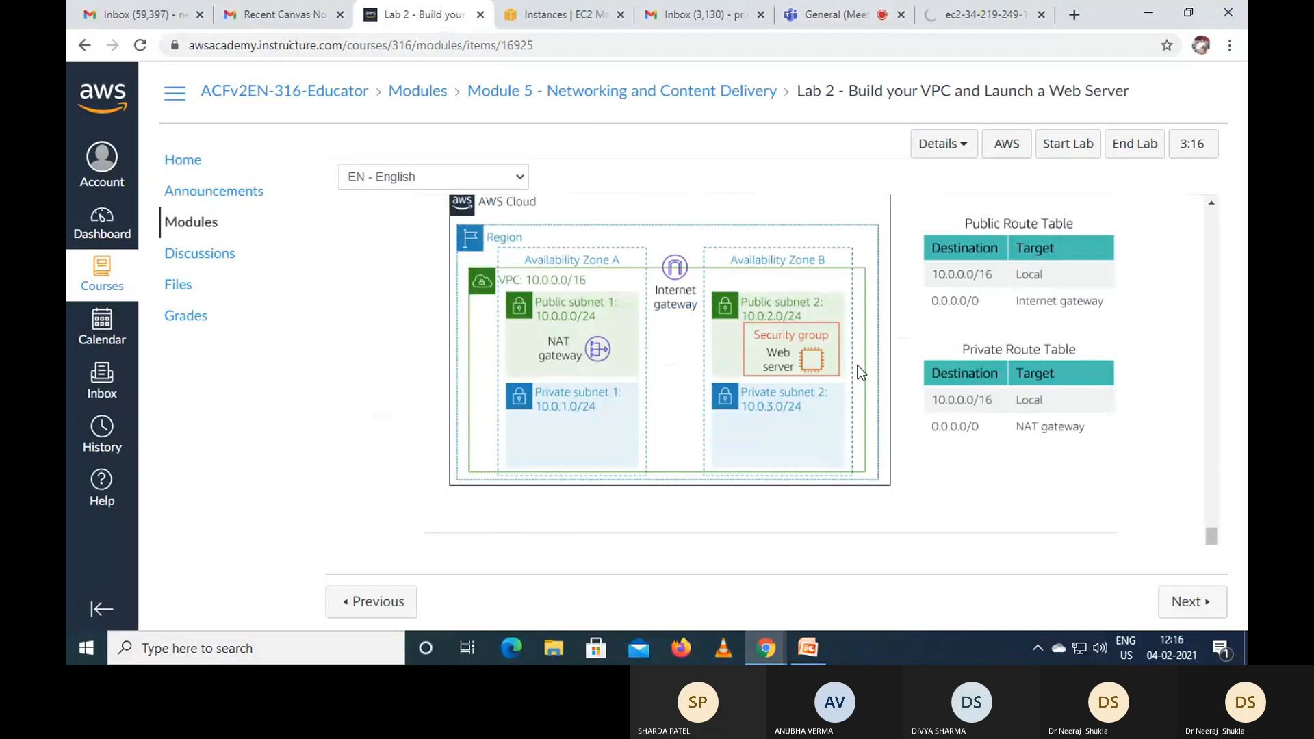
{"action": "scroll", "coordinate": [865, 377], "scroll_direction": "up", "scroll_amount": 1}
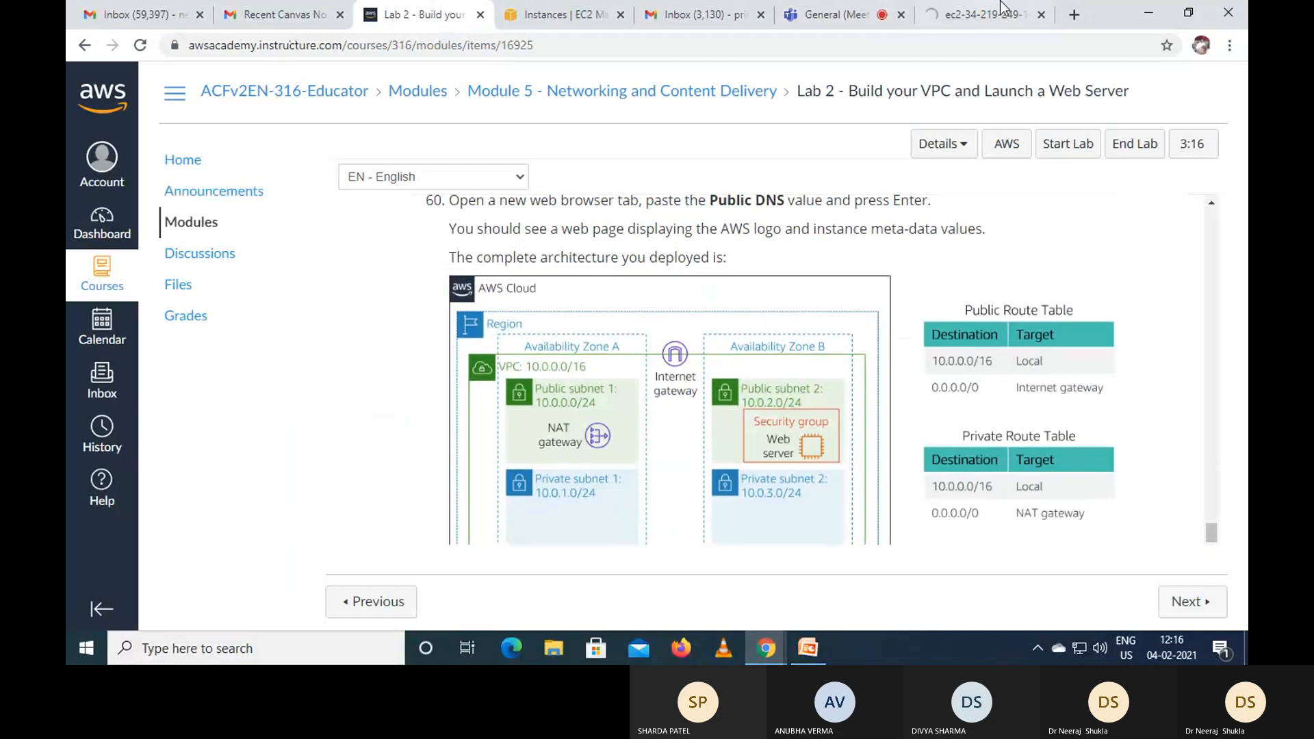
{"action": "left_click", "coordinate": [970, 16]}
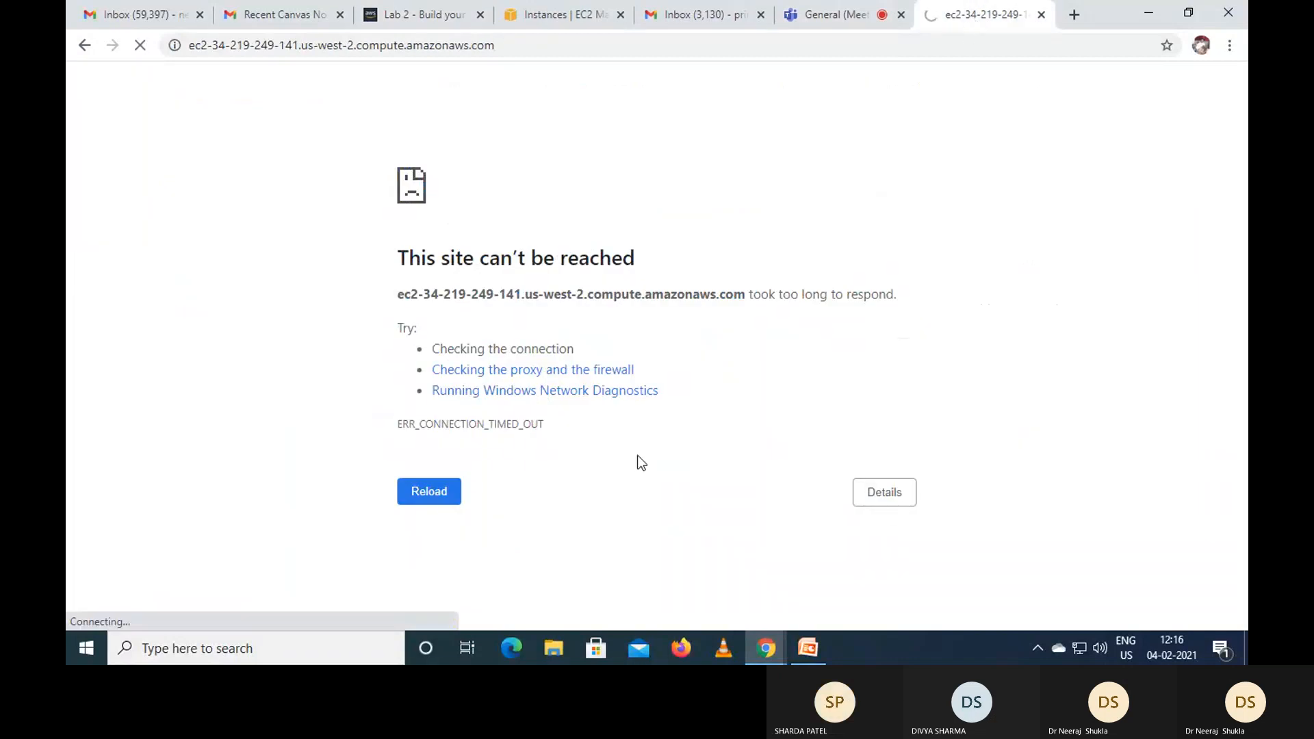
{"action": "left_click", "coordinate": [429, 496]}
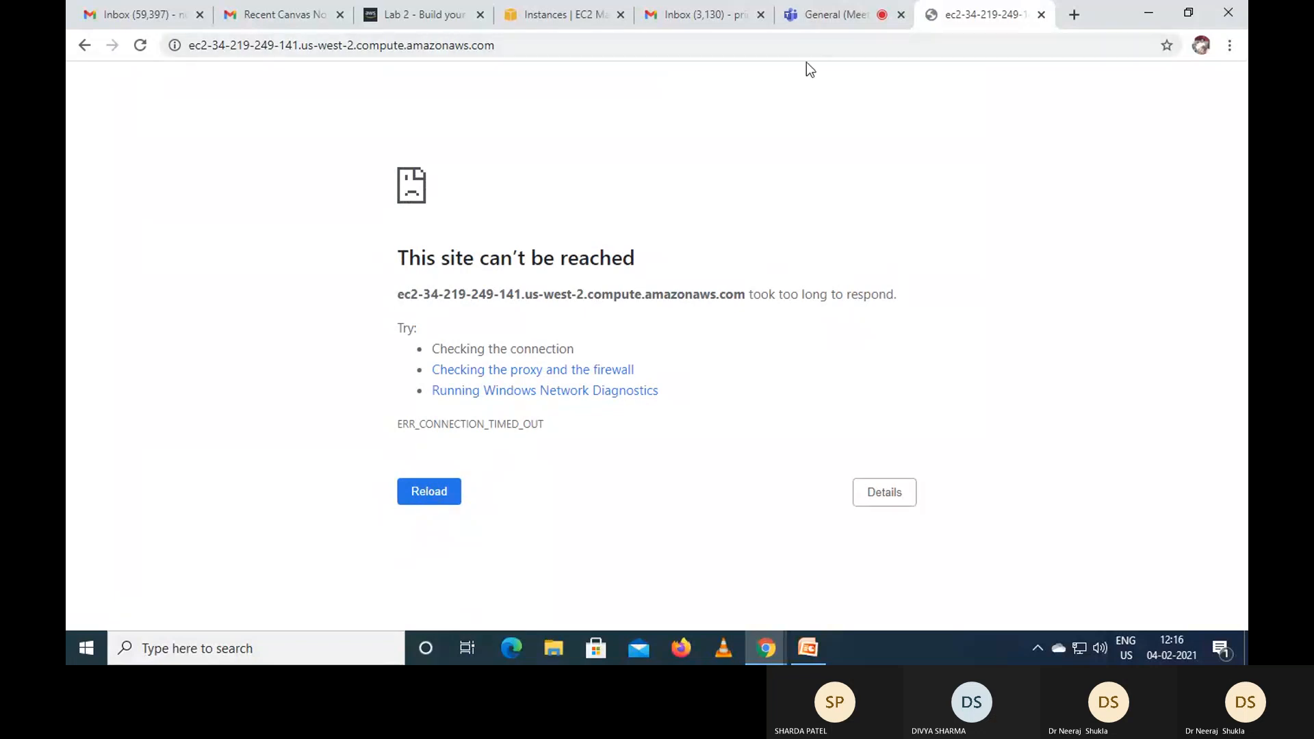
{"action": "left_click", "coordinate": [462, 26]}
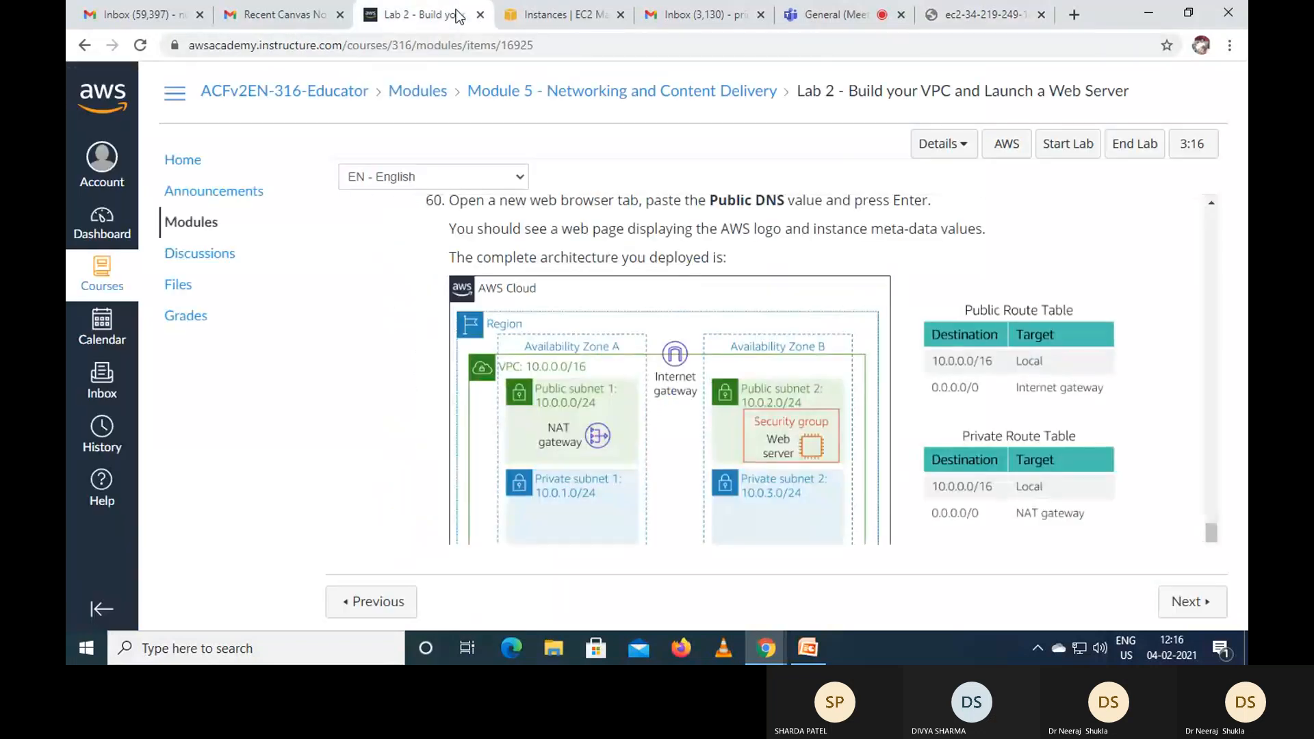
{"action": "scroll", "coordinate": [720, 385], "scroll_direction": "up", "scroll_amount": 2}
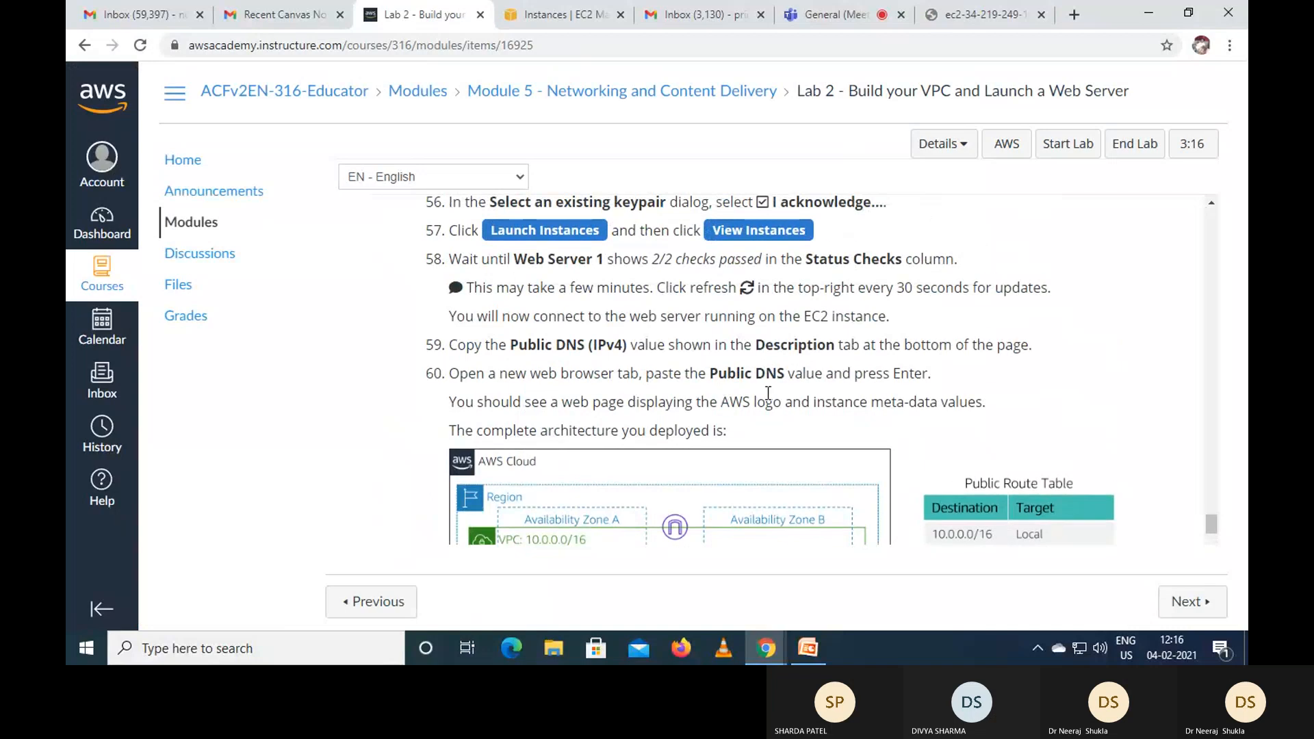
{"action": "scroll", "coordinate": [767, 393], "scroll_direction": "up", "scroll_amount": 1}
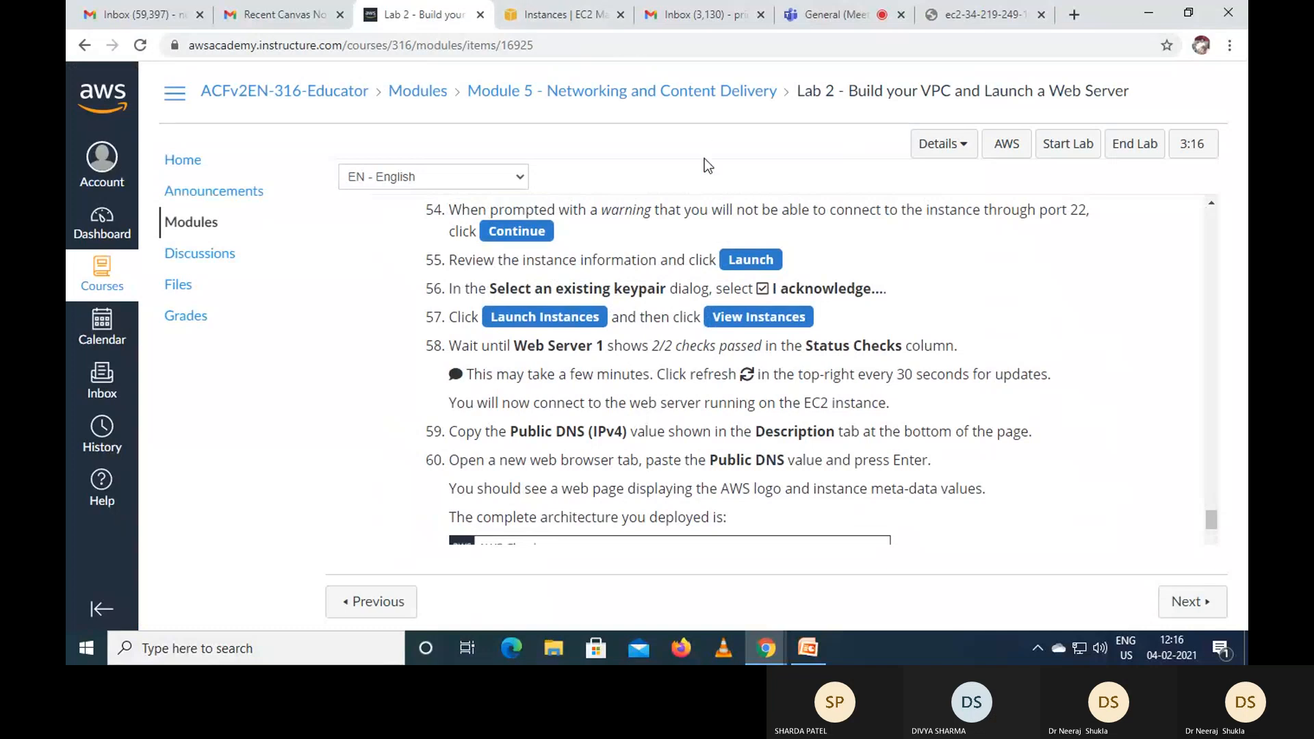
- Copy Web Server 1's Public IPv4 address and open 34.219.249.141 in a new browser tab
{"action": "left_click", "coordinate": [540, 13]}
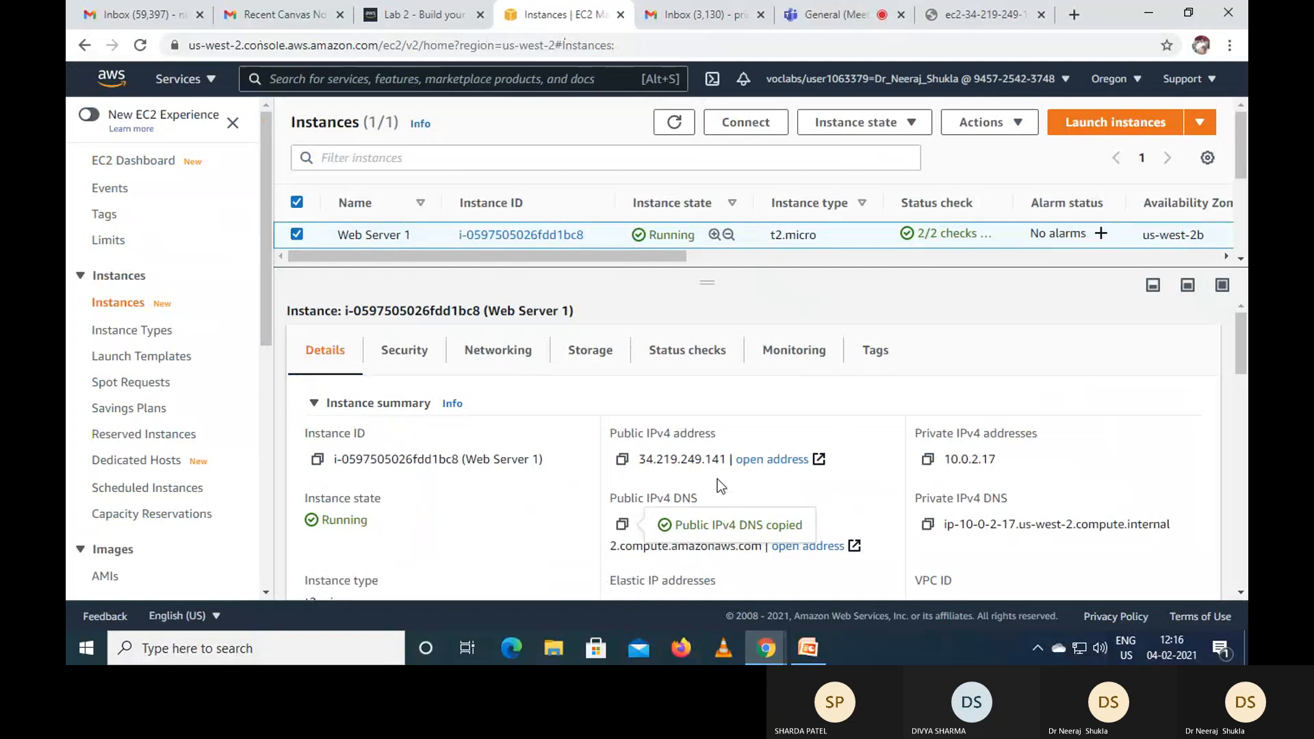
{"action": "left_click", "coordinate": [622, 459]}
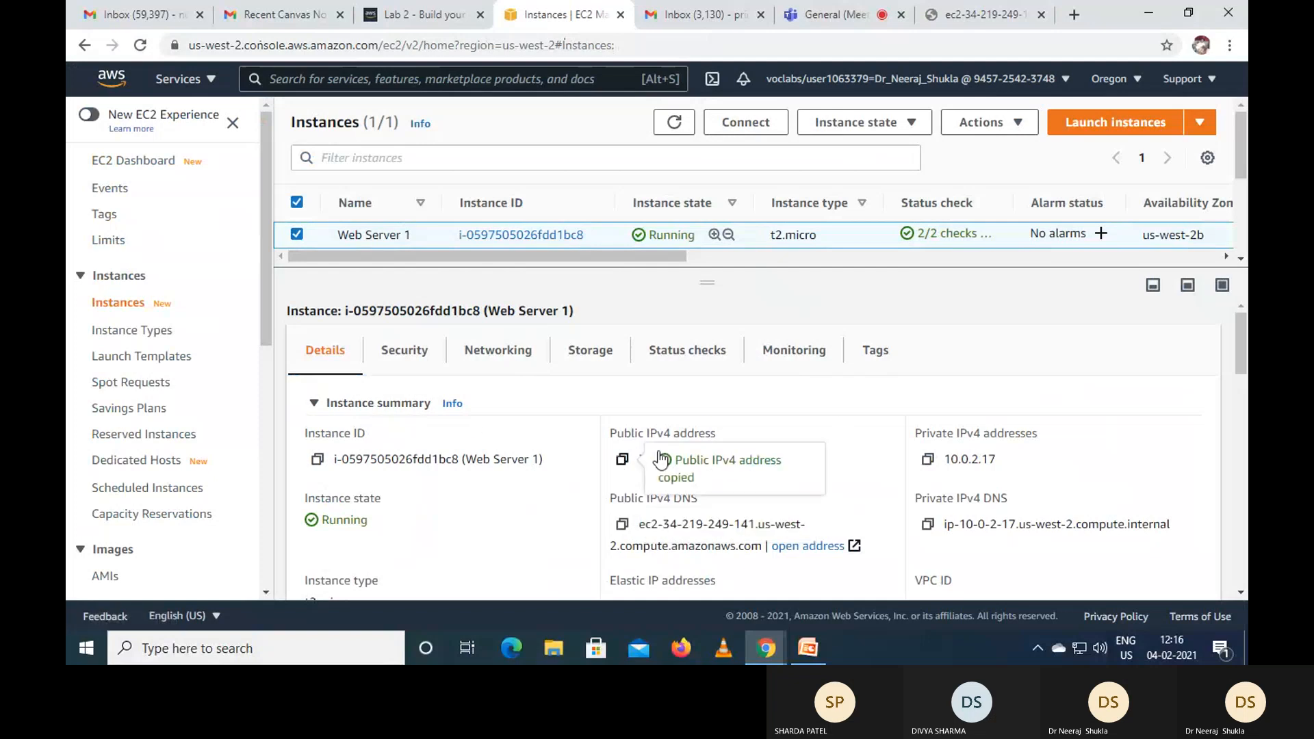
{"action": "left_click", "coordinate": [1074, 15]}
{"action": "right_click", "coordinate": [270, 46]}
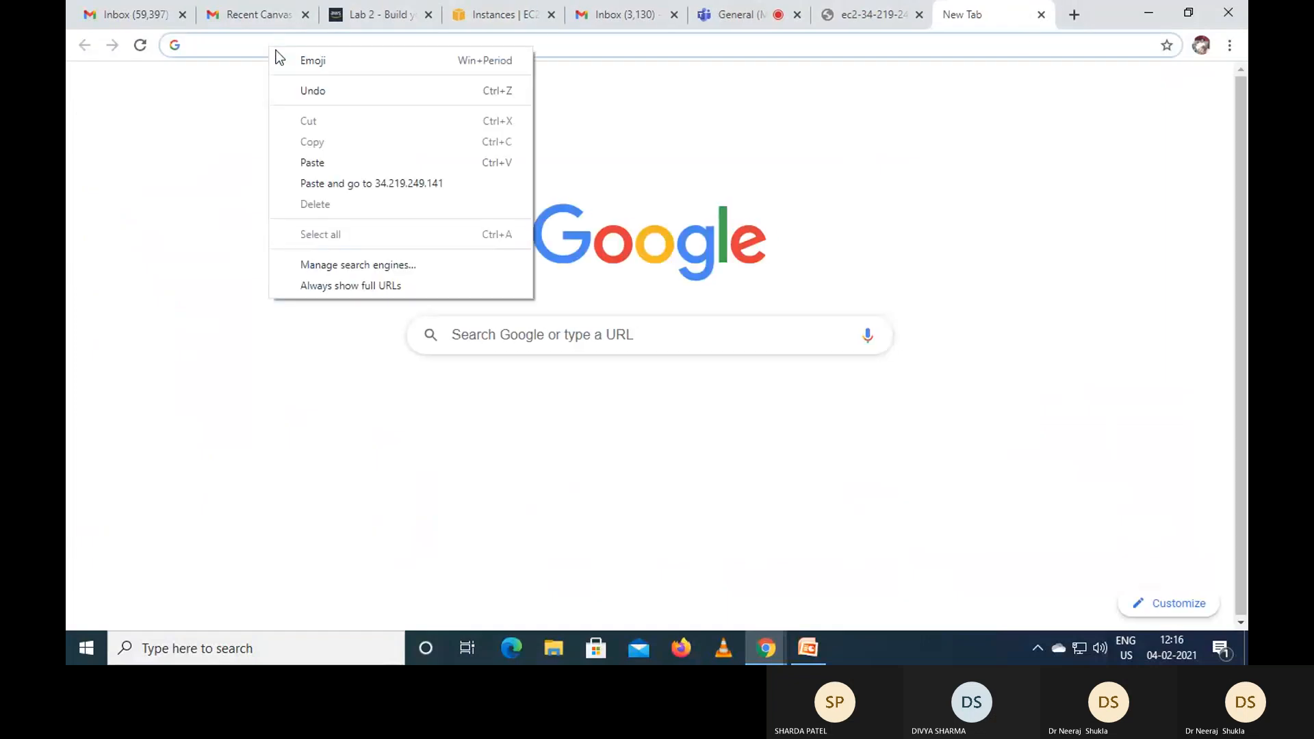
{"action": "left_click", "coordinate": [389, 160]}
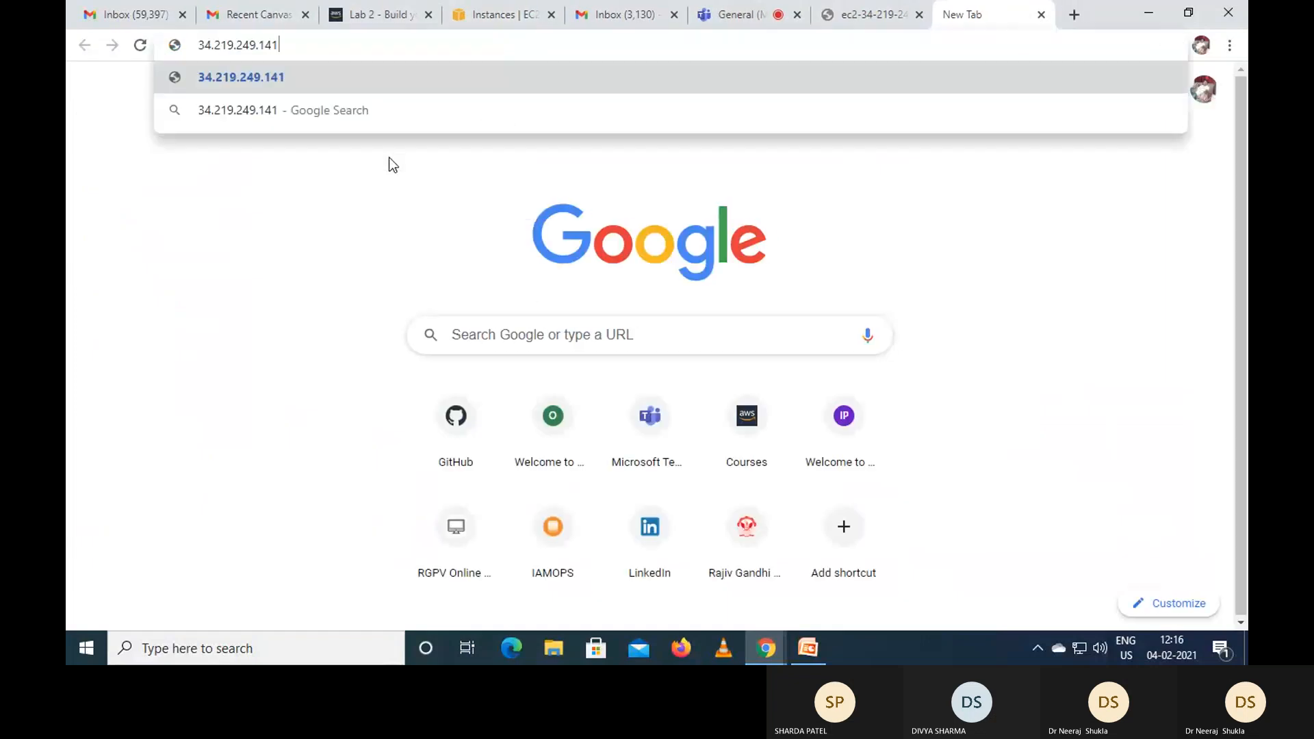
{"action": "key", "text": "Return"}
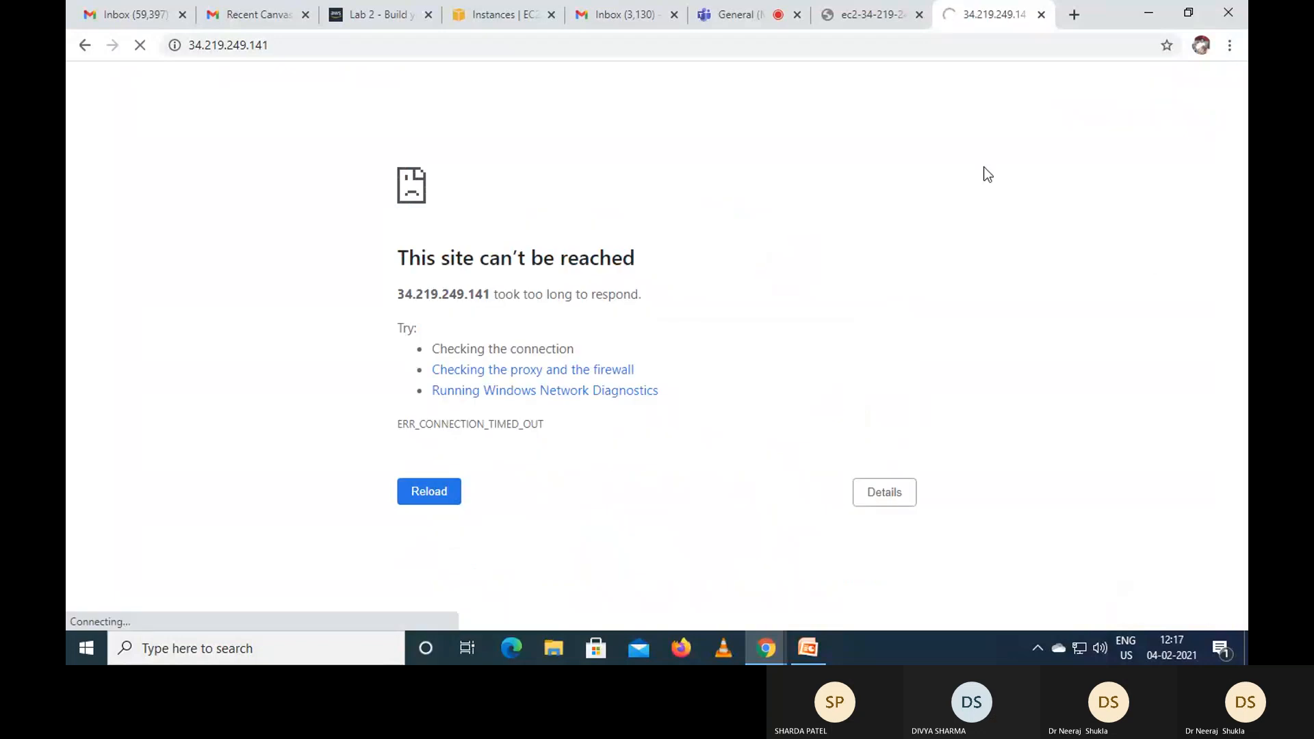
- Check the DNS page and lab steps 58 to 60, and examine Web Server 1's instance summary, including its VPC and subnet
{"action": "left_click", "coordinate": [893, 13]}
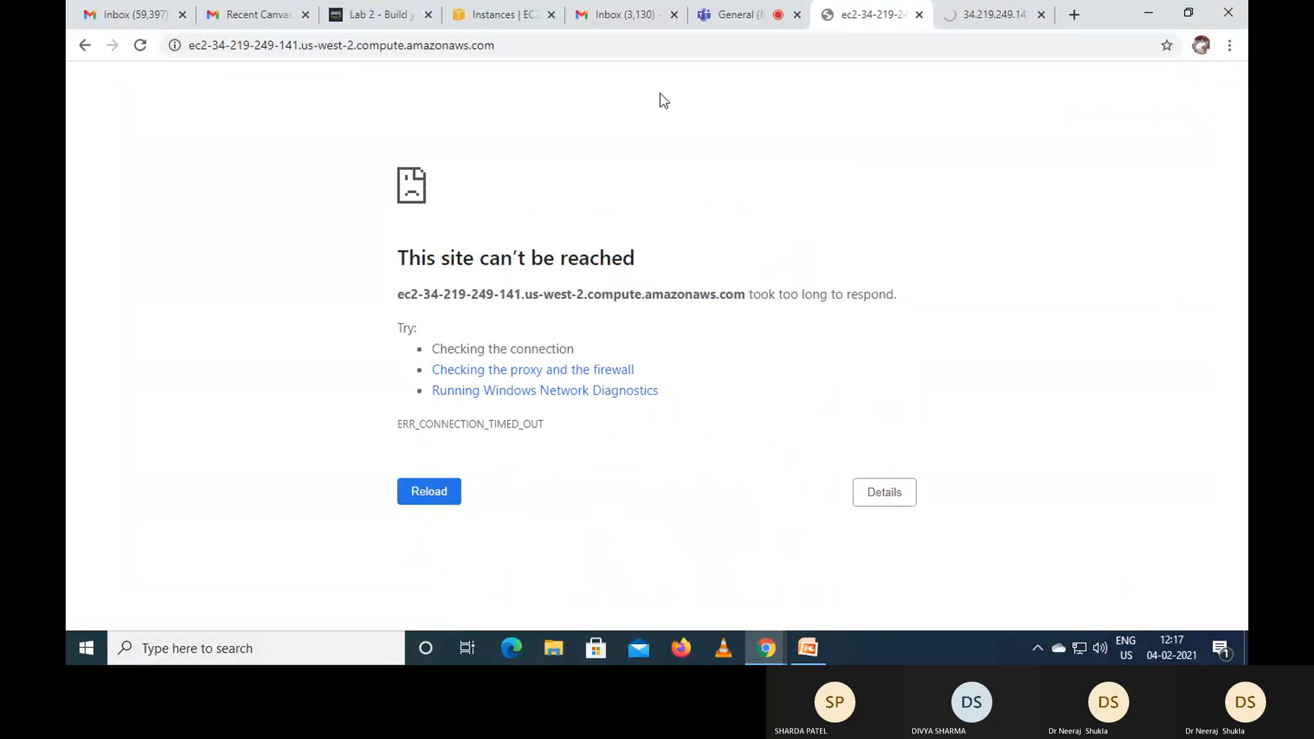
{"action": "left_click", "coordinate": [376, 13]}
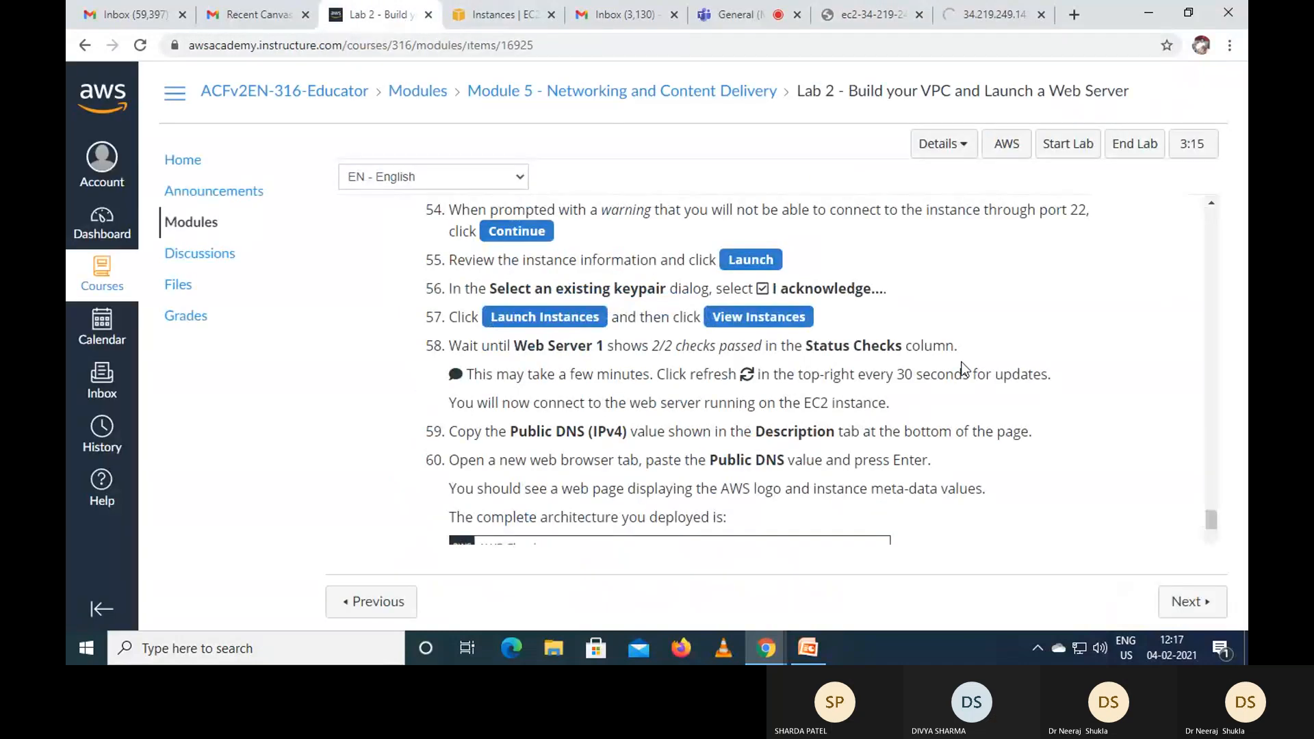
{"action": "left_click", "coordinate": [499, 14]}
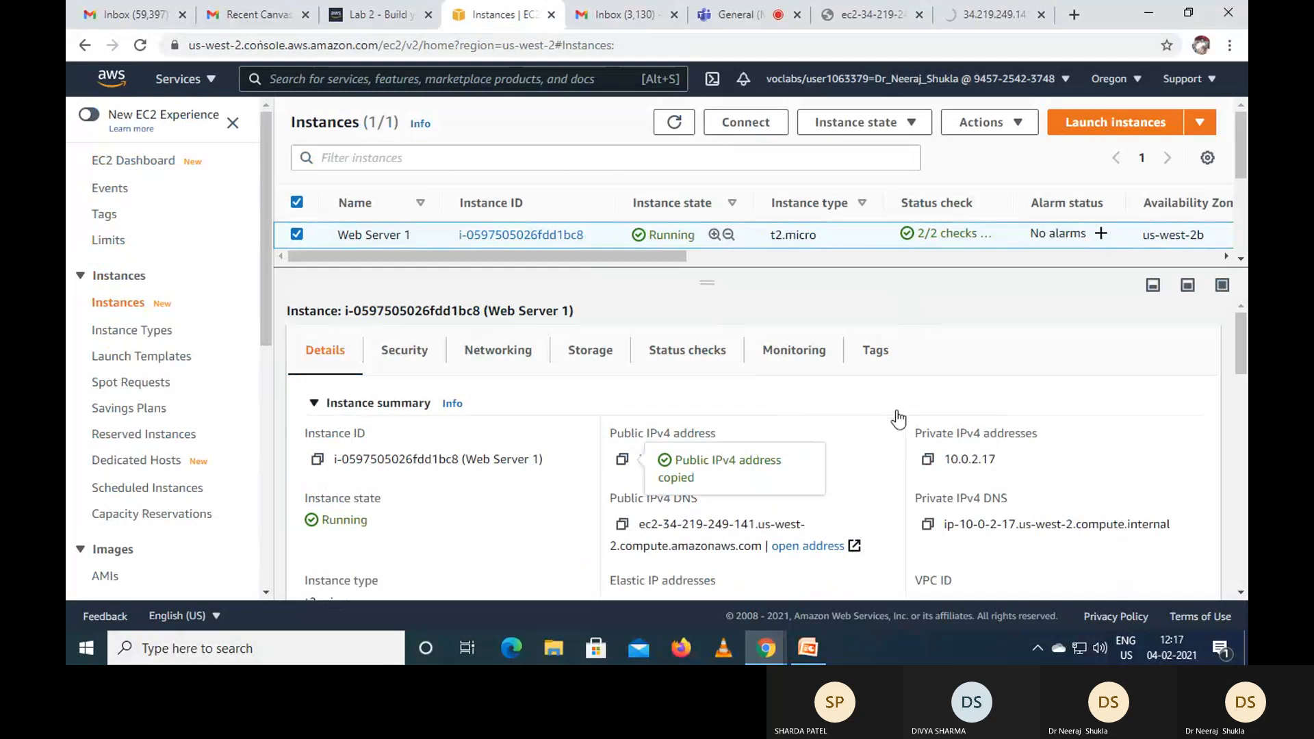
{"action": "scroll", "coordinate": [900, 418], "scroll_direction": "down", "scroll_amount": 1}
{"action": "scroll", "coordinate": [899, 417], "scroll_direction": "down", "scroll_amount": 2}
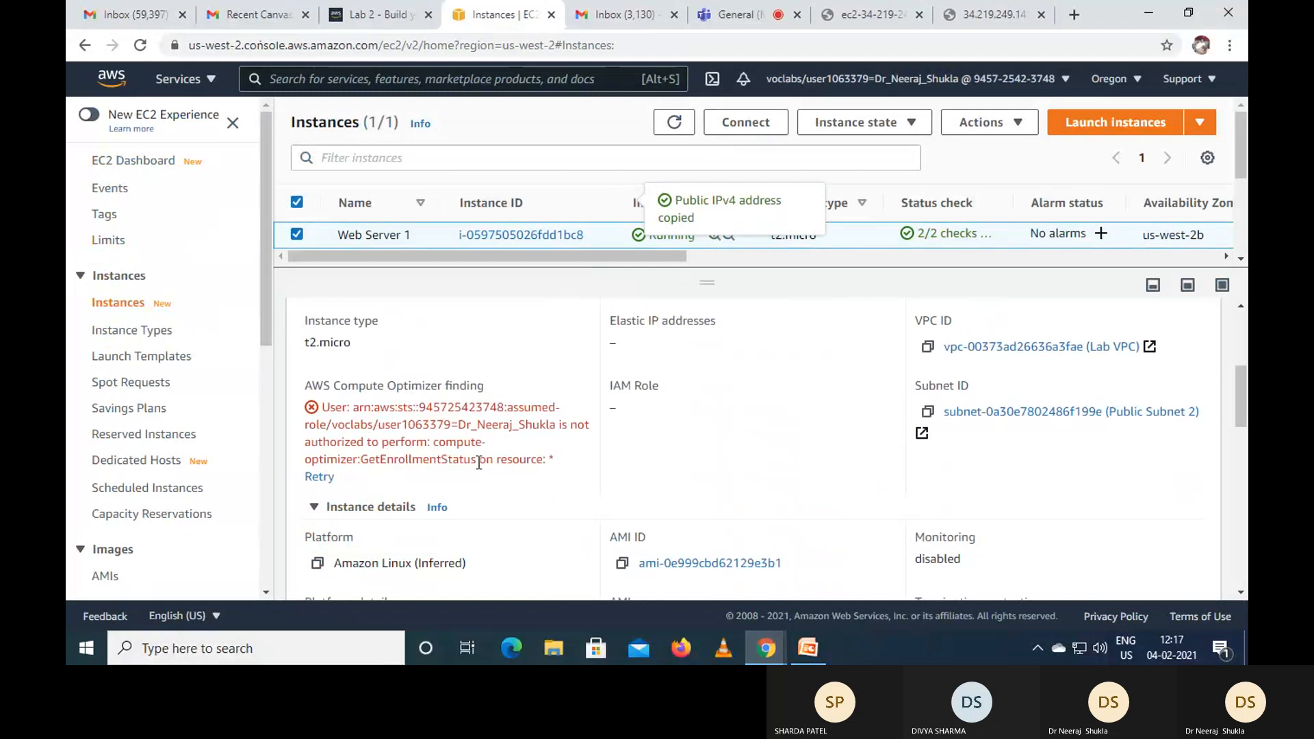
- Review Web Server 1's instance details once more and reload the web server's public DNS page
{"action": "scroll", "coordinate": [765, 466], "scroll_direction": "down", "scroll_amount": 3}
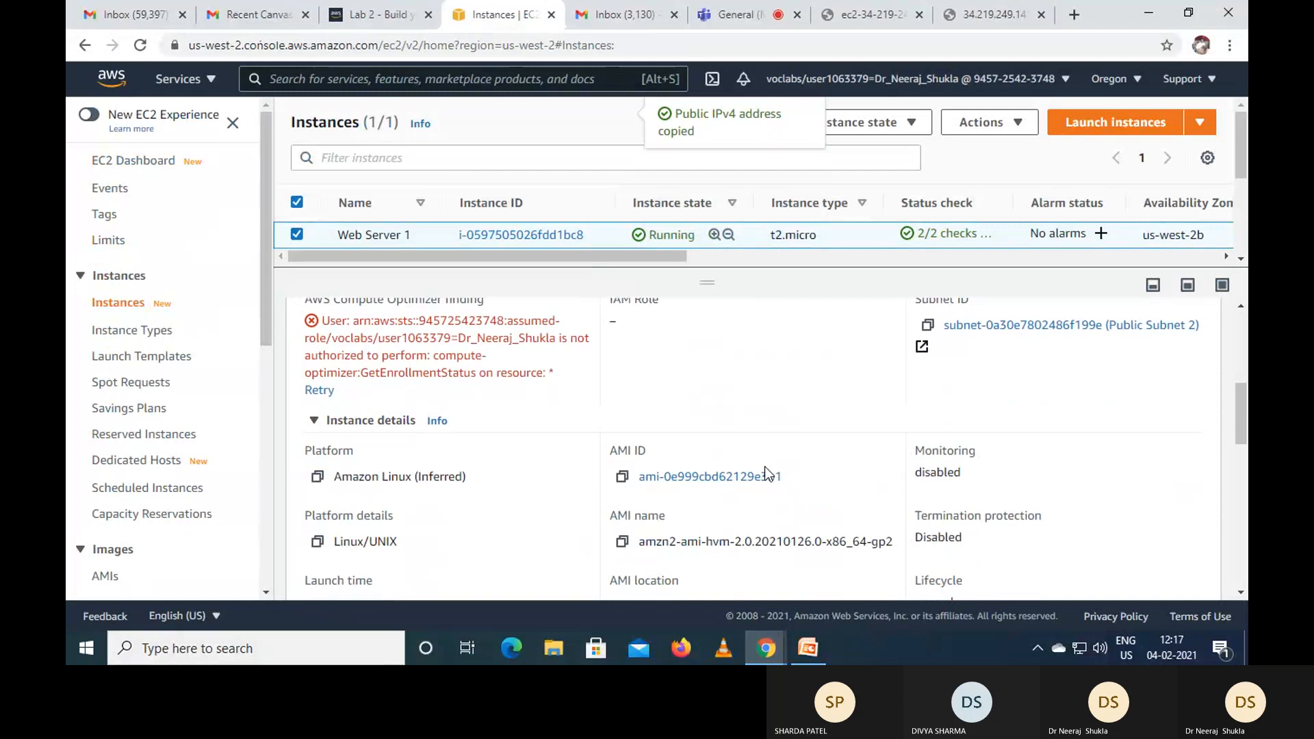
{"action": "scroll", "coordinate": [765, 467], "scroll_direction": "up", "scroll_amount": 5}
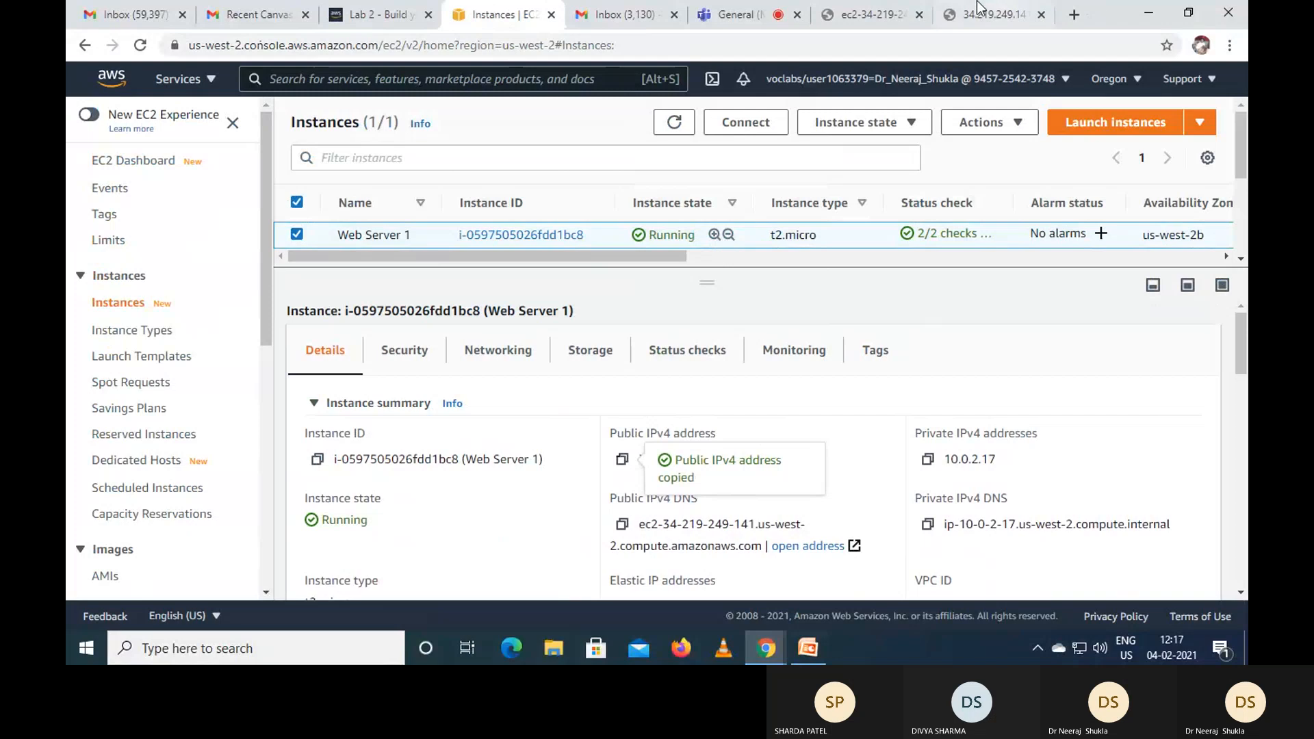
{"action": "left_click", "coordinate": [870, 13]}
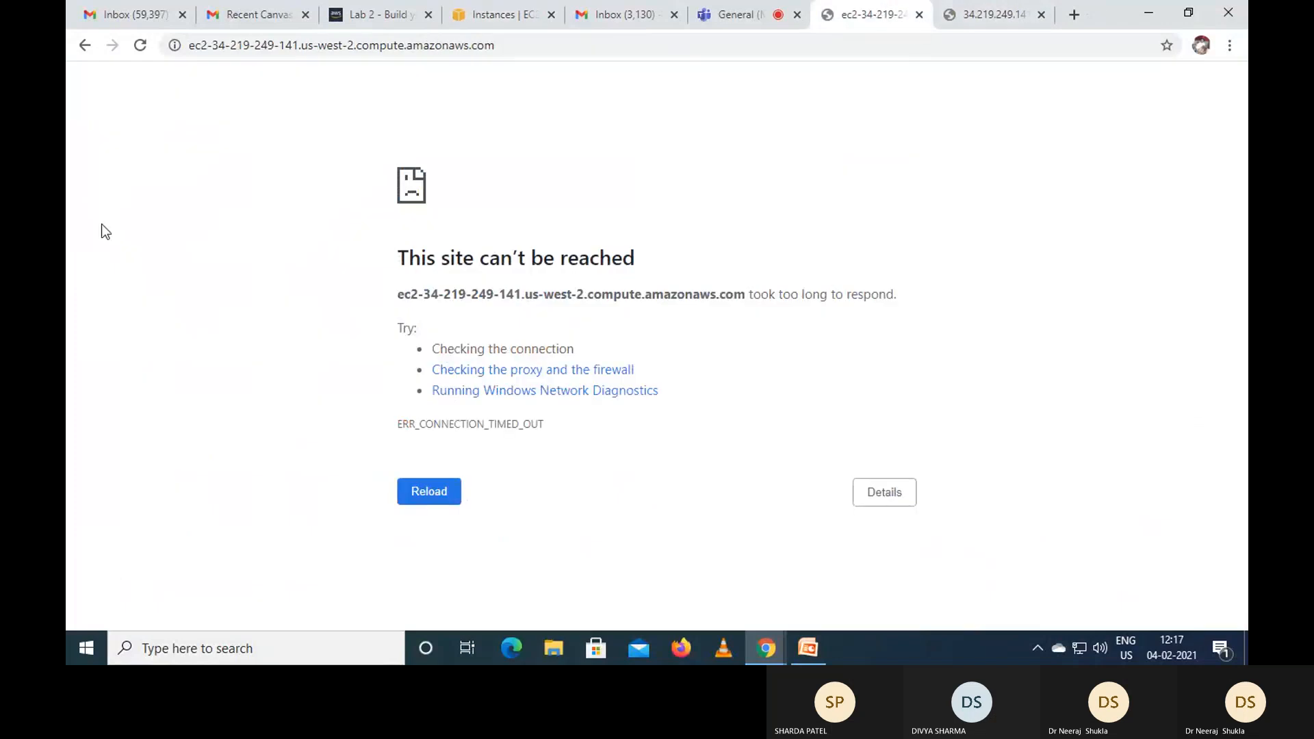
{"action": "left_click", "coordinate": [140, 45]}
{"action": "left_click", "coordinate": [504, 17]}
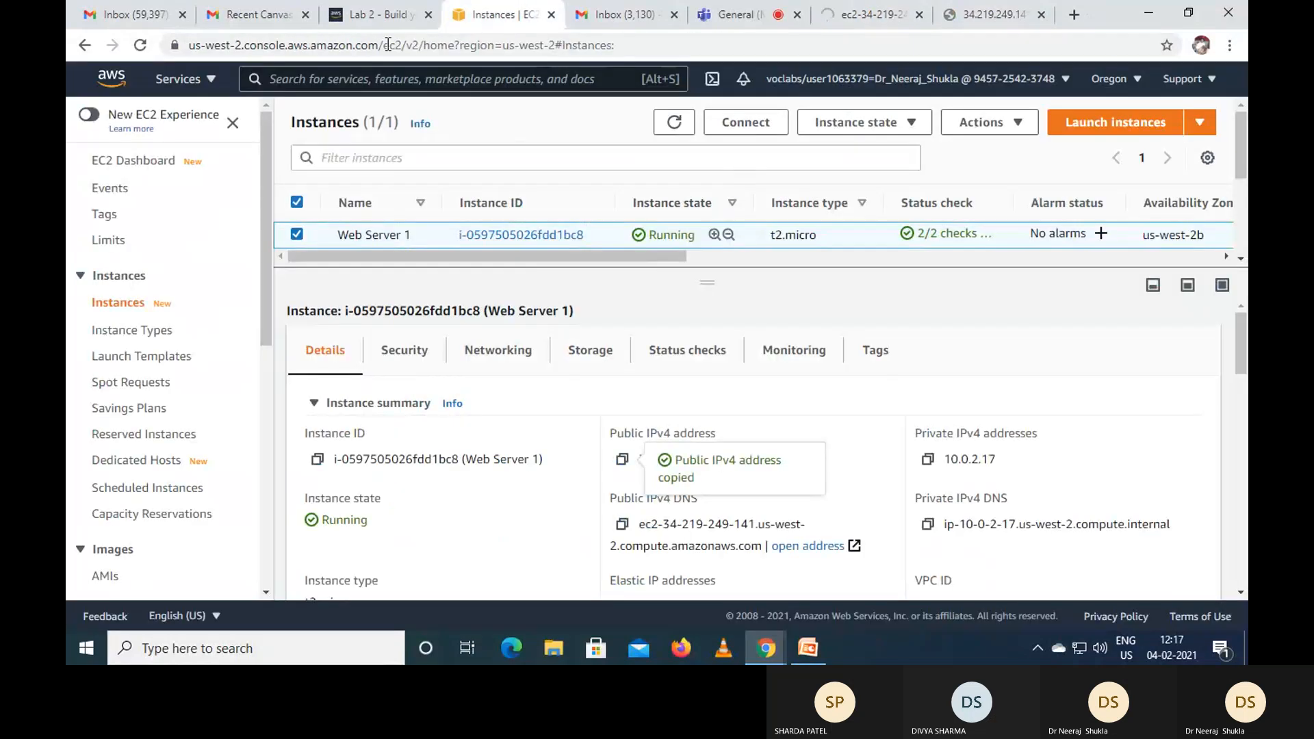
- End the Lab 2 session from the AWS Academy lab page and confirm ending it
{"action": "left_click", "coordinate": [362, 10]}
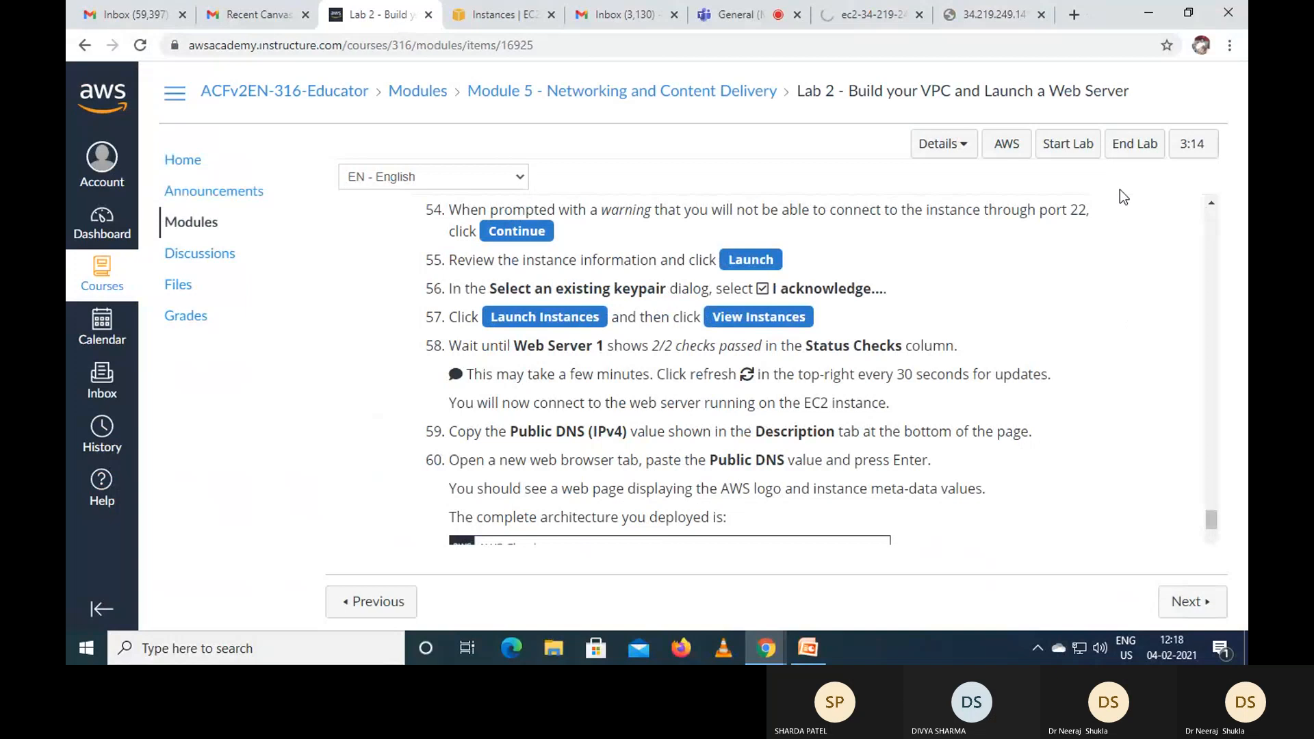
{"action": "left_click", "coordinate": [1128, 152]}
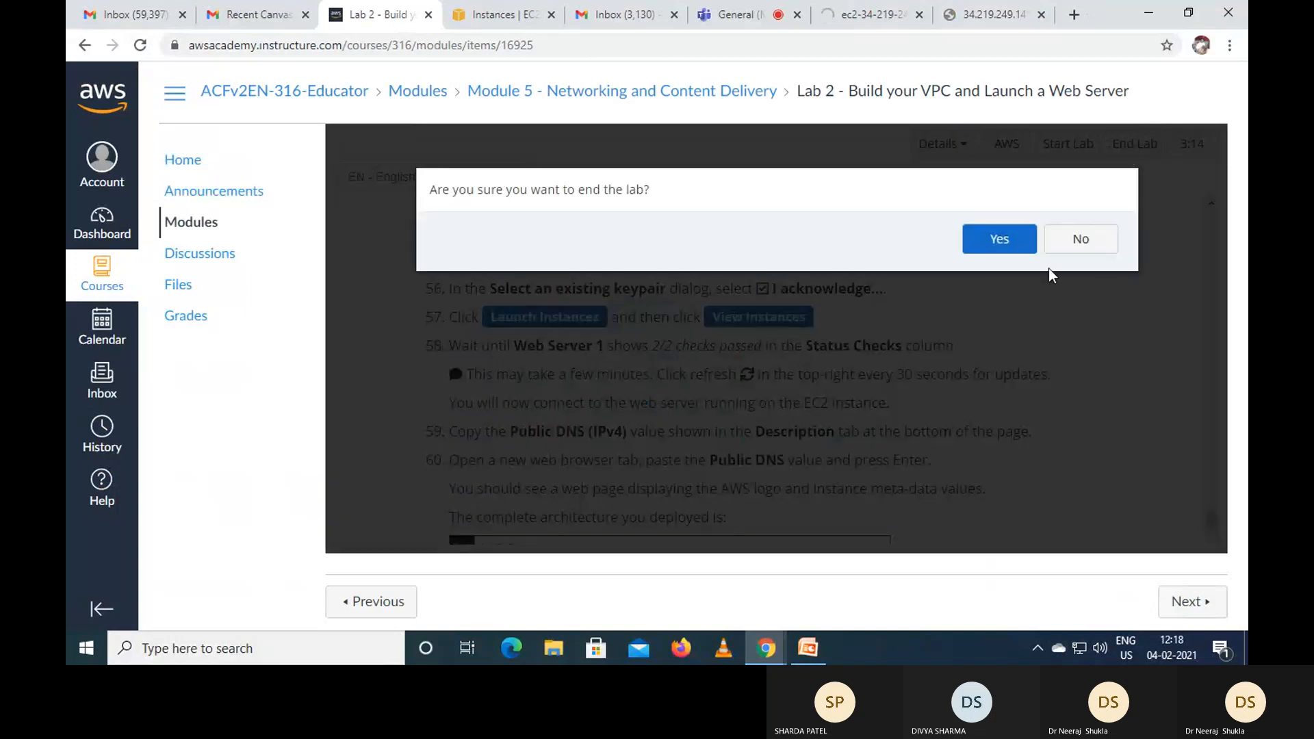
{"action": "left_click", "coordinate": [997, 240]}
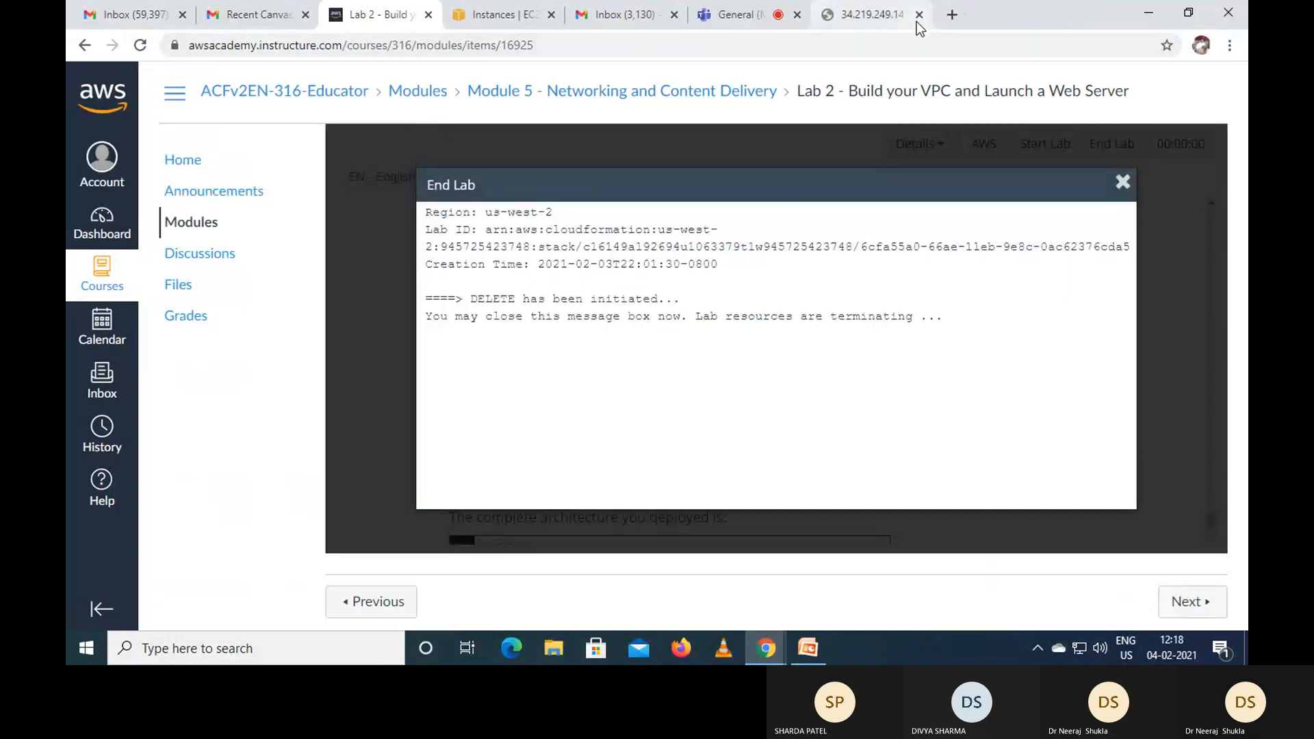
- Close the web server's DNS and IP pages, the End Lab message and the EC2 Instances page
{"action": "left_click", "coordinate": [919, 15]}
{"action": "left_click", "coordinate": [919, 14]}
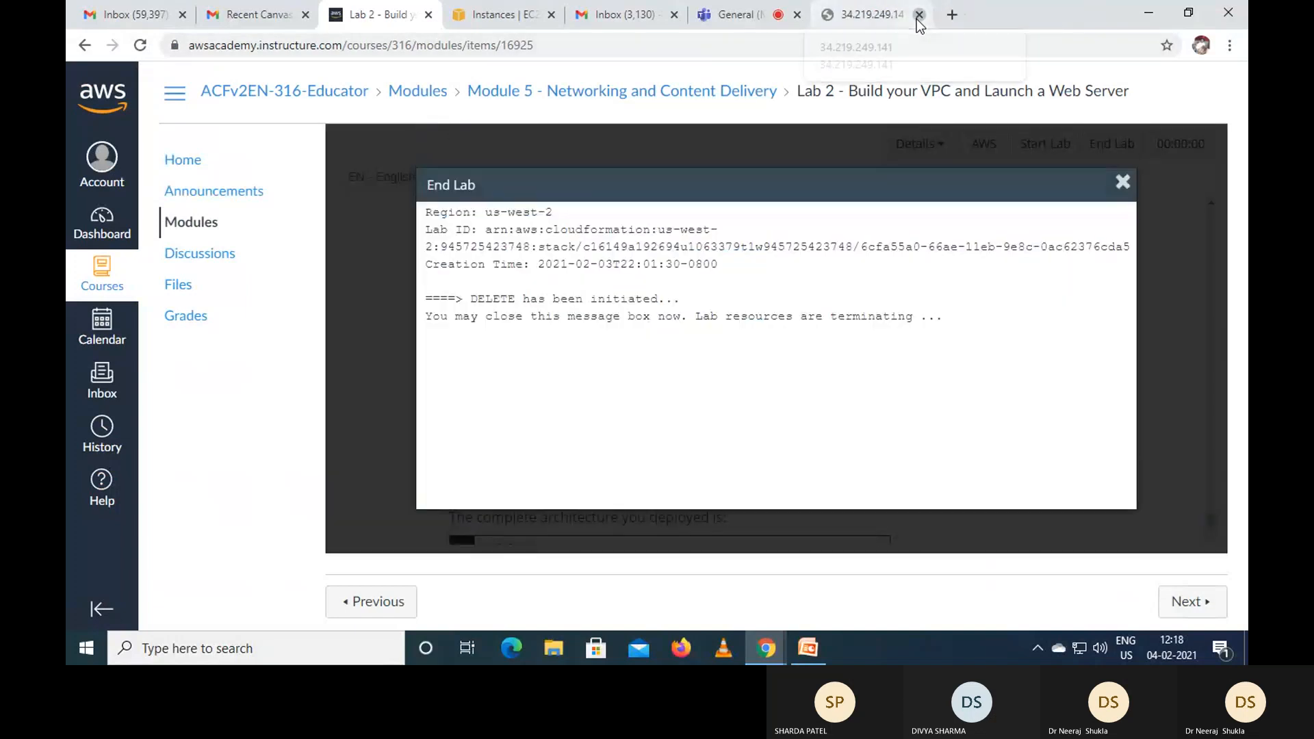
{"action": "left_click", "coordinate": [1122, 181]}
{"action": "left_click", "coordinate": [638, 21]}
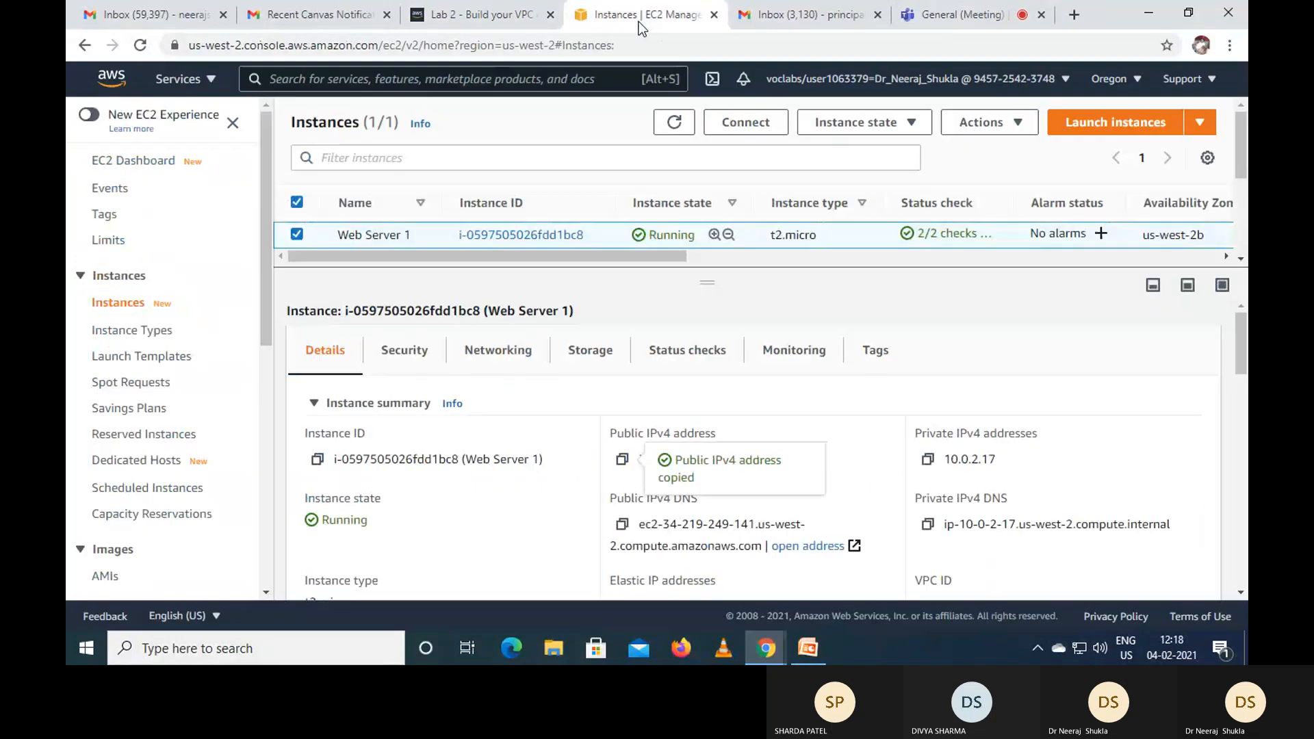
{"action": "left_click", "coordinate": [713, 21]}
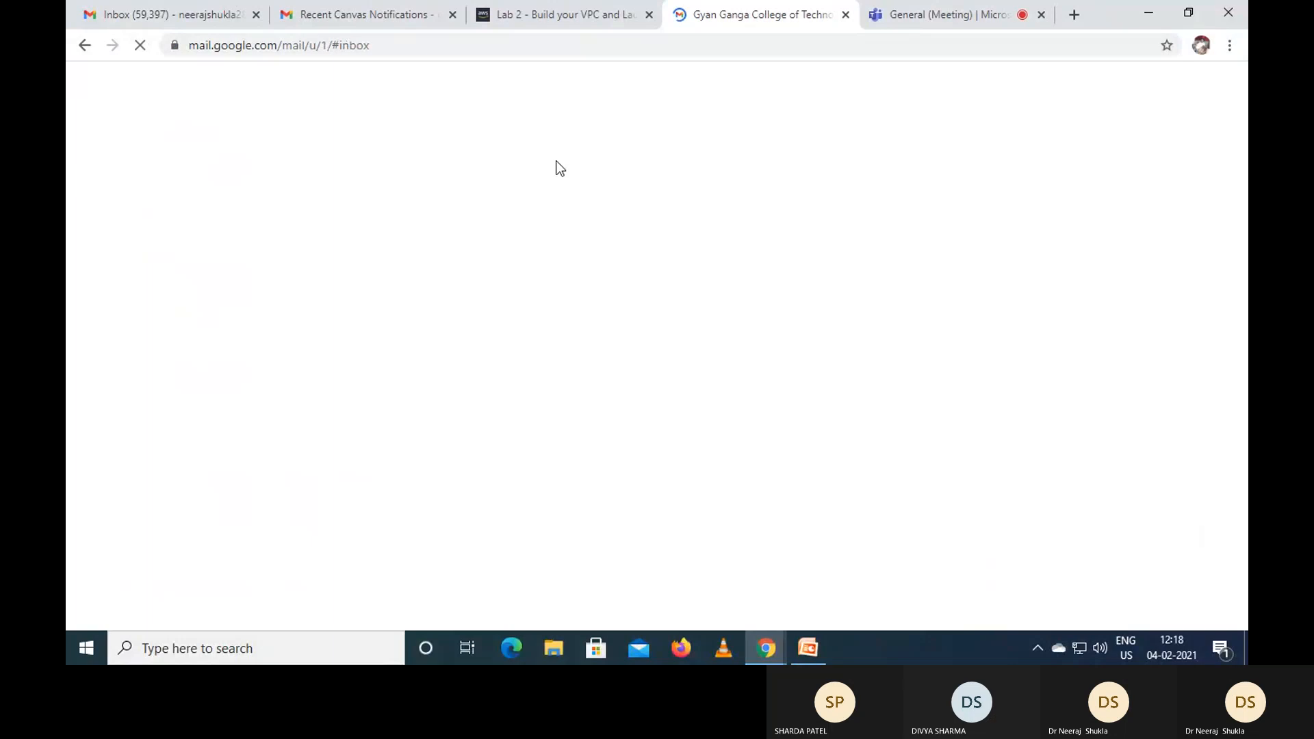
- Switch to the AcademyCloudFoundations_Module_05 presentation in PowerPoint and start the slide show from the "Lab 2: Final product" slide
{"action": "left_click", "coordinate": [812, 646]}
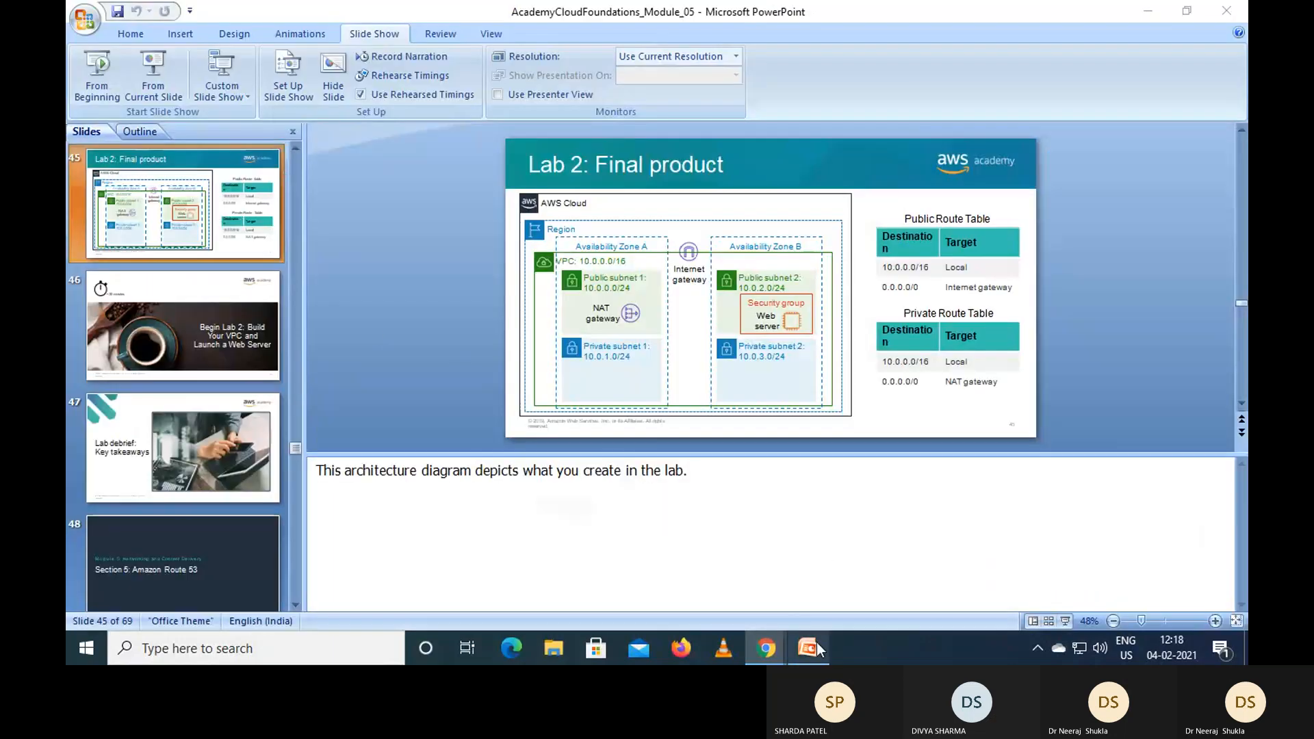
{"action": "left_click", "coordinate": [153, 83]}
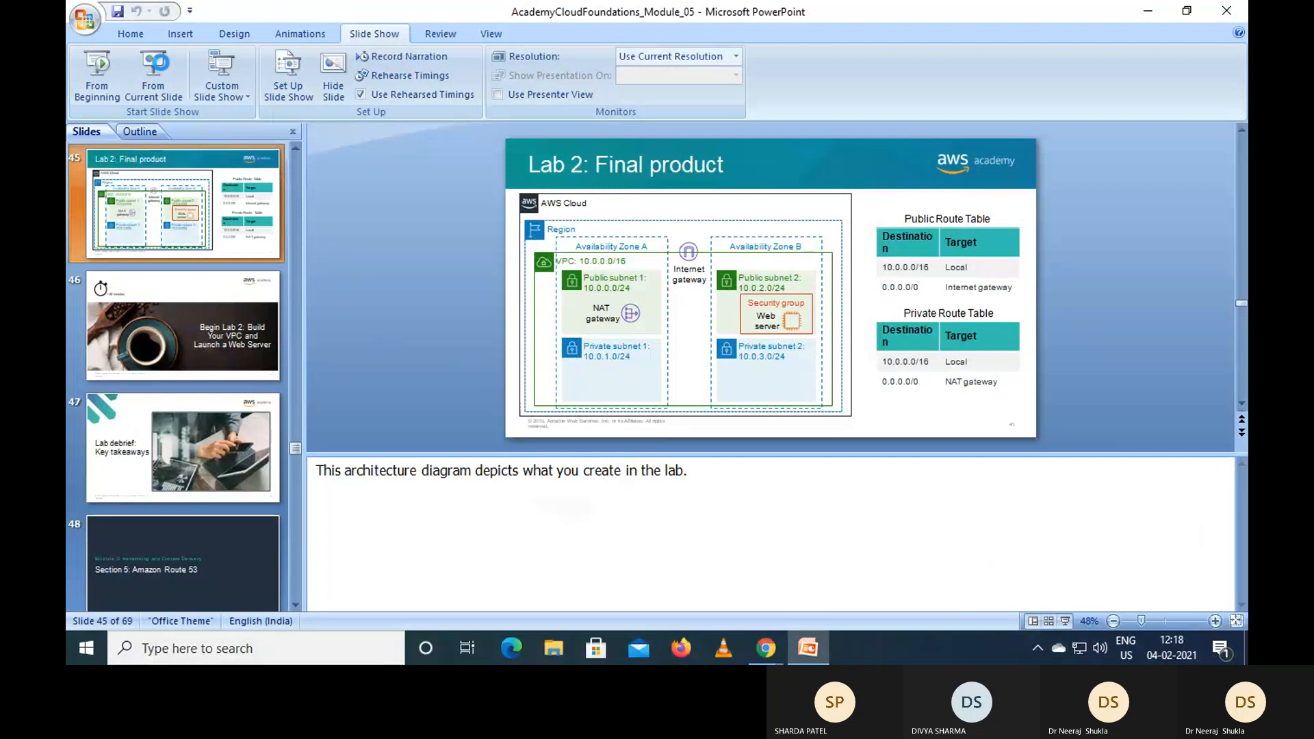